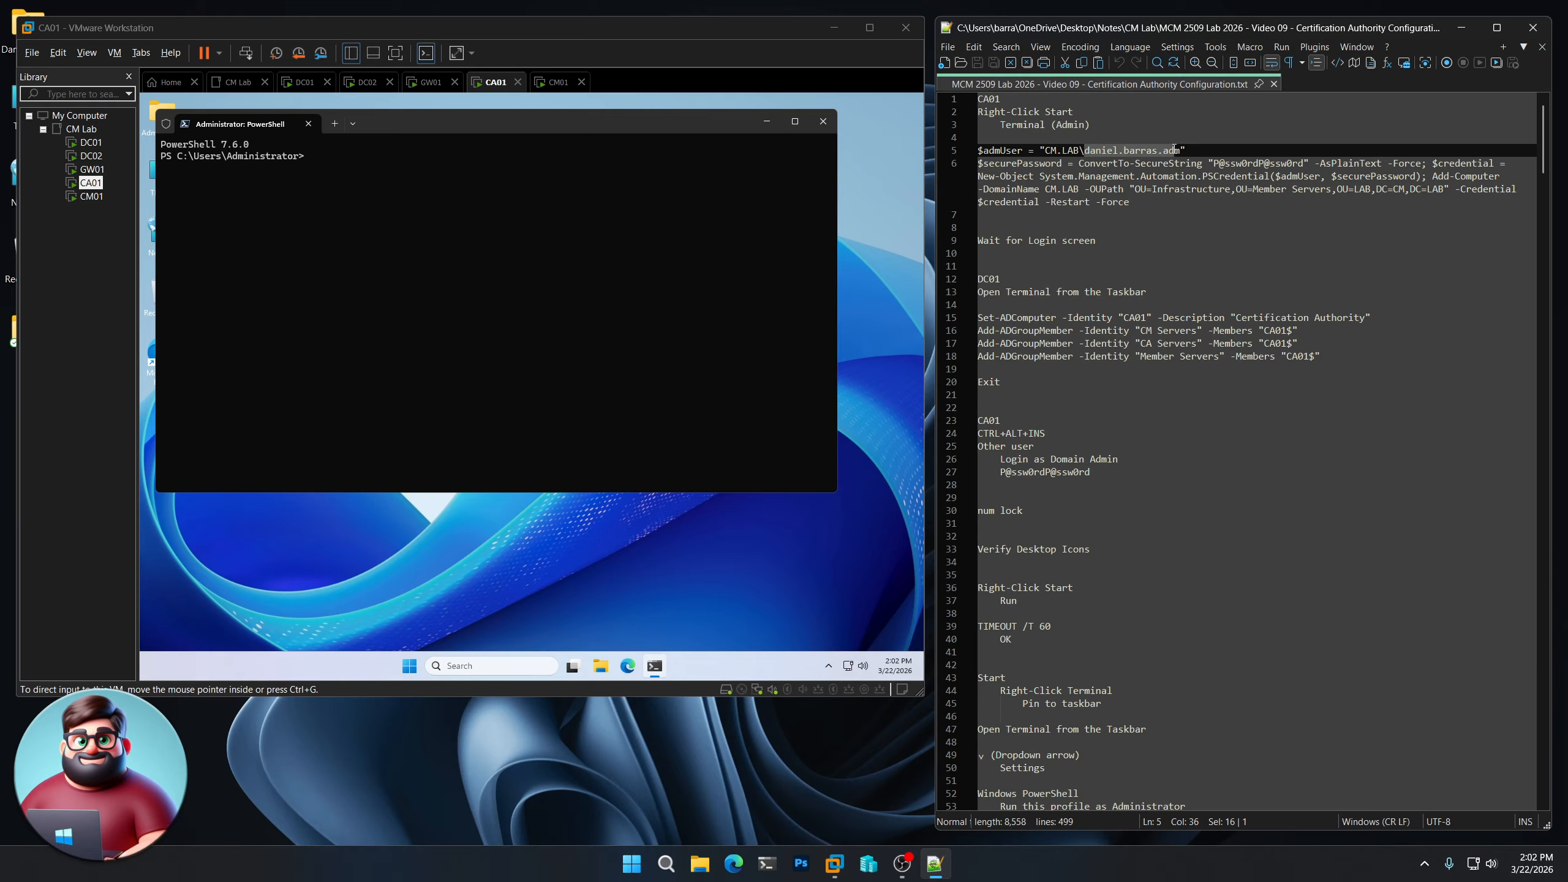
- Copy the two CM.LAB domain-join command lines from the notes and paste them into CA01's PowerShell
drag(988, 216, 977, 150)
right_click(1019, 172)
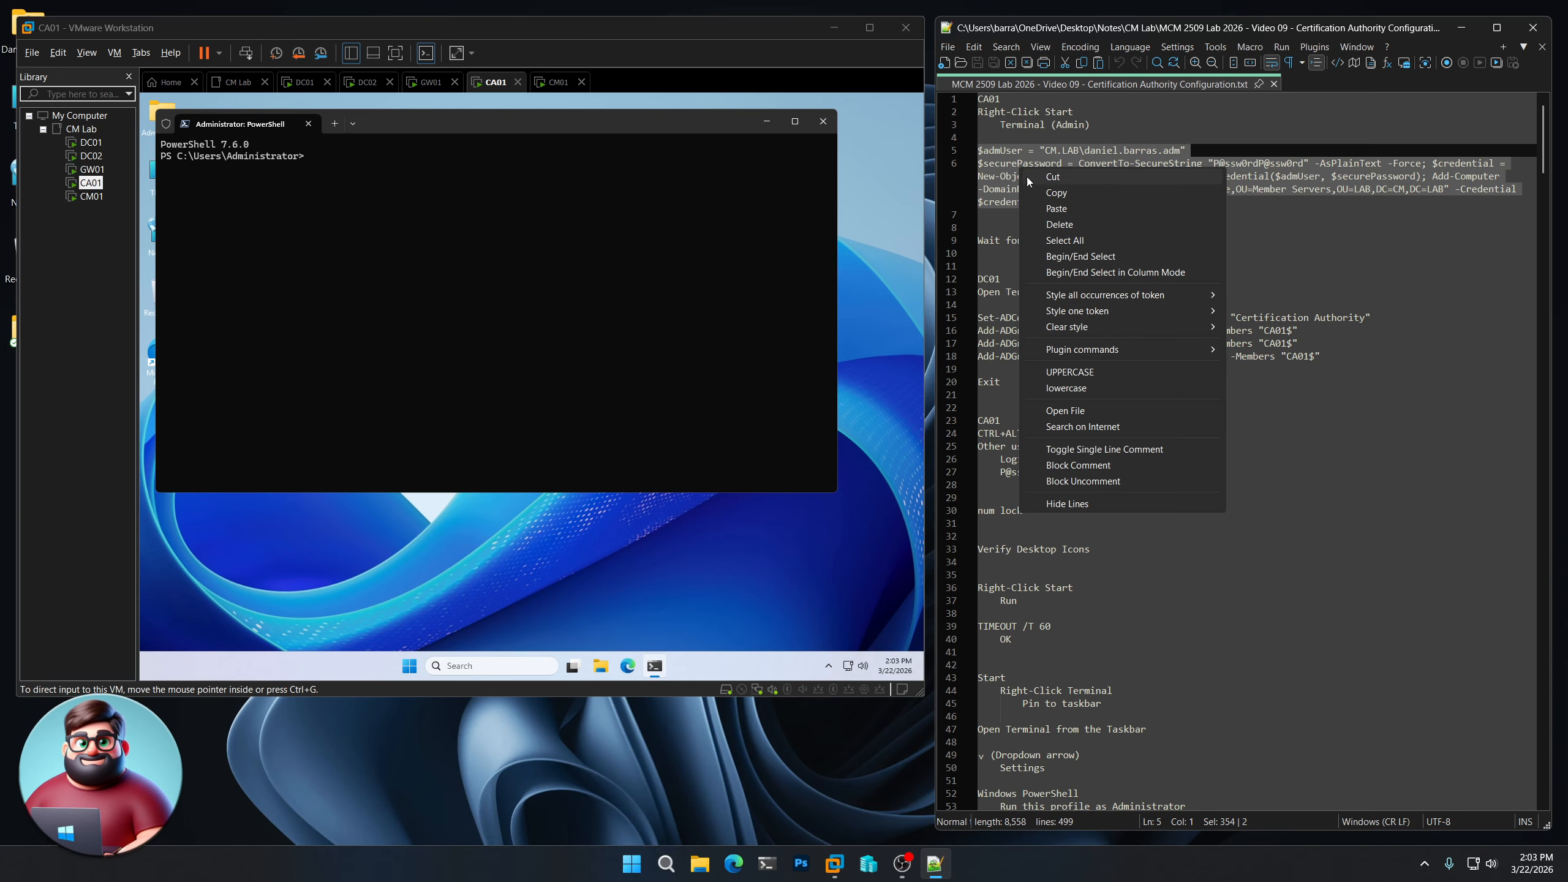
click(1044, 193)
right_click(503, 142)
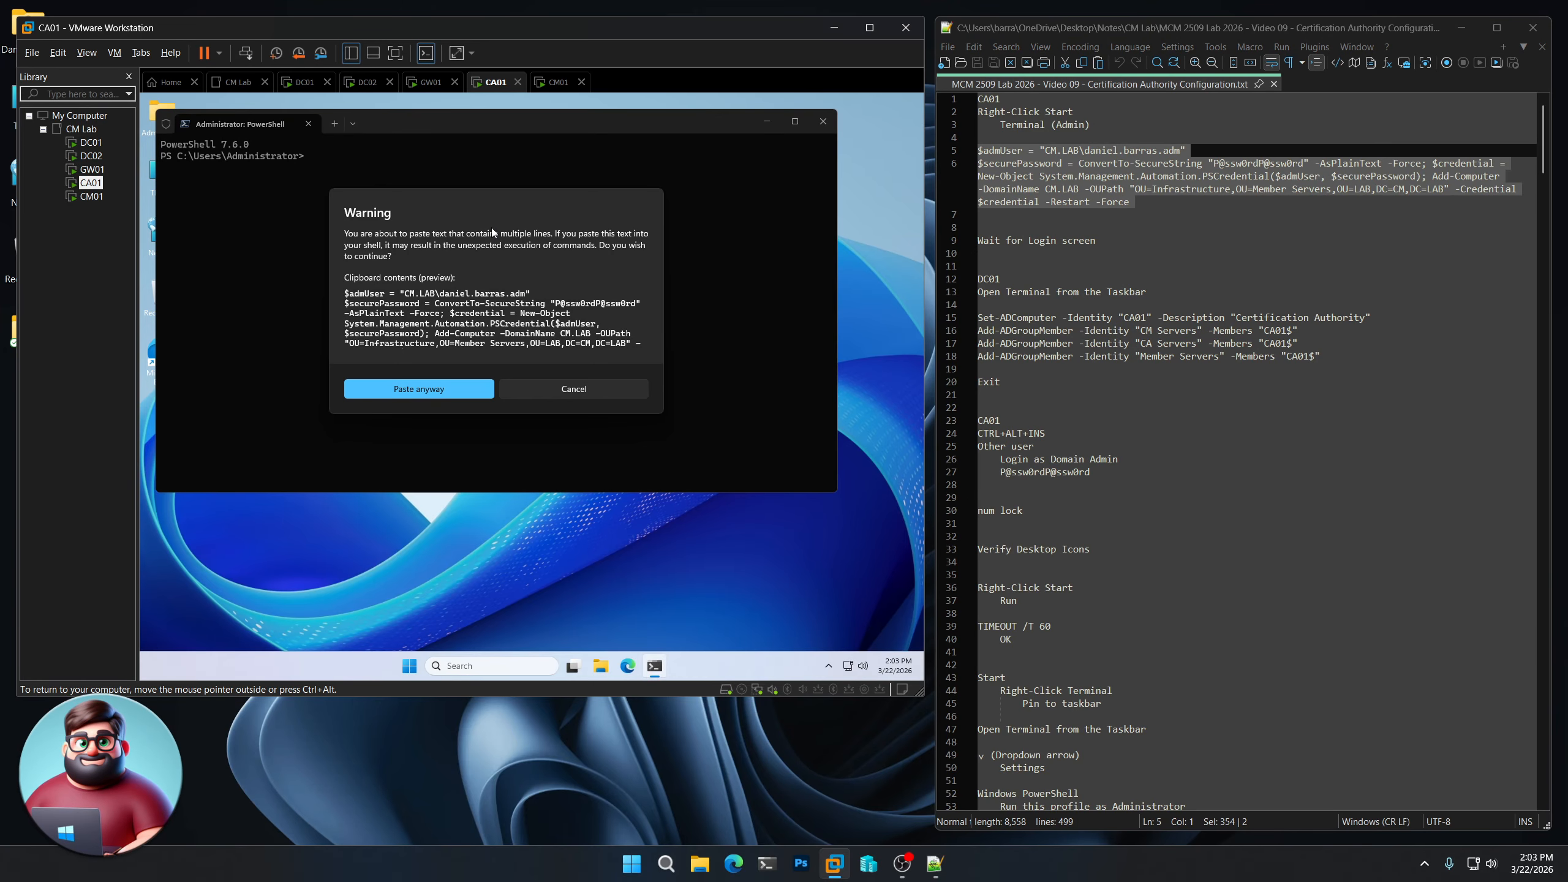
click(408, 390)
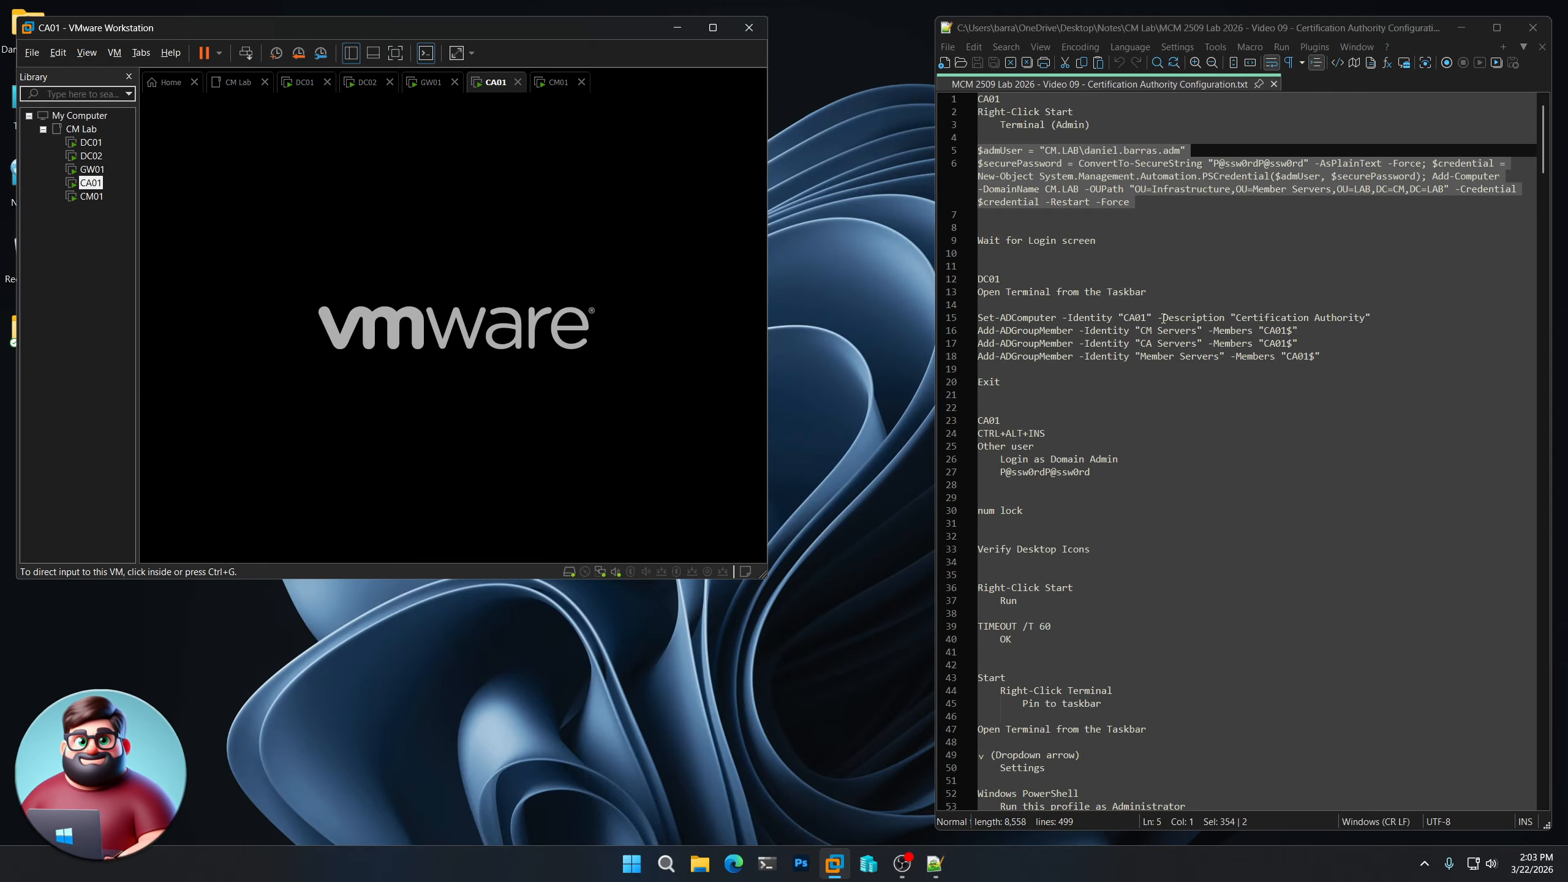
- Copy CA01's description and group-membership commands (lines 15–20) from the notes
drag(1157, 317, 1330, 318)
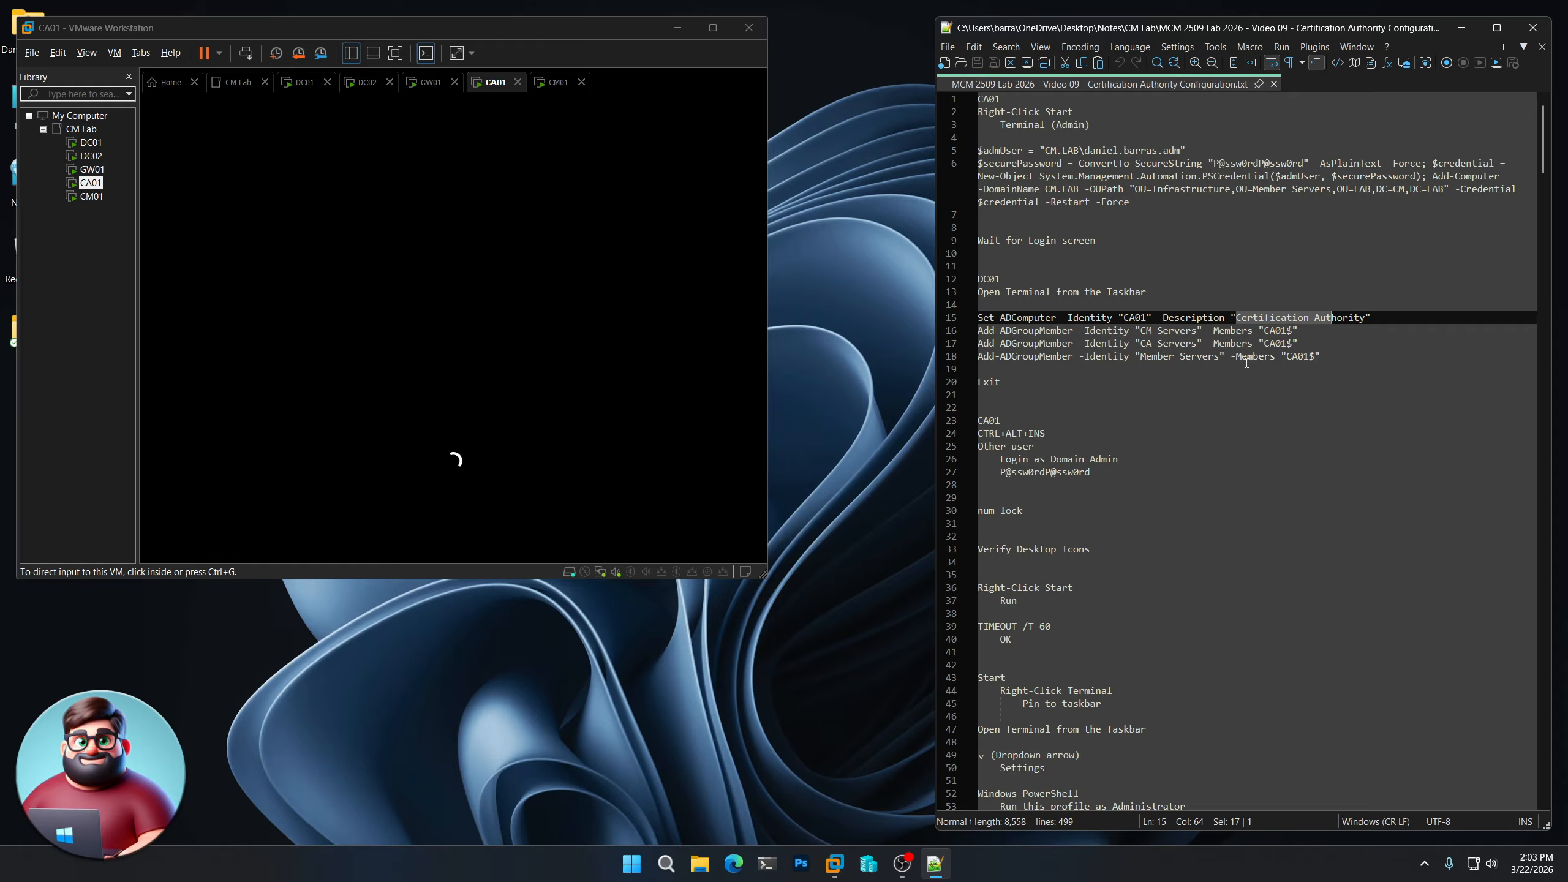
drag(1006, 382, 978, 319)
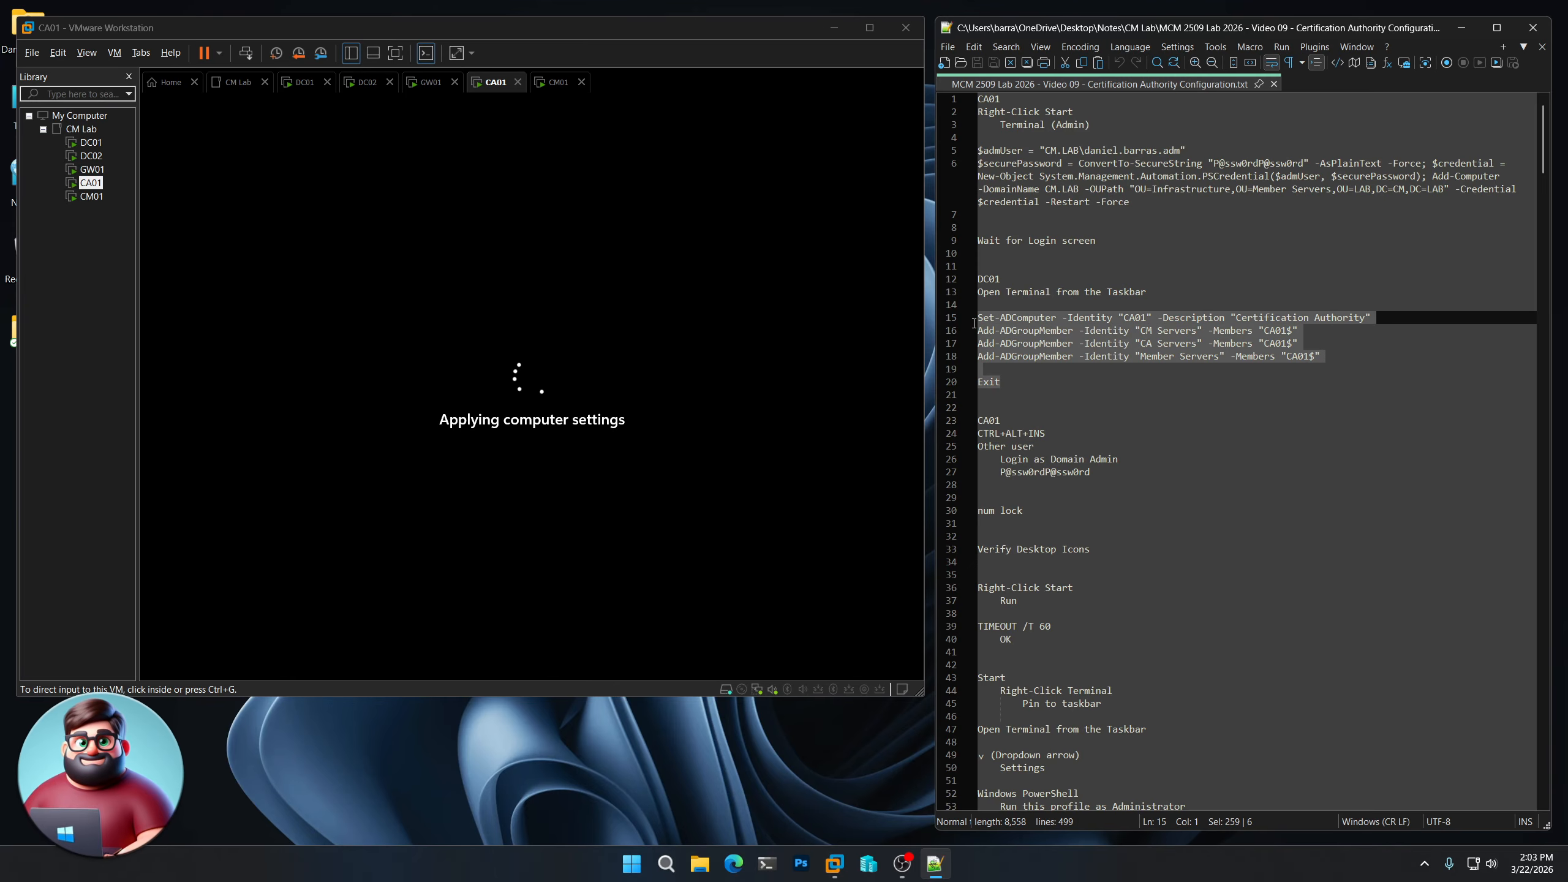
right_click(1022, 331)
click(1058, 357)
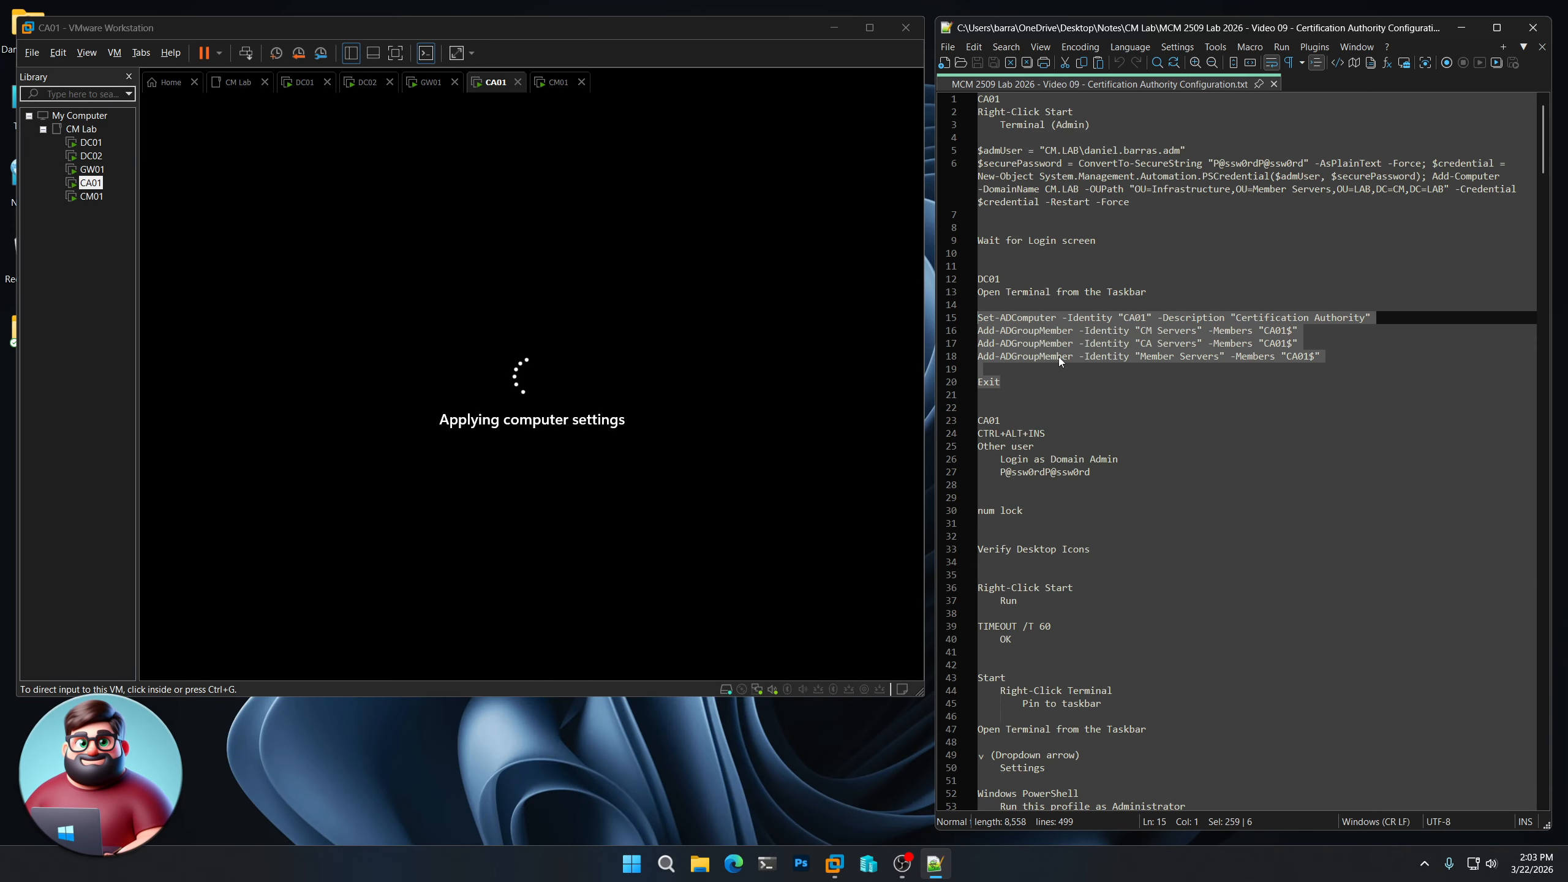
- Paste the commands into a DC01 PowerShell terminal, then return to CA01
click(91, 143)
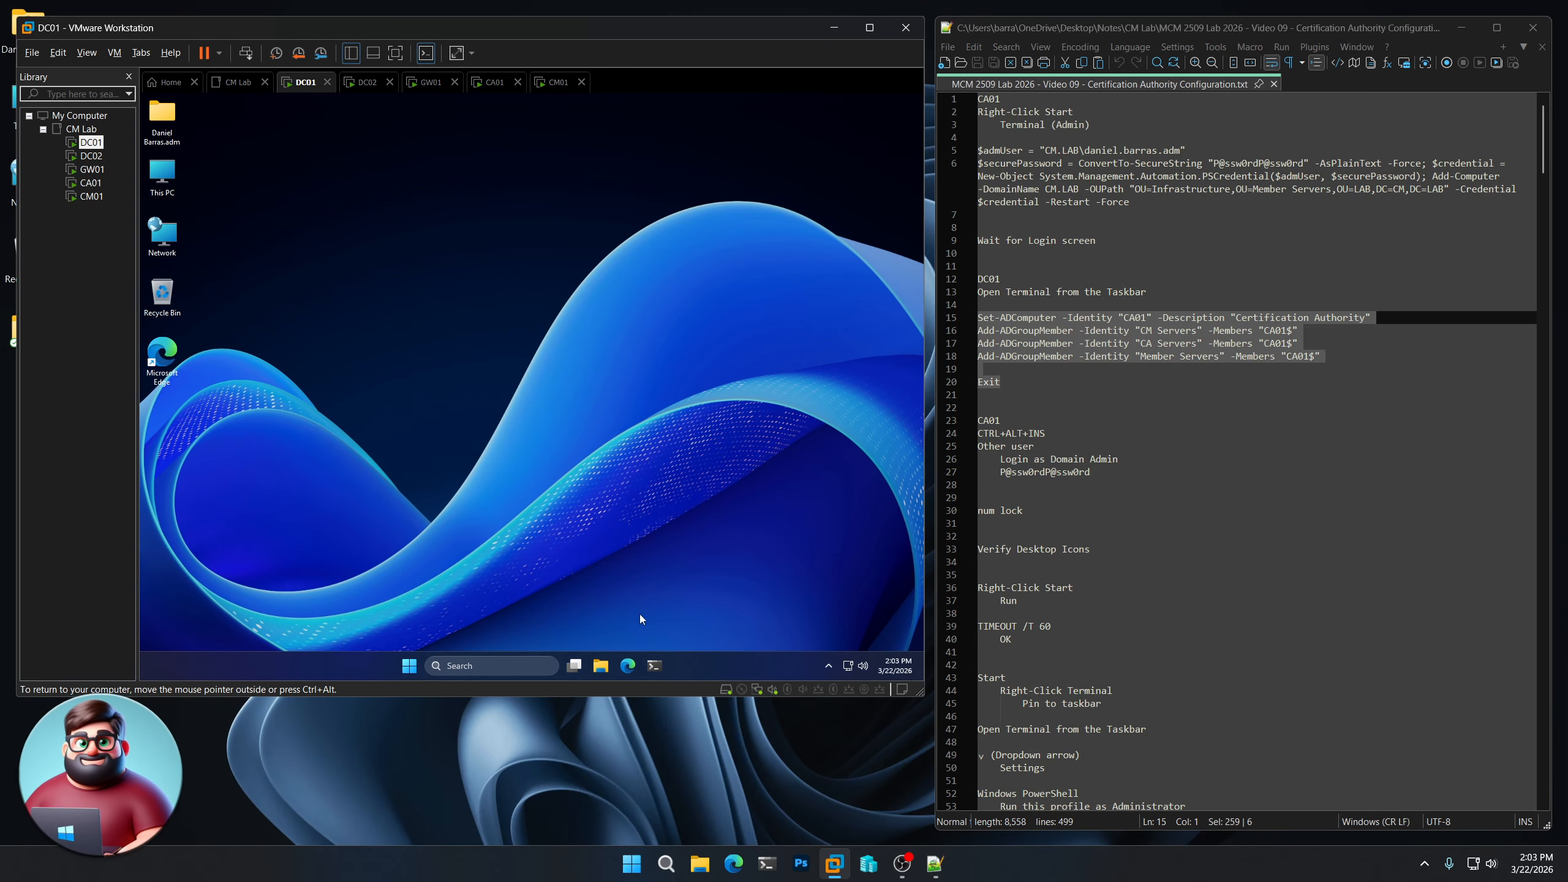
click(653, 665)
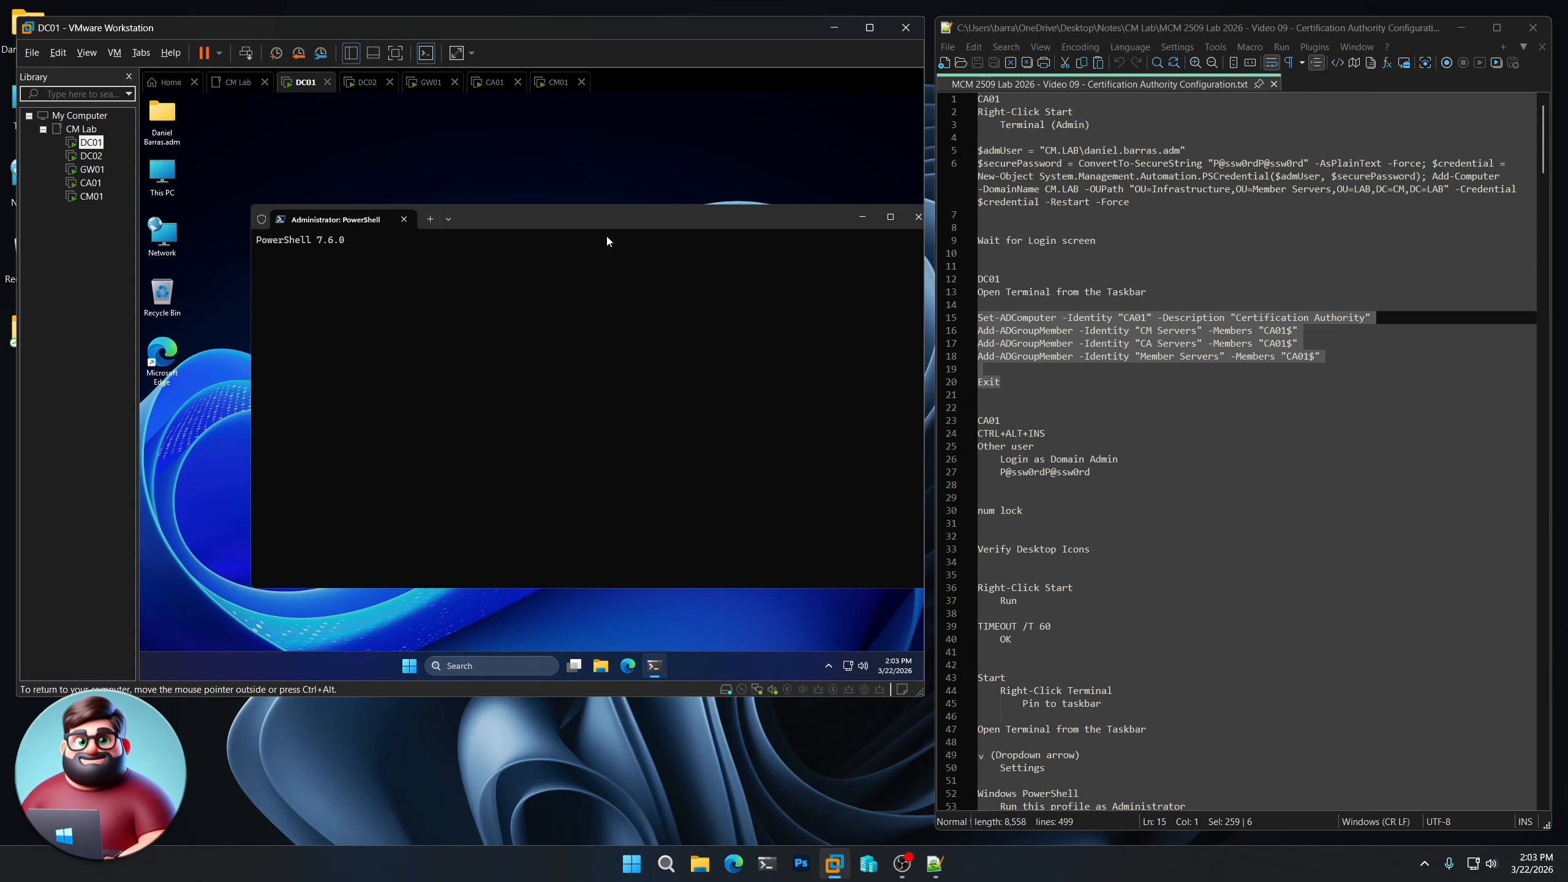
click(91, 183)
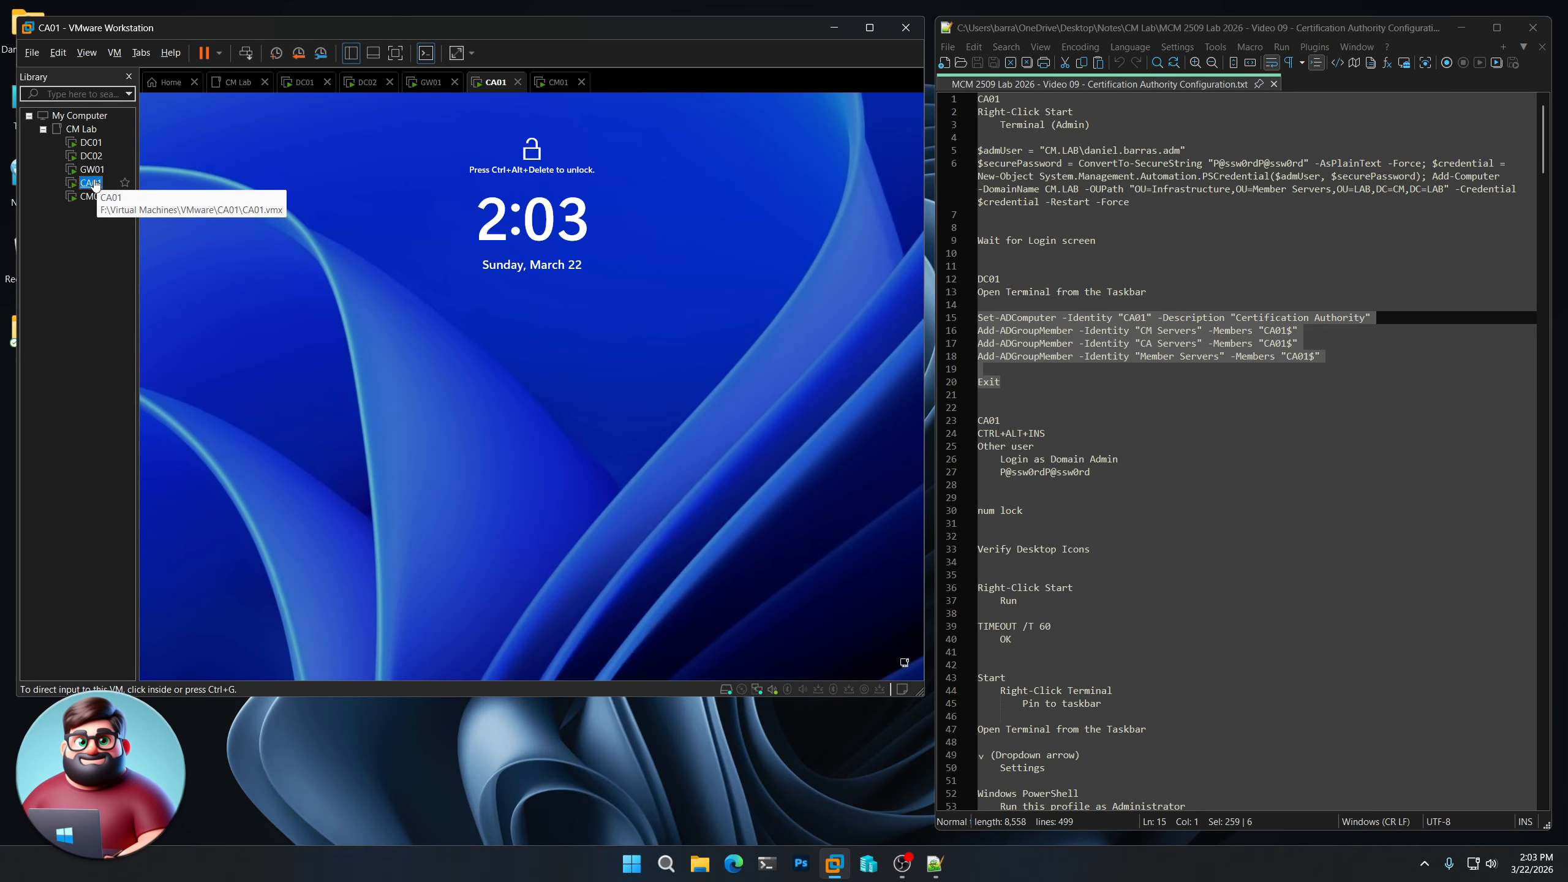
click(98, 148)
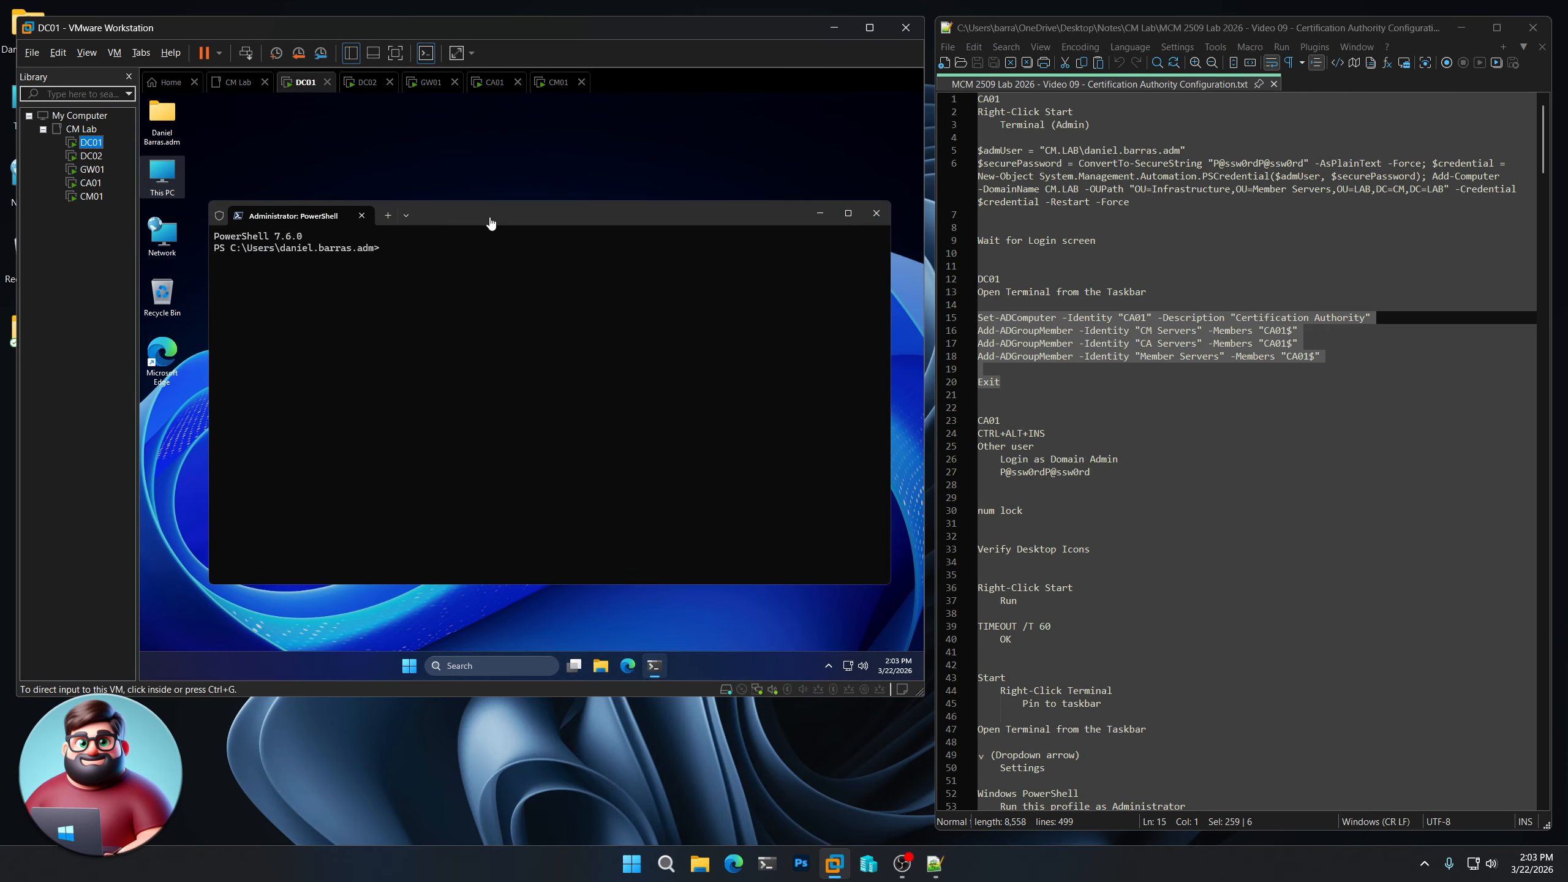
right_click(503, 311)
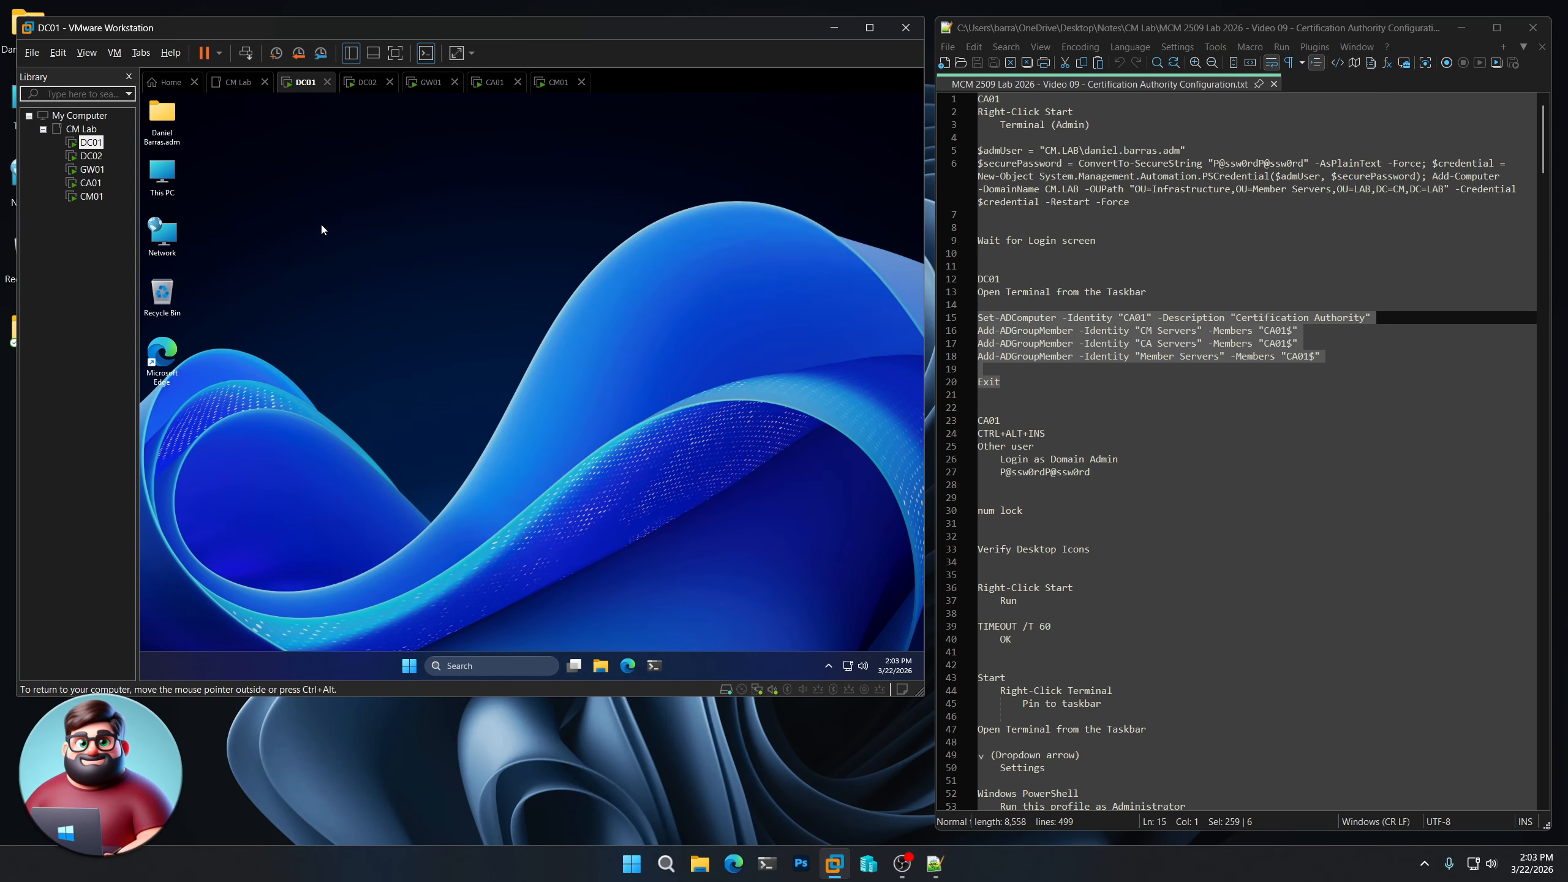
click(91, 184)
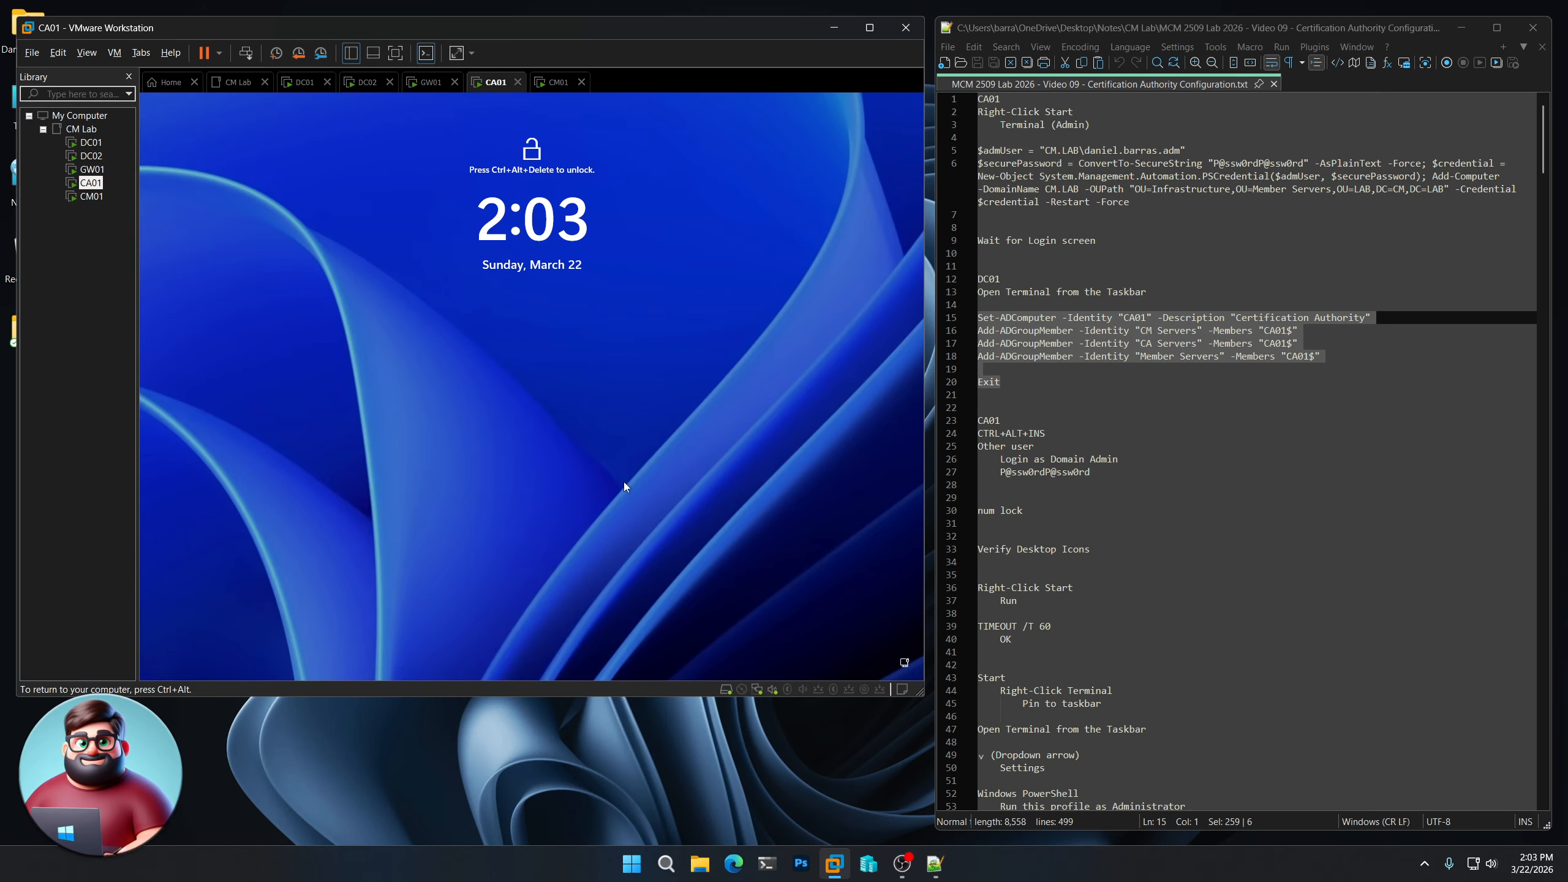
- Bring up CA01's sign-in screen and copy the domain admin password from the notes
key(ctrl+alt+Insert)
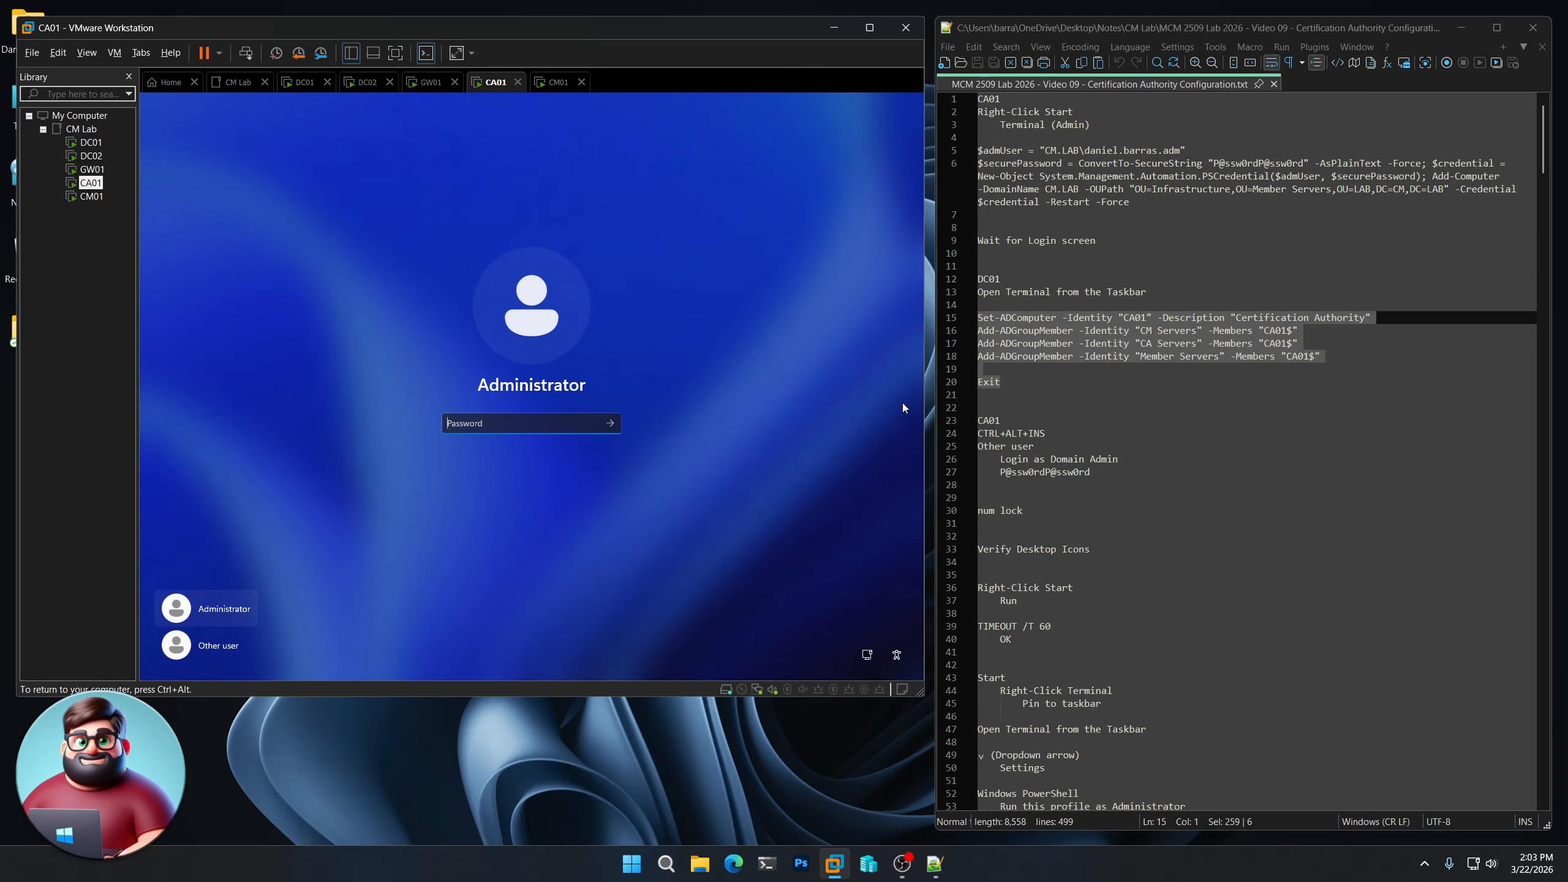
drag(1091, 472, 999, 473)
right_click(1051, 474)
click(1086, 495)
- Sign in to CA01 as Other user with the domain admin name and pasted password
click(238, 648)
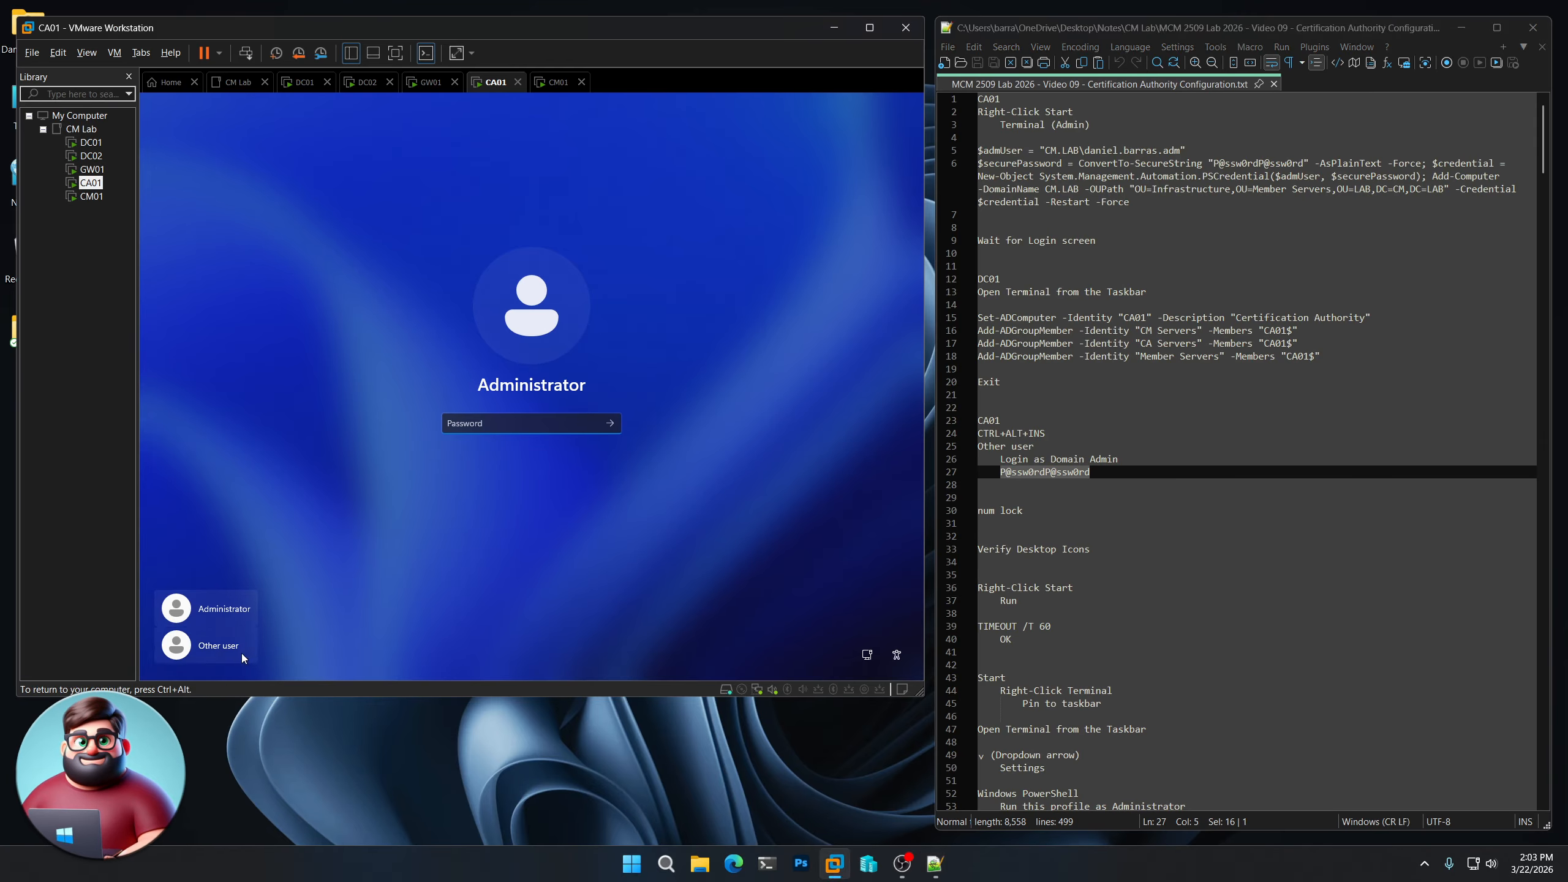
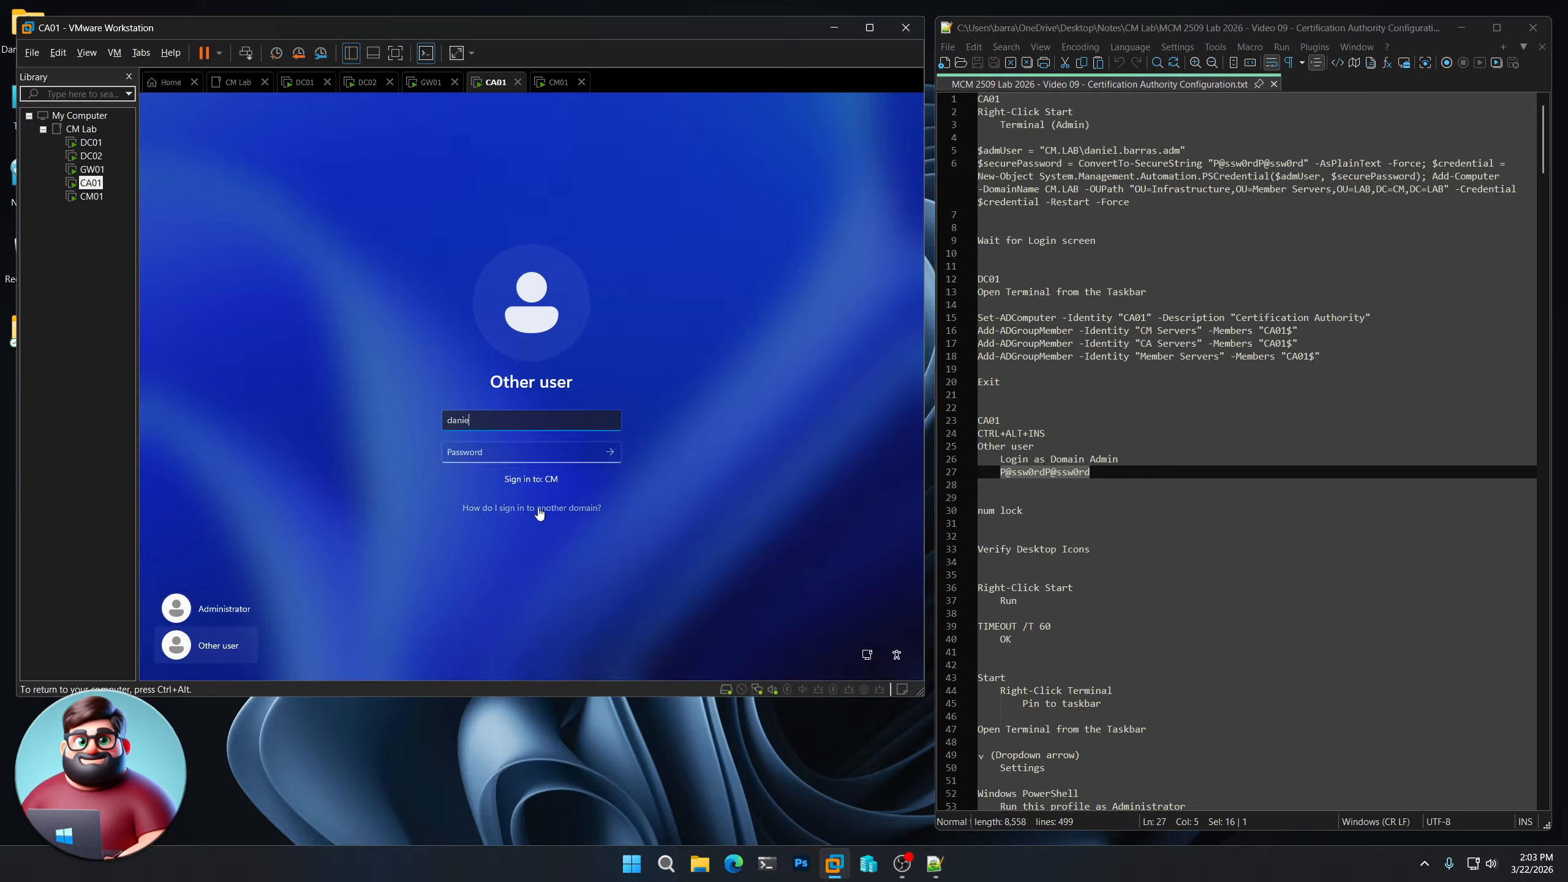
key(Tab)
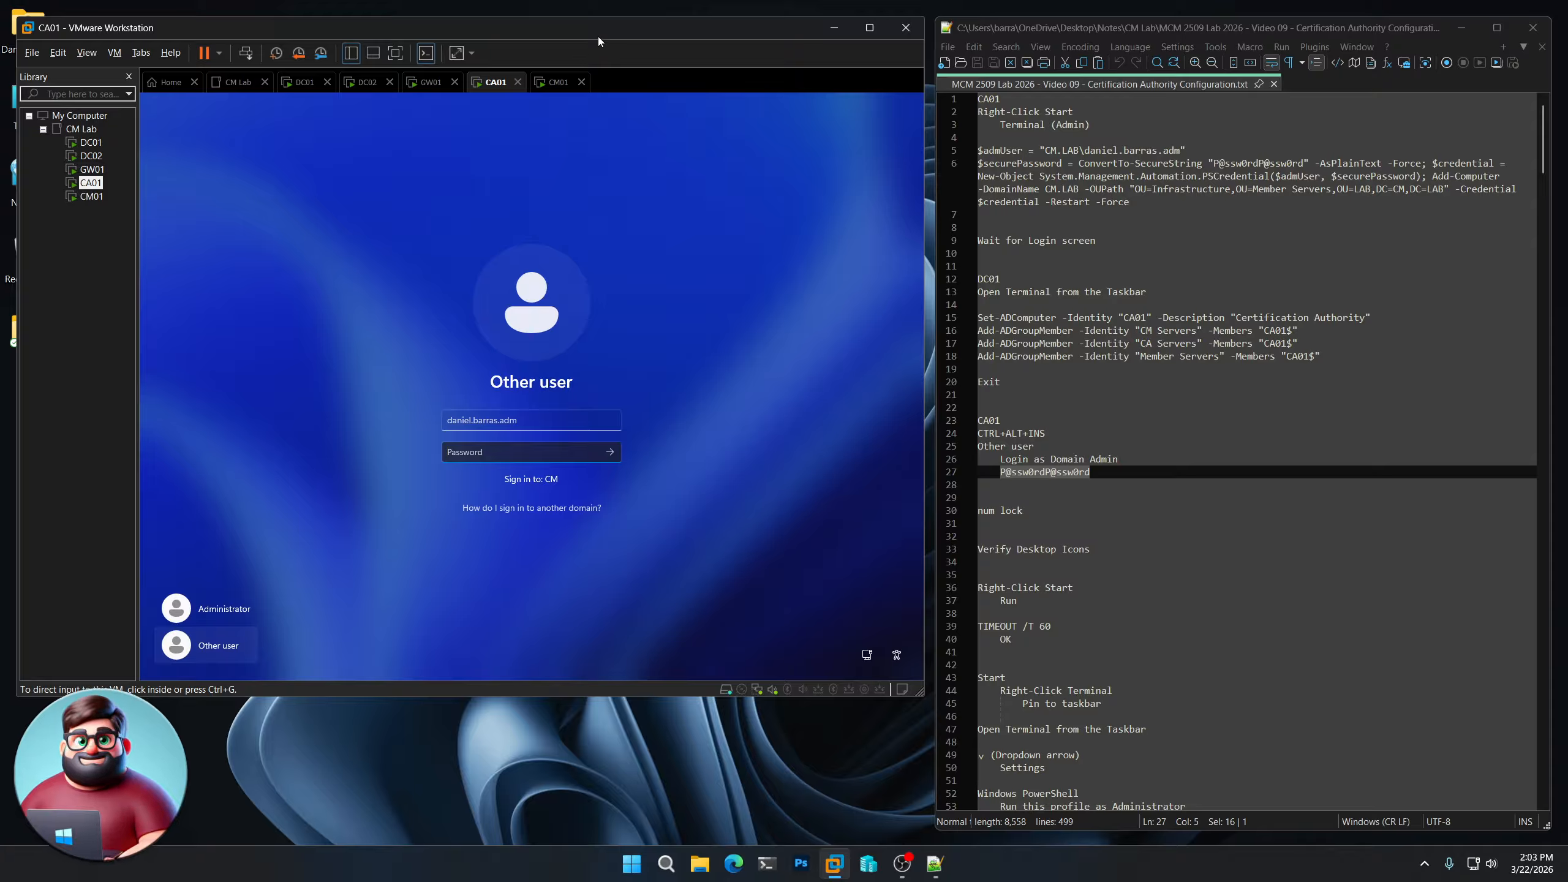
key(ctrl+v)
click(612, 453)
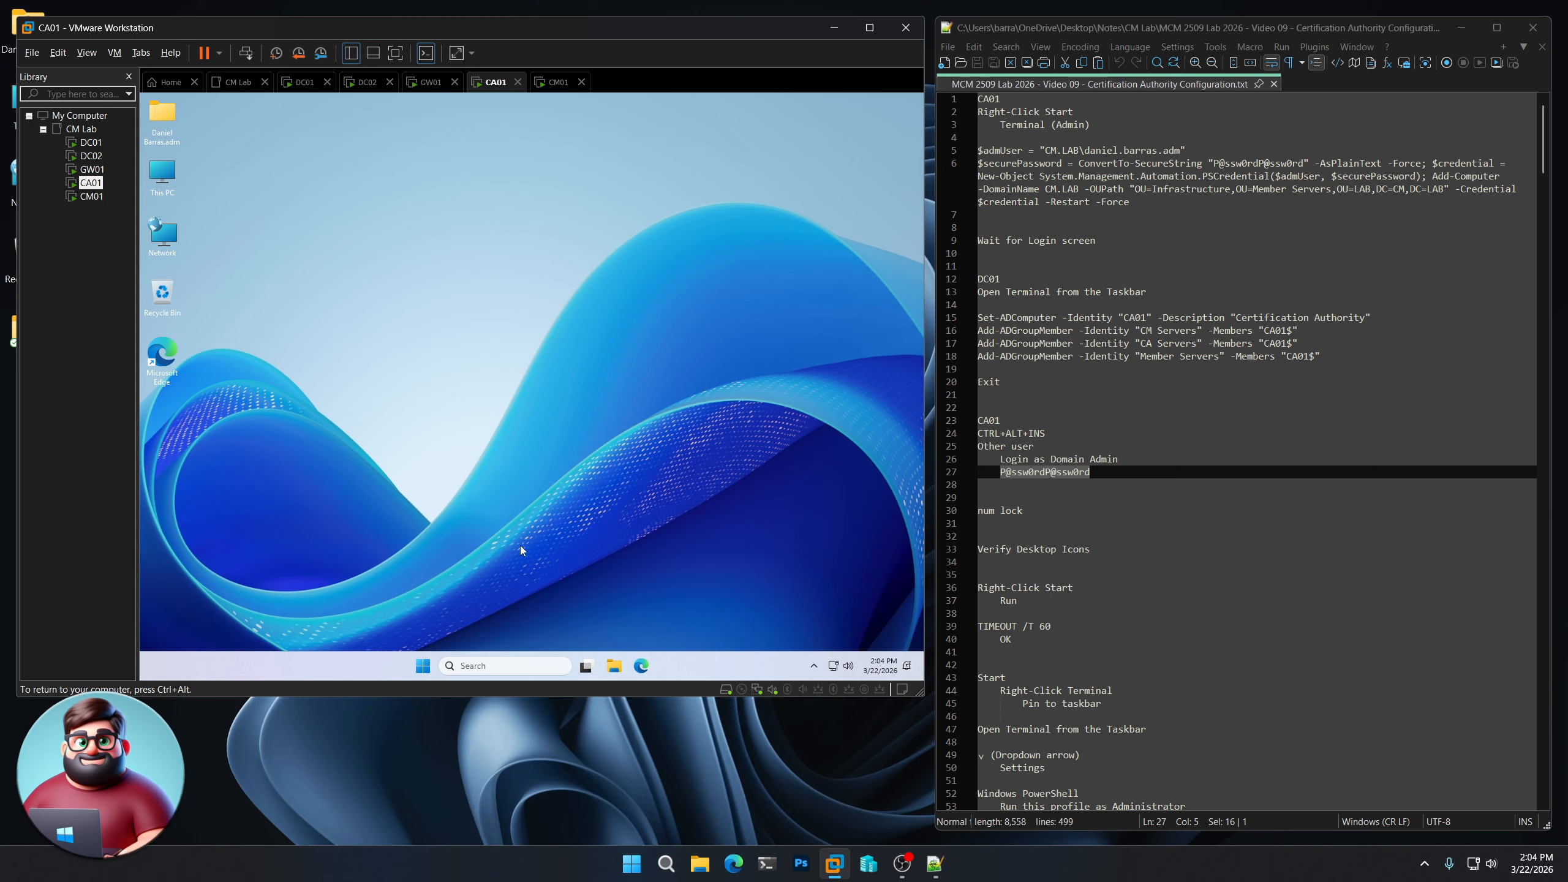
- Run TIMEOUT /T 60 from CA01's Run box and let the 60-second countdown finish
right_click(423, 667)
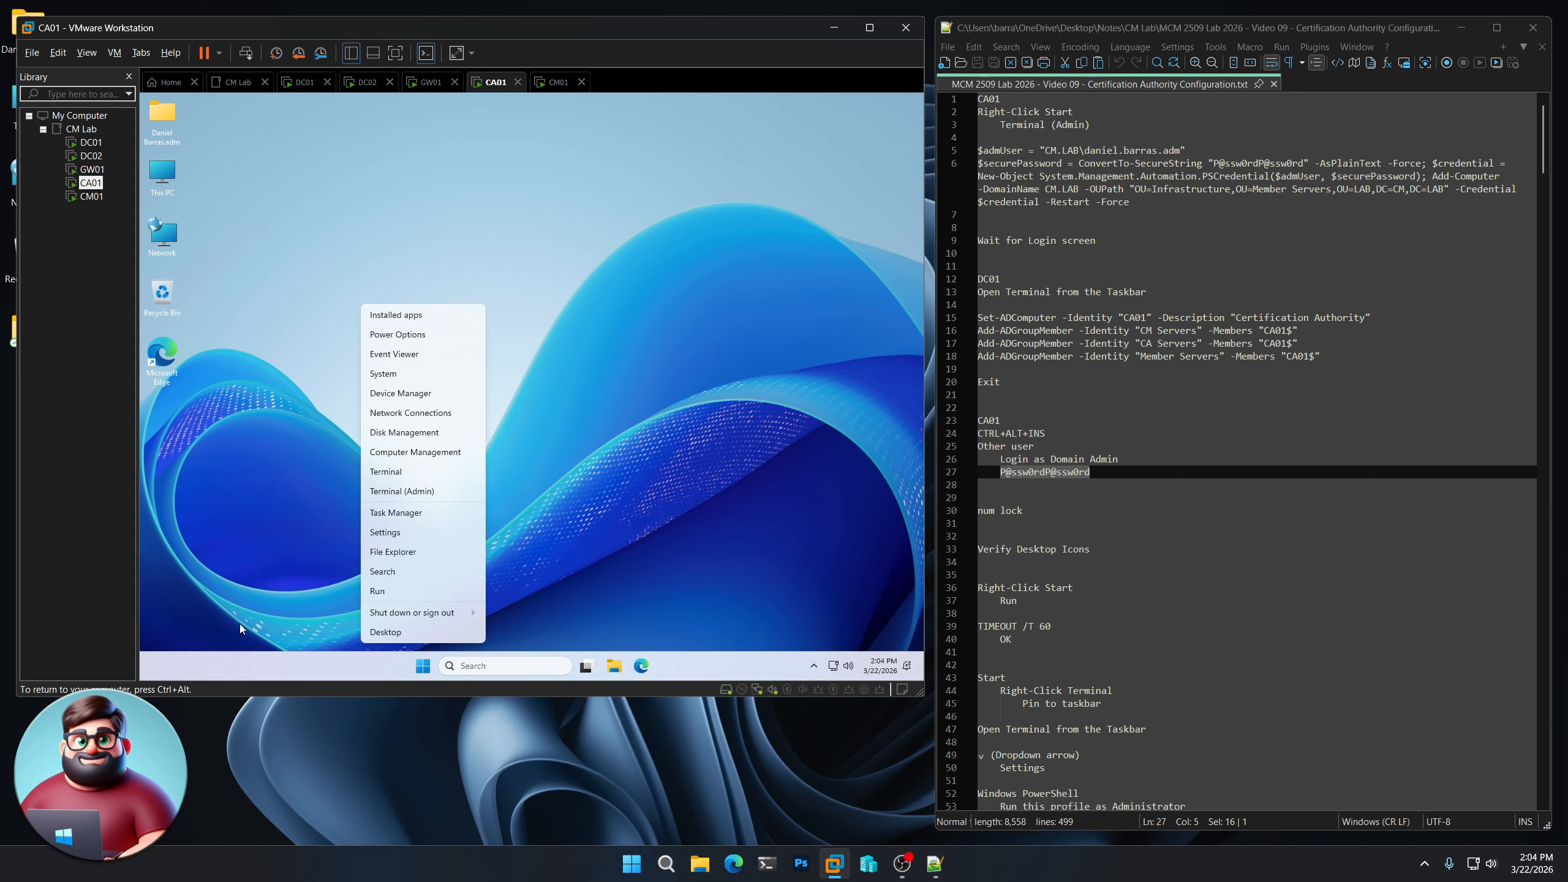
key(r)
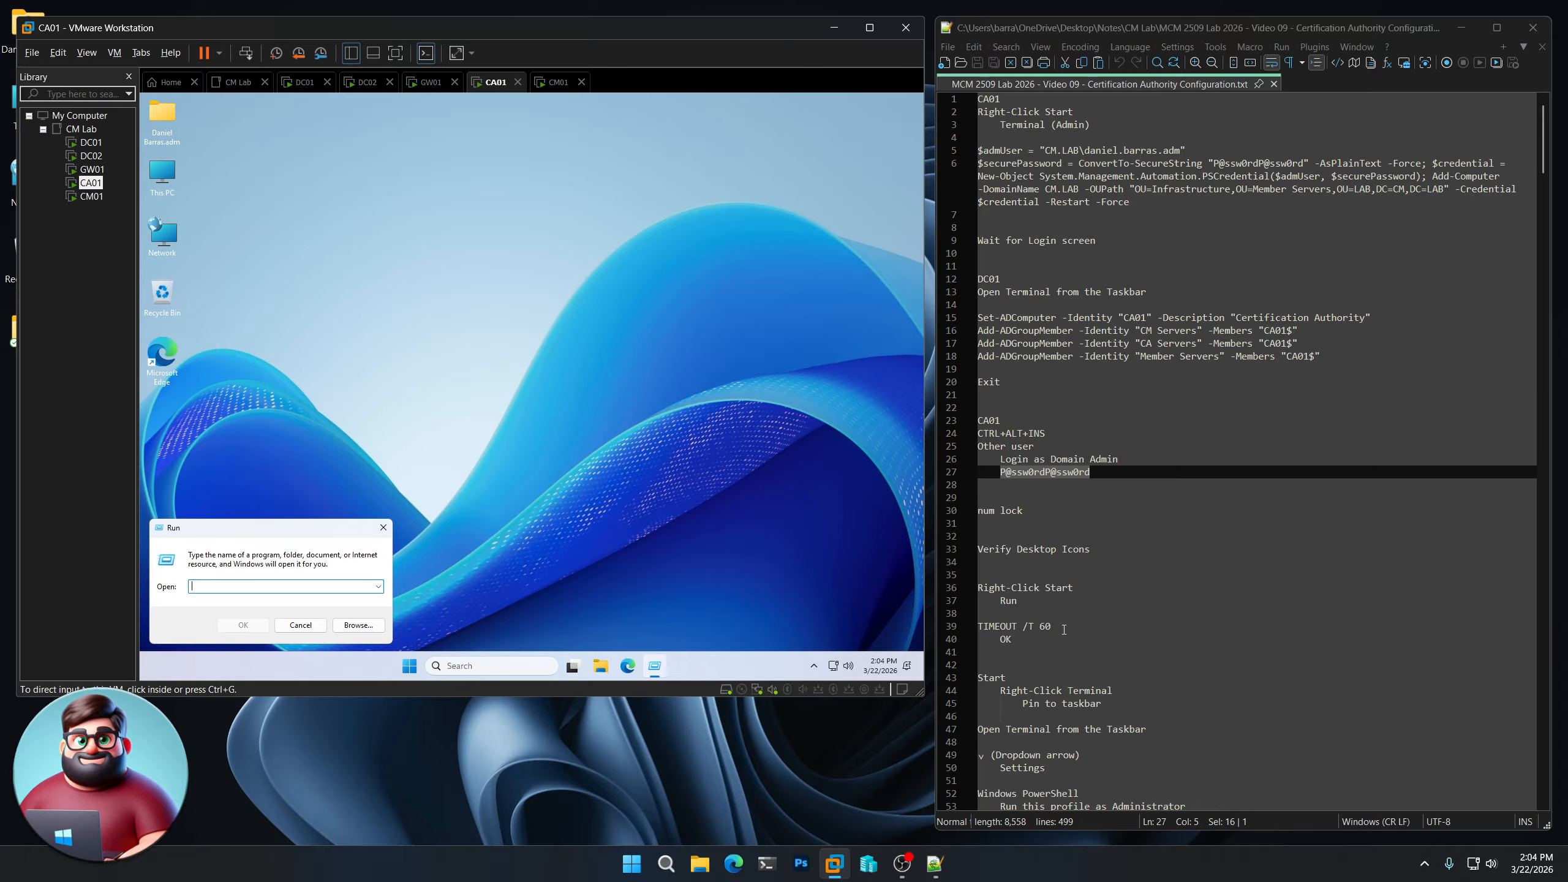
drag(1063, 629, 976, 630)
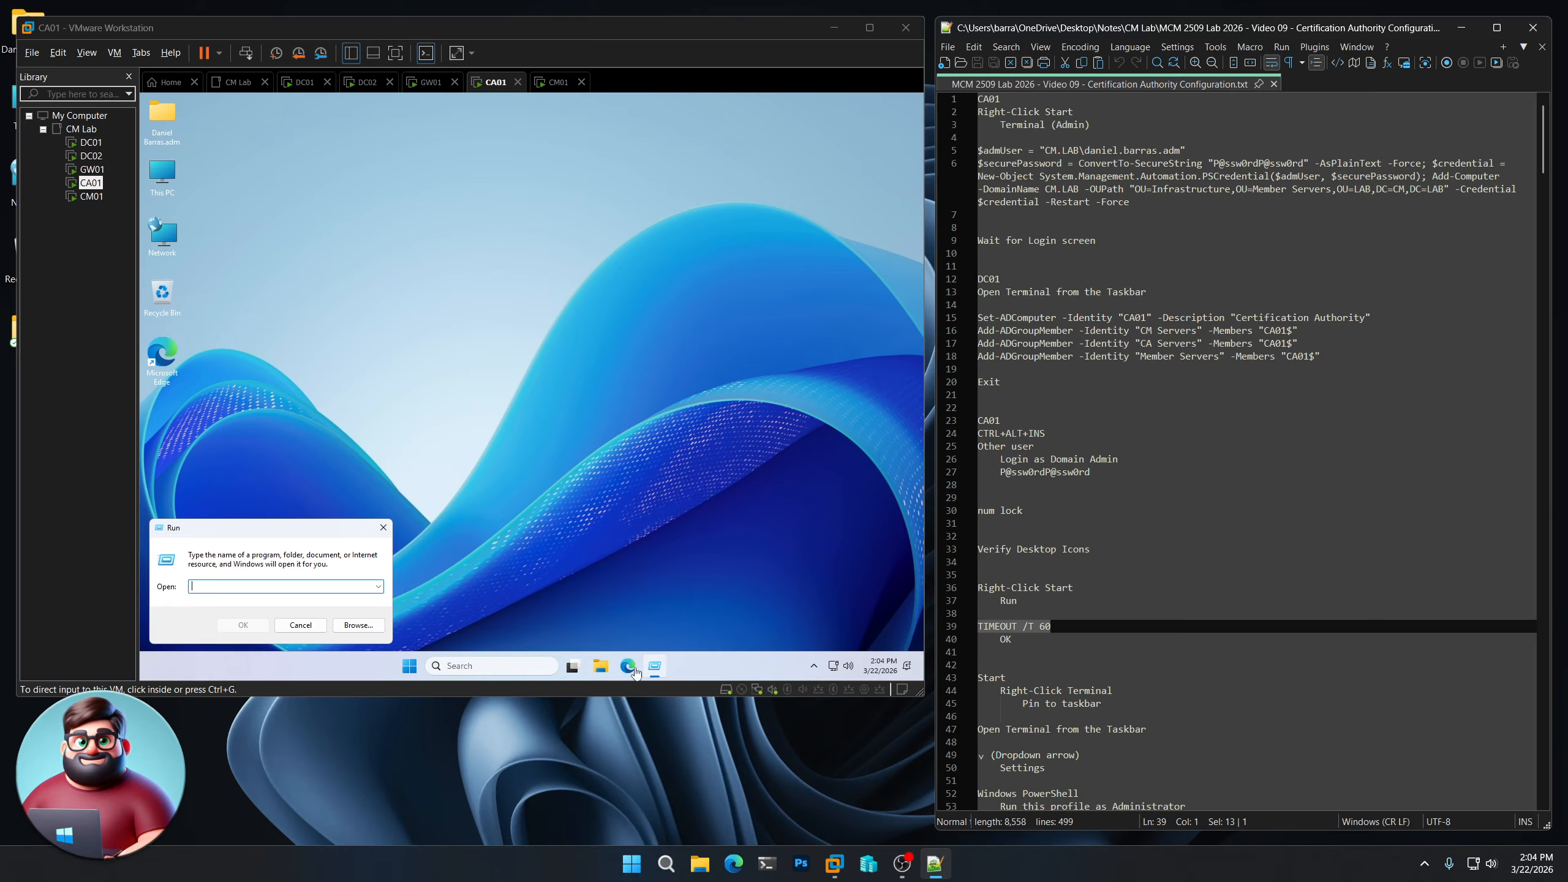
click(658, 514)
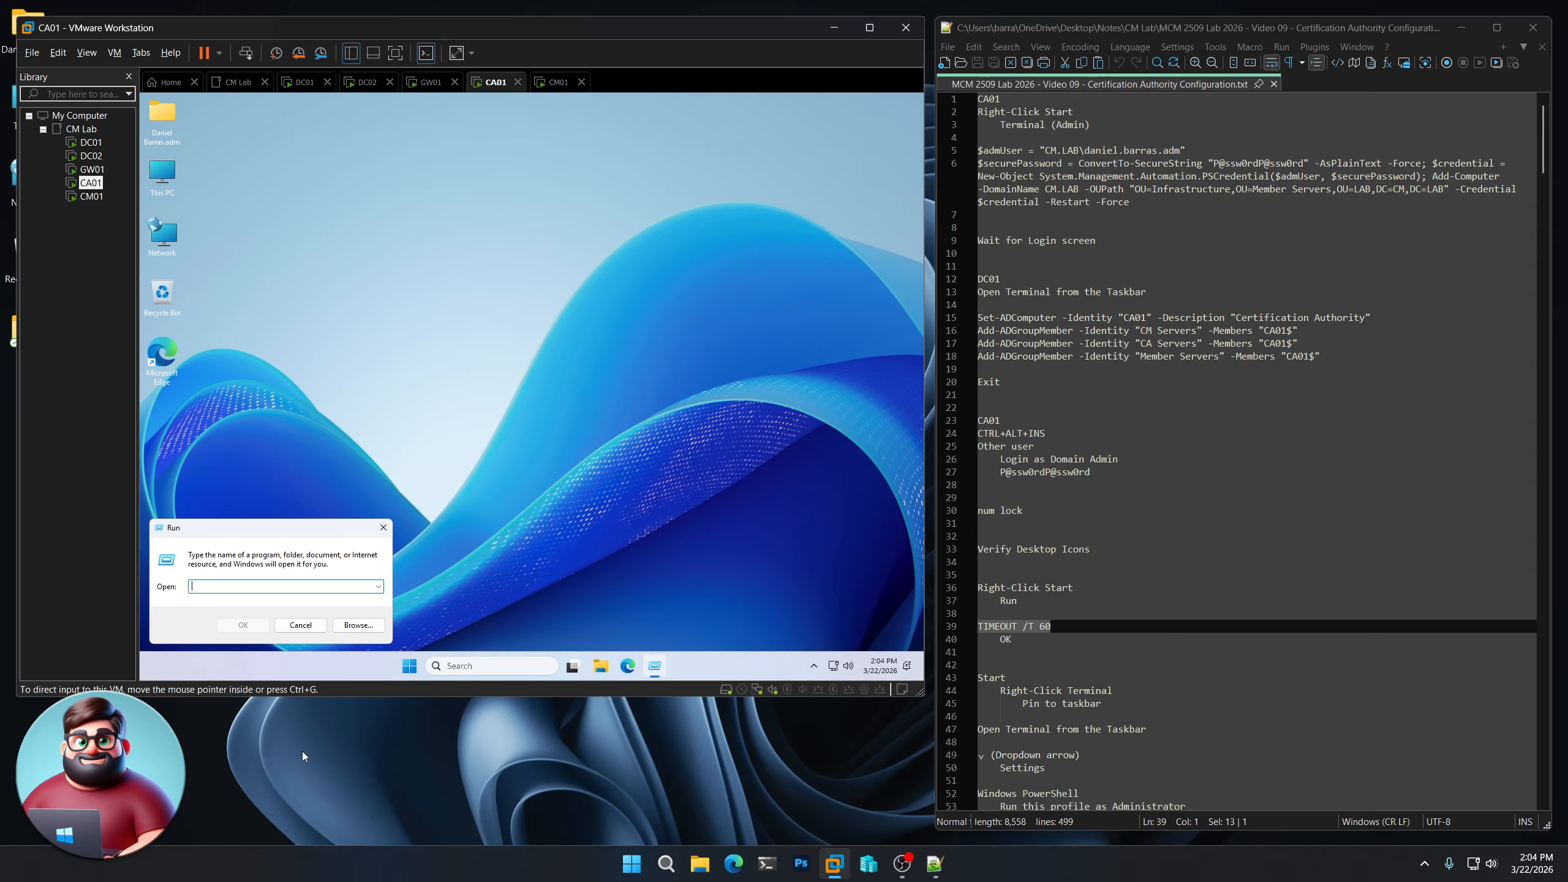
right_click(1029, 629)
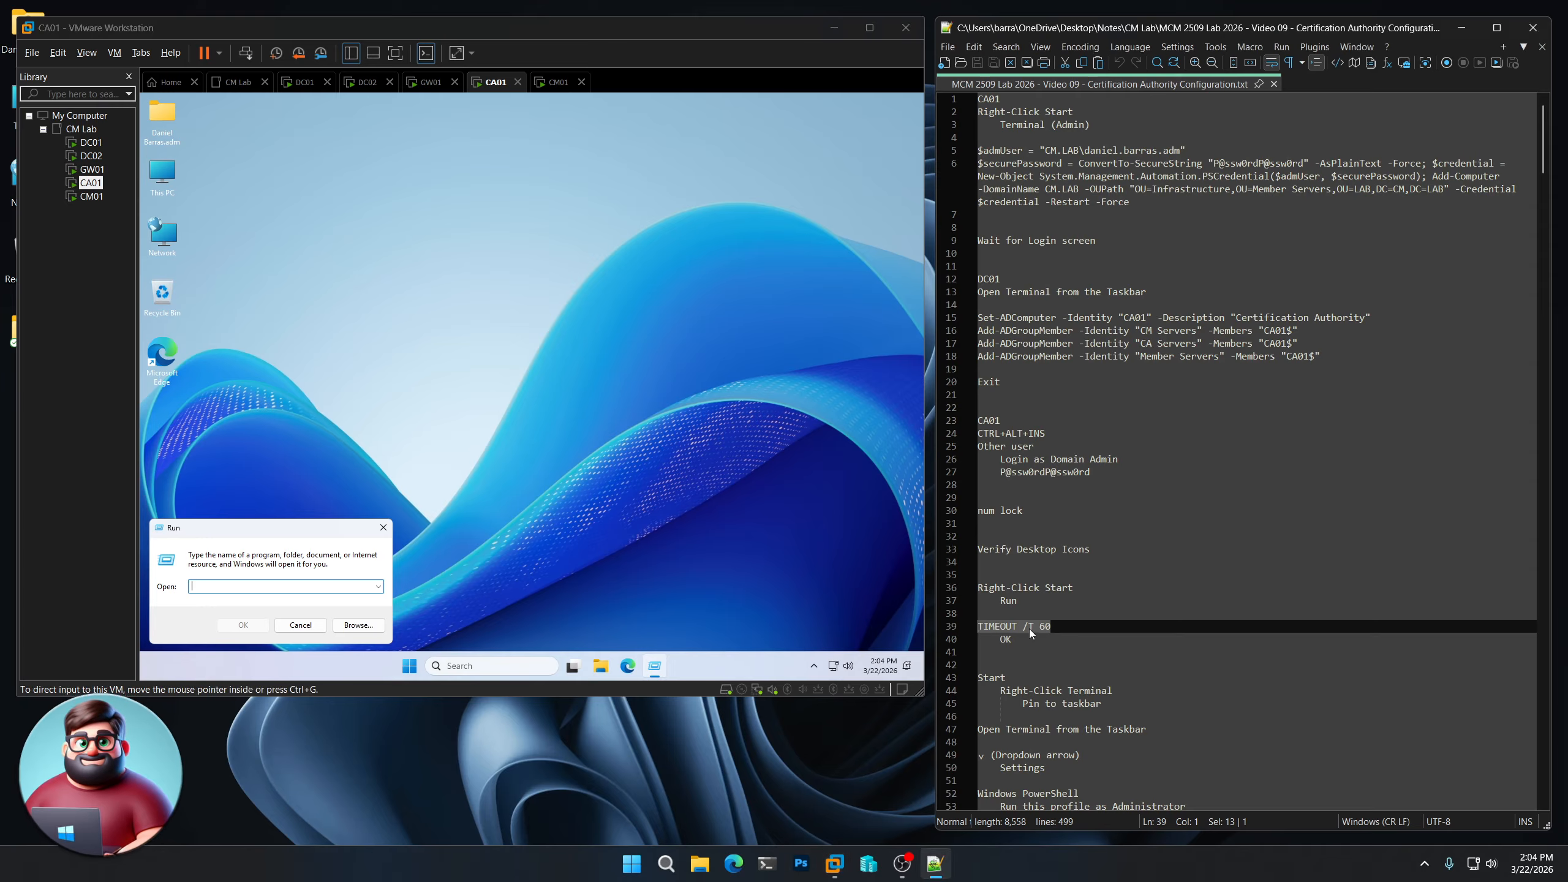
click(1090, 307)
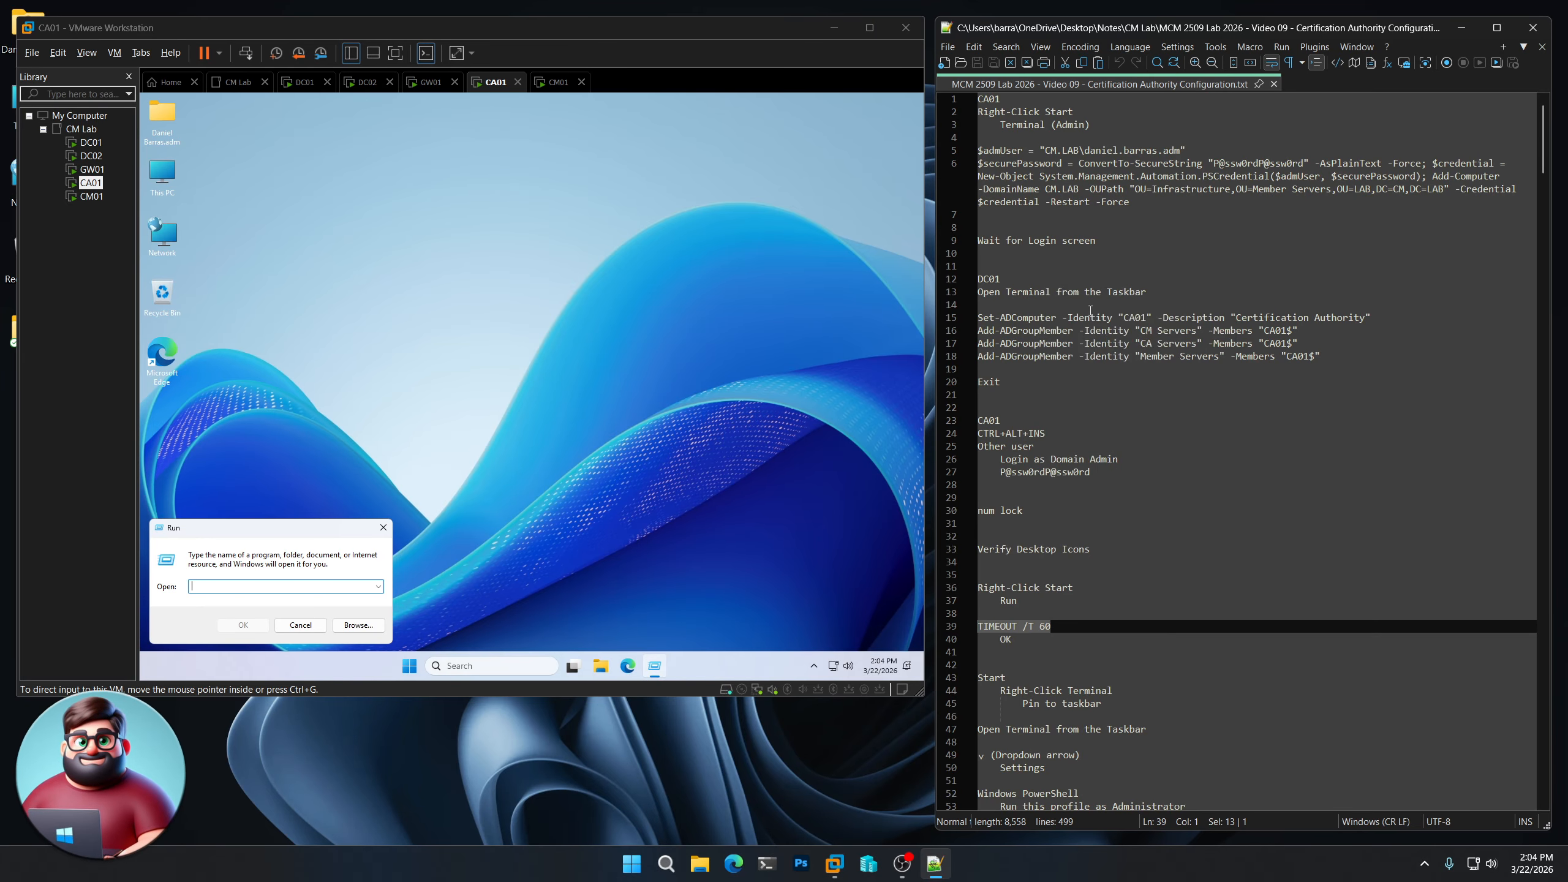
click(278, 586)
key(ctrl+v)
click(247, 625)
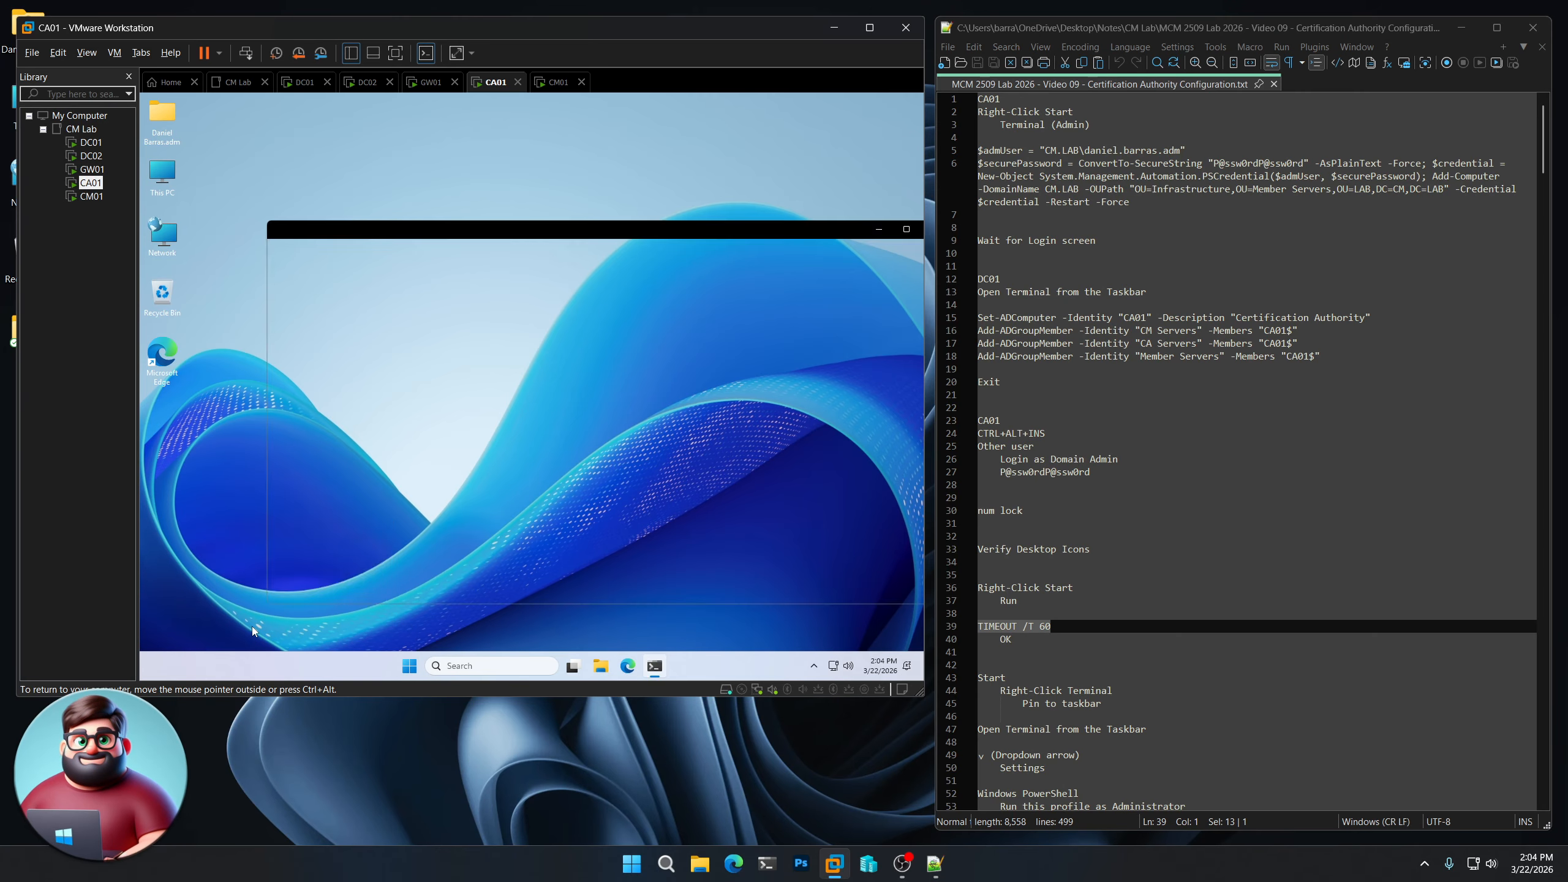
drag(552, 233, 501, 220)
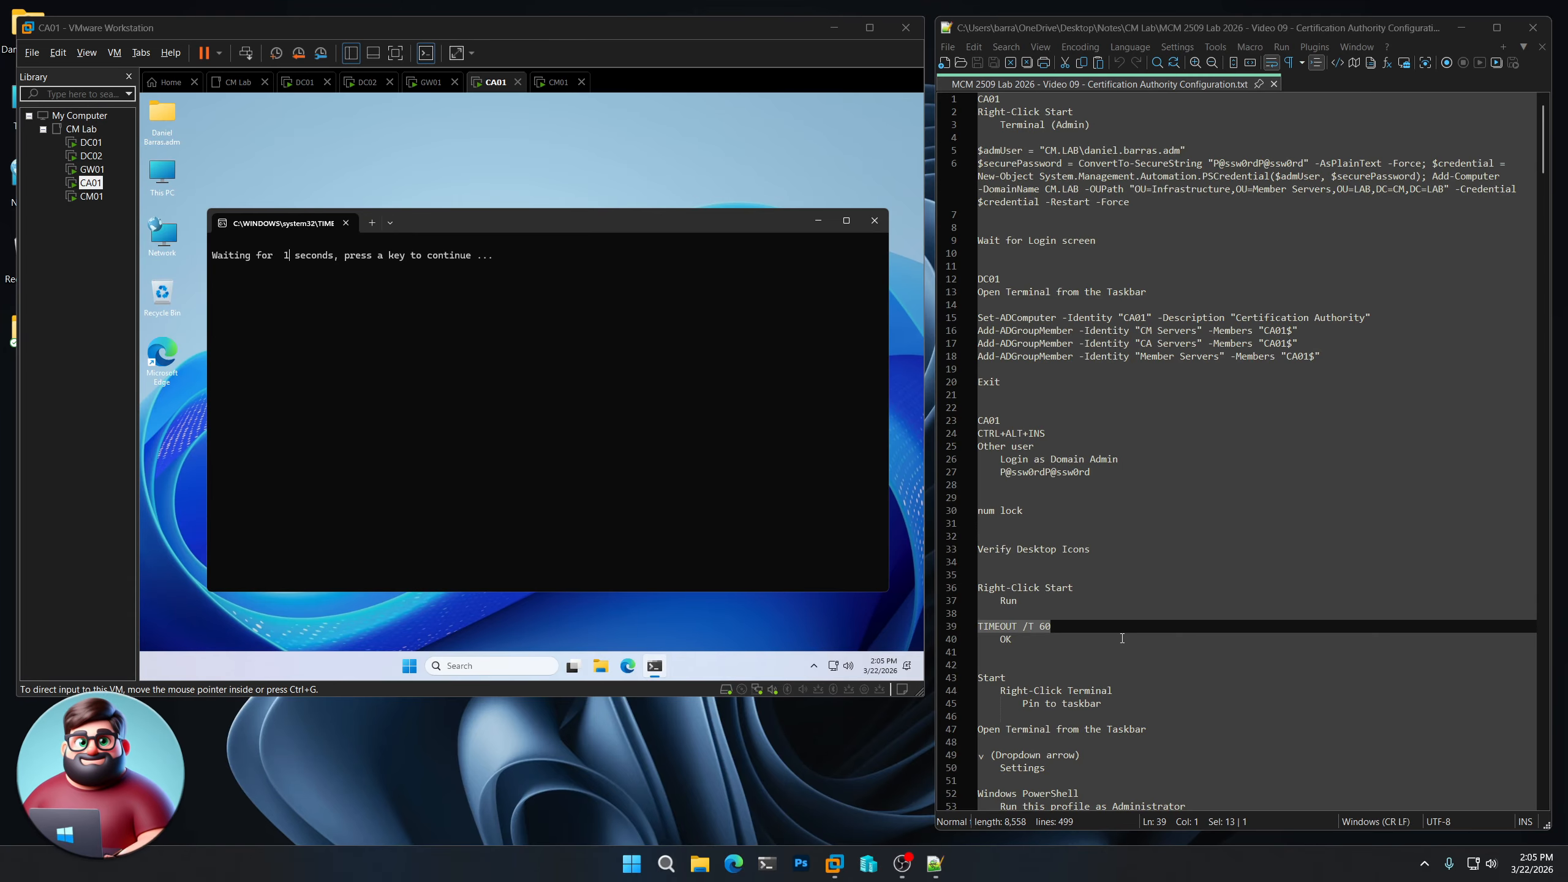
scroll(1122, 639, down, 10)
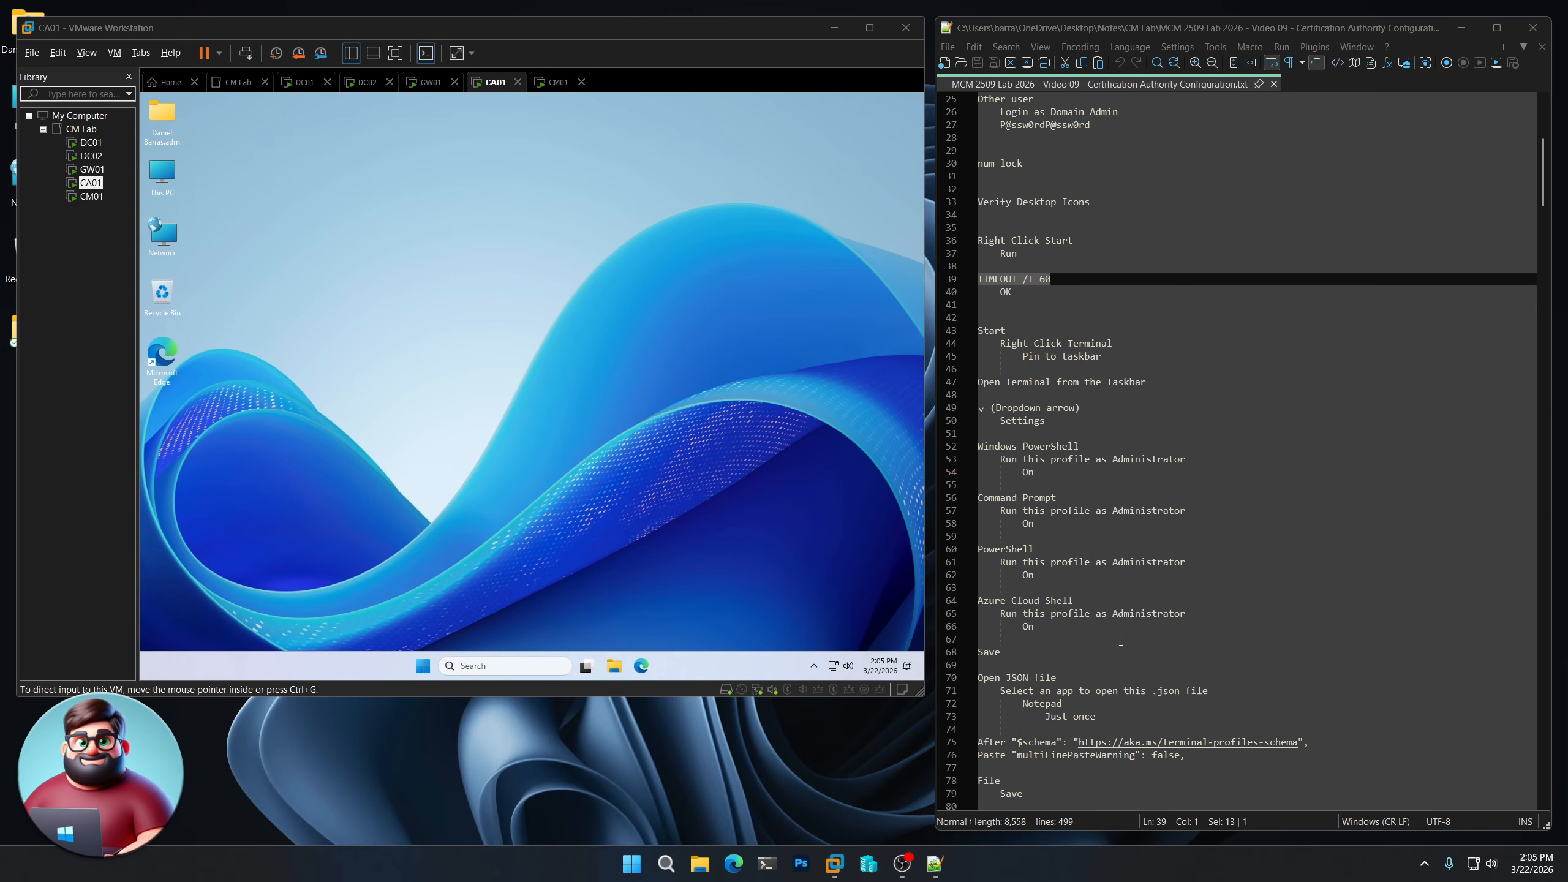
- Pin Terminal to CA01's taskbar and open its Settings
click(422, 667)
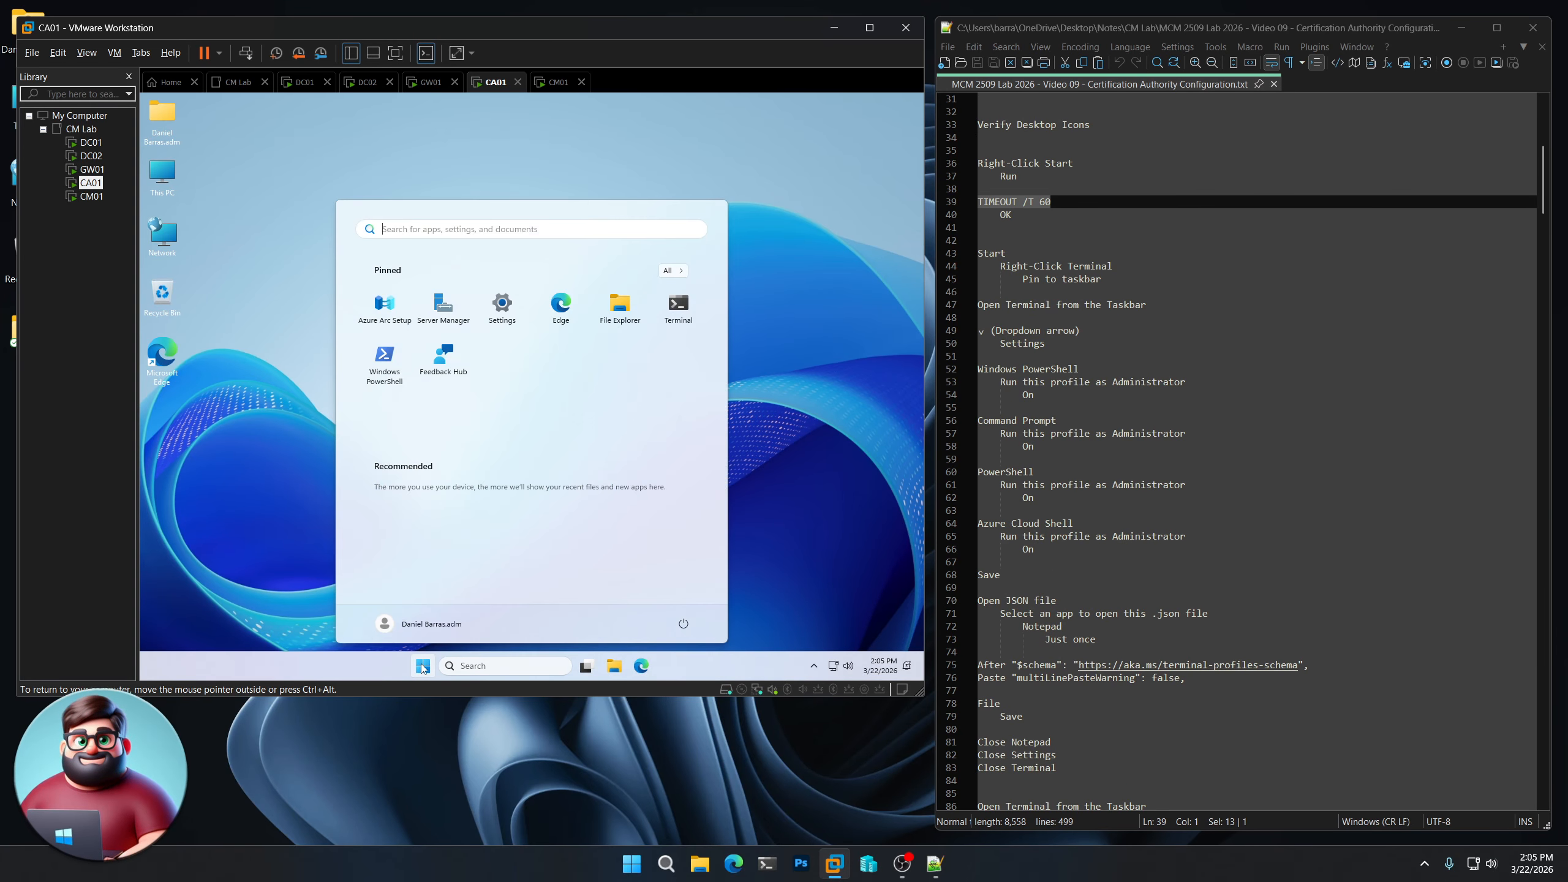
right_click(685, 313)
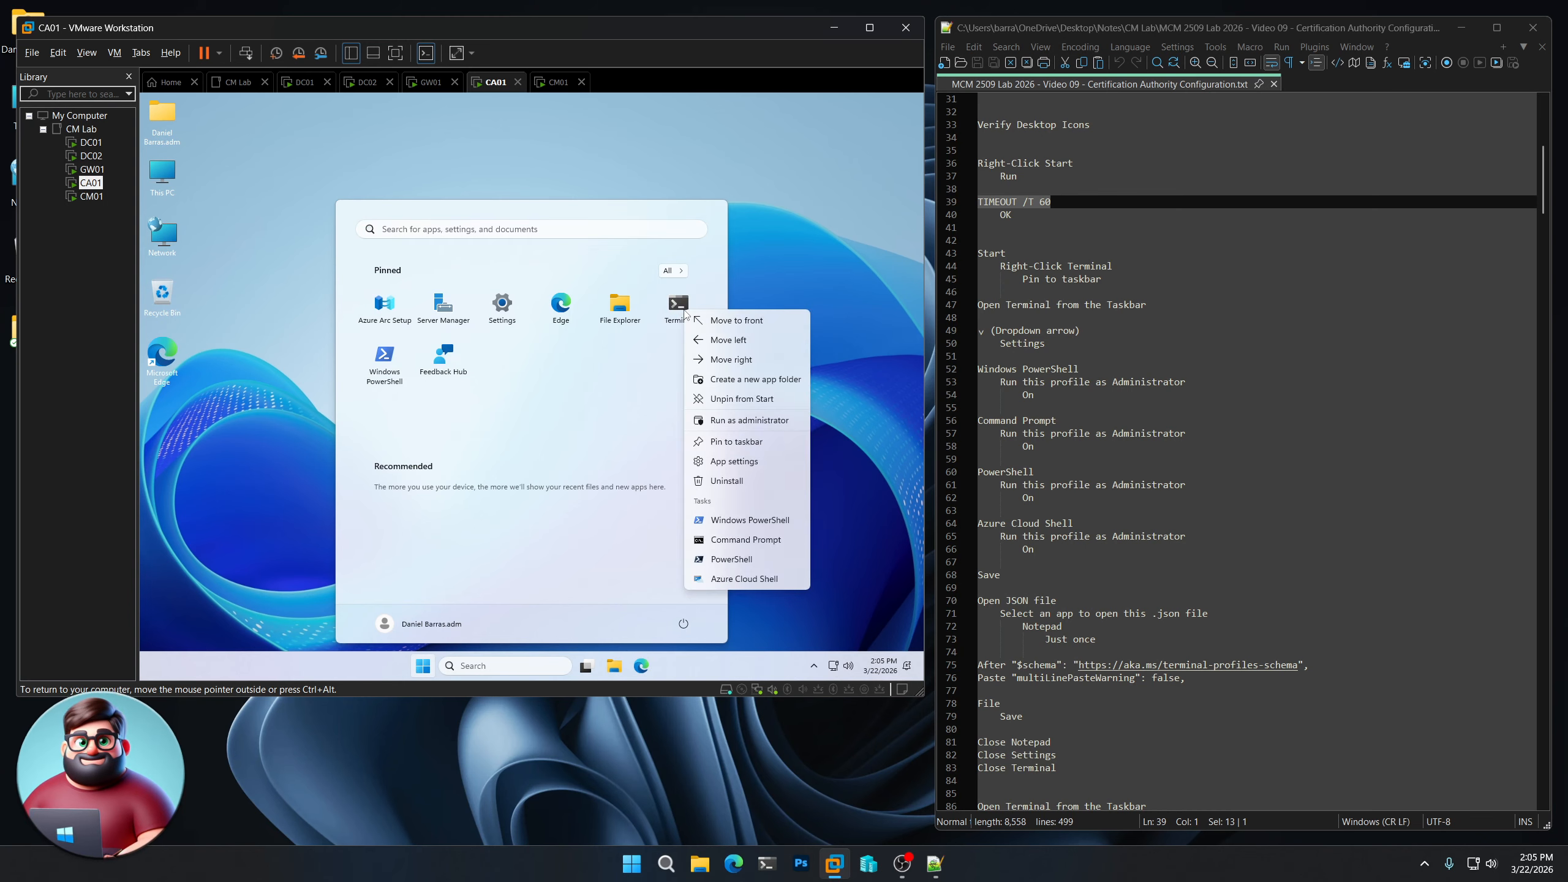
click(736, 441)
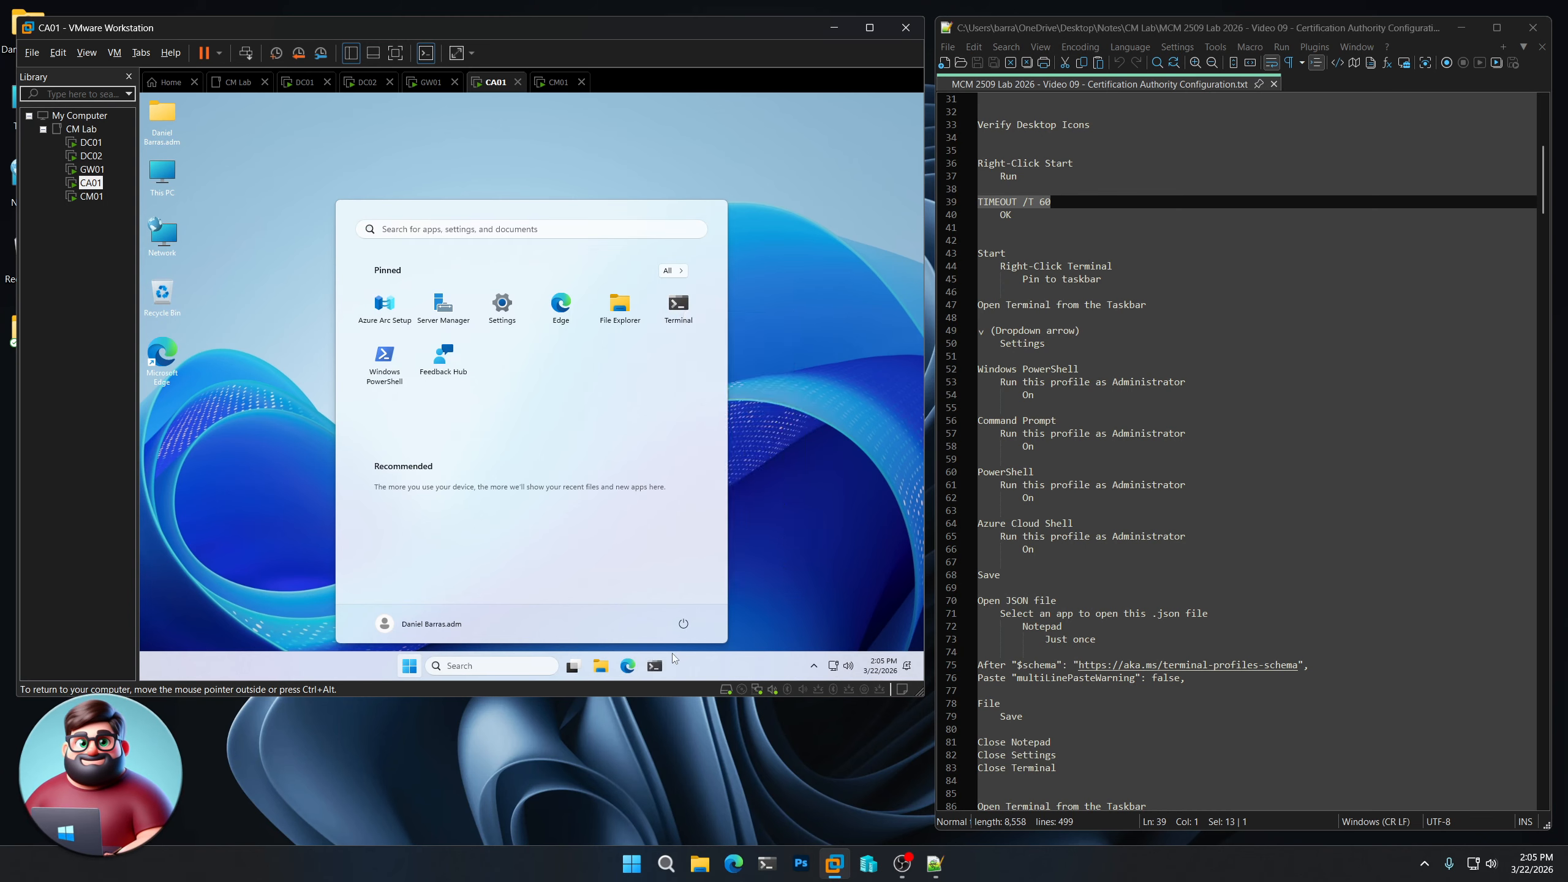
click(654, 665)
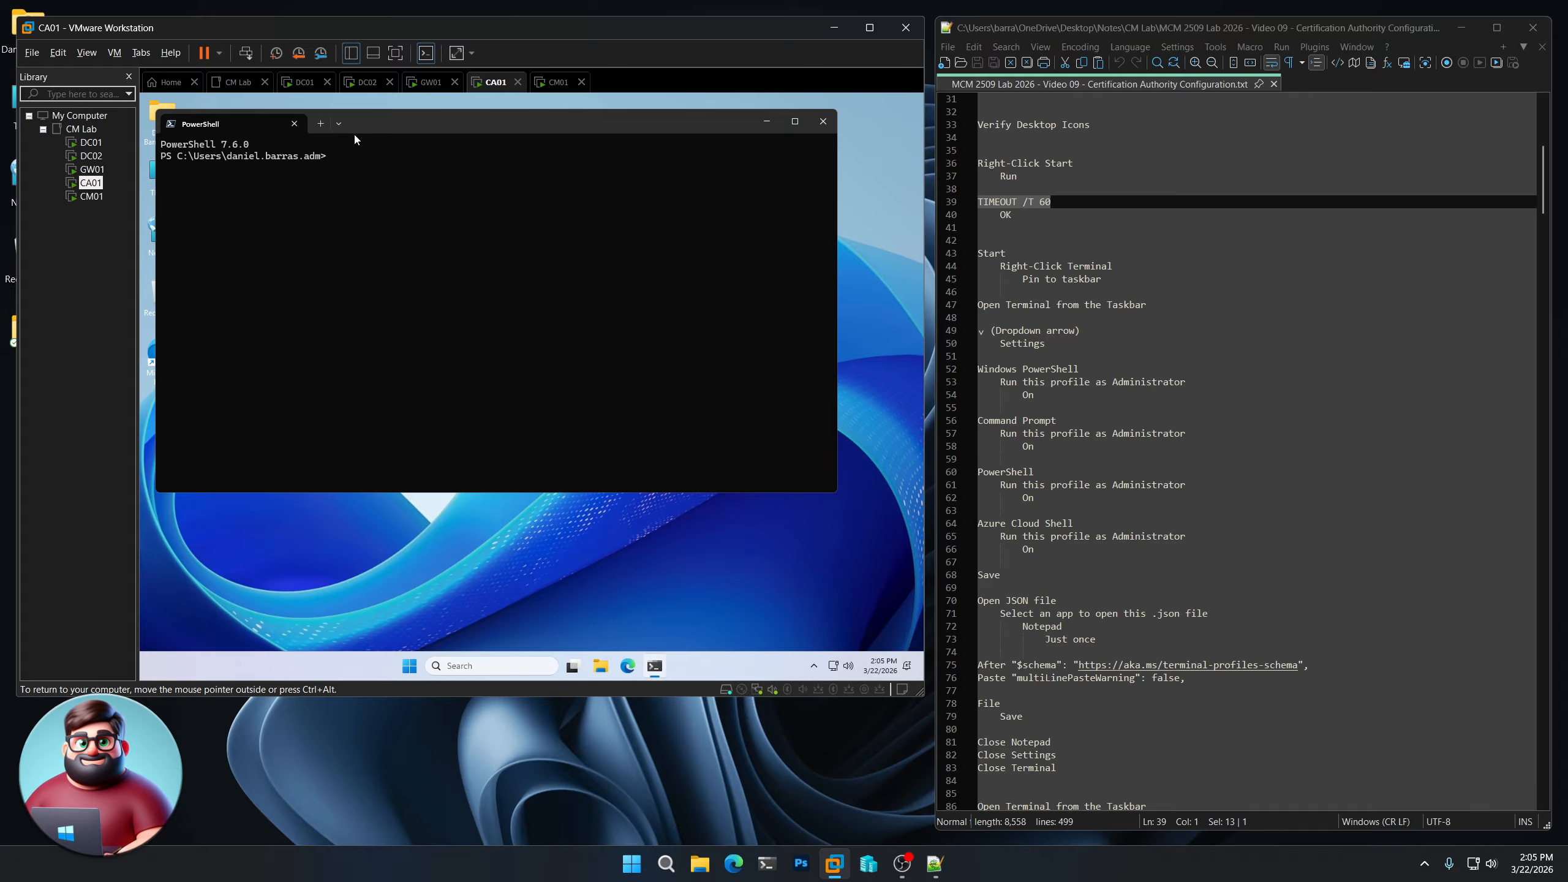
click(339, 124)
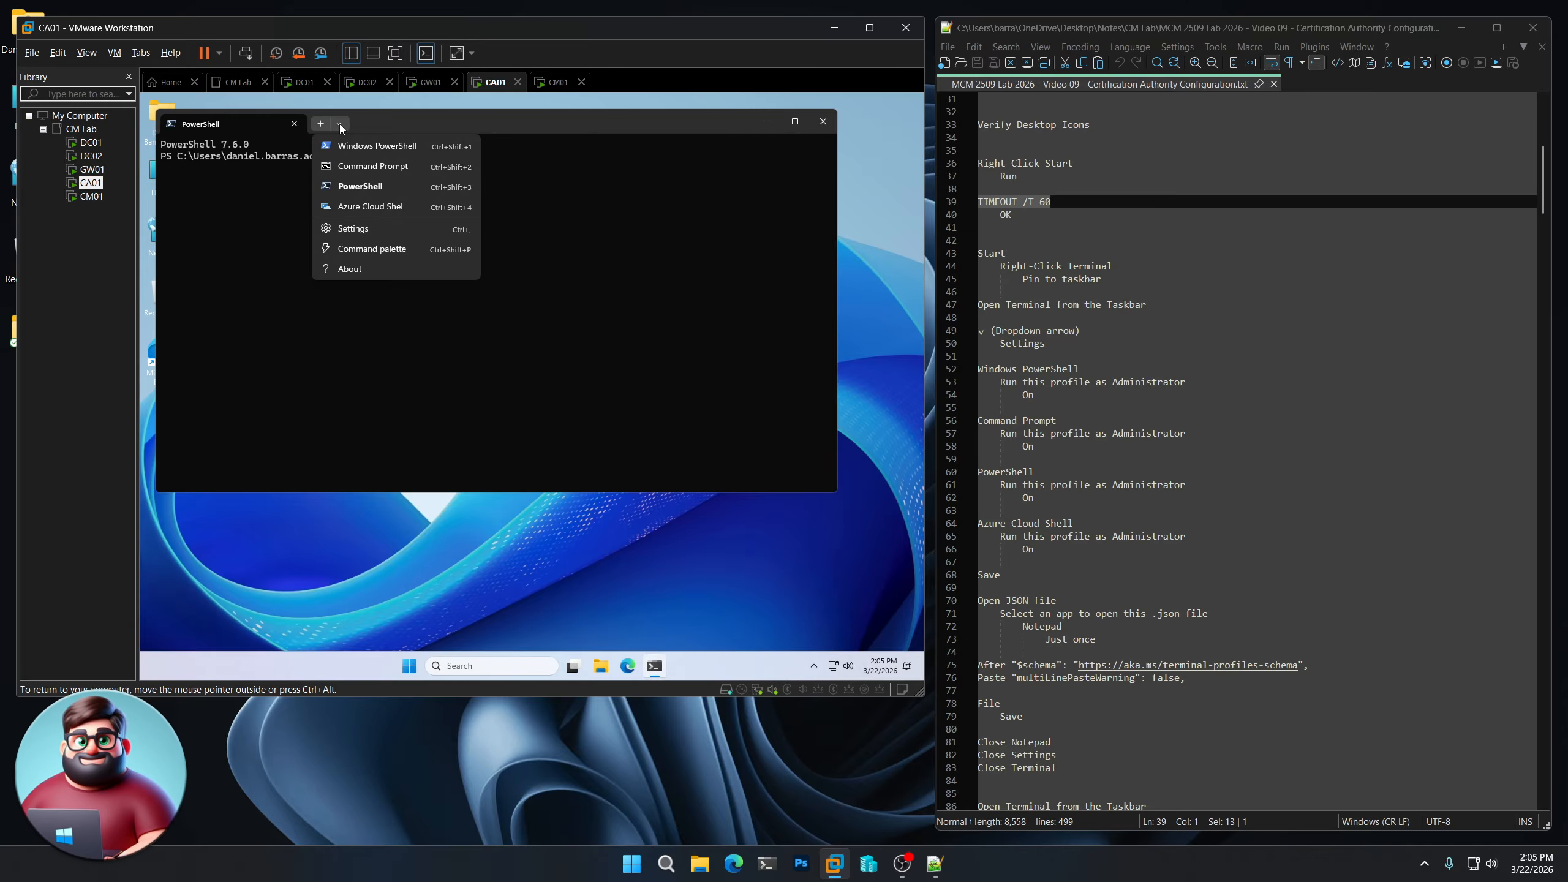
click(365, 230)
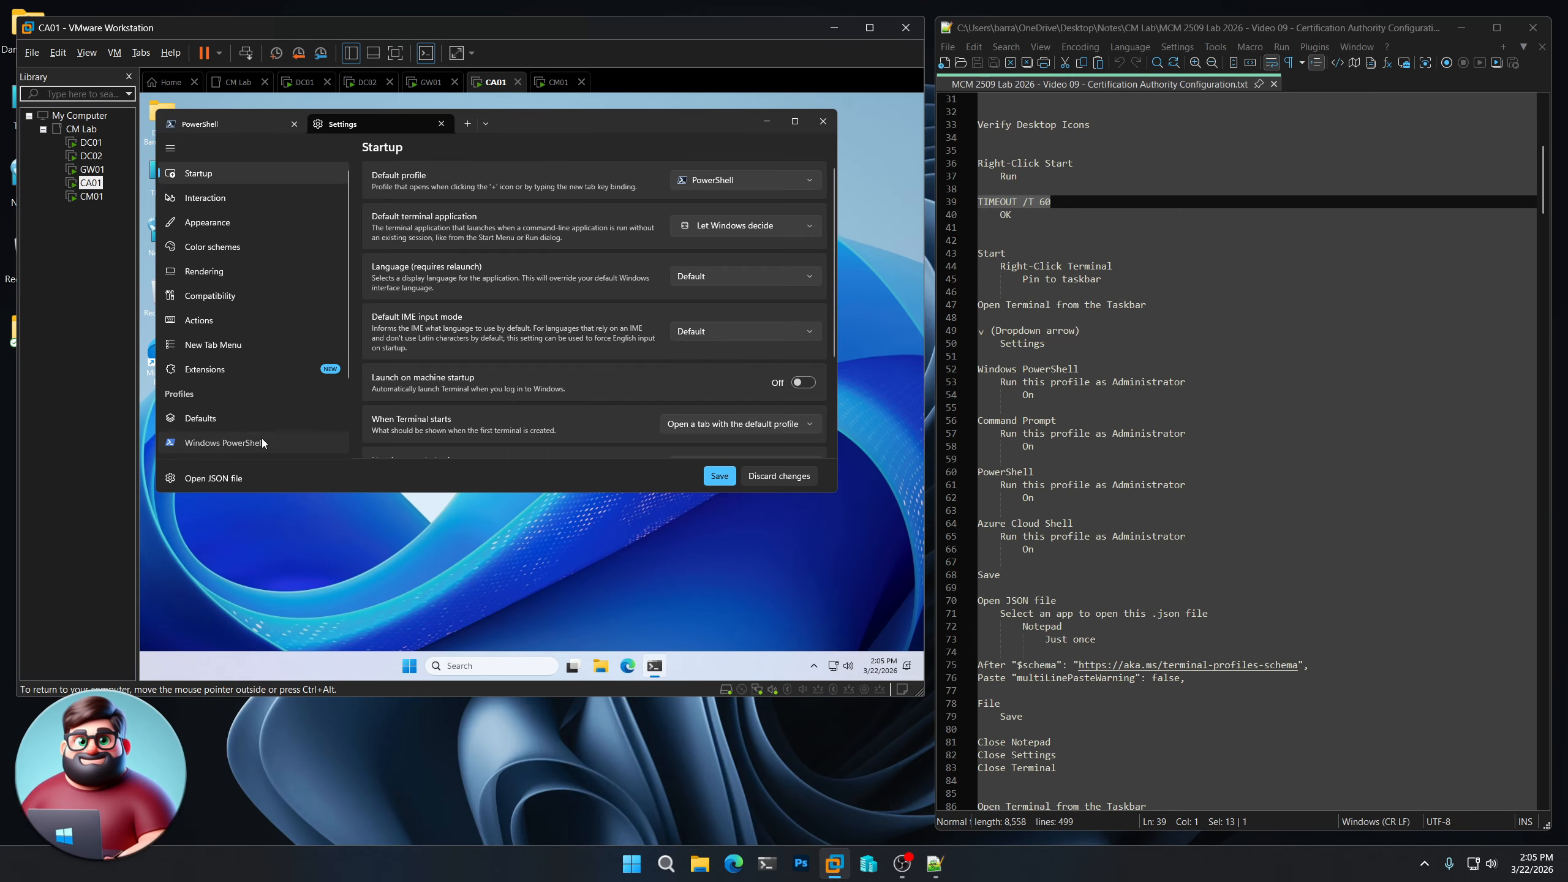
- Make Windows PowerShell, Command Prompt, PowerShell and Azure Cloud Shell profiles run as Administrator, and save
click(262, 442)
click(804, 399)
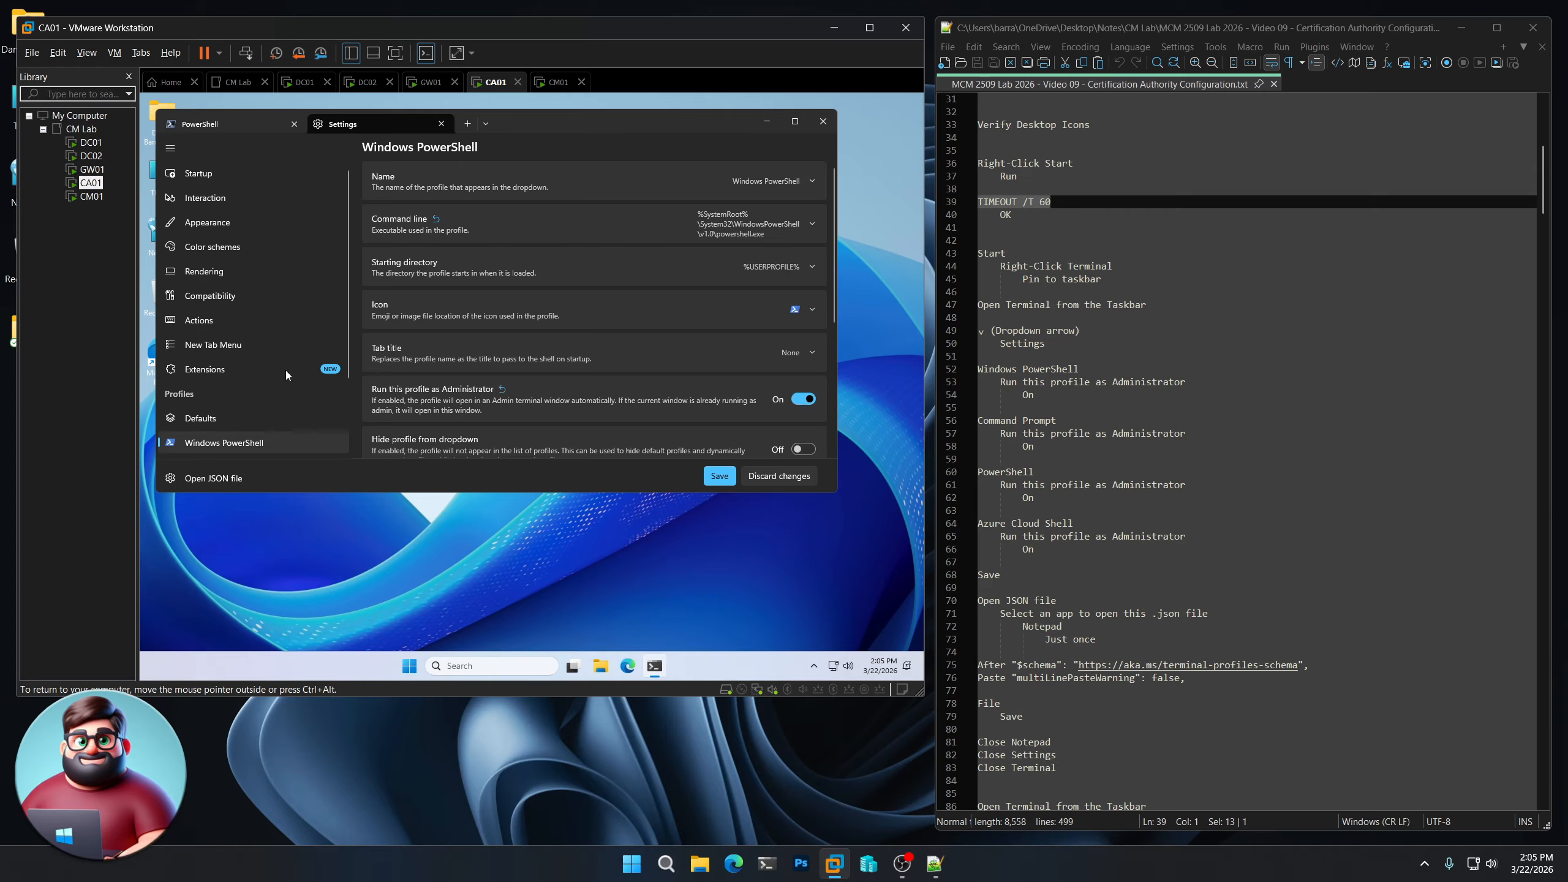
scroll(247, 371, down, 3)
click(247, 372)
click(804, 399)
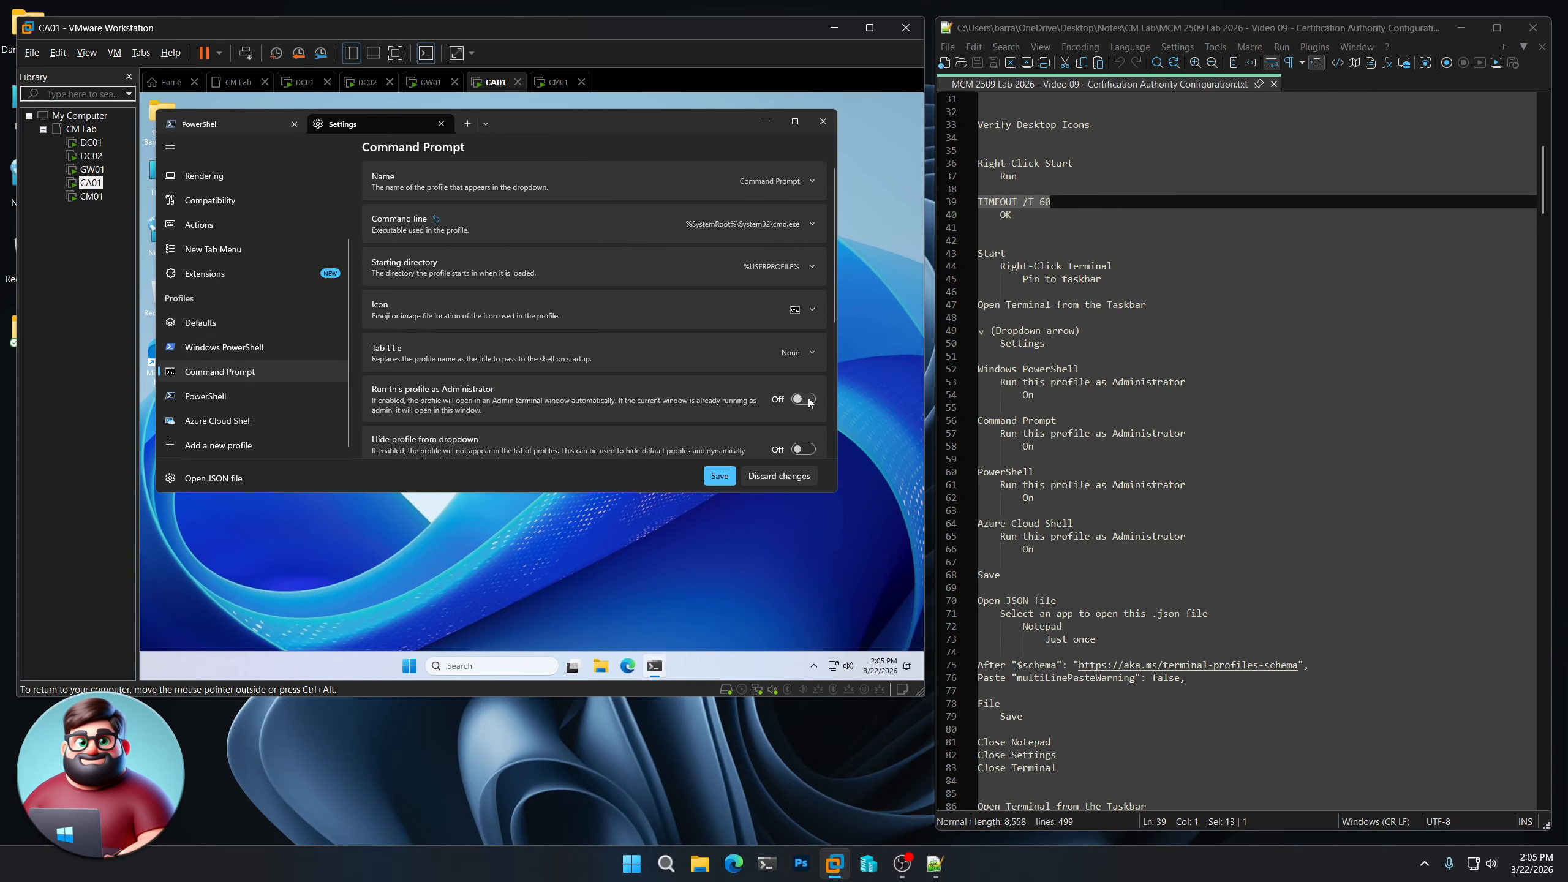
click(205, 395)
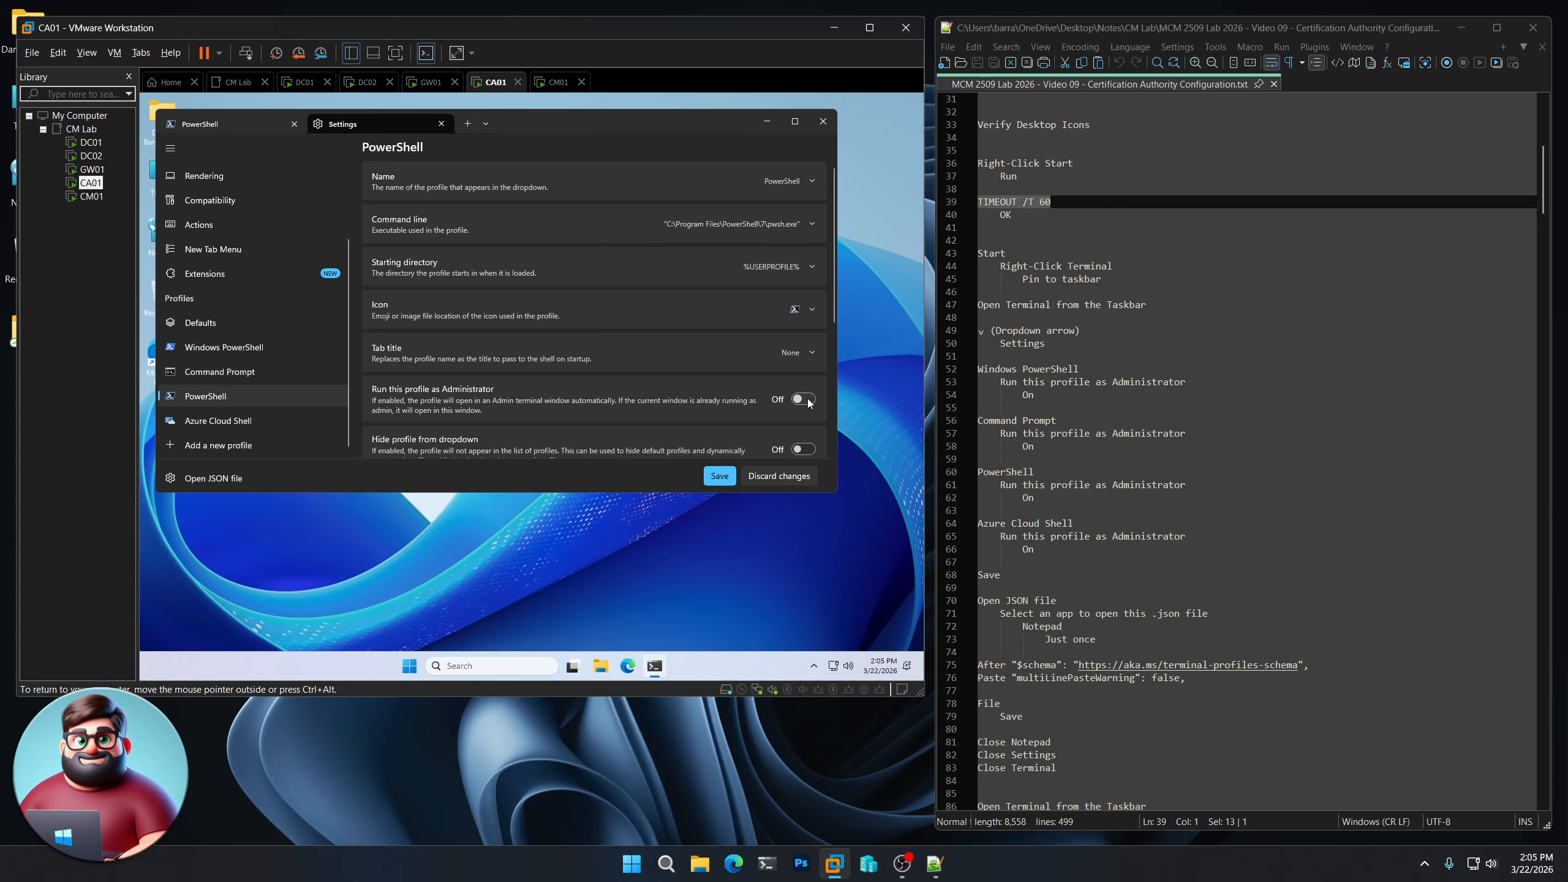
click(803, 398)
click(218, 421)
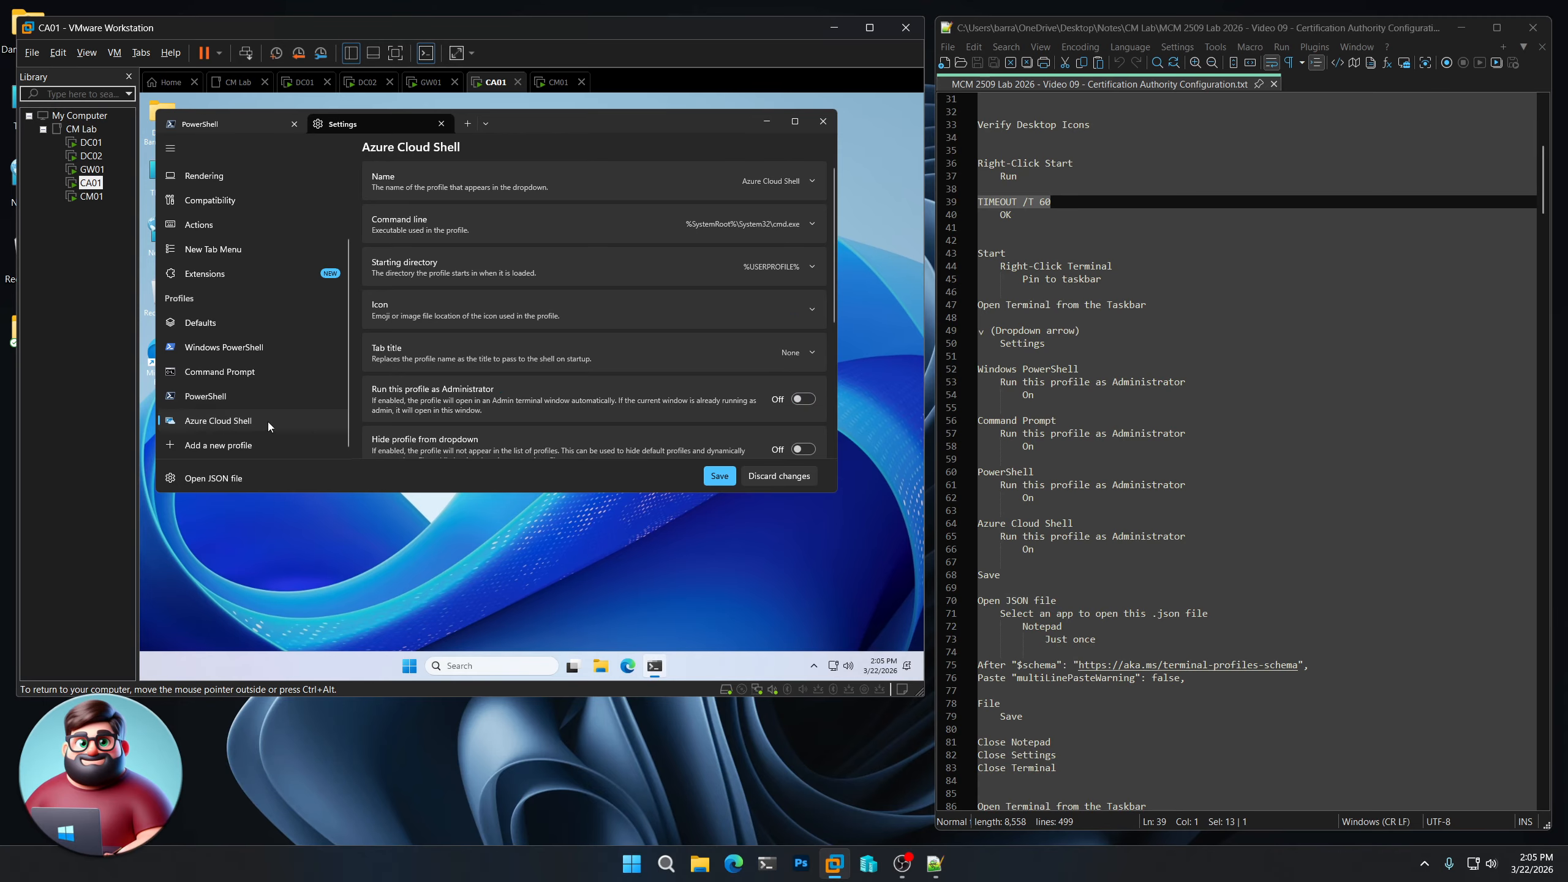
click(804, 399)
click(719, 476)
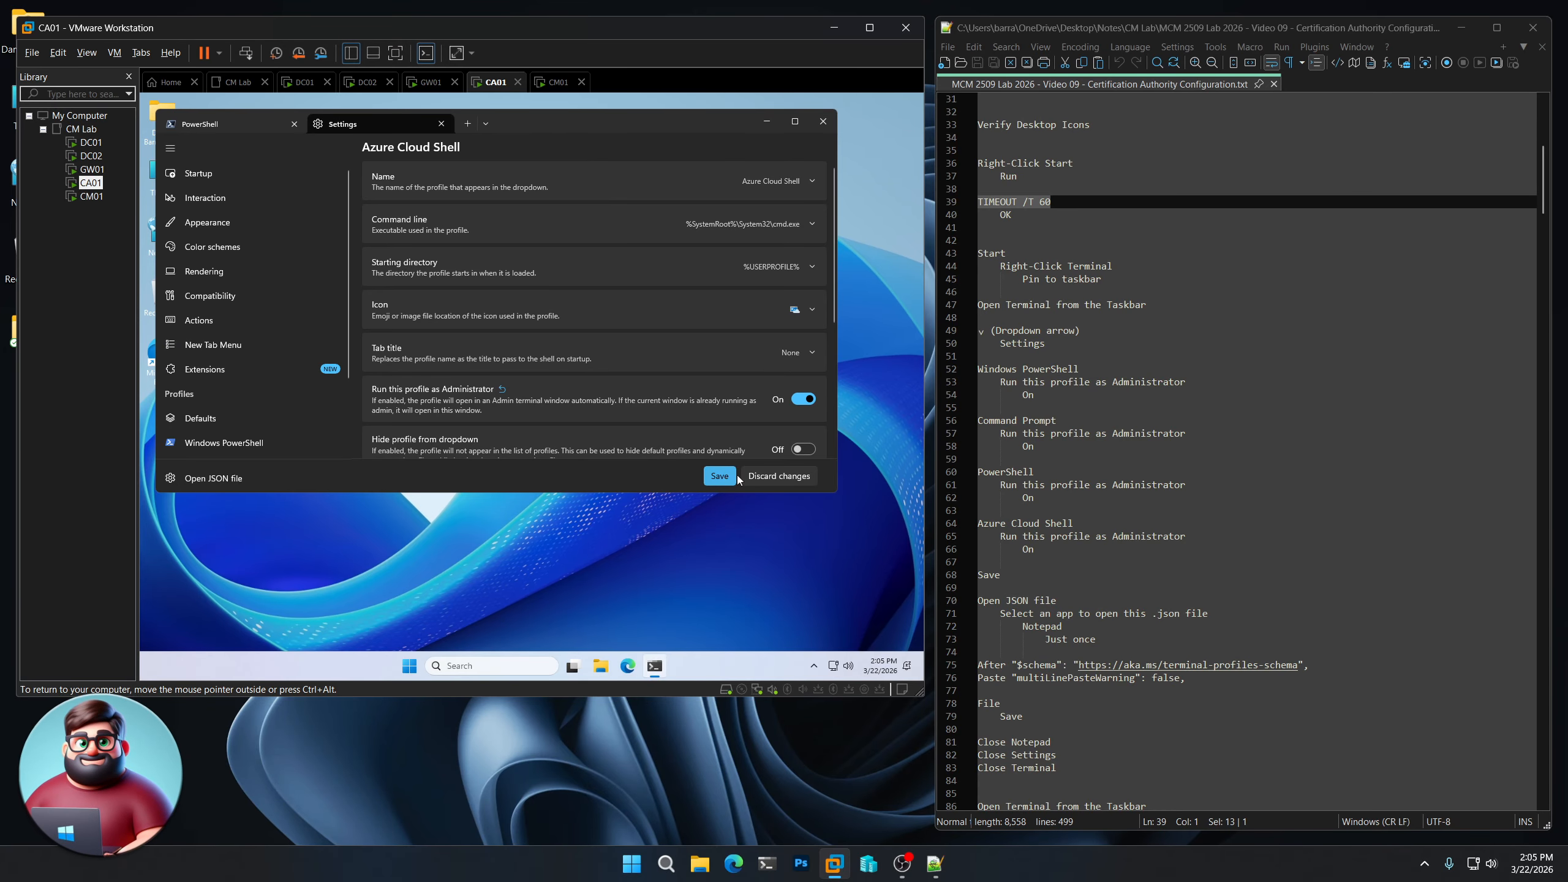
- Open settings.json in Notepad and add "multiLinePasteWarning": false below the $schema line
click(213, 479)
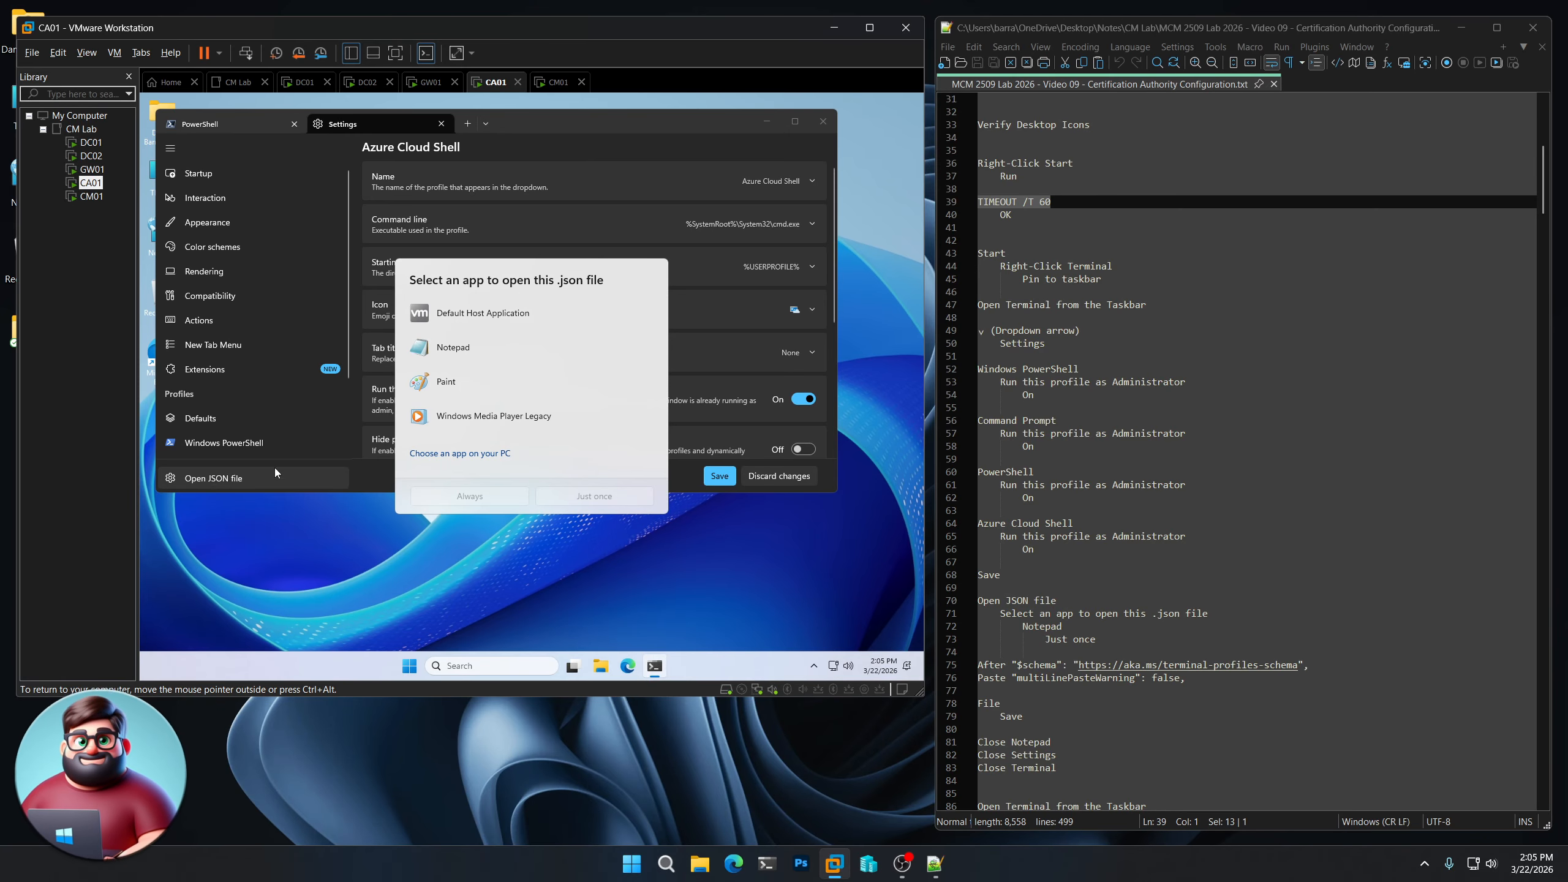
click(426, 365)
click(601, 497)
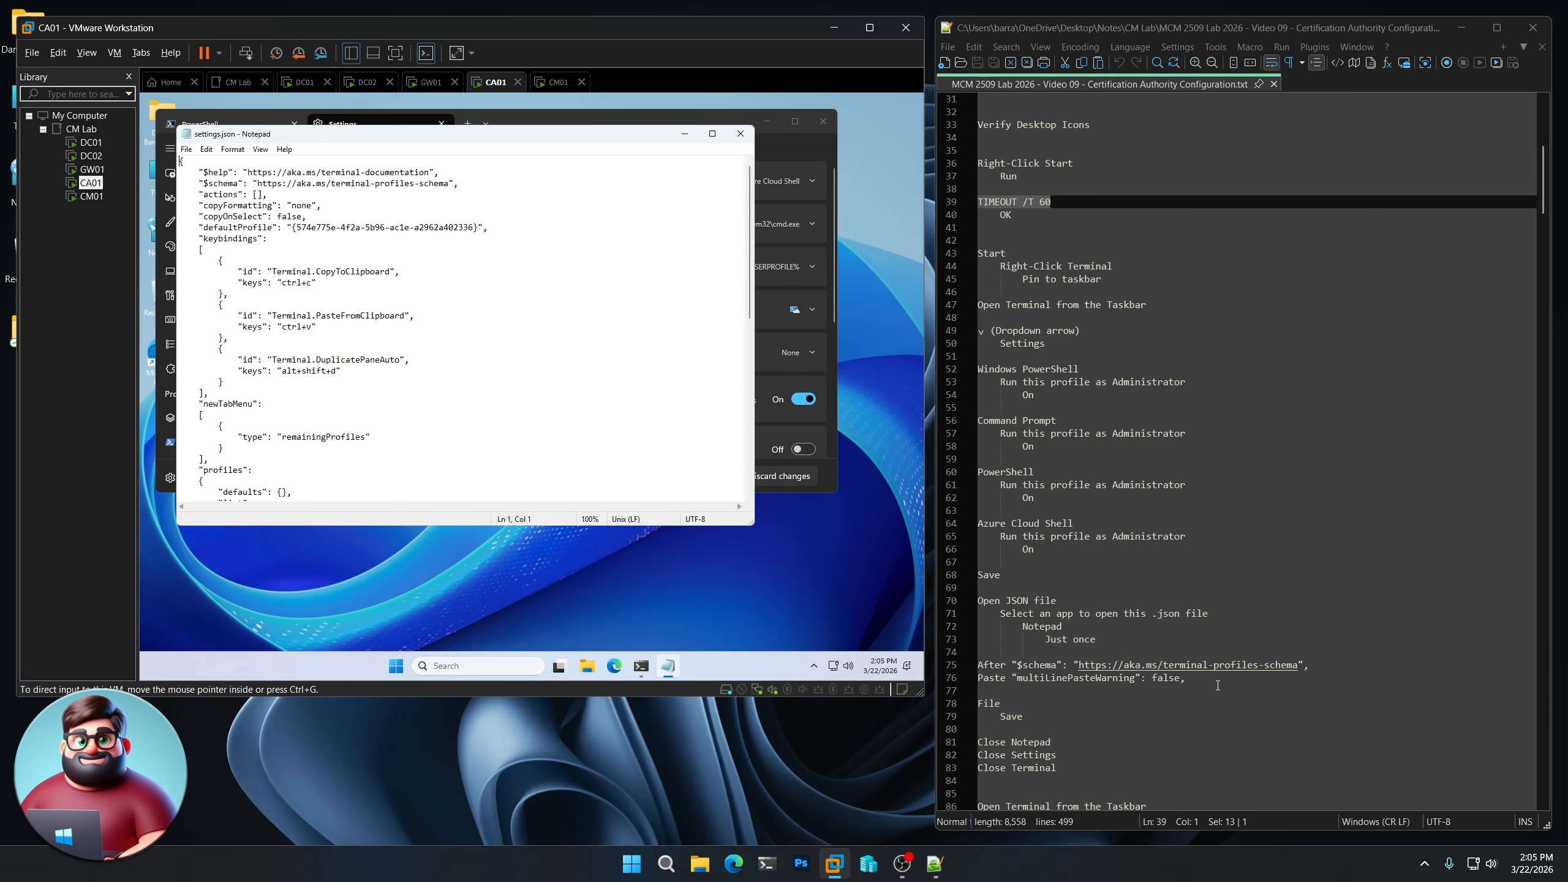
drag(1186, 678, 1012, 677)
key(ctrl+c)
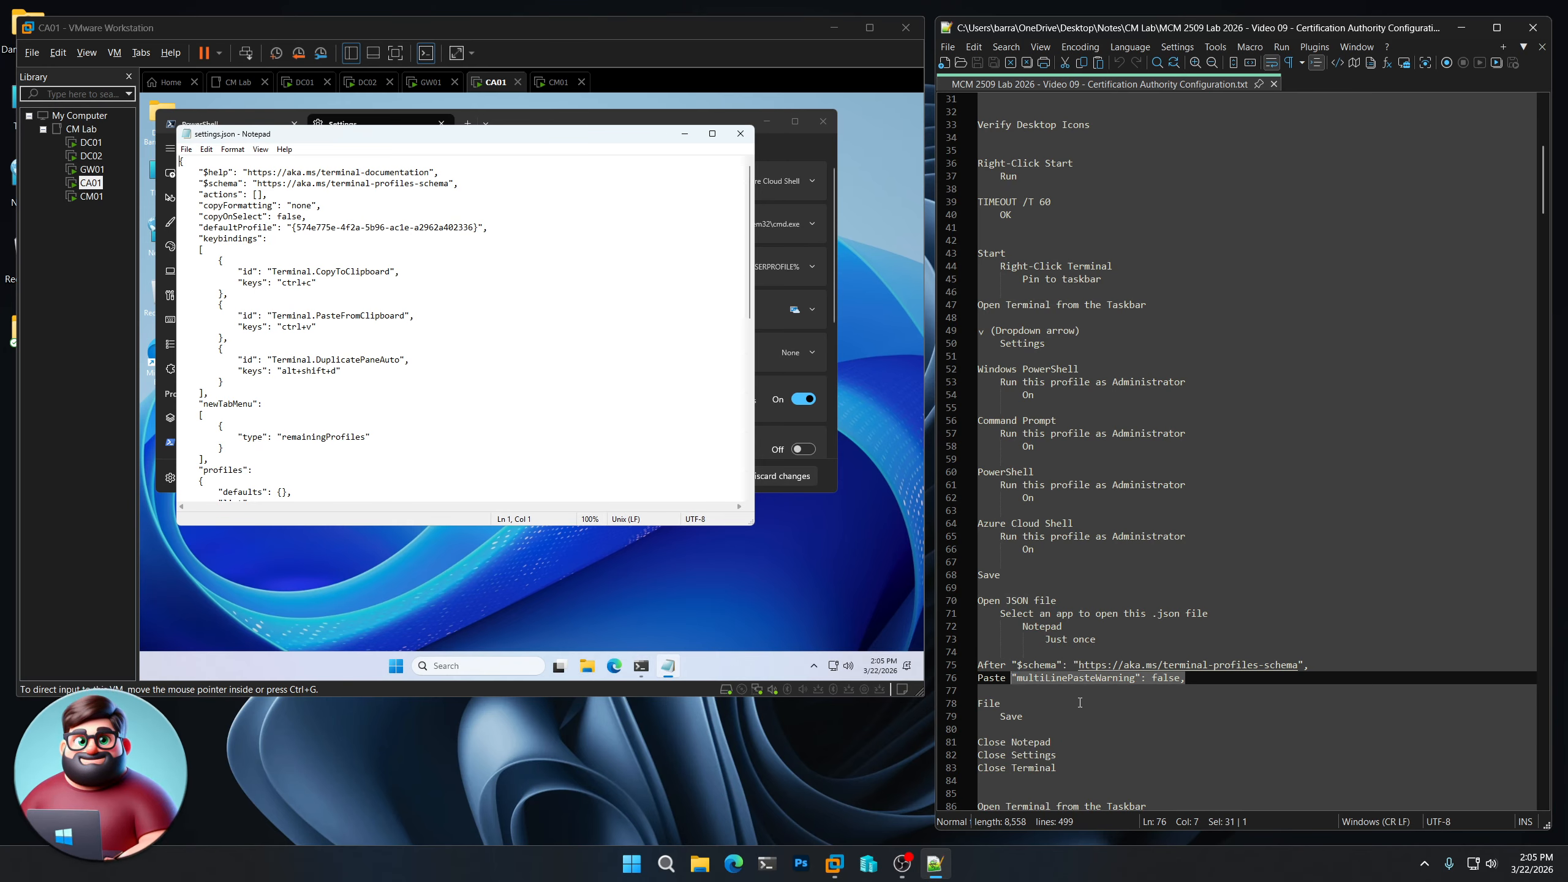
click(490, 187)
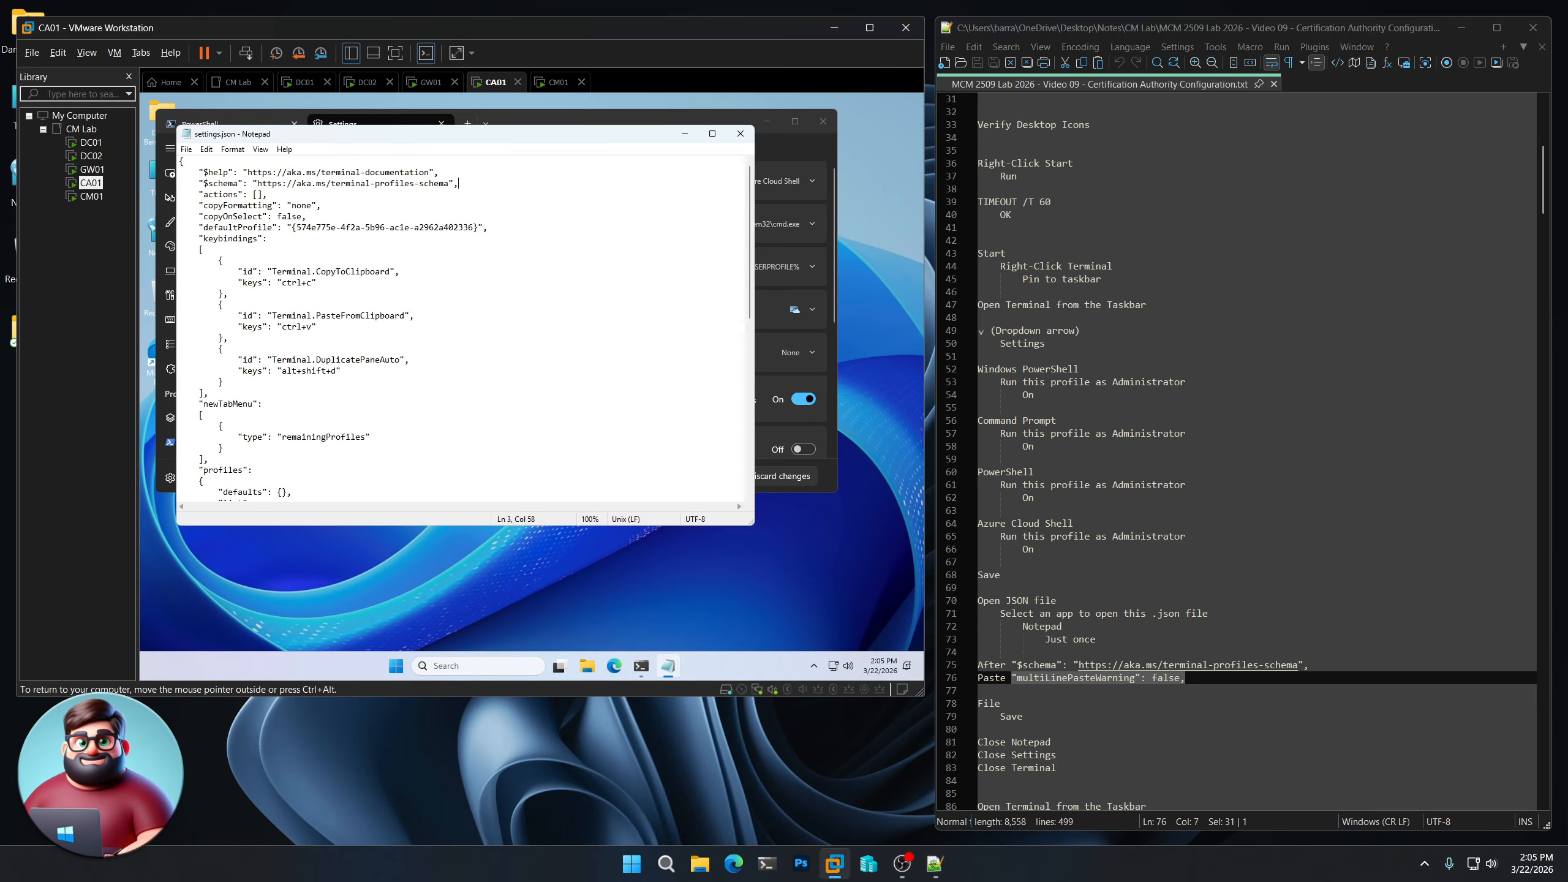
key(Return)
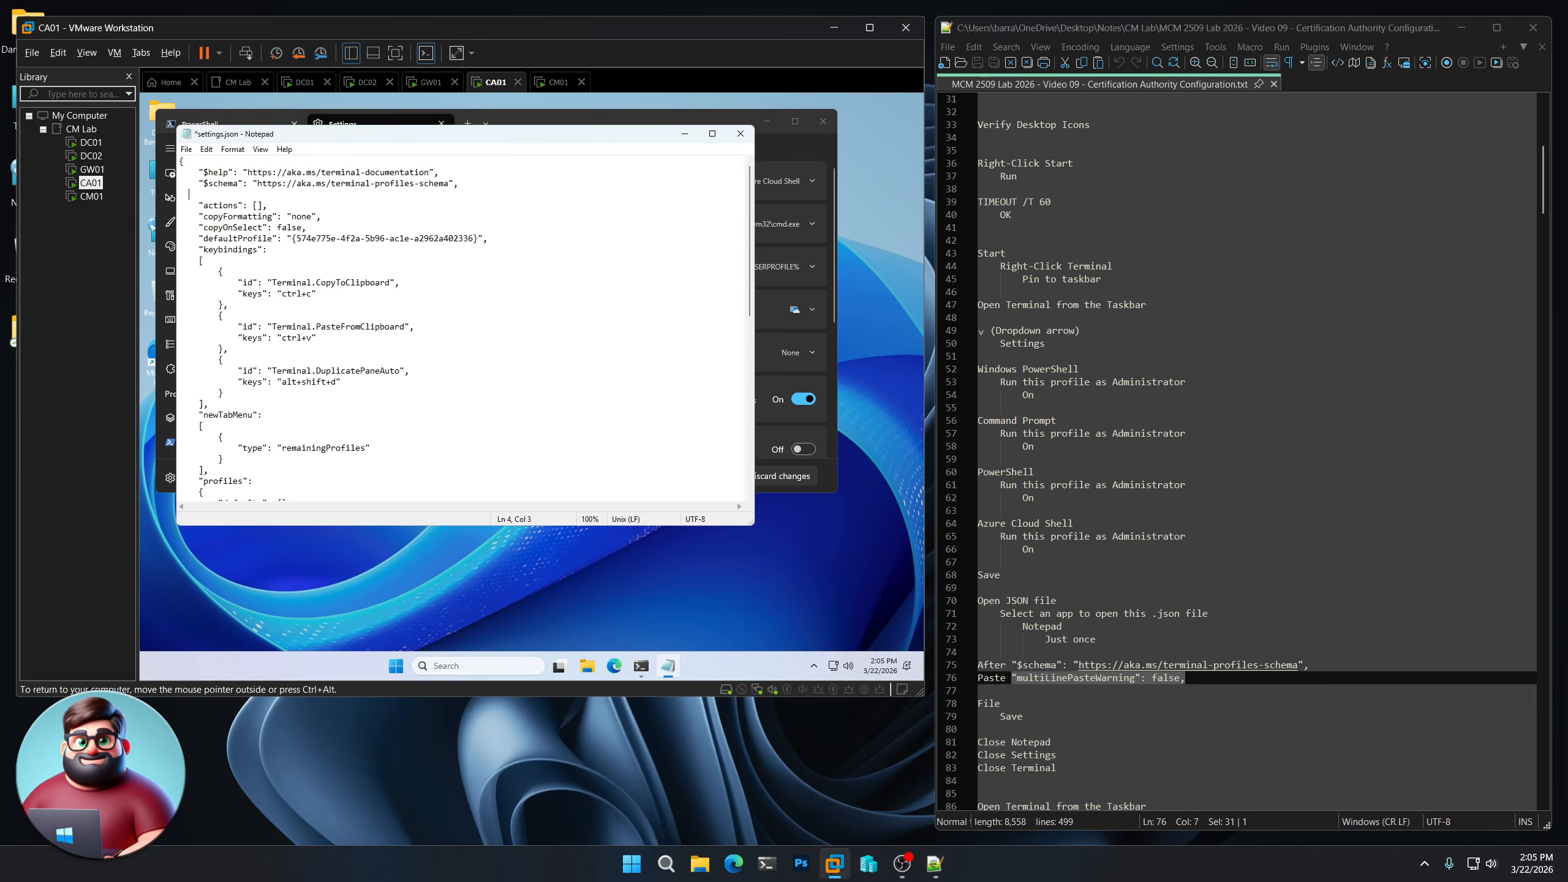
key(ctrl+v)
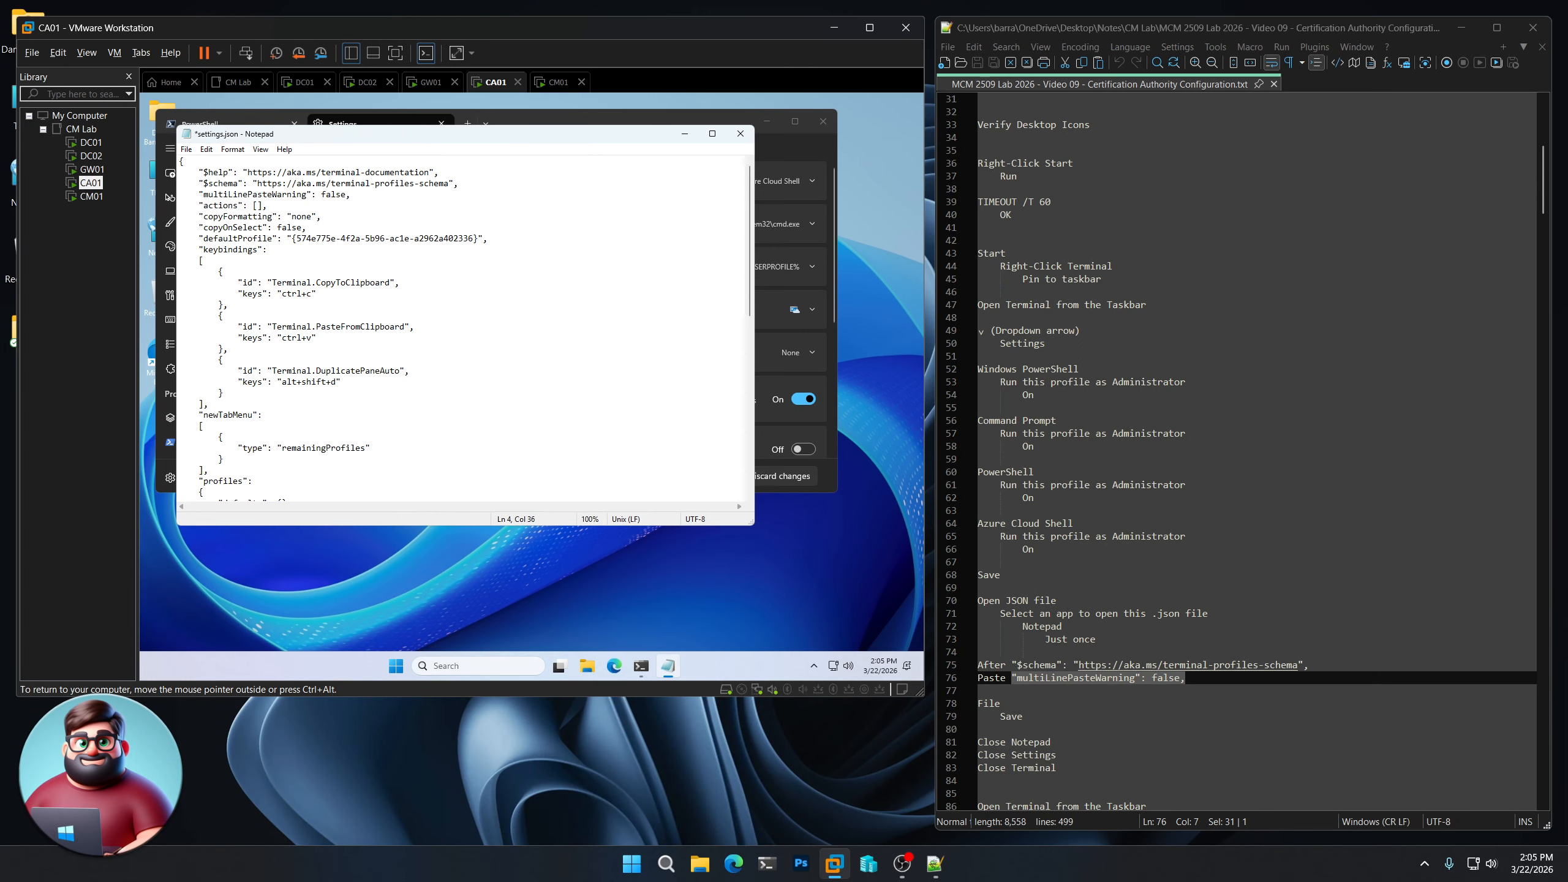
- Save settings.json, then close Notepad, Terminal Settings and Terminal
click(186, 149)
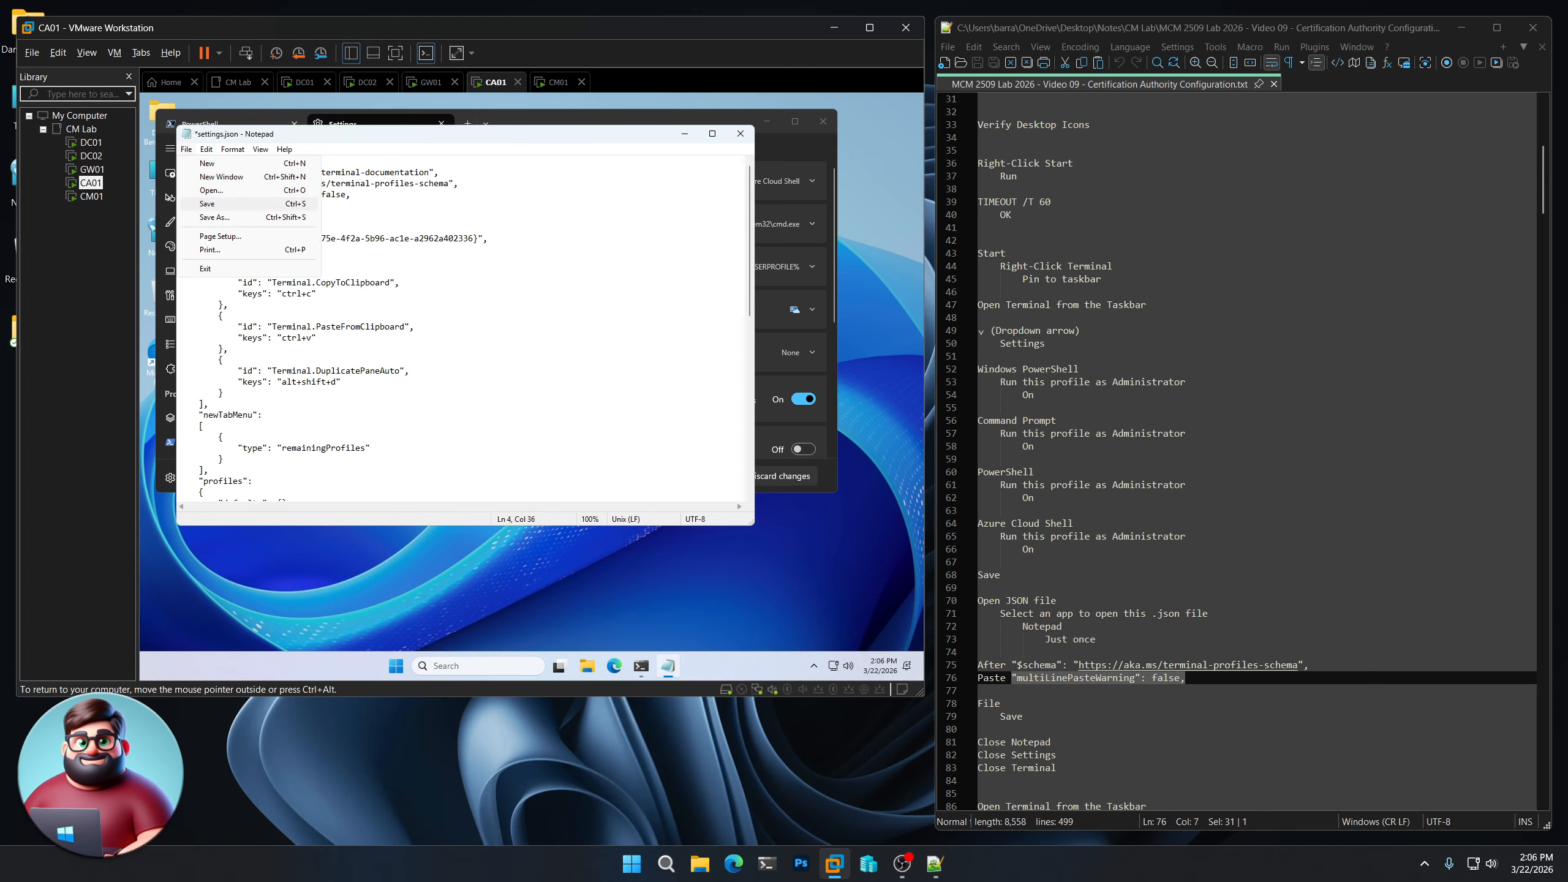
click(207, 203)
click(740, 133)
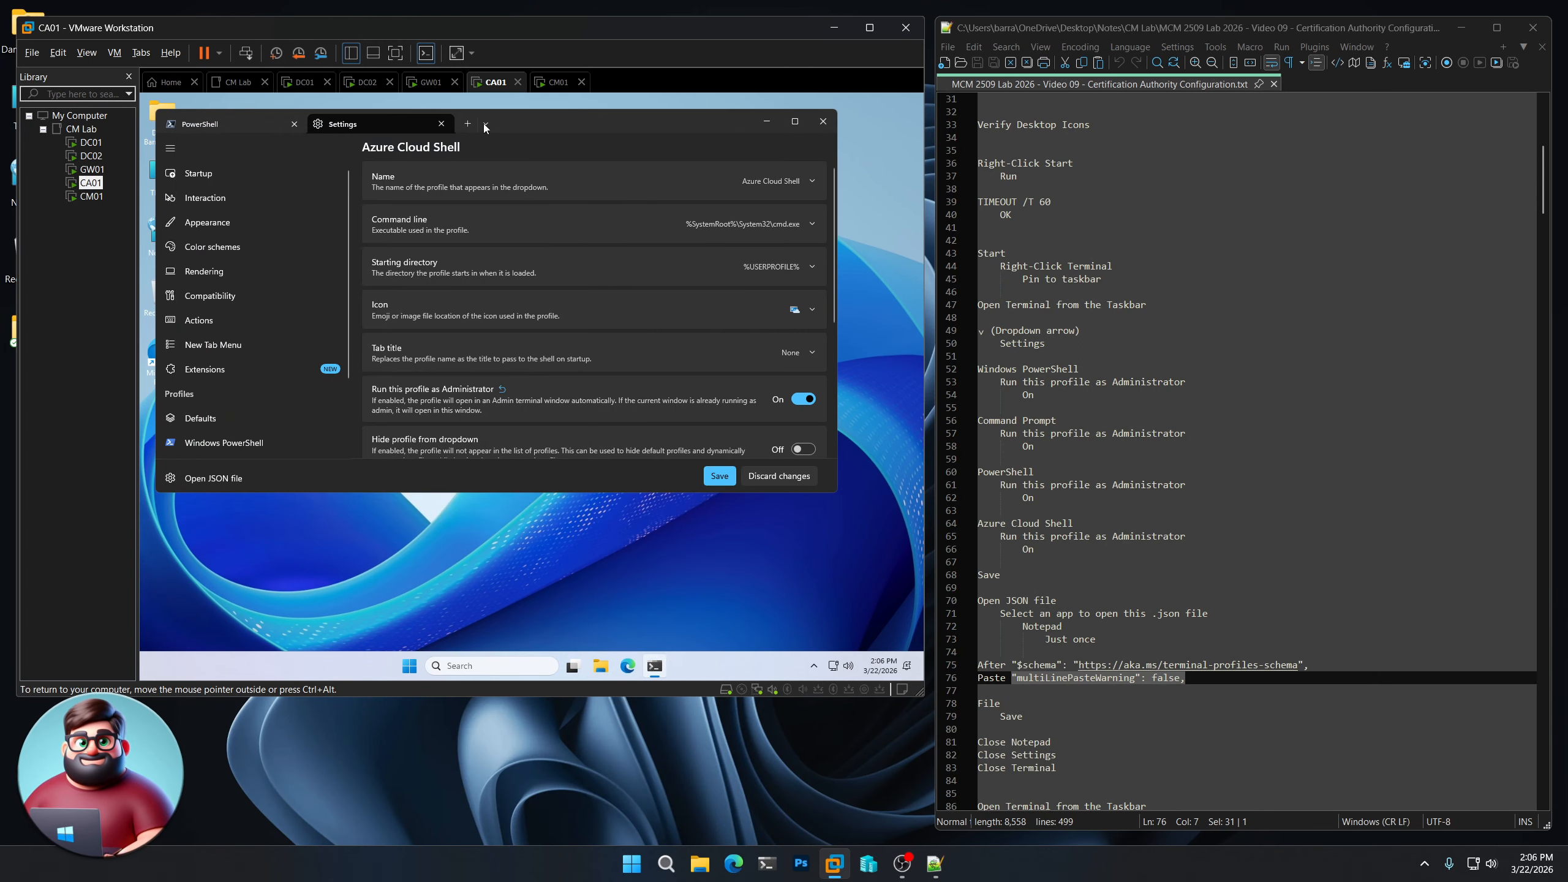
click(441, 125)
click(823, 122)
scroll(1116, 560, down, 11)
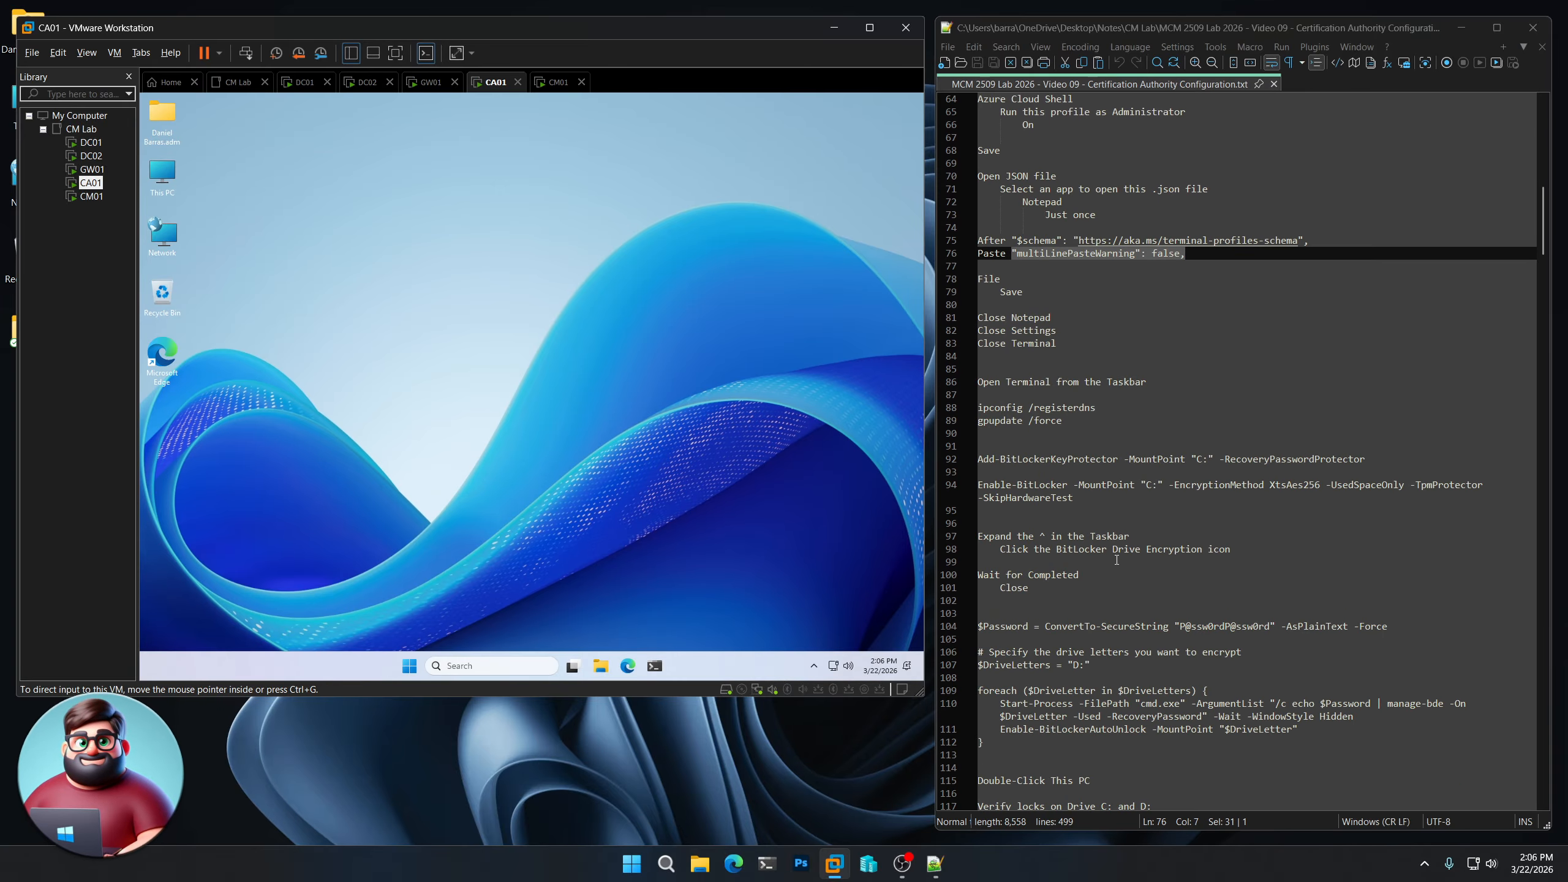
- Run ipconfig /registerdns and gpupdate /force from the notes in CA01's elevated Terminal
click(655, 665)
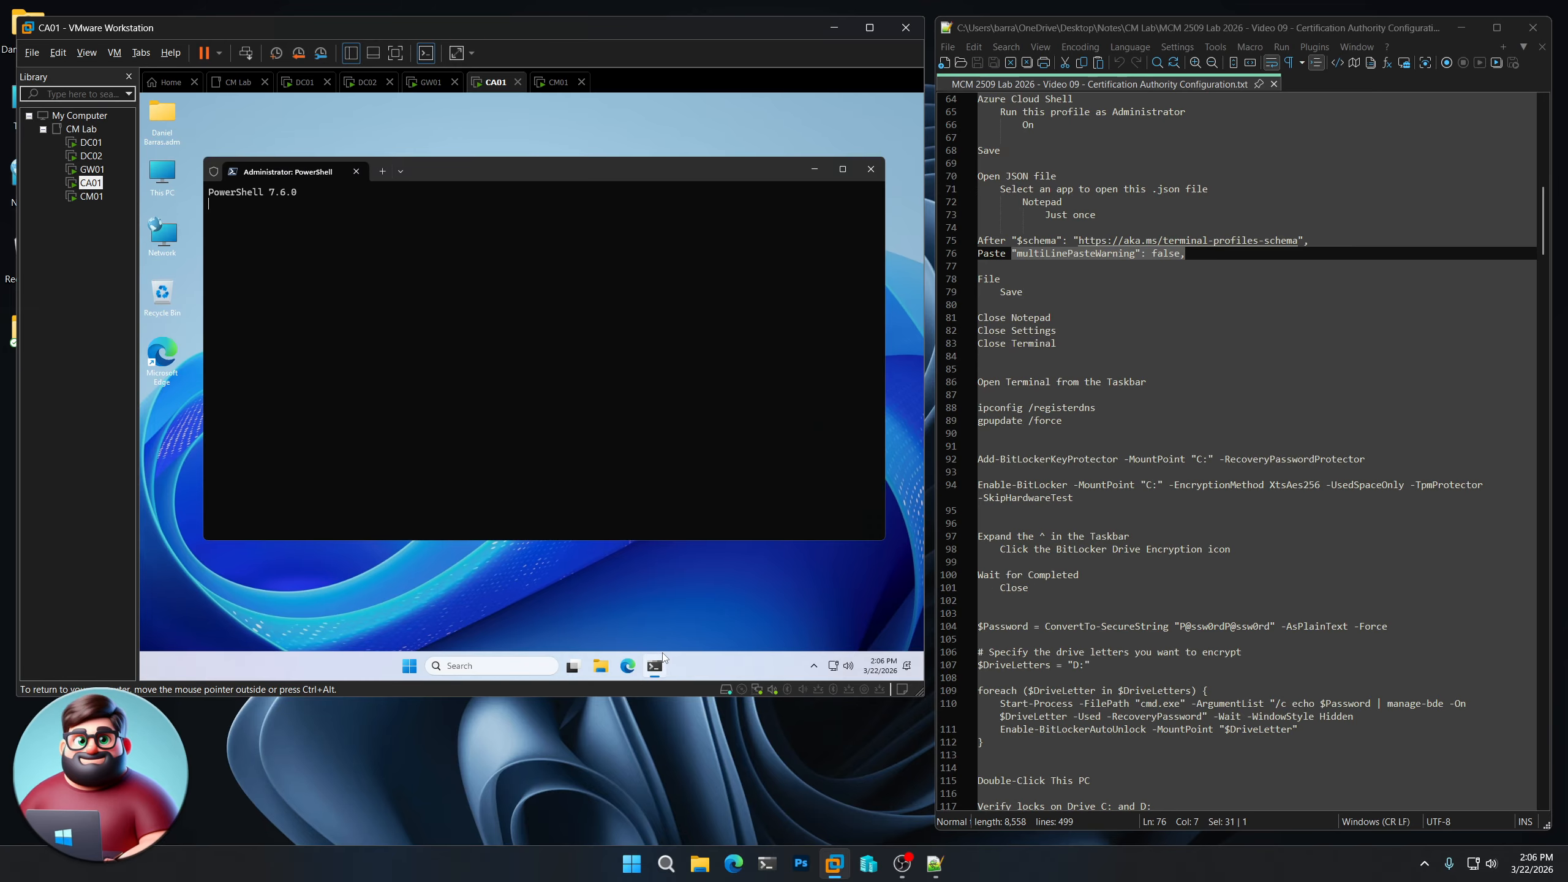
drag(994, 433, 978, 408)
right_click(996, 416)
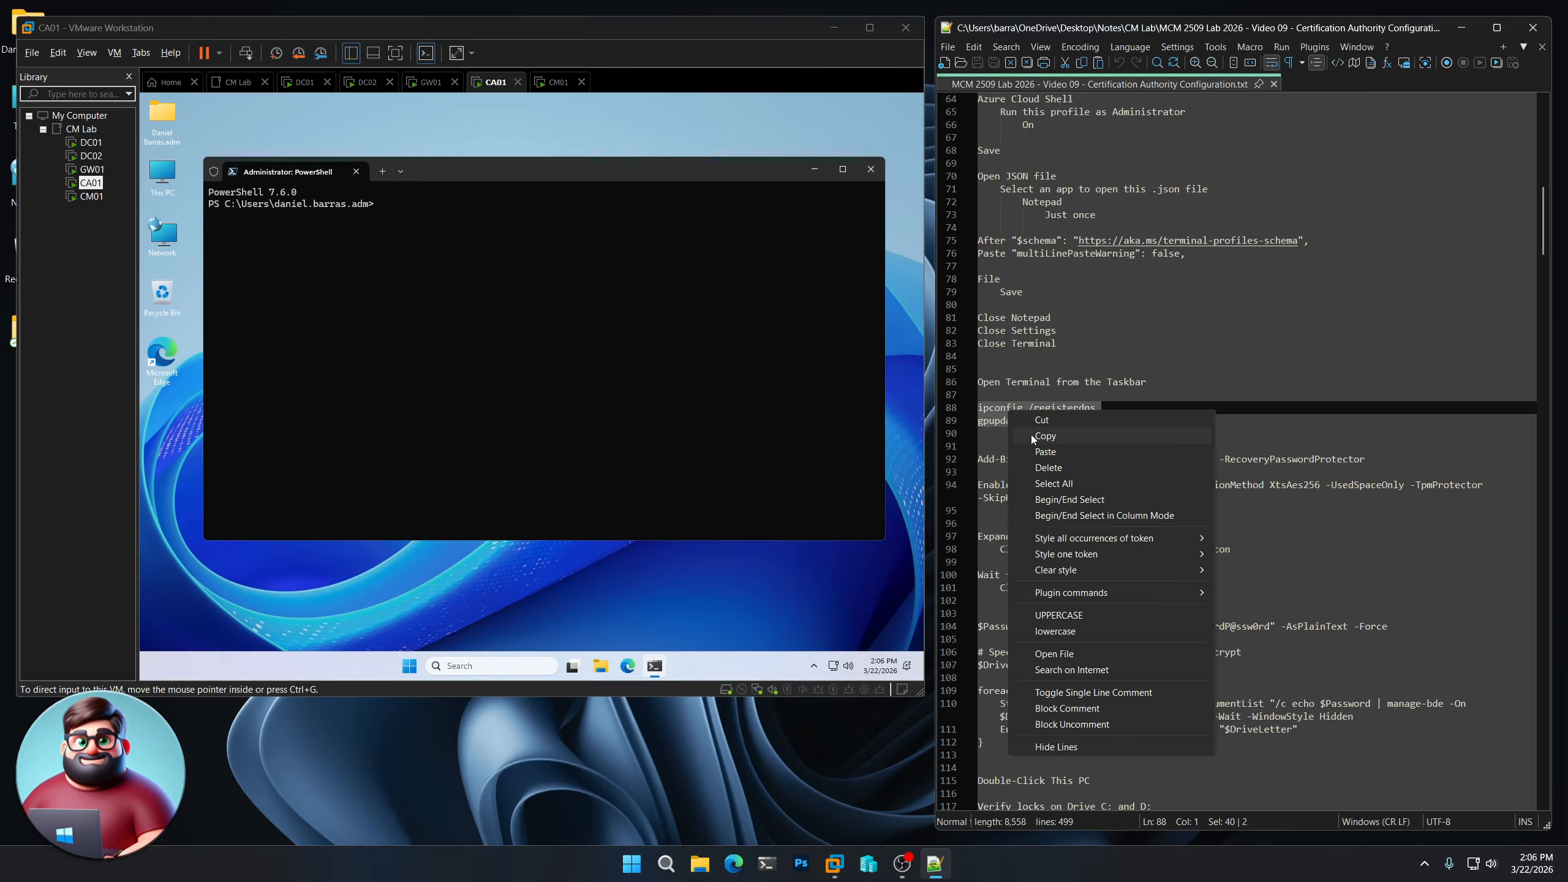
click(1035, 436)
click(554, 274)
right_click(554, 274)
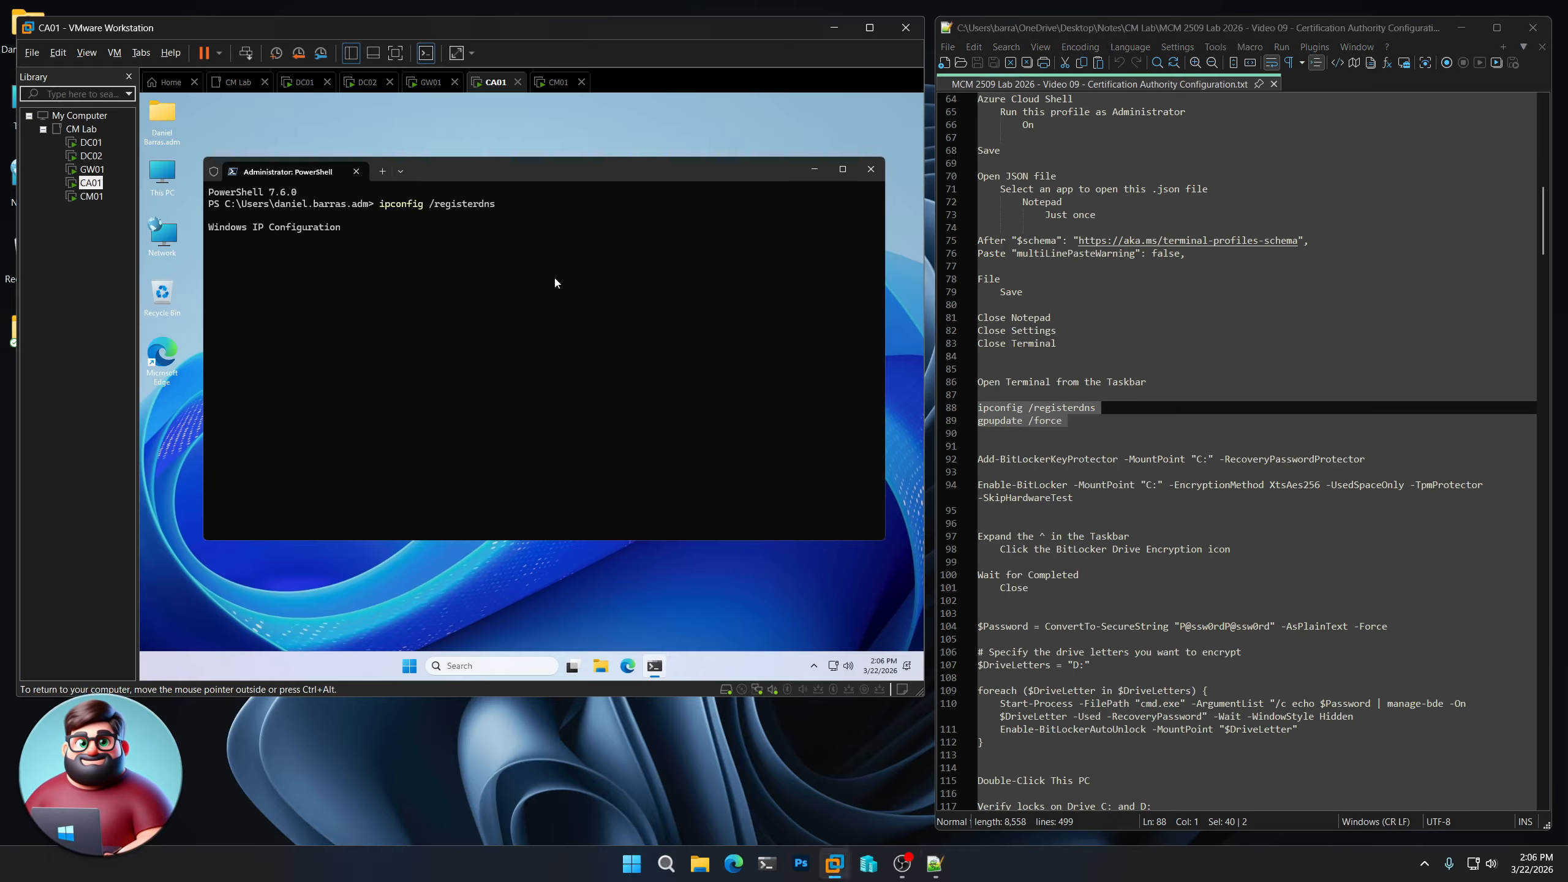
scroll(1098, 480, down, 5)
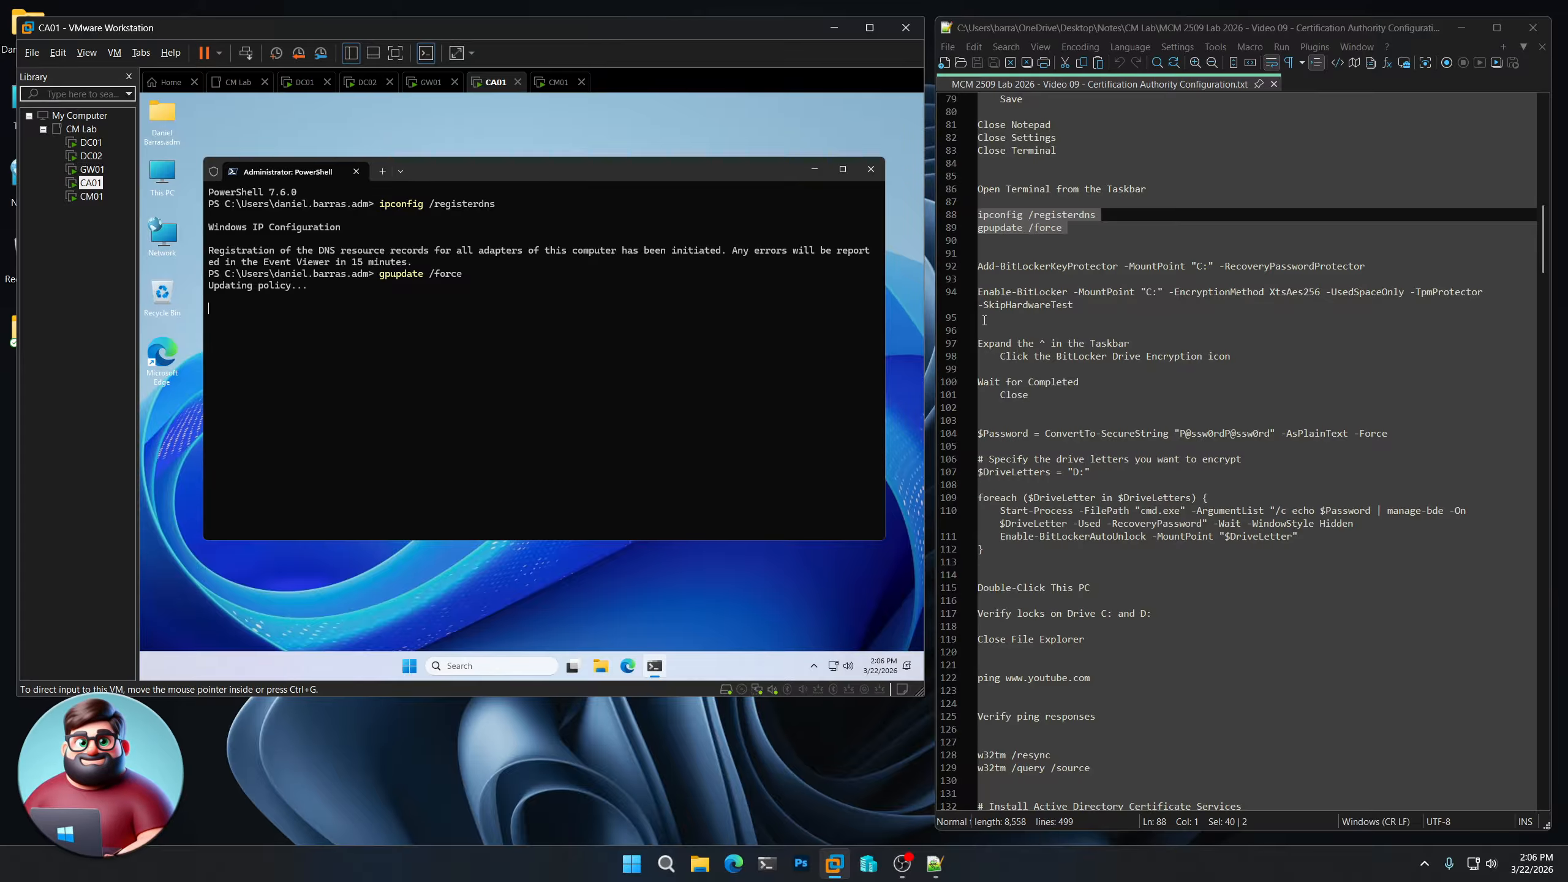
drag(981, 320, 973, 267)
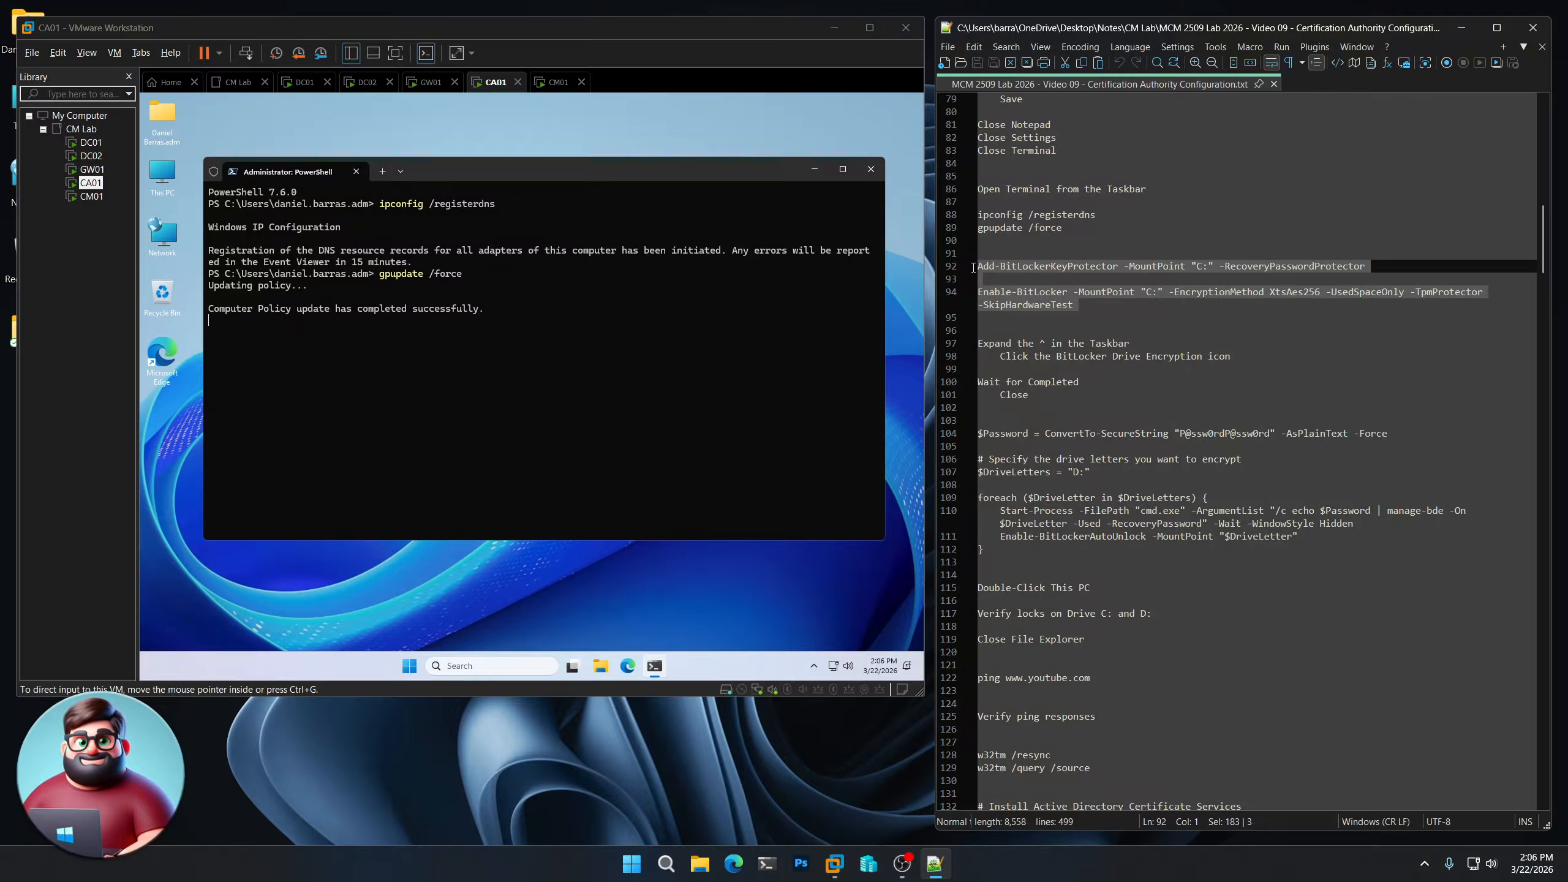
- Run the BitLocker commands on CA01 and watch C: encryption progress until complete
right_click(1031, 305)
click(1062, 324)
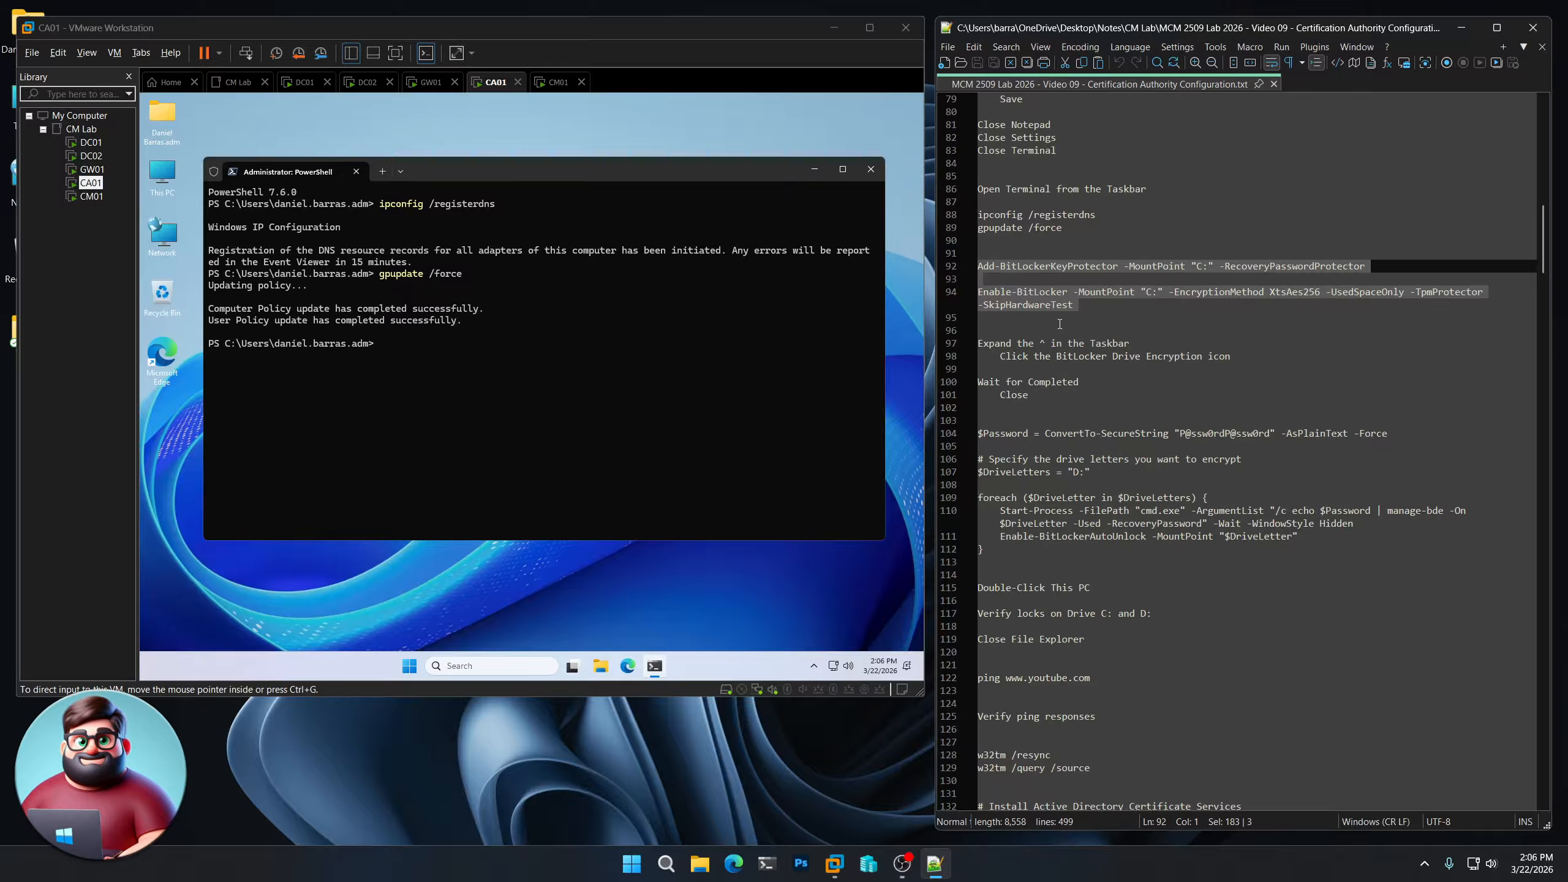
click(579, 363)
key(ctrl+v)
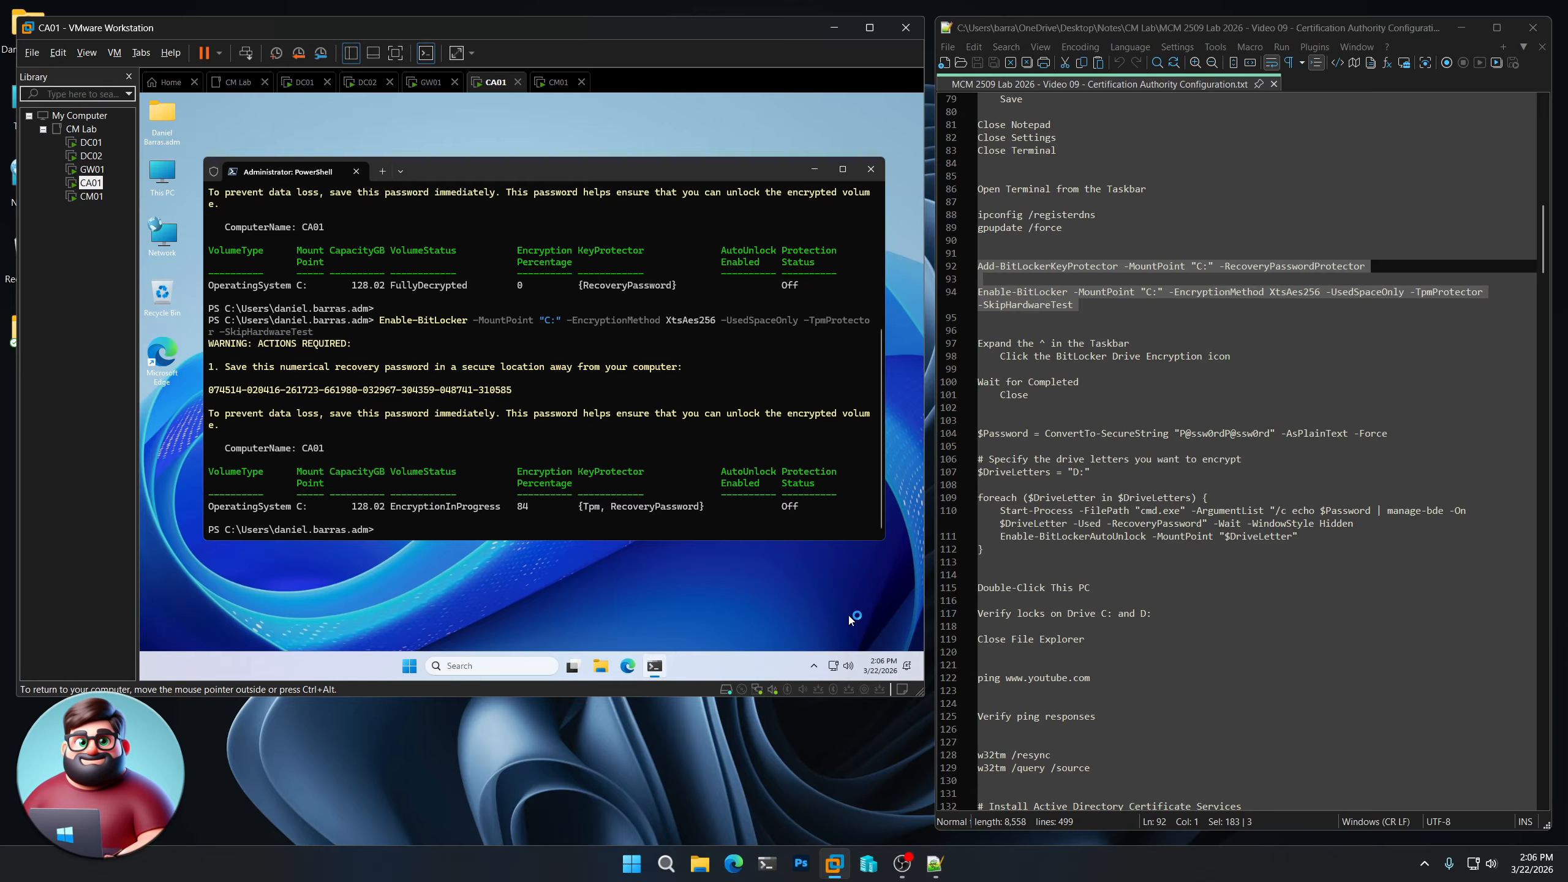
click(816, 656)
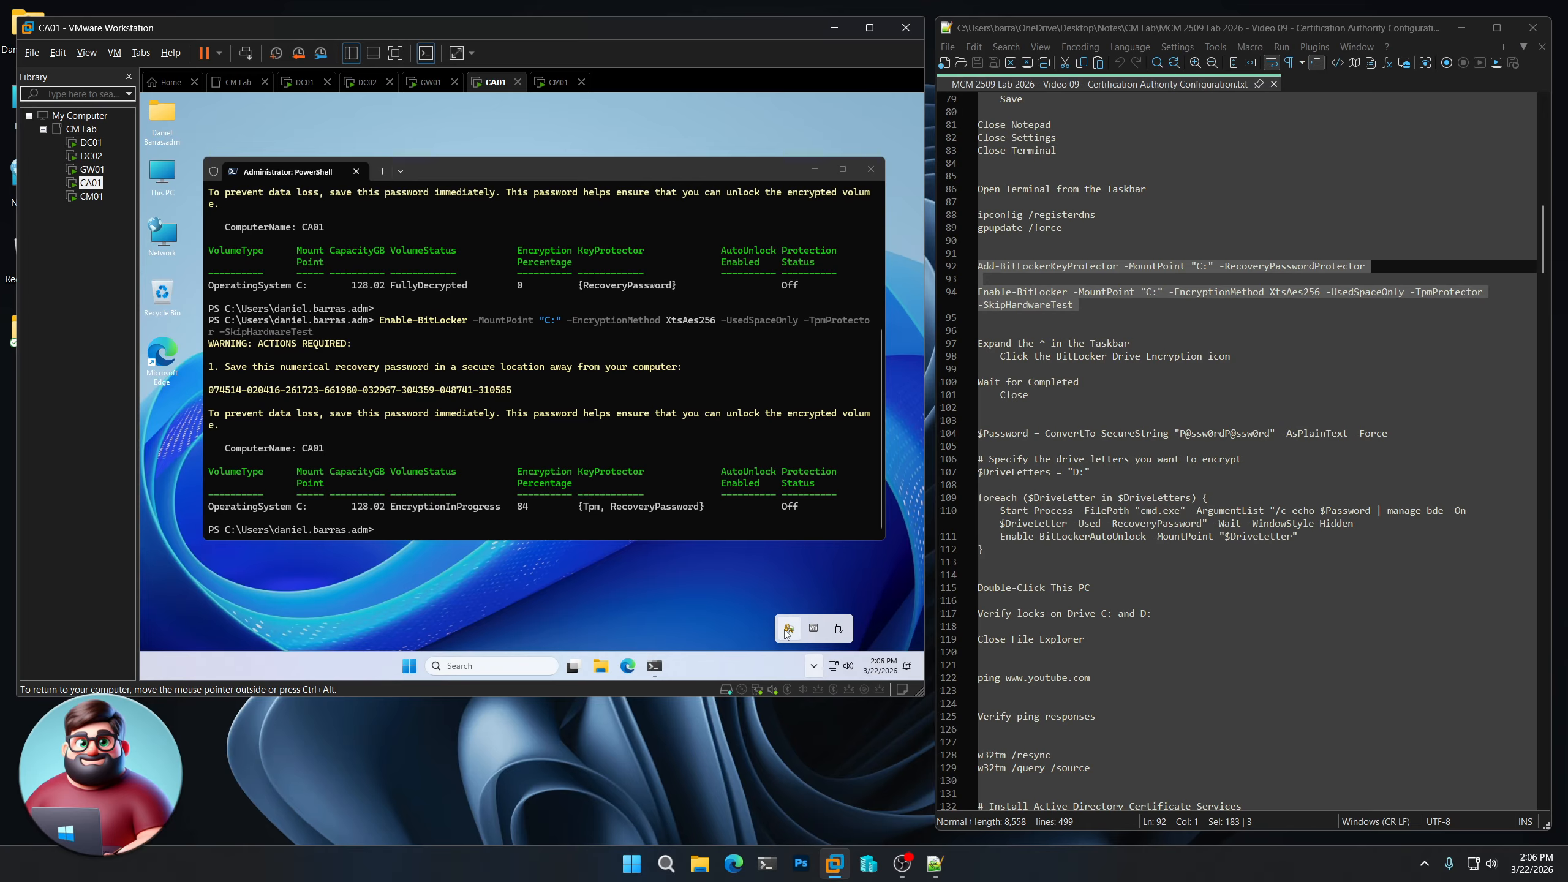
click(788, 629)
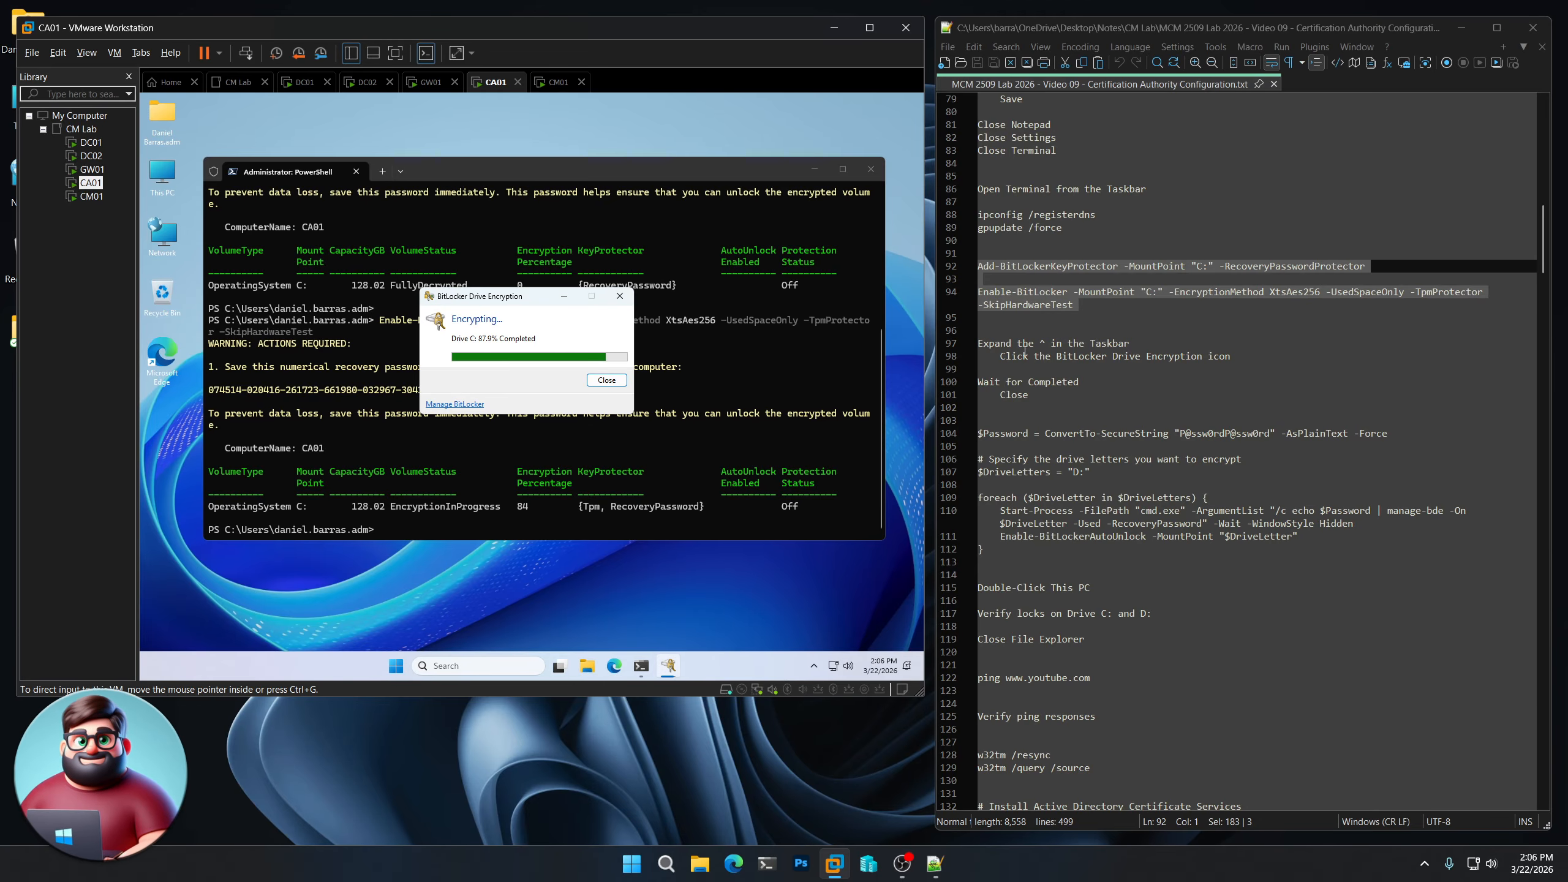
scroll(1033, 369, down, 4)
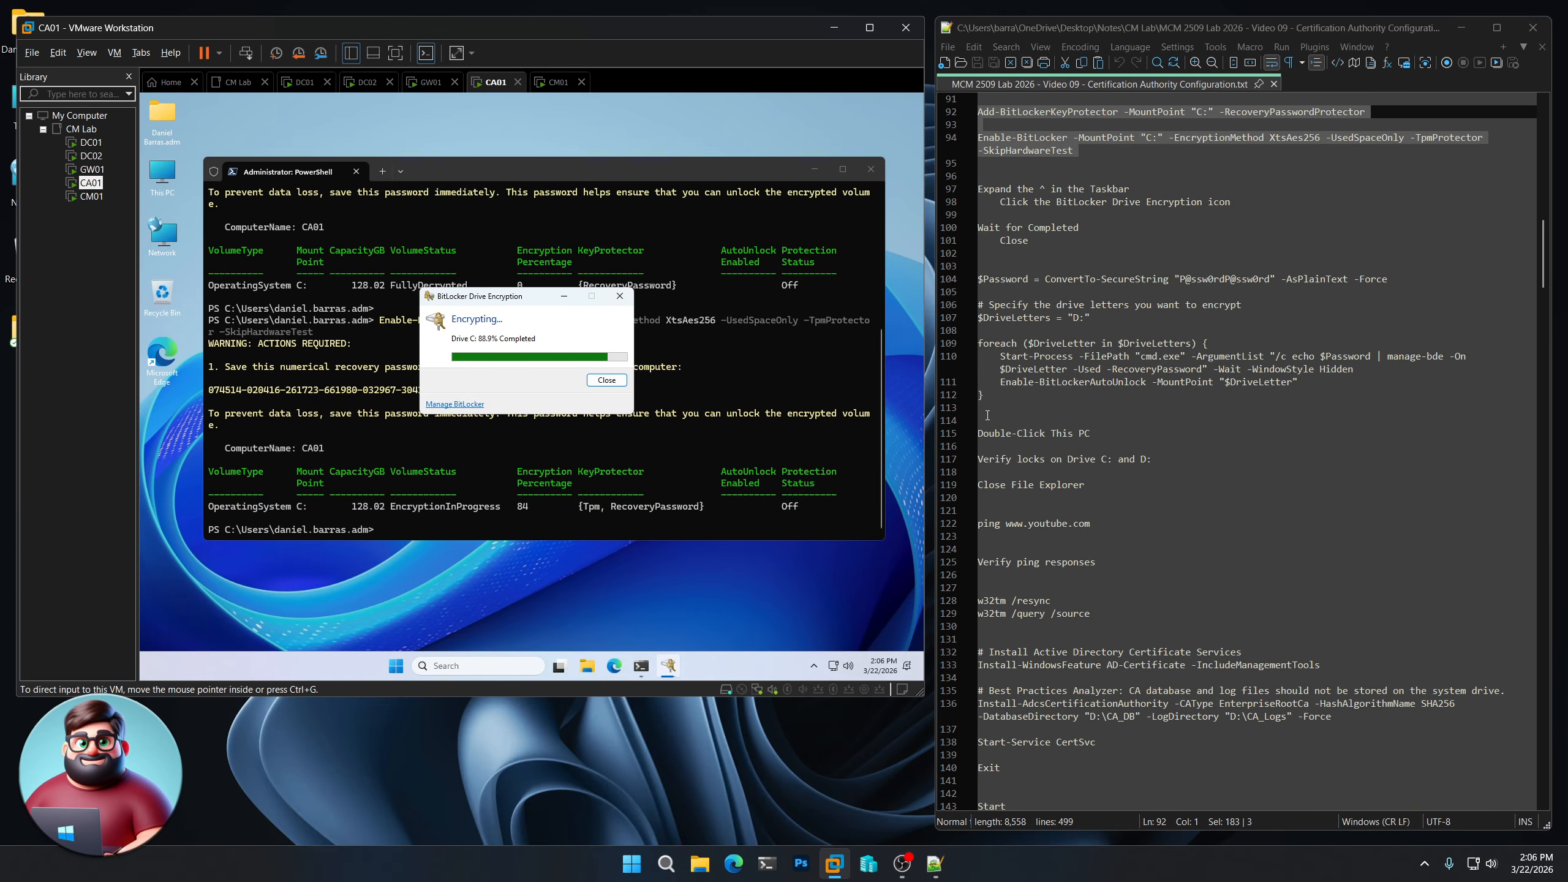
- Copy the D: encryption script (lines 104–112) and run it in CA01's PowerShell
click(982, 409)
drag(983, 408, 963, 281)
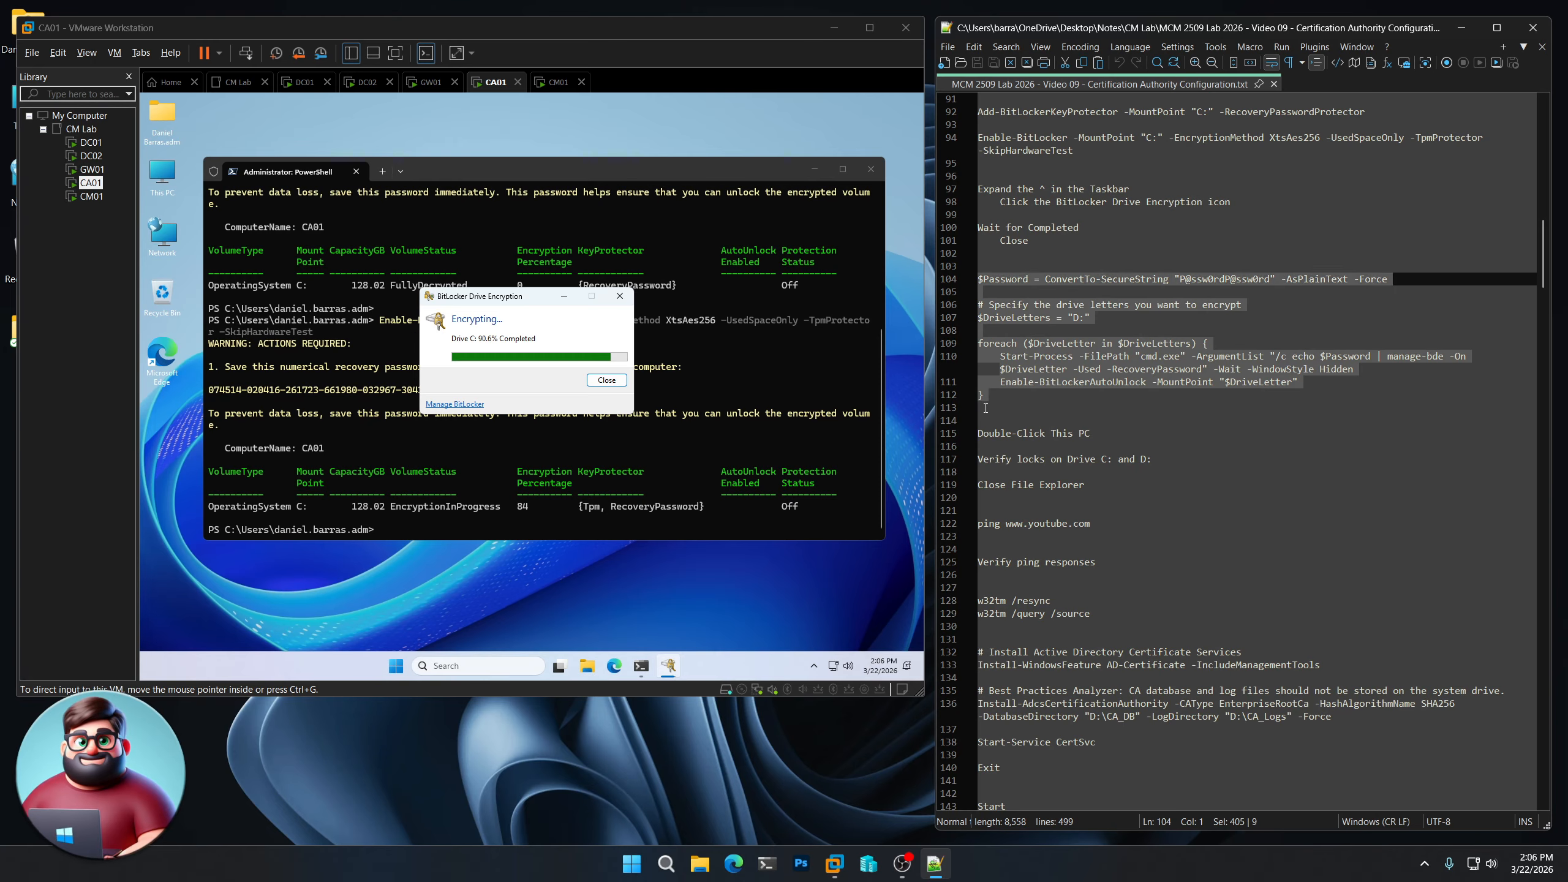
right_click(1054, 354)
click(1081, 378)
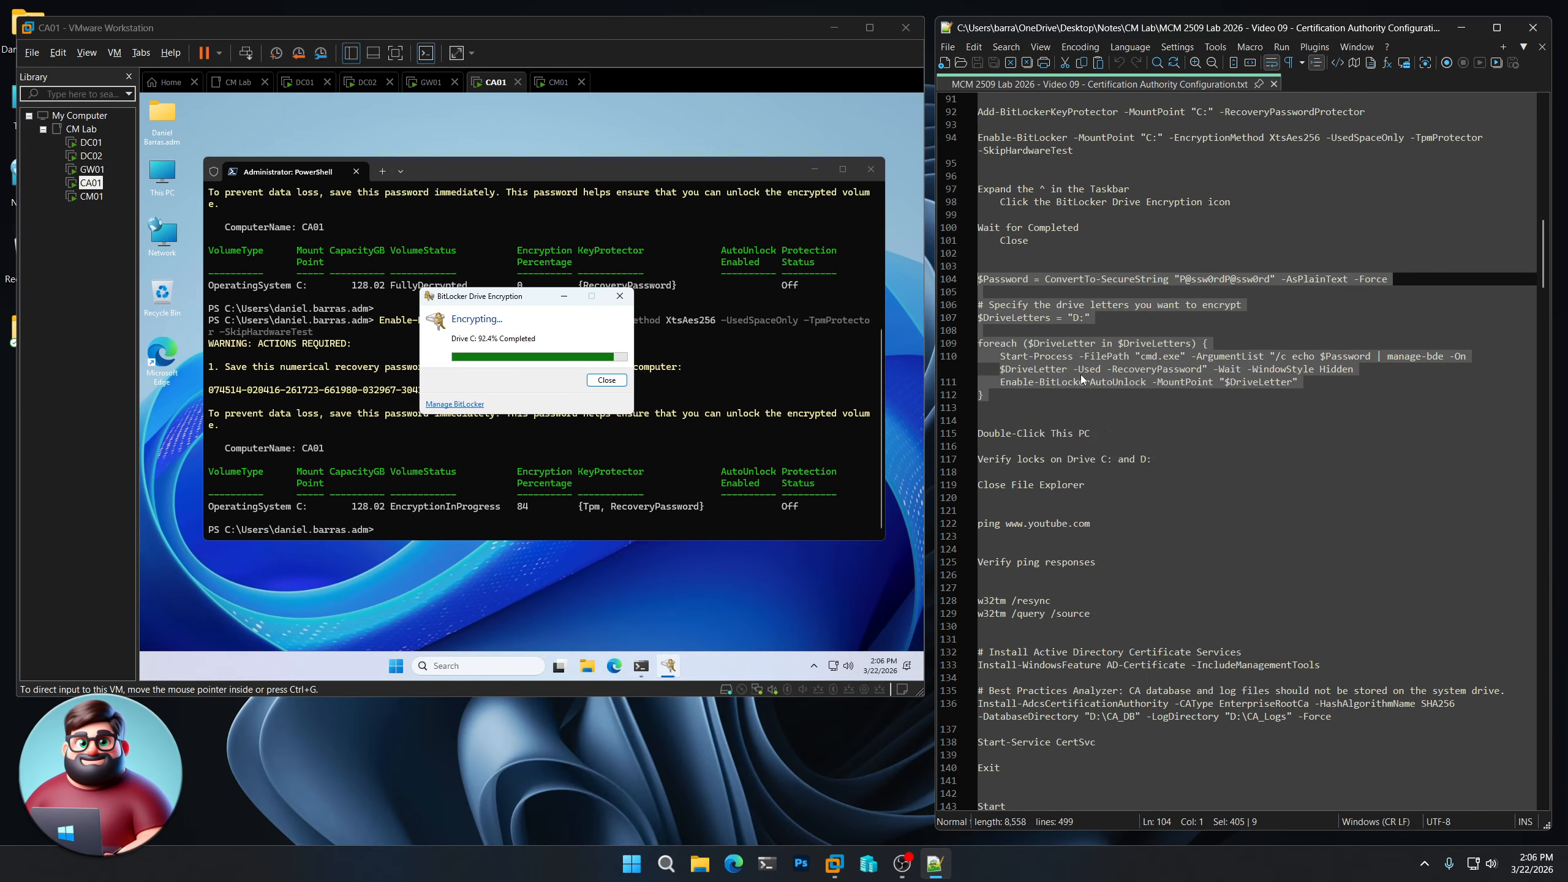
click(523, 300)
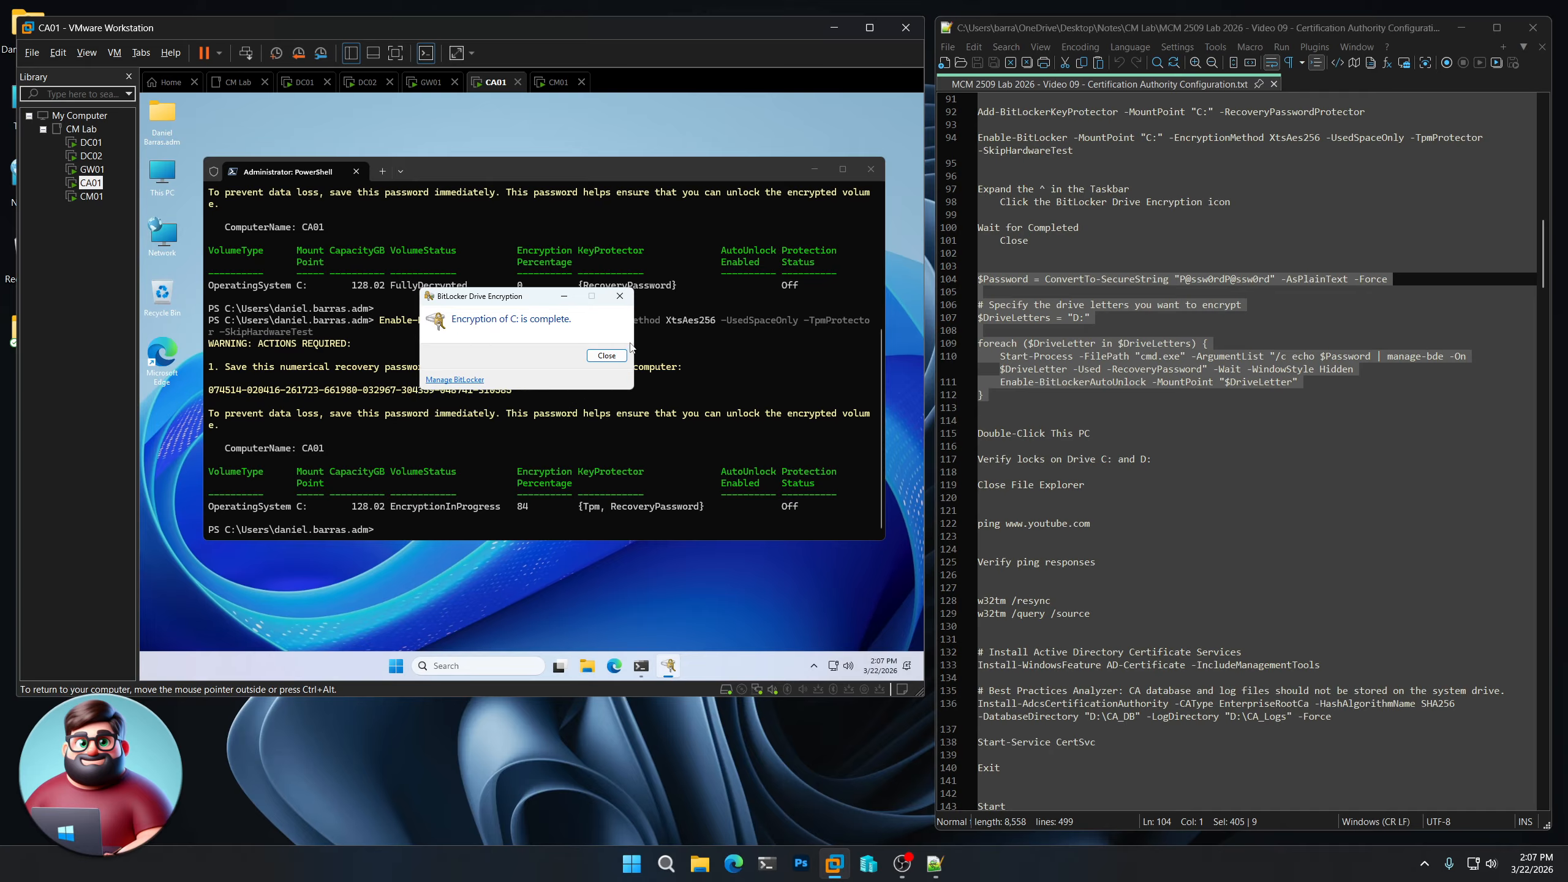
key(ctrl+v)
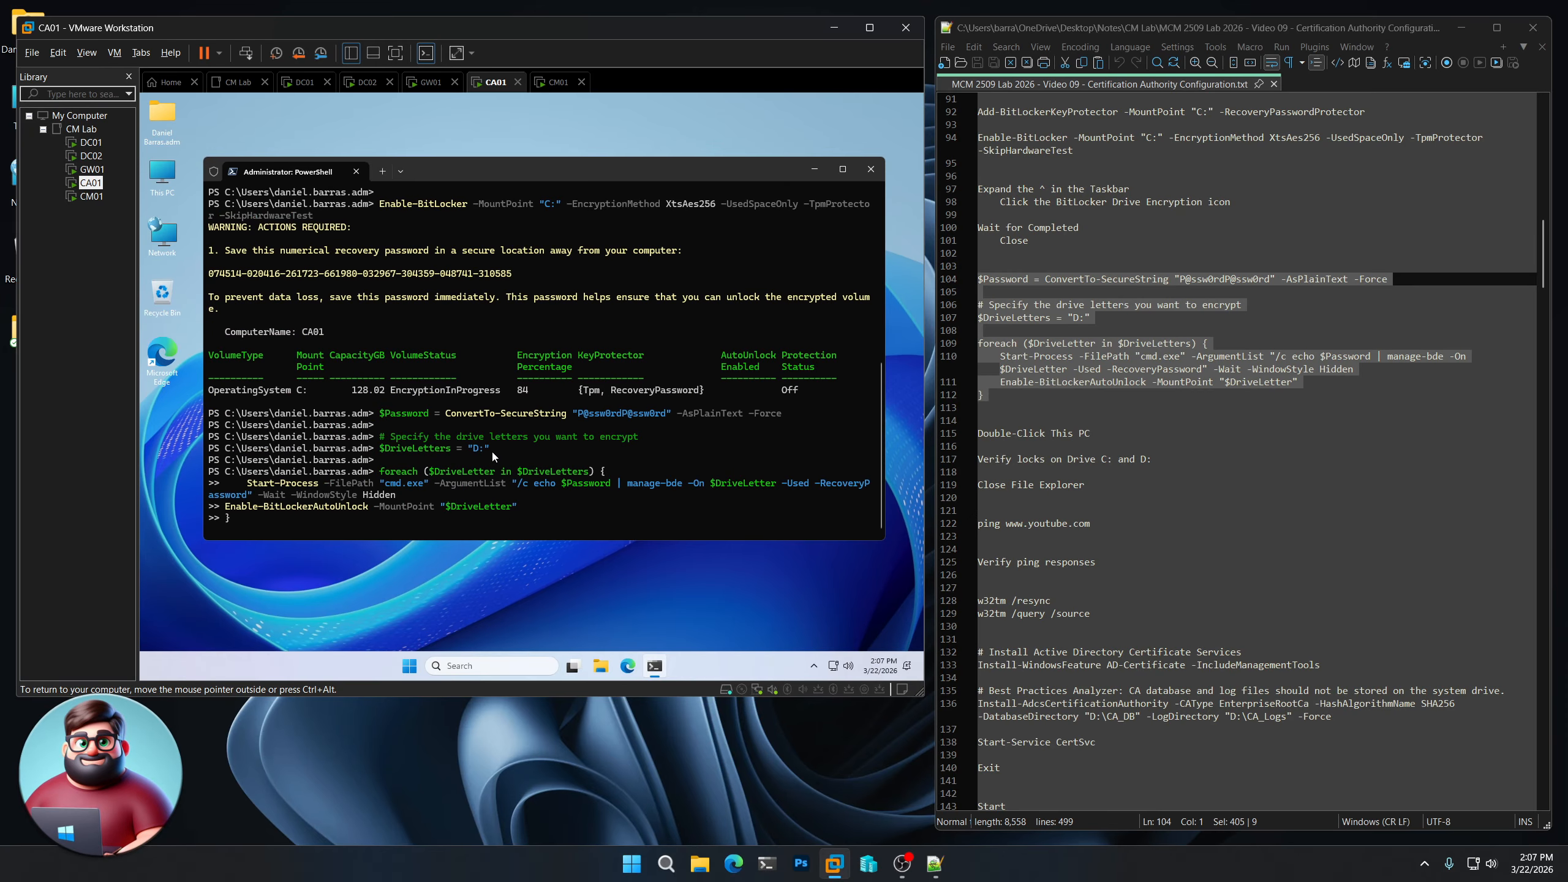
double_click(159, 174)
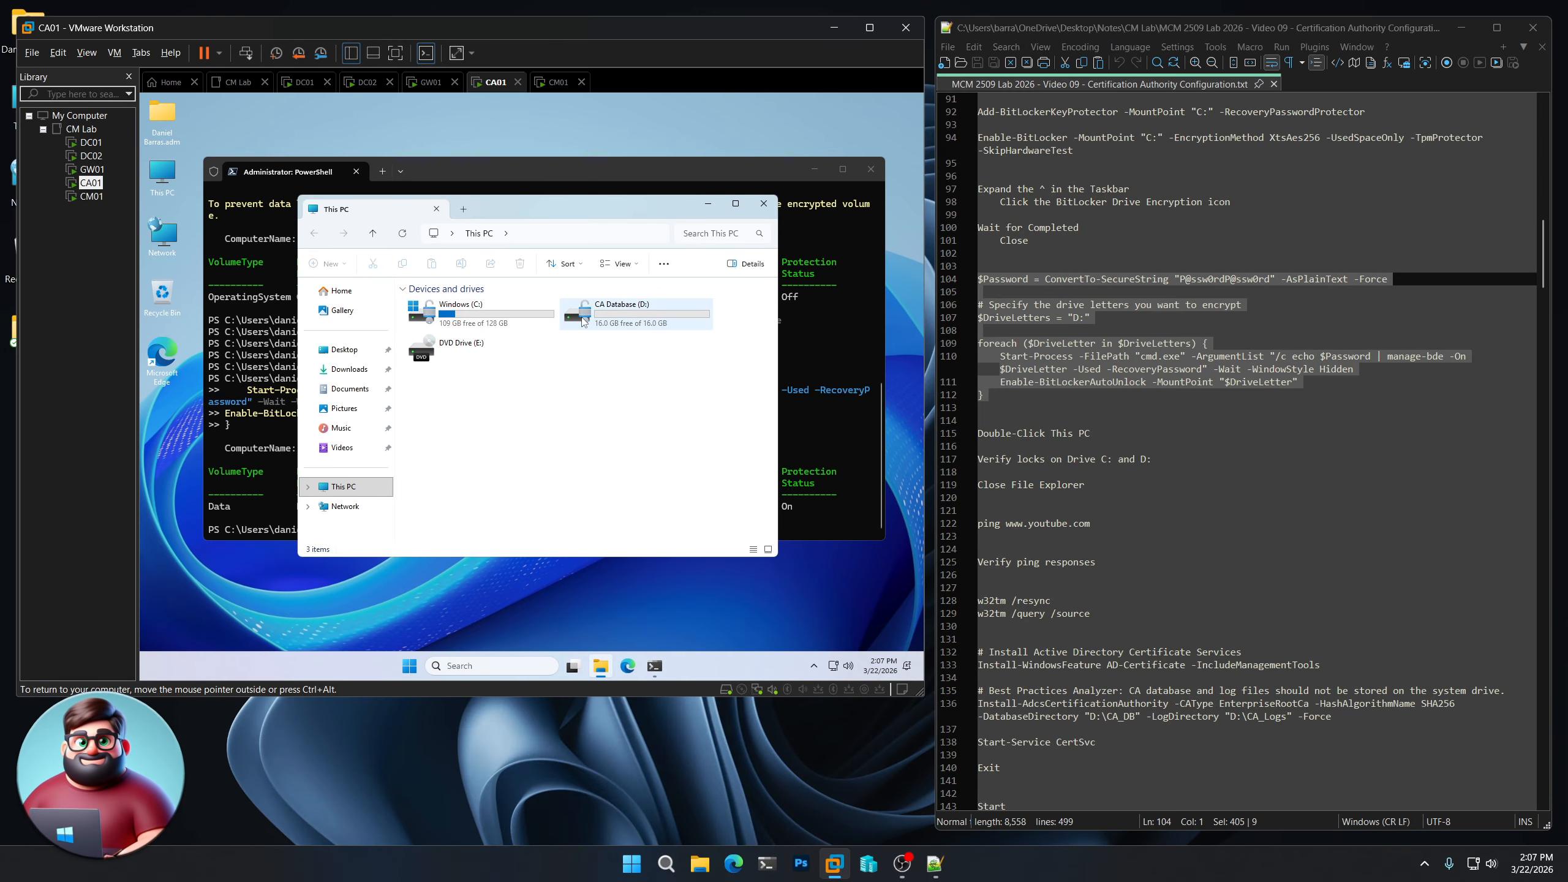
click(769, 210)
drag(1091, 523, 973, 528)
right_click(1004, 529)
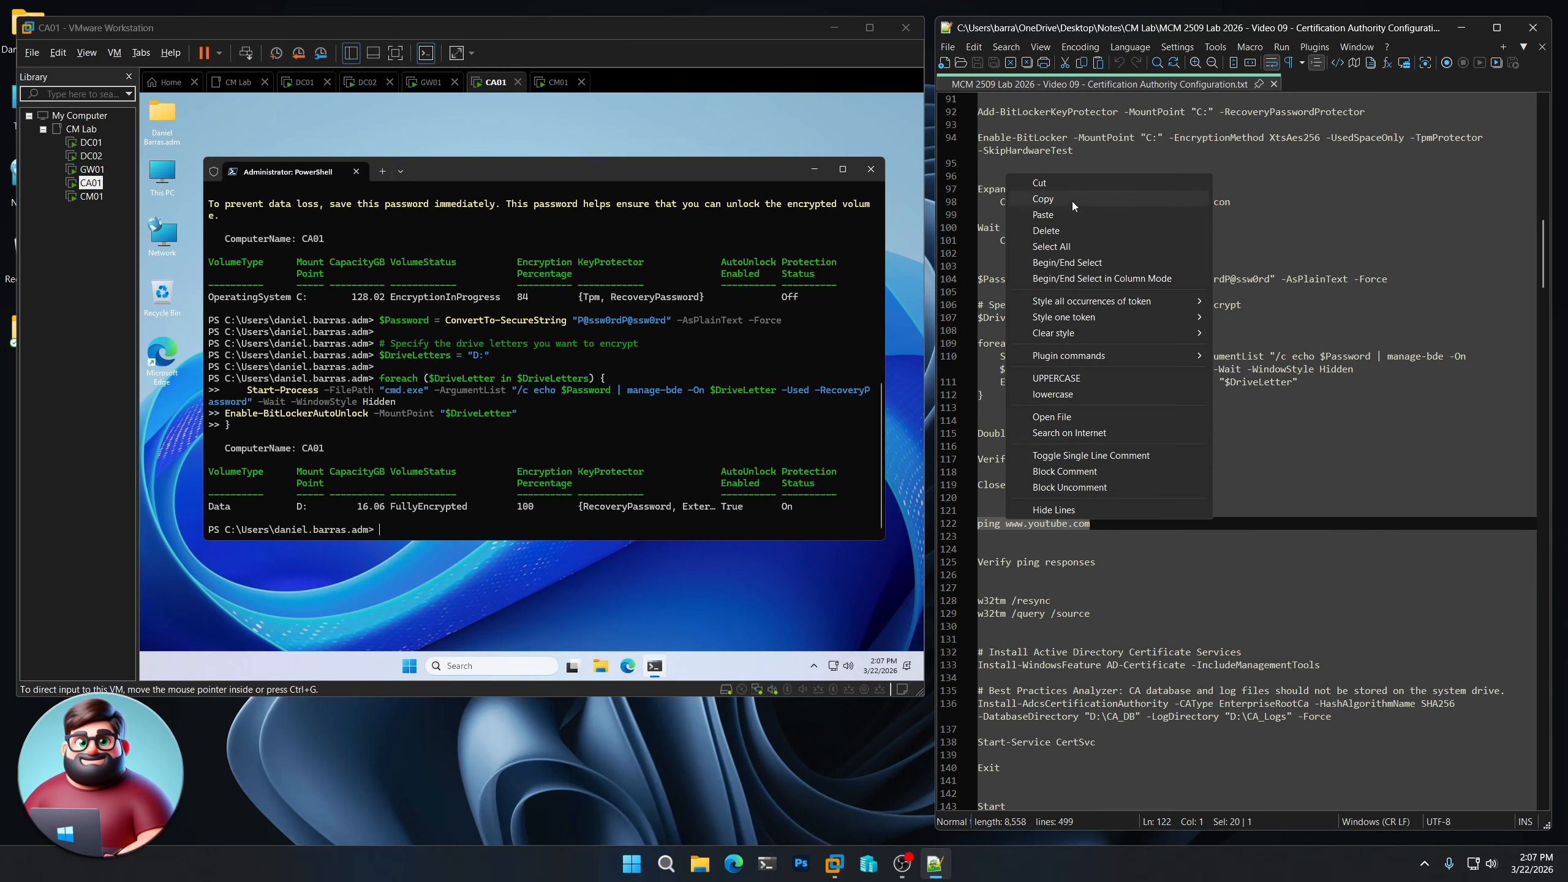
click(1037, 199)
click(659, 186)
key(ctrl+v)
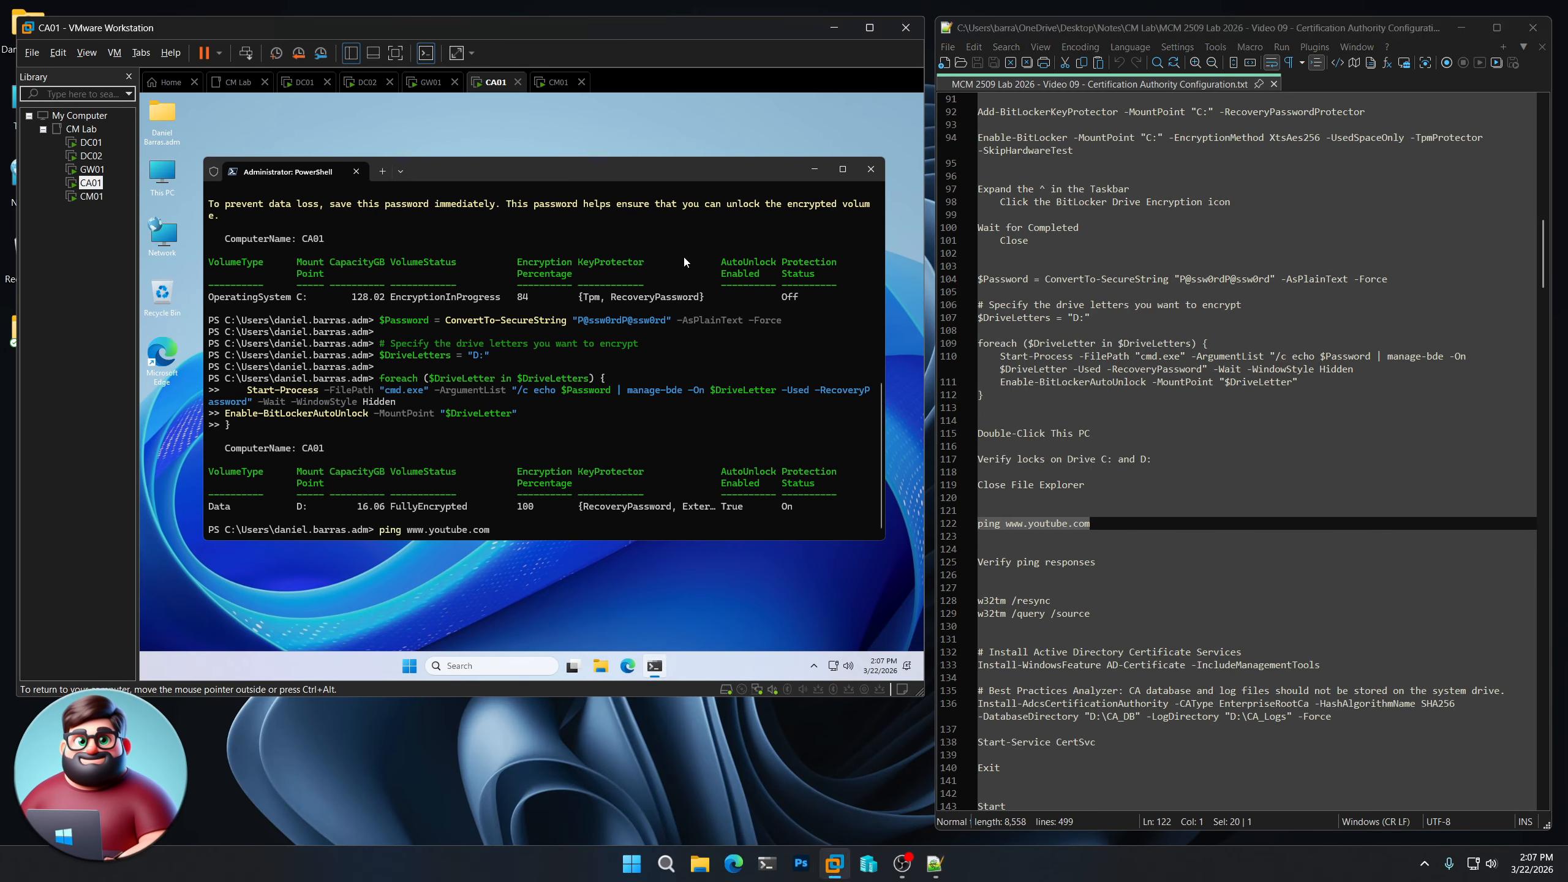
key(Return)
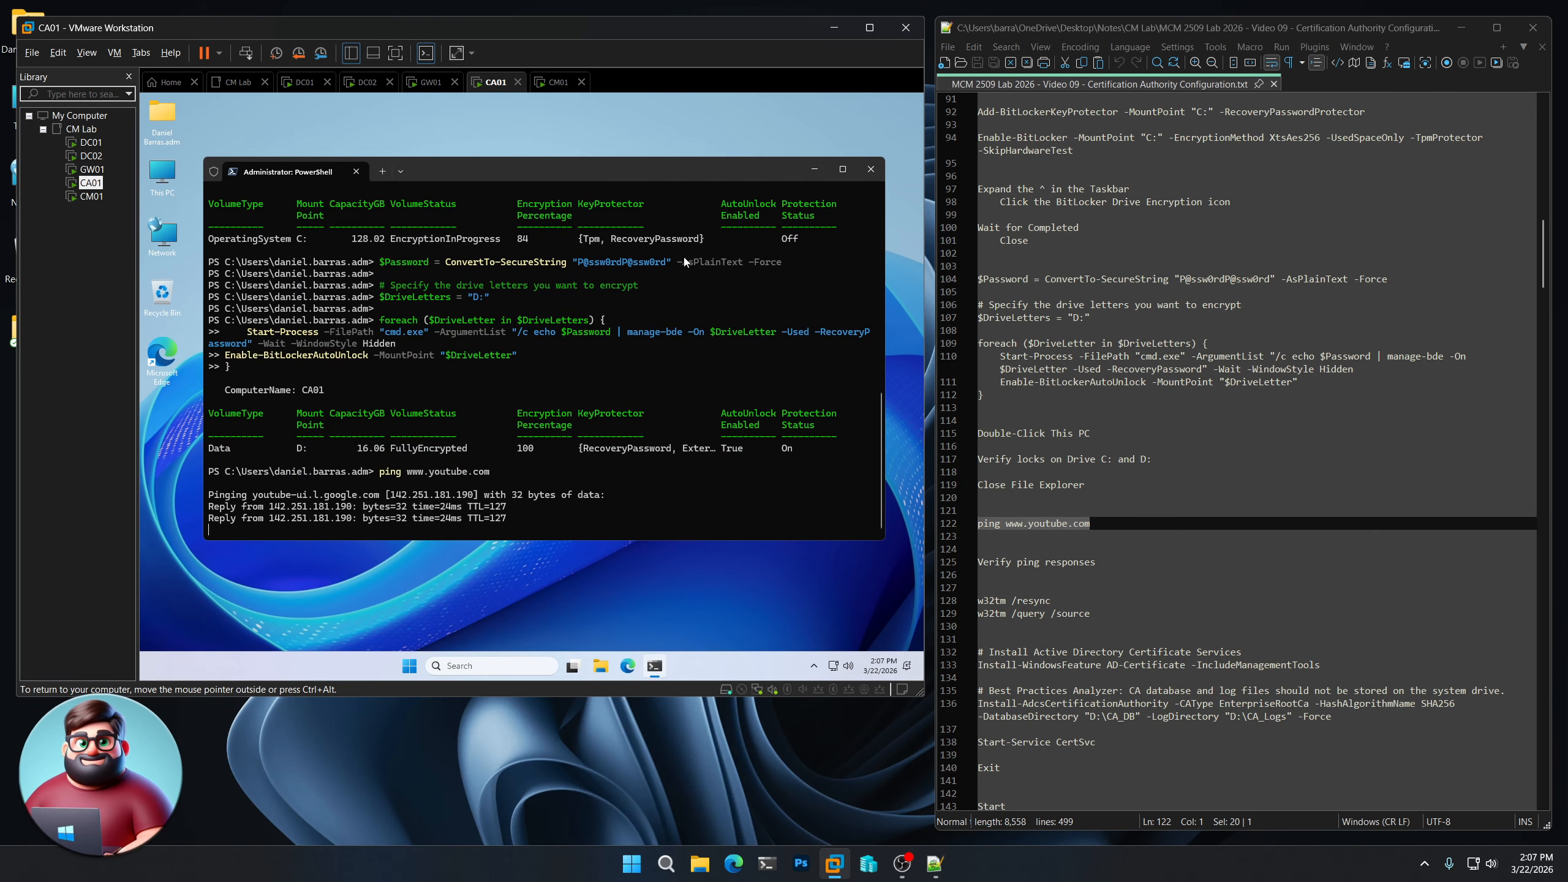
scroll(1114, 514, down, 4)
scroll(1114, 514, down, 2)
drag(984, 395, 1007, 373)
right_click(1007, 374)
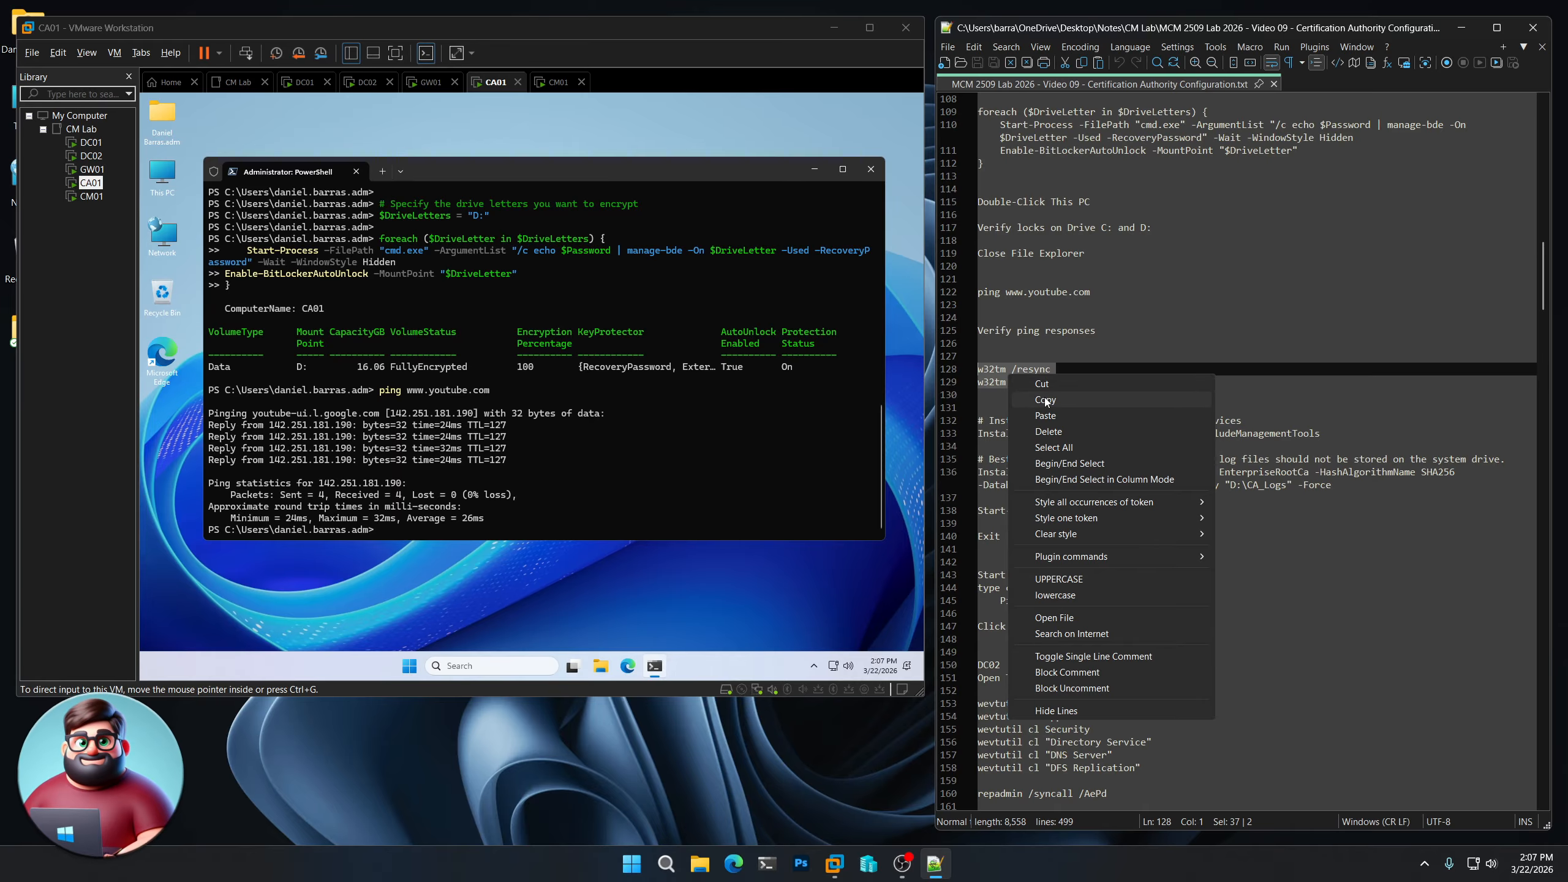
- Run w32tm /resync and /query /source on CA01, confirming DC02.CM.LAB as time source
click(1028, 400)
right_click(612, 358)
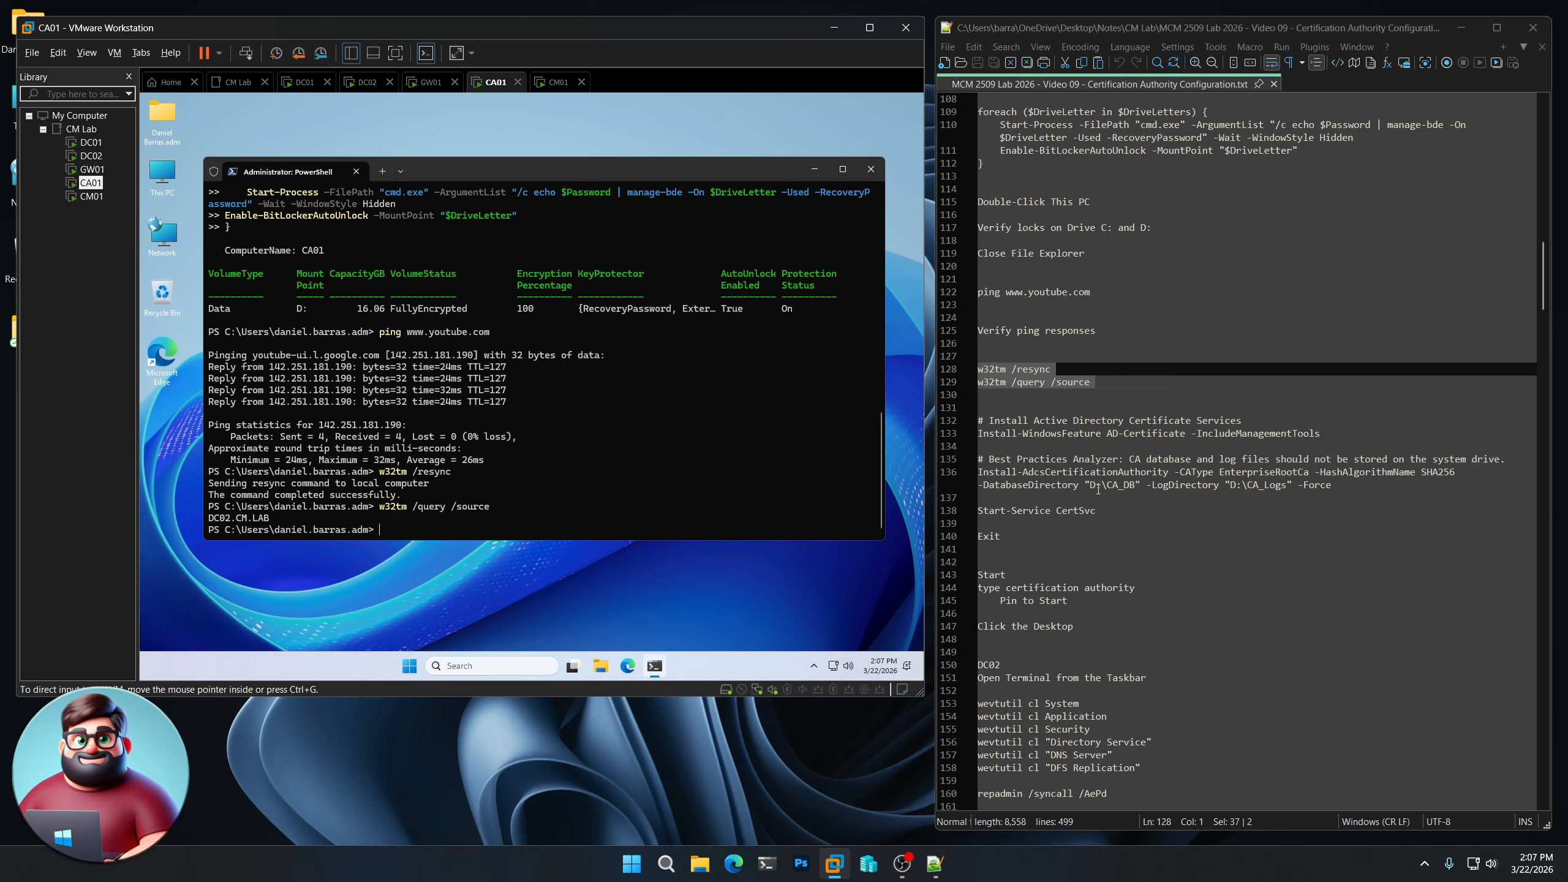
drag(1089, 486, 1135, 489)
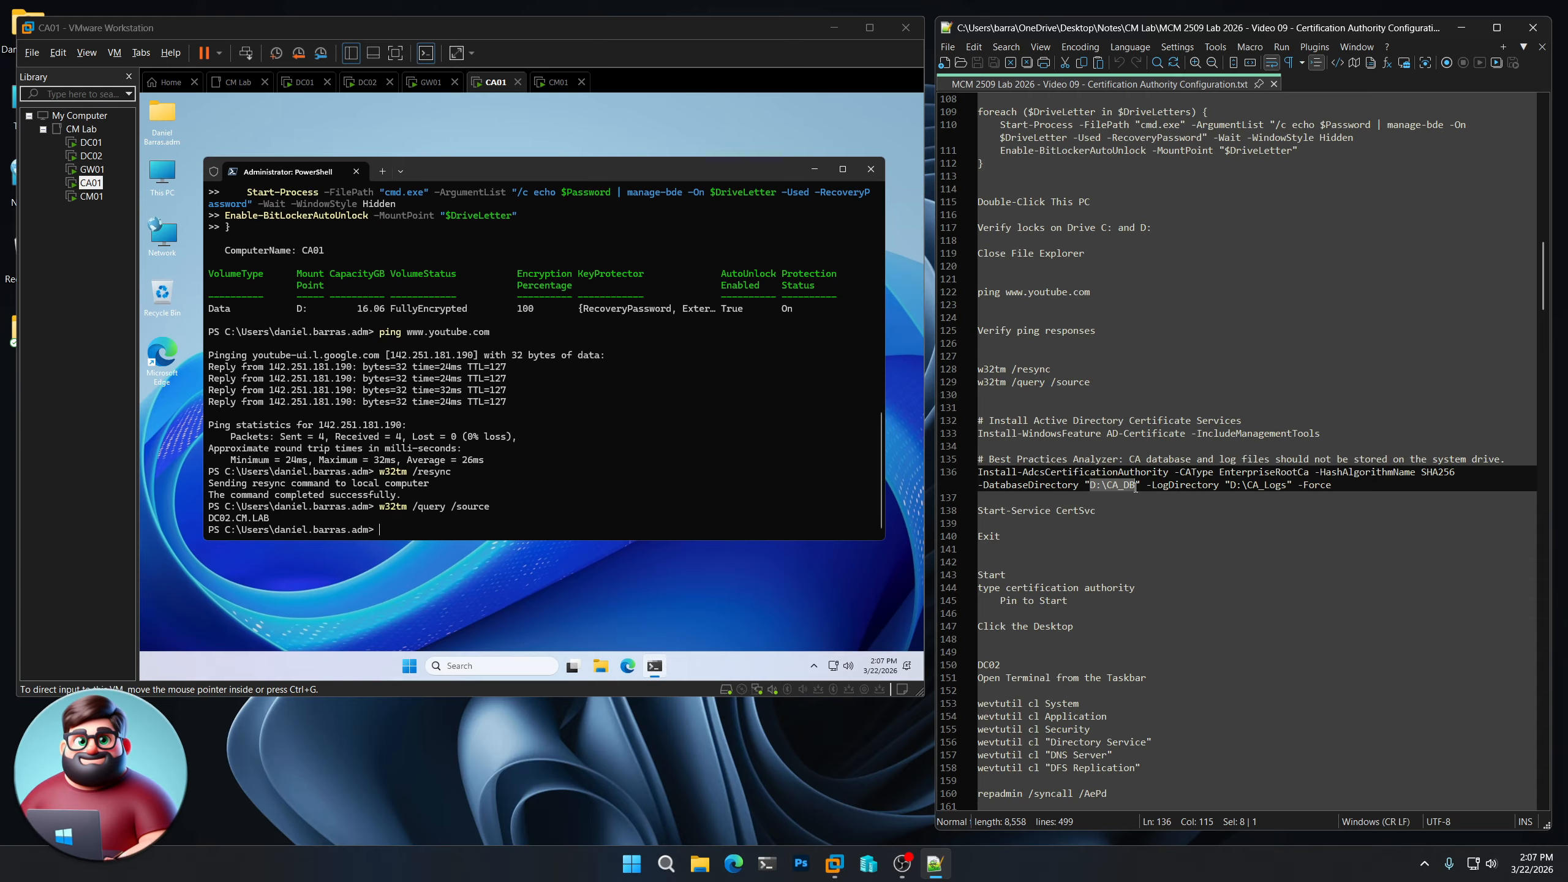
drag(1236, 488, 1259, 488)
click(1087, 473)
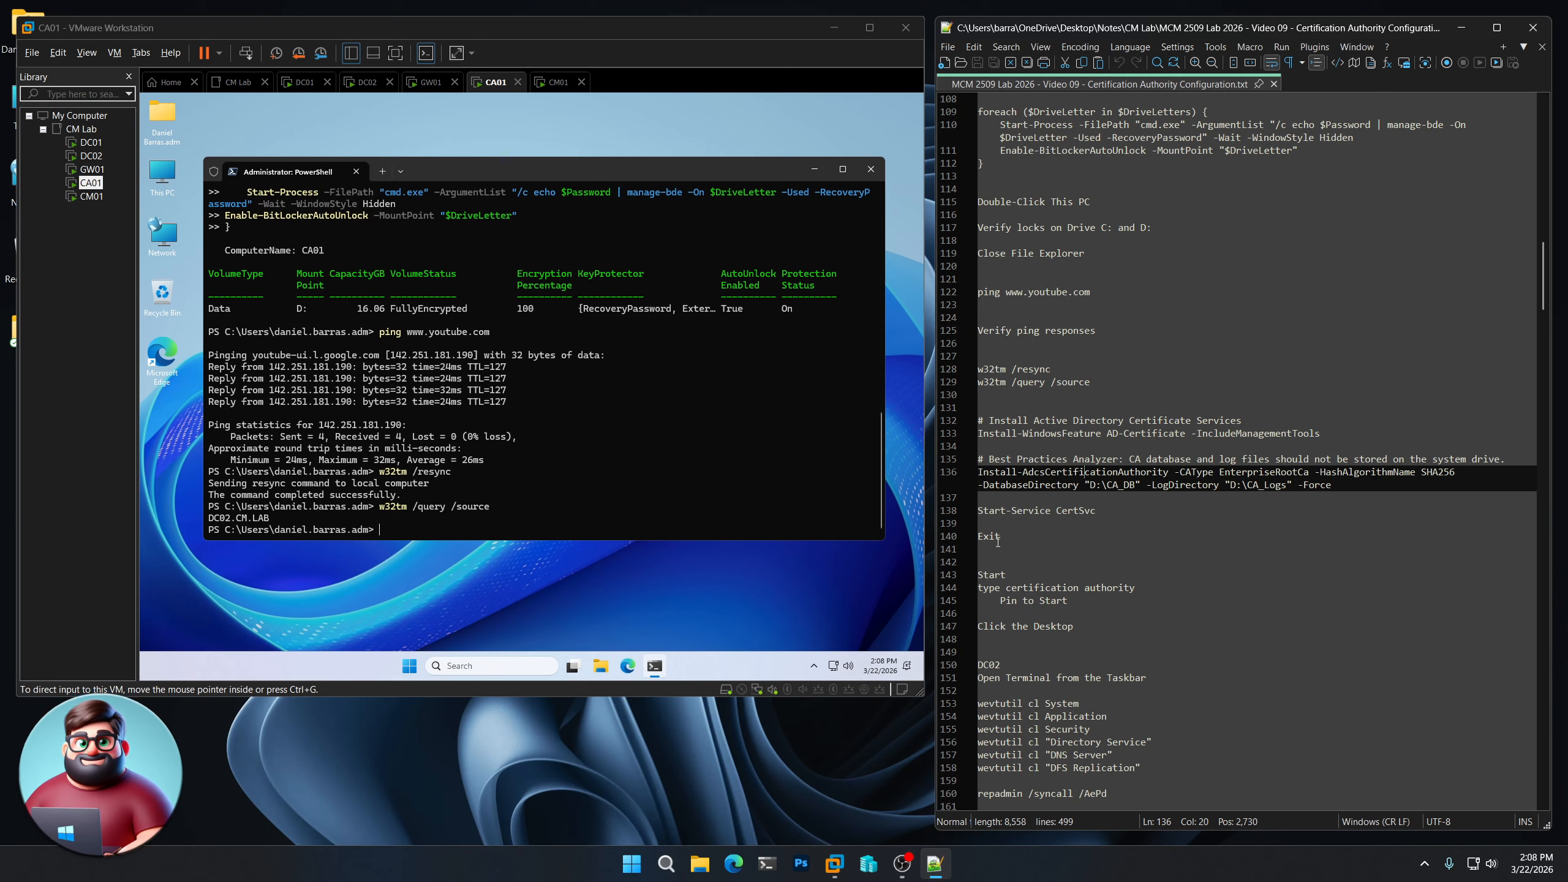
- Copy the certificate services install commands (lines 132–140) from the notes
drag(1001, 536, 961, 421)
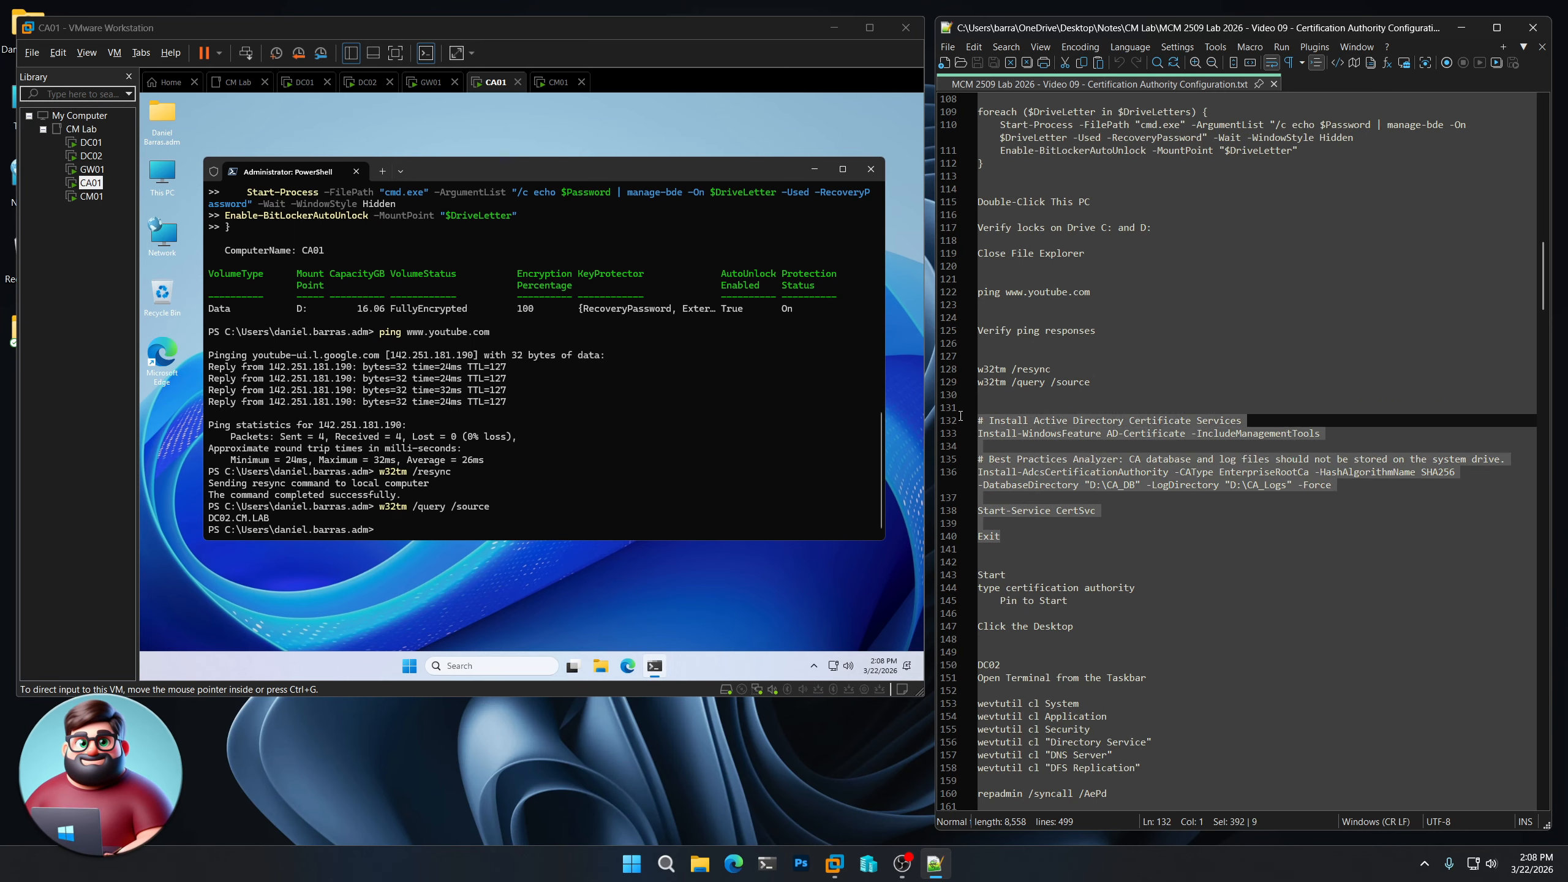
right_click(1042, 427)
click(1081, 453)
- Paste and run the AD CS install commands on CA01, creating the Enterprise Root CA, then exit PowerShell
click(560, 422)
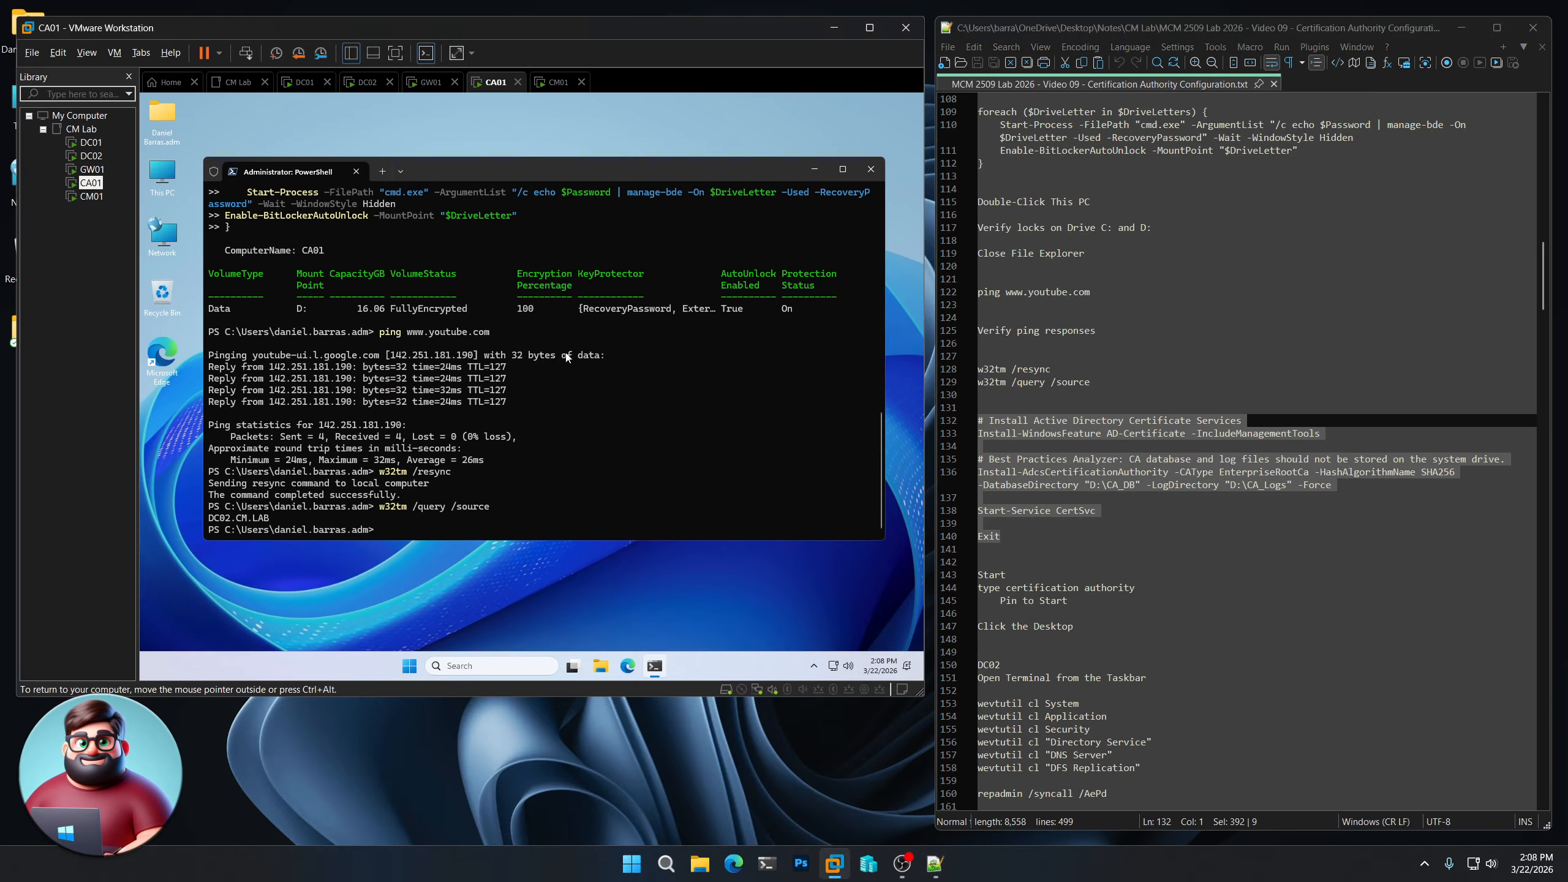
key(ctrl+v)
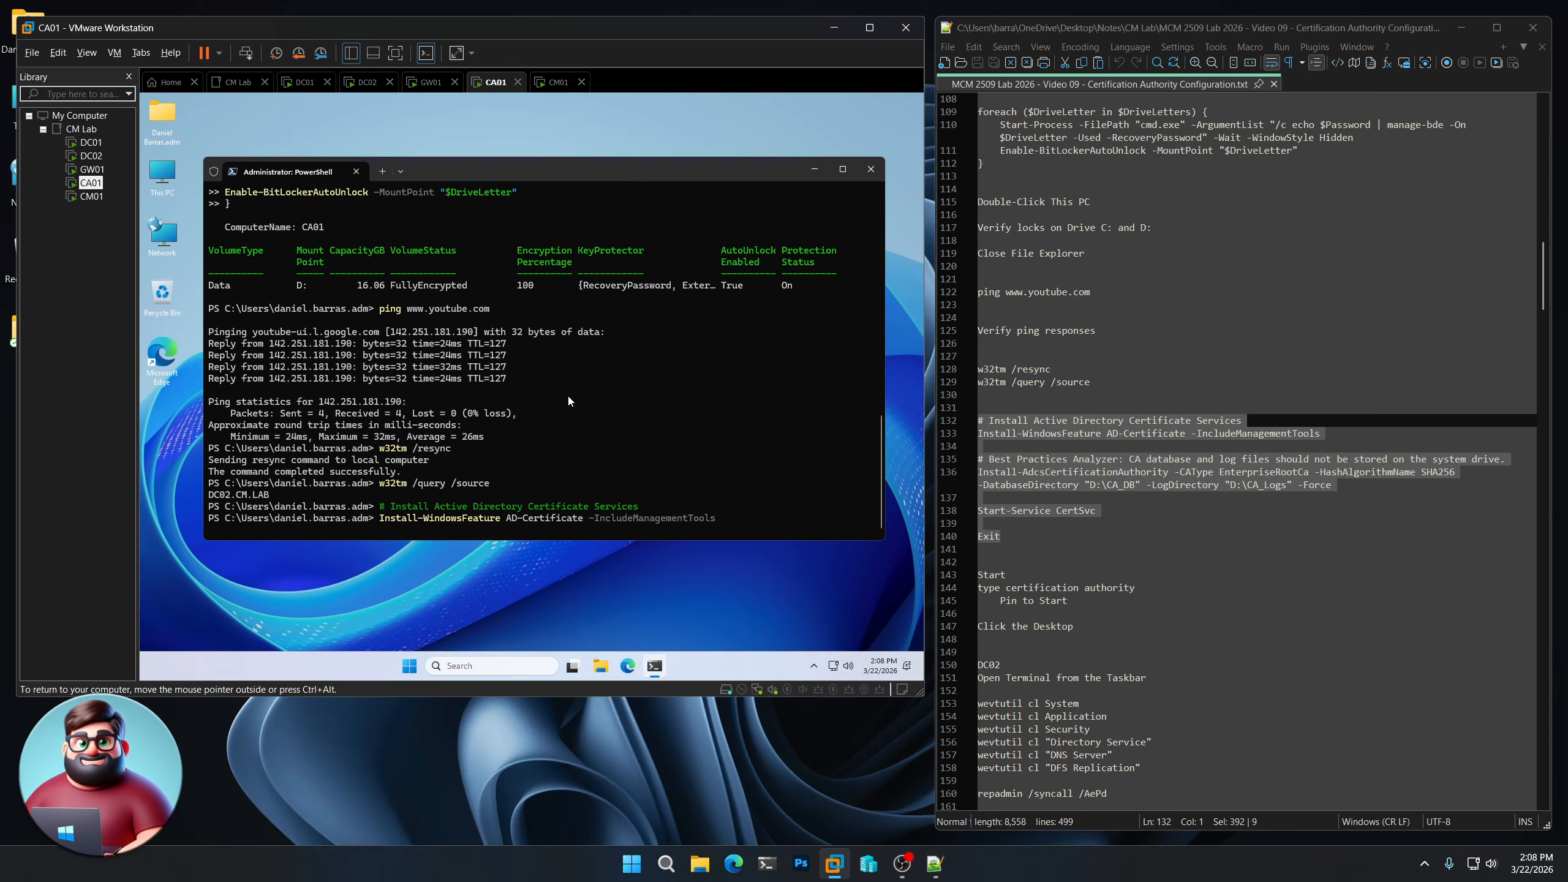
scroll(1082, 526, down, 3)
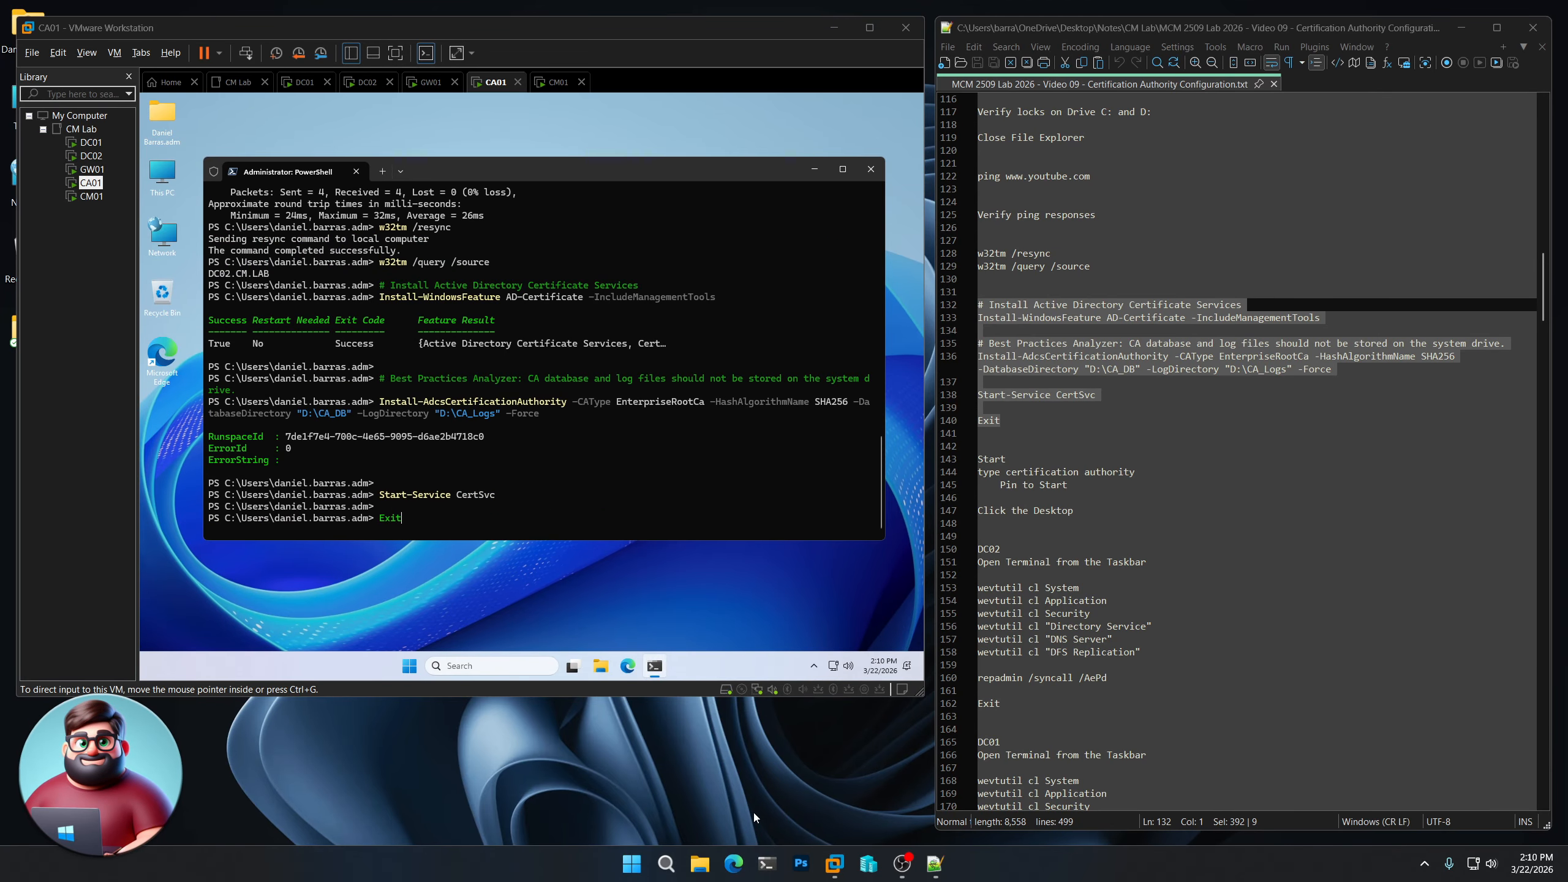
click(664, 176)
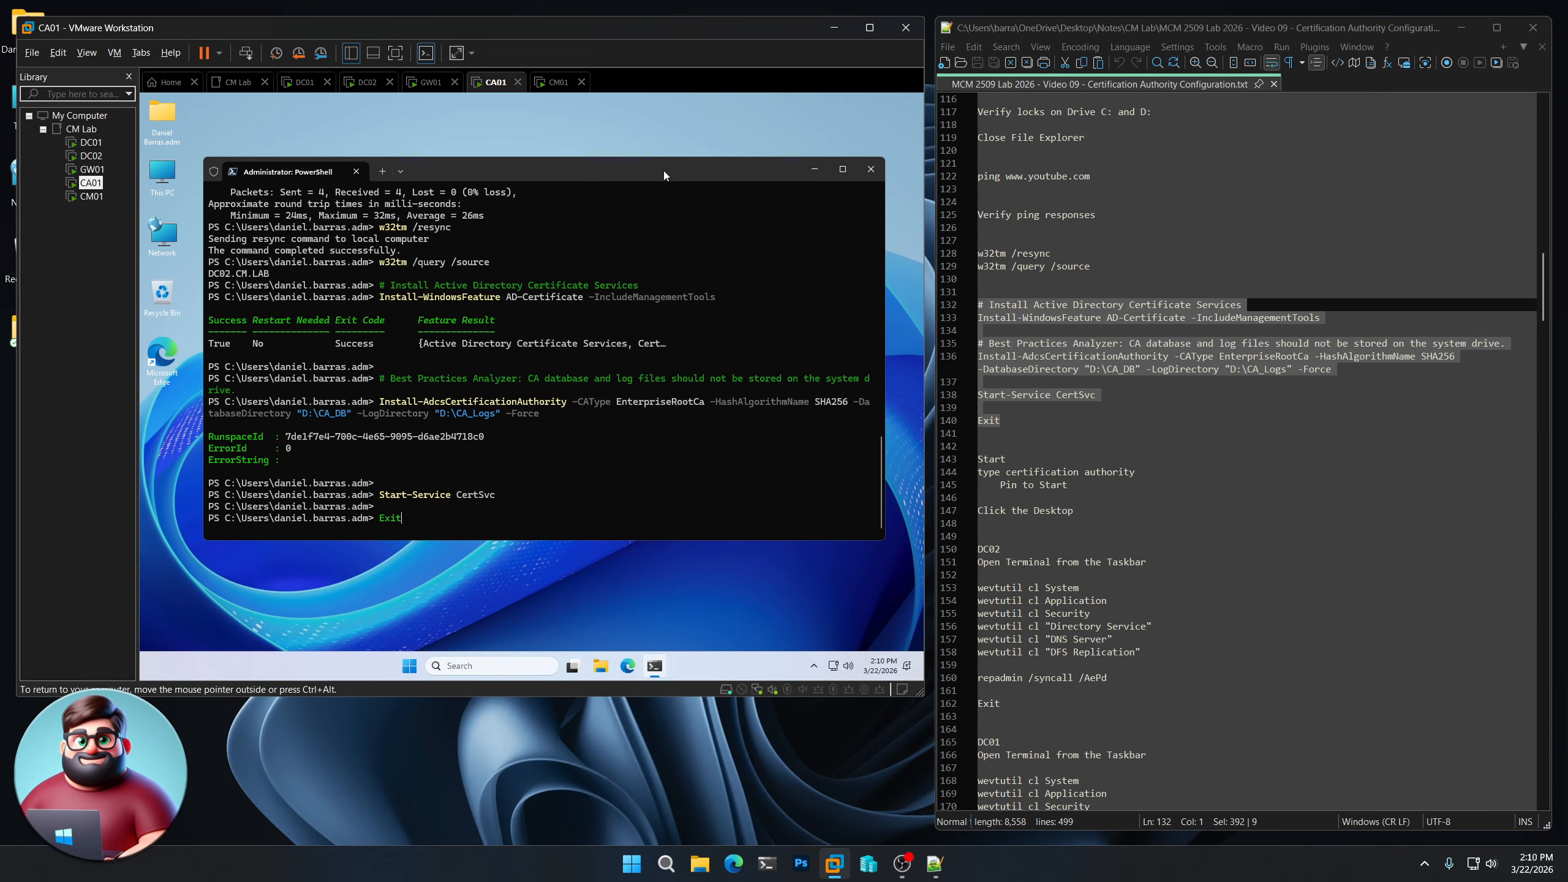
key(Return)
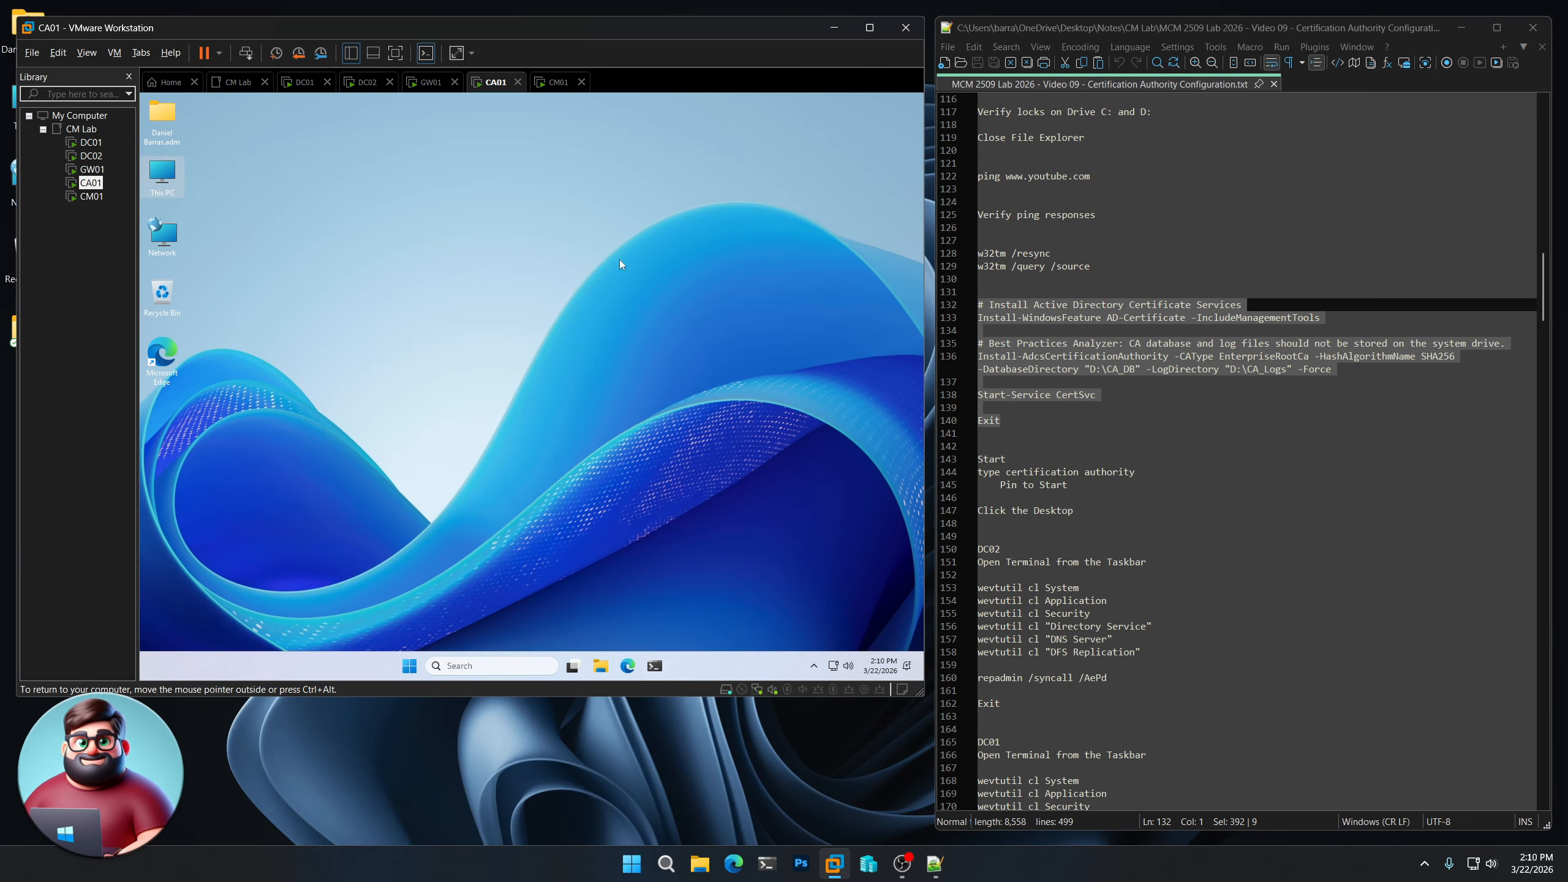
- Search 'certification' on CA01, pin Certification Authority to Start, then move to DC02
click(410, 665)
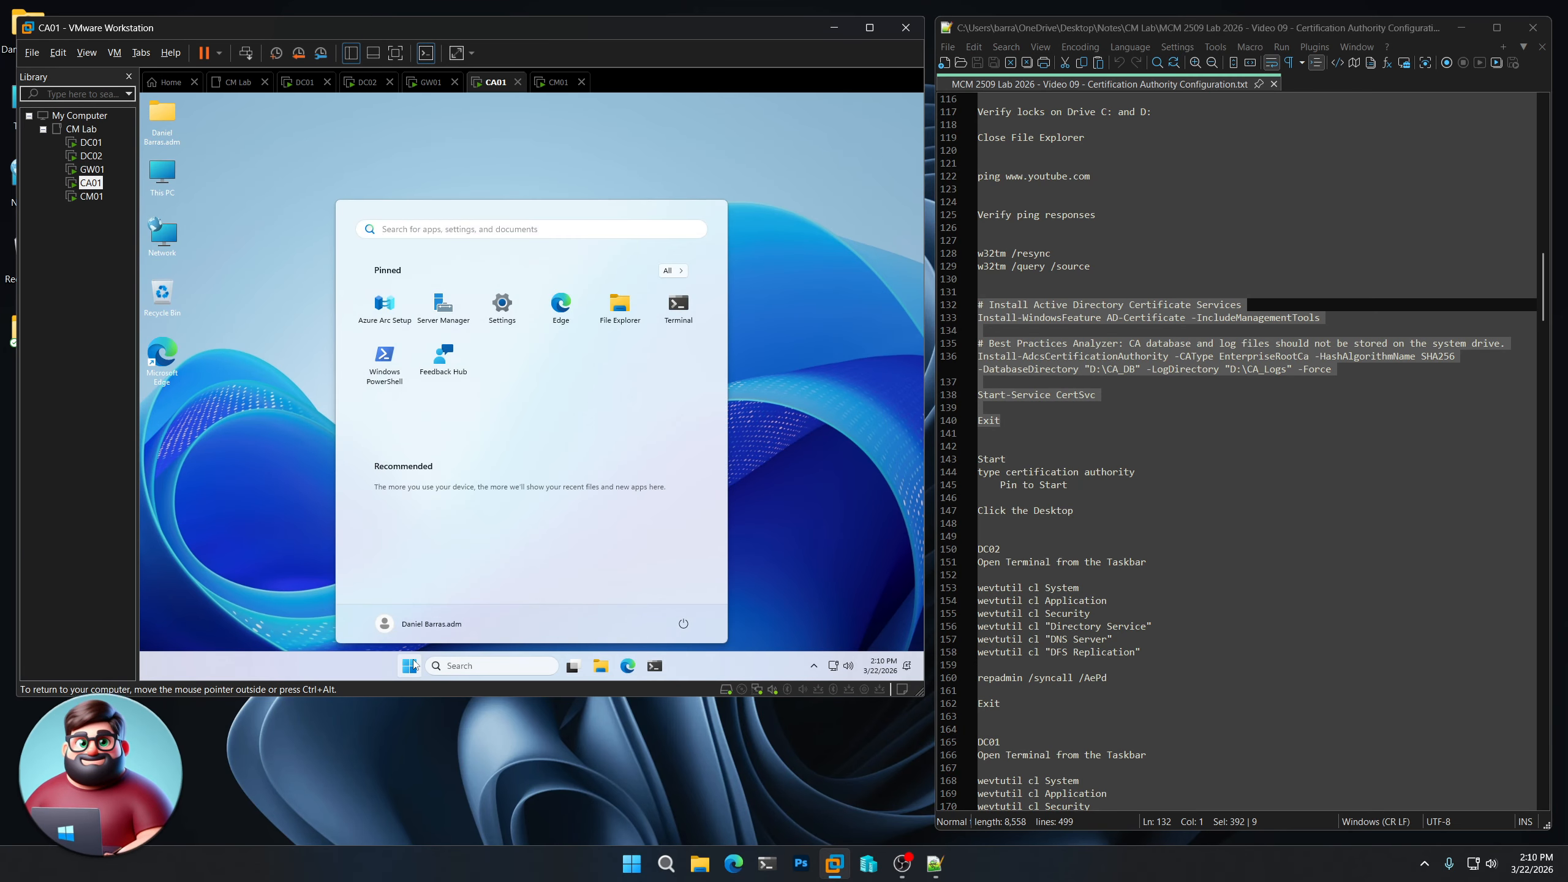
text(cert)
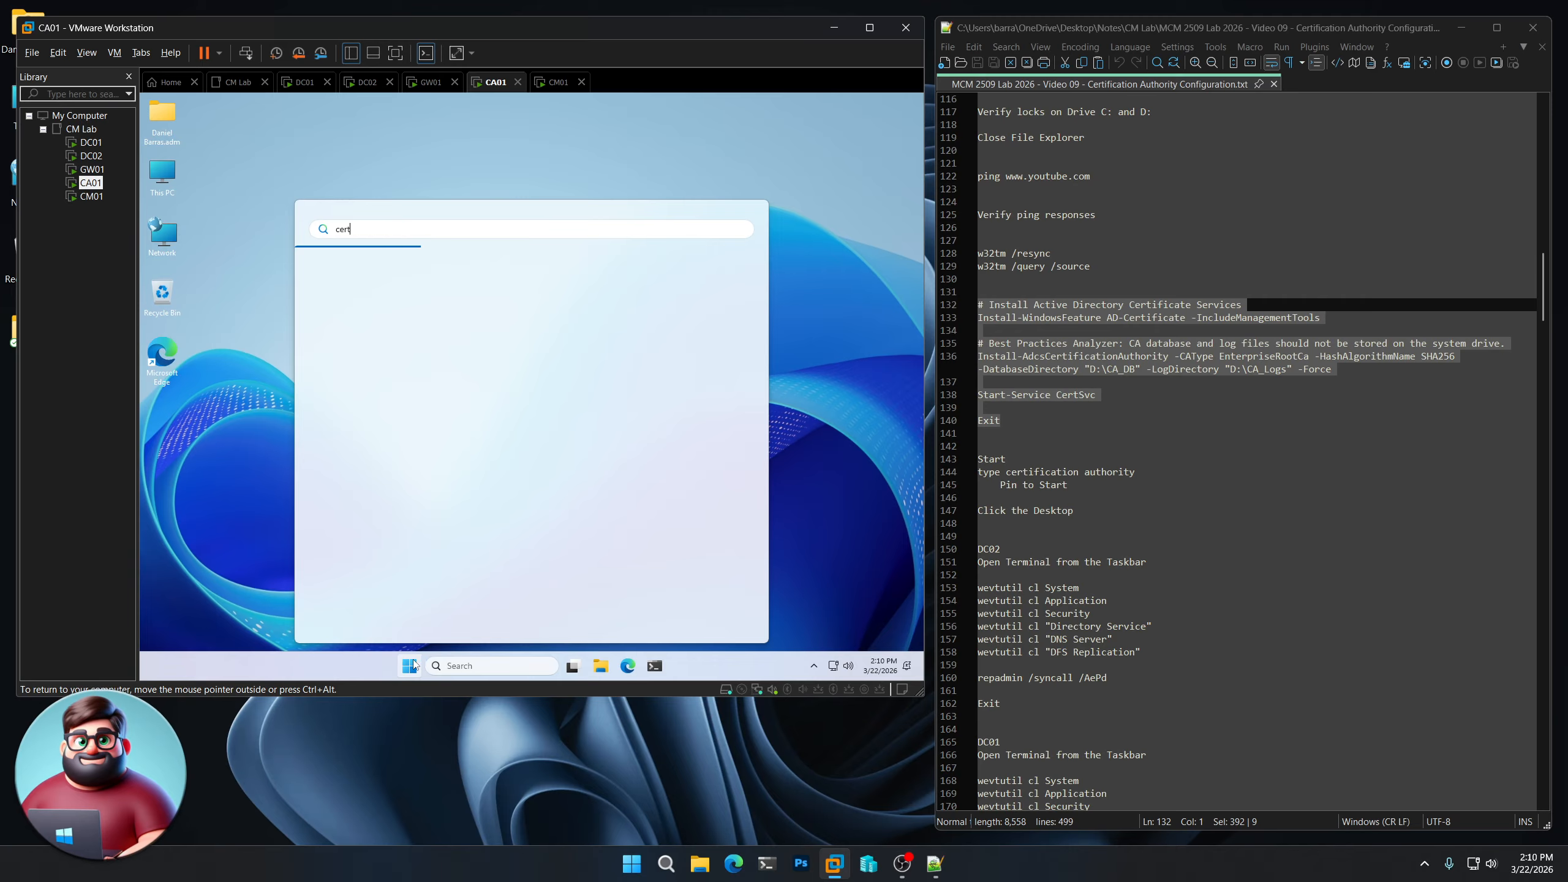
text(ification)
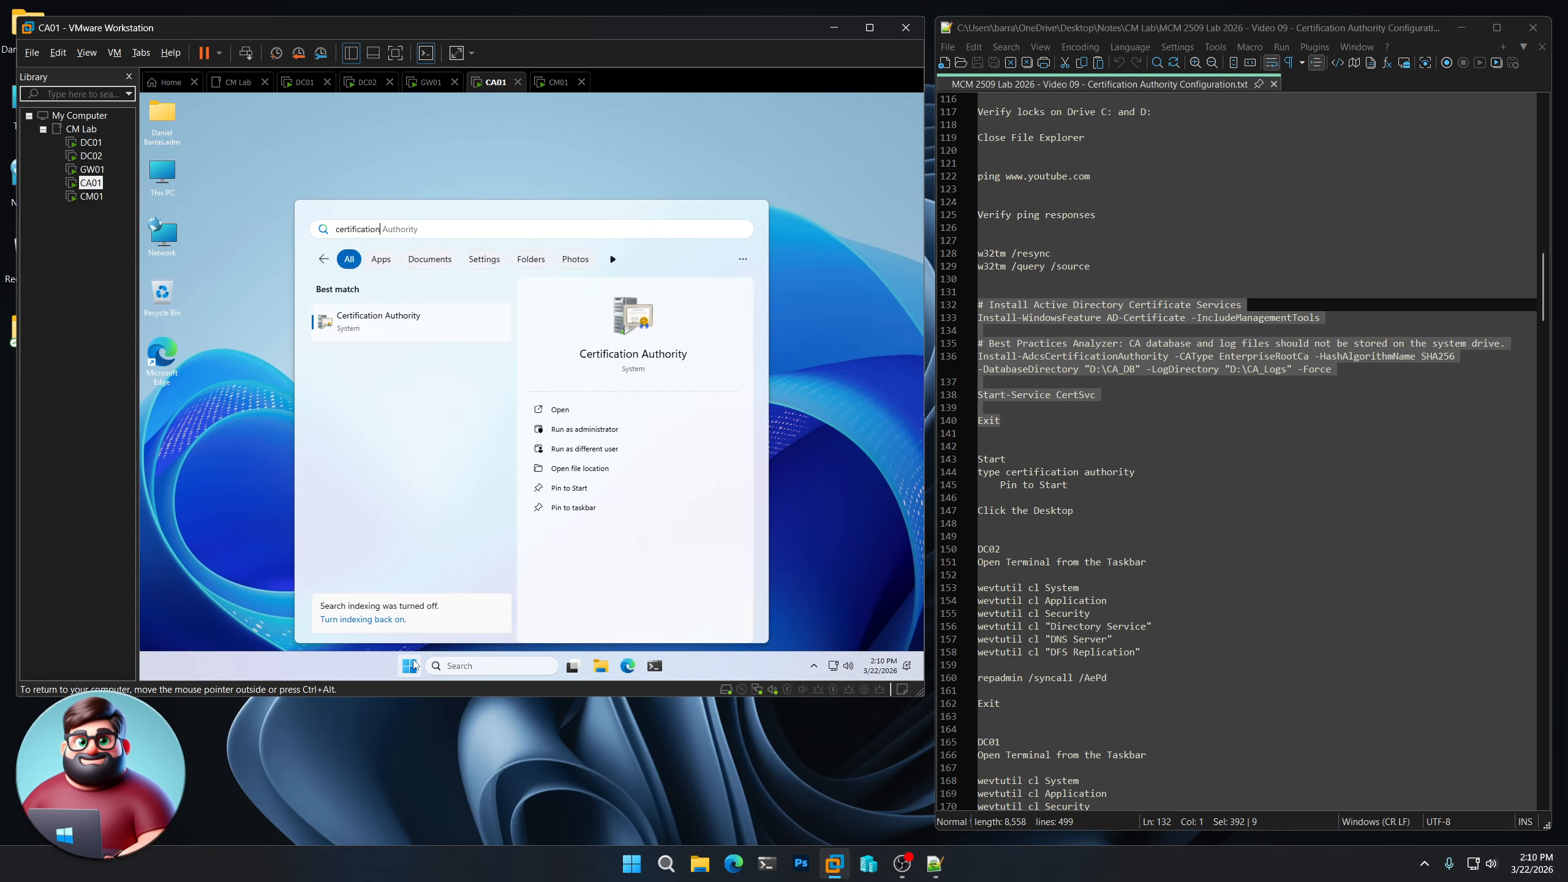
click(569, 488)
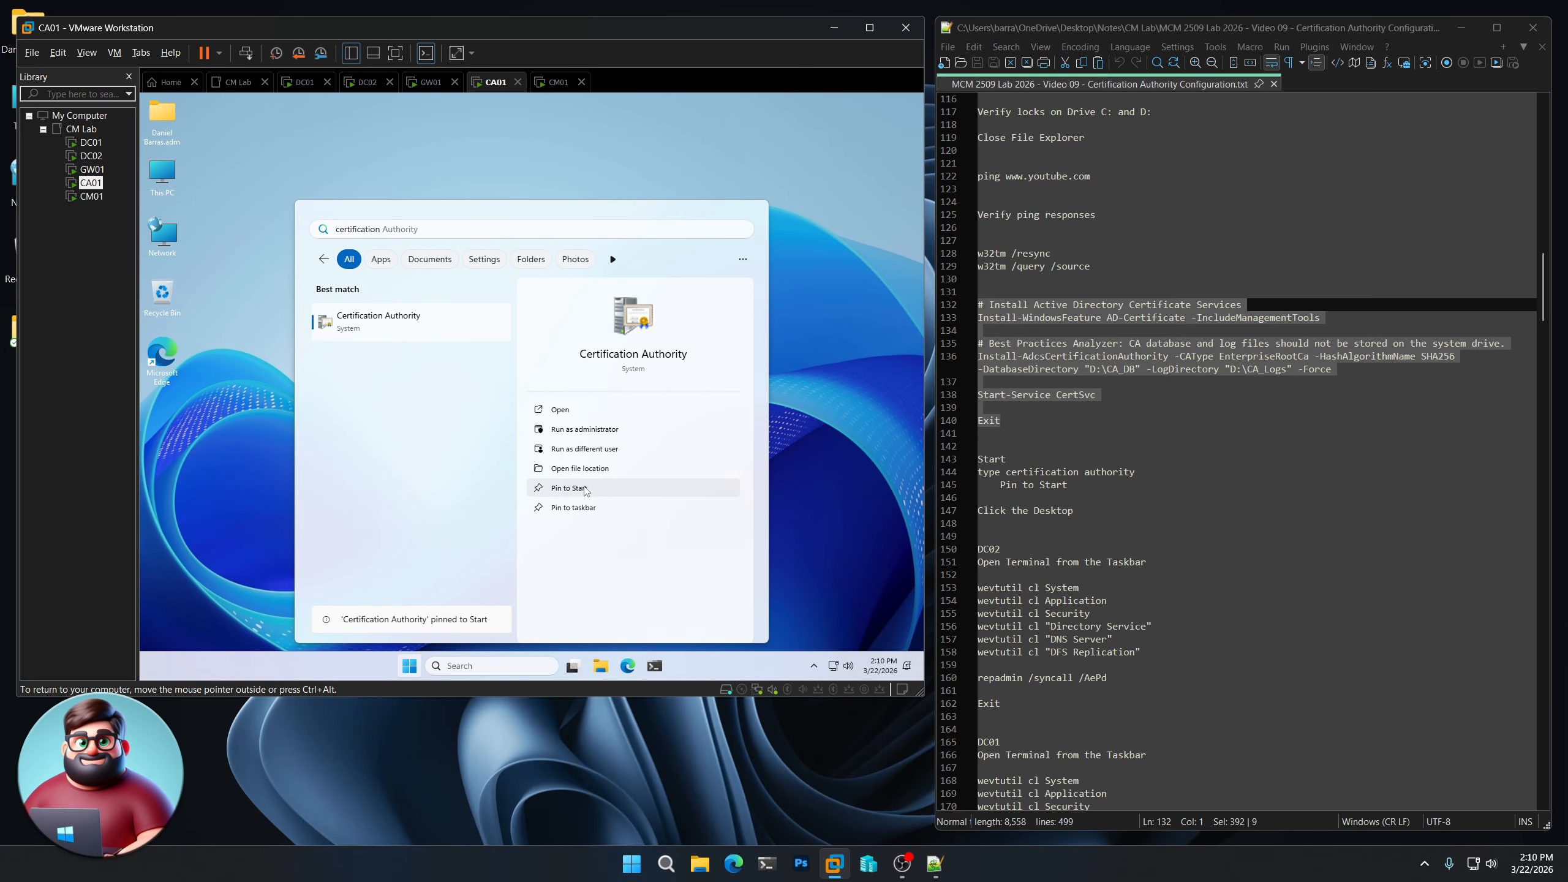
click(827, 503)
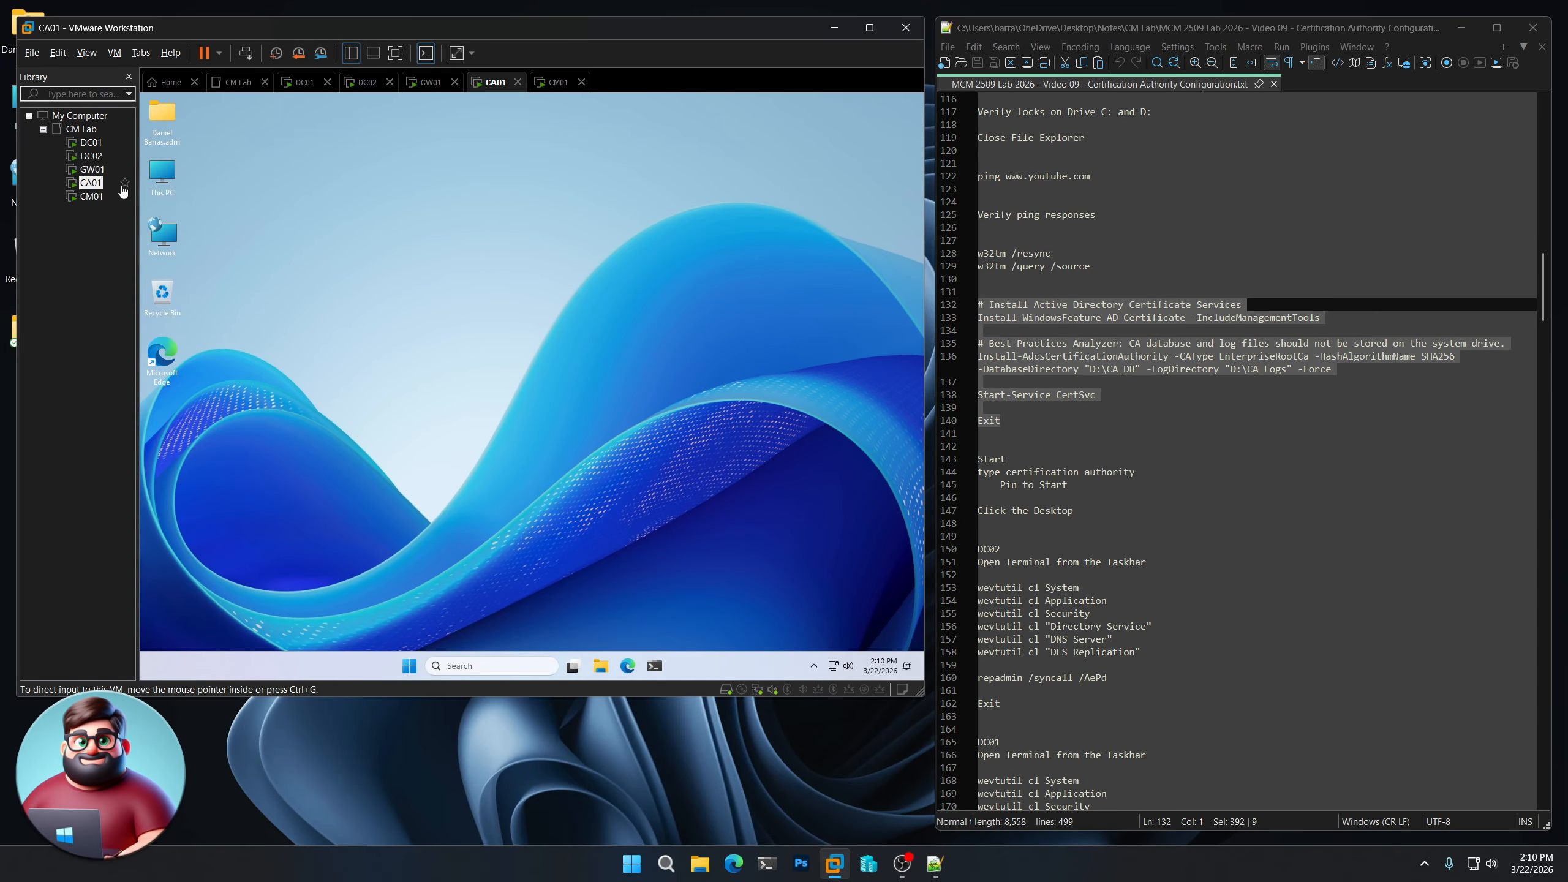
click(95, 159)
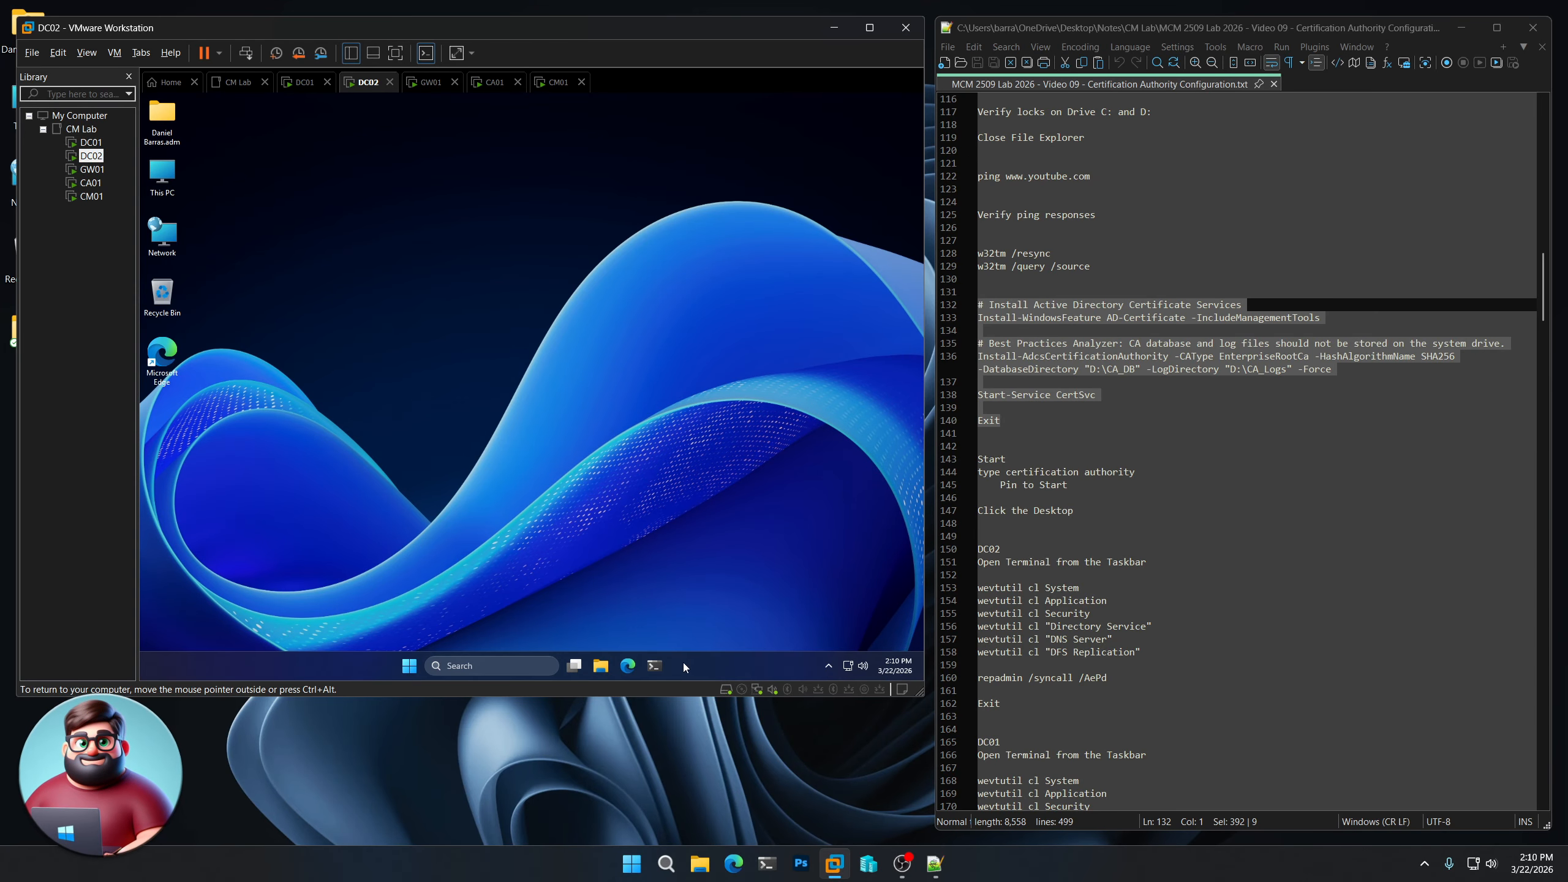
- On DC02, copy the wevtutil and repadmin commands from the notes and run them in a terminal
click(656, 671)
scroll(1008, 398, down, 8)
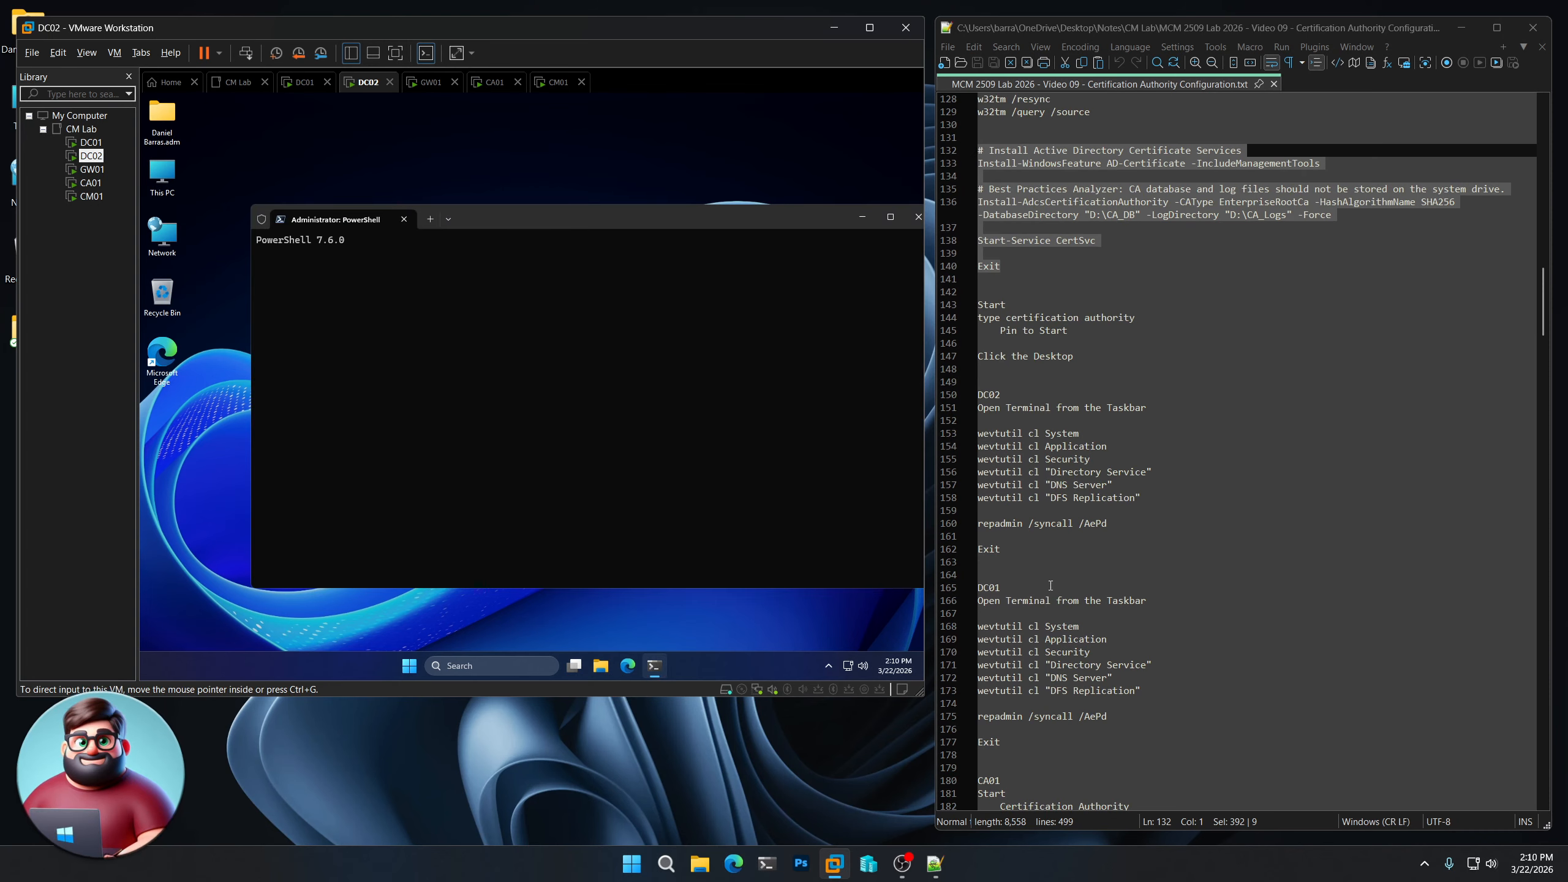
drag(1009, 398, 961, 285)
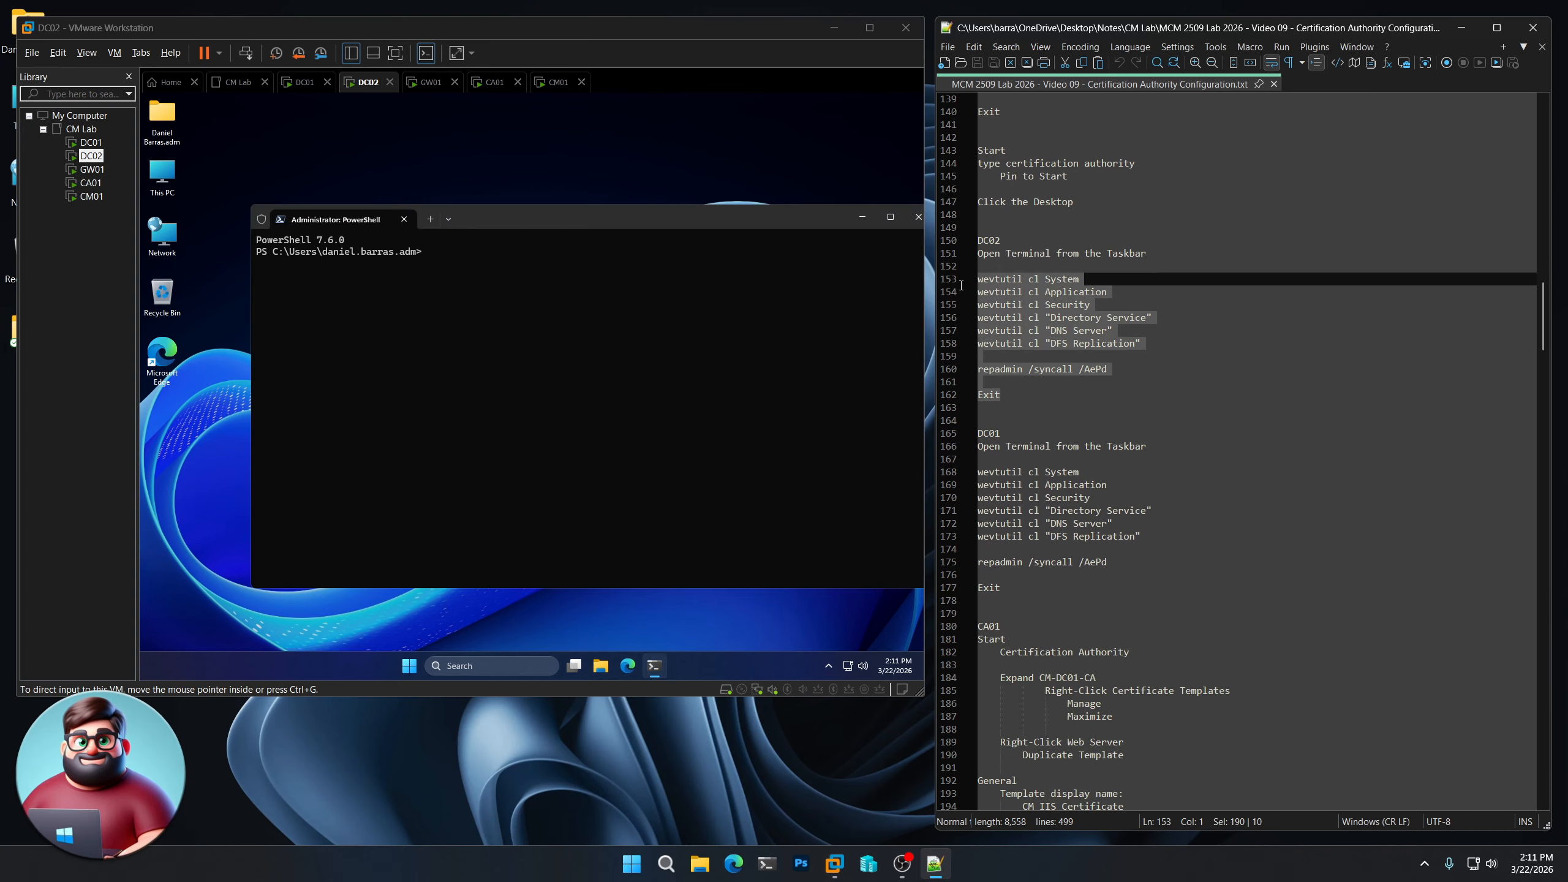
right_click(1018, 298)
click(1043, 323)
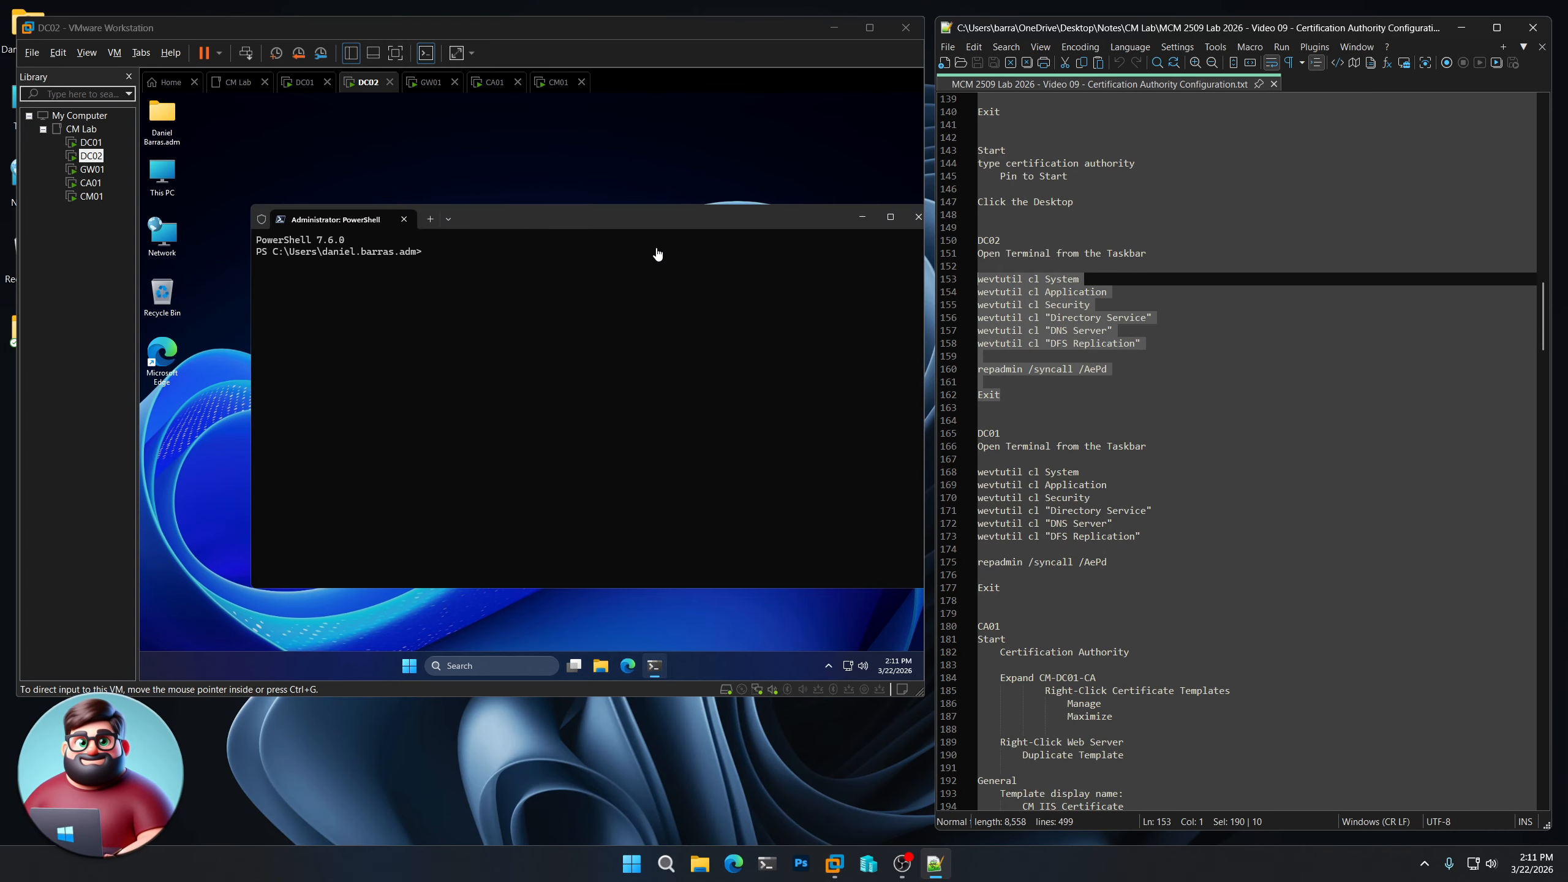
click(637, 234)
drag(637, 233, 598, 216)
right_click(561, 301)
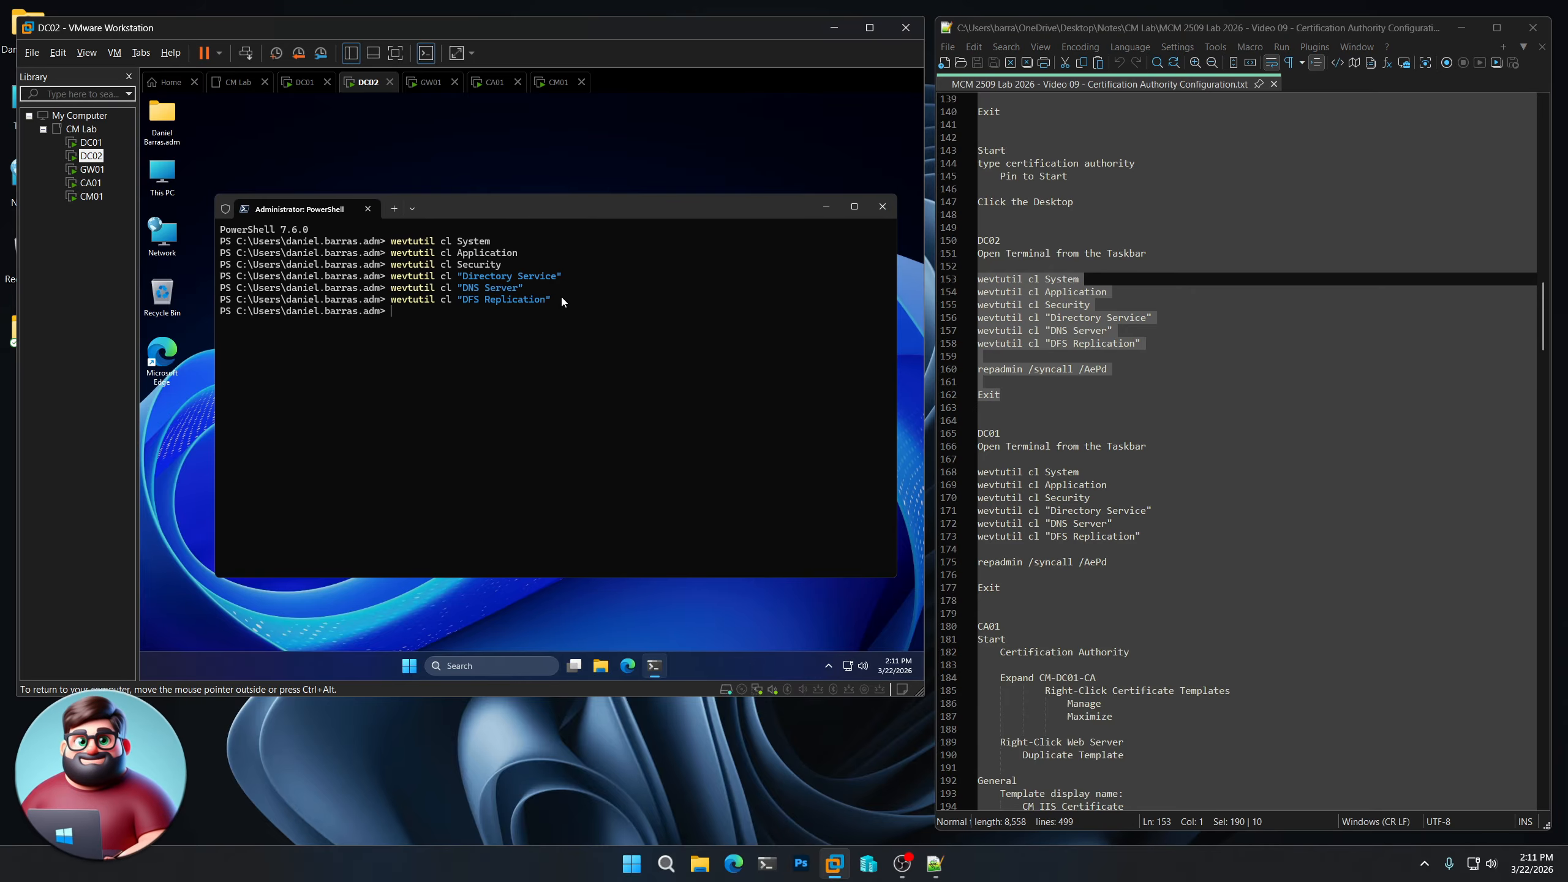
key(Return)
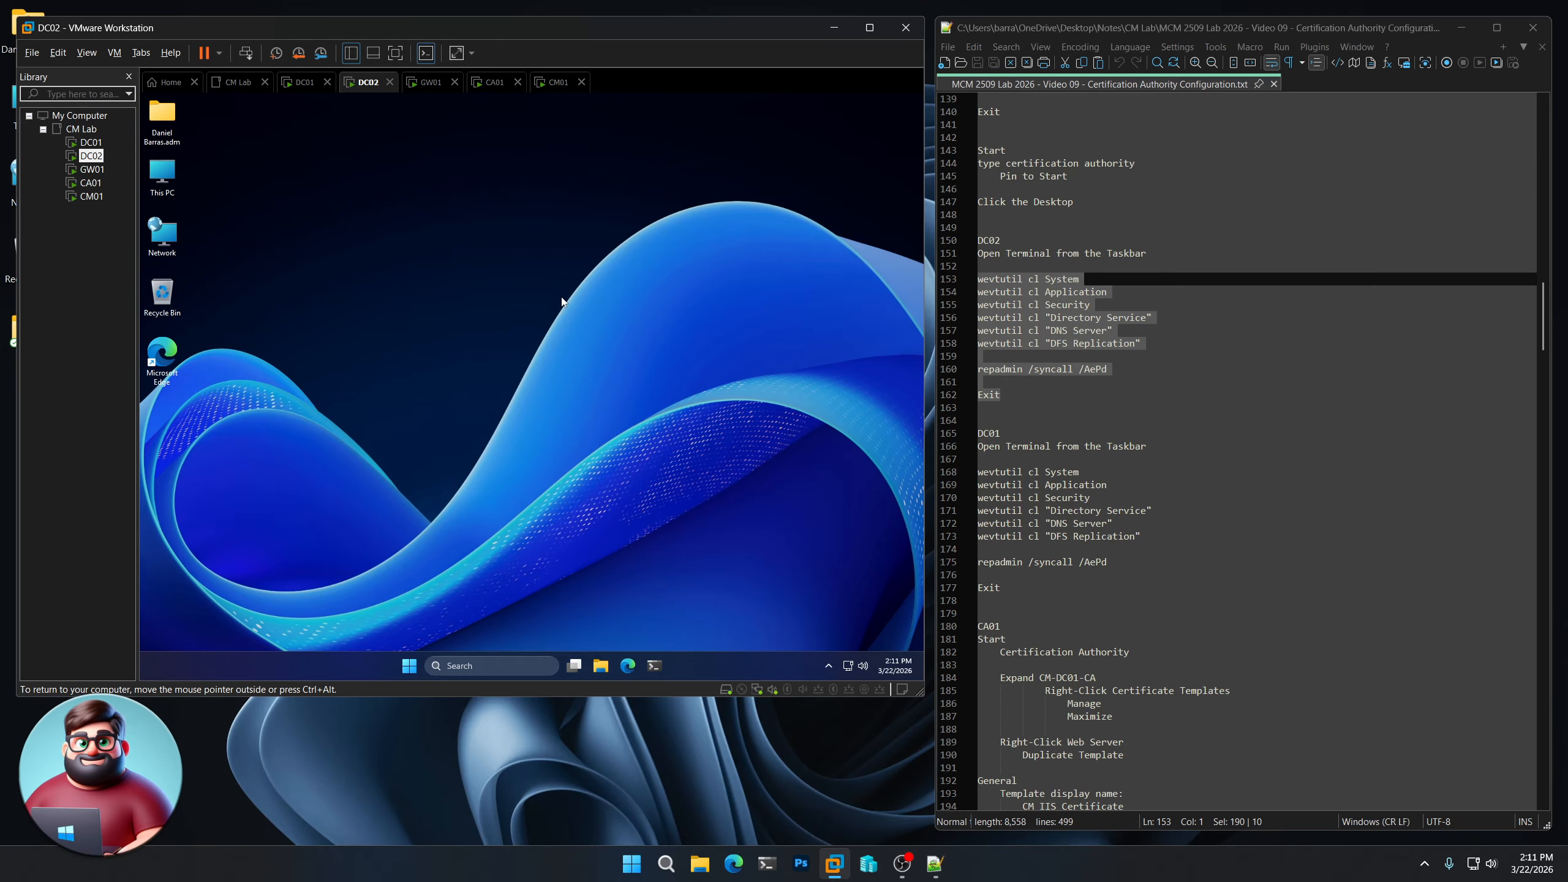
- On DC01, run the same log-clearing and replication commands in a new terminal, then exit
click(91, 142)
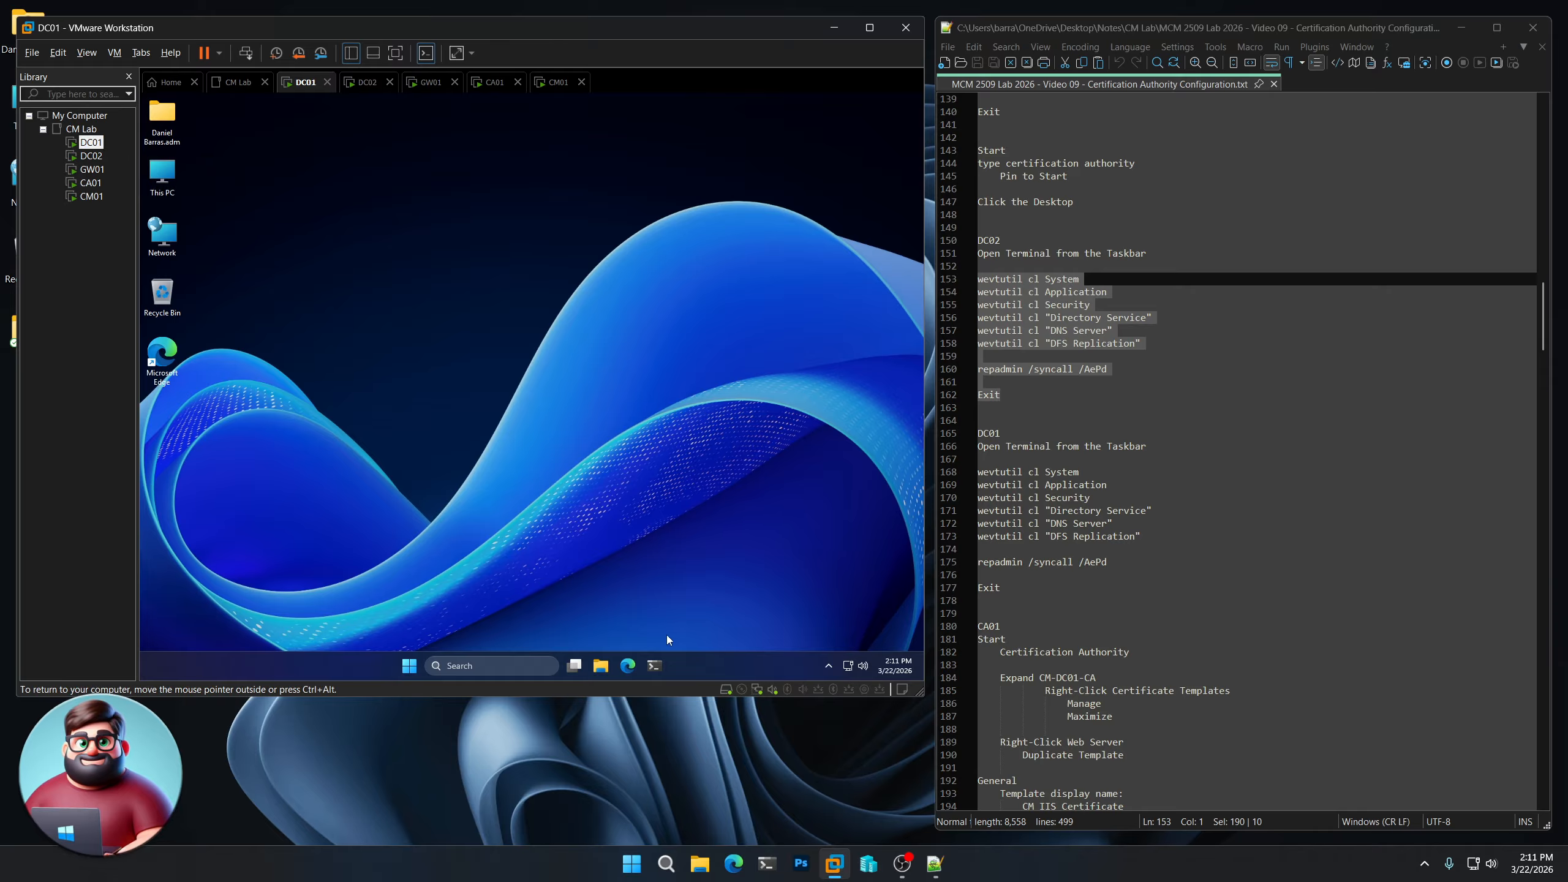
click(658, 663)
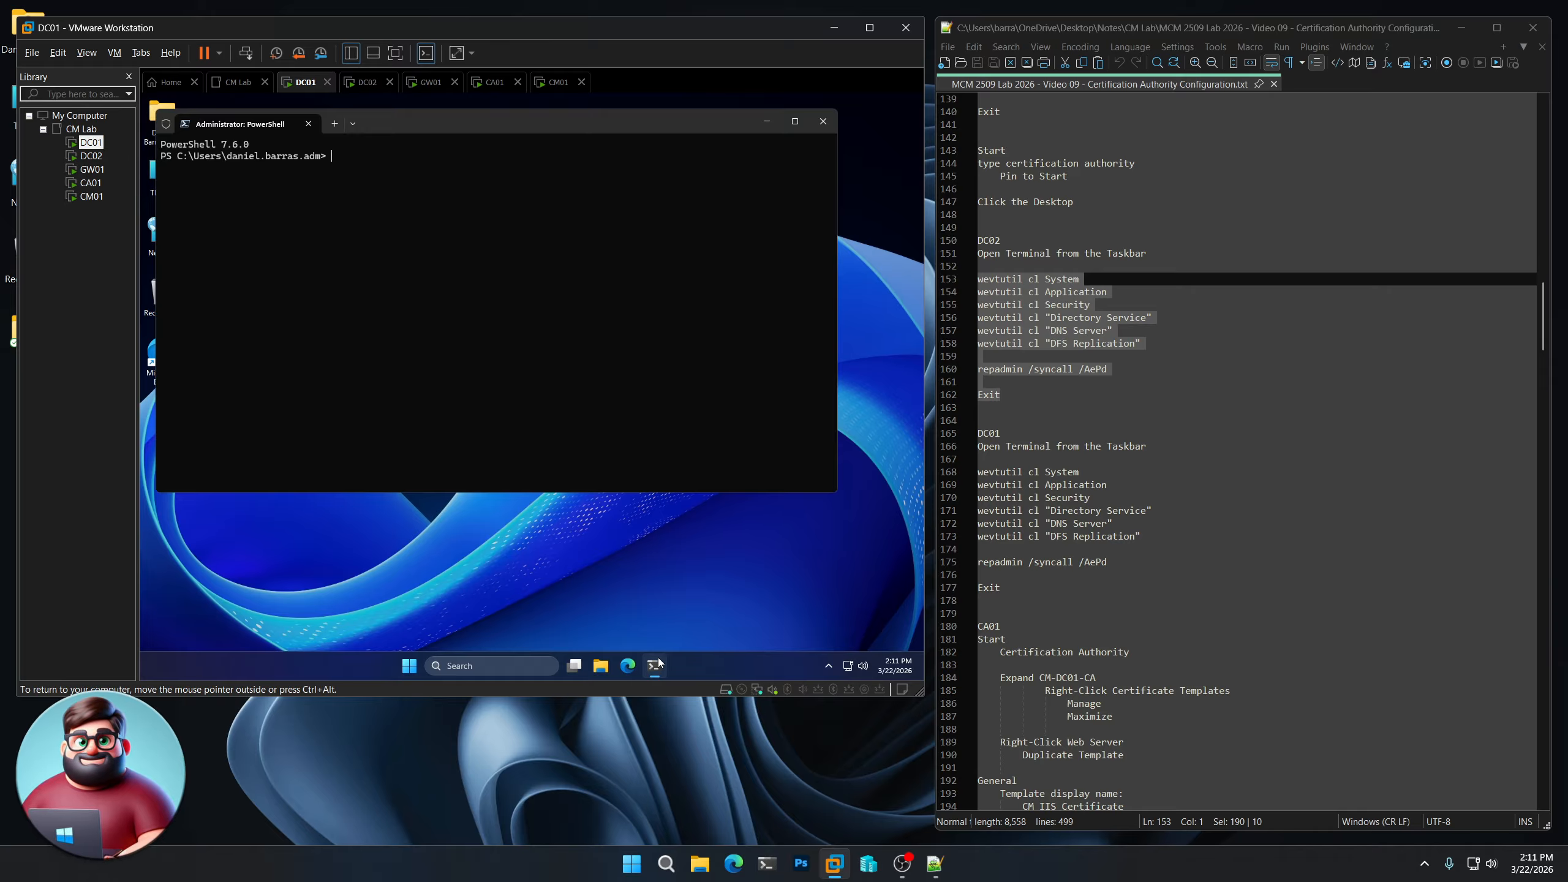
right_click(543, 326)
key(Return)
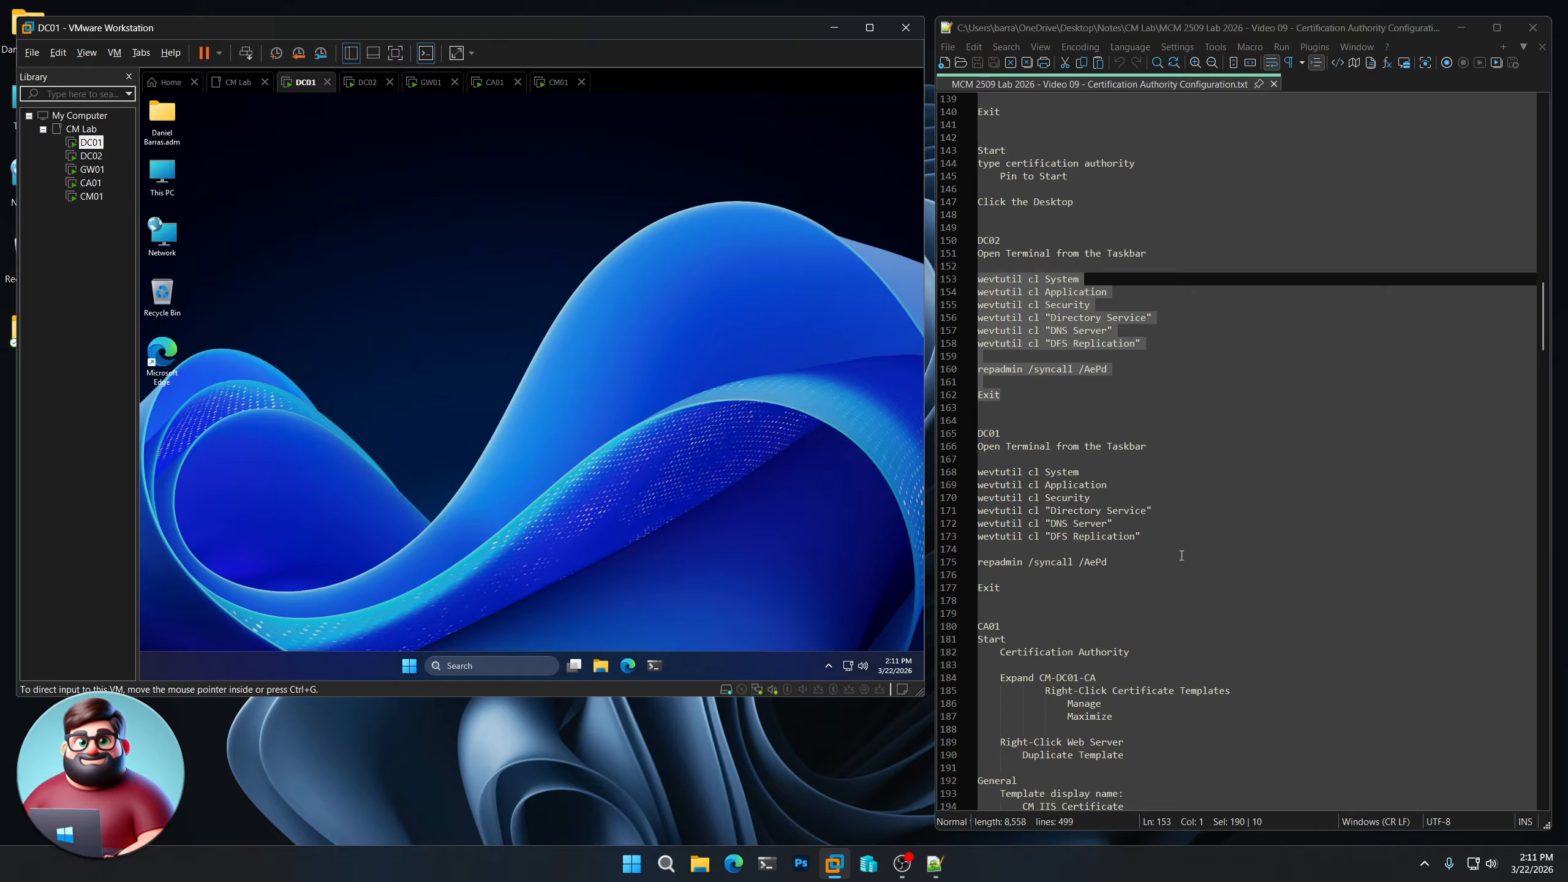
scroll(1130, 593, down, 8)
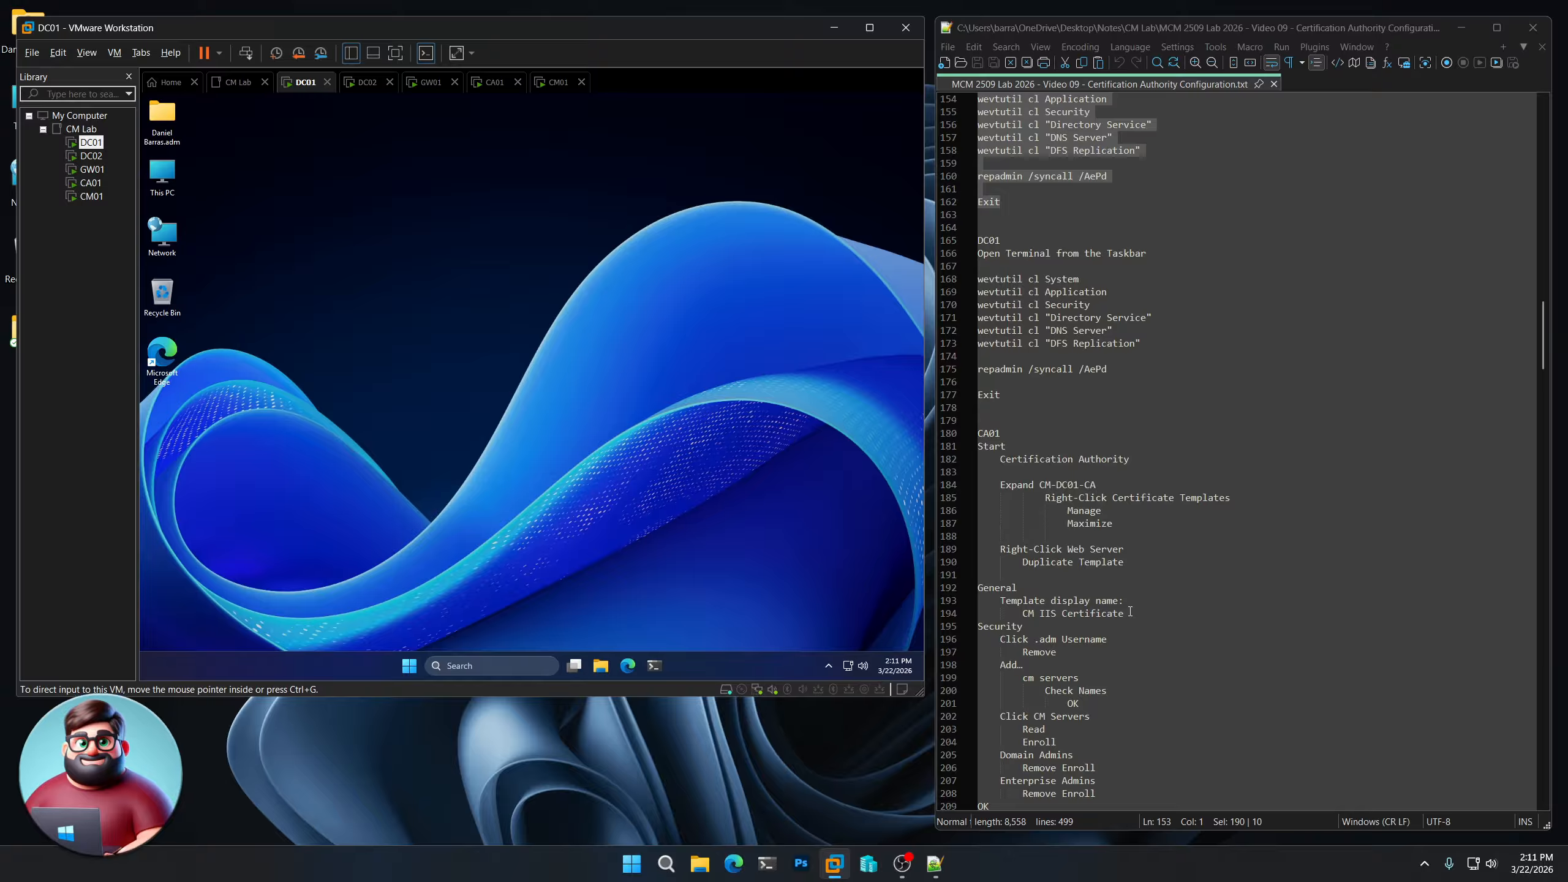
- On CA01, launch Certification Authority and show CM-CA01-CA's Certificate Templates folder
click(90, 182)
click(411, 672)
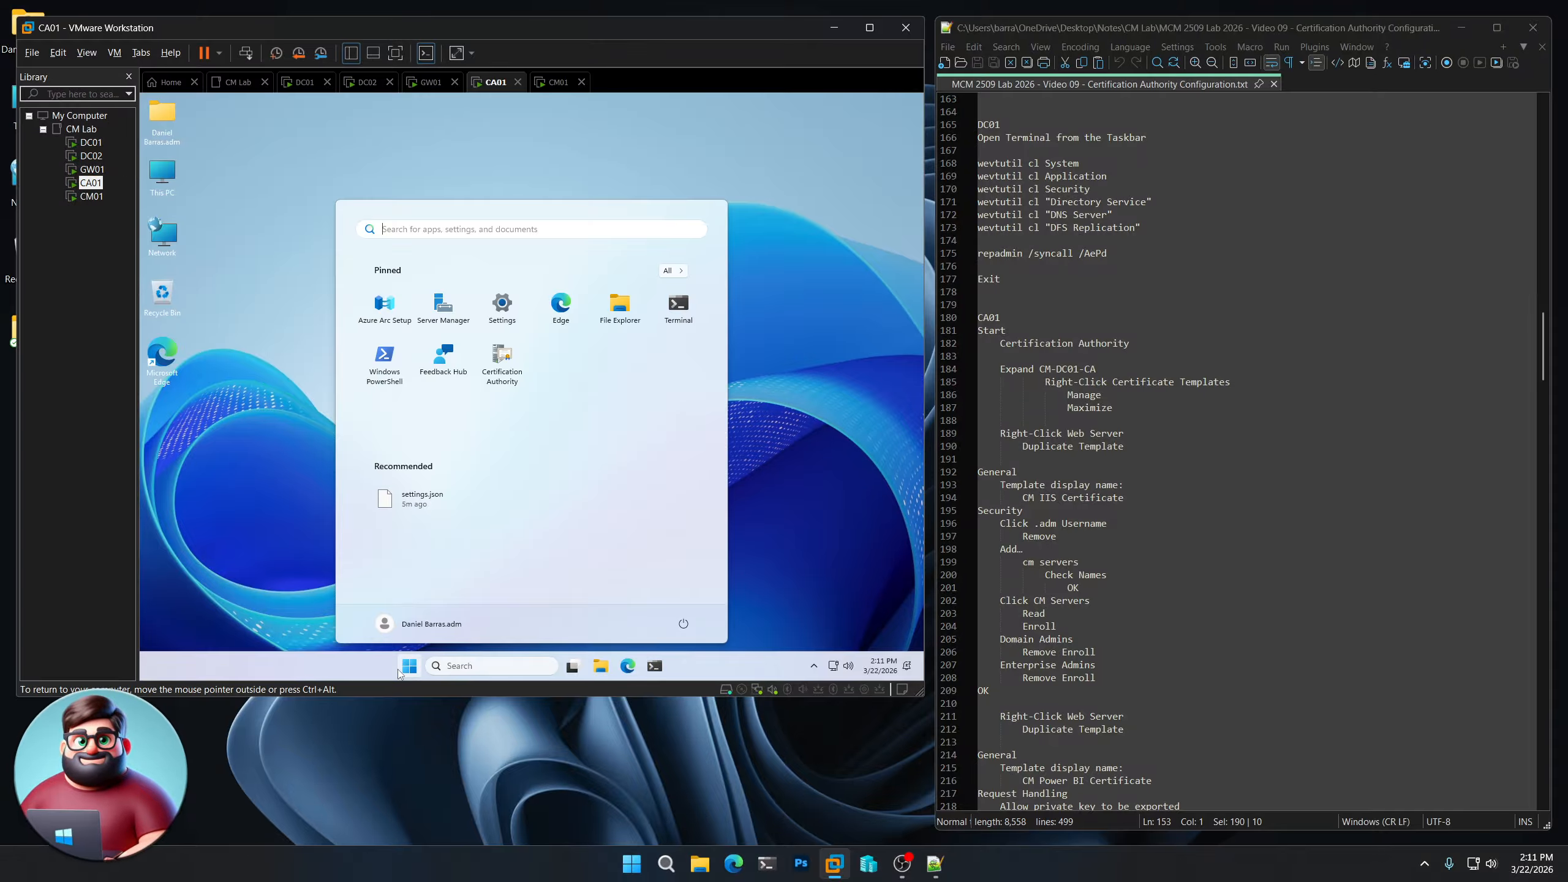
click(502, 362)
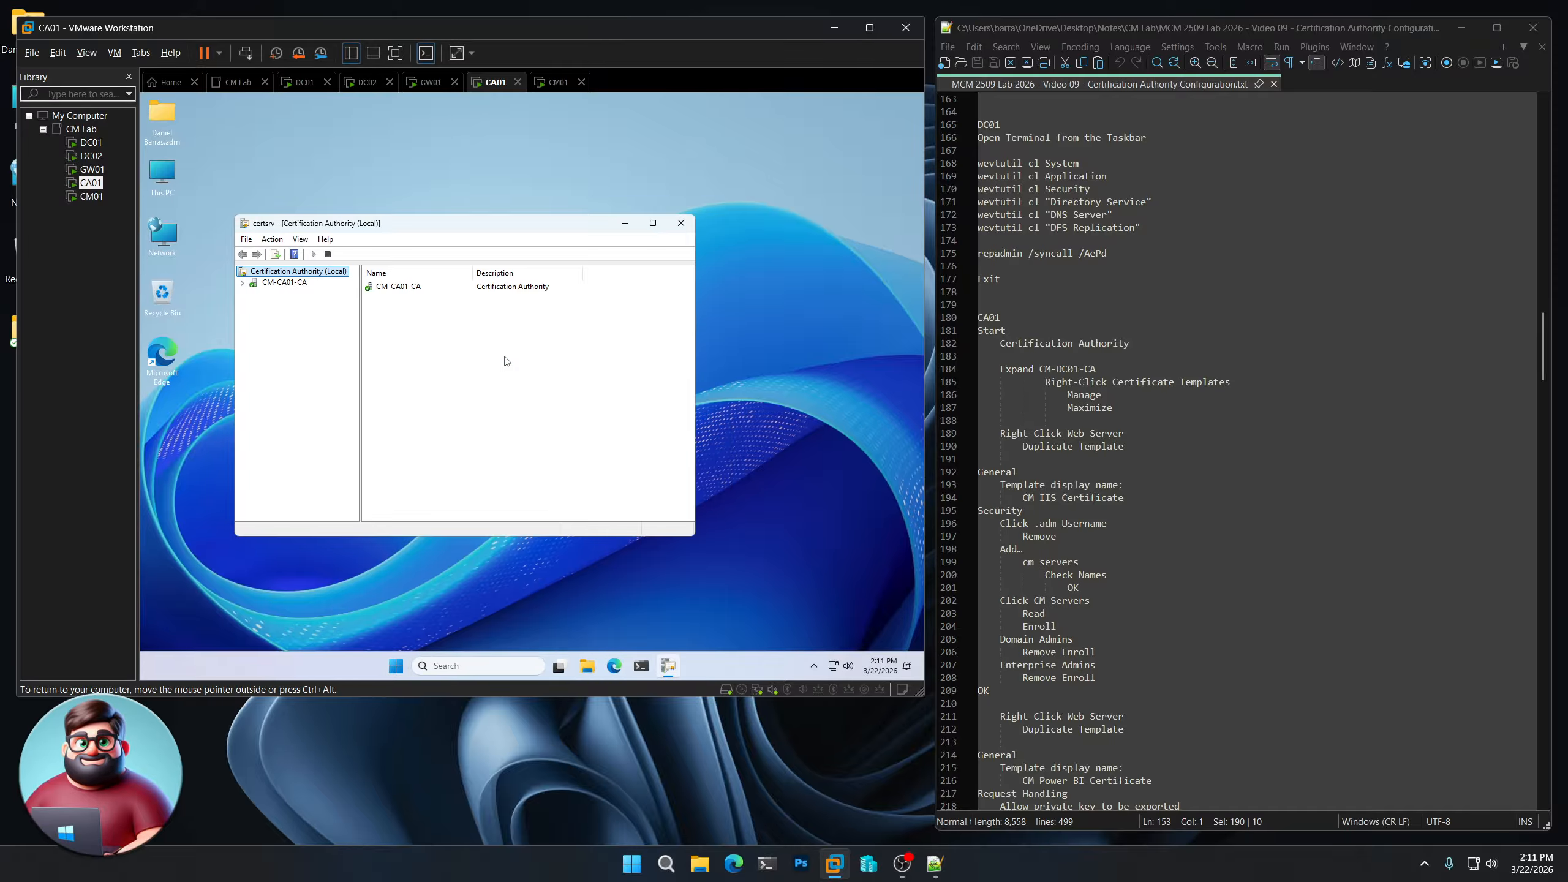
click(243, 283)
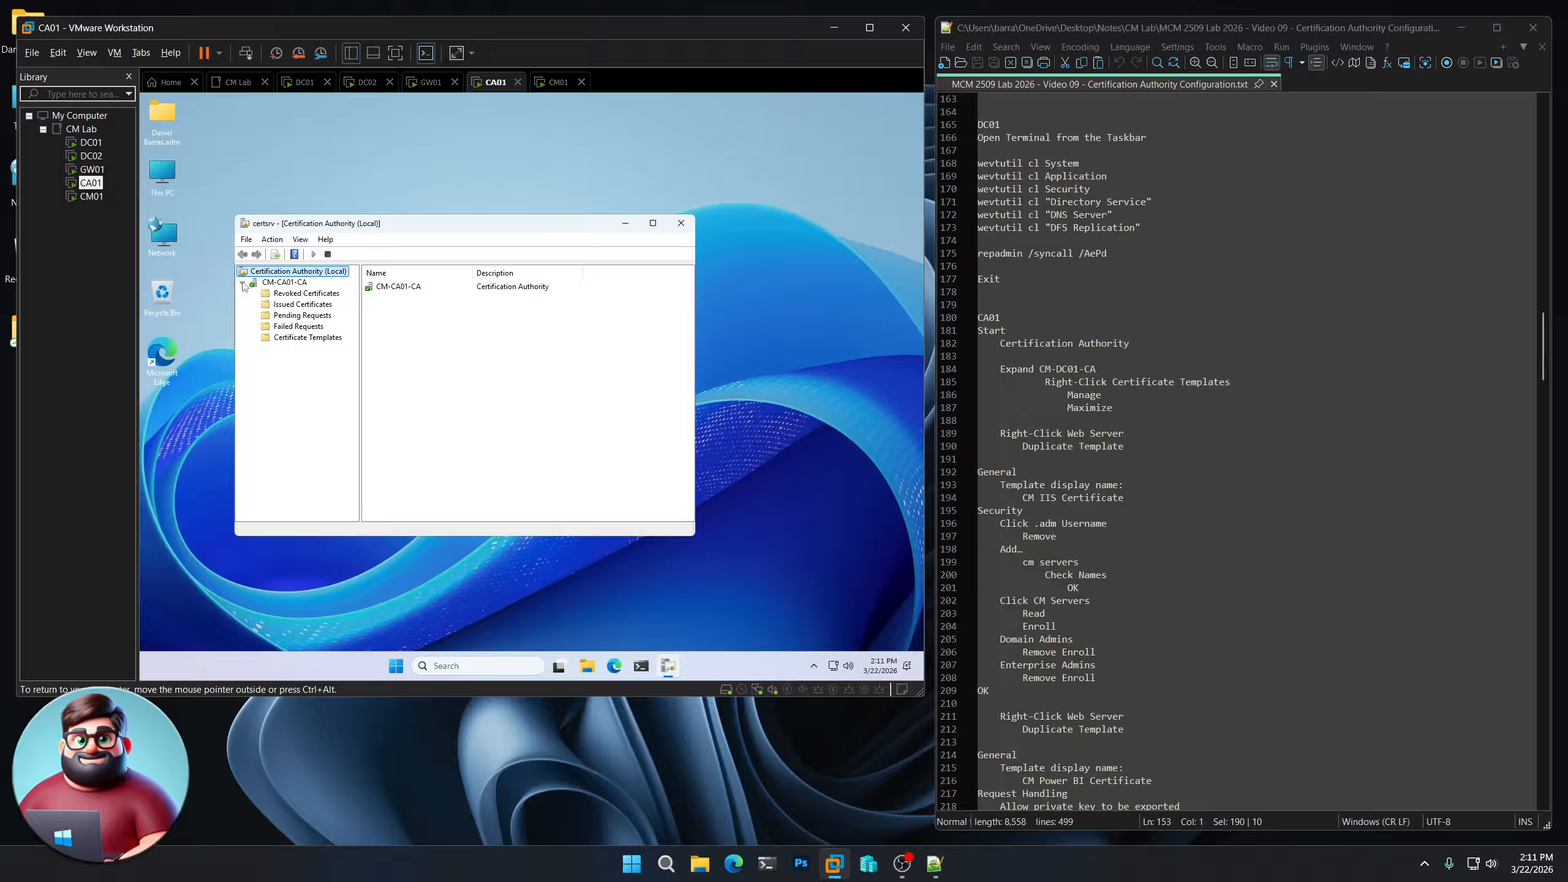
click(316, 340)
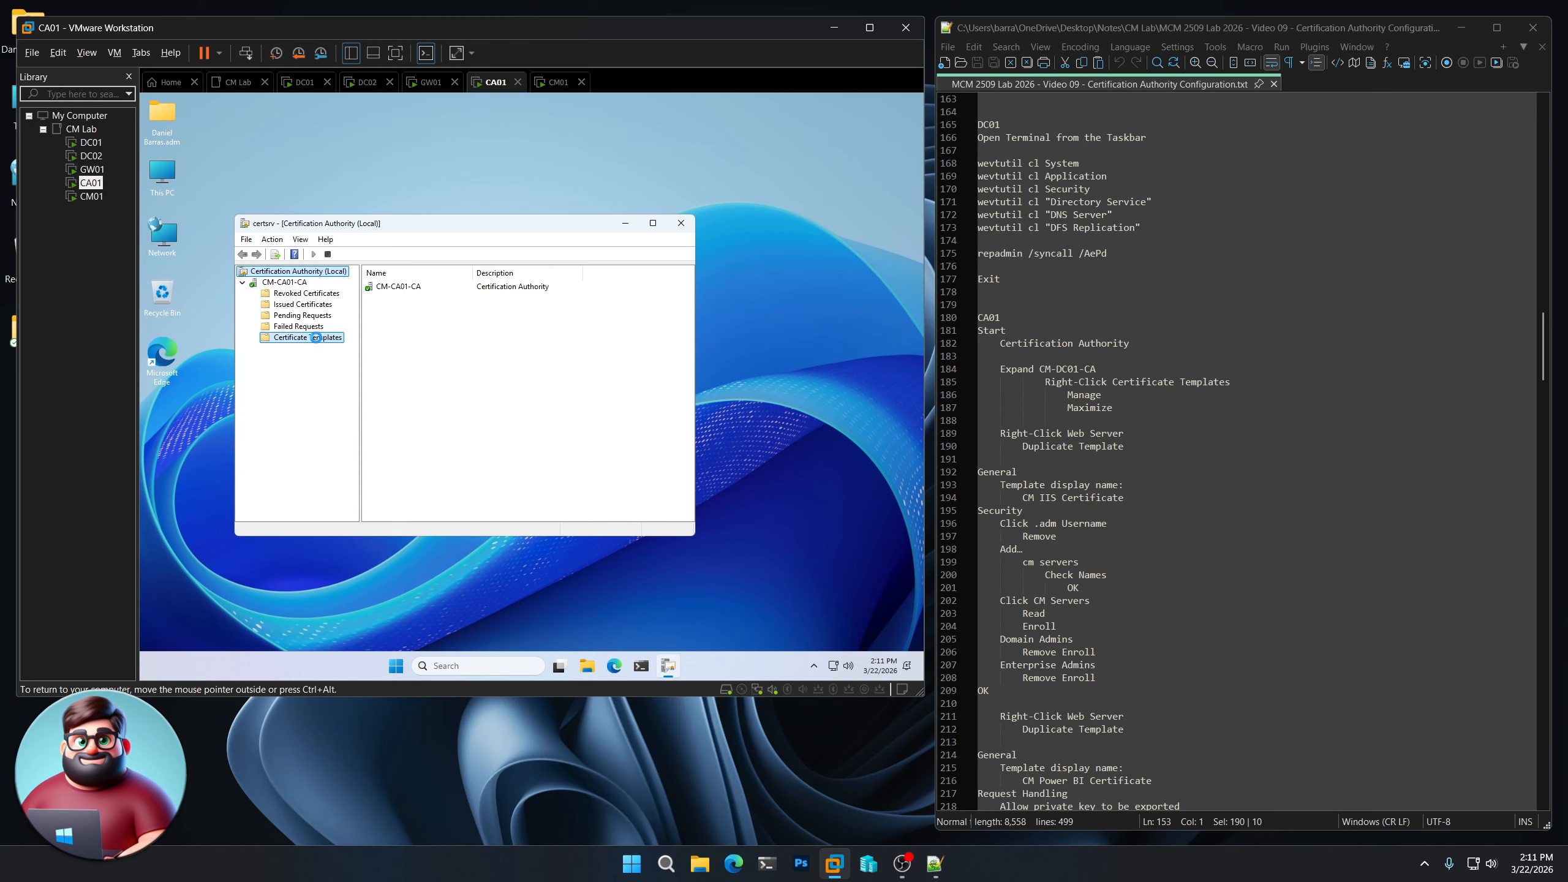
- Open the Certificate Templates Console via Manage and maximize it to fill the screen
right_click(316, 341)
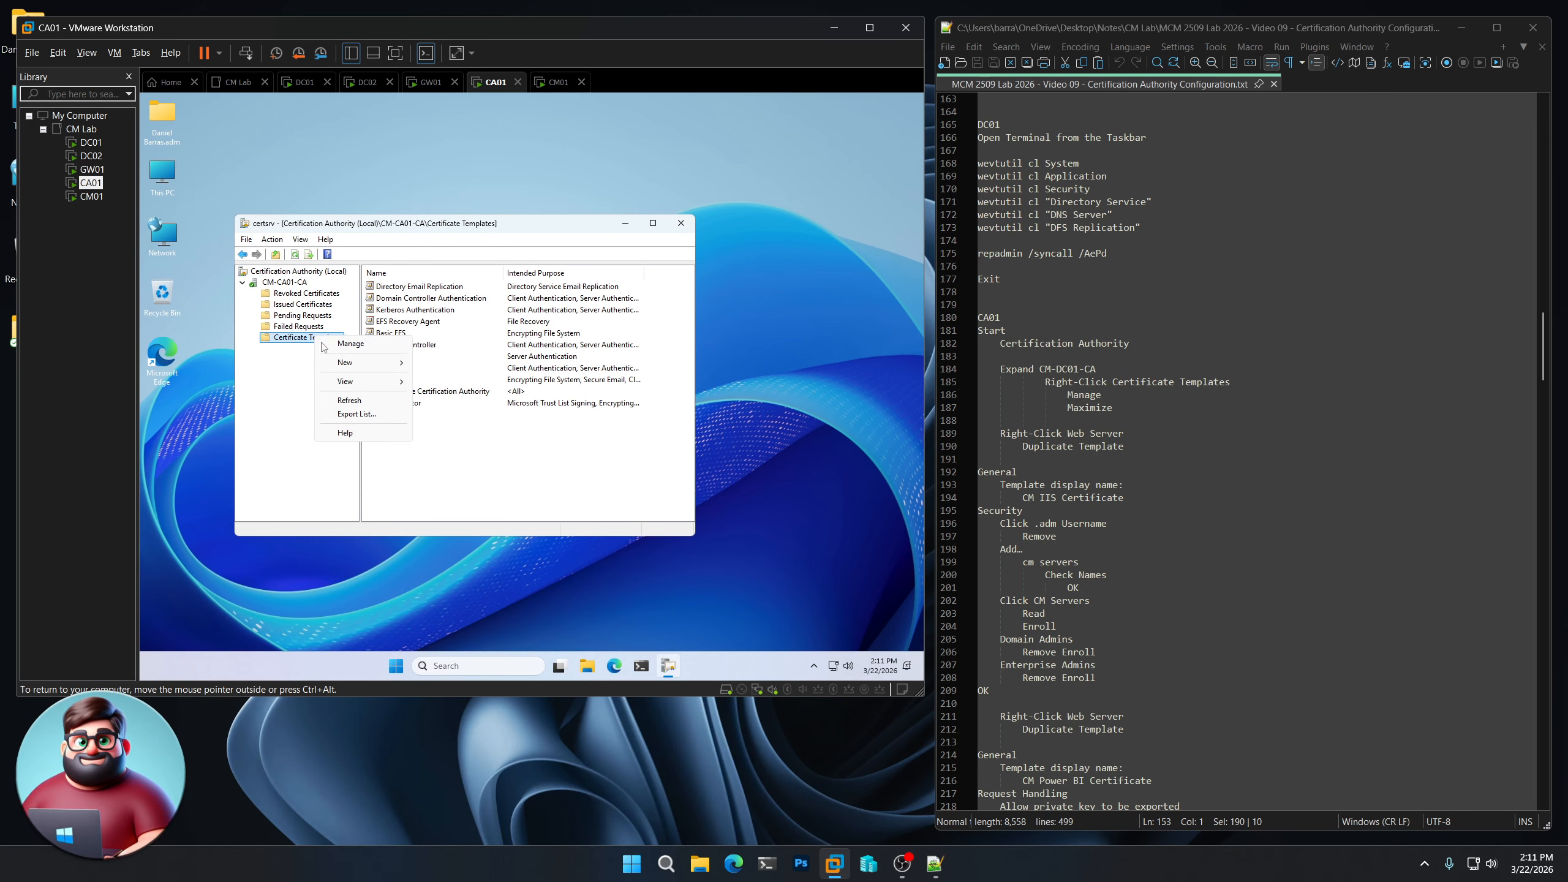
click(348, 343)
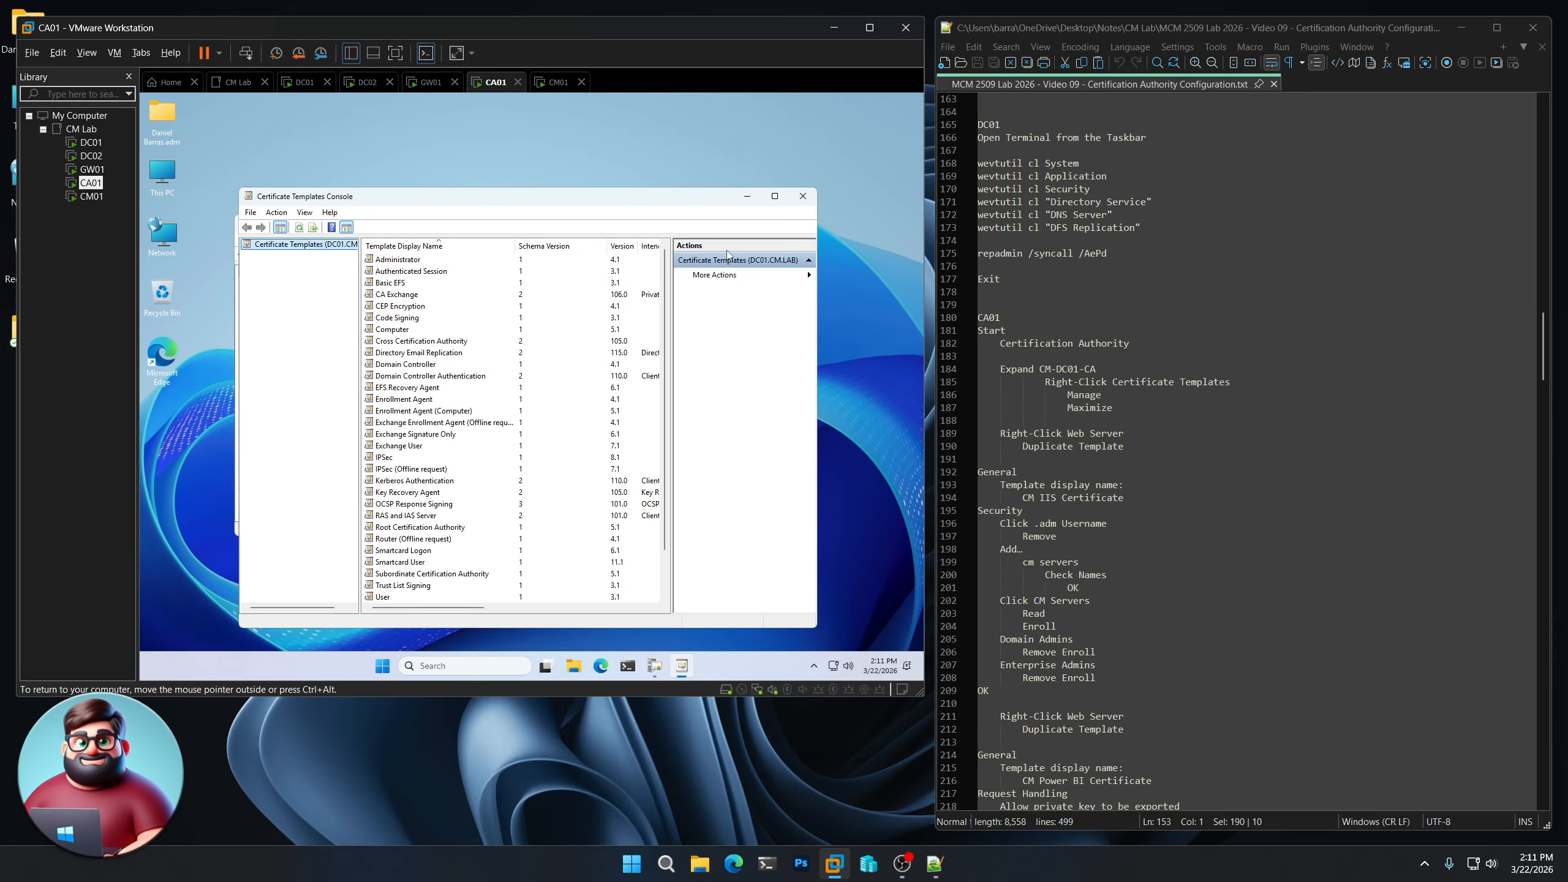
click(774, 196)
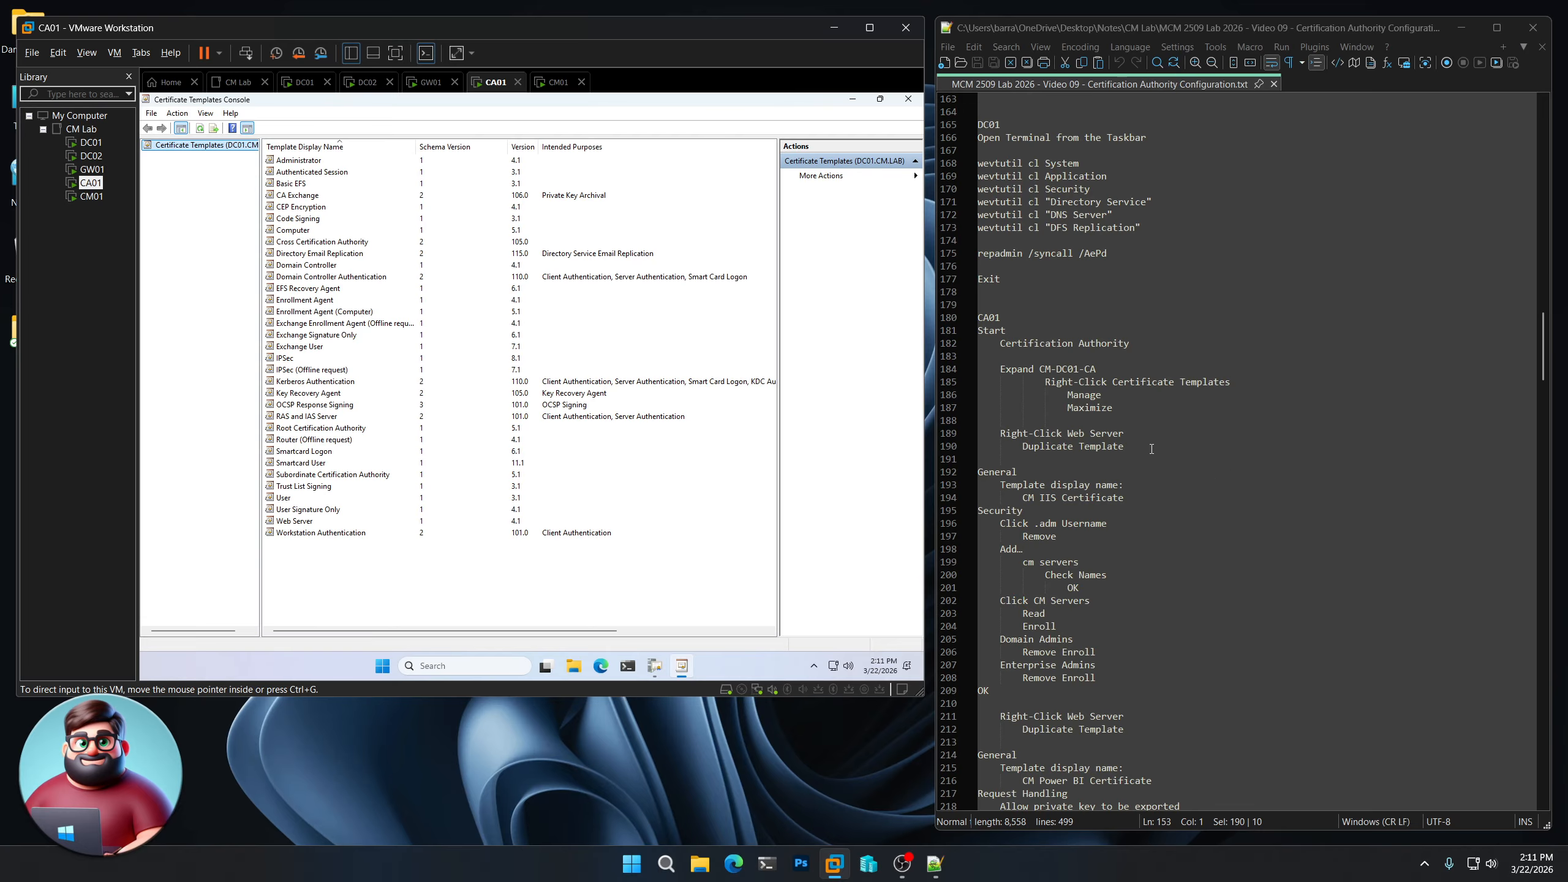
drag(1151, 449, 969, 433)
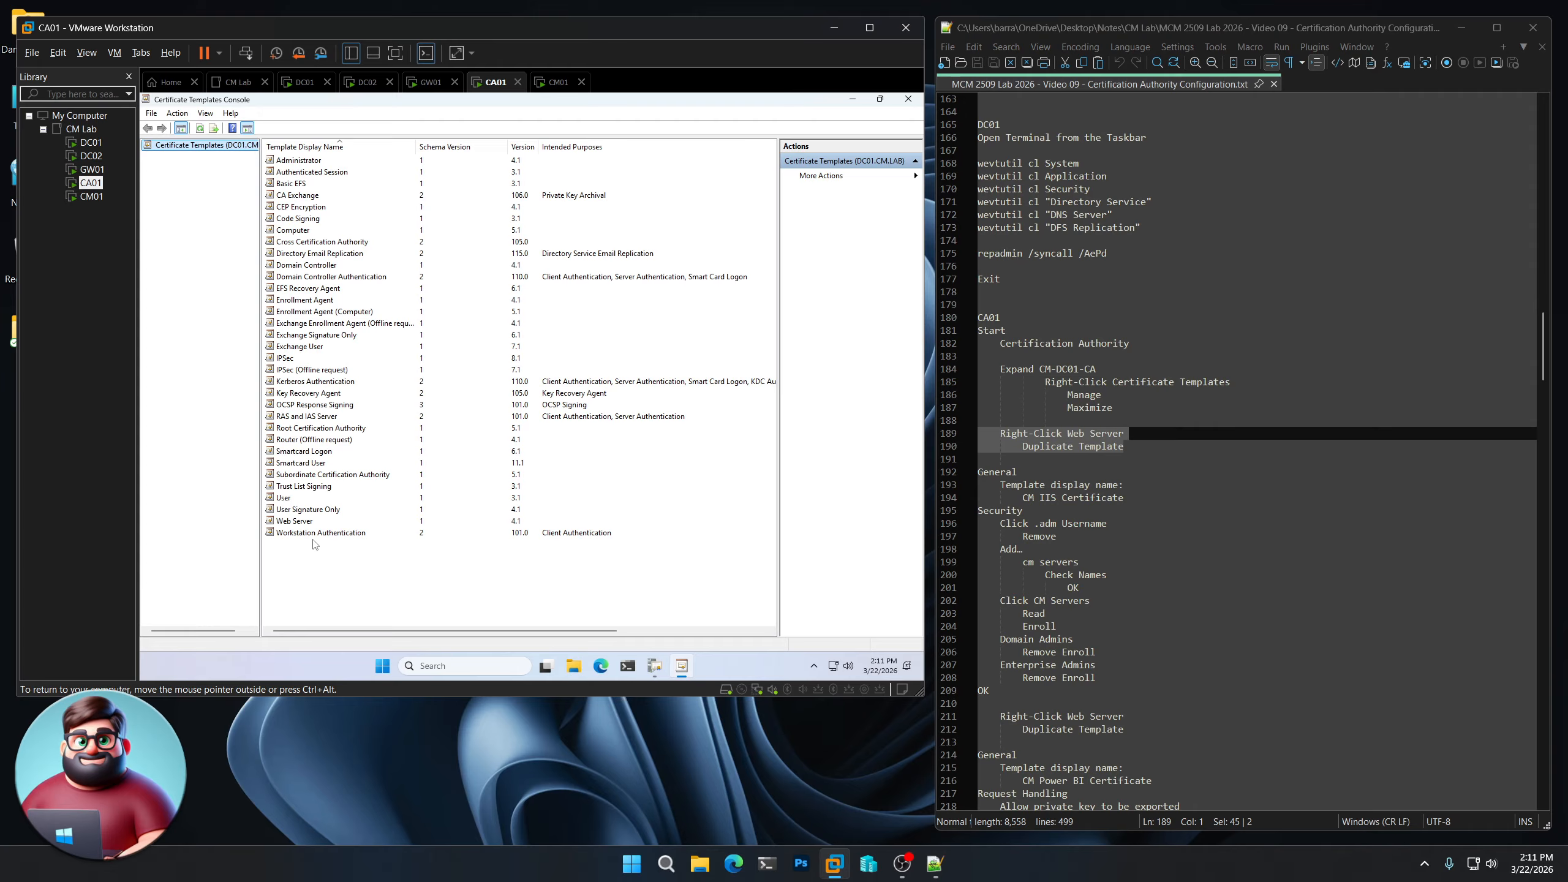
right_click(300, 524)
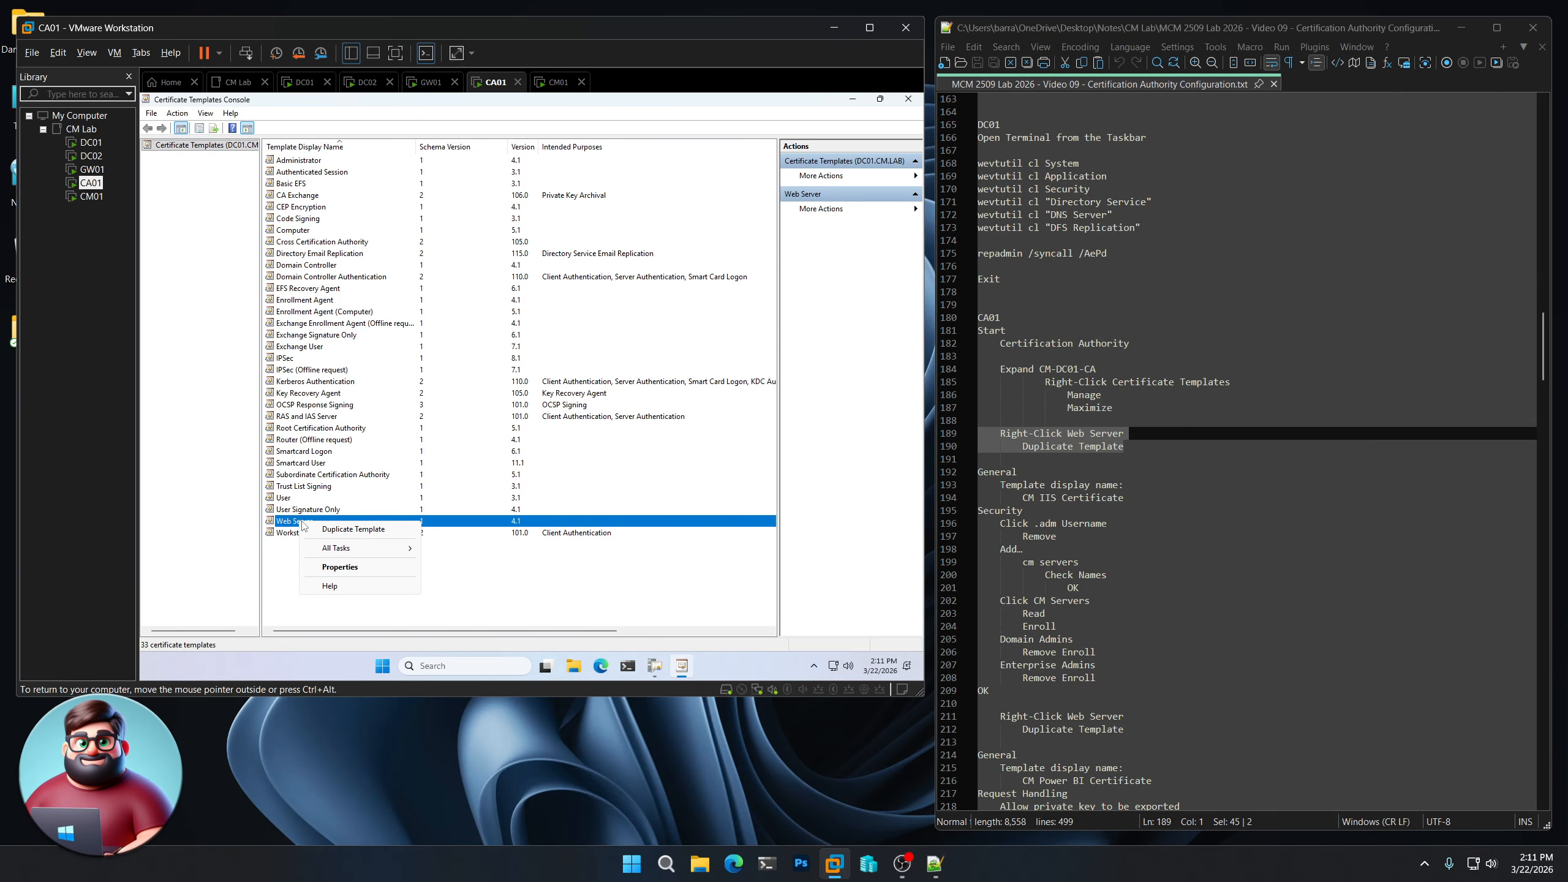
- Duplicate the Web Server template and paste 'CM IIS Certificate' as its display name
click(328, 531)
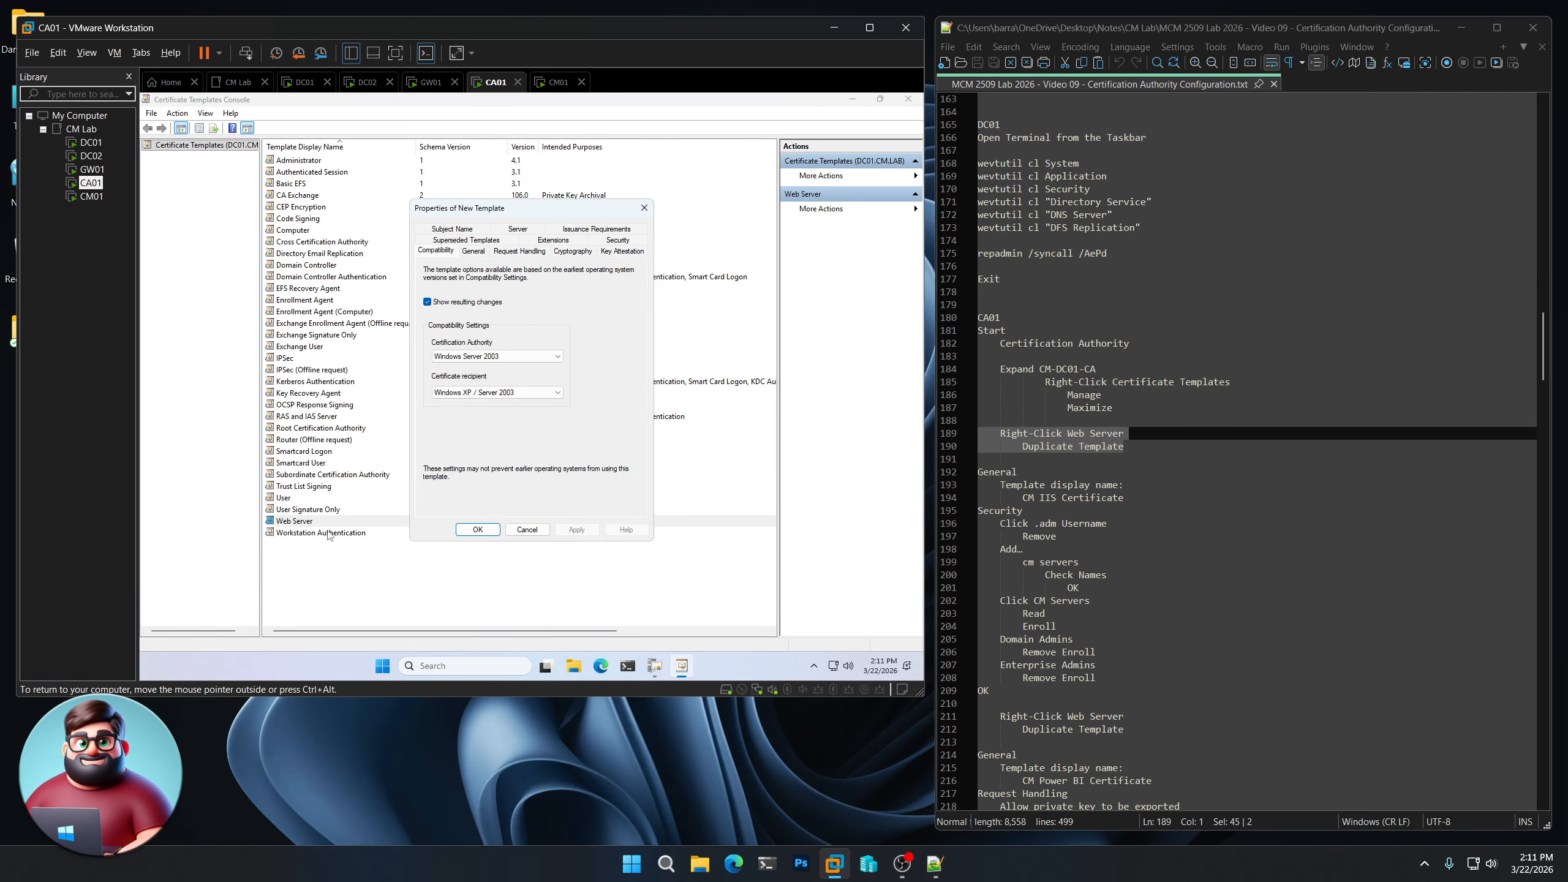
click(473, 250)
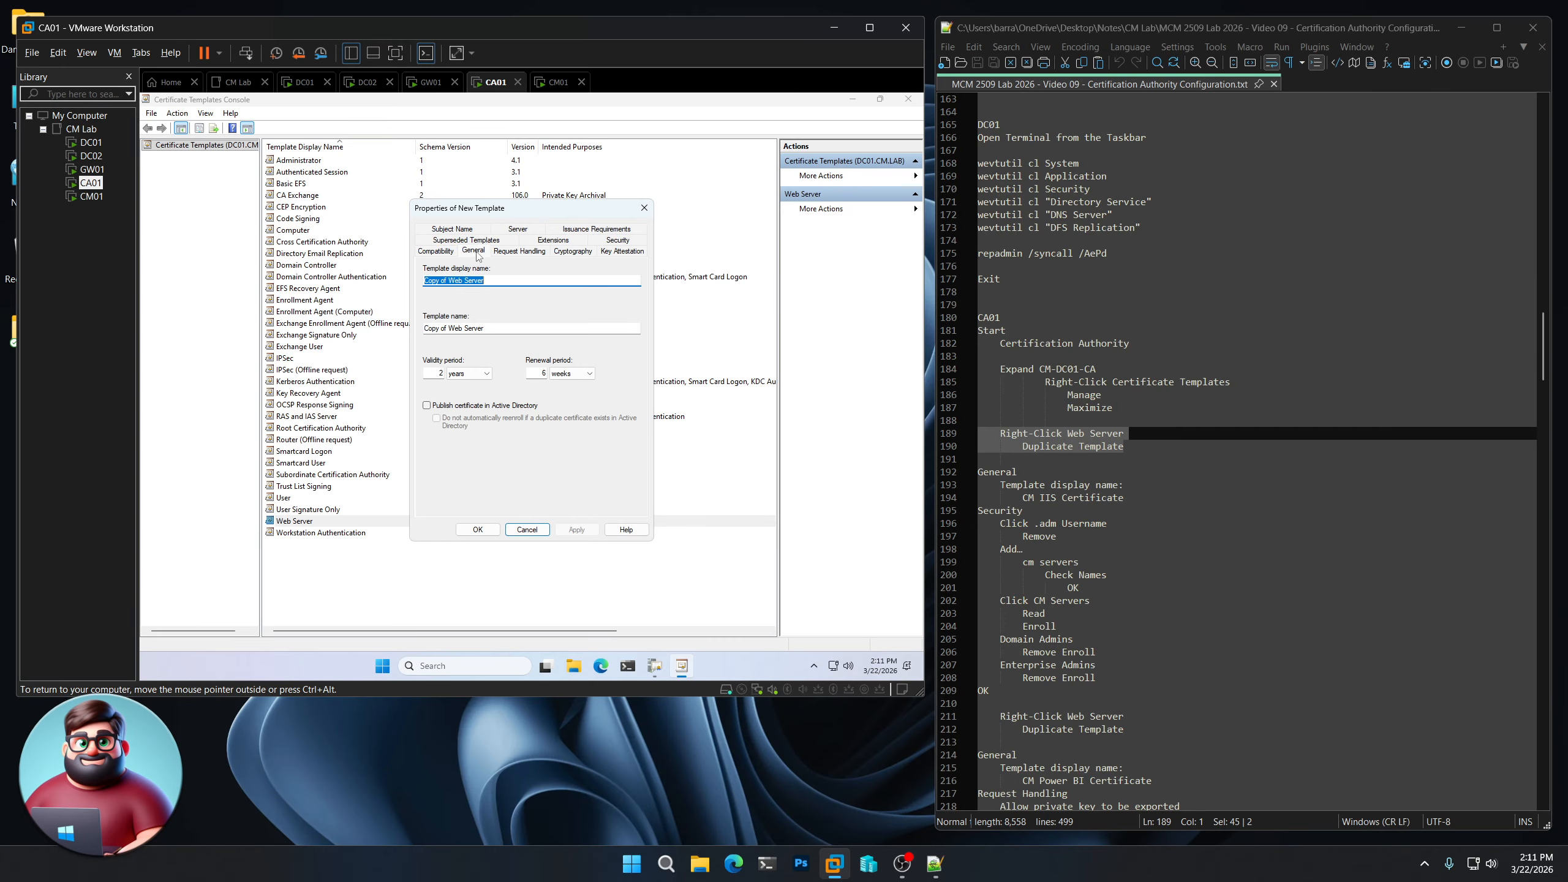
drag(1123, 500, 1023, 498)
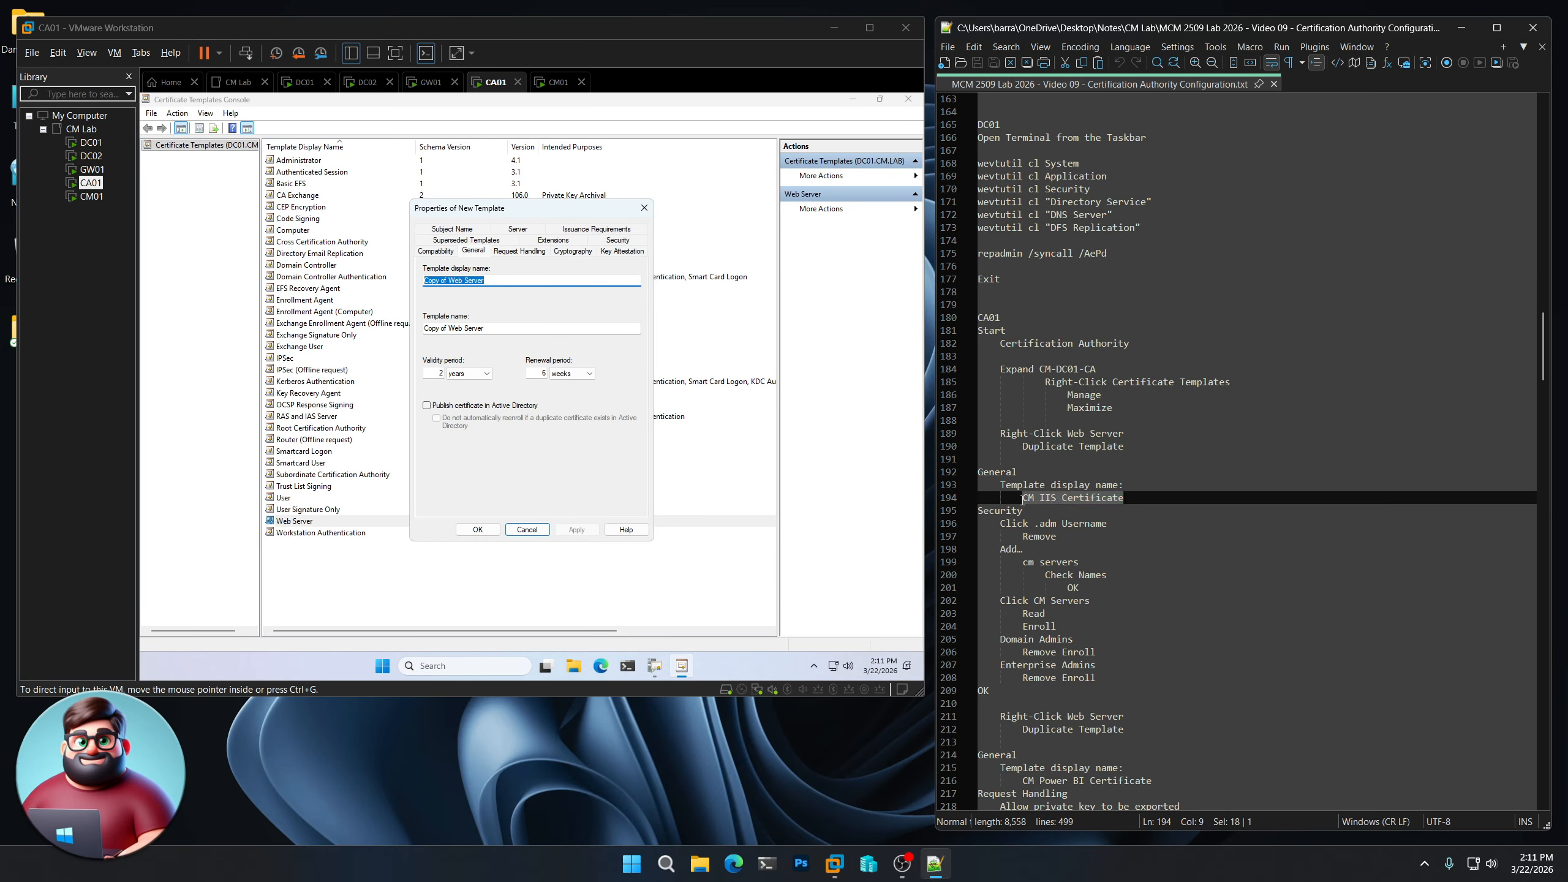
right_click(1054, 498)
click(1103, 522)
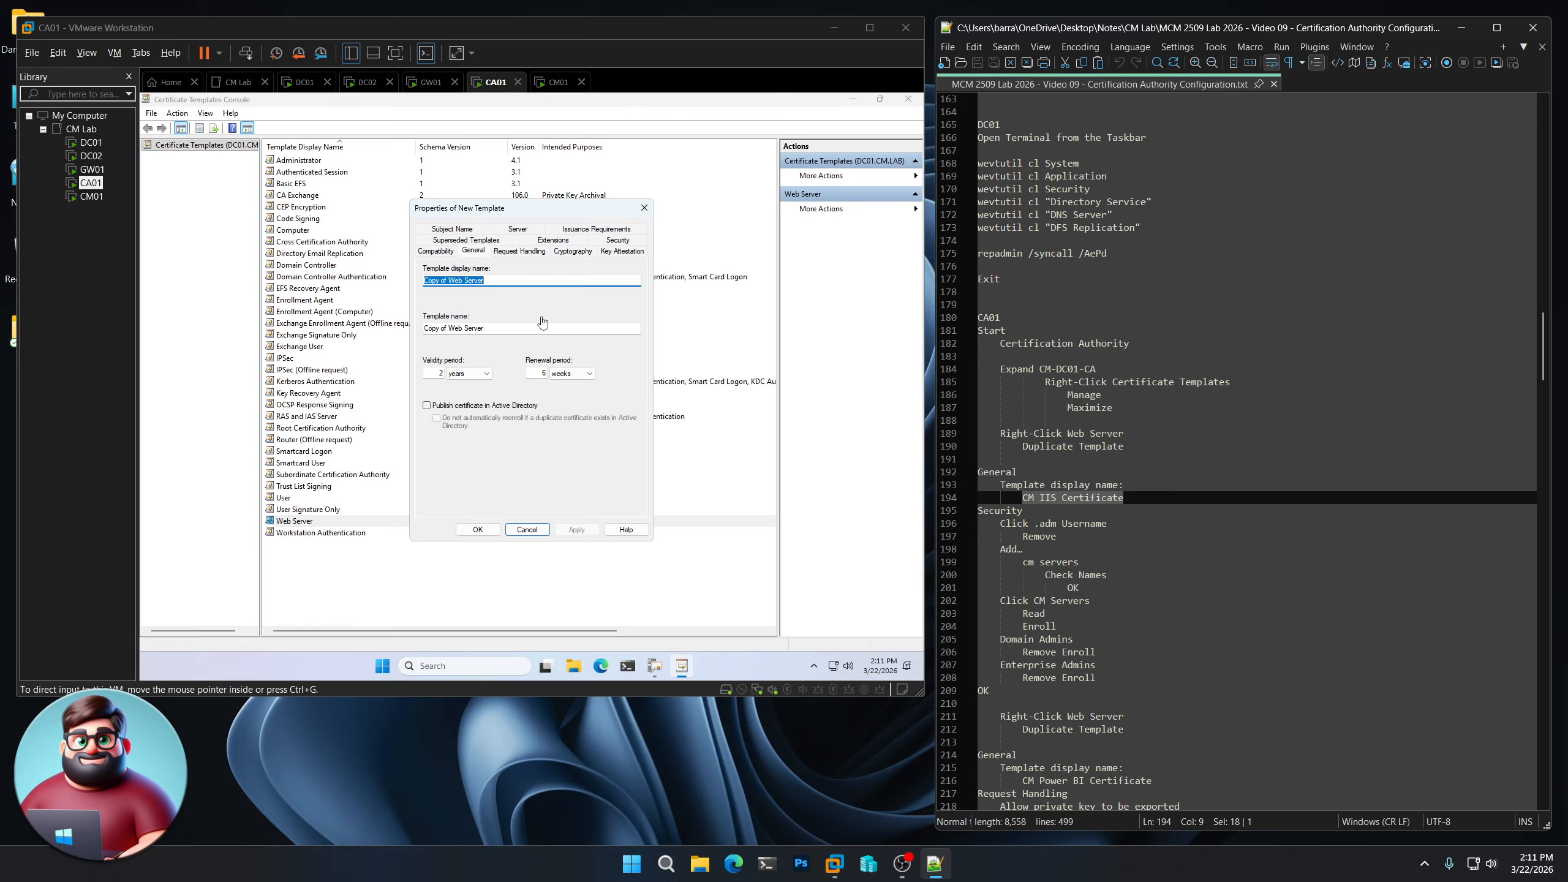
click(529, 266)
key(ctrl+v)
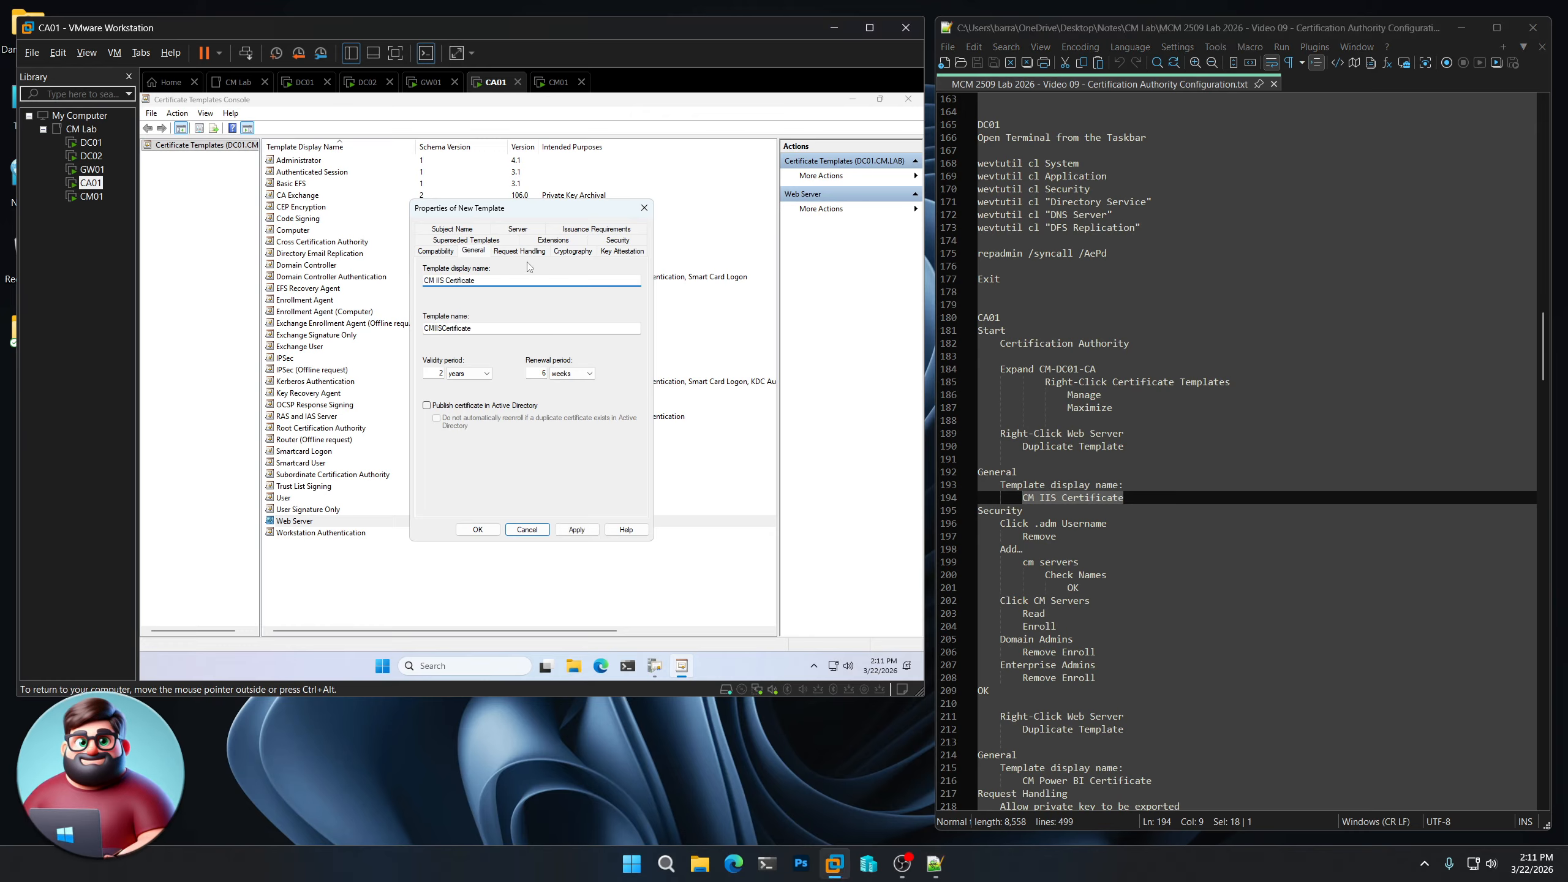
- In Security, remove the admin user and add CM Servers with Enroll allowed
click(616, 241)
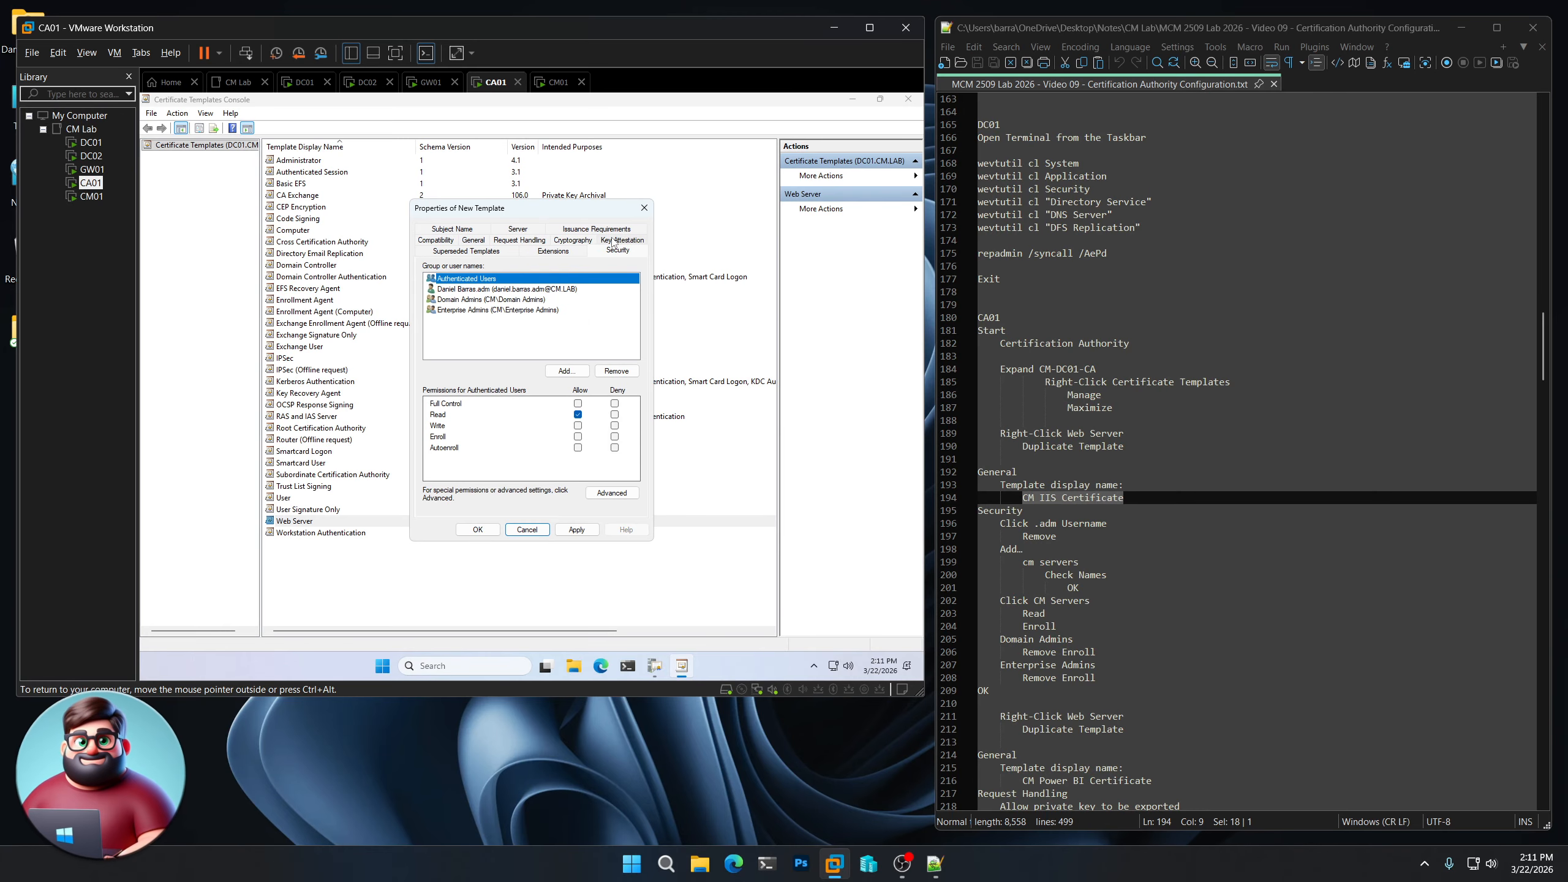
click(487, 290)
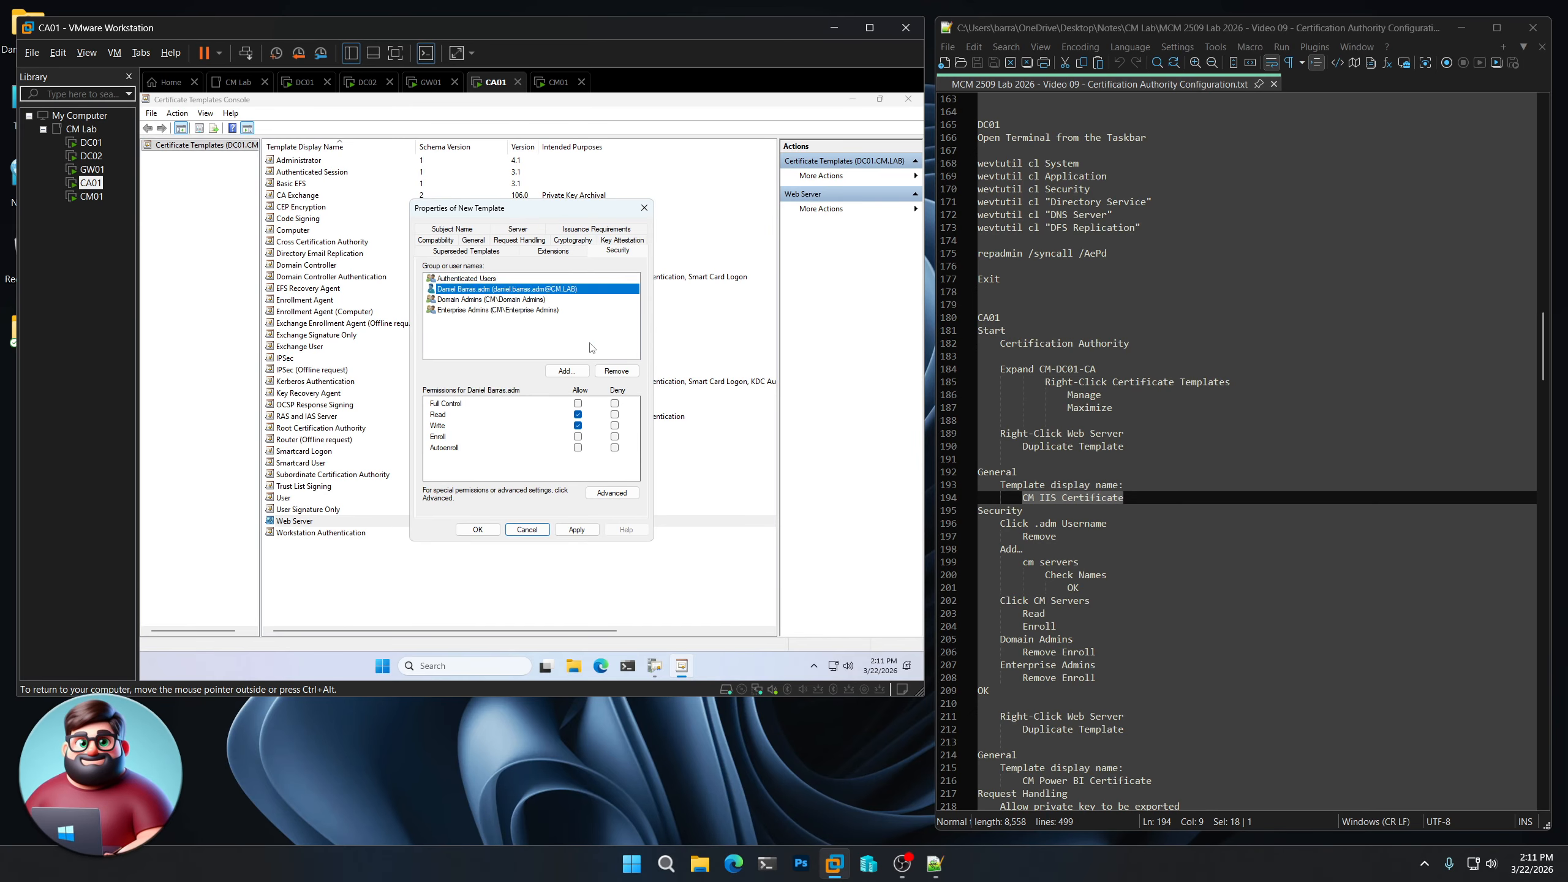
click(613, 370)
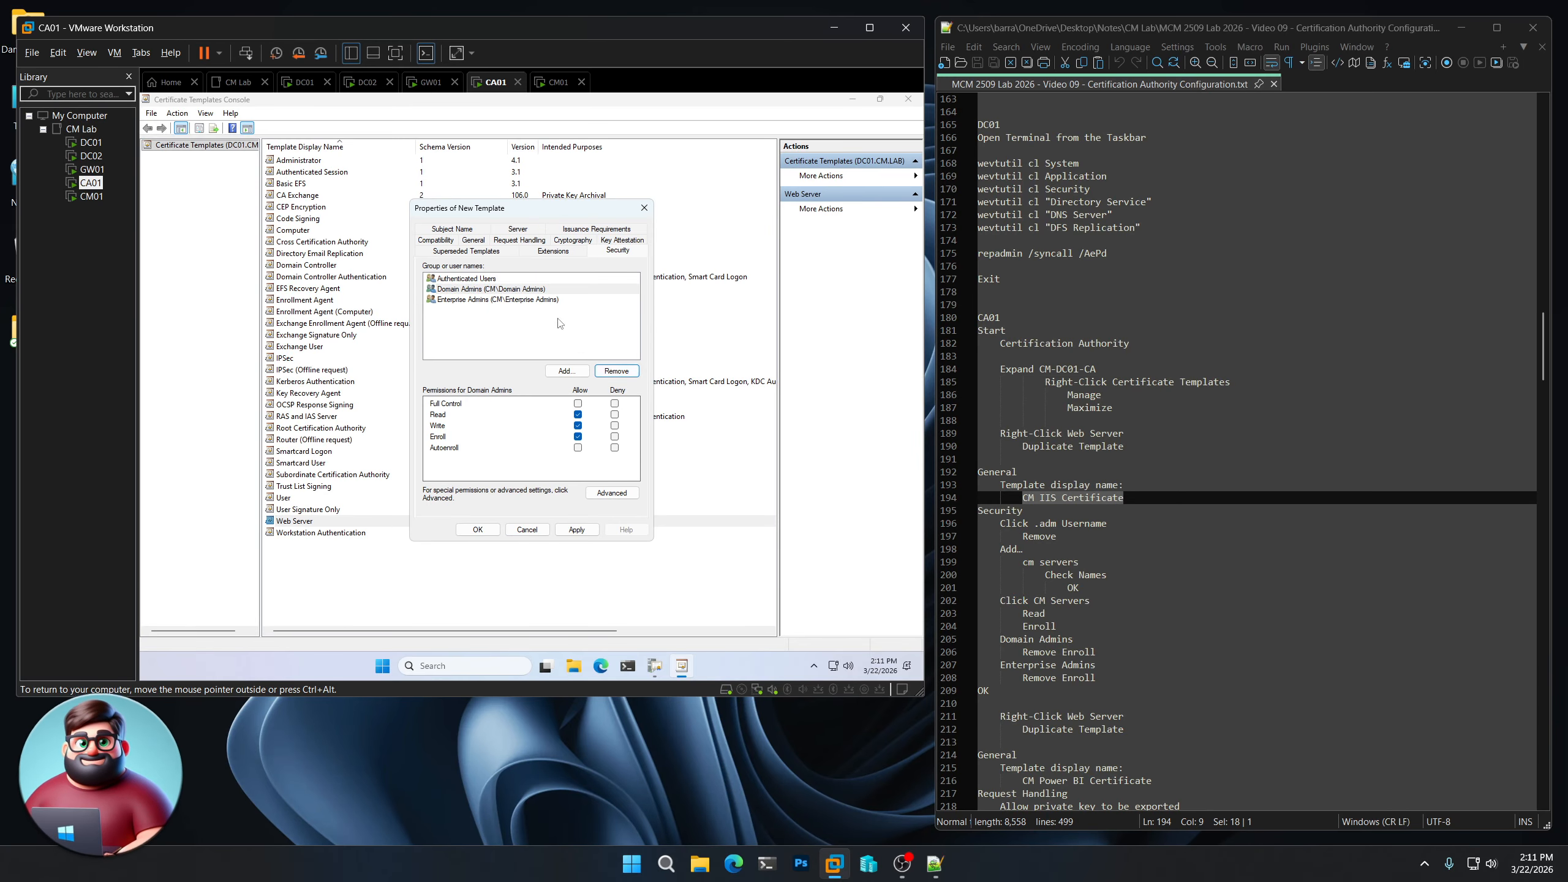
click(568, 371)
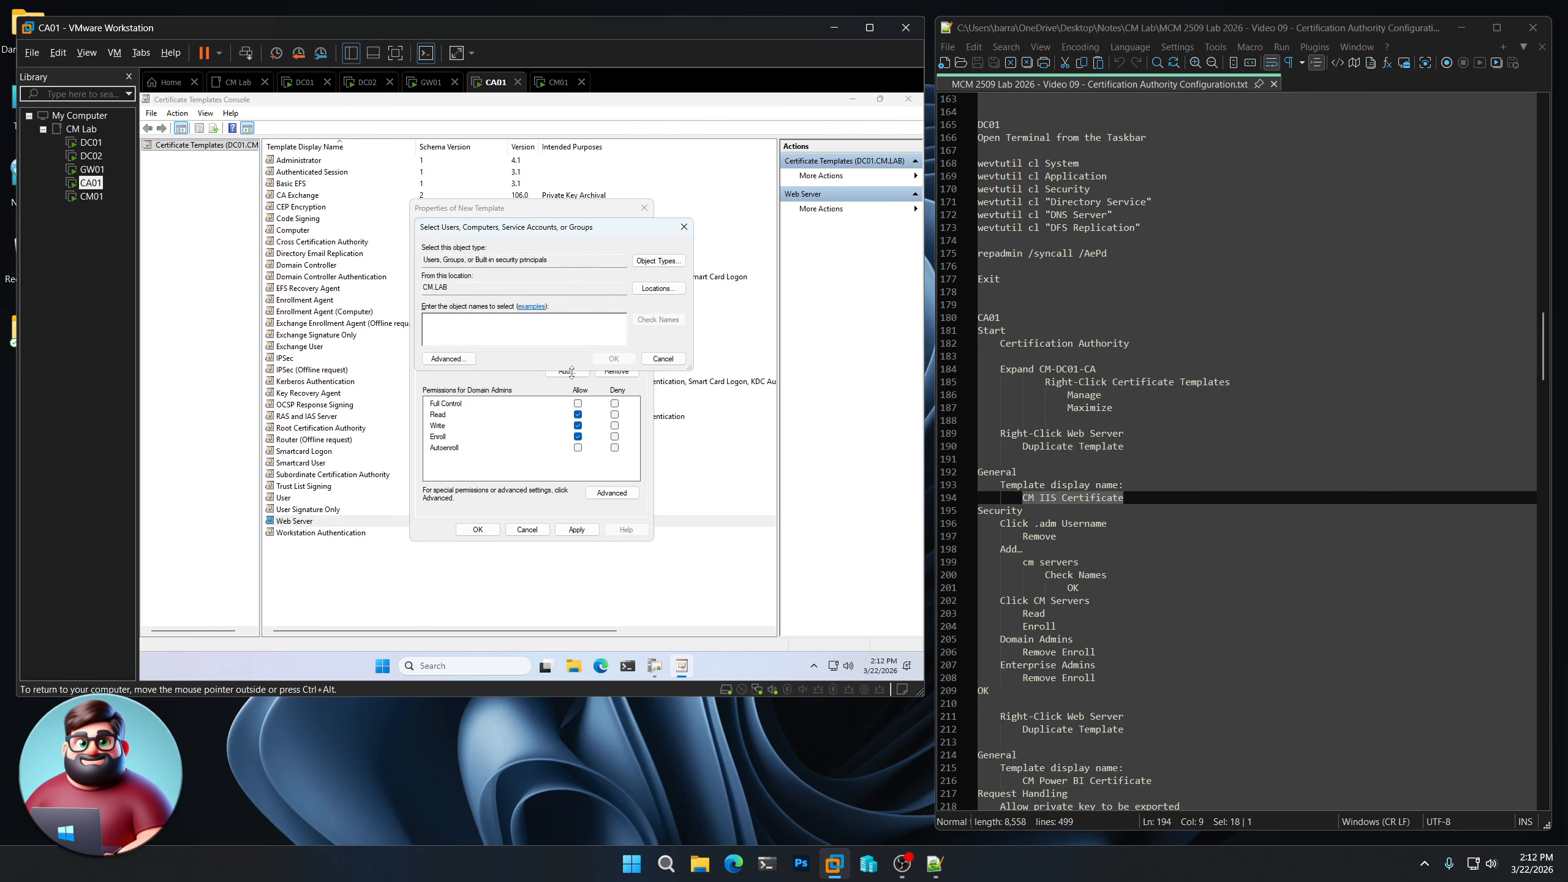
text(cm servers)
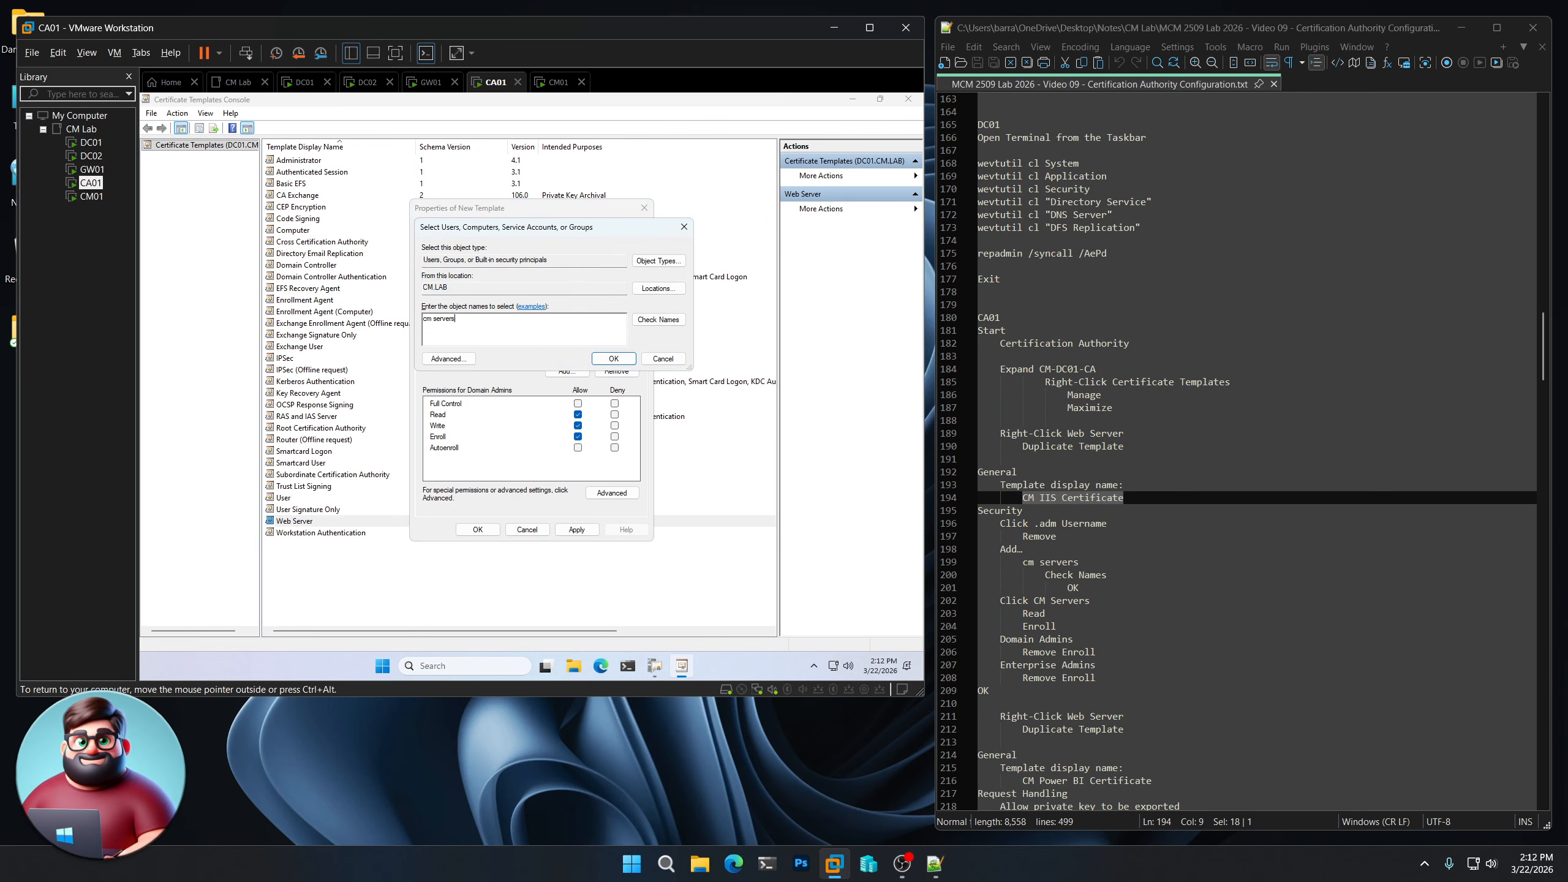
click(634, 323)
click(609, 359)
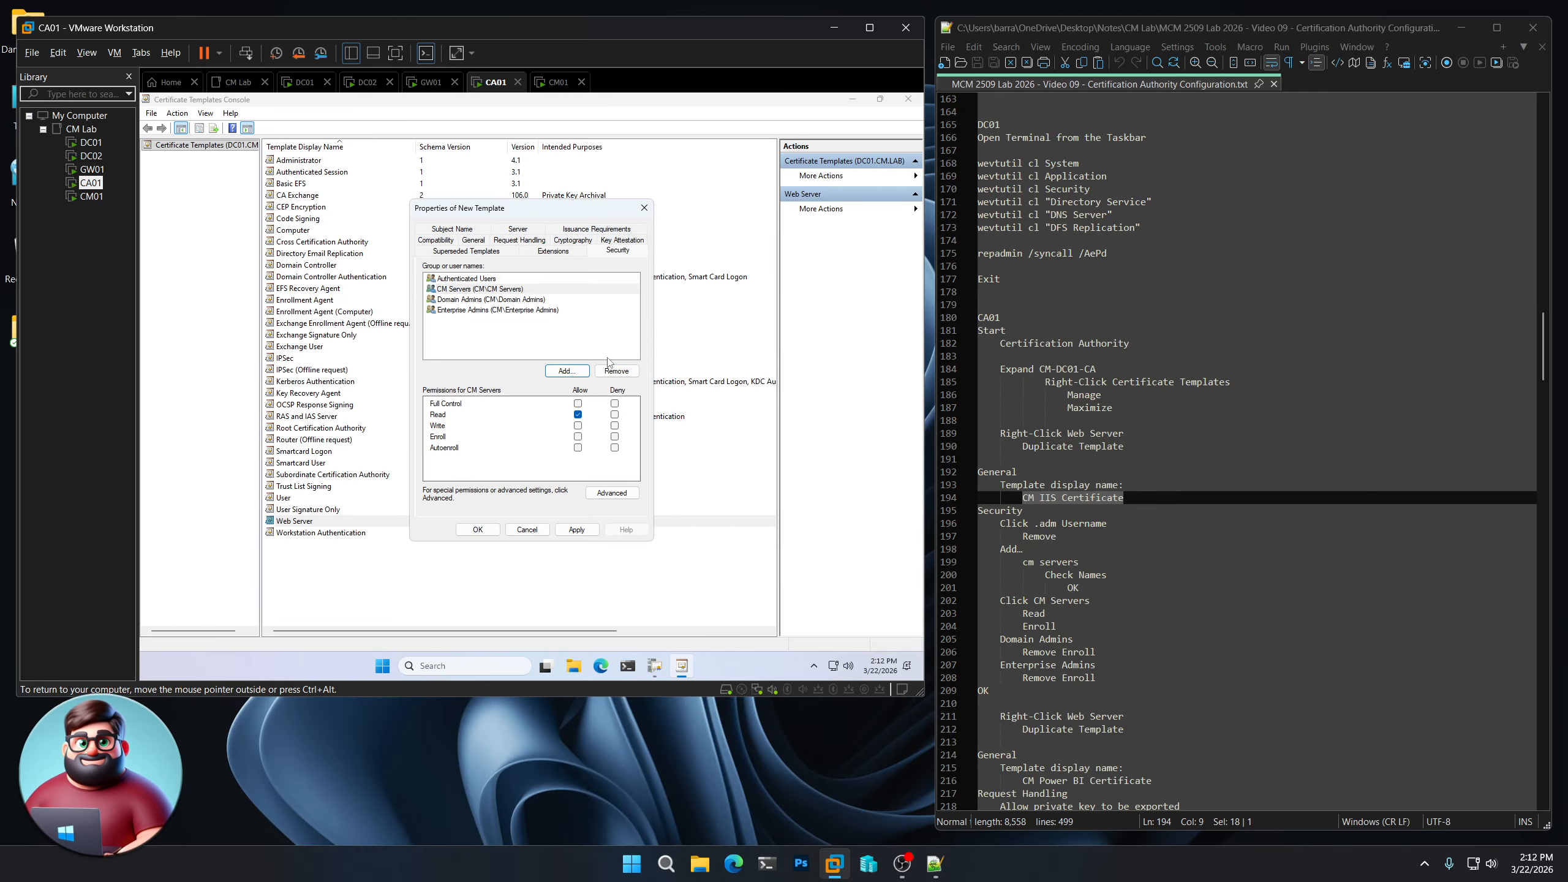
scroll(1173, 494, down, 4)
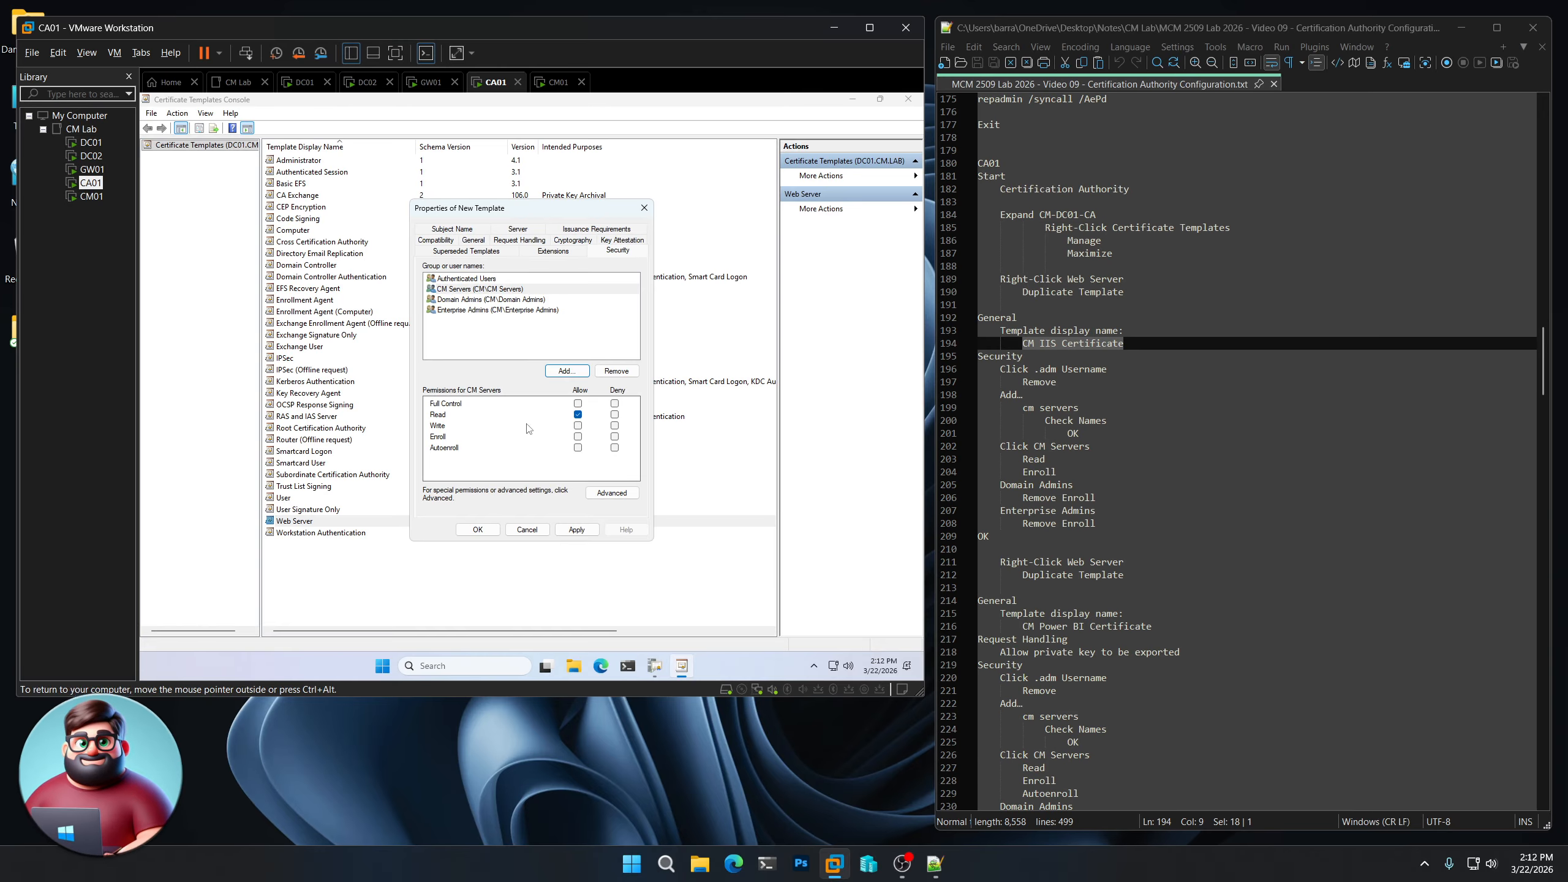
click(578, 437)
- Clear Enroll for Domain Admins and Enterprise Admins, then save the CM IIS Certificate template
click(480, 300)
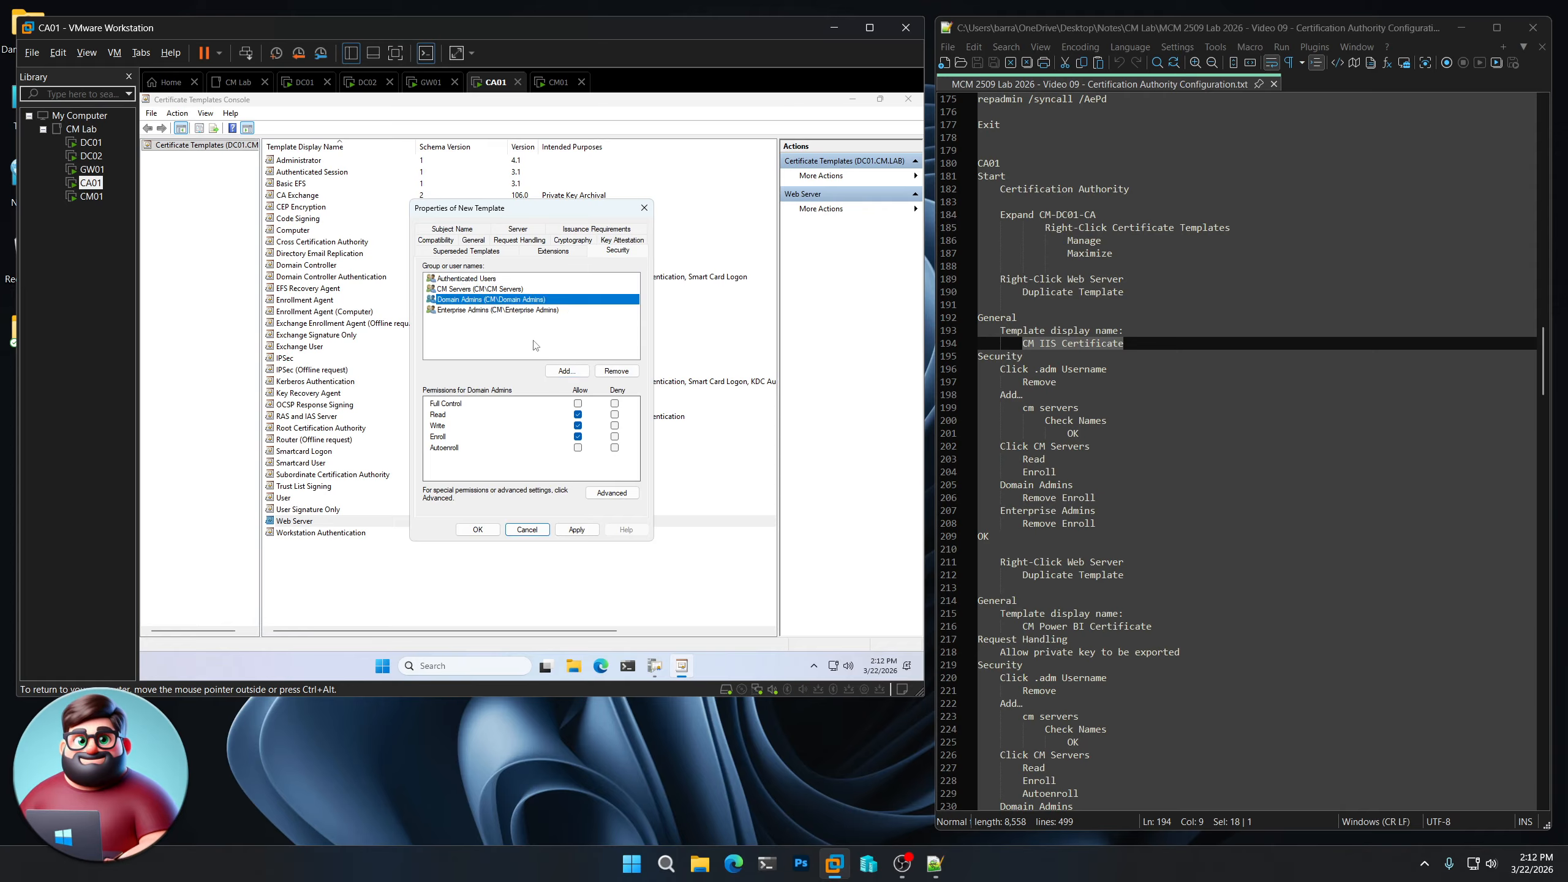
click(578, 436)
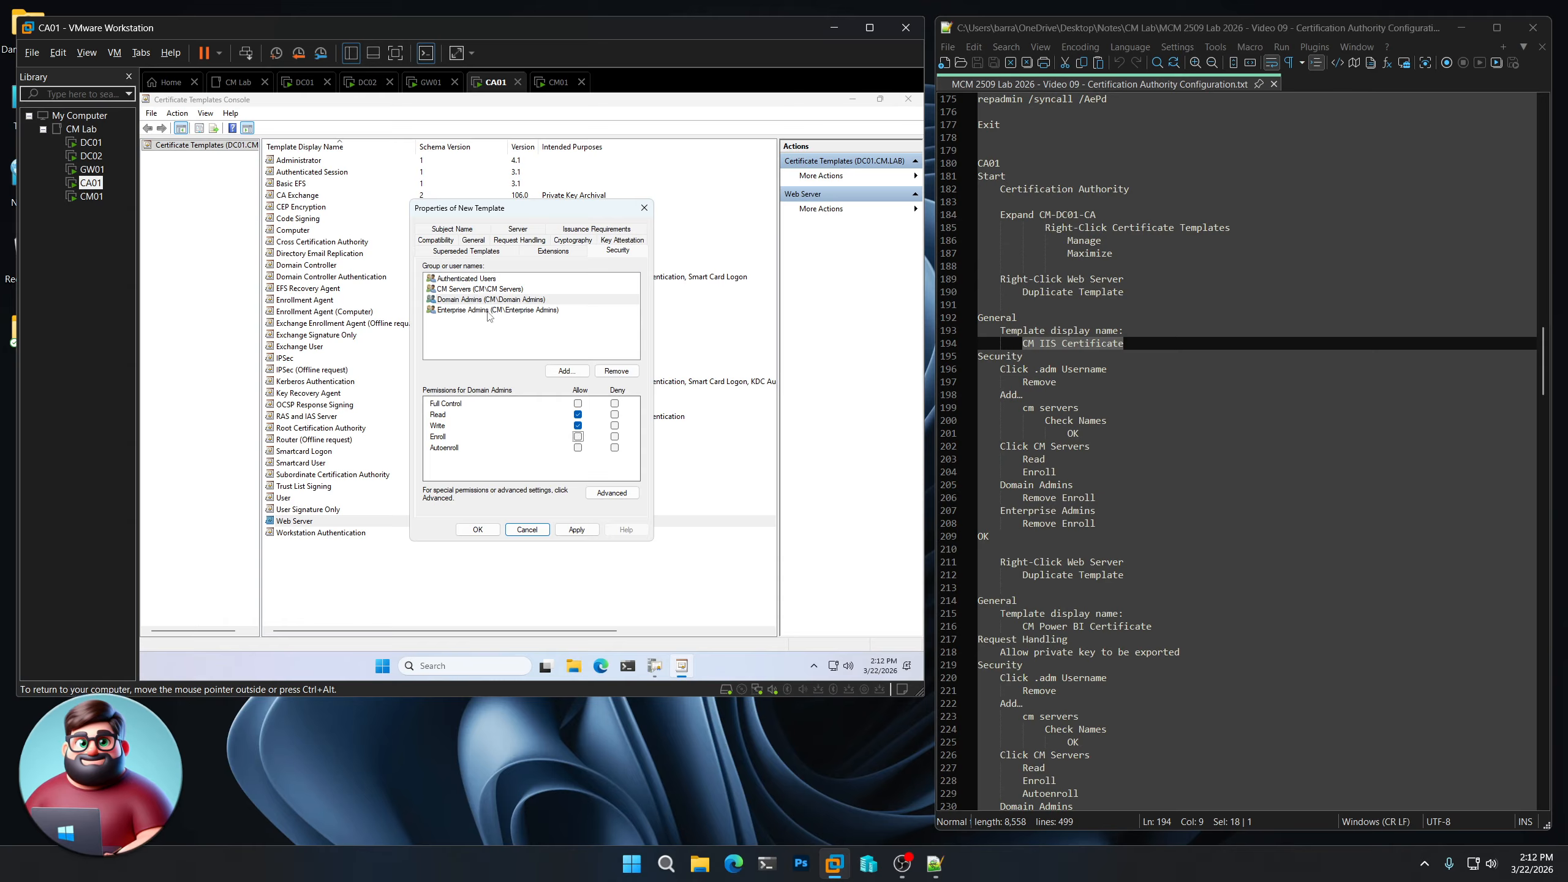
click(489, 311)
click(577, 437)
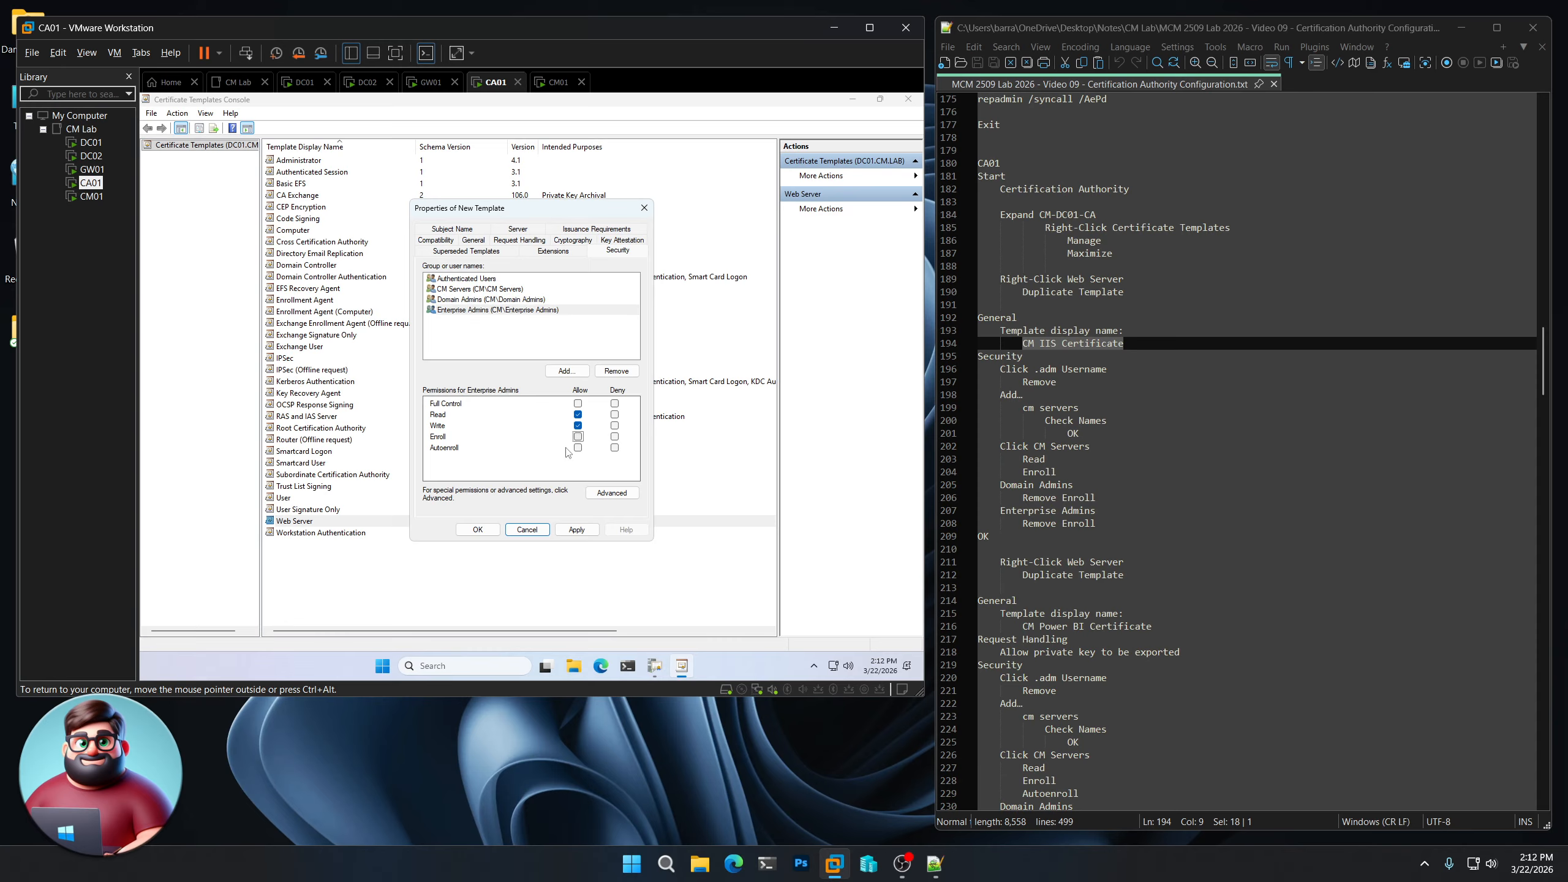
click(479, 529)
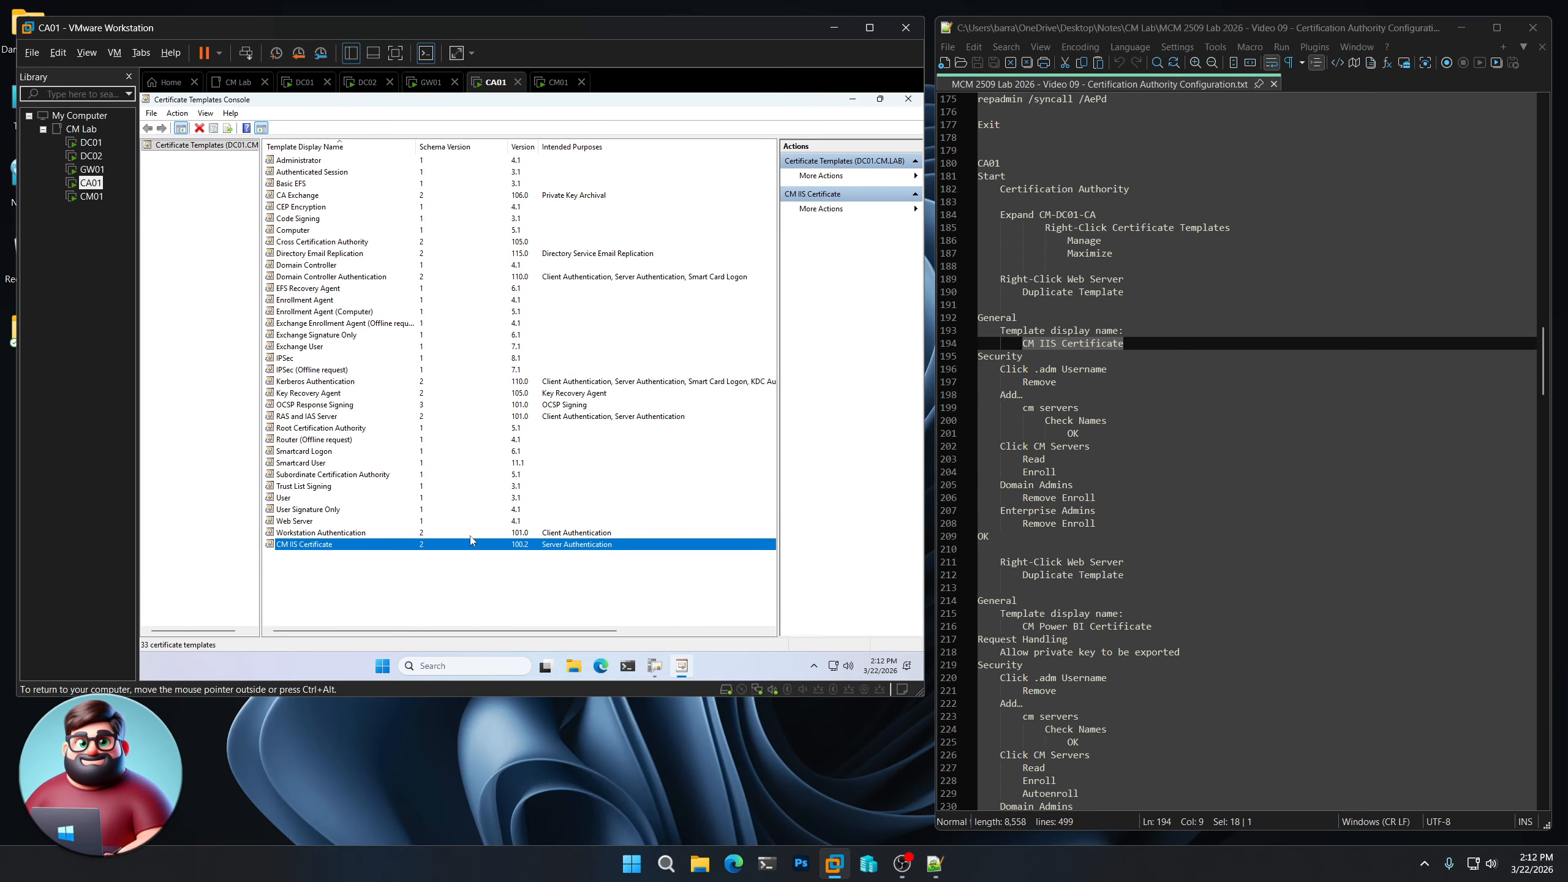
- Duplicate the Web Server template again, pasting 'CM Power BI Certificate' as the display name
click(309, 524)
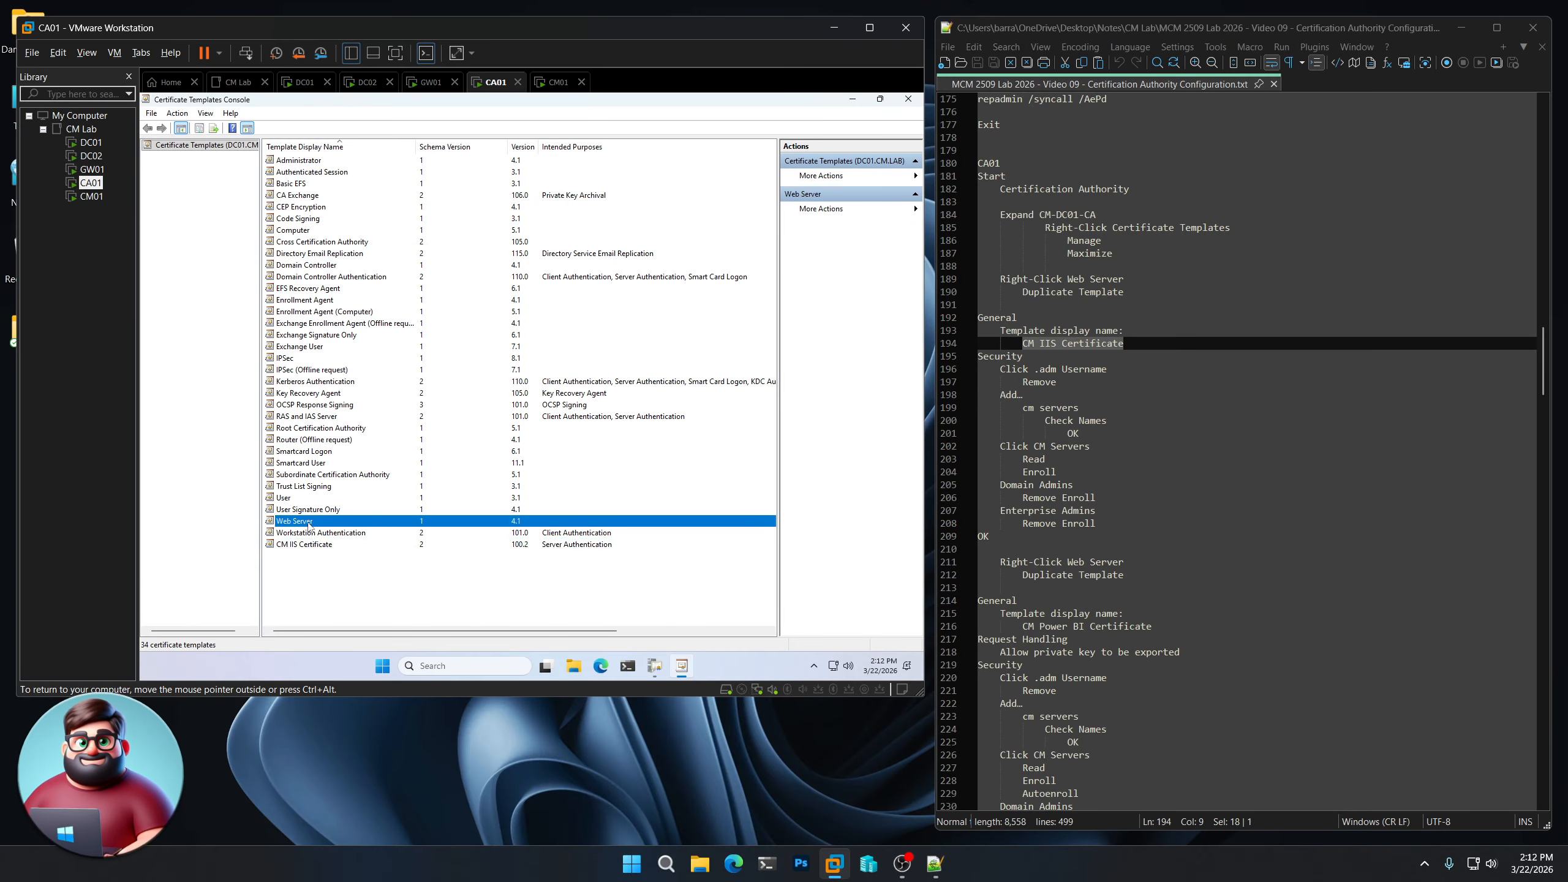
right_click(310, 525)
click(338, 532)
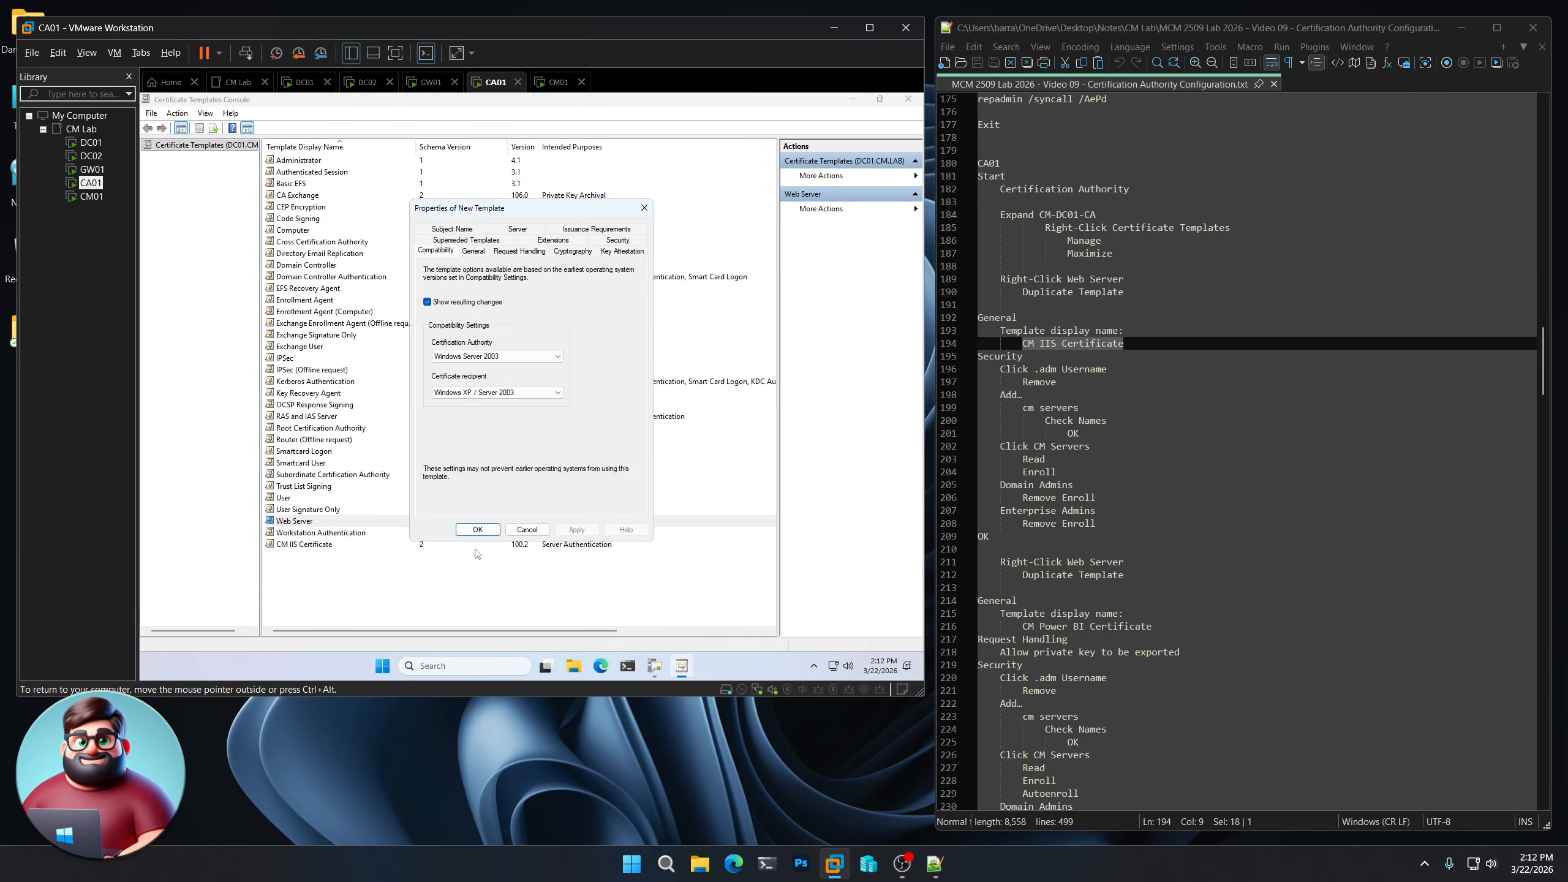
drag(1154, 627, 1022, 626)
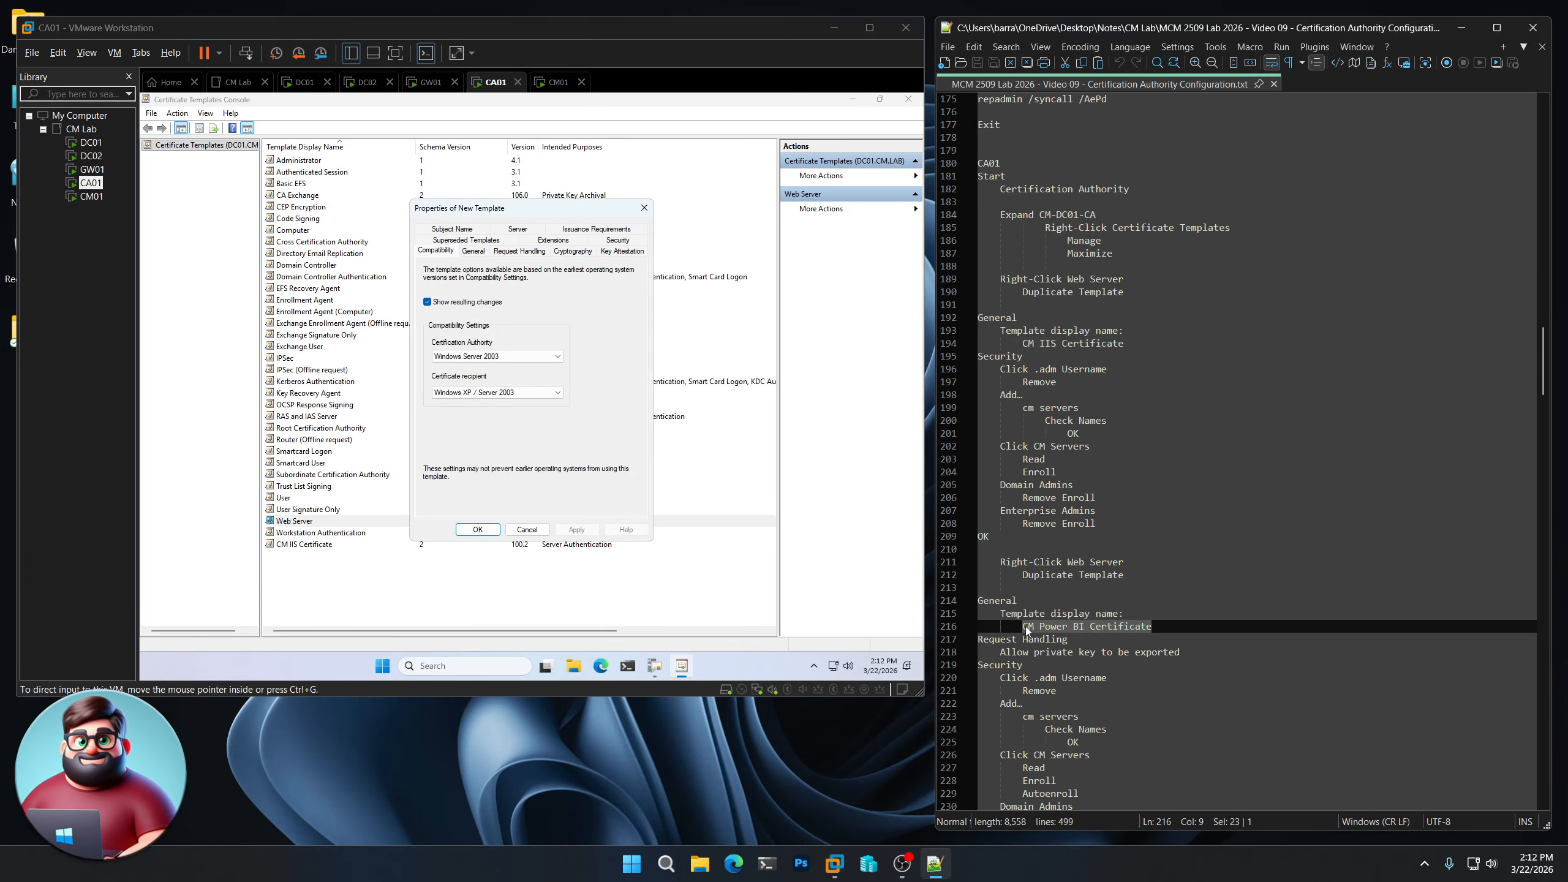
right_click(1056, 627)
click(1109, 313)
click(474, 250)
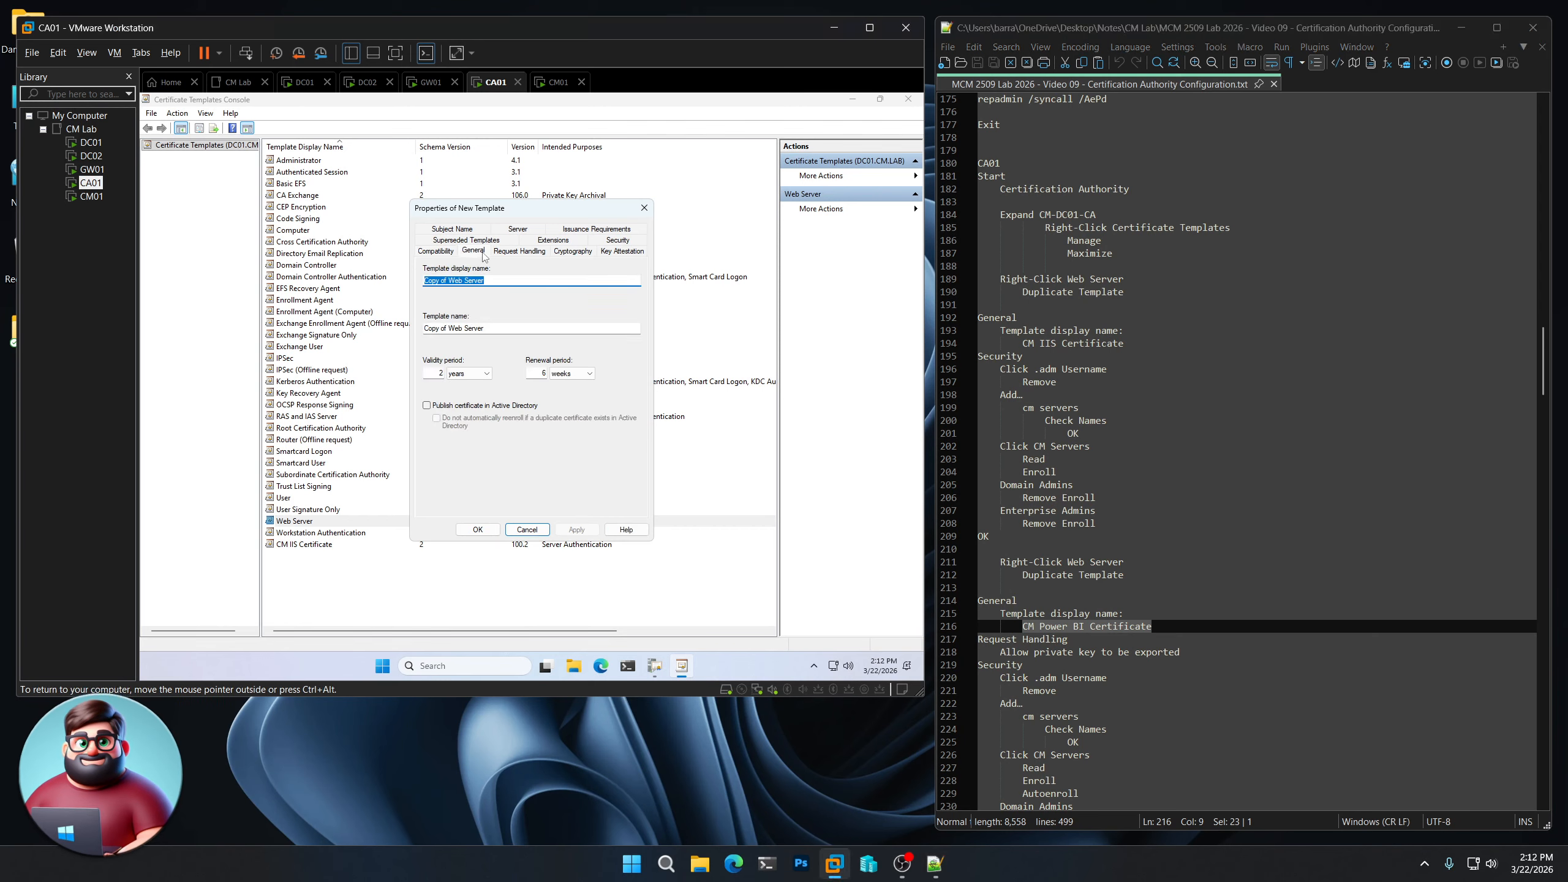
key(ctrl+v)
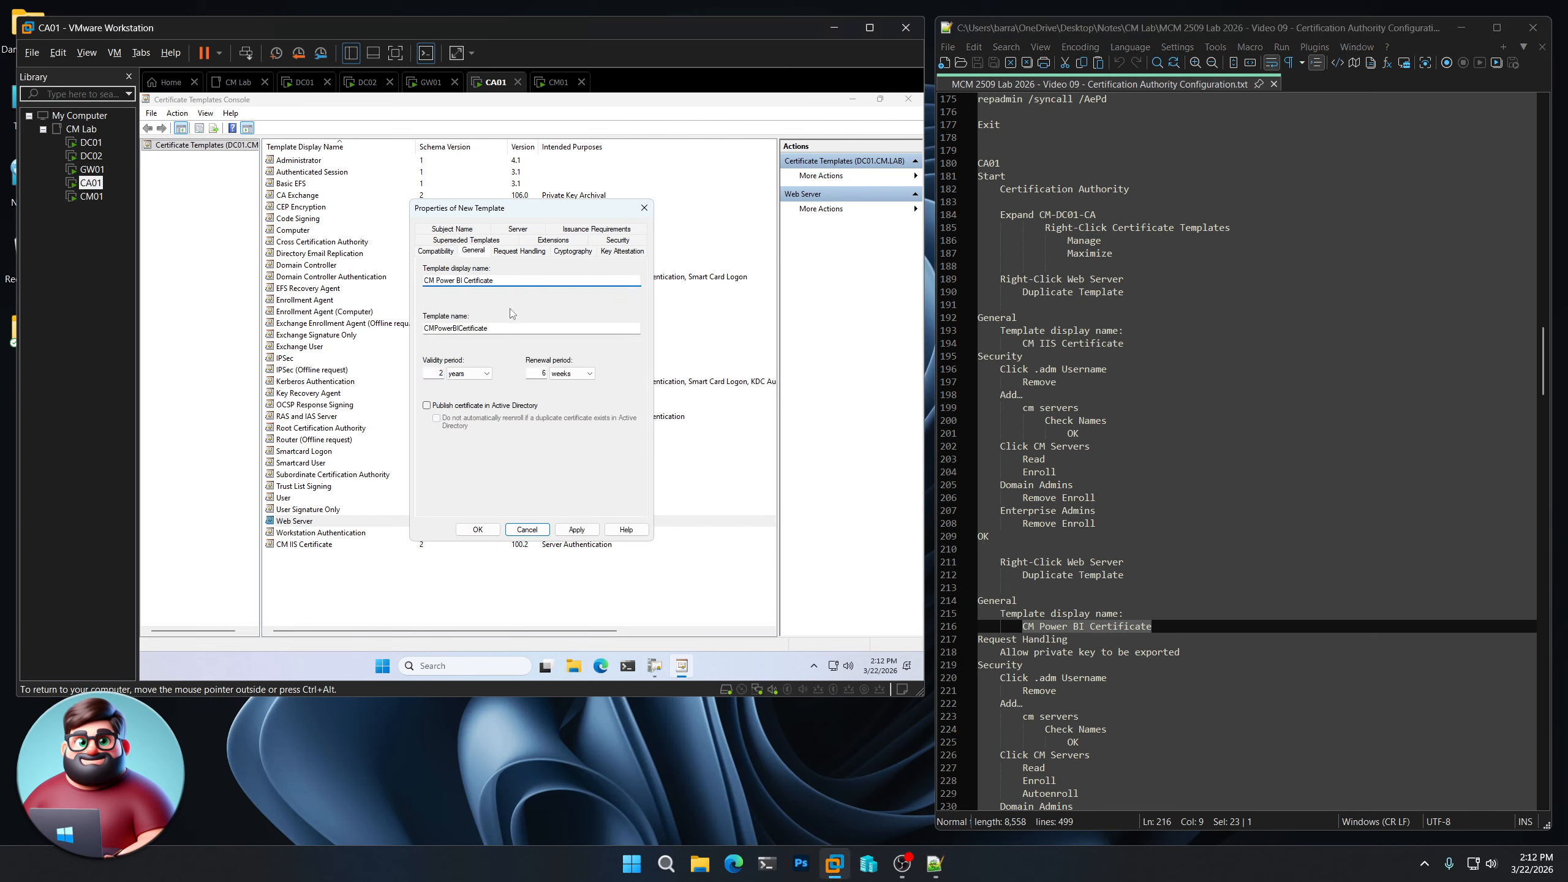
scroll(1105, 559, down, 6)
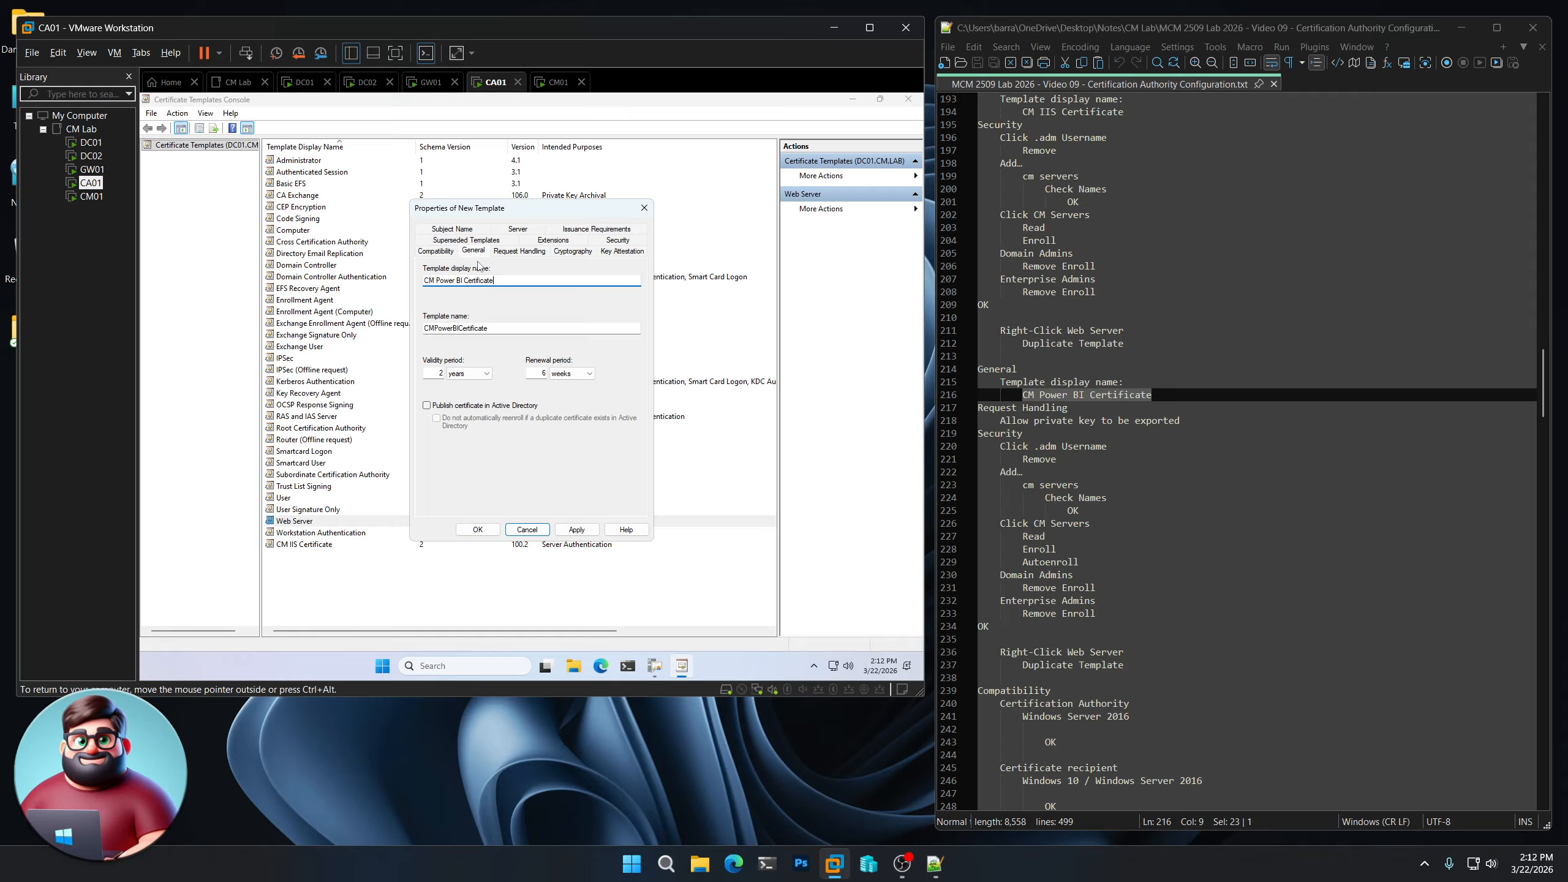
click(517, 251)
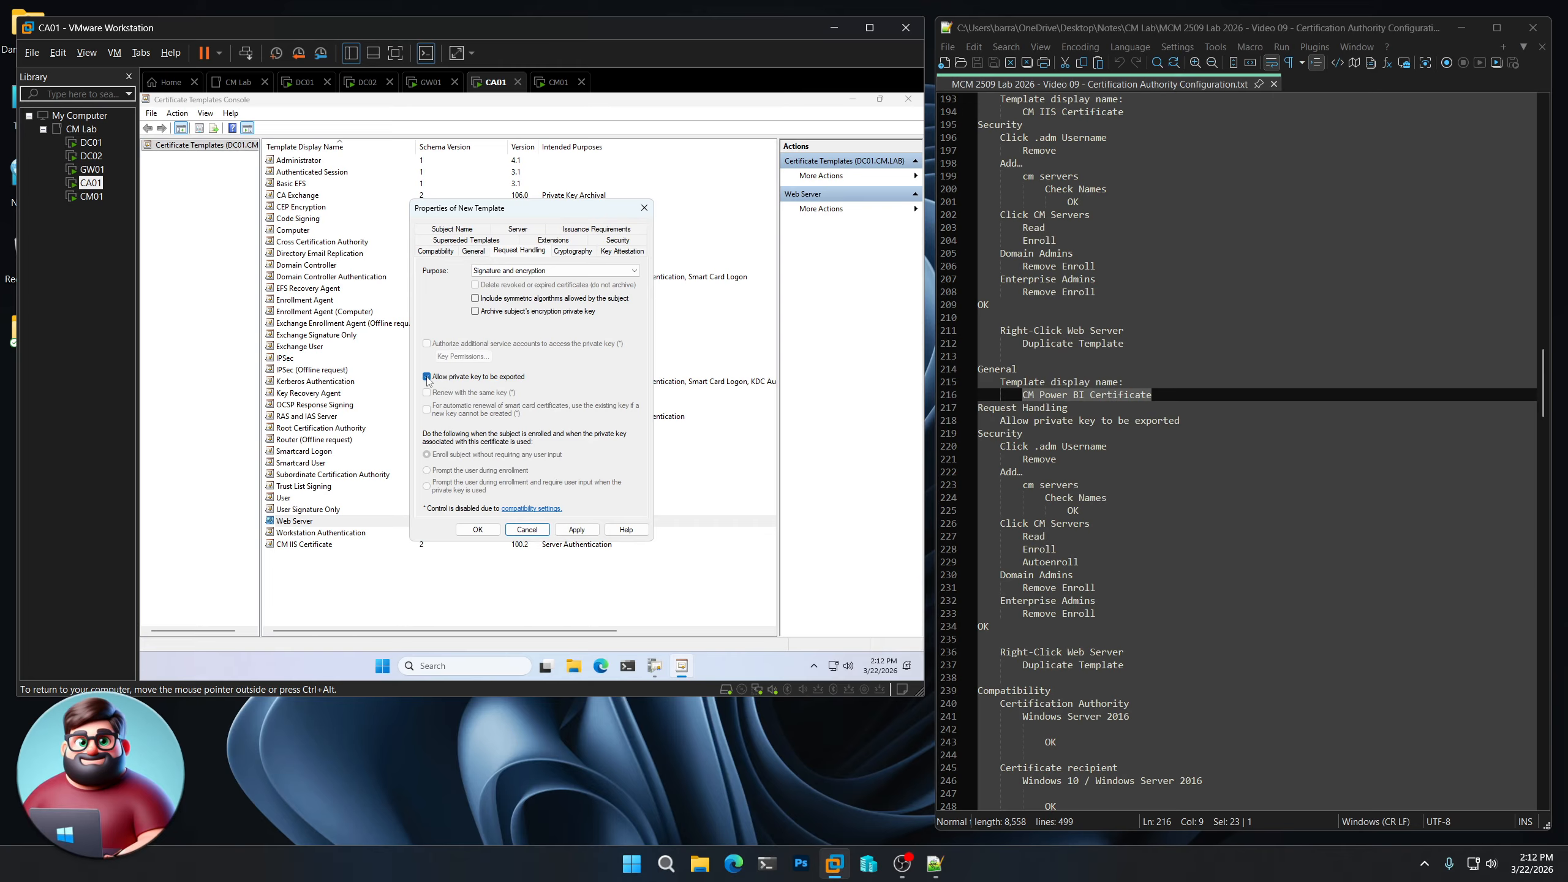
- In Security, remove the admin user and add CM Servers with Enroll and Autoenroll allowed
click(617, 240)
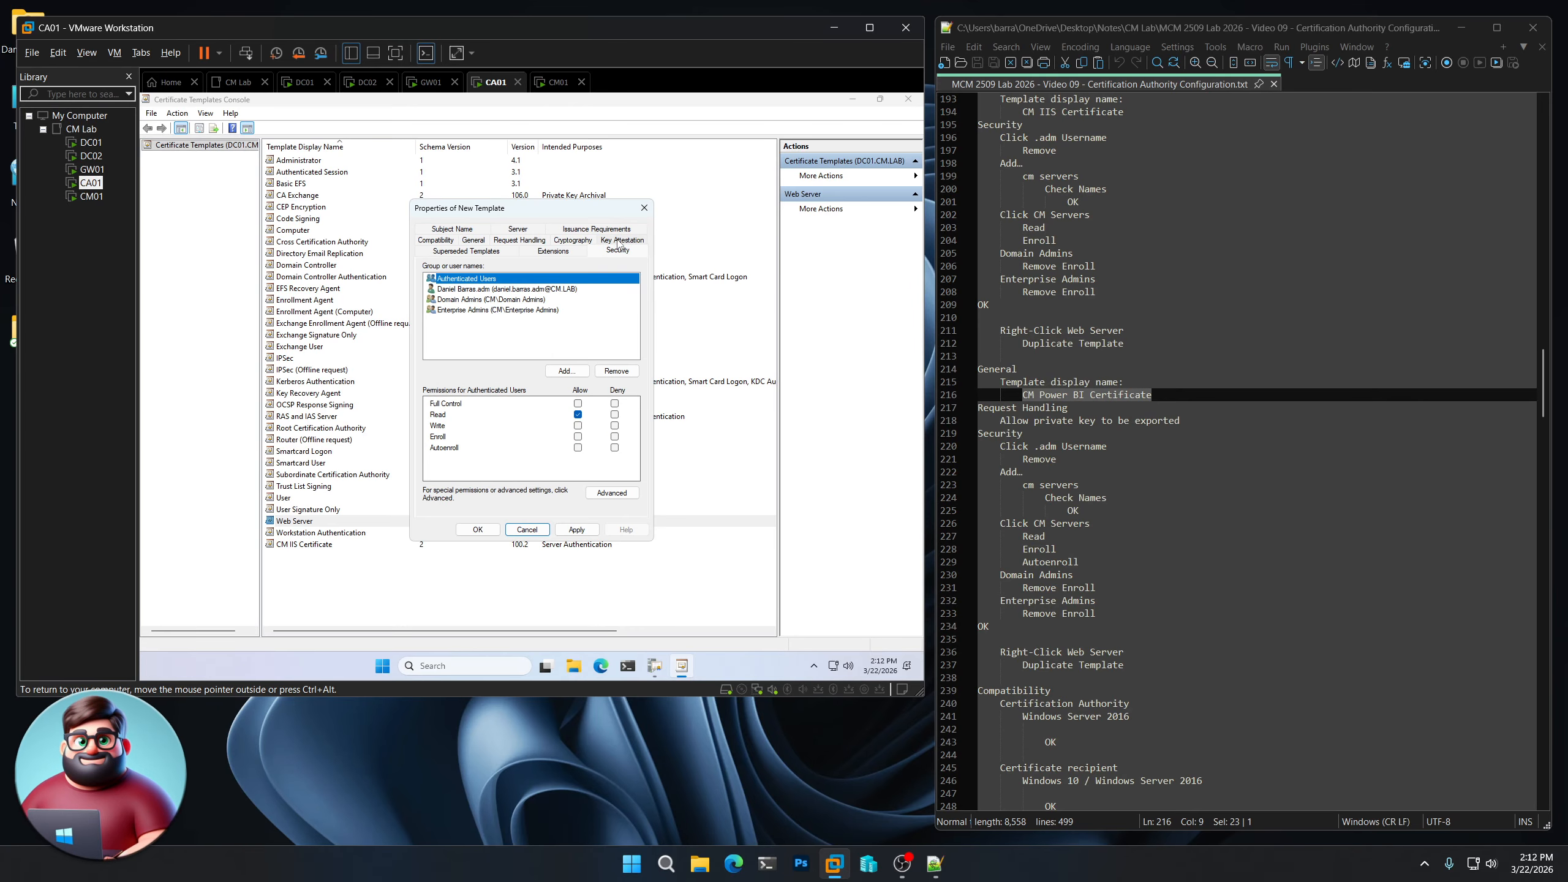
click(503, 291)
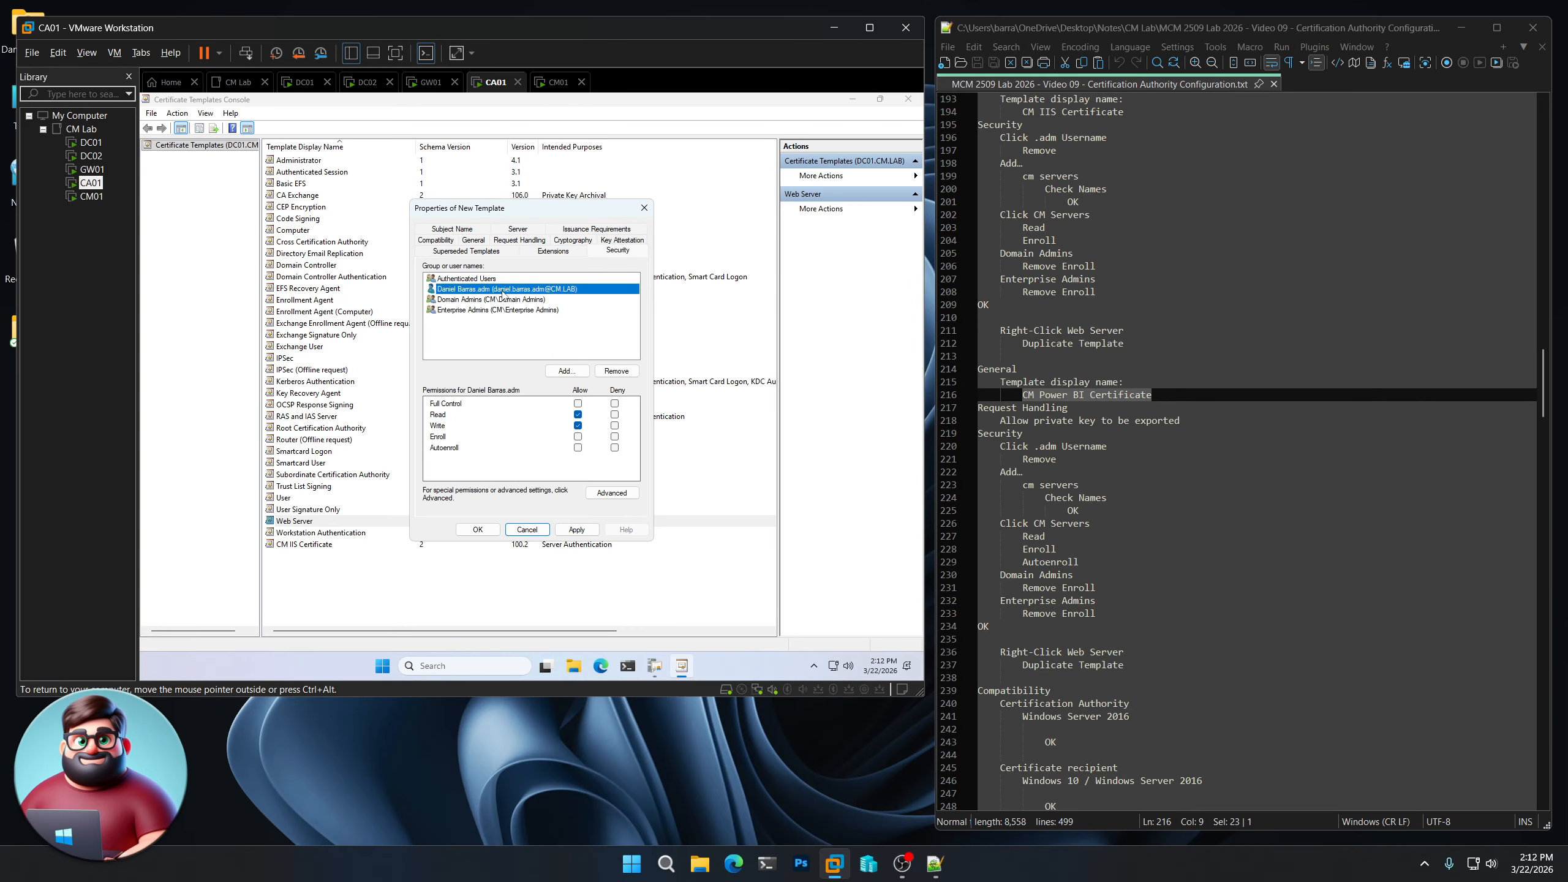
click(617, 370)
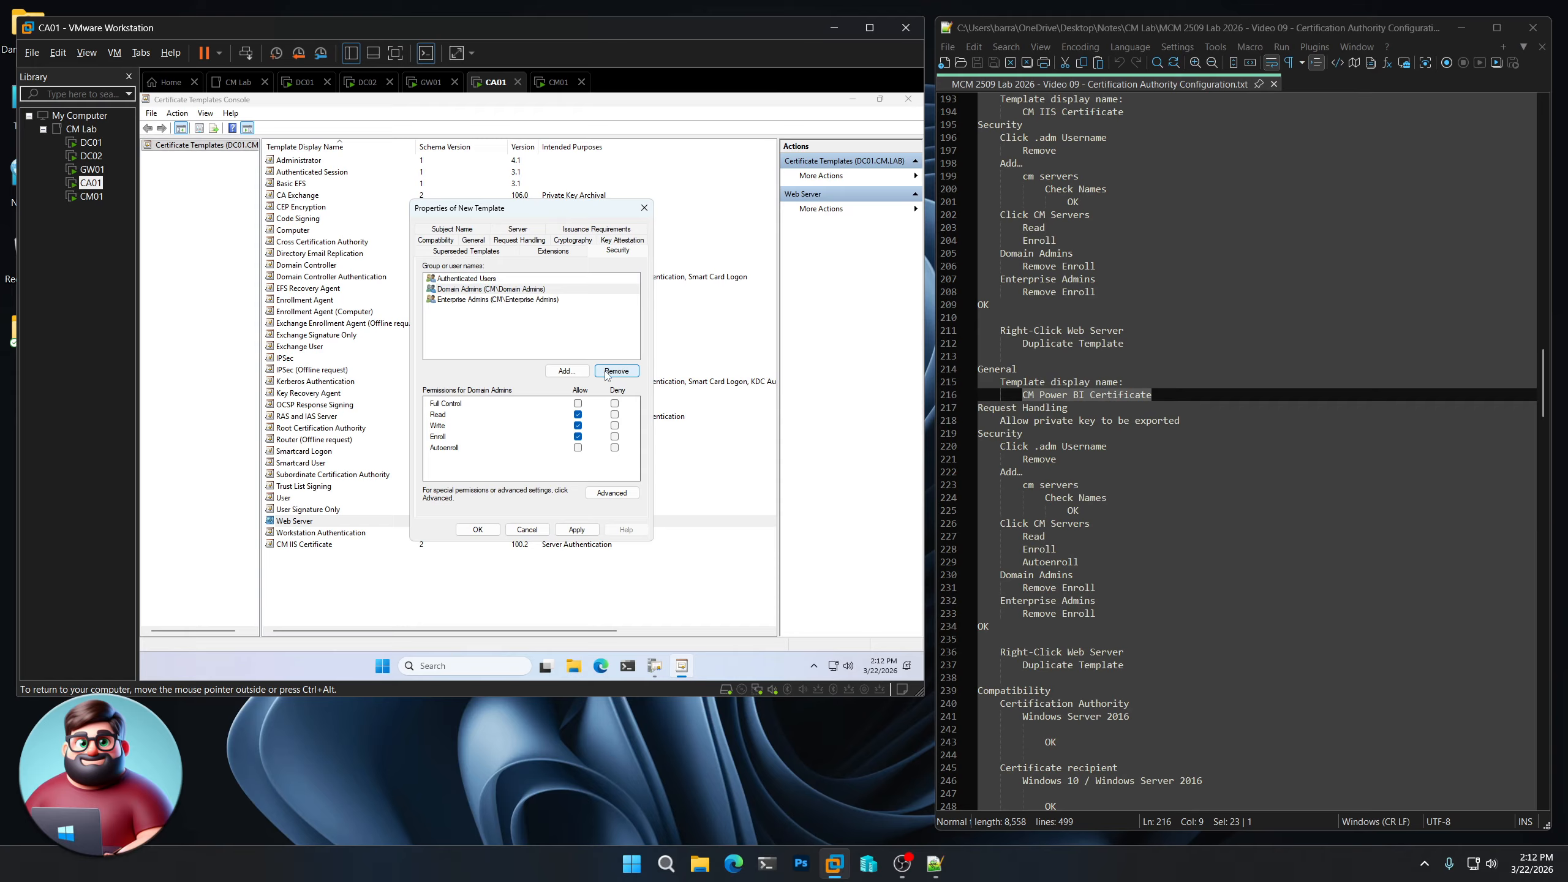
click(580, 370)
text(cm servers)
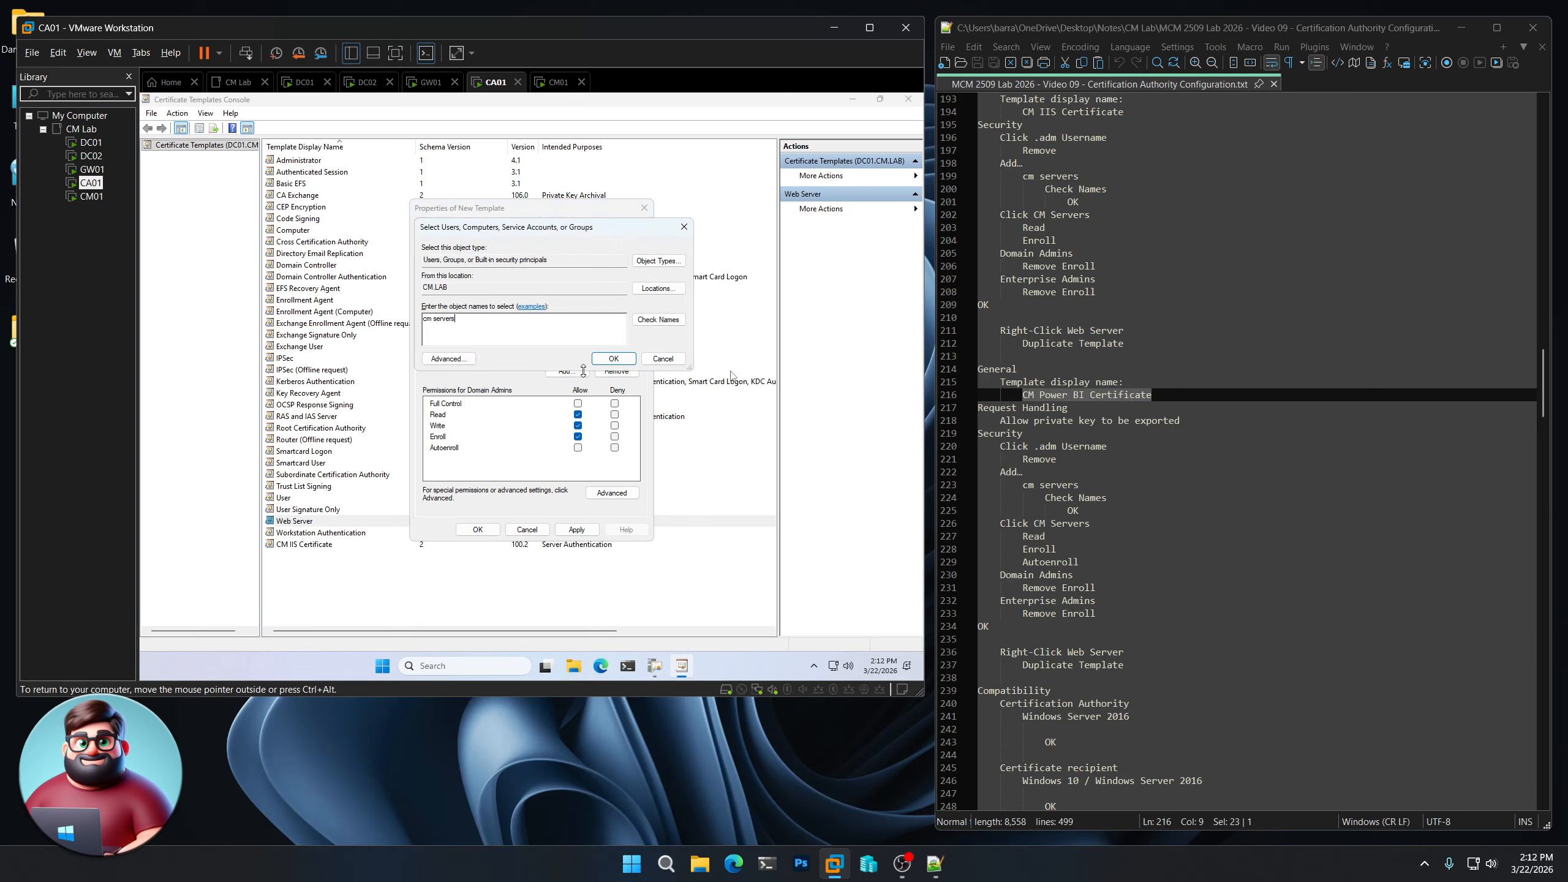
click(657, 320)
click(622, 360)
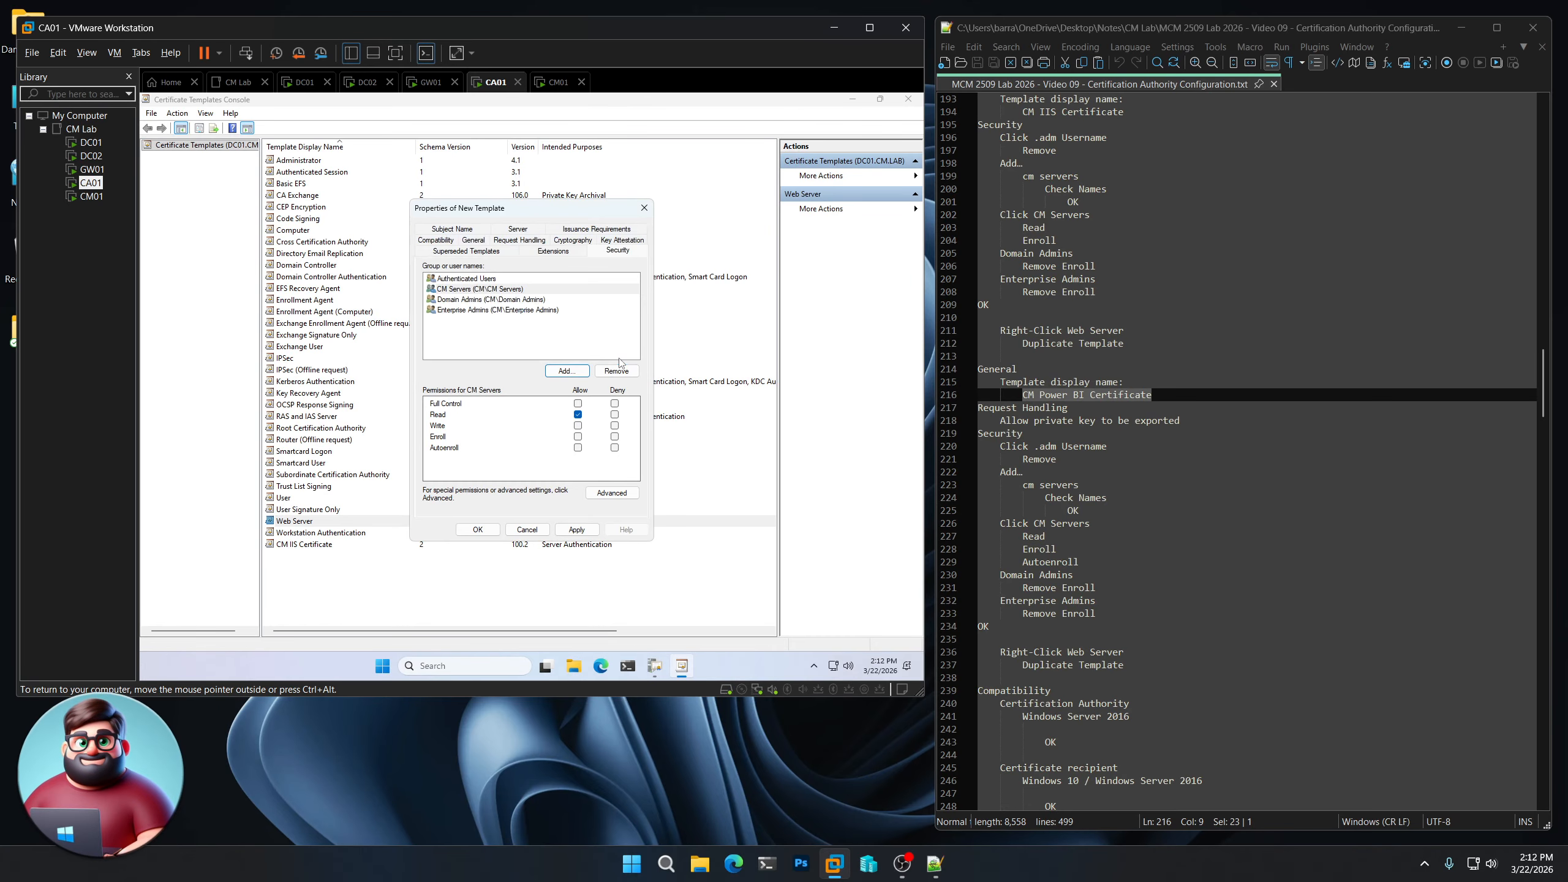
click(578, 436)
click(578, 448)
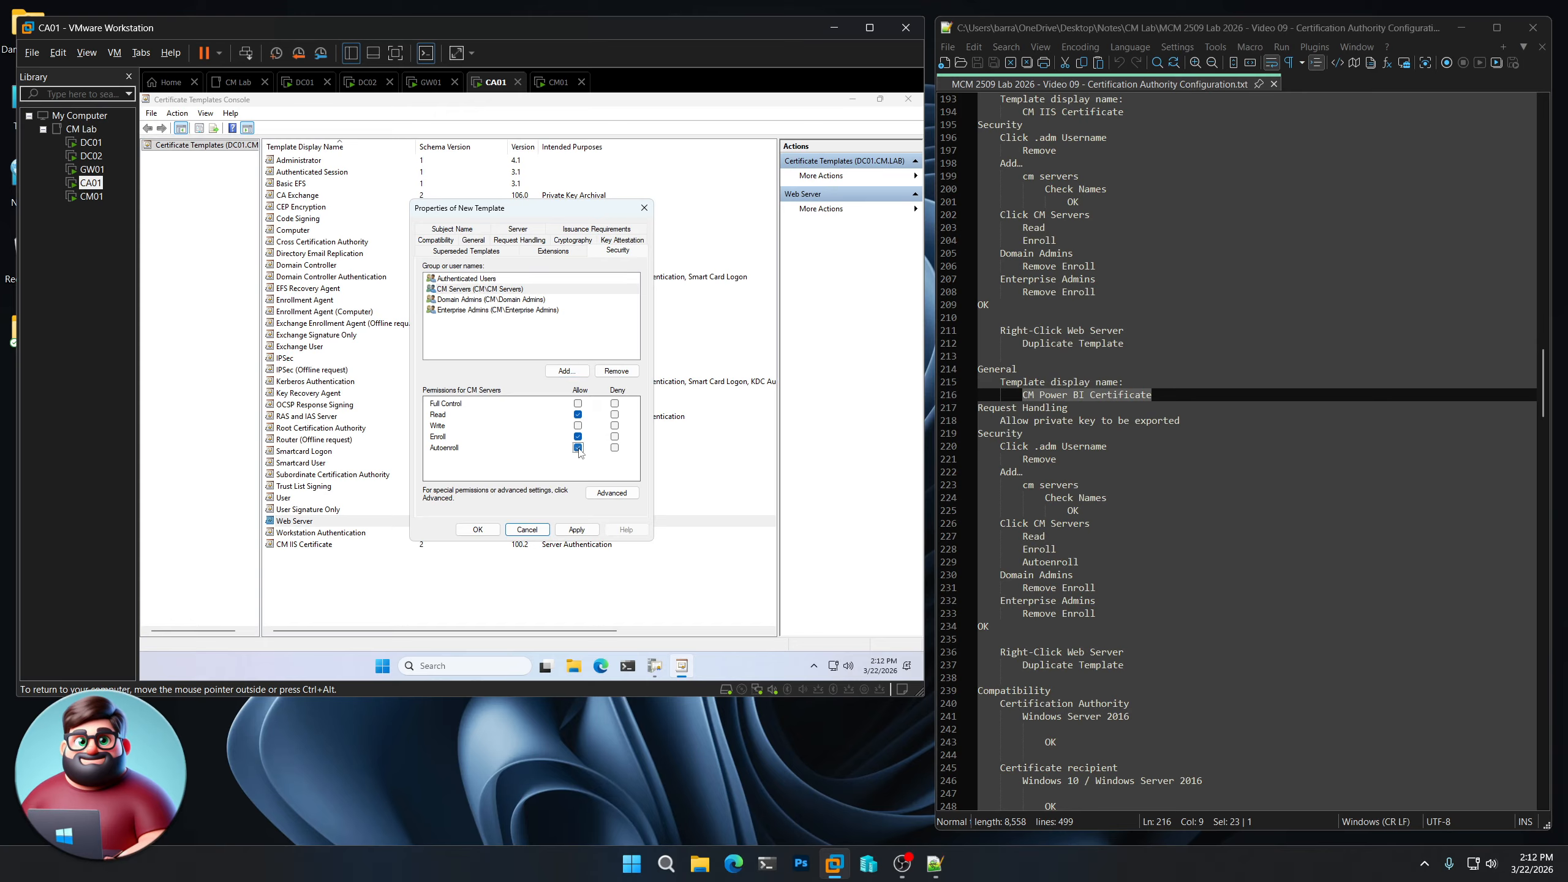
- Clear Enroll for Domain Admins and Enterprise Admins, then save the CM Power BI Certificate template
click(460, 300)
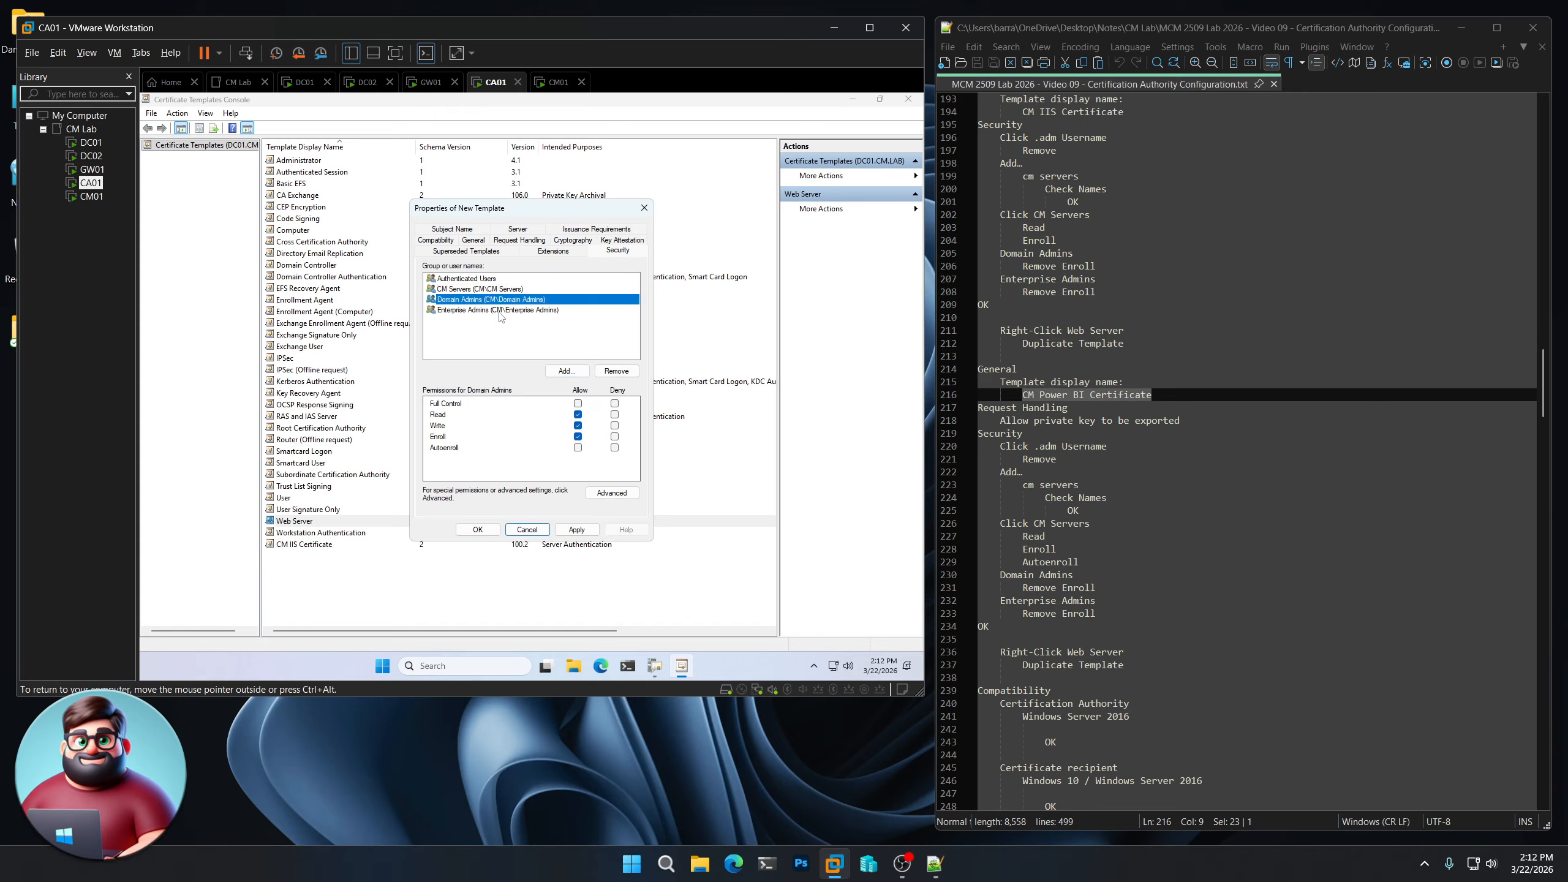
click(578, 438)
click(494, 310)
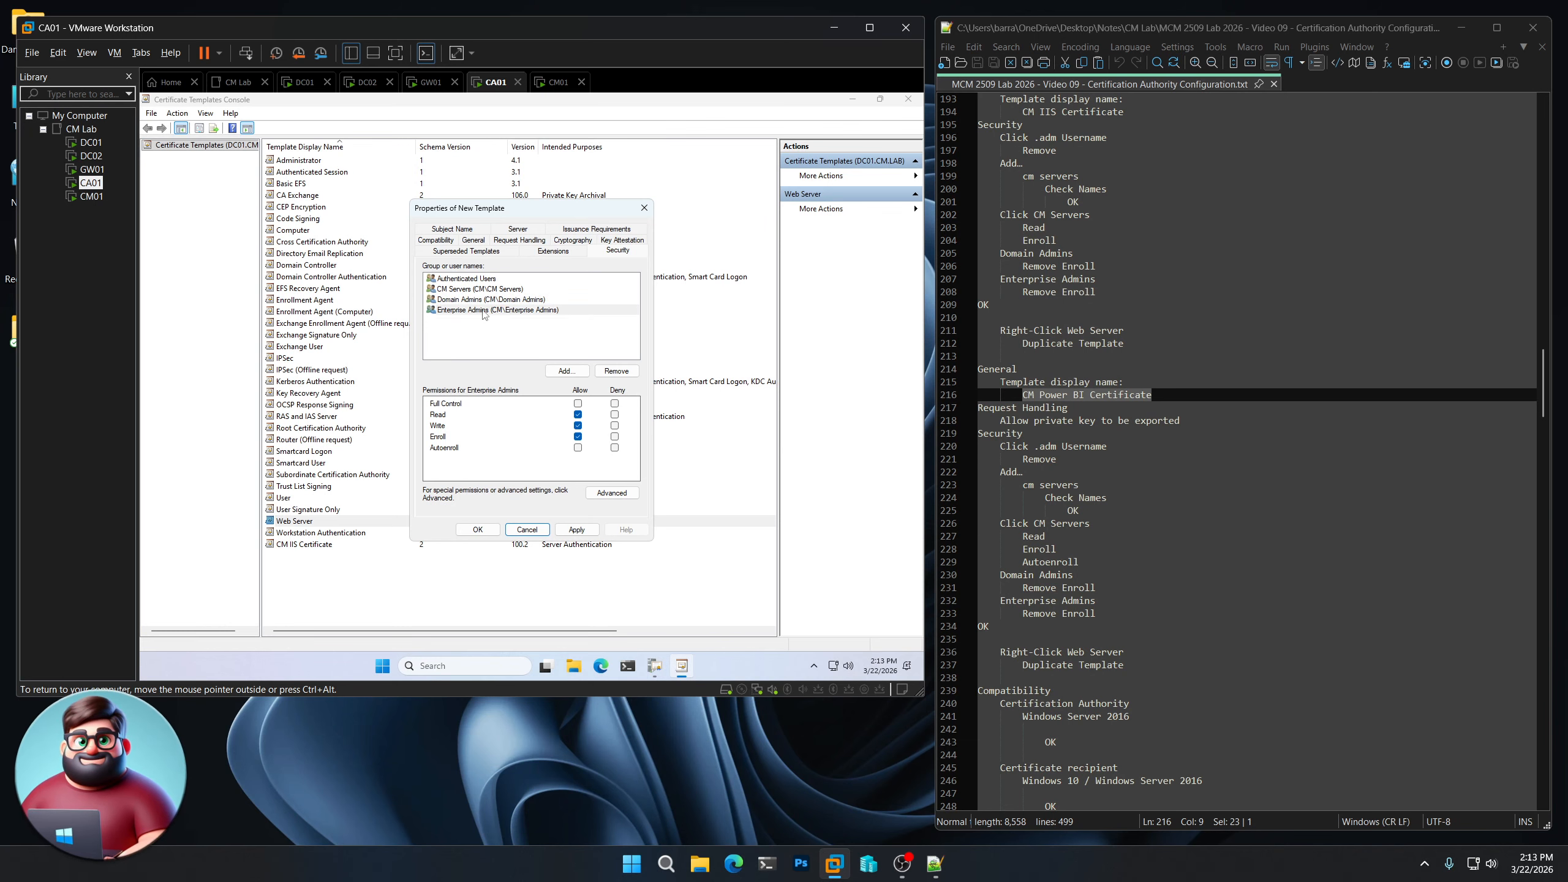
click(578, 437)
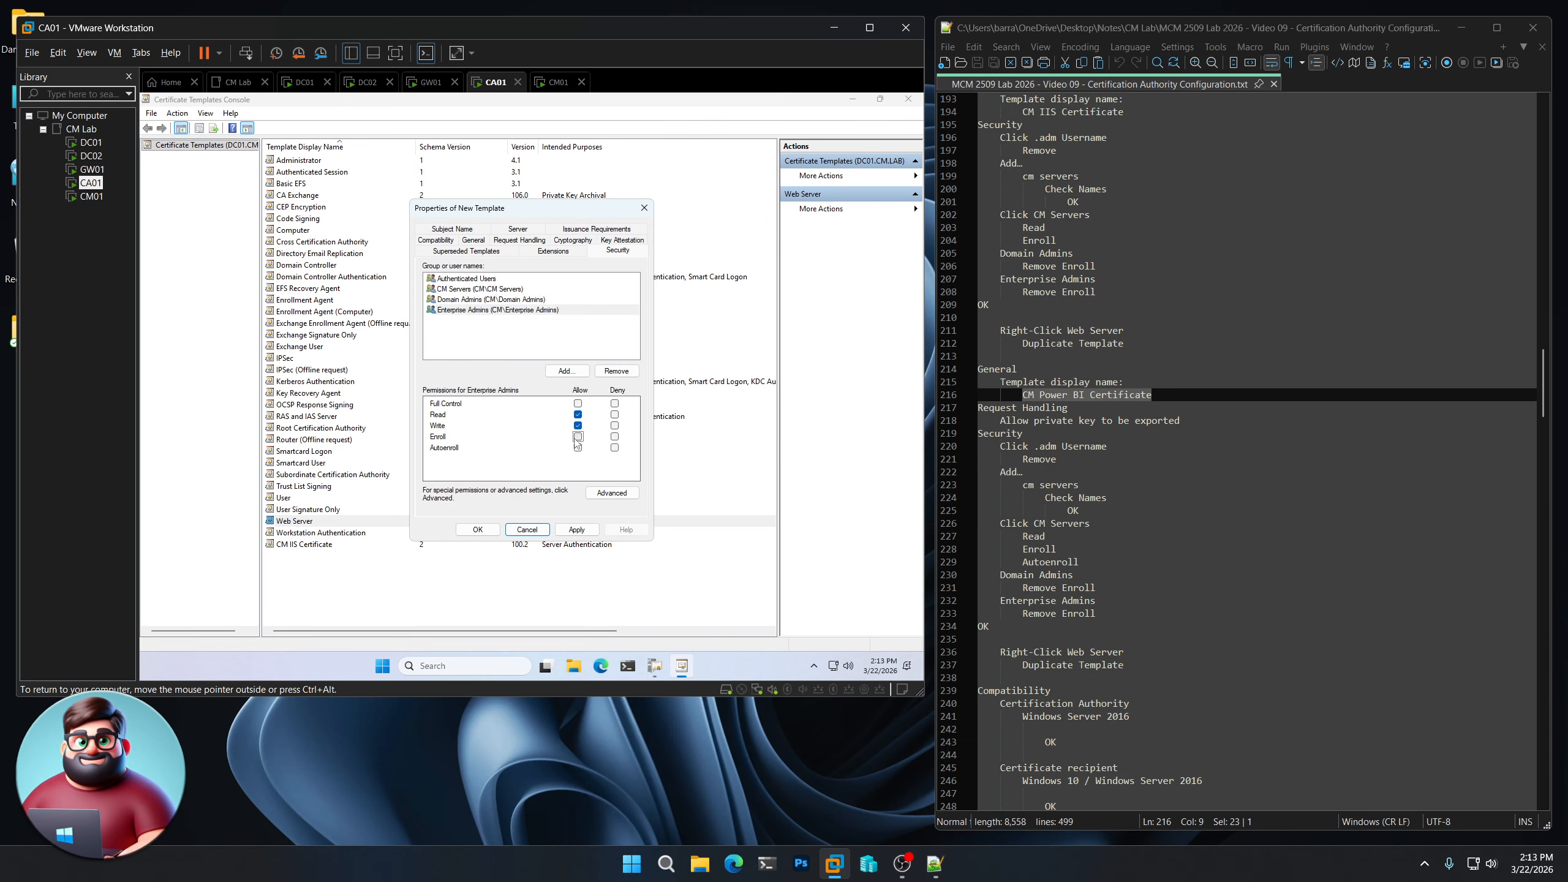
click(478, 529)
scroll(1157, 544, down, 7)
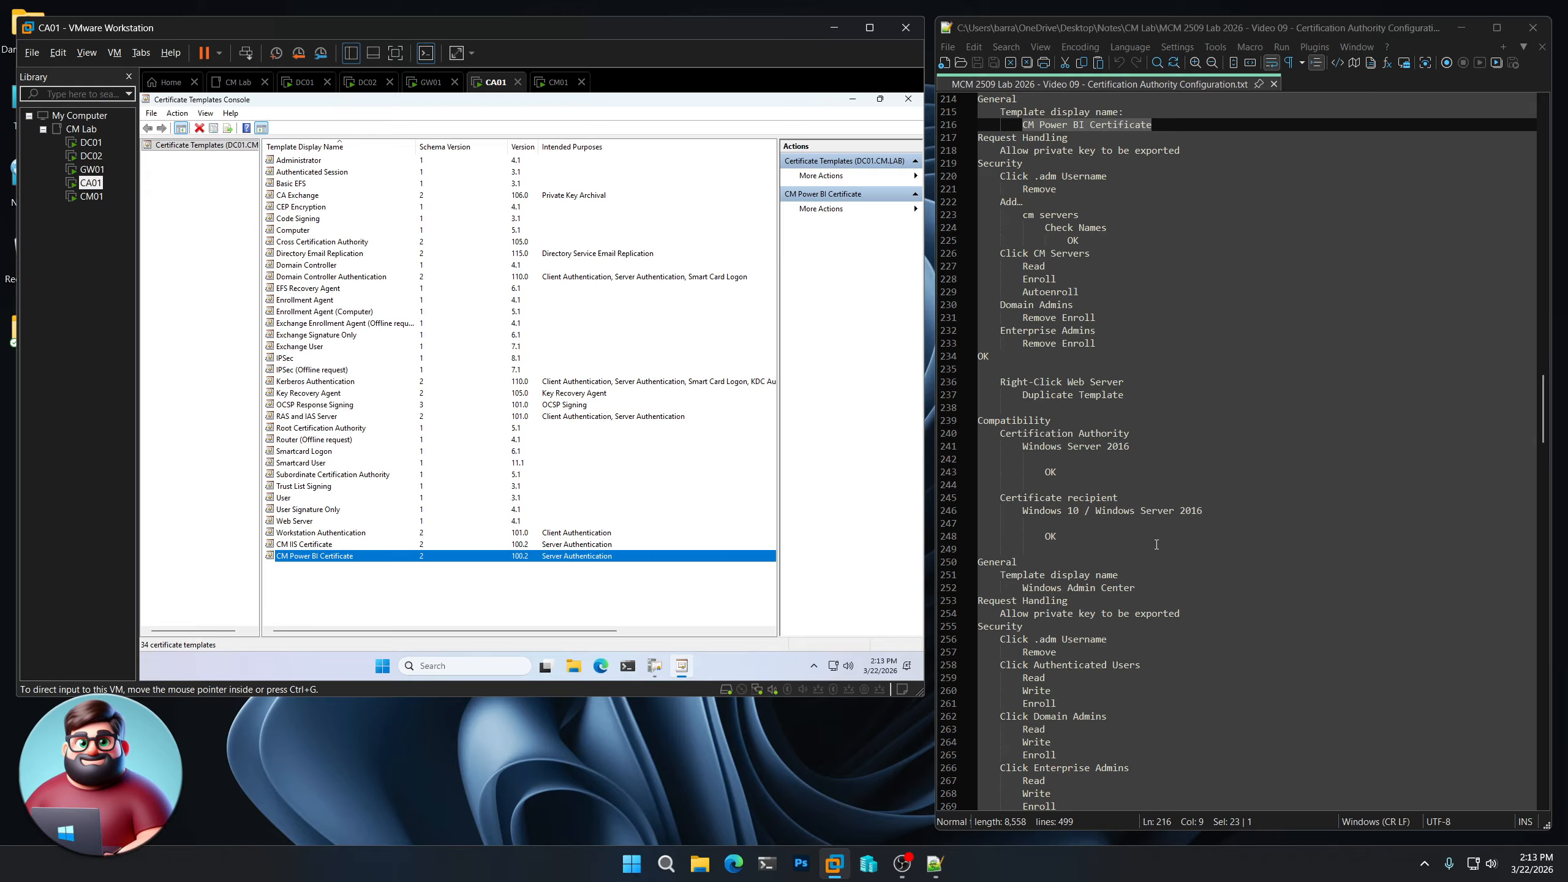
- Duplicate the Web Server template a third time from the Certificate Templates Console
scroll(1156, 544, down, 1)
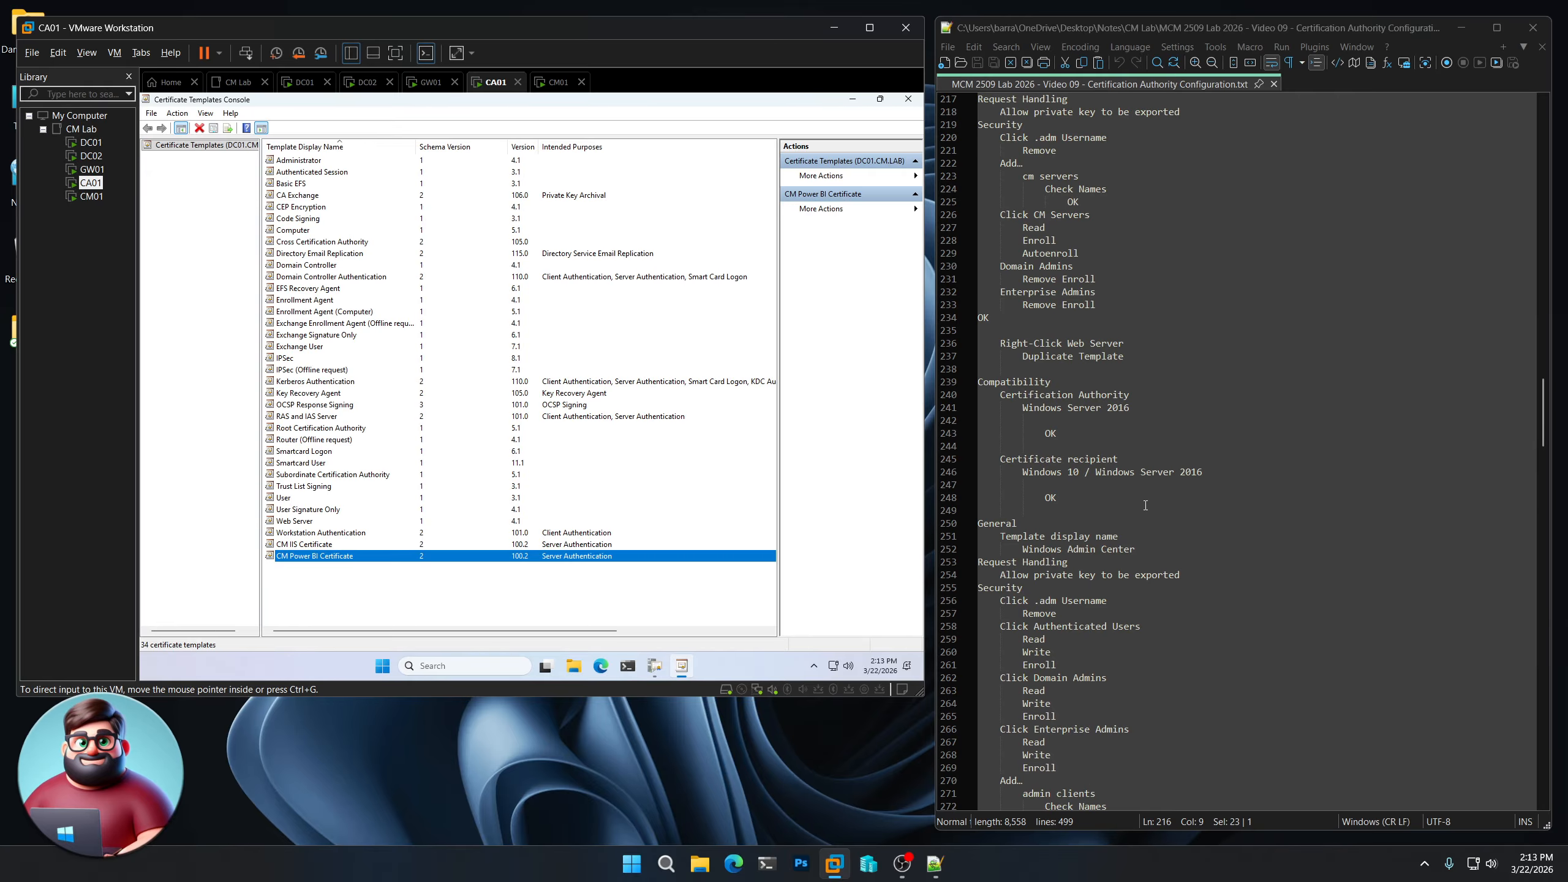
right_click(307, 523)
click(332, 532)
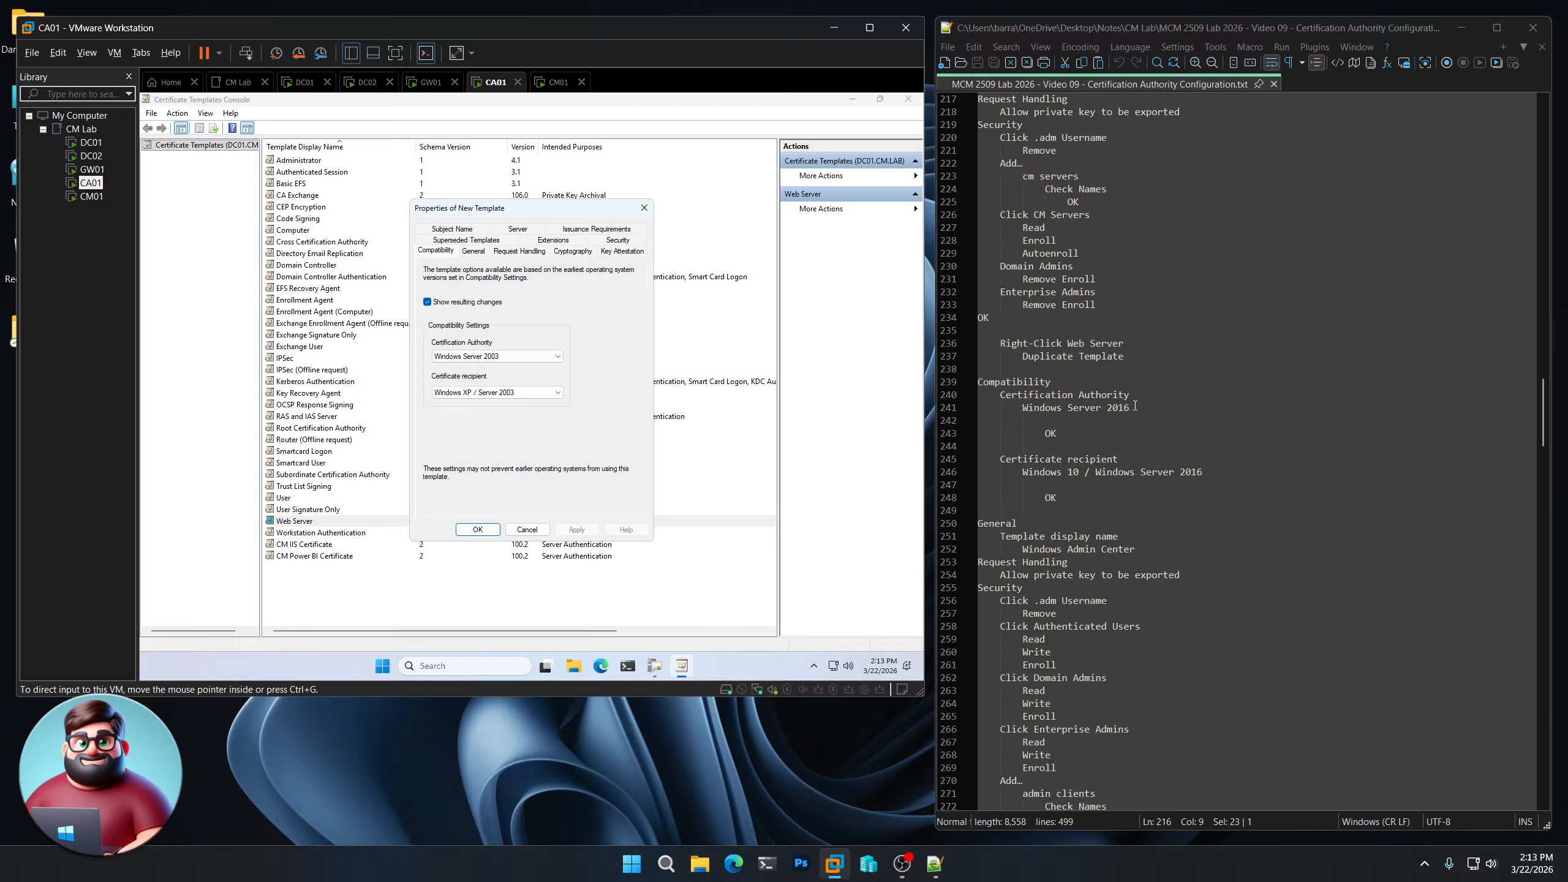
- Choose Windows Server 2016 for the CA and Windows 10 / Windows Server 2016 for recipients, accepting the changes prompt
click(560, 358)
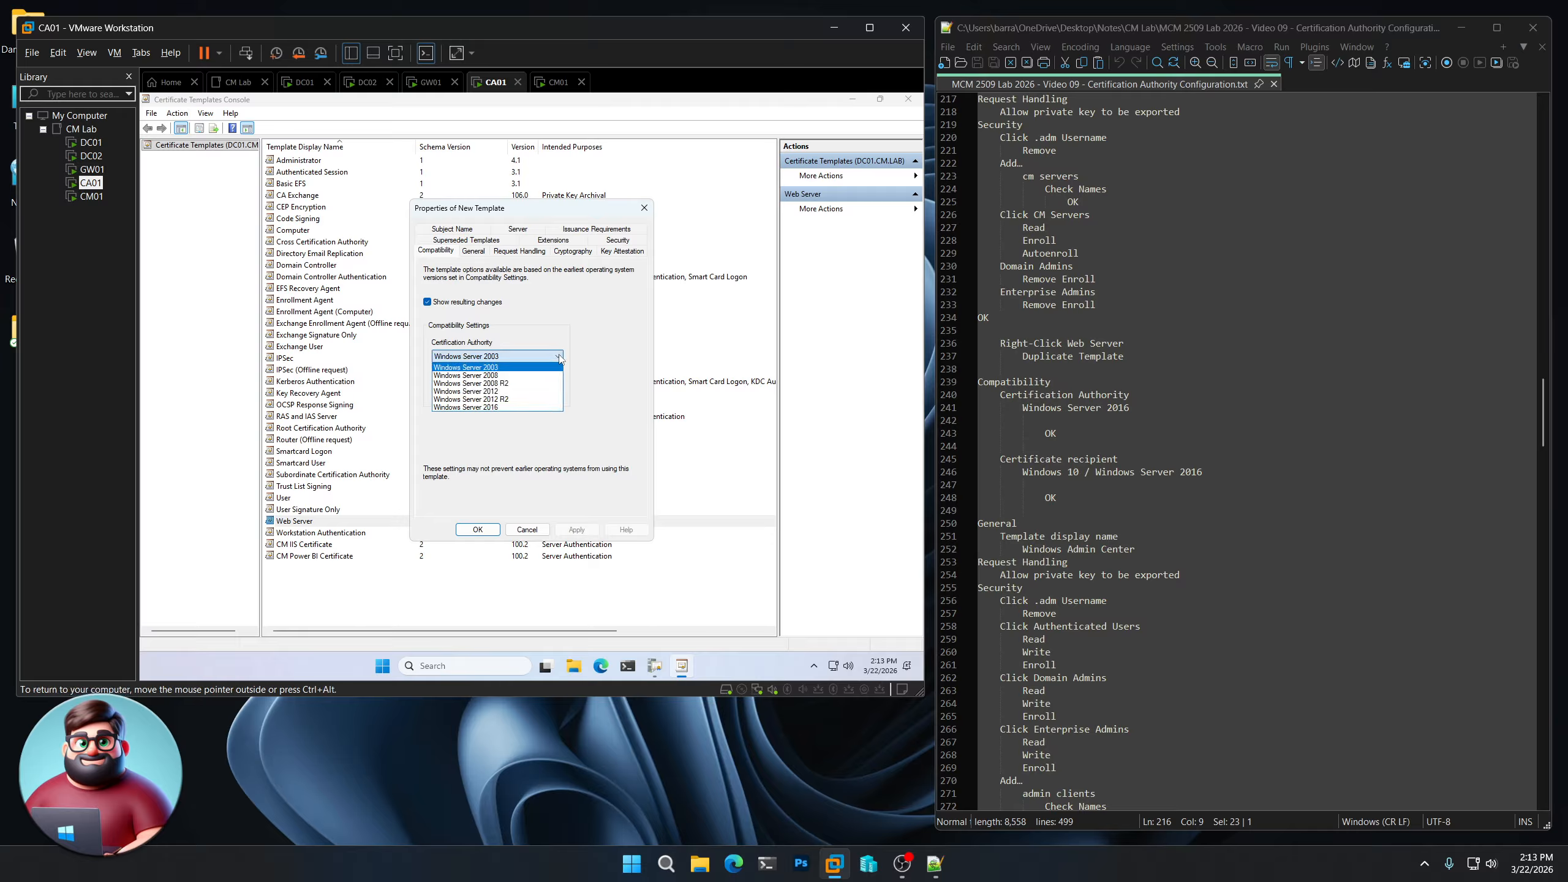
click(517, 408)
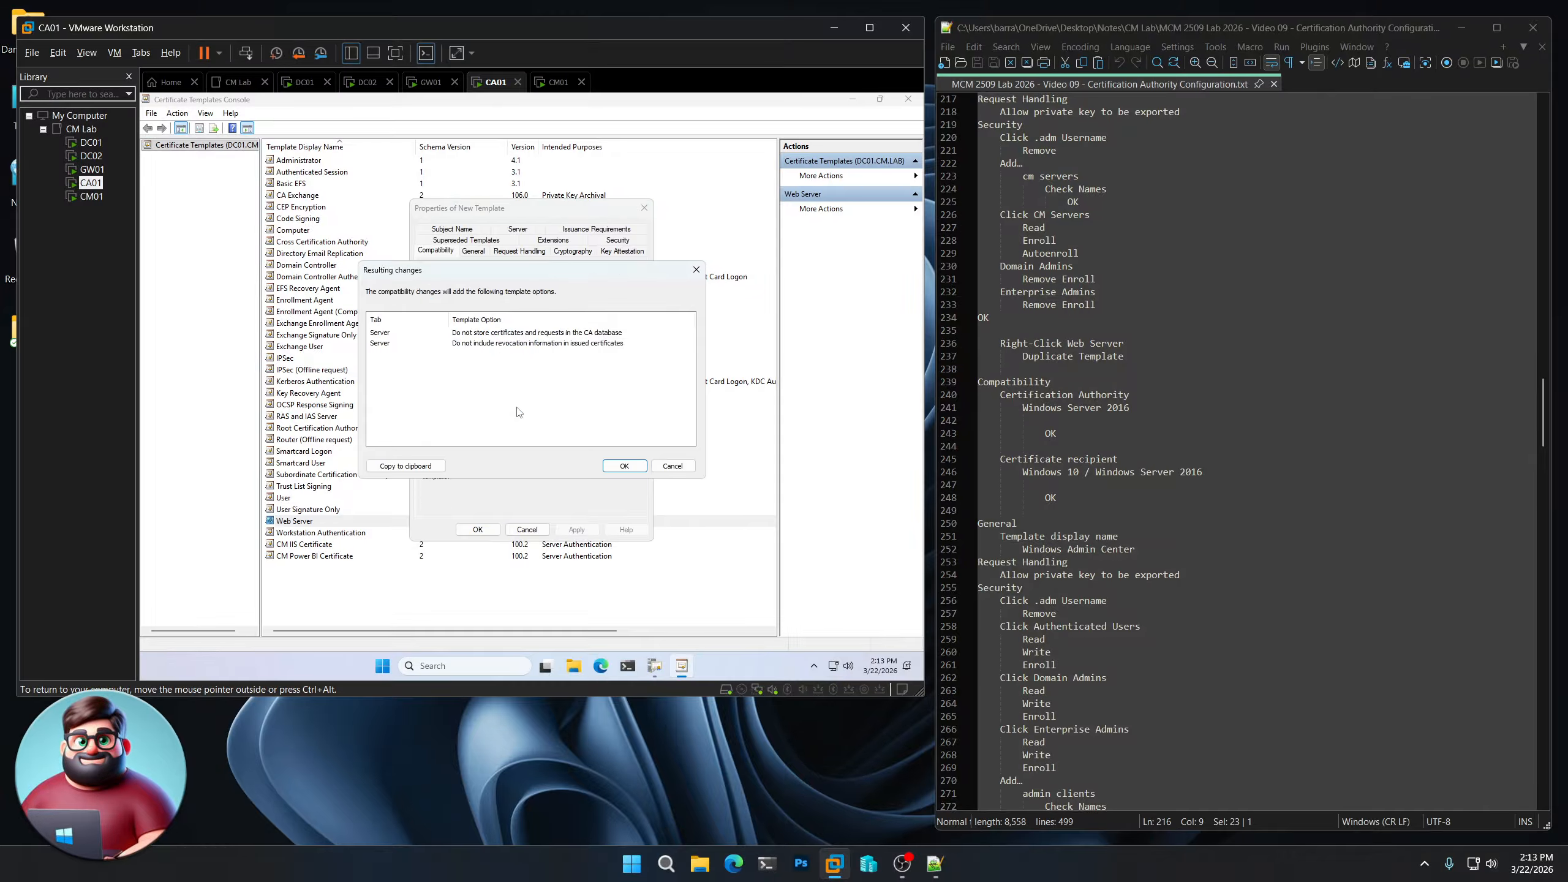
click(630, 468)
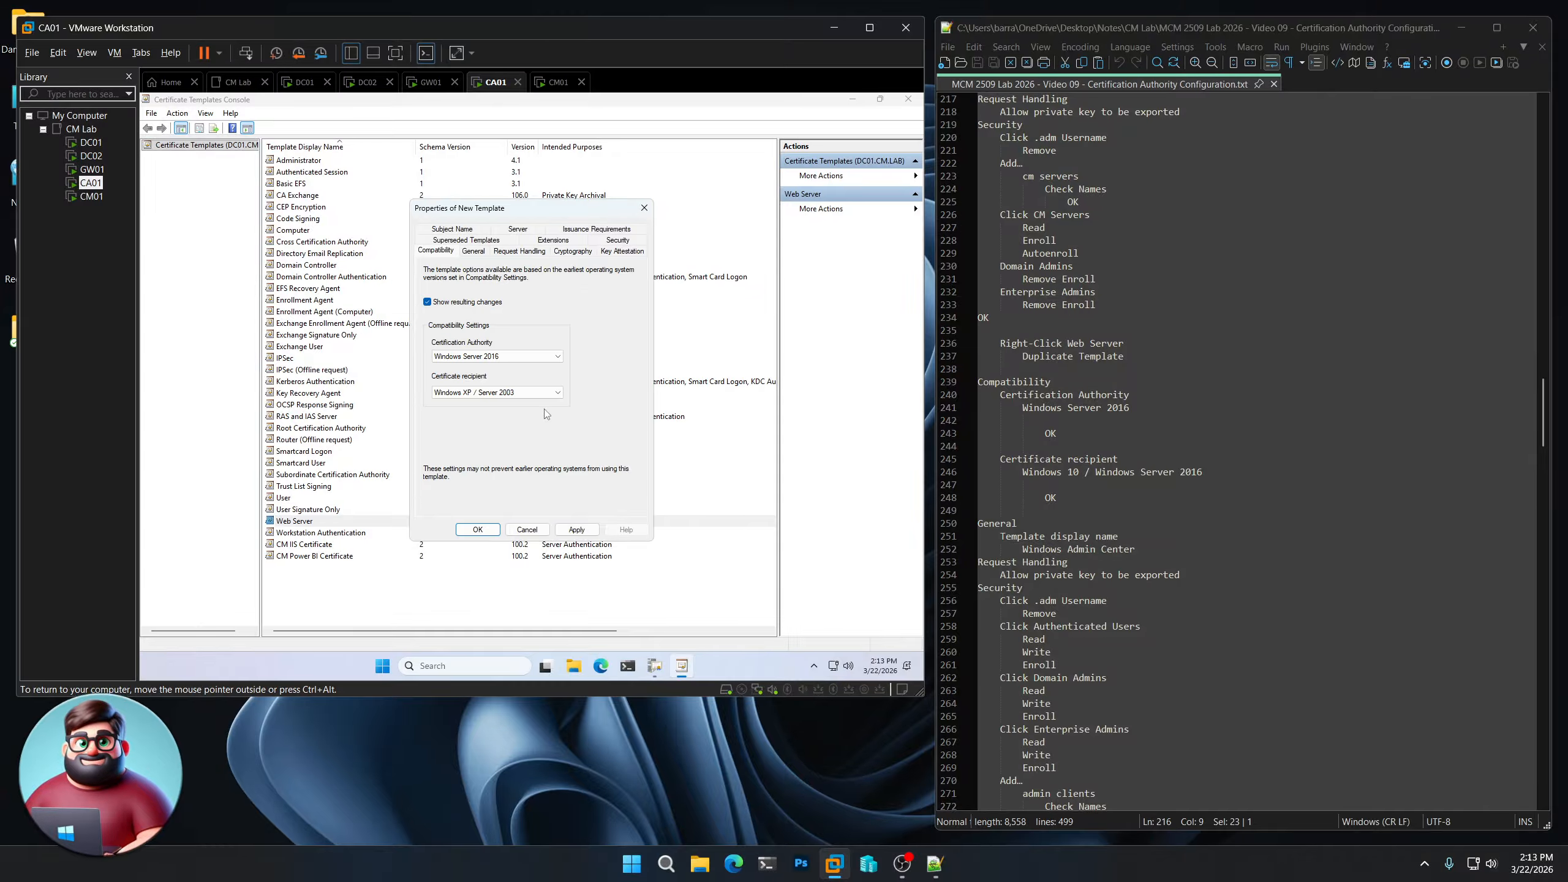
click(558, 393)
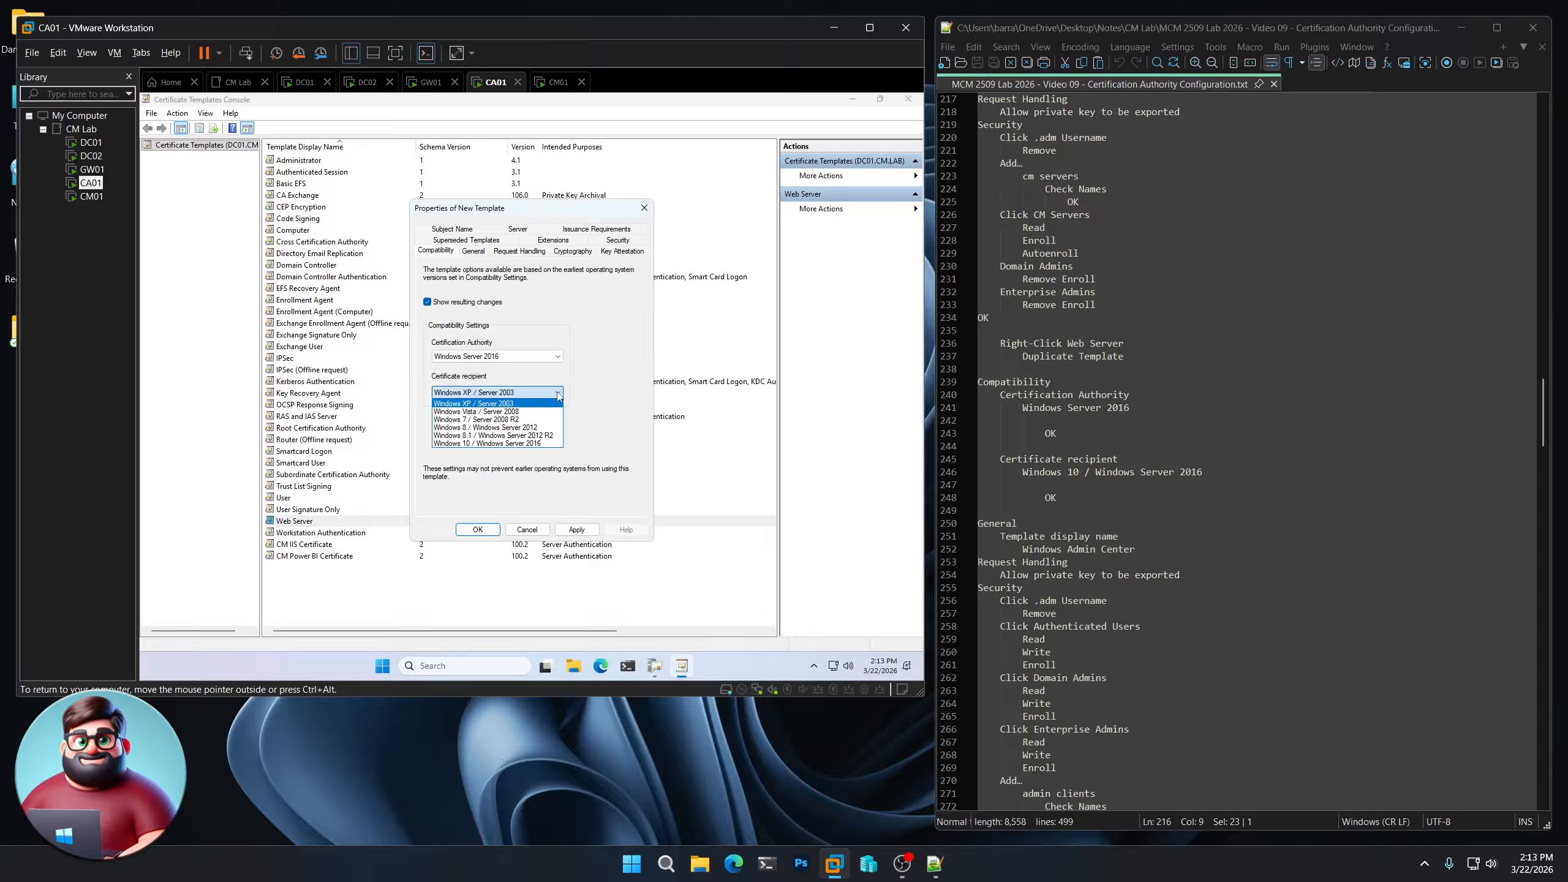
click(524, 444)
- Accept the compatibility changes and set the template display name to 'Windows Admin Center'
click(625, 467)
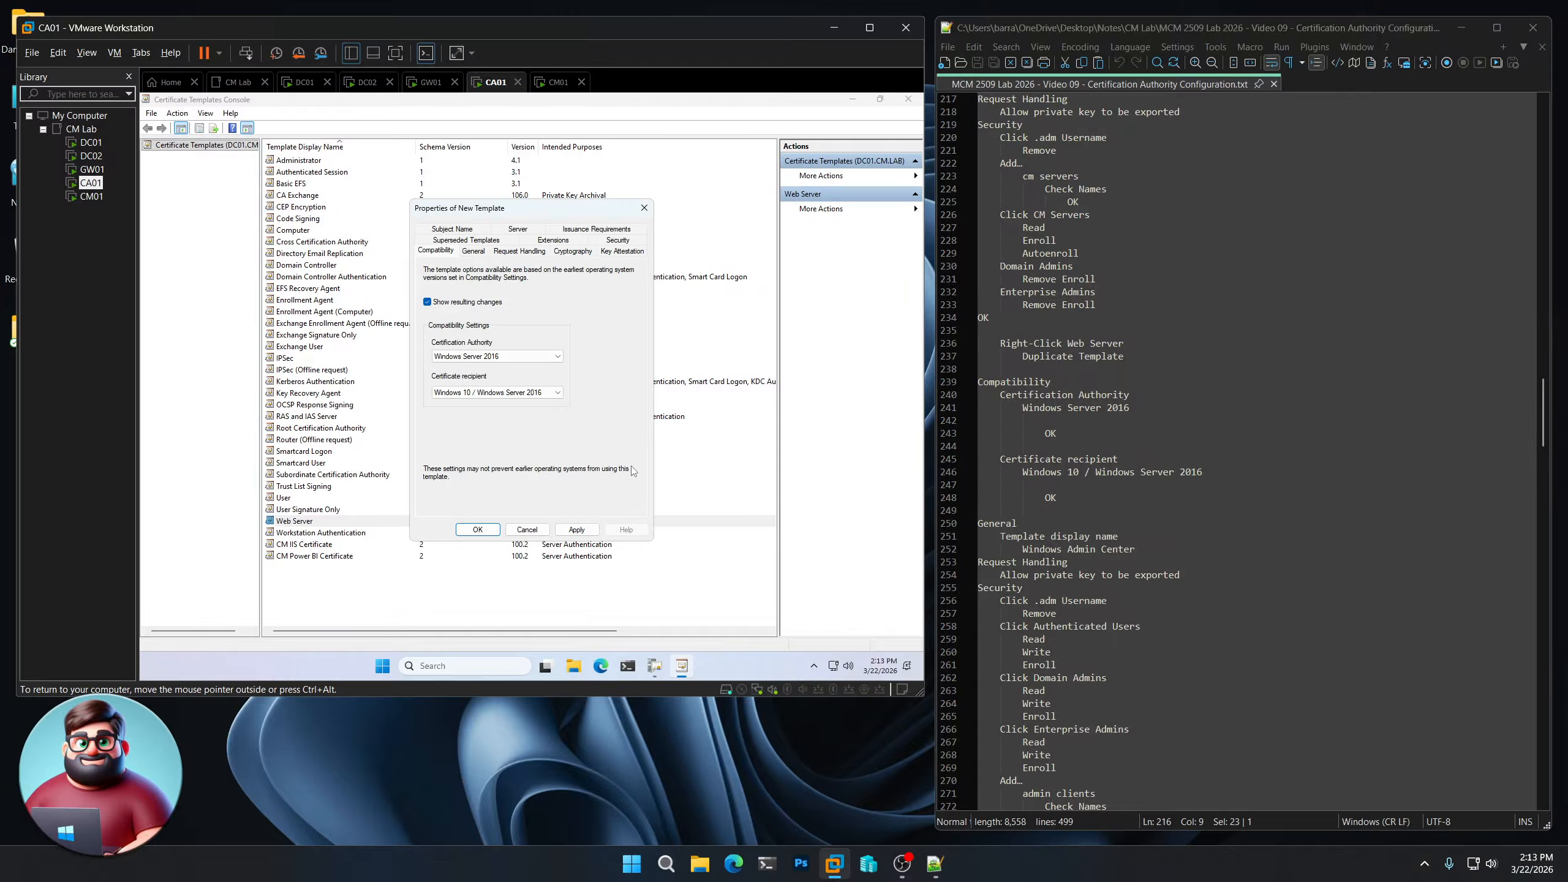
click(473, 251)
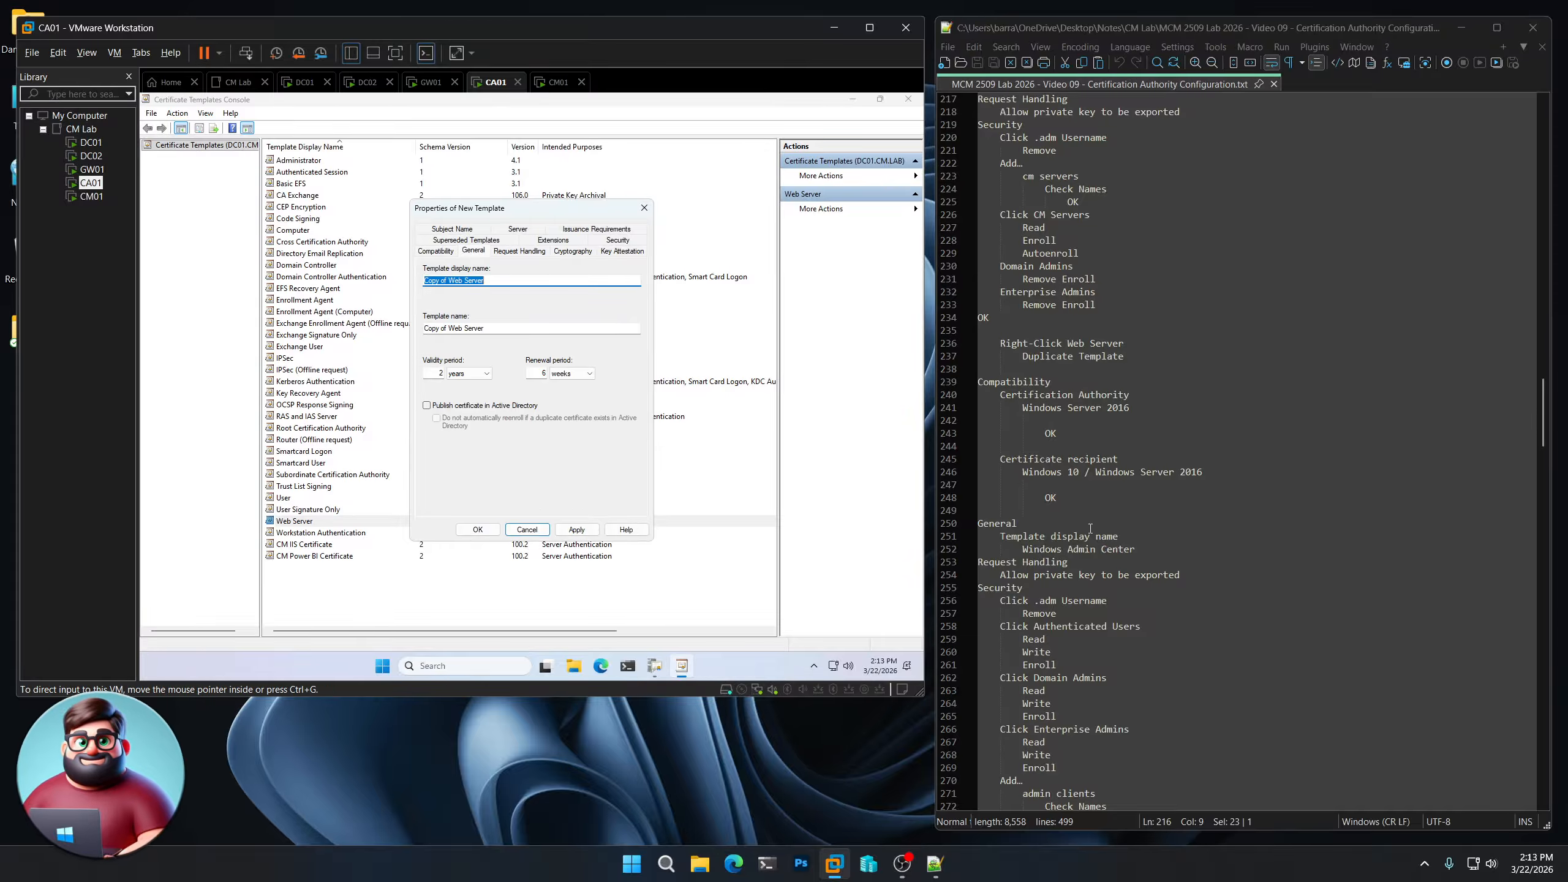
scroll(1131, 434, down, 5)
drag(1149, 353, 1024, 356)
right_click(1042, 358)
click(1077, 378)
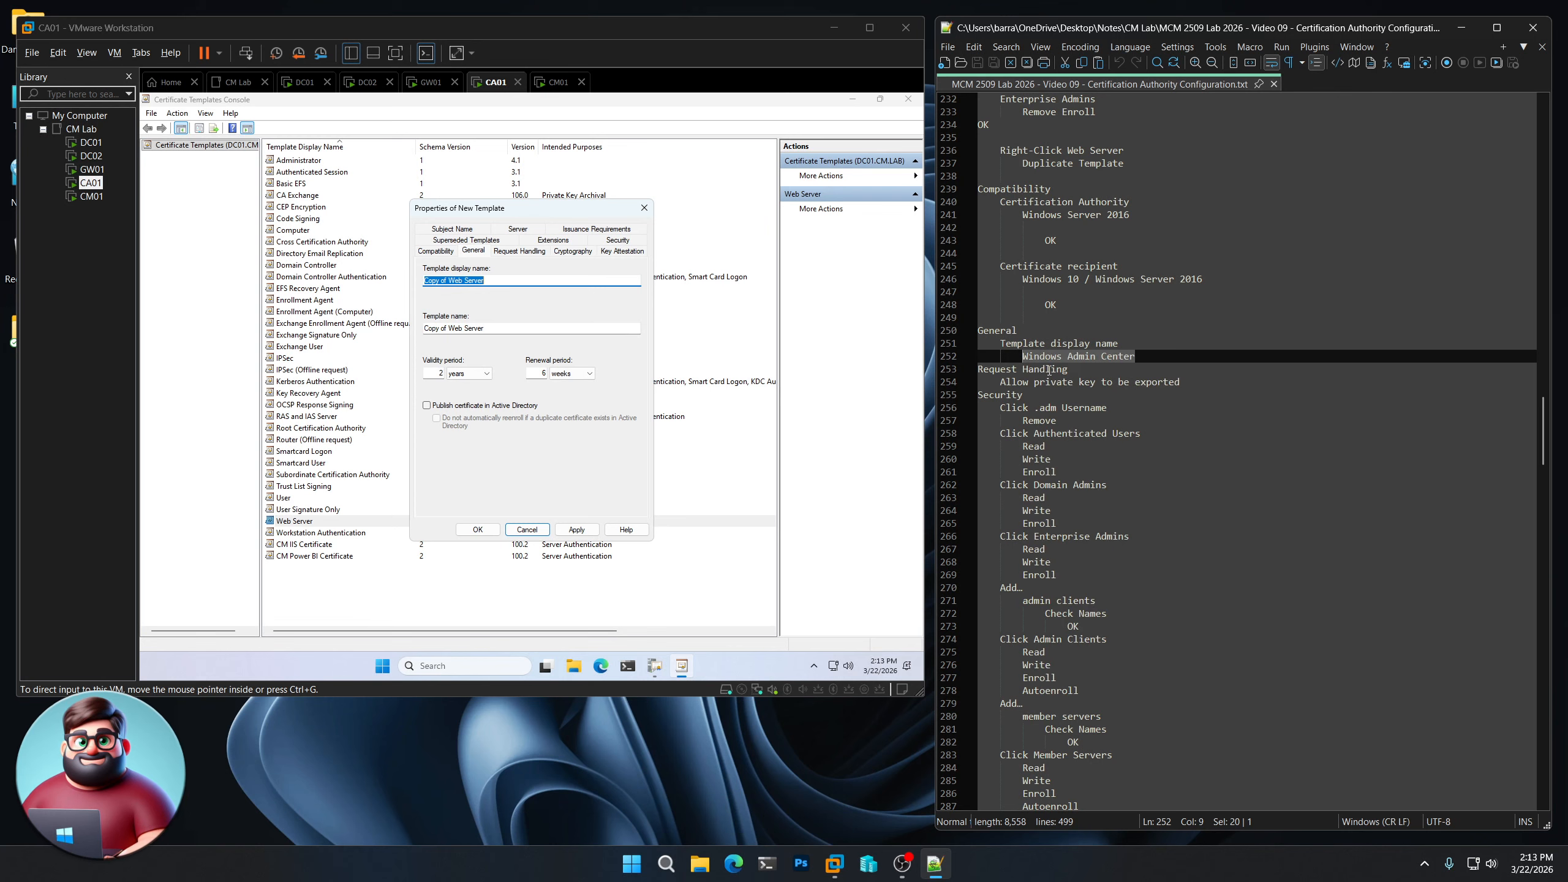
key(ctrl+v)
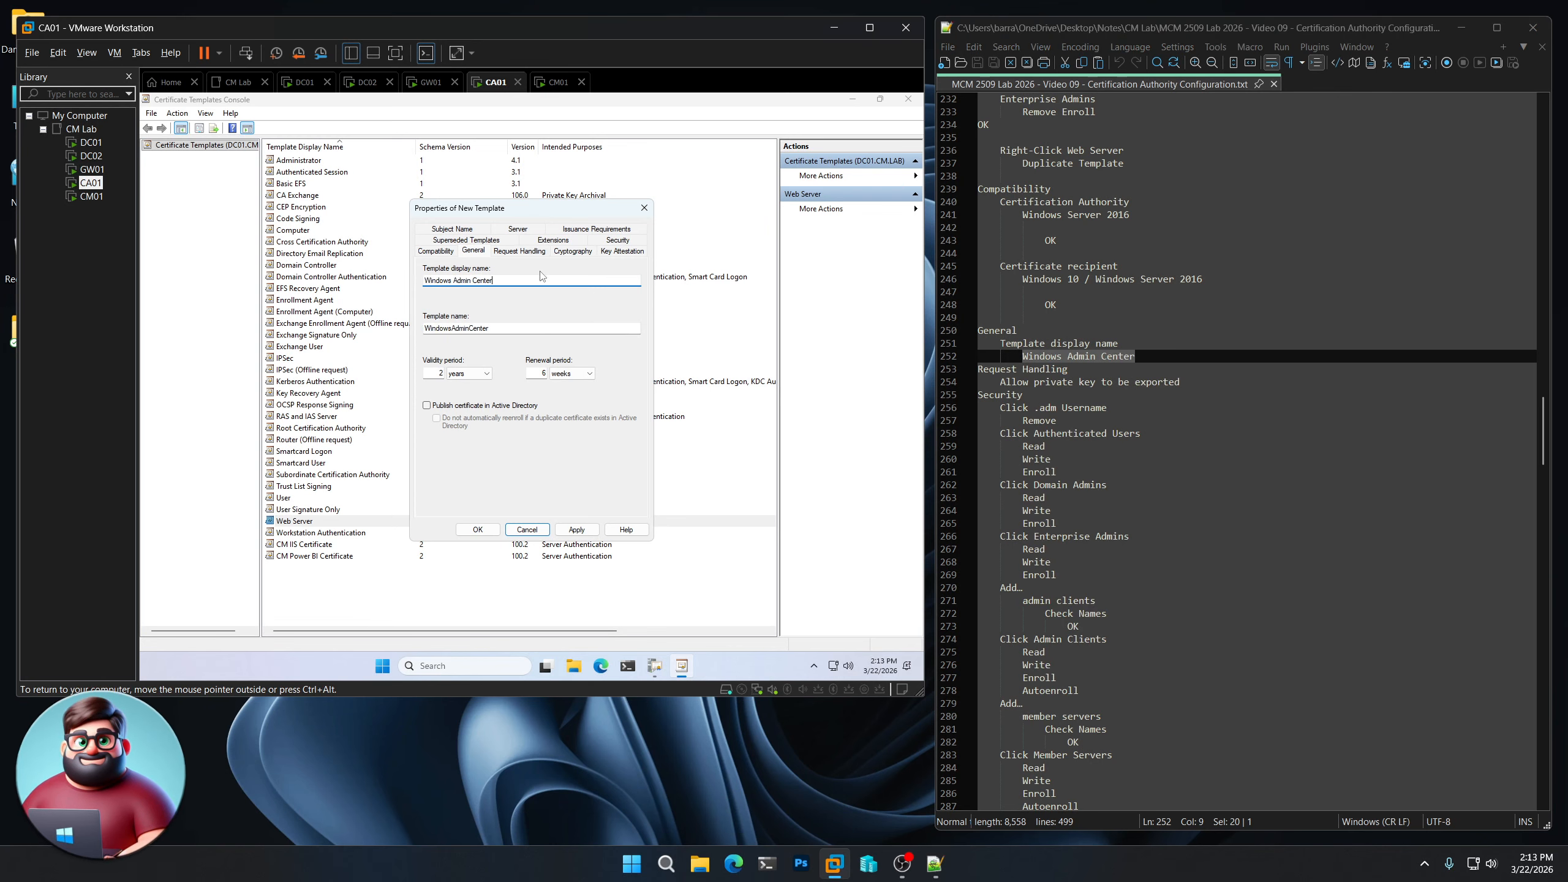
click(522, 251)
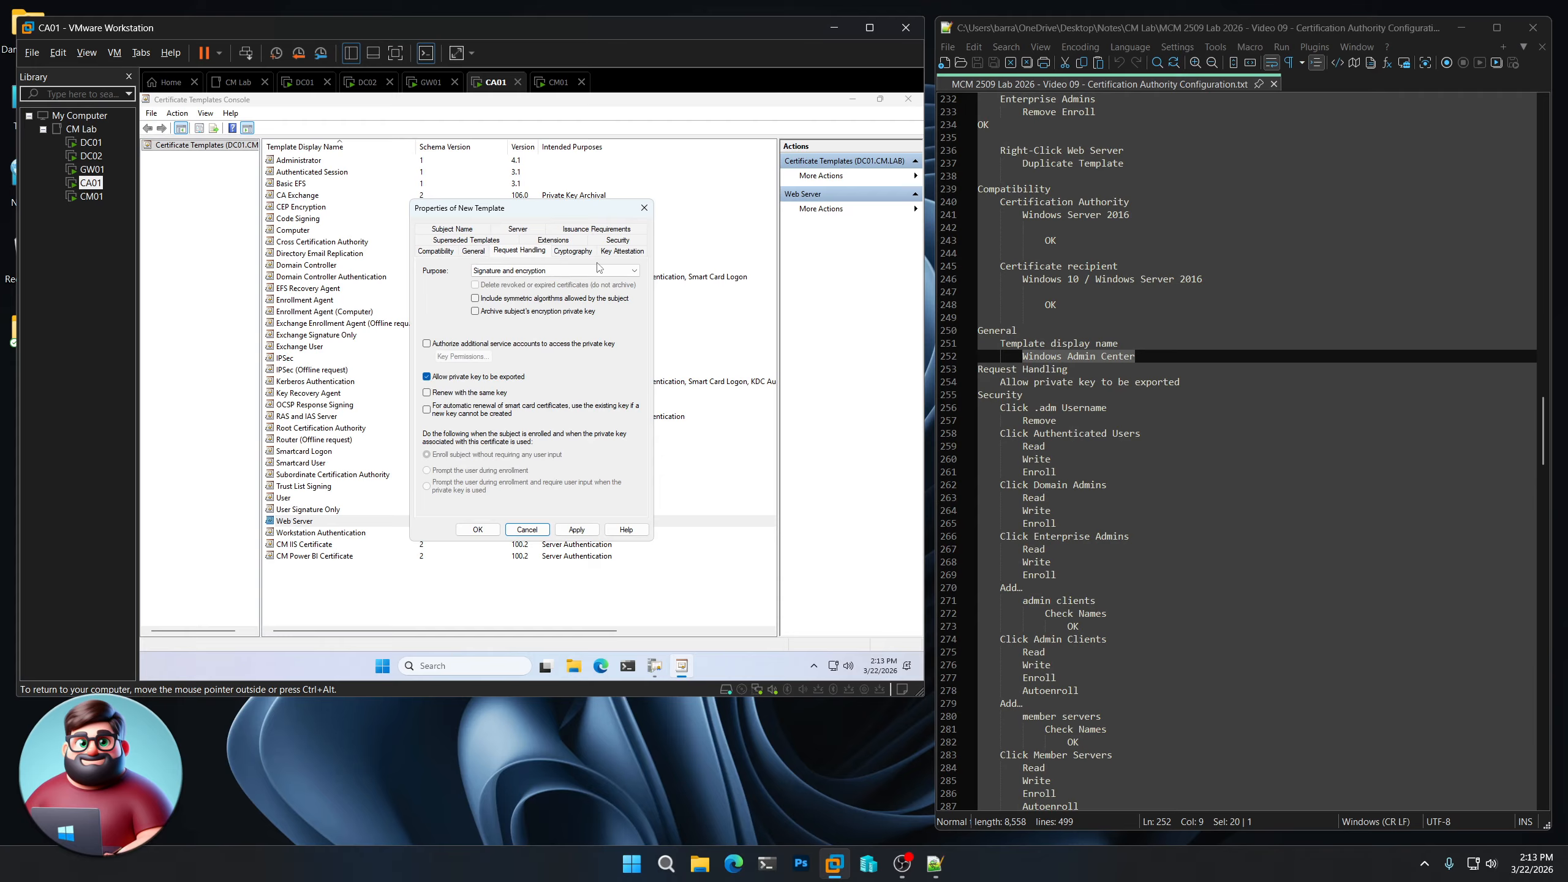
- Remove the individual admin account from Security and allow Authenticated Users Write
click(617, 241)
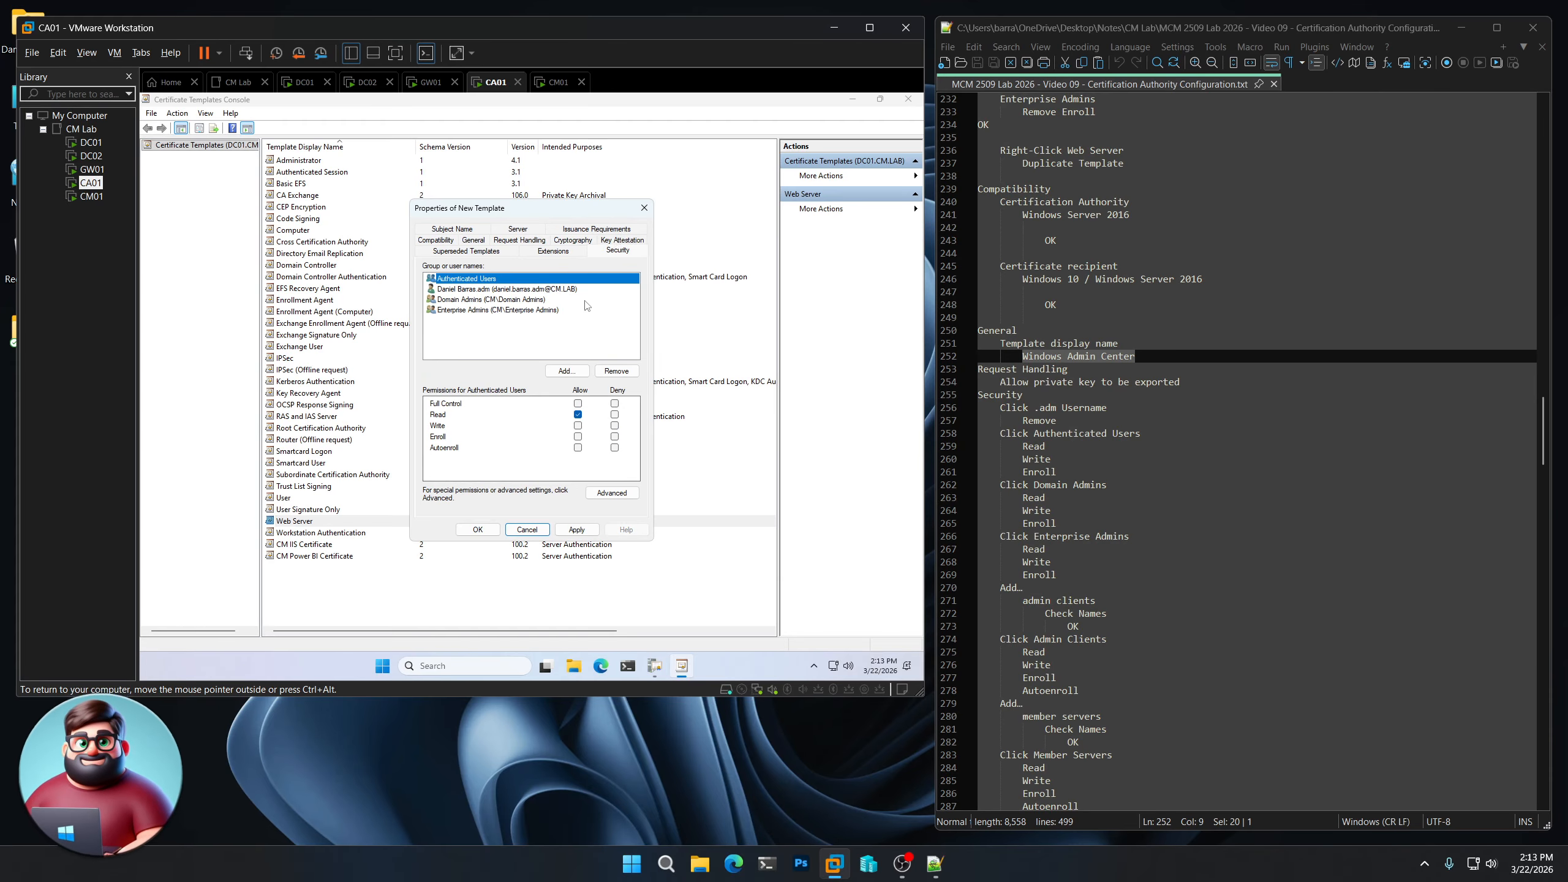
click(502, 291)
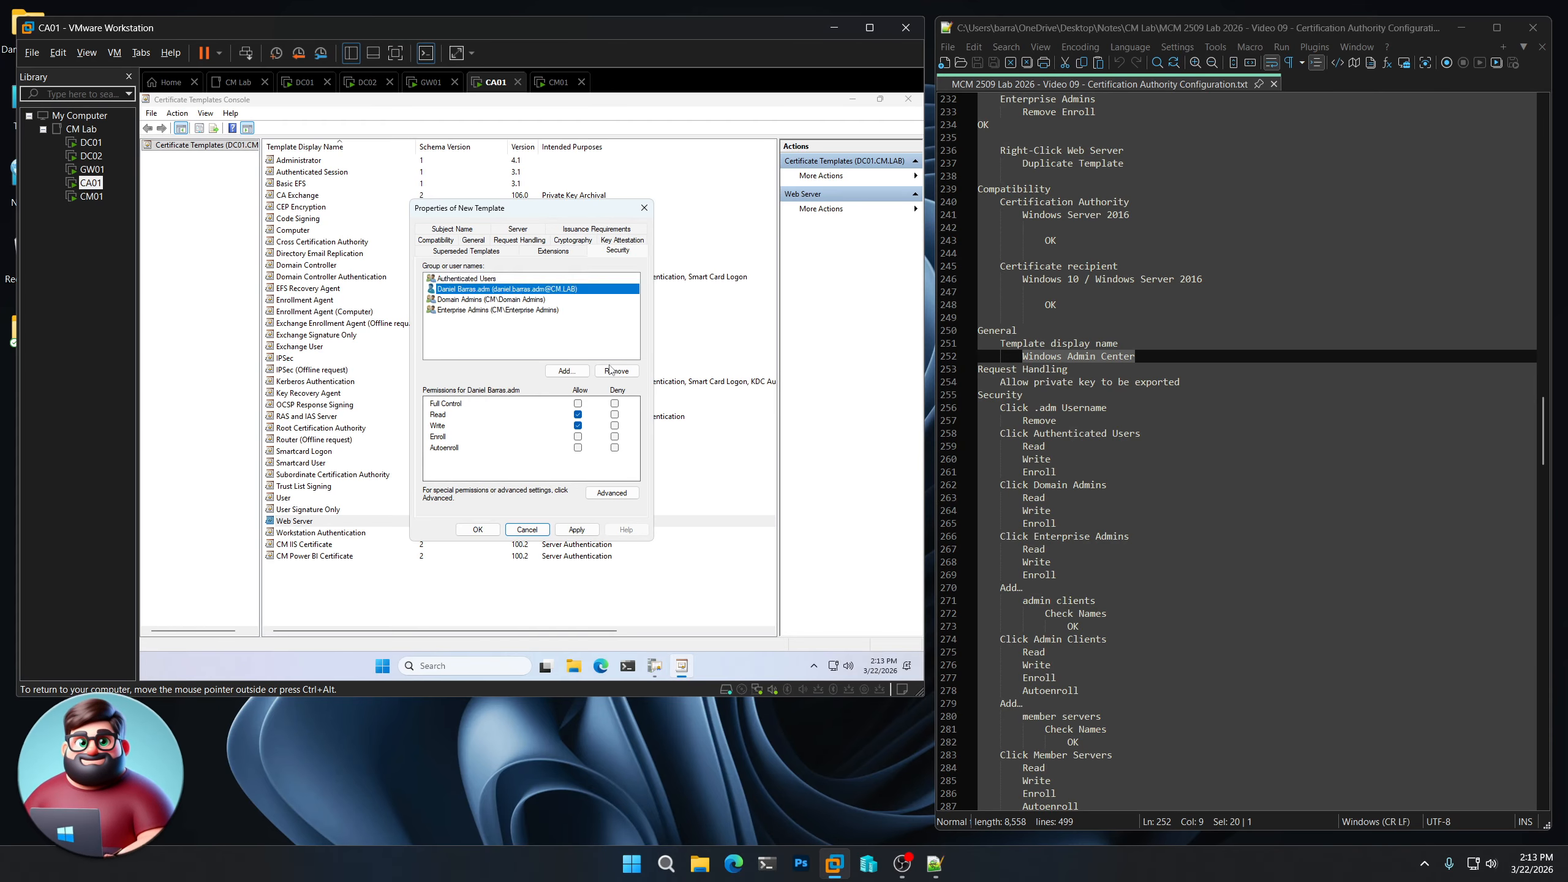
click(616, 372)
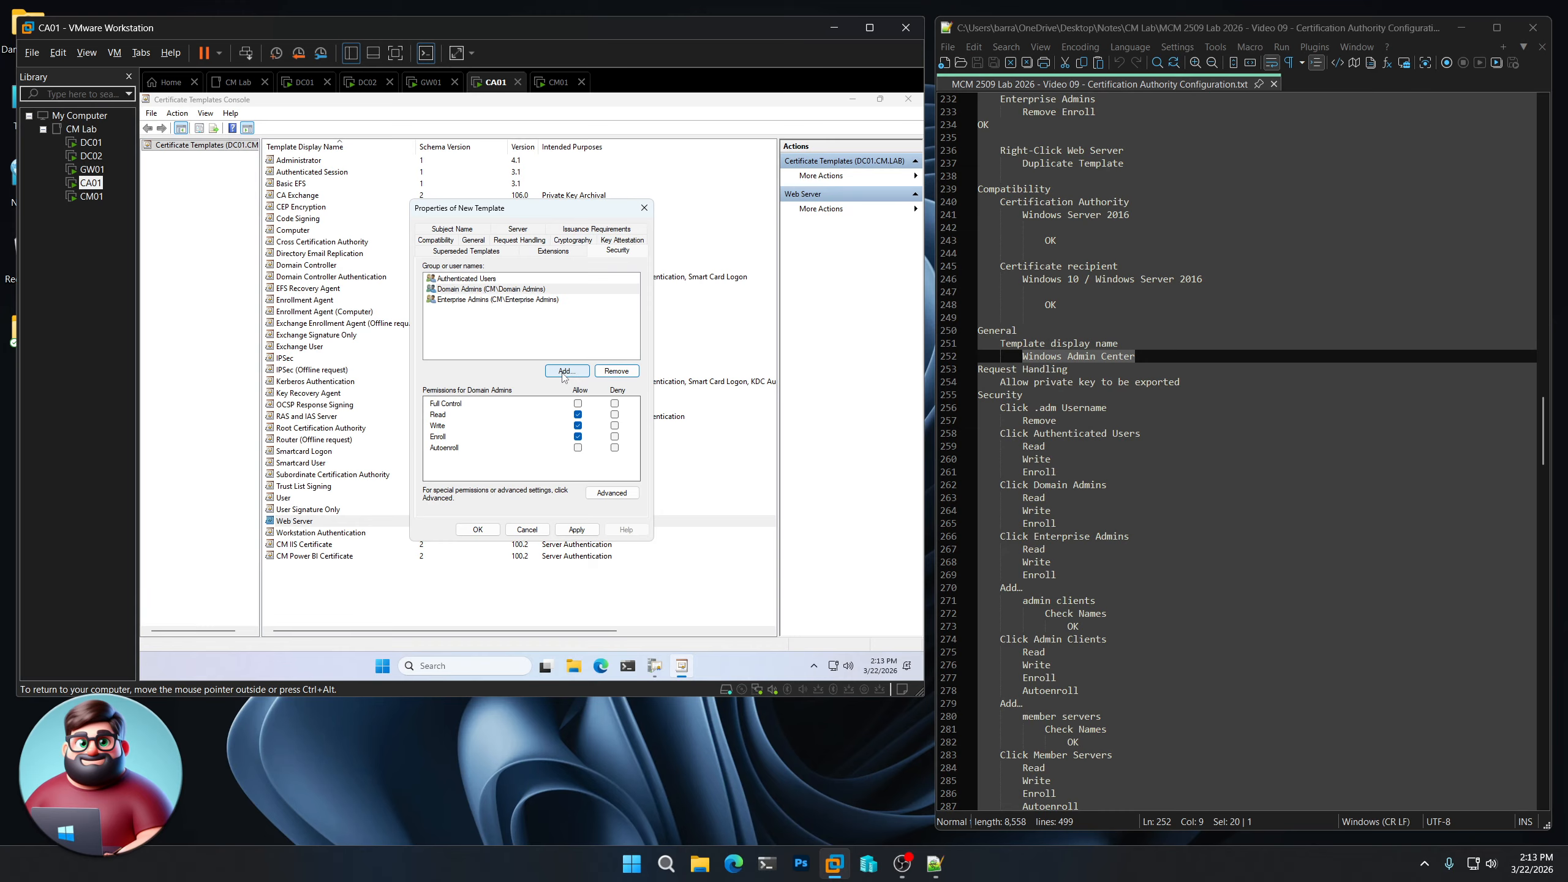
click(465, 279)
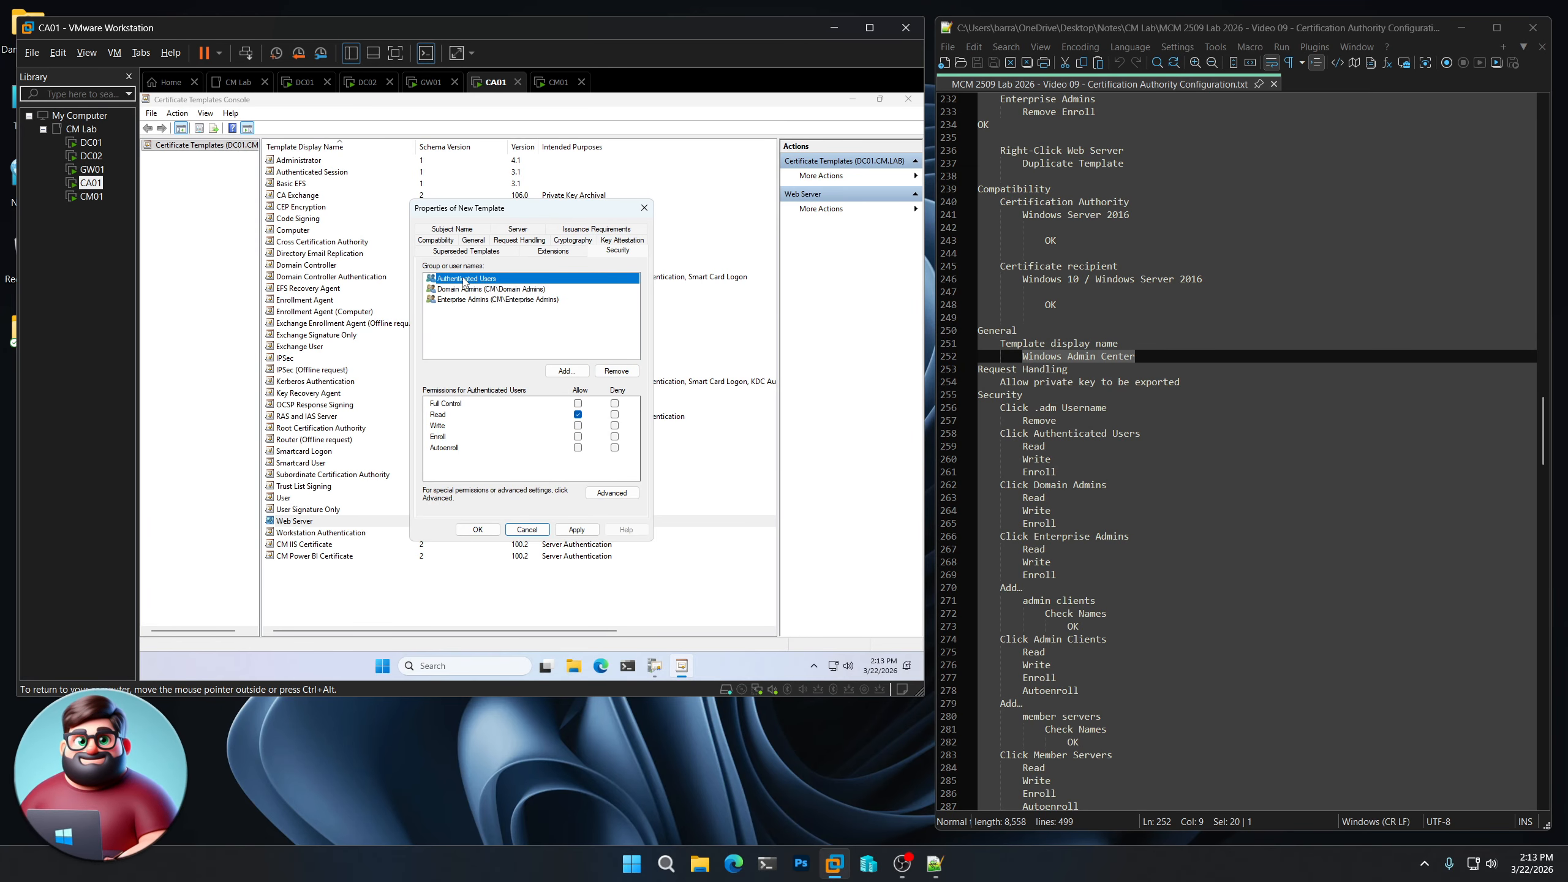
click(578, 426)
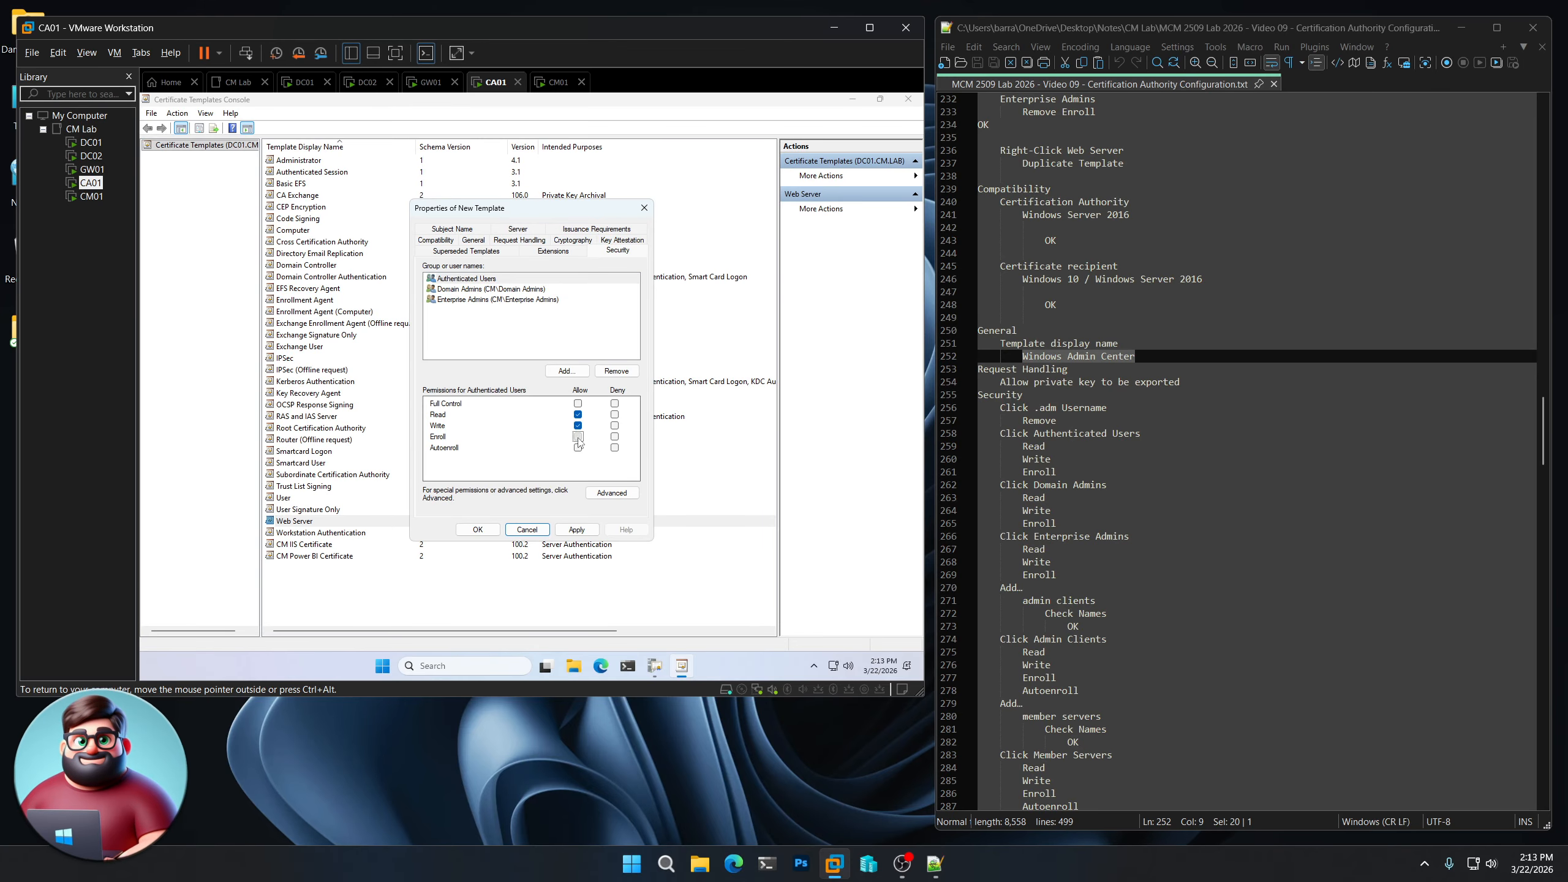
click(491, 289)
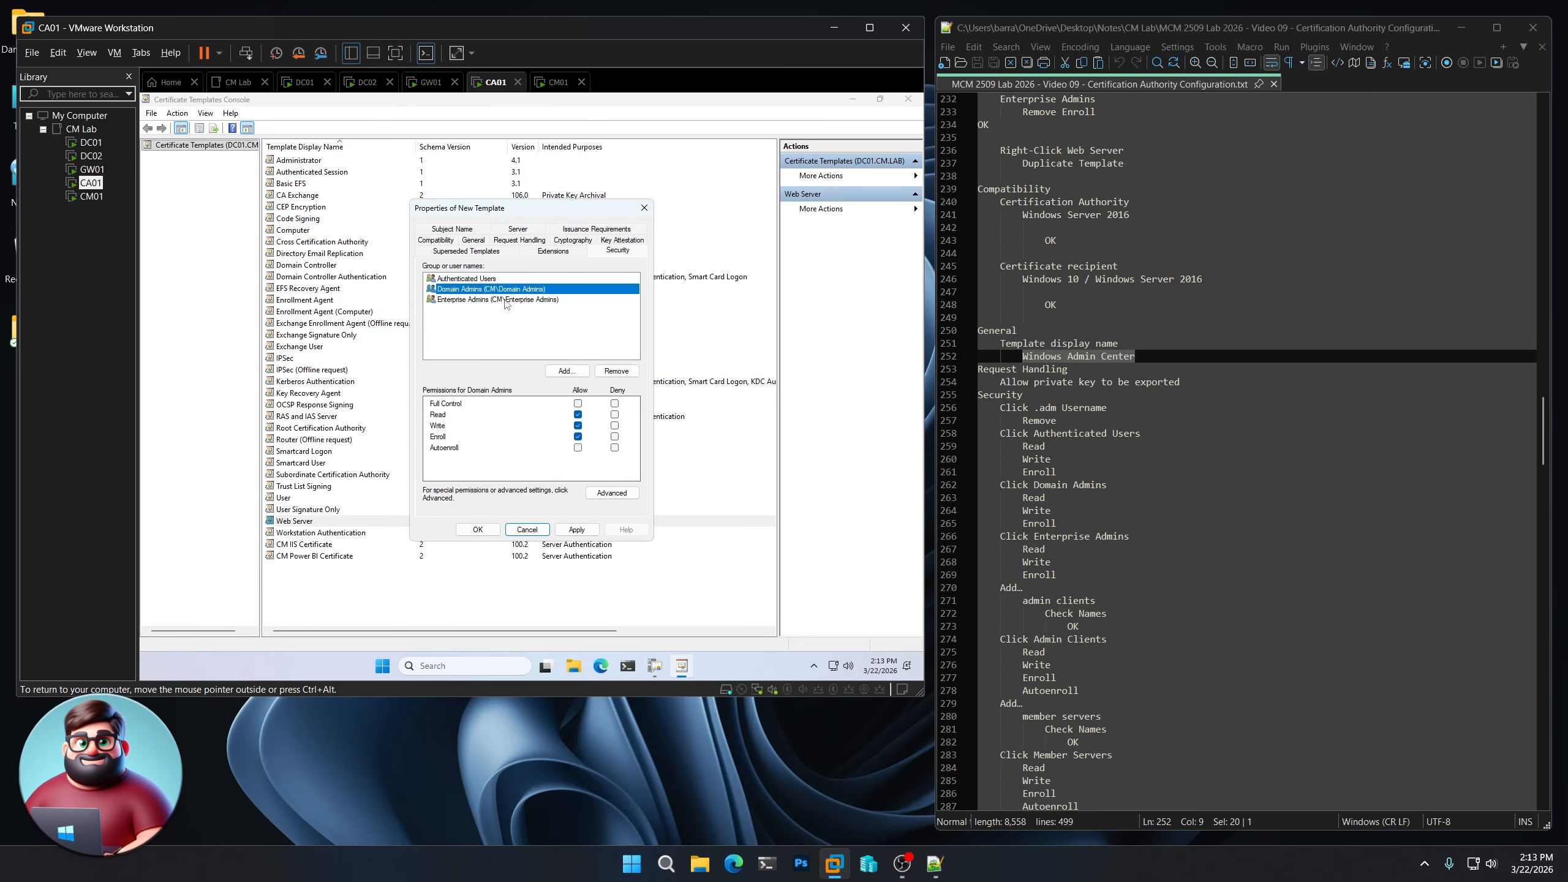
click(506, 300)
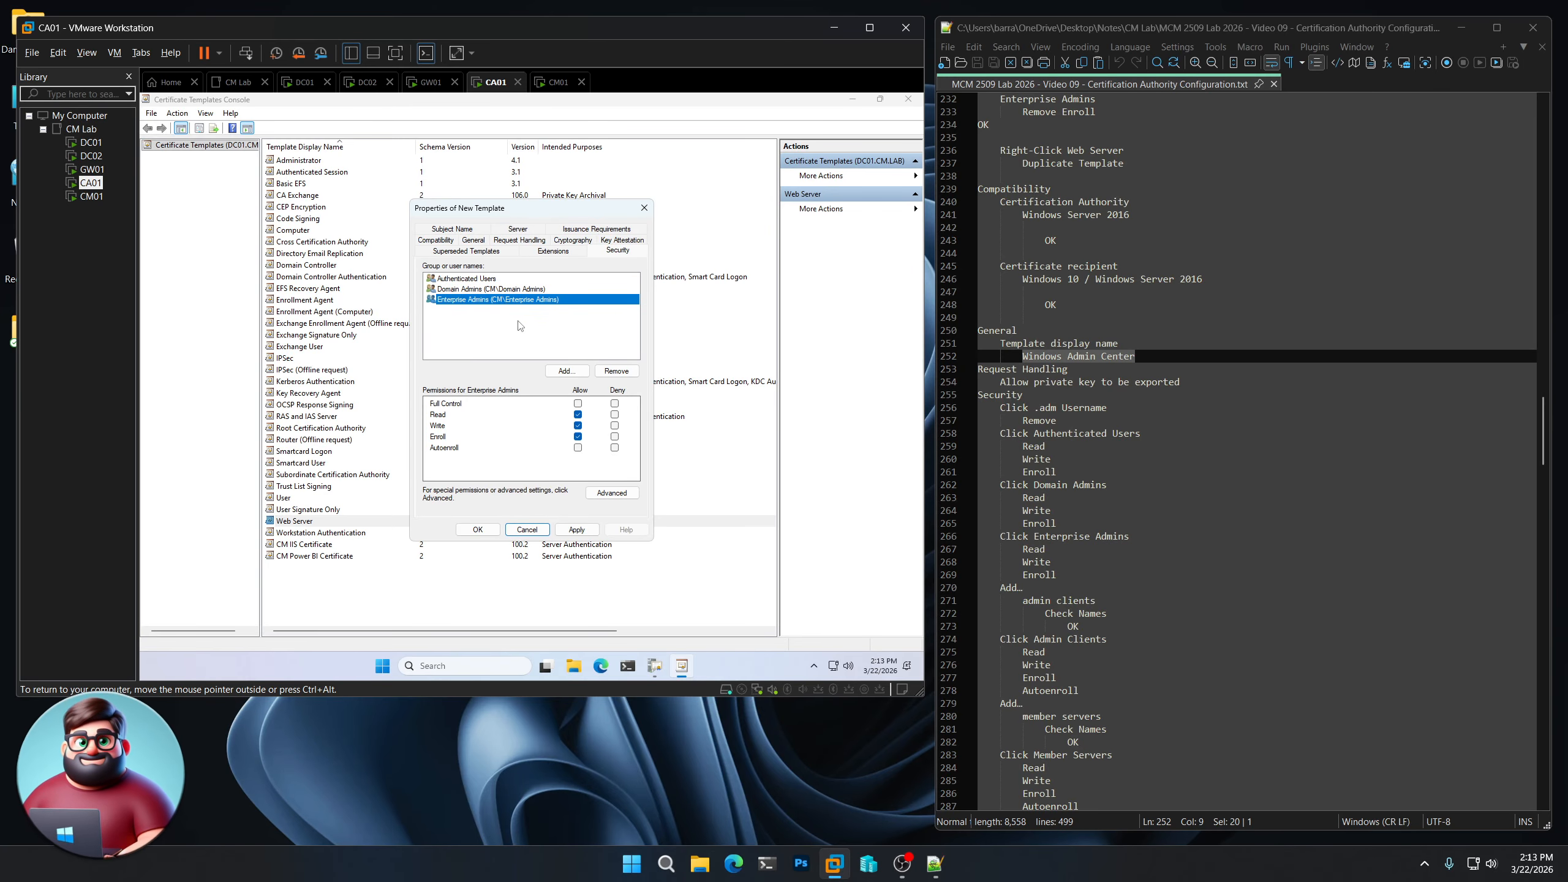
- Add Admin Clients with Write, Enroll and Autoenroll permissions
click(568, 373)
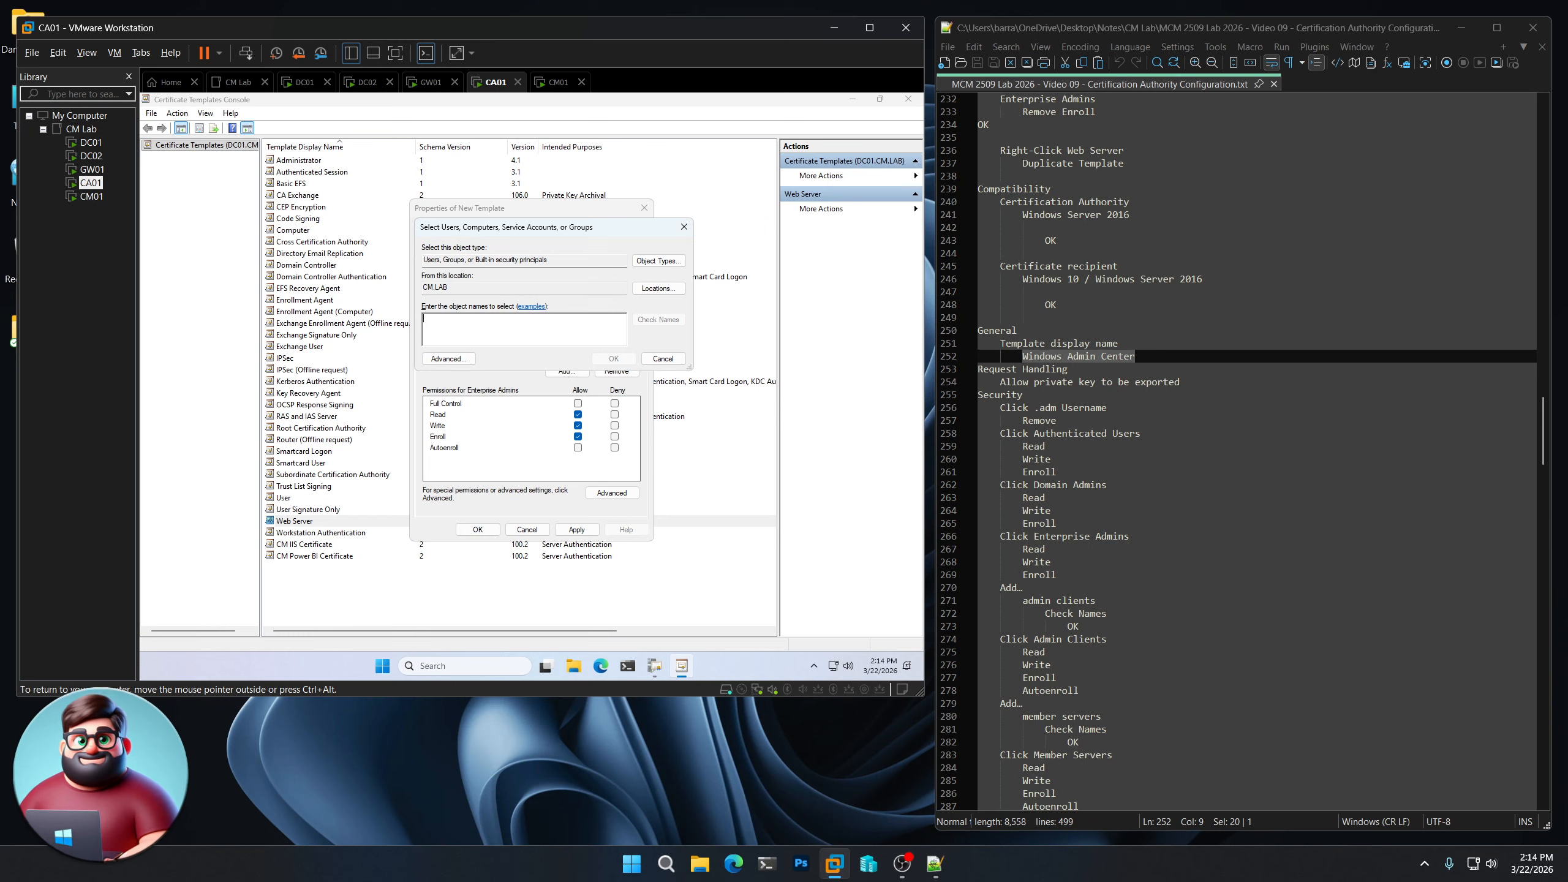
text(admin clients)
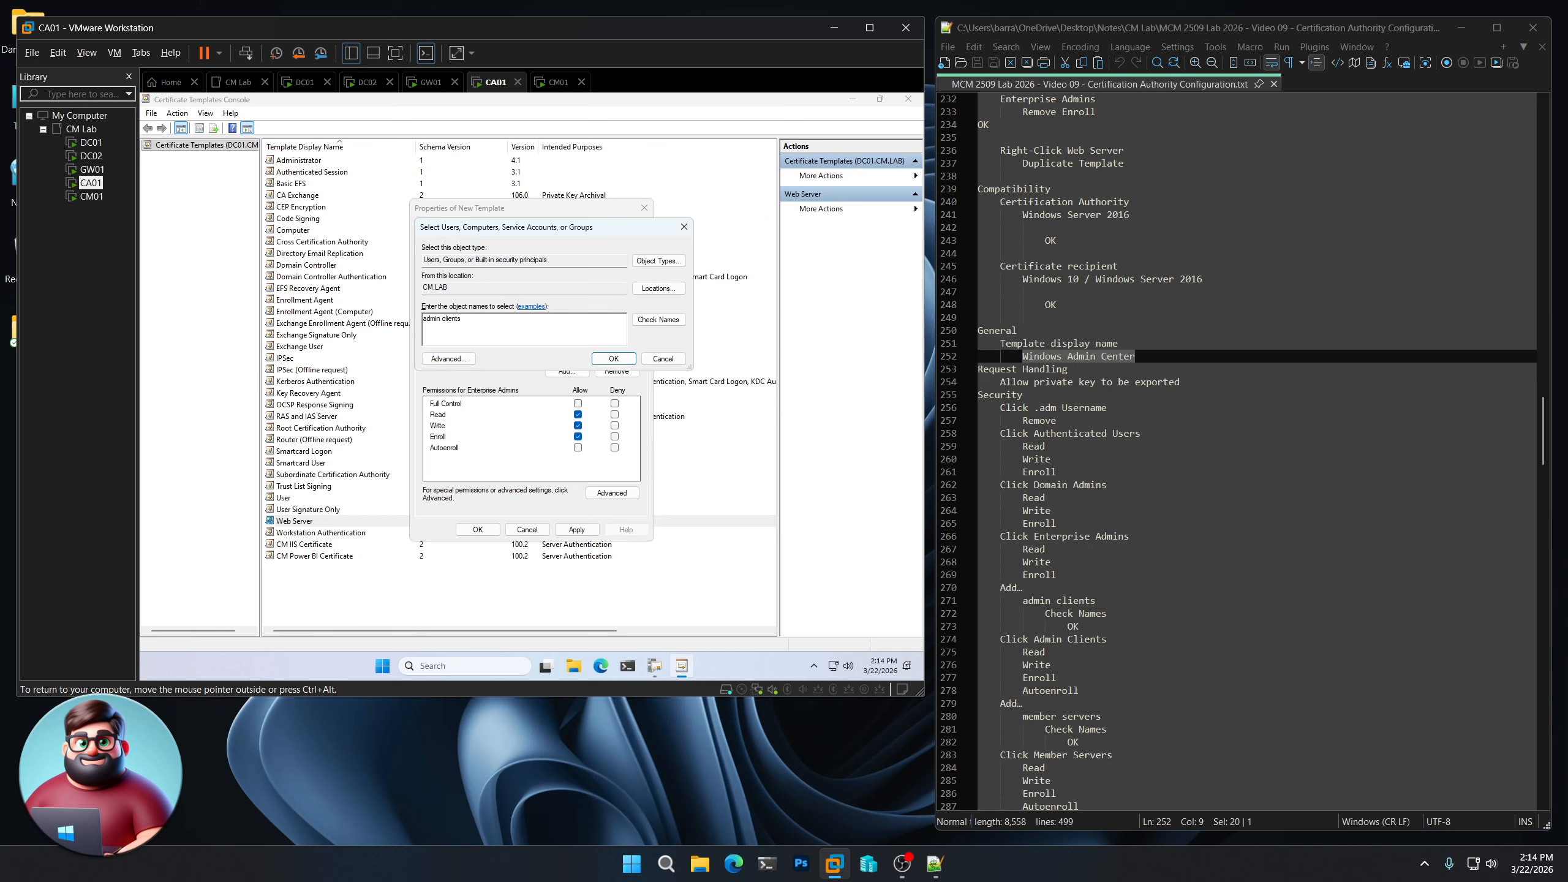
click(648, 321)
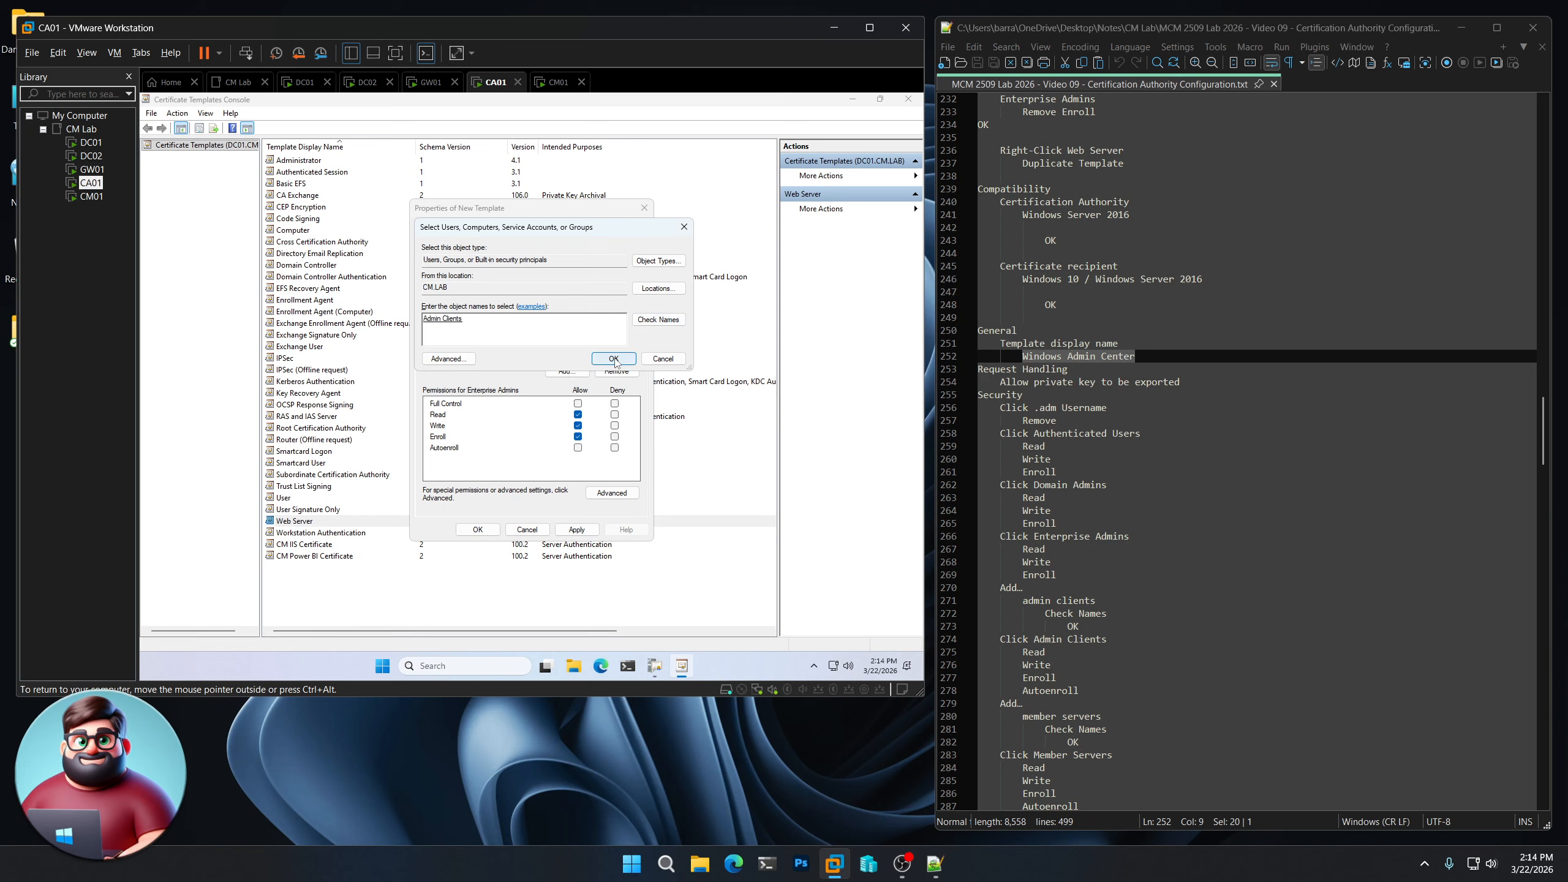
click(614, 359)
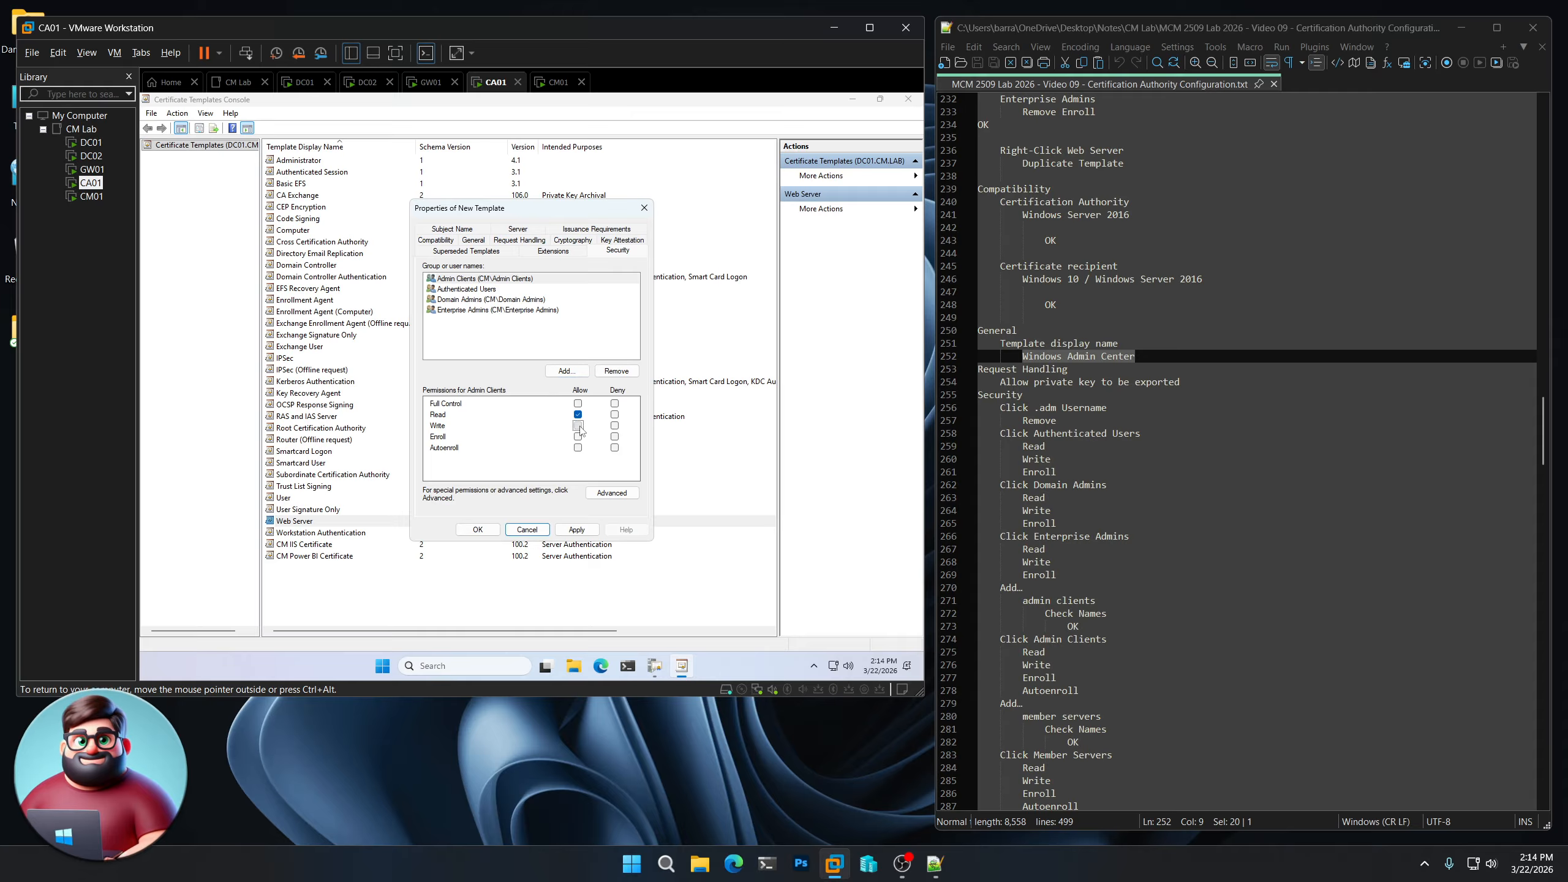
click(578, 425)
click(577, 437)
click(578, 448)
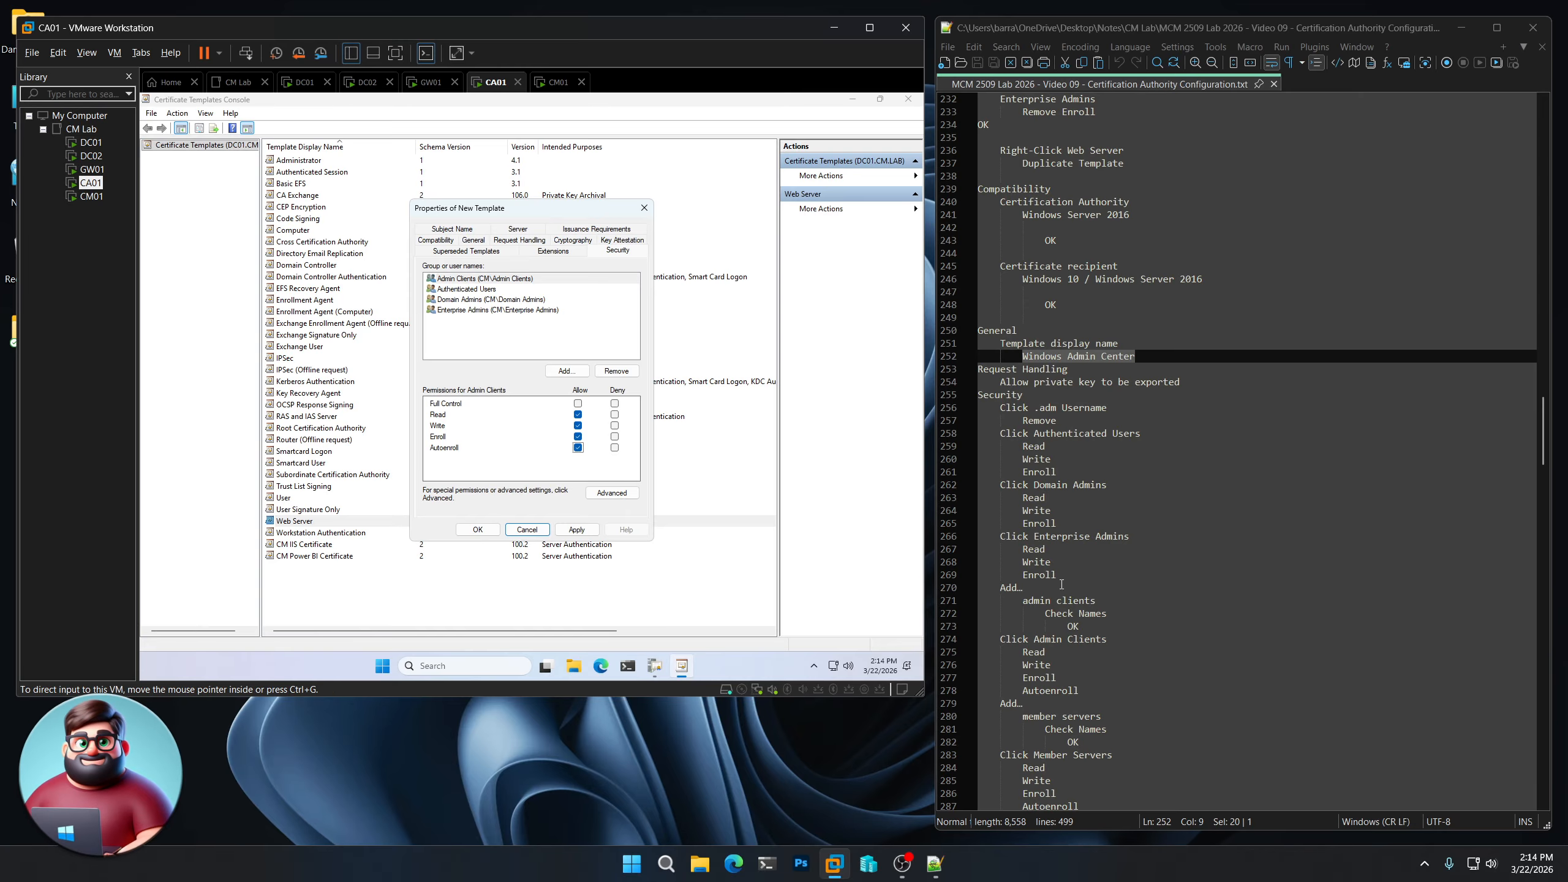
scroll(1042, 585, down, 4)
scroll(1042, 585, down, 3)
- Add Member Servers with Write, Enroll and Autoenroll, and save the template
click(562, 371)
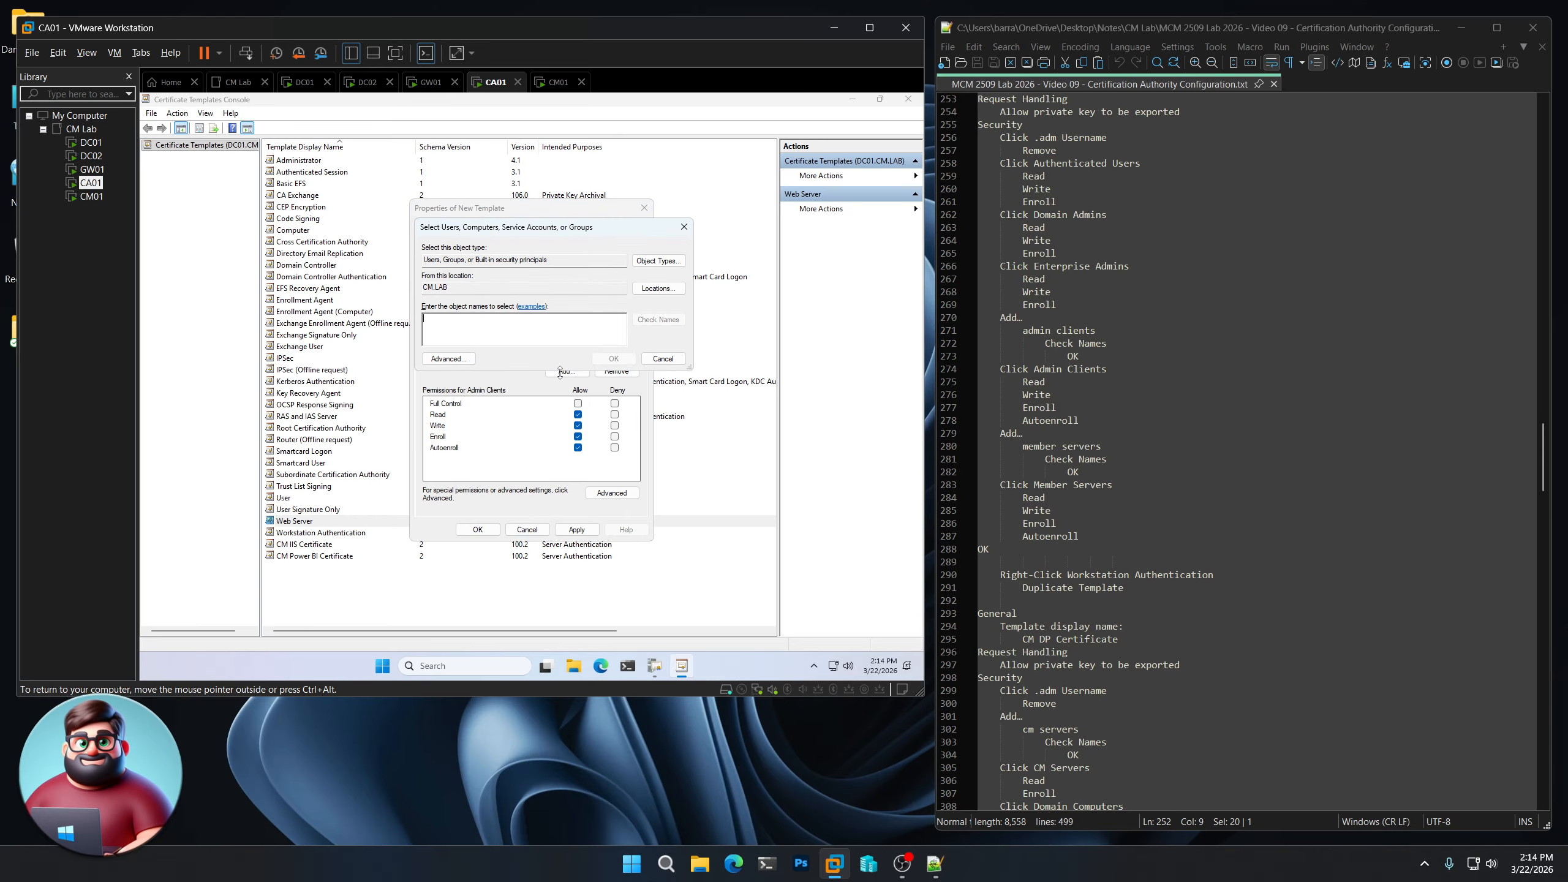
text(member servers)
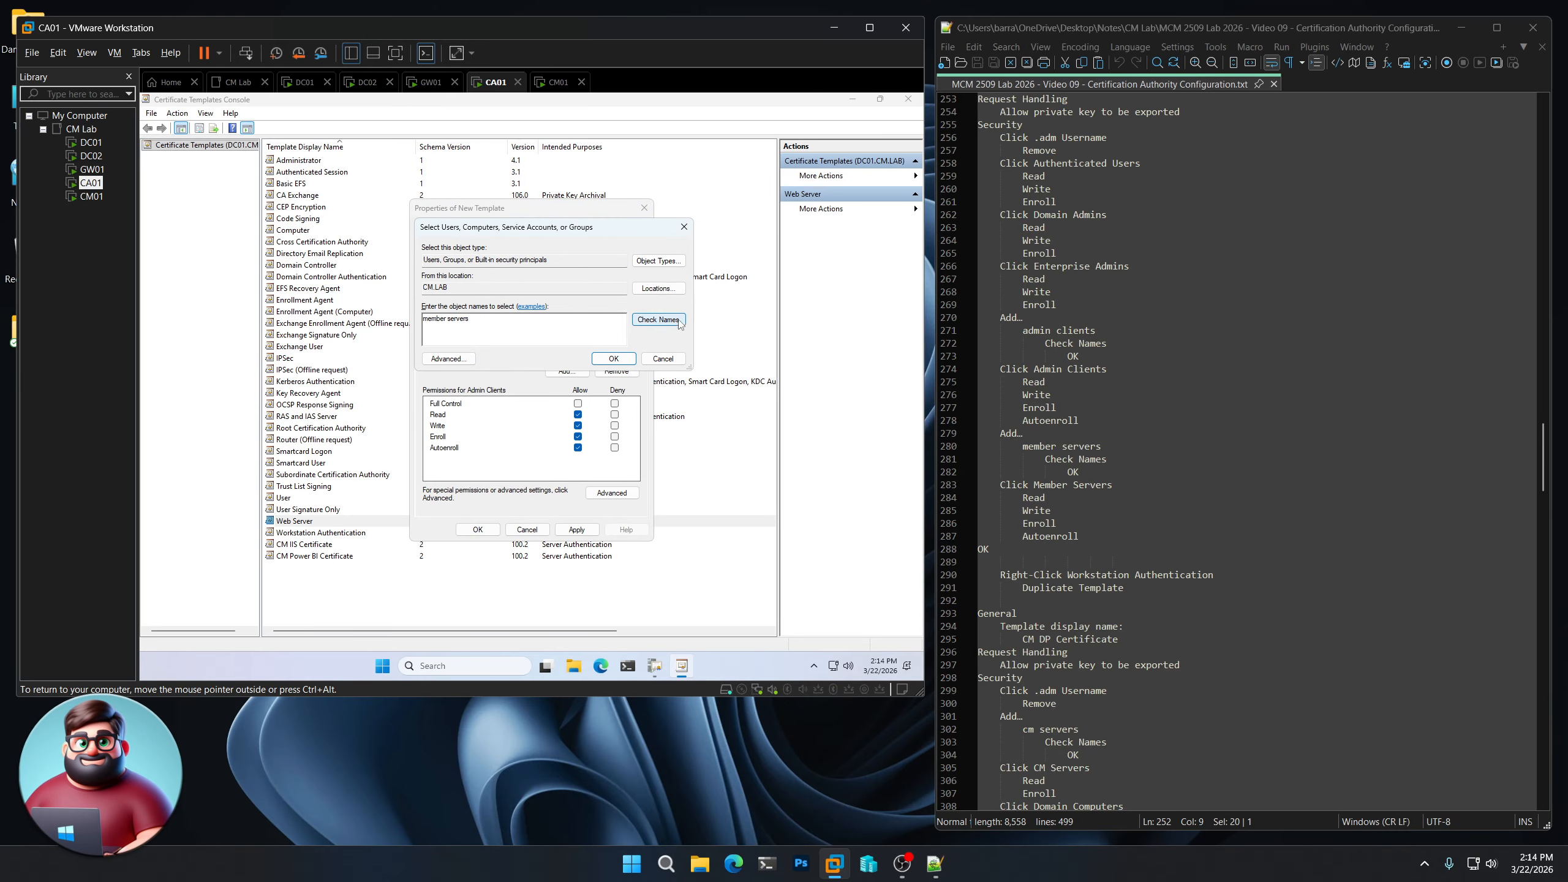
click(658, 319)
click(614, 358)
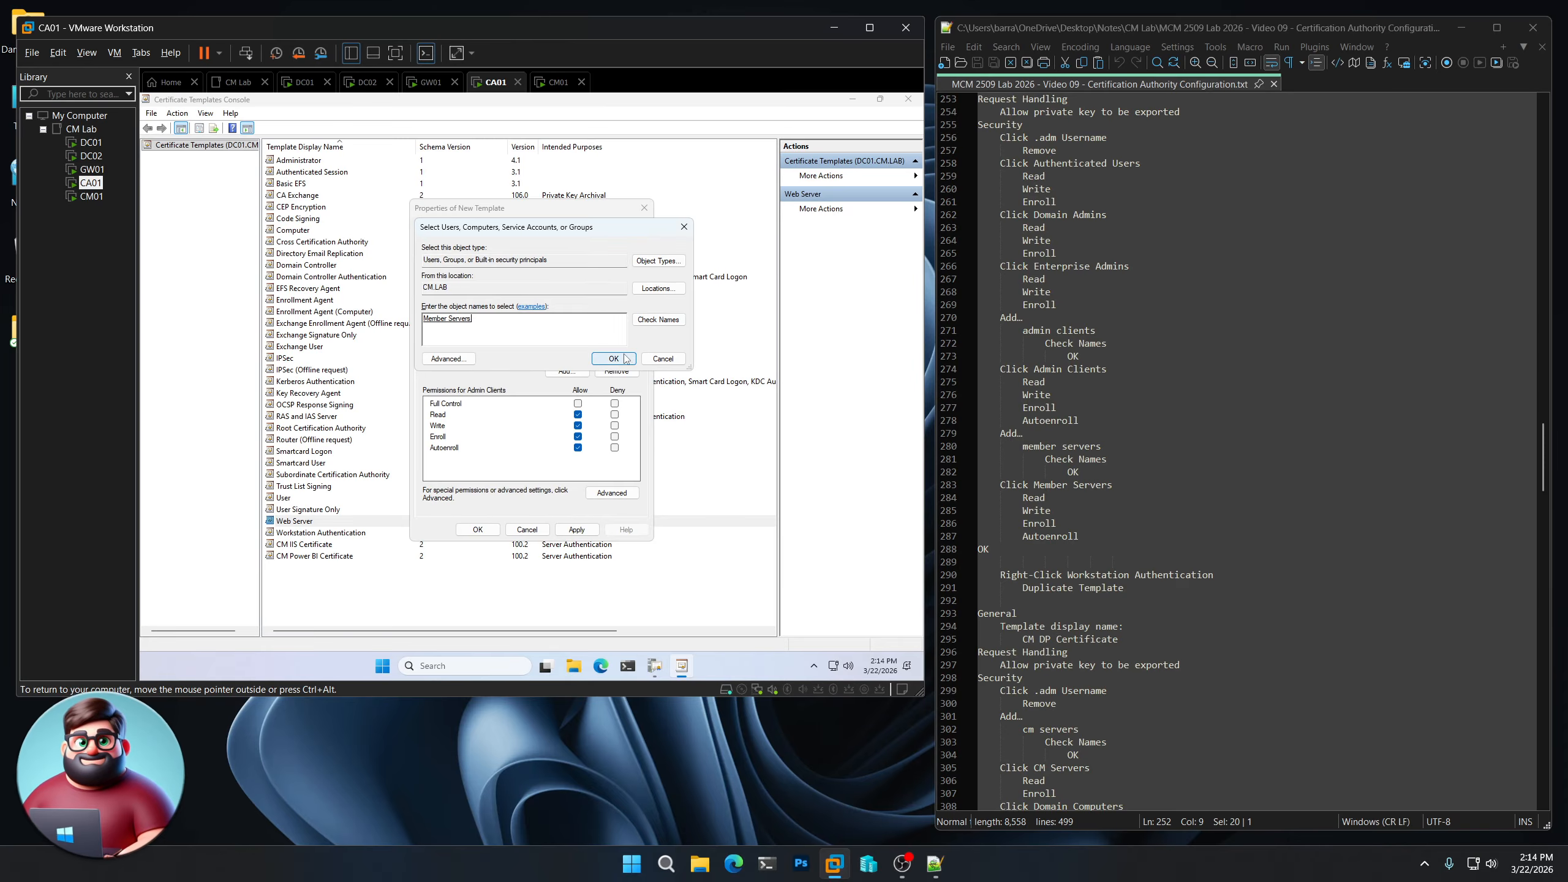
click(578, 426)
click(577, 437)
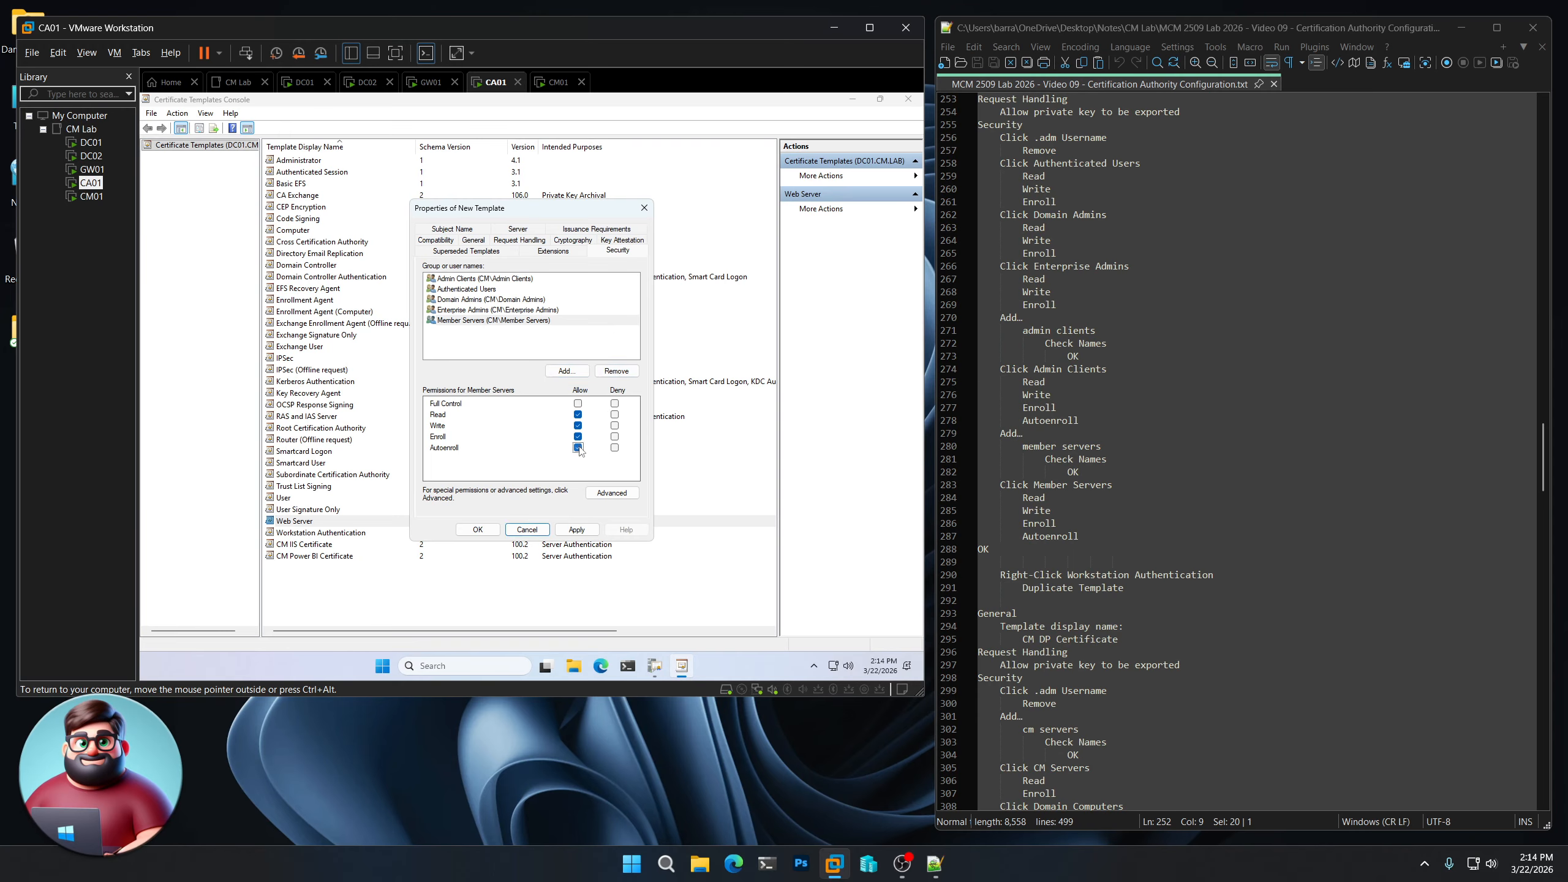
click(577, 447)
click(478, 530)
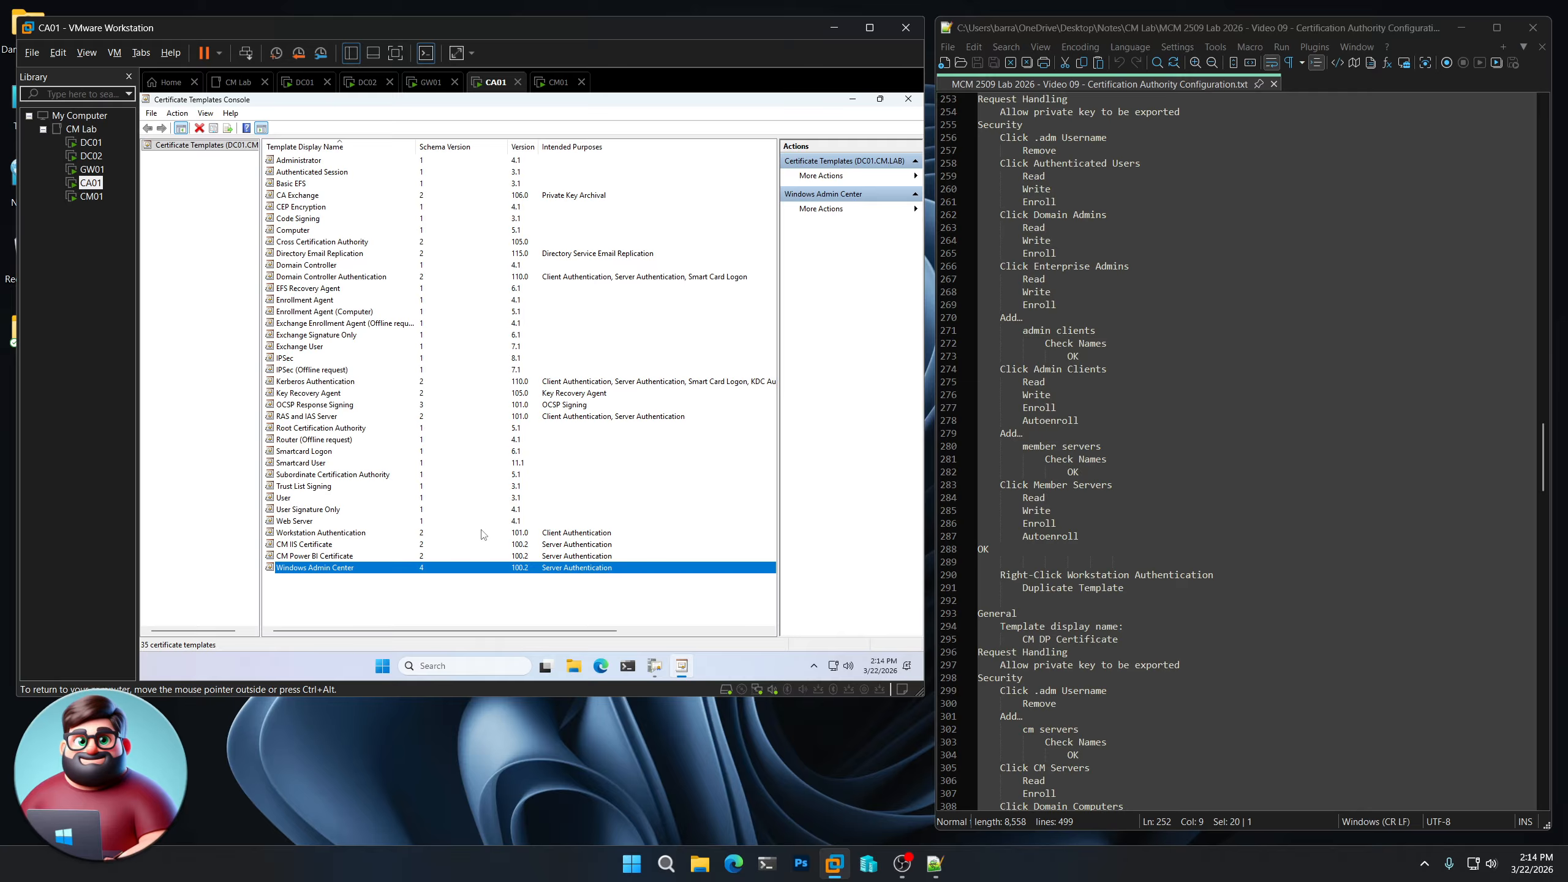
- Duplicate the Workstation Authentication template
scroll(1020, 546, down, 8)
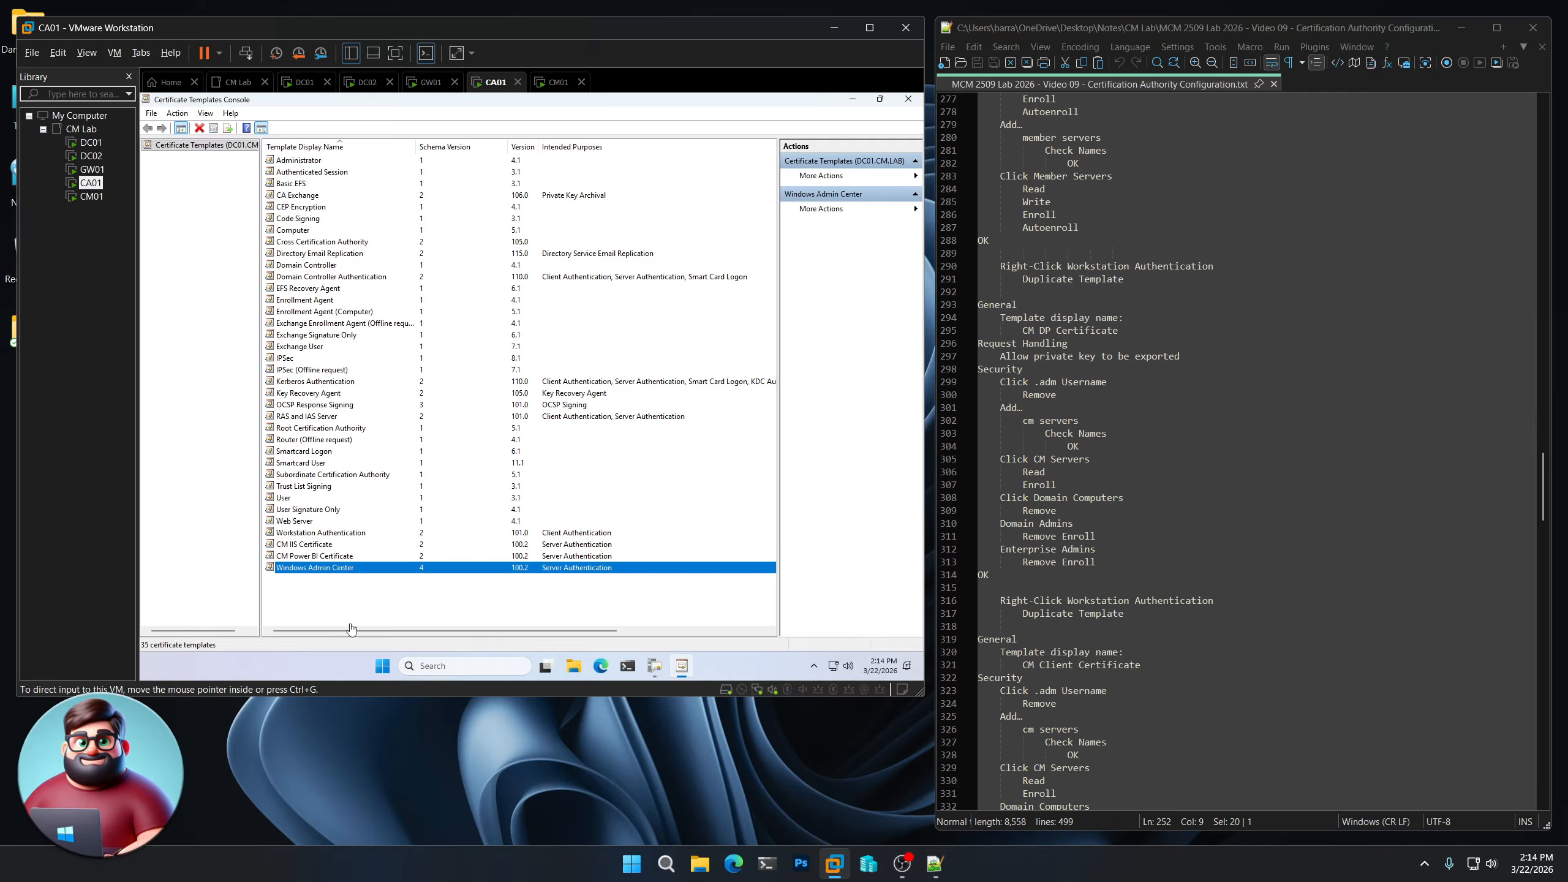
click(331, 533)
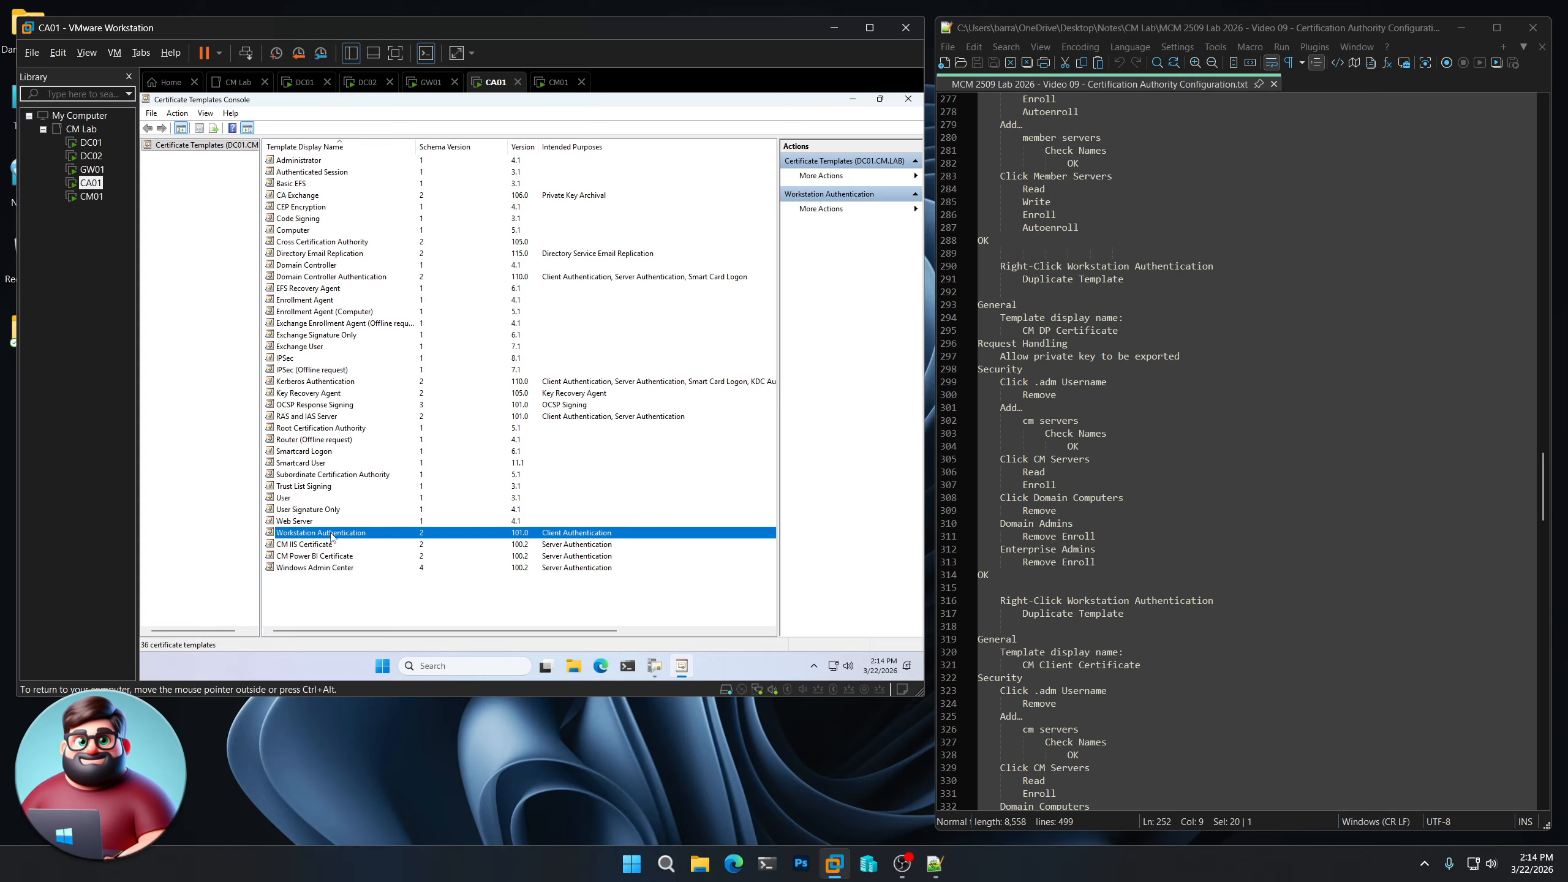
right_click(331, 534)
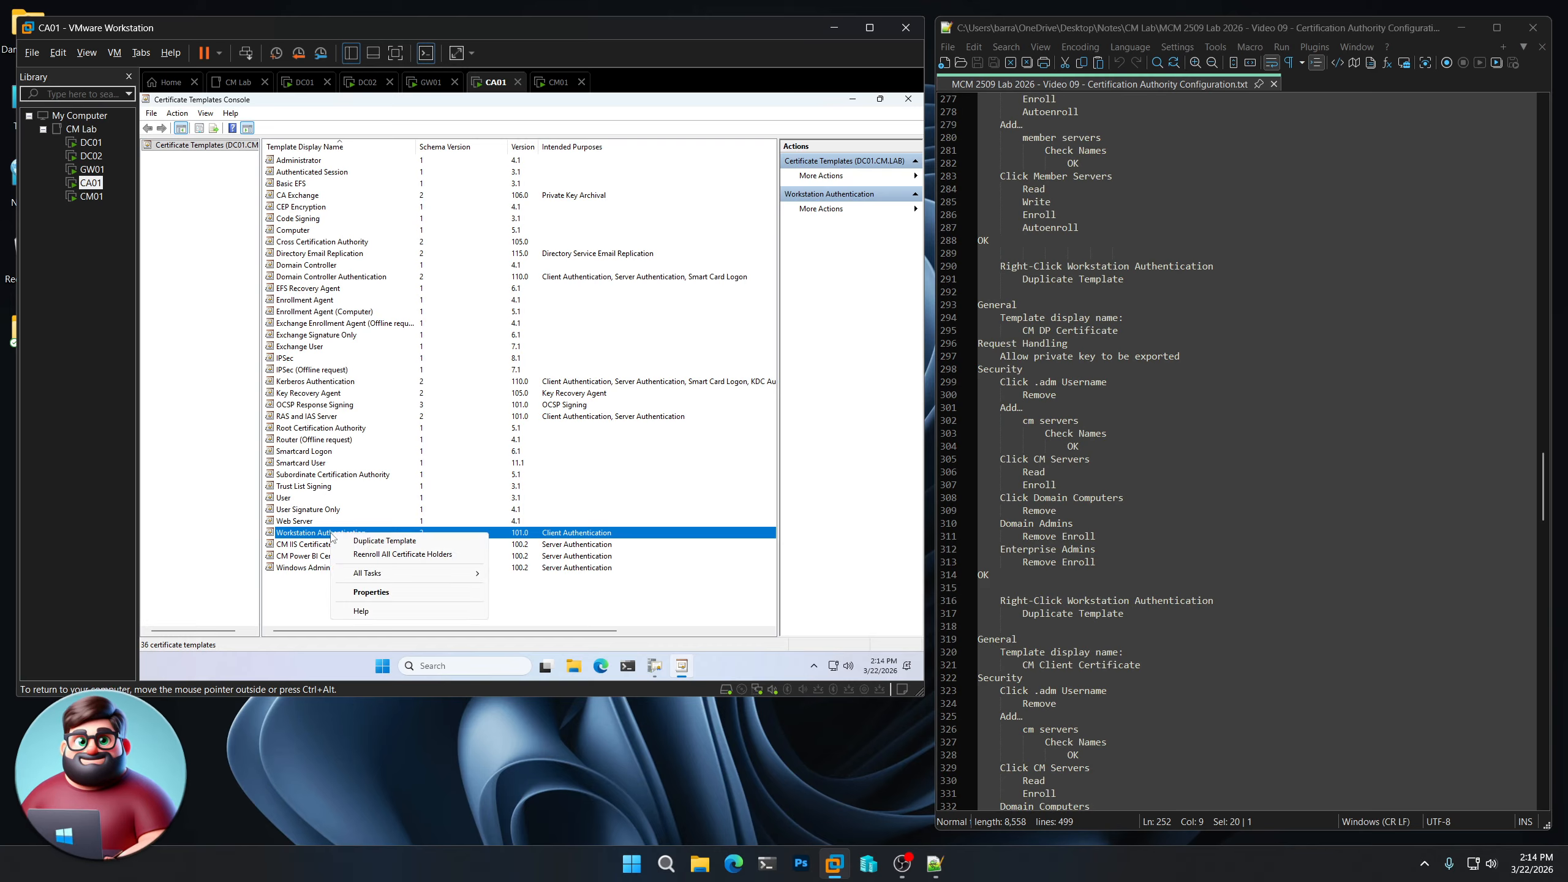
click(360, 545)
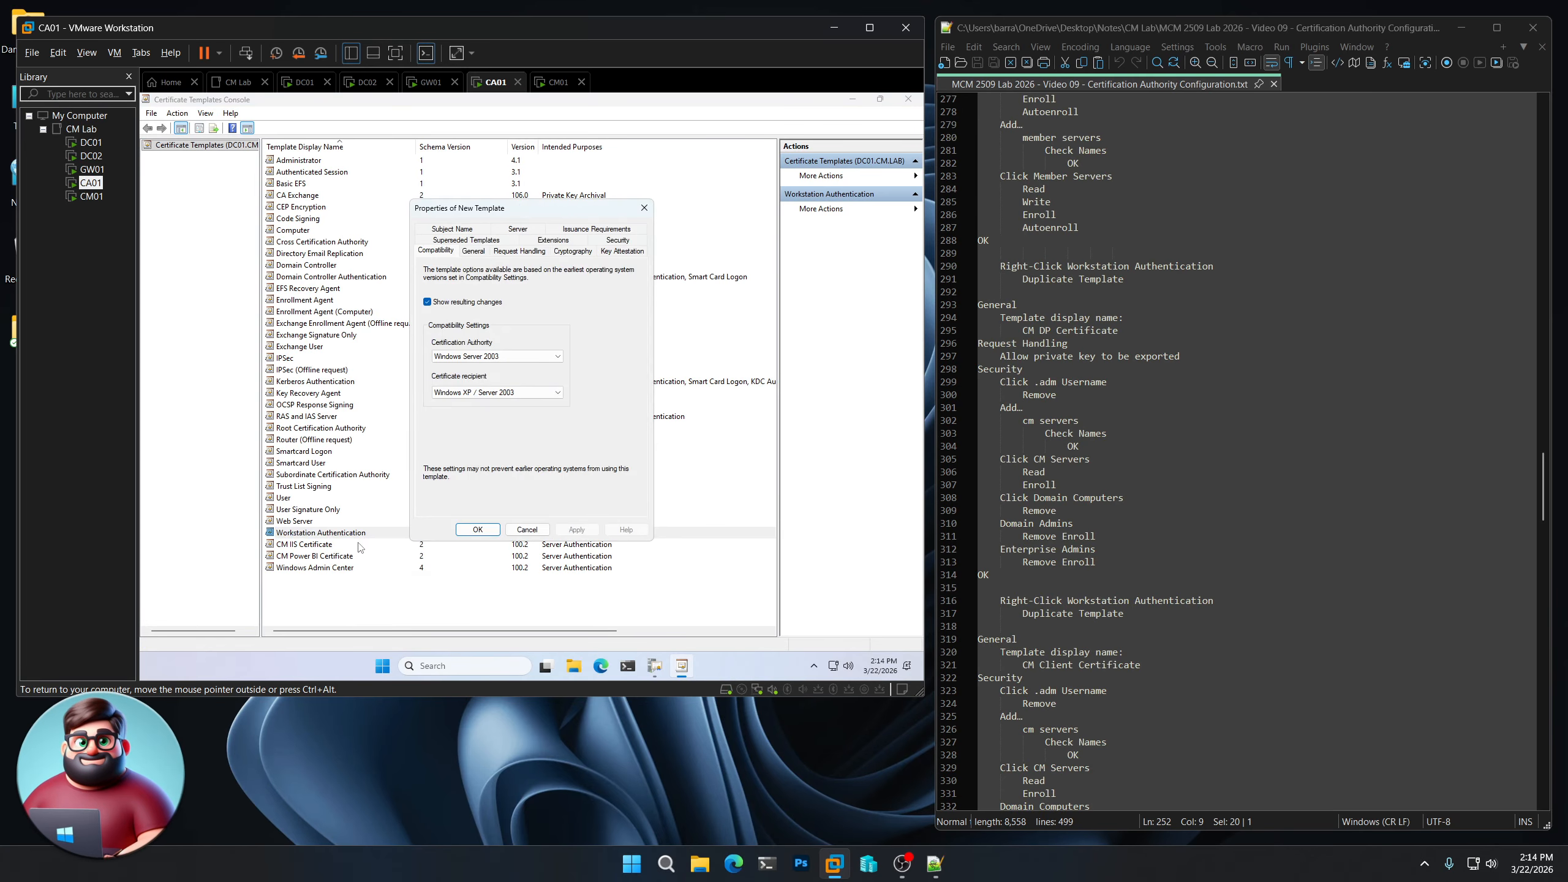
- Set the new template's display name to 'CM DP Certificate'
click(473, 250)
drag(1123, 327, 1022, 330)
right_click(1048, 333)
click(1084, 357)
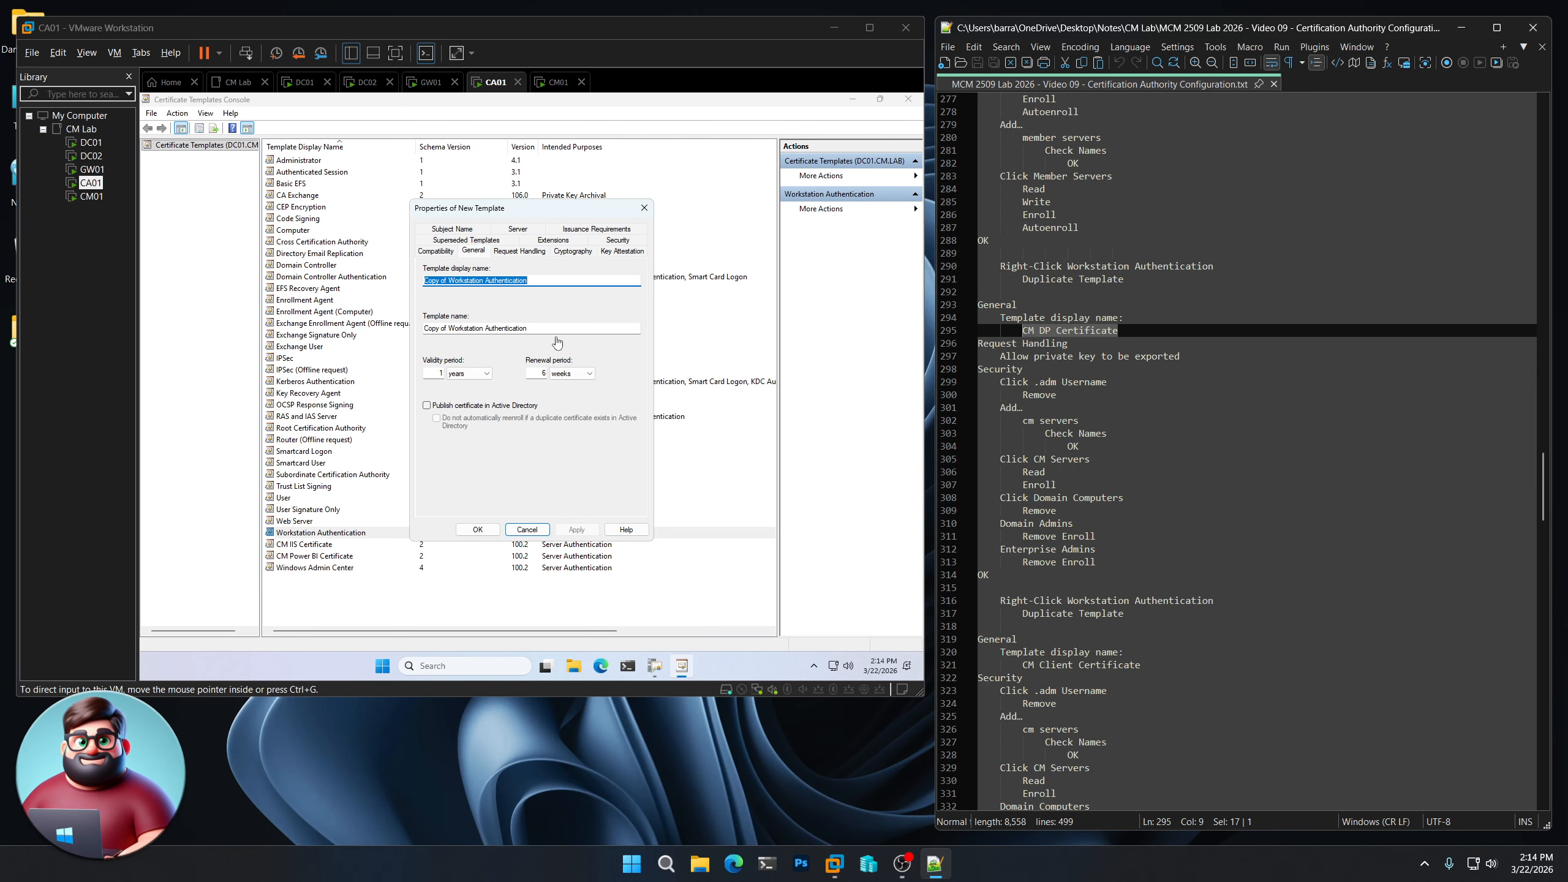
click(532, 310)
key(ctrl+v)
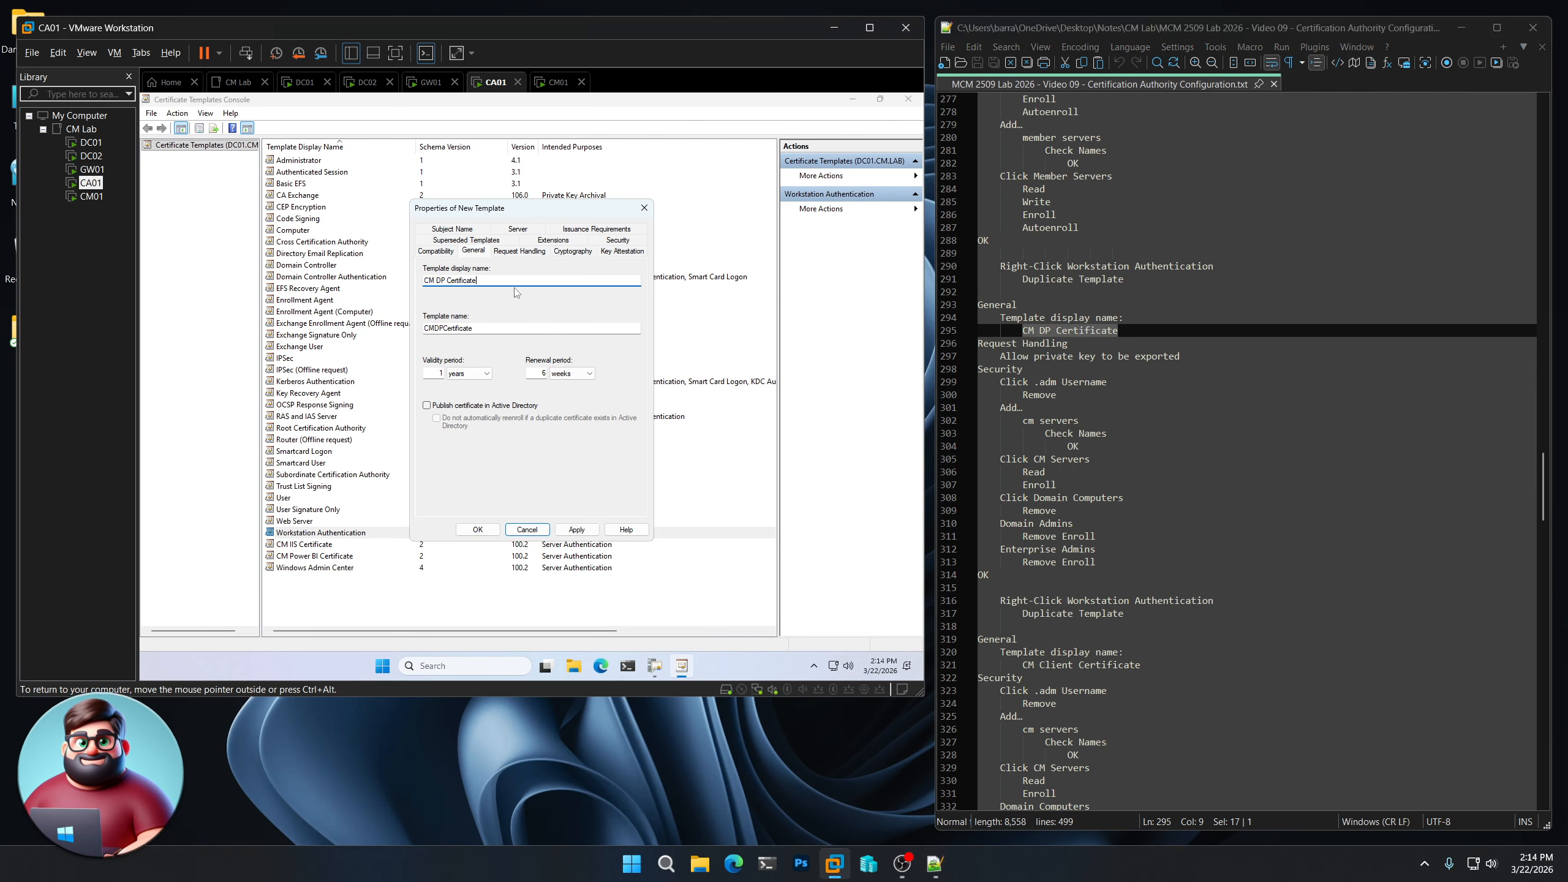
click(517, 250)
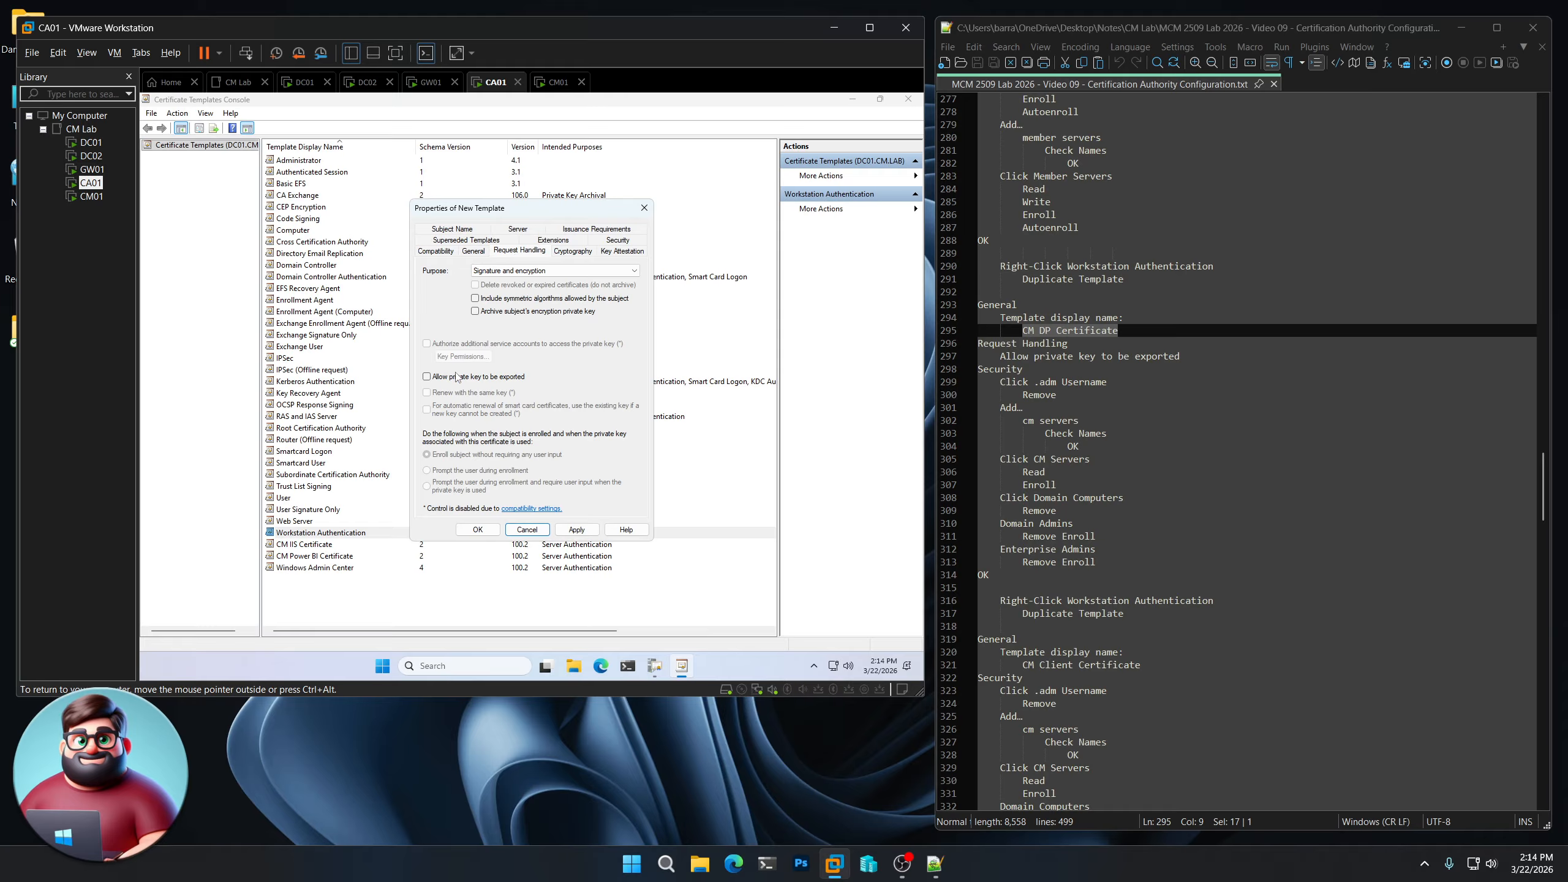
- Remove the individual admin account and add CM Servers with Enroll permission
click(616, 241)
click(546, 289)
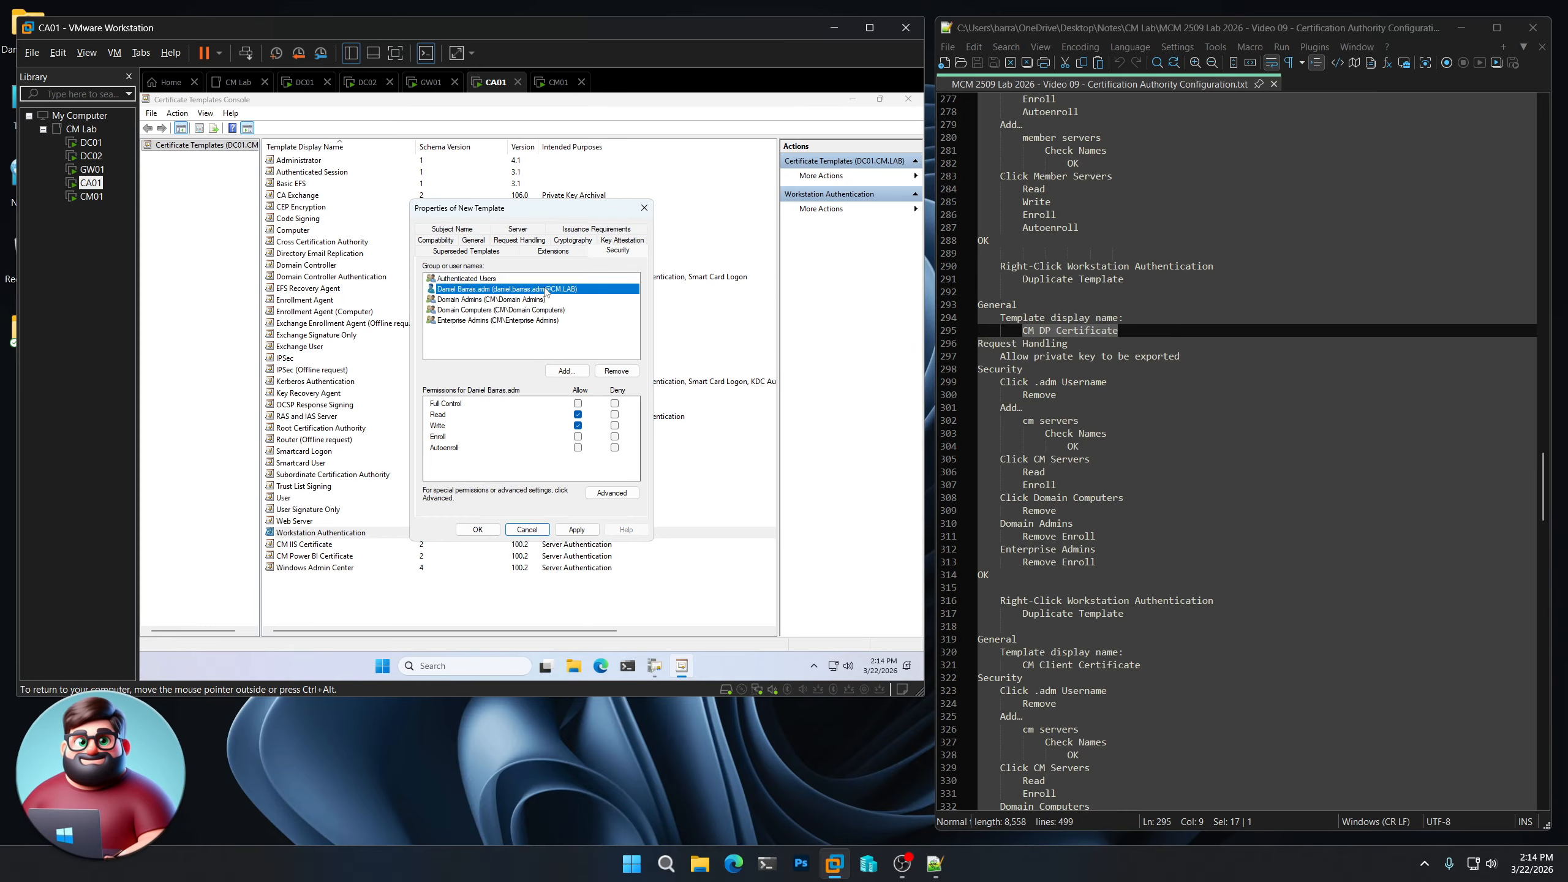
click(618, 372)
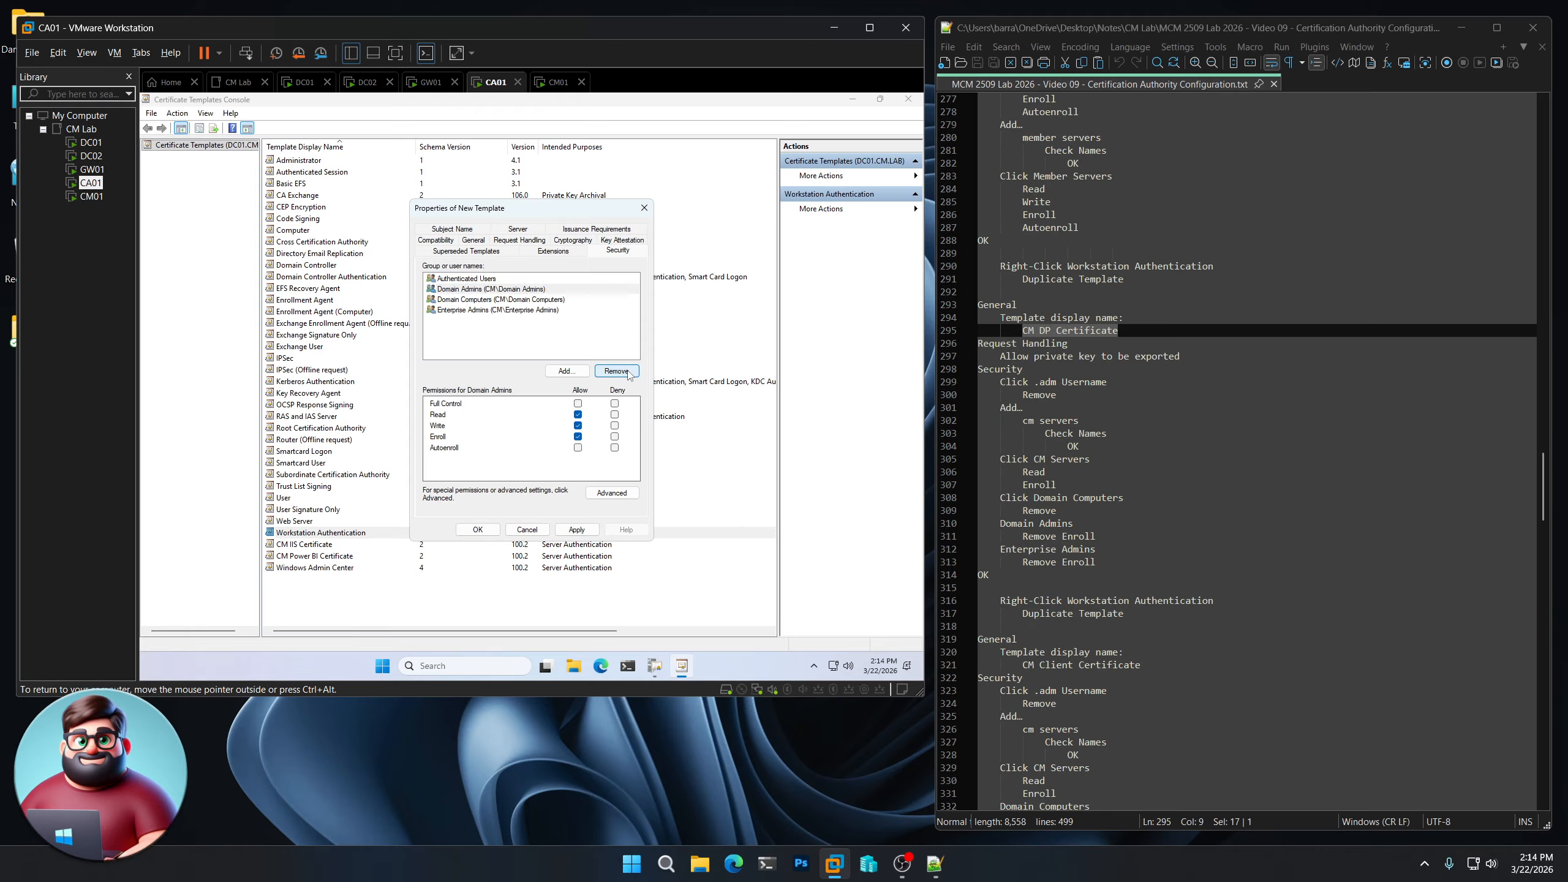
click(566, 371)
text(cm servers)
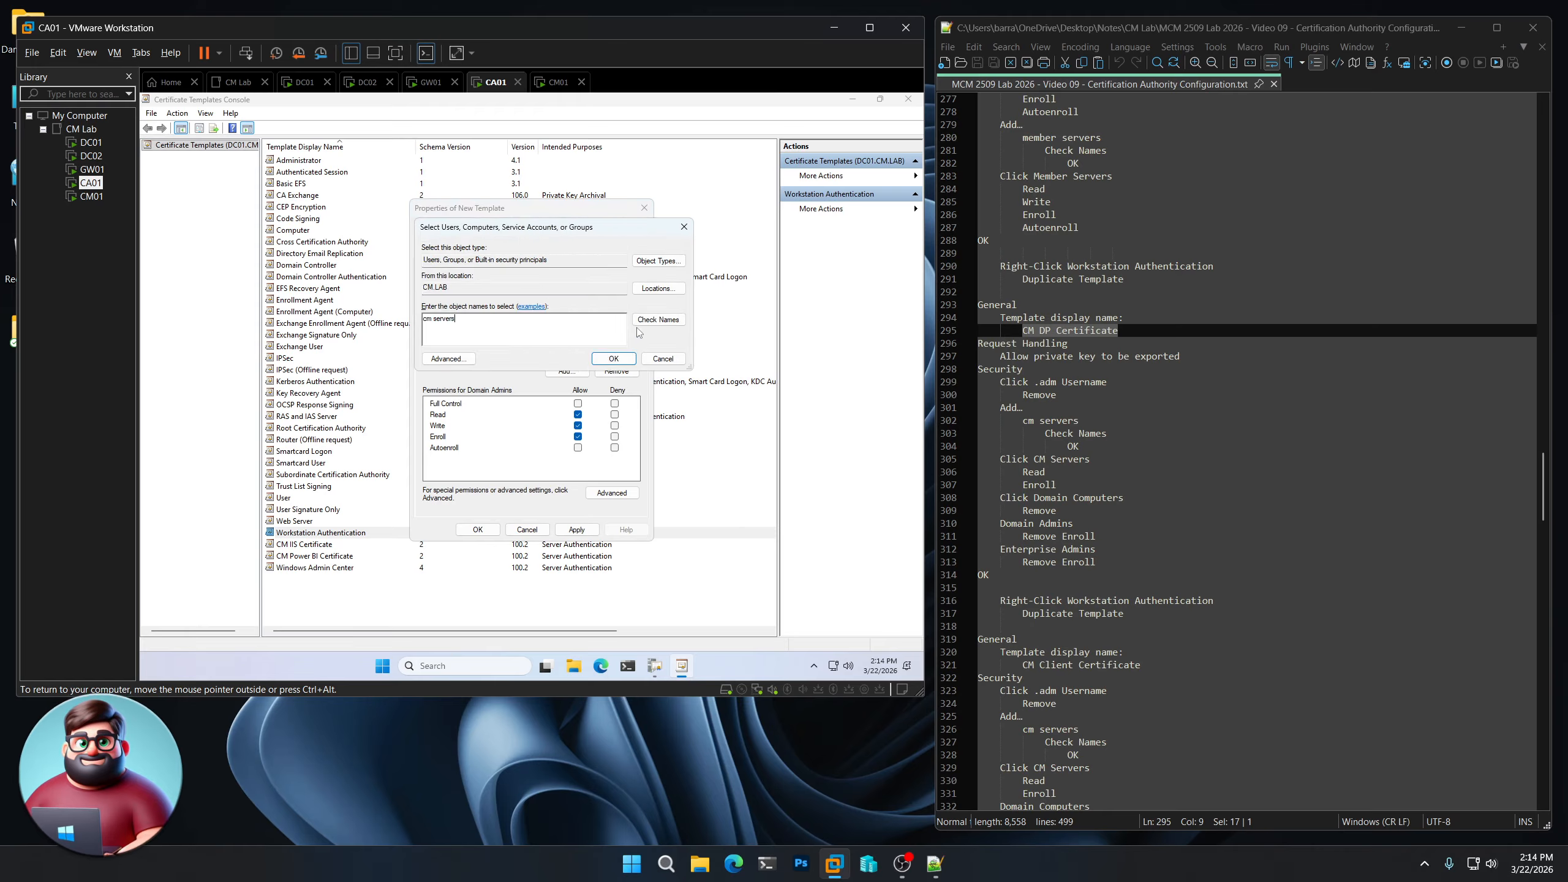
click(648, 322)
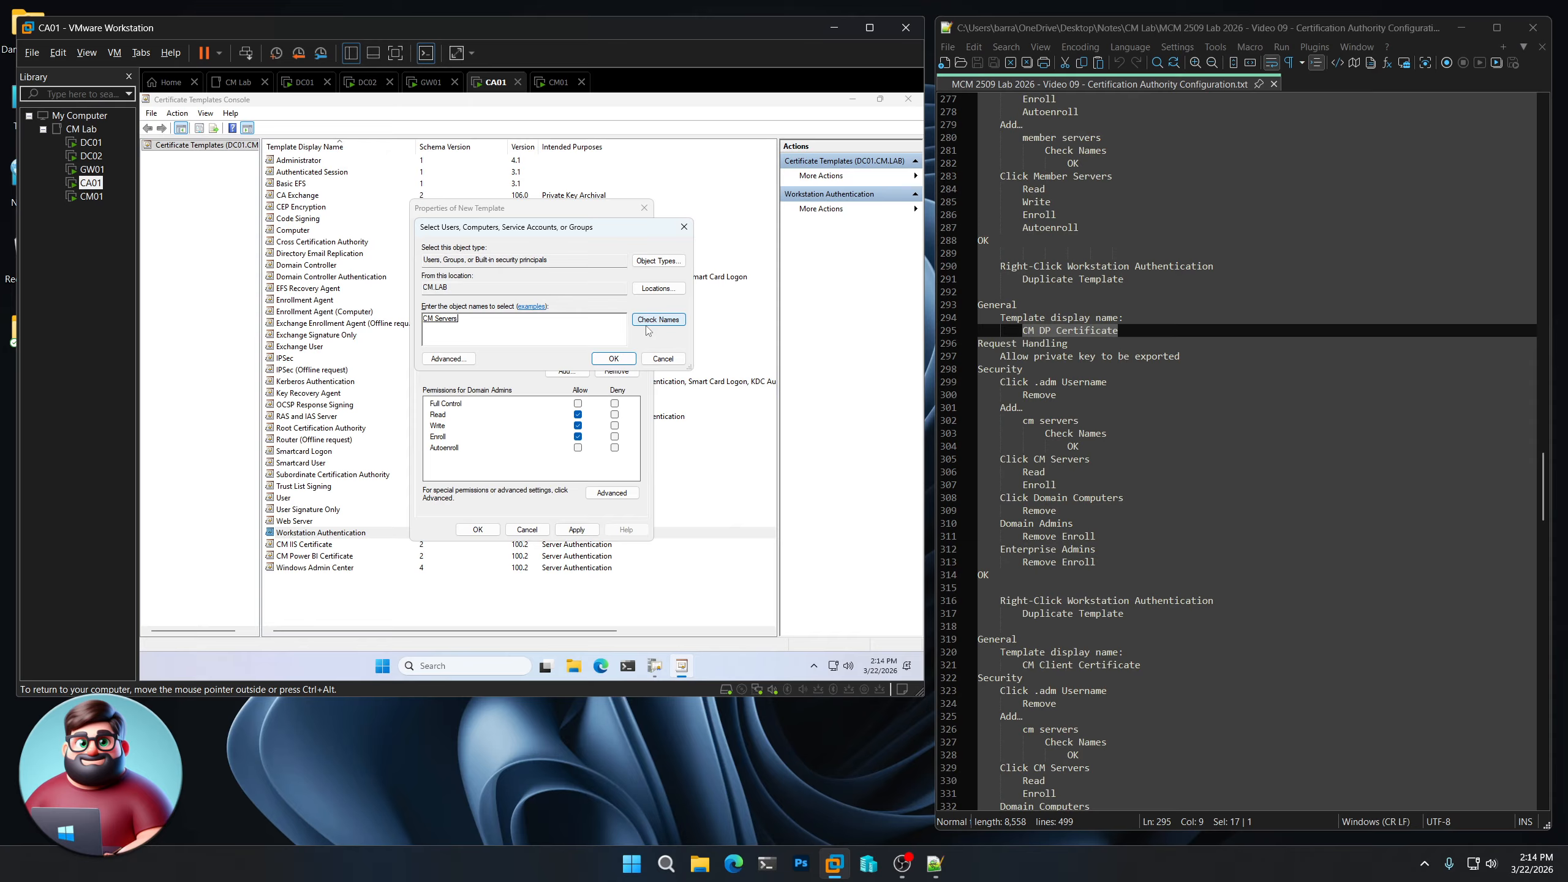
click(621, 363)
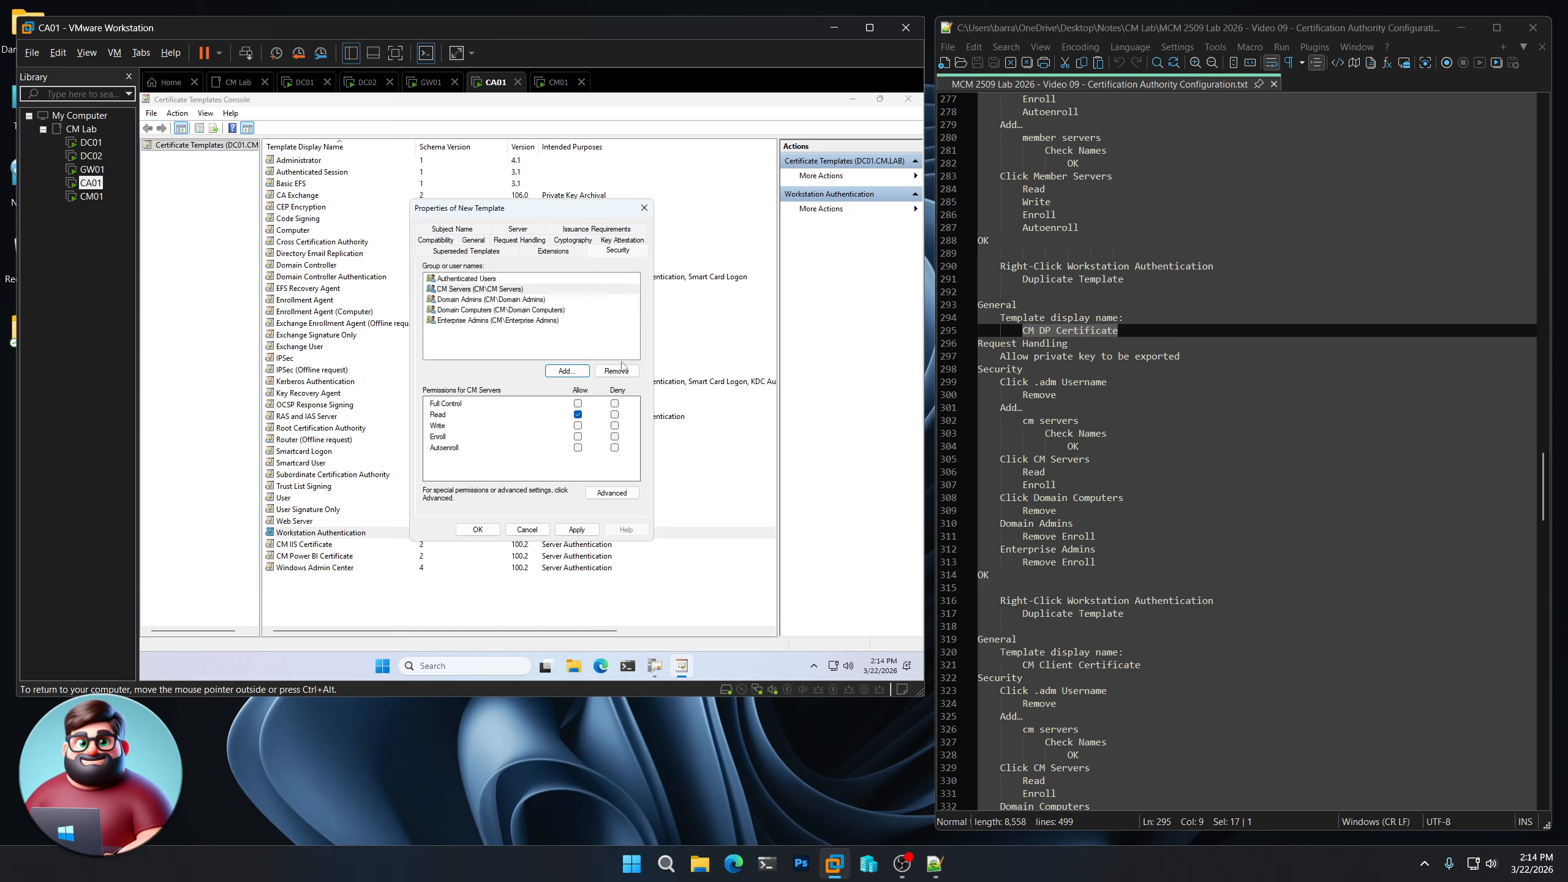
click(578, 437)
- Remove Domain Computers, clear Enroll for Enterprise Admins, and save the CM DP Certificate template
click(514, 310)
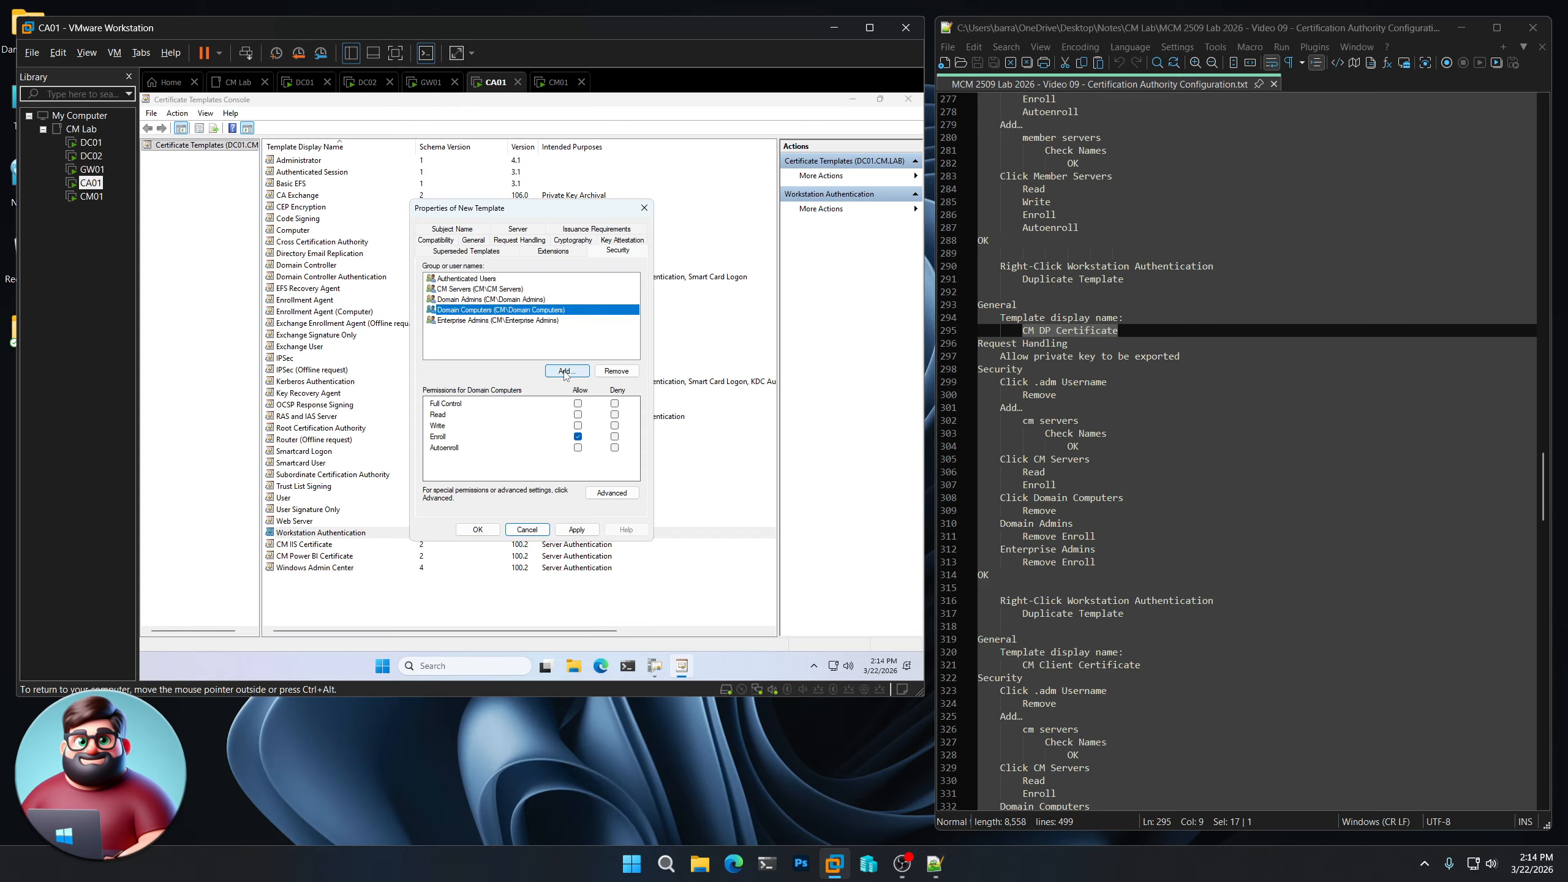
click(611, 373)
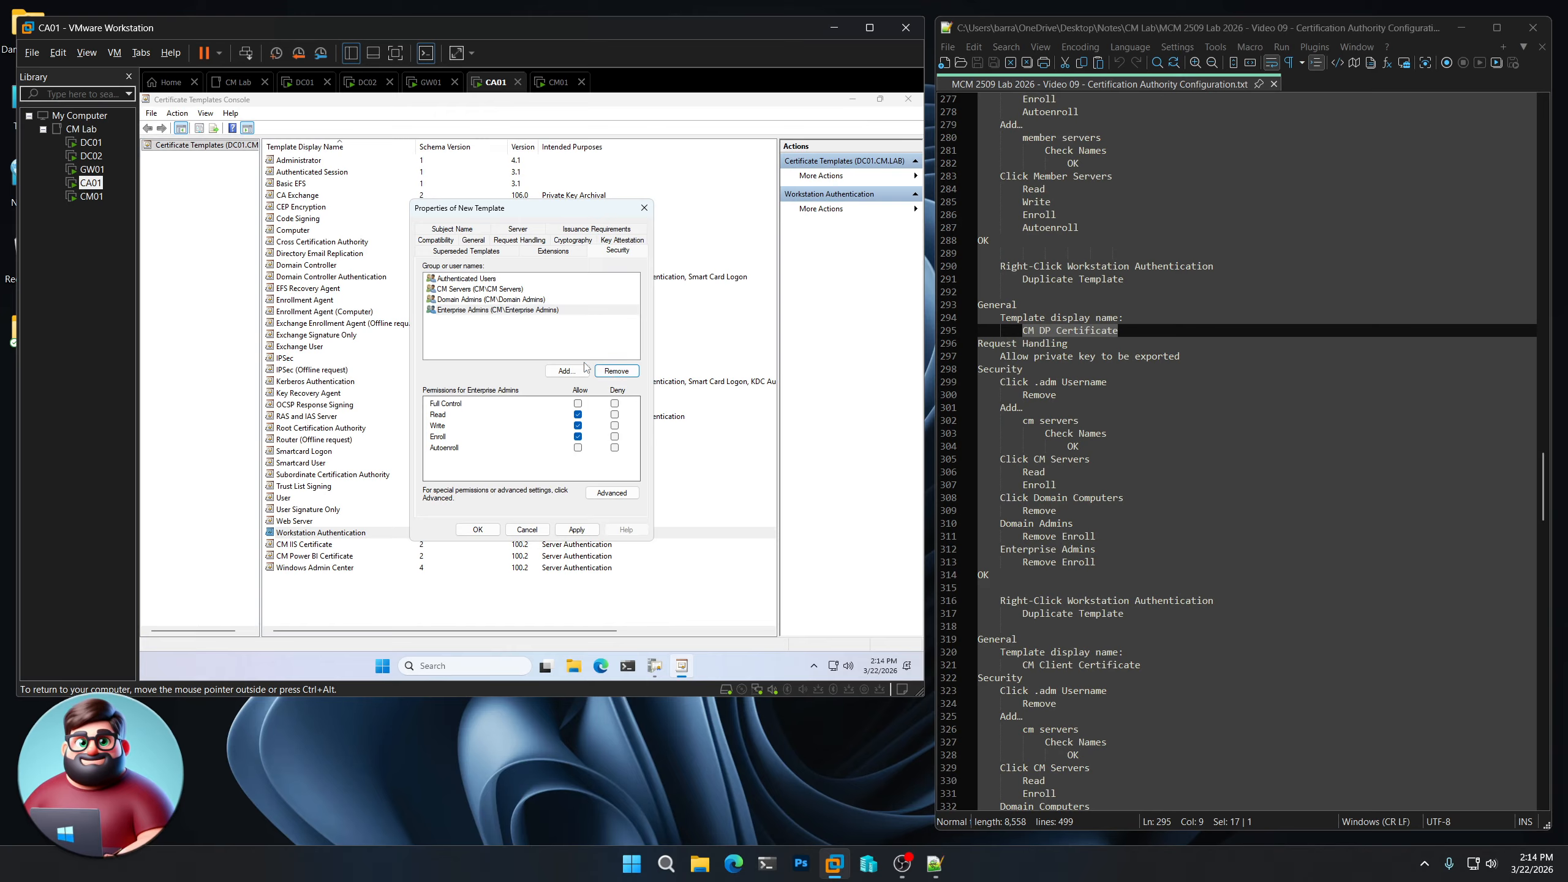
click(504, 300)
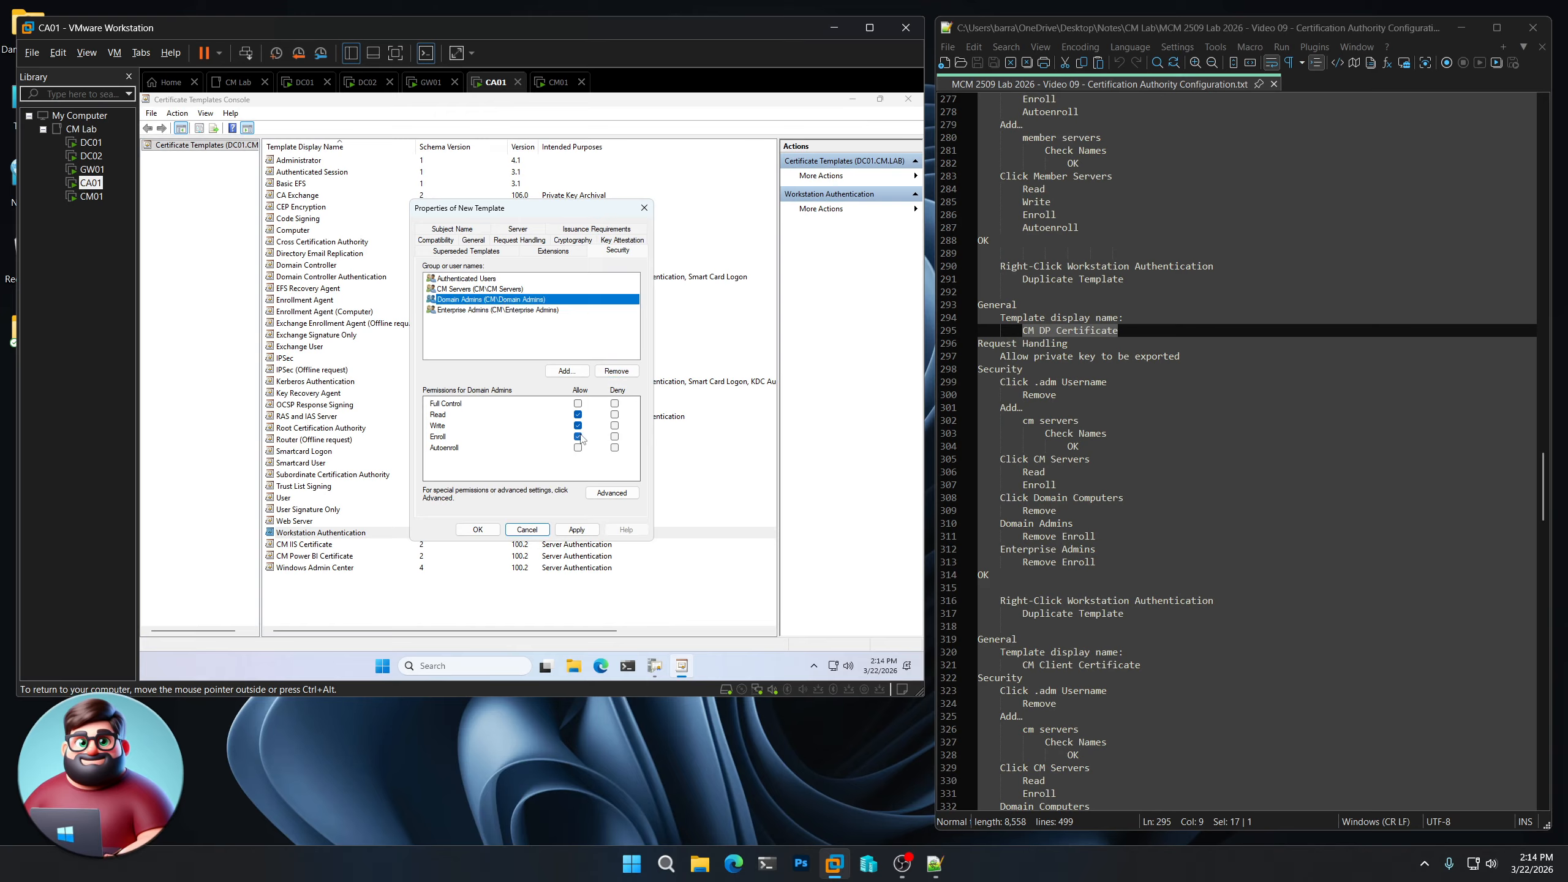
click(504, 309)
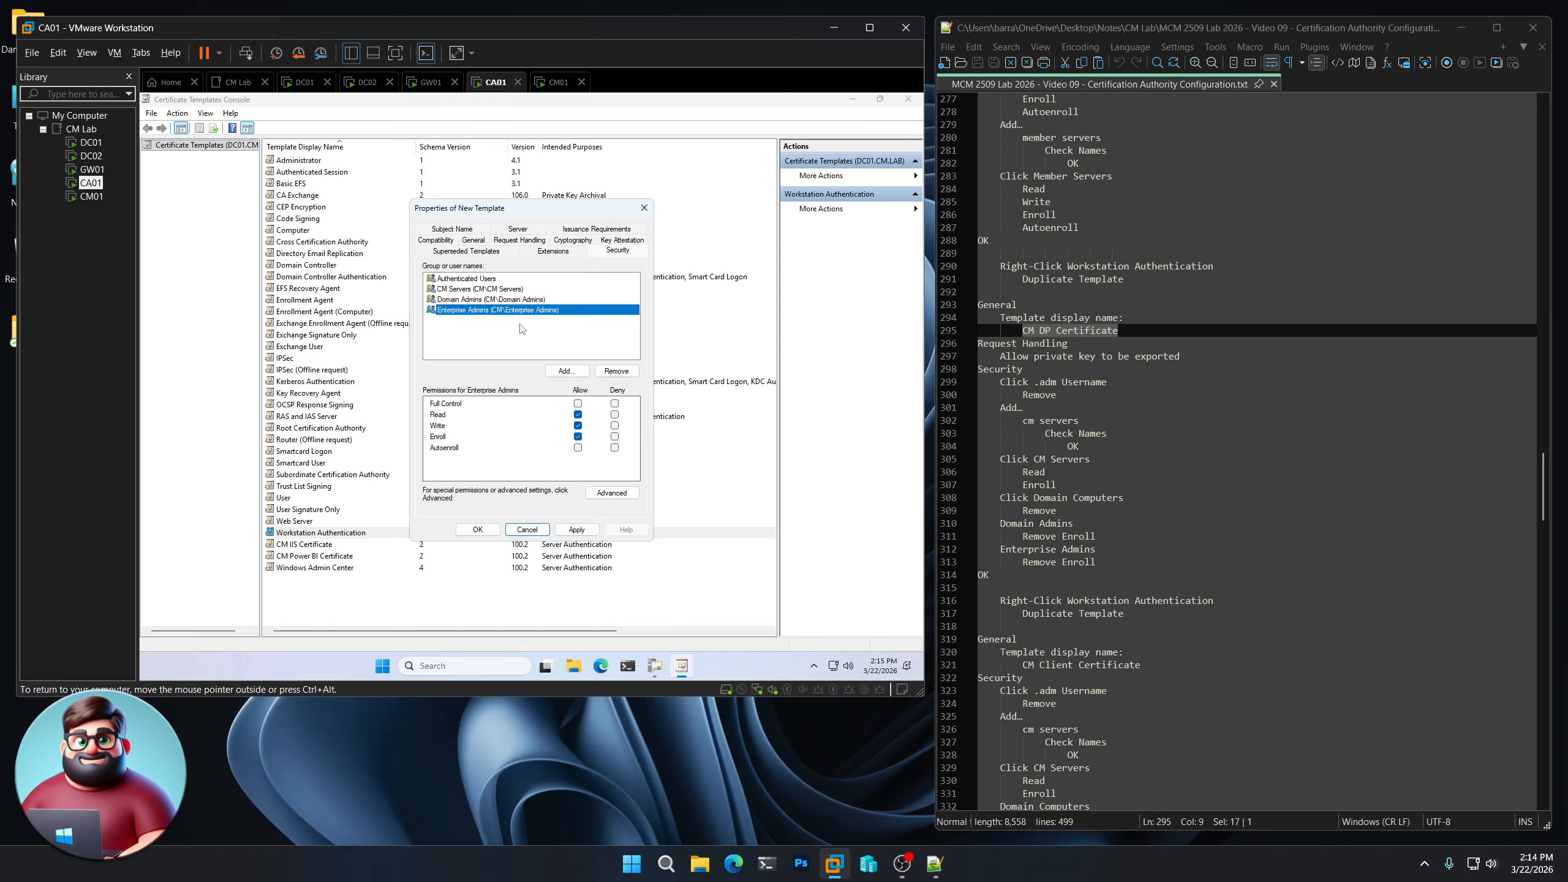
click(578, 437)
click(478, 529)
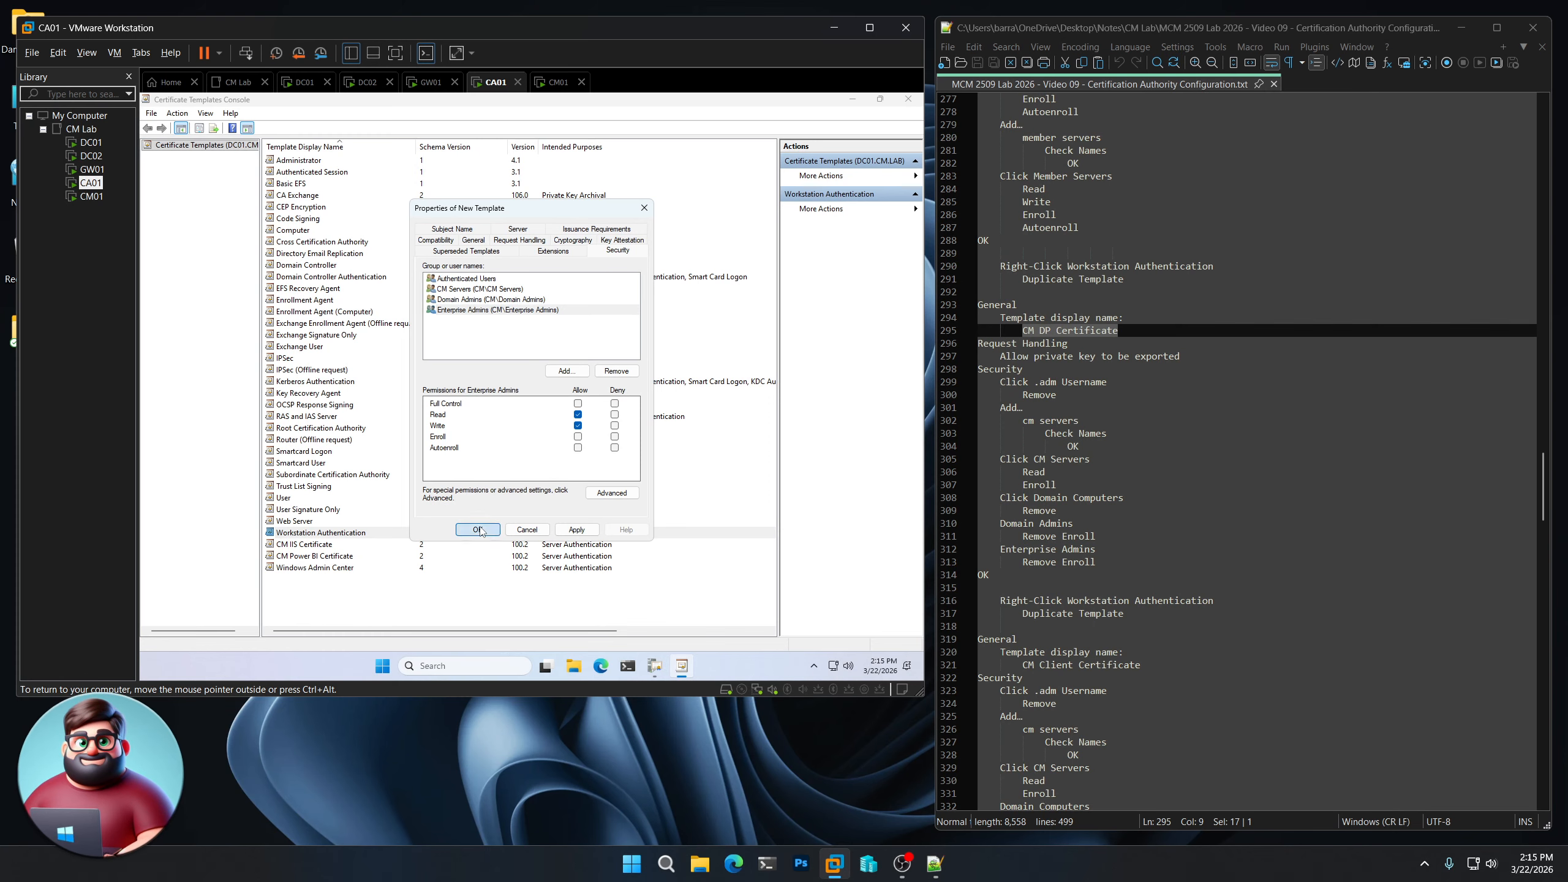
scroll(1107, 562, down, 5)
scroll(1107, 563, down, 1)
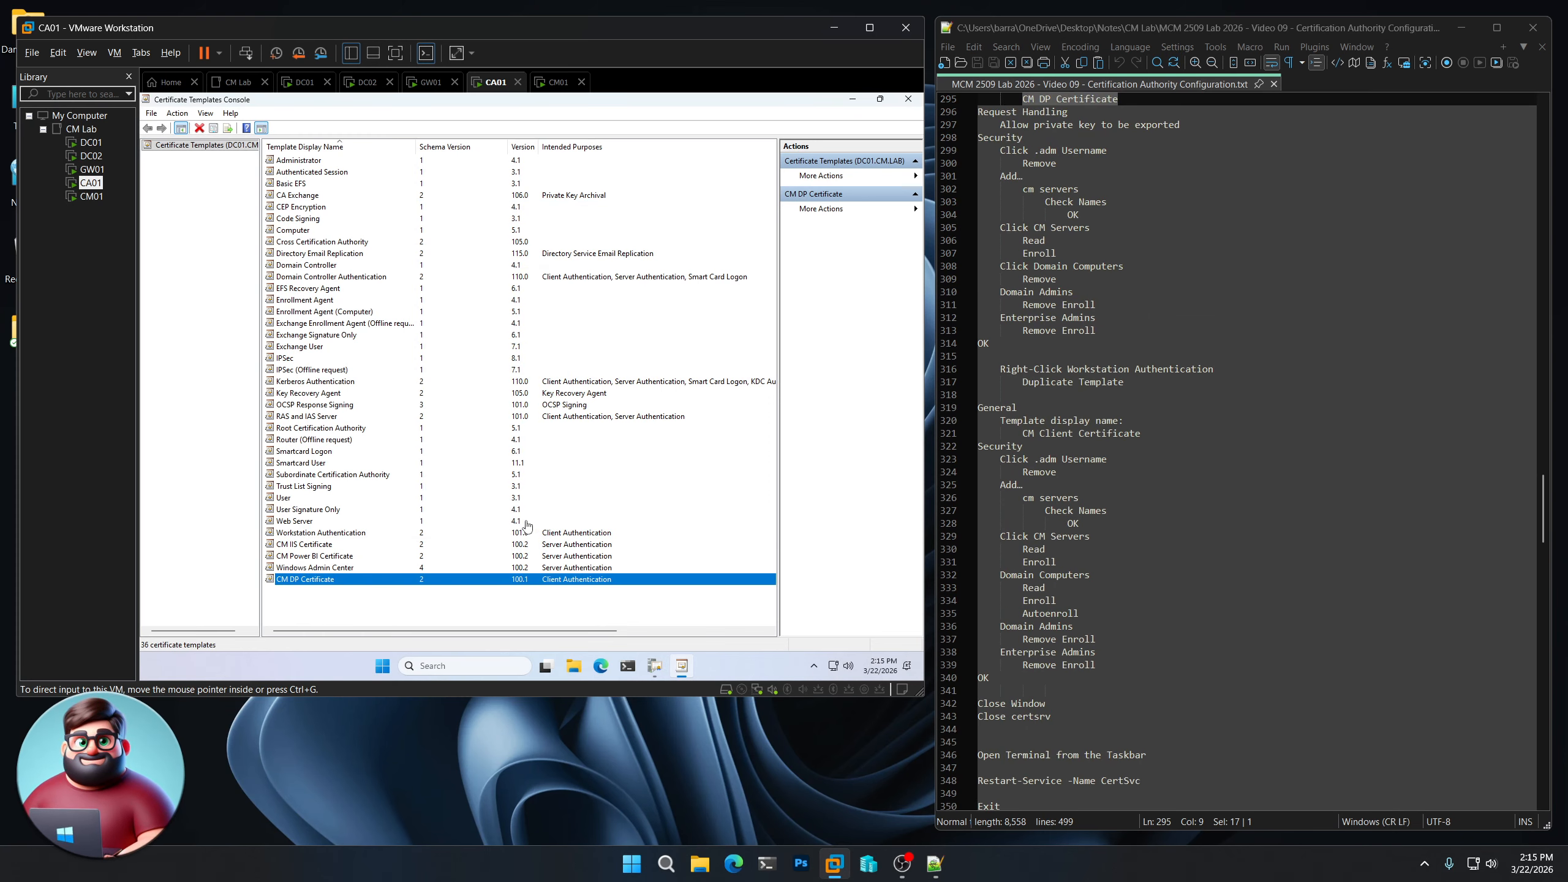
- Duplicate Workstation Authentication and name the copy 'CM Client Certificate'
click(349, 533)
right_click(349, 533)
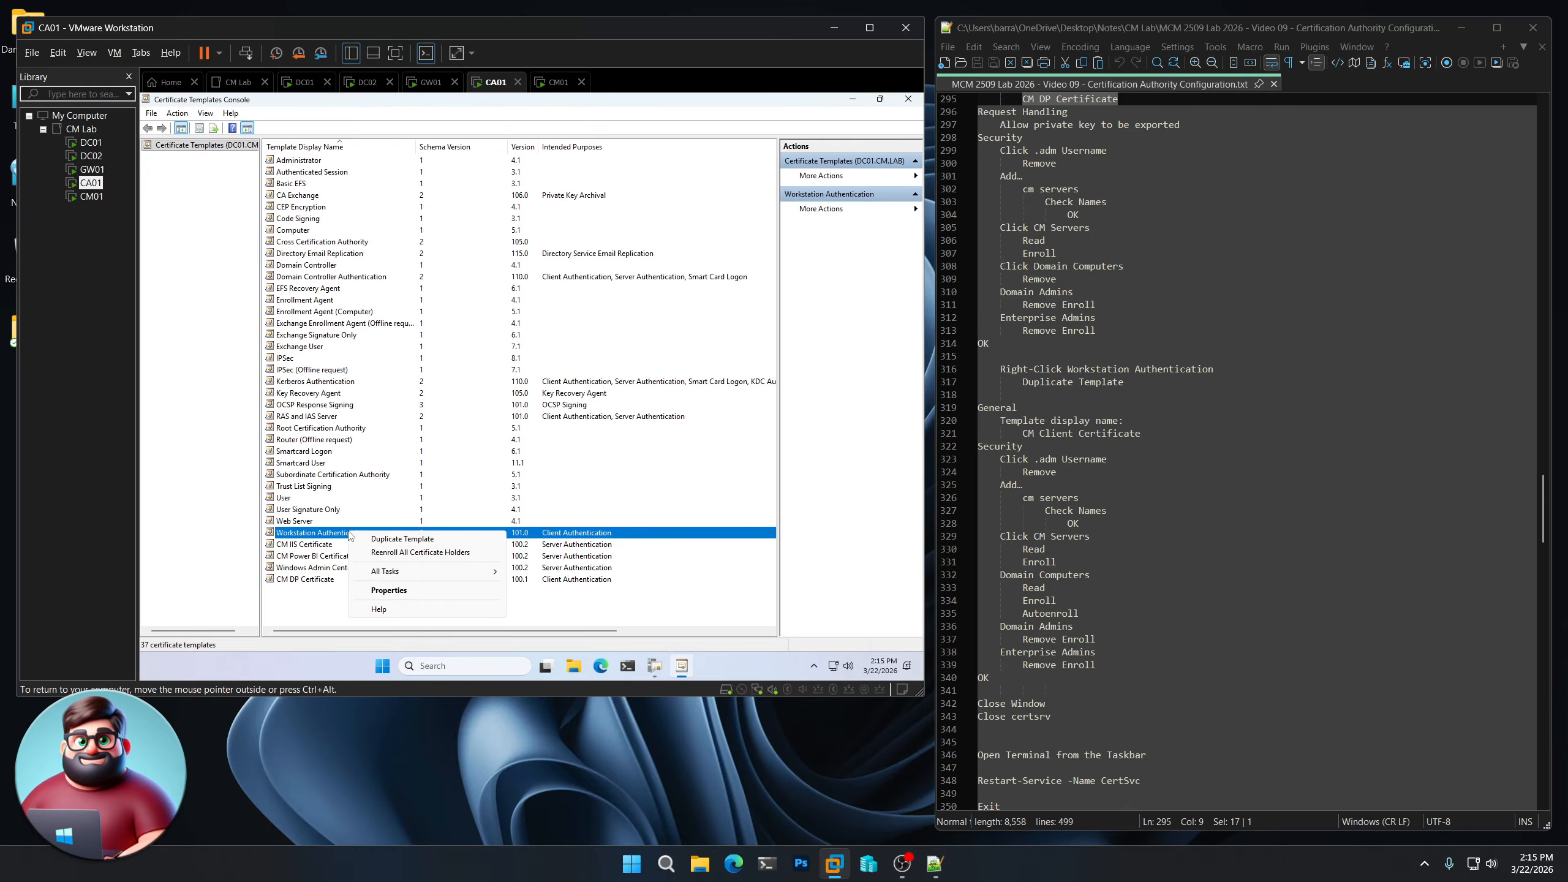
click(375, 539)
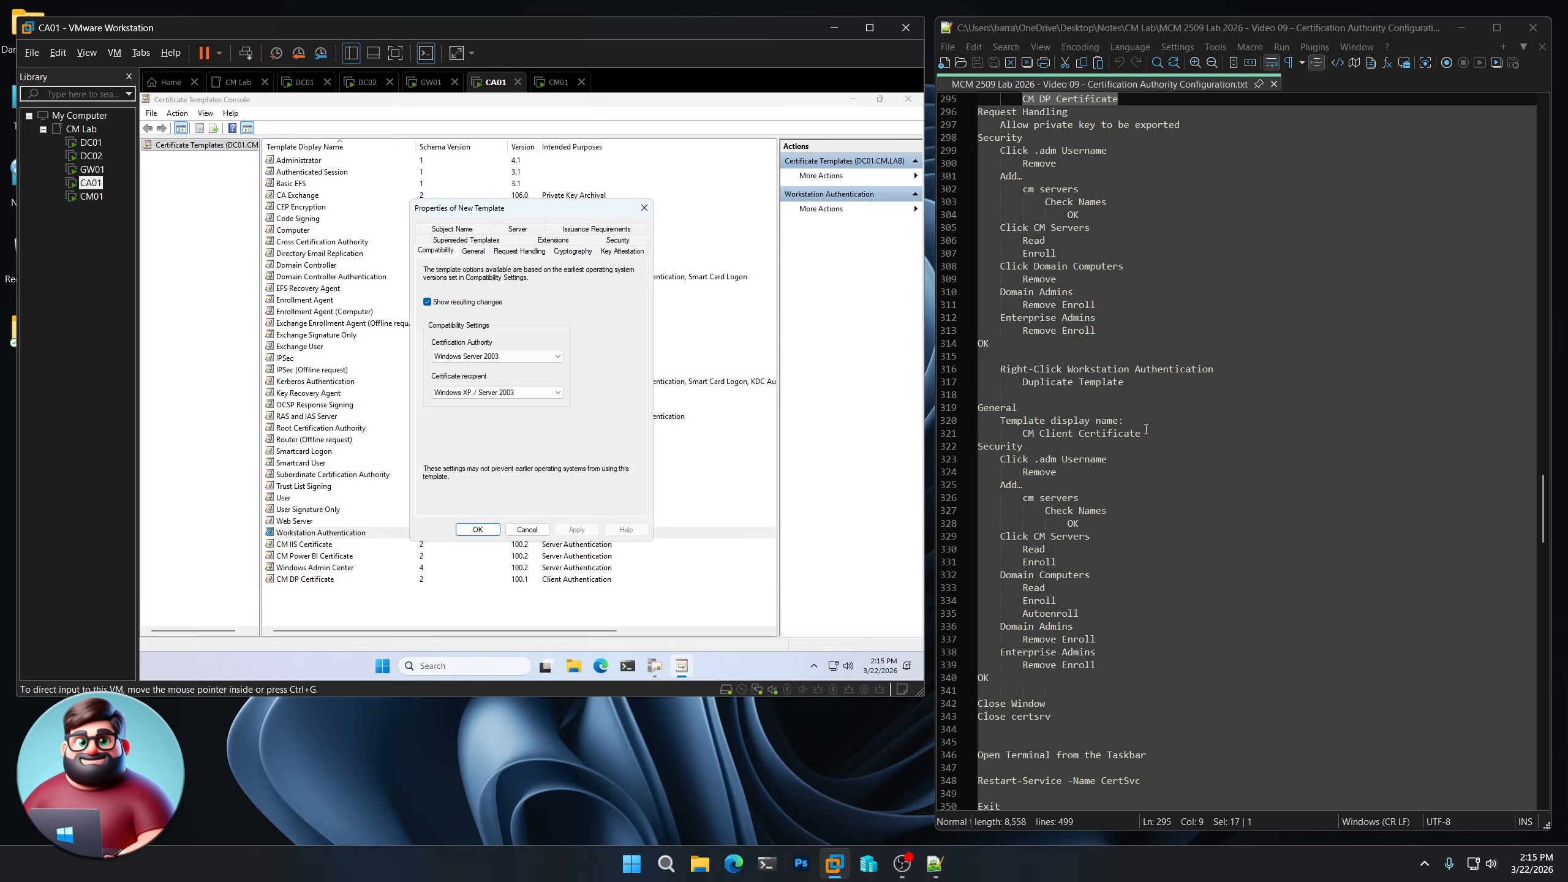
drag(1141, 434, 1024, 435)
right_click(1045, 436)
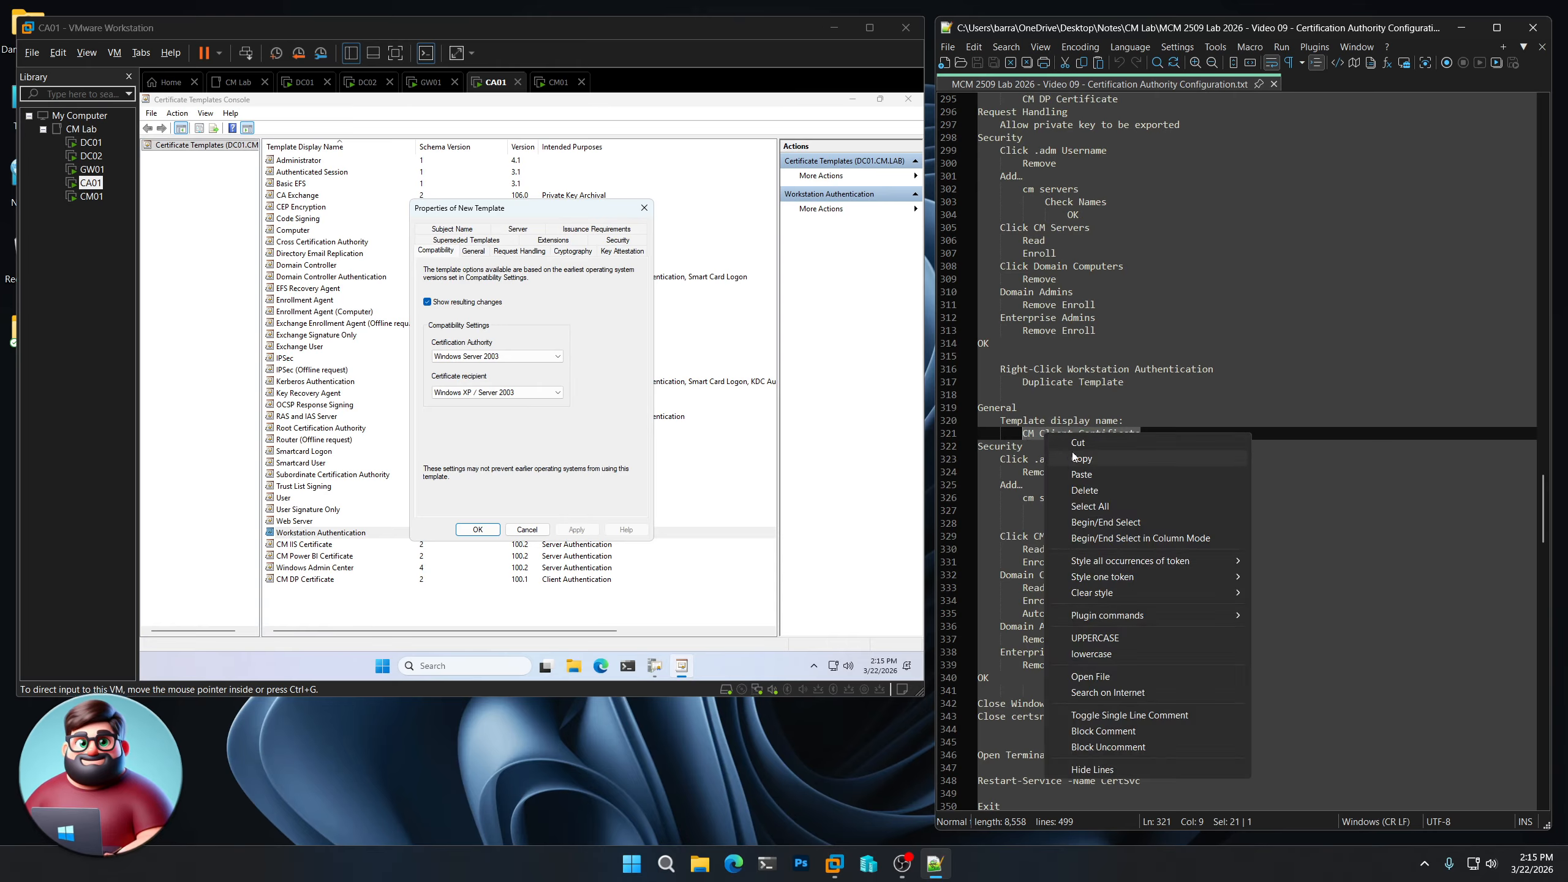
click(1078, 458)
click(473, 249)
click(472, 250)
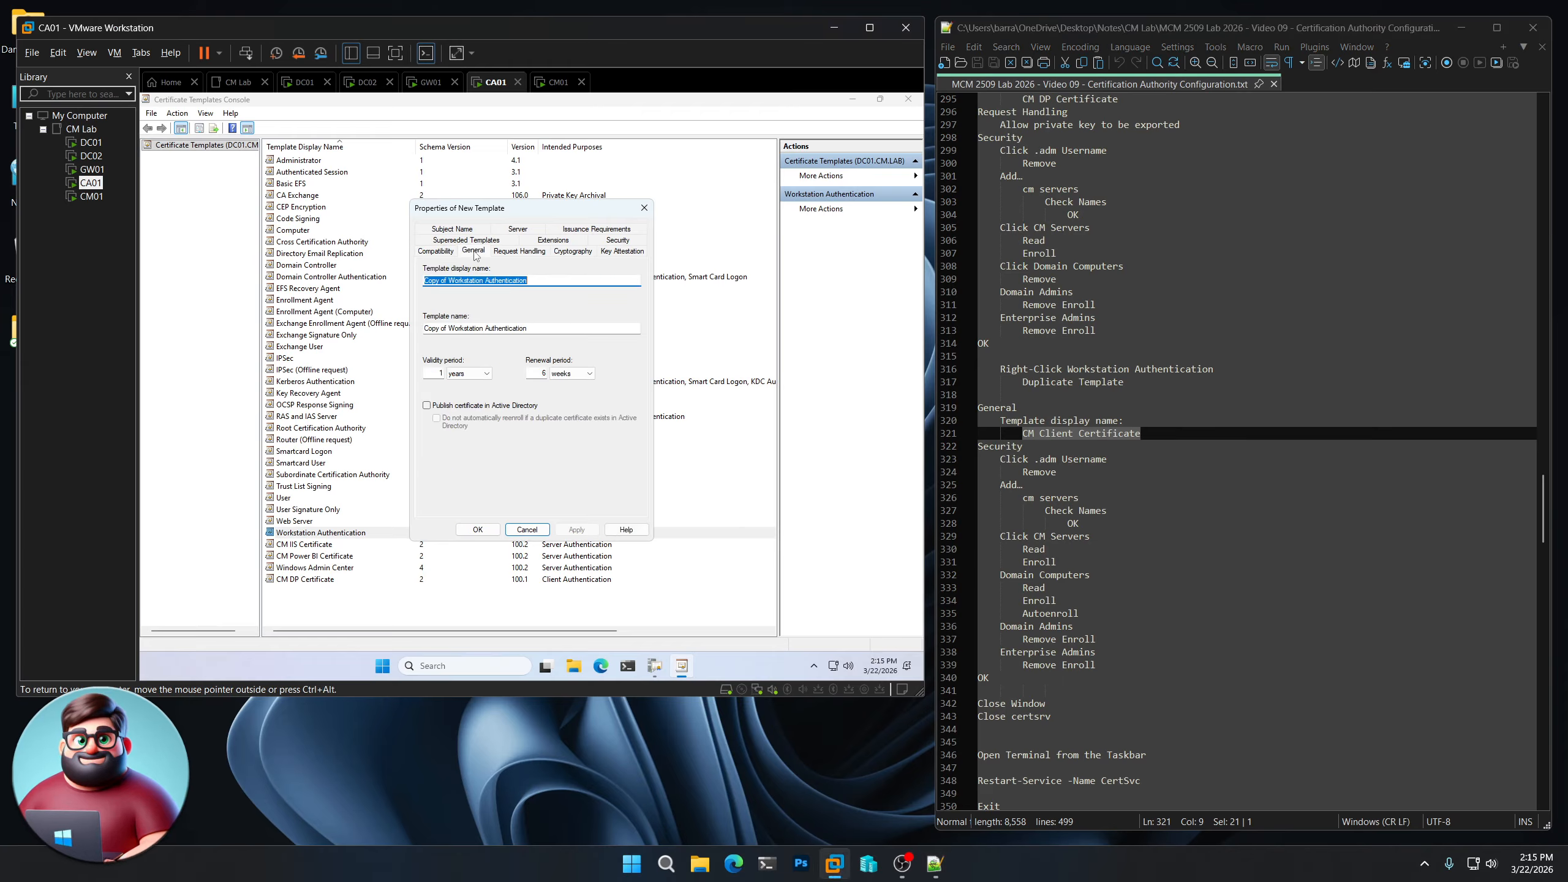
key(ctrl+v)
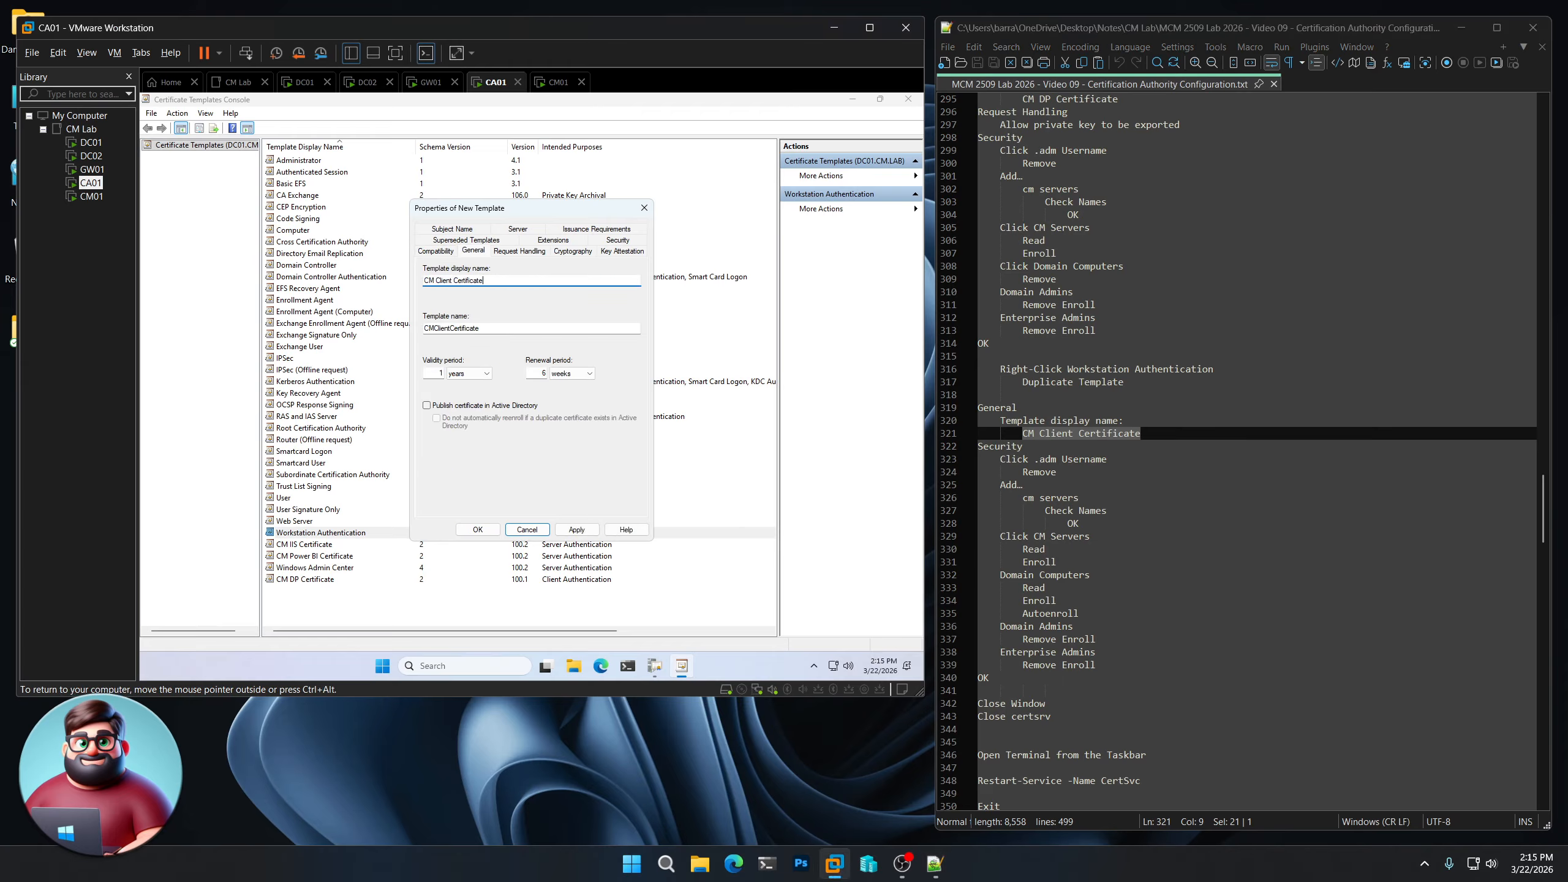
- Remove the individual admin account and add CM Servers with Enroll permission
click(605, 242)
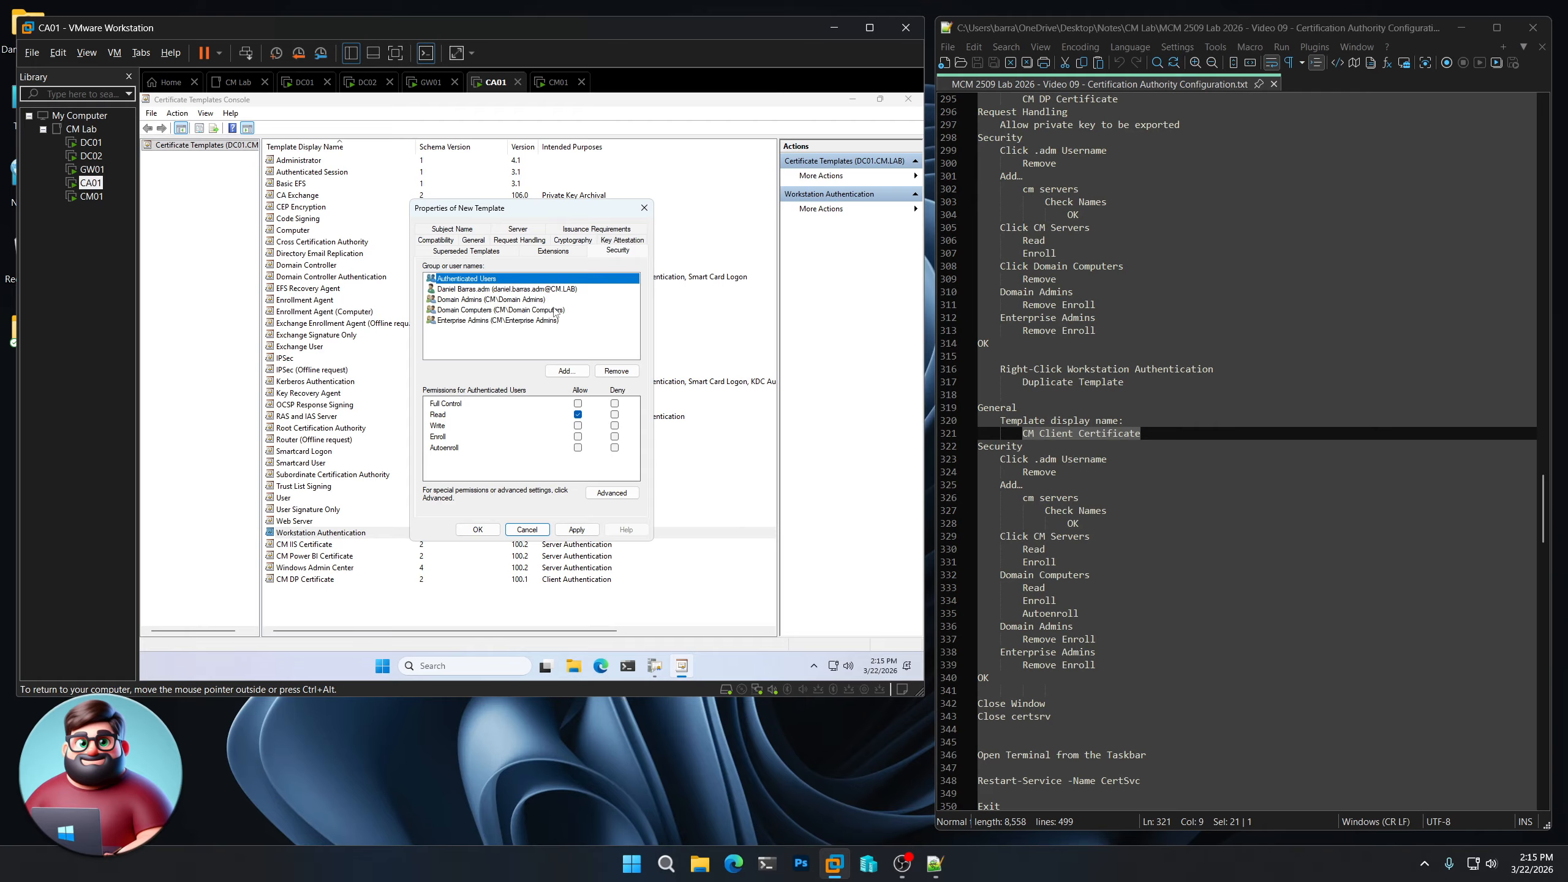
click(536, 289)
click(615, 371)
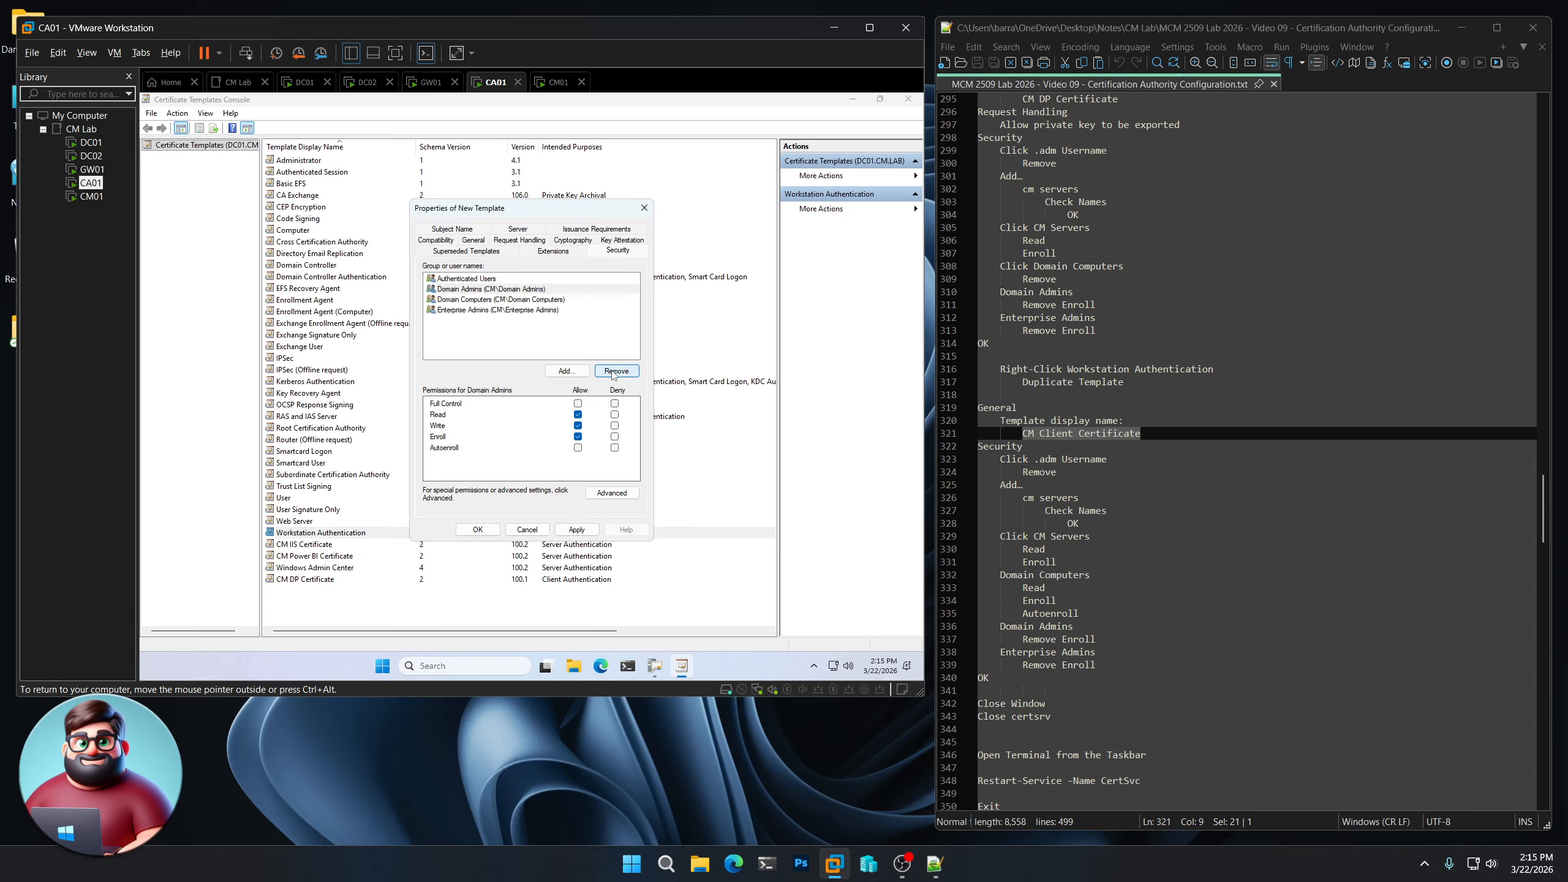
click(566, 370)
text(cm servers)
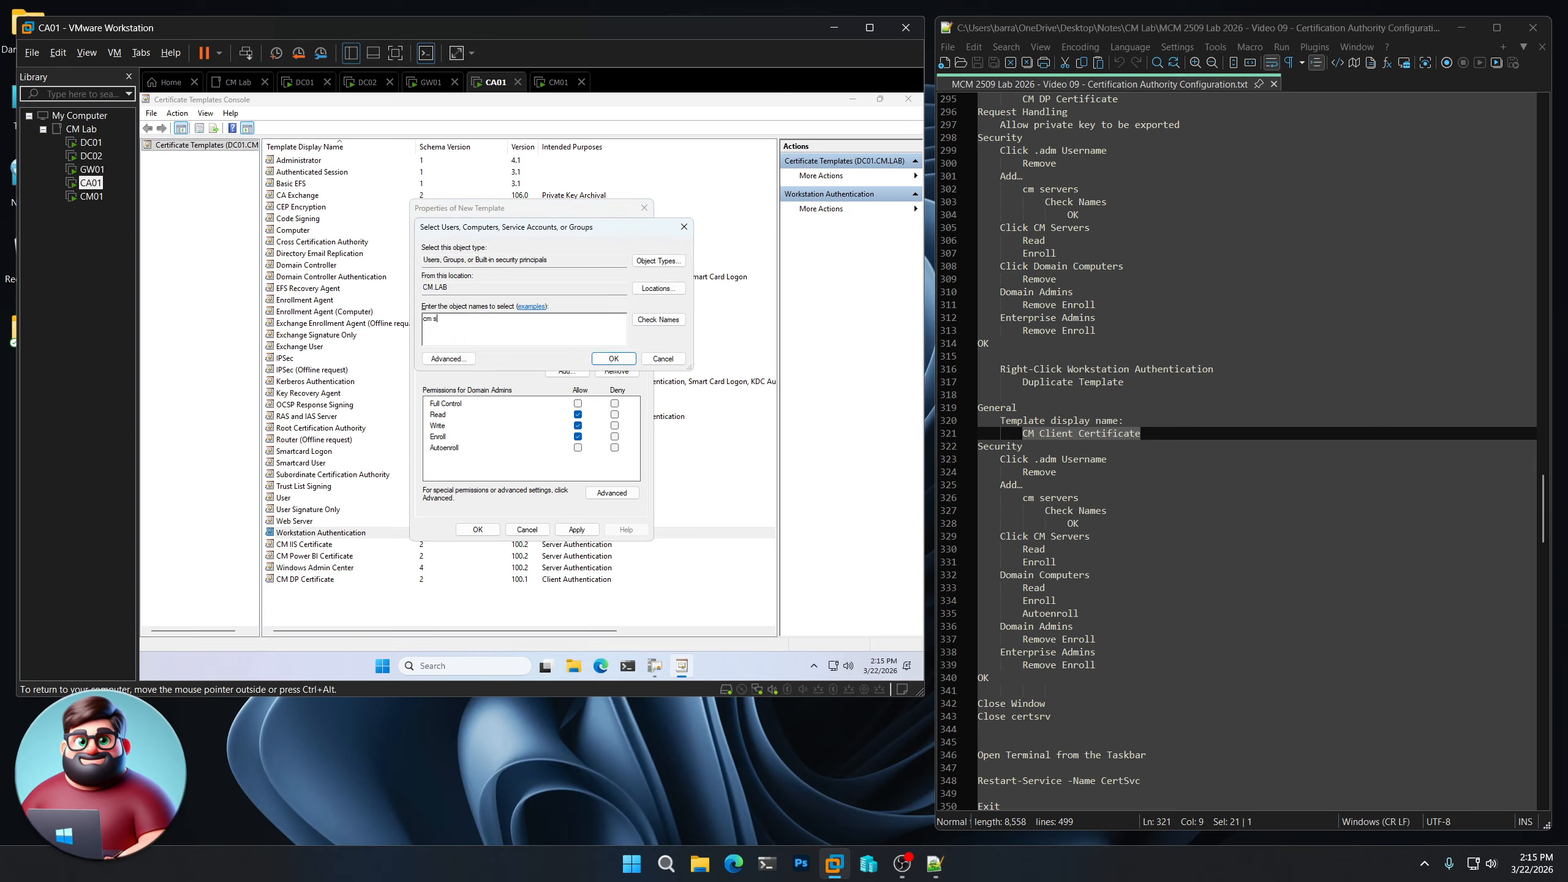
click(657, 319)
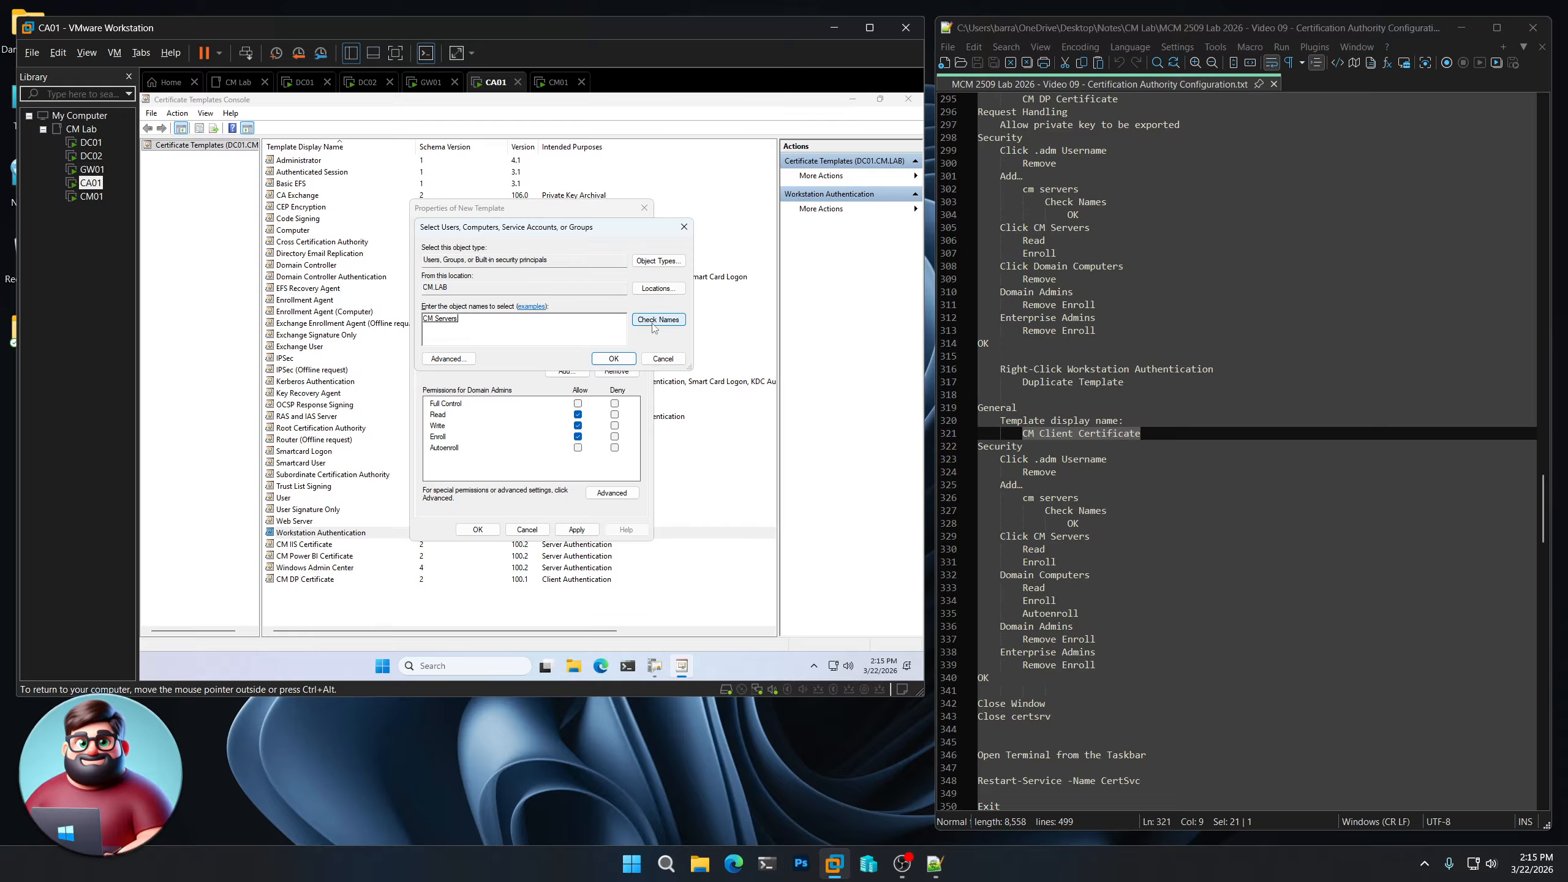
click(608, 359)
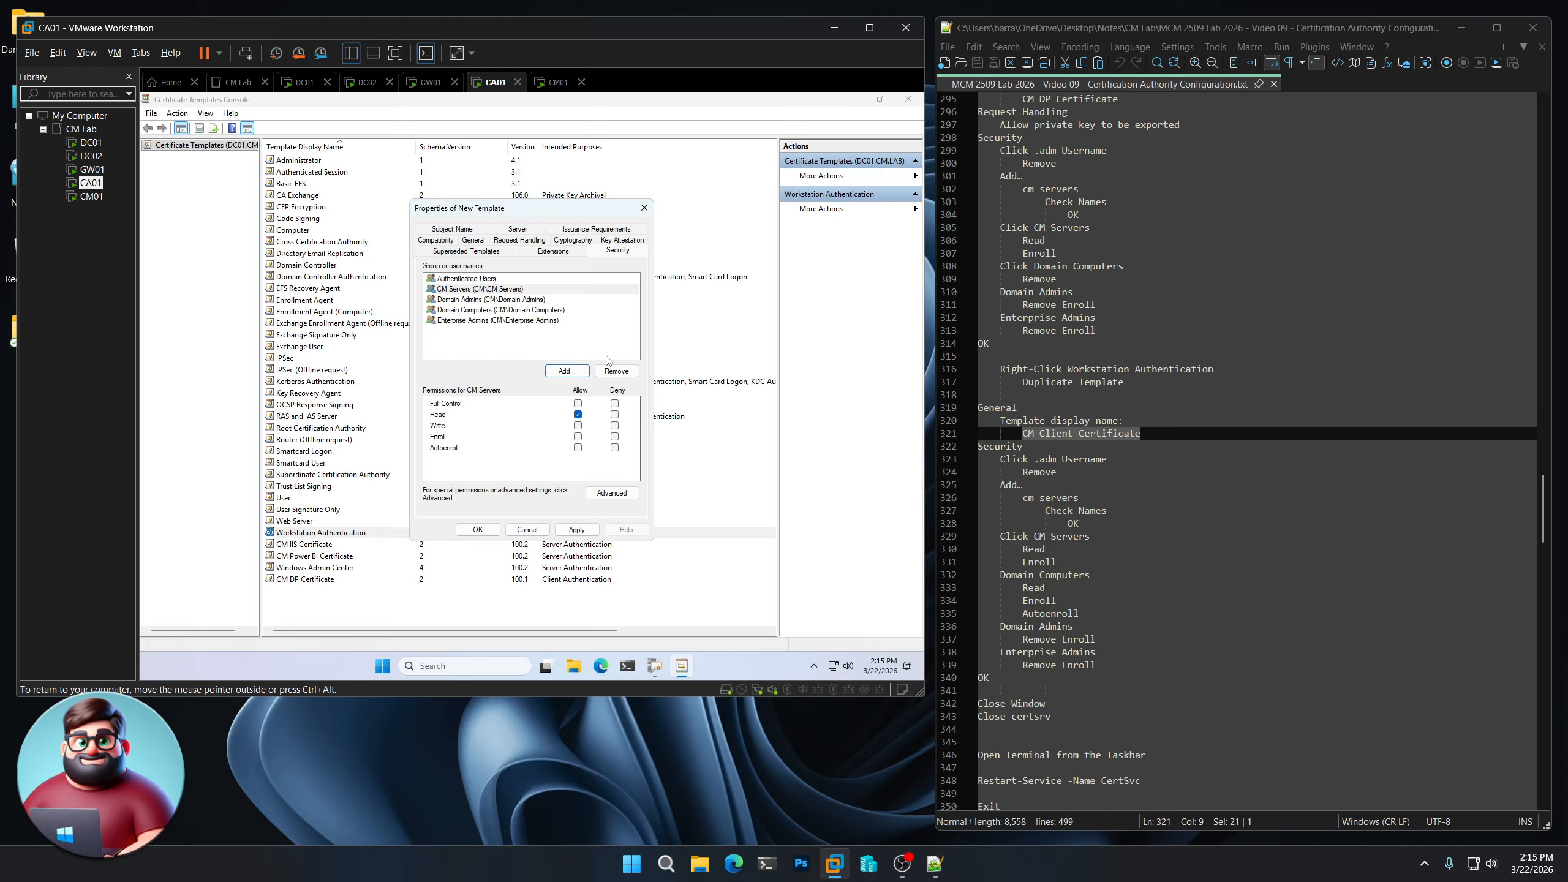
click(578, 437)
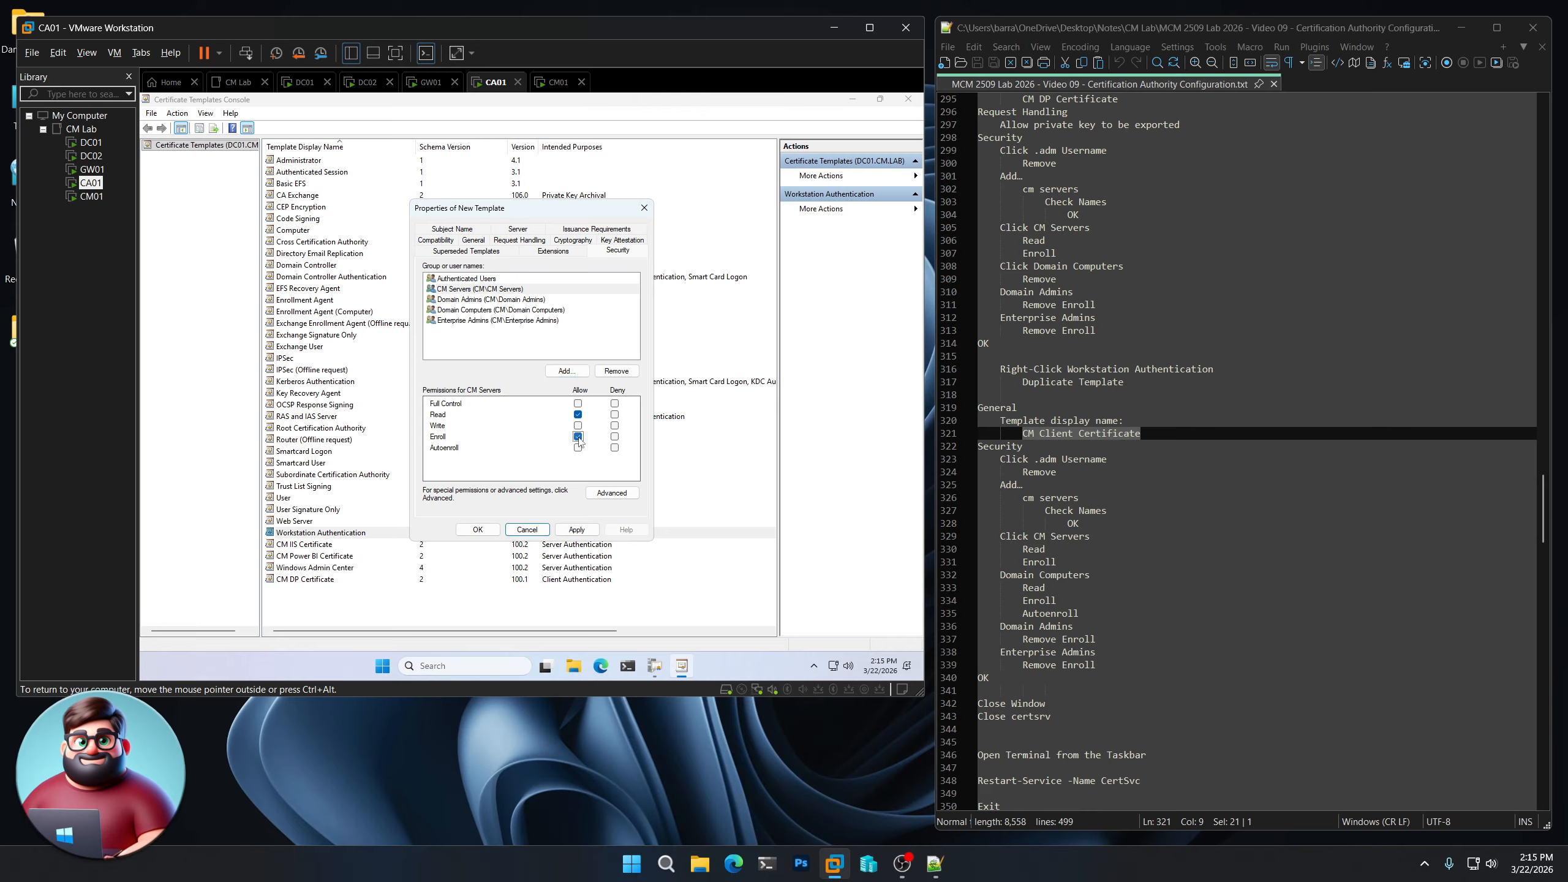
- Allow Domain Computers Read, clear Enroll for Domain and Enterprise Admins, save, and close the console
click(493, 311)
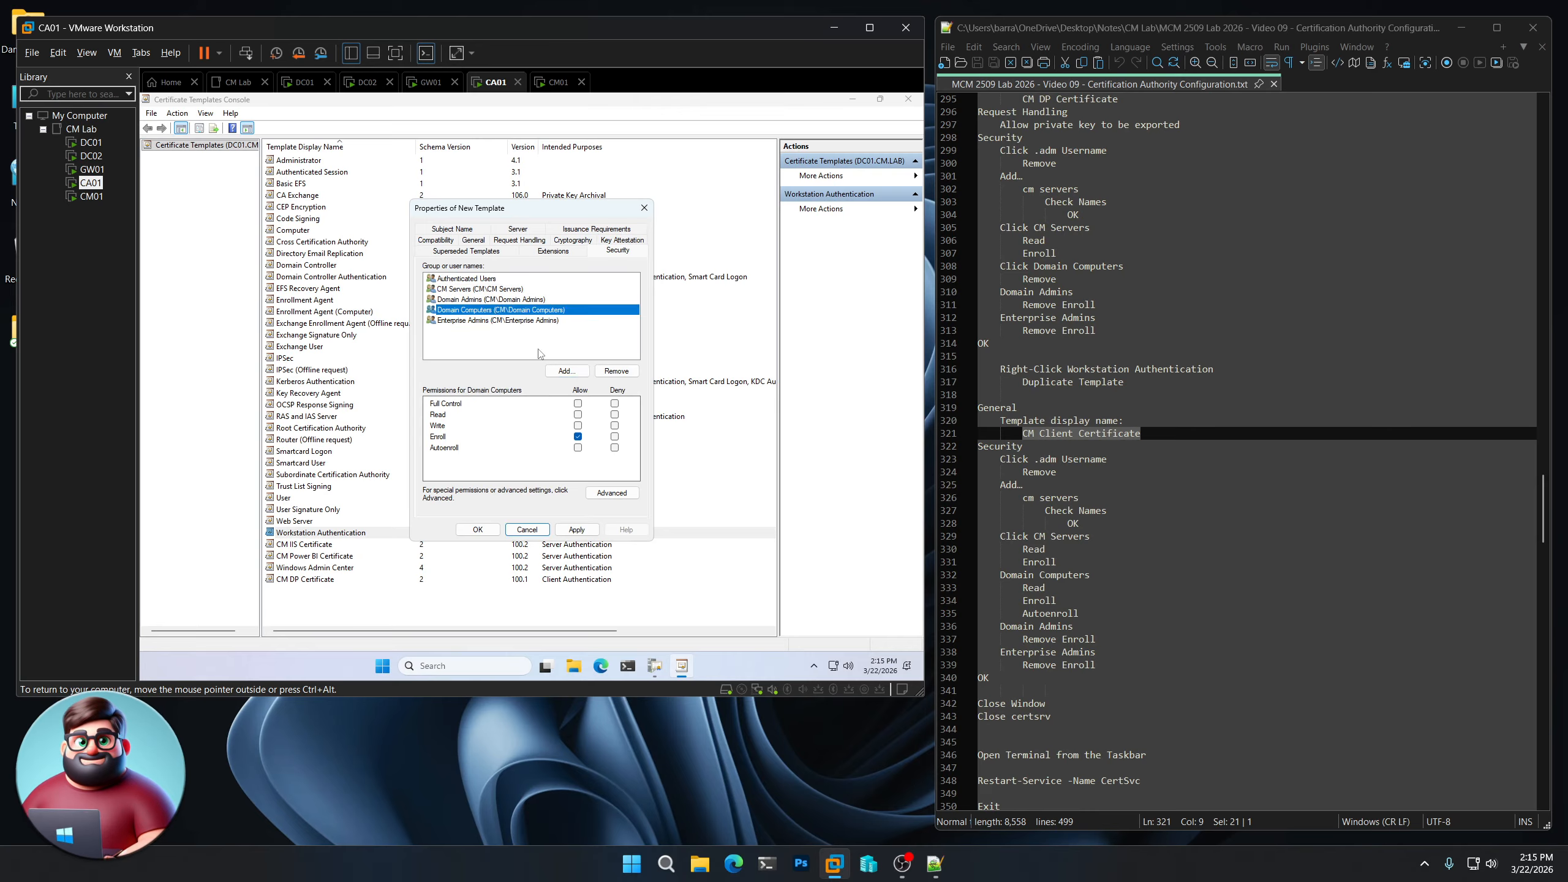
click(578, 415)
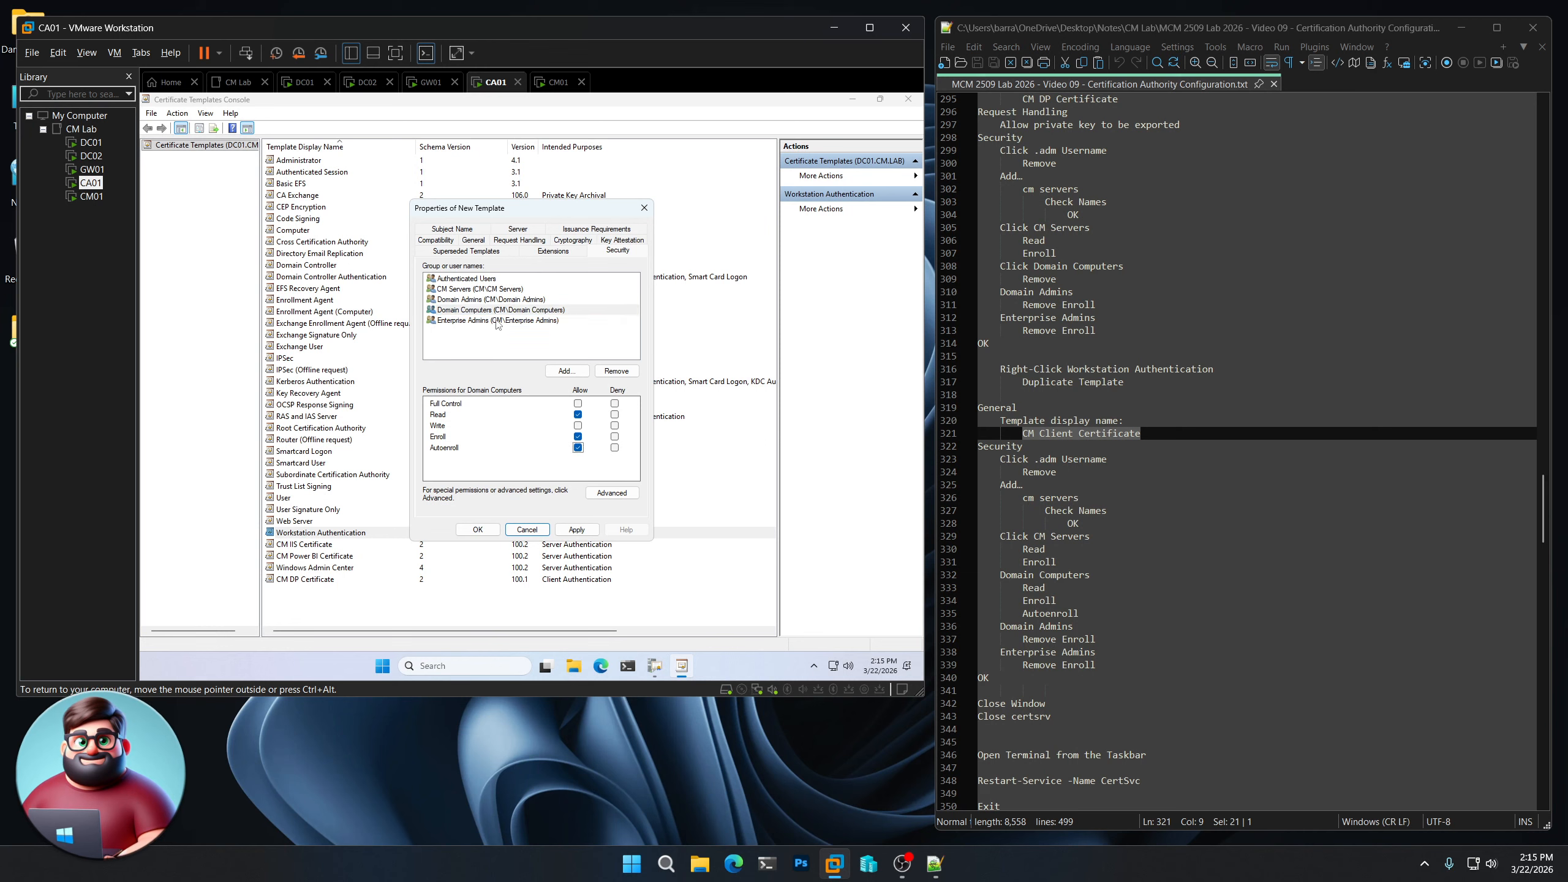
click(493, 300)
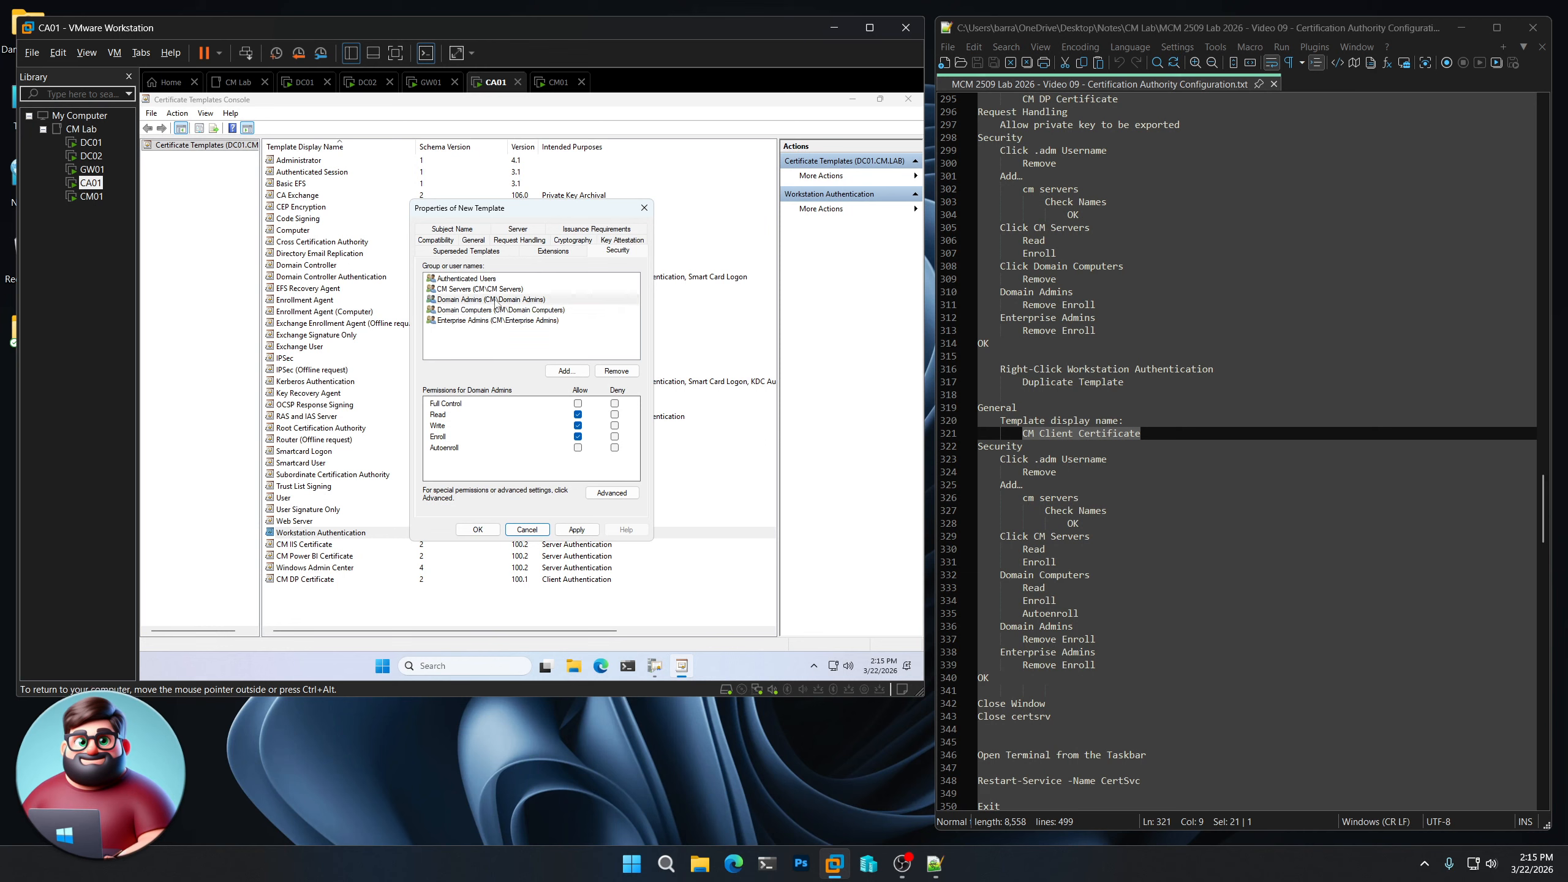
click(578, 436)
click(506, 321)
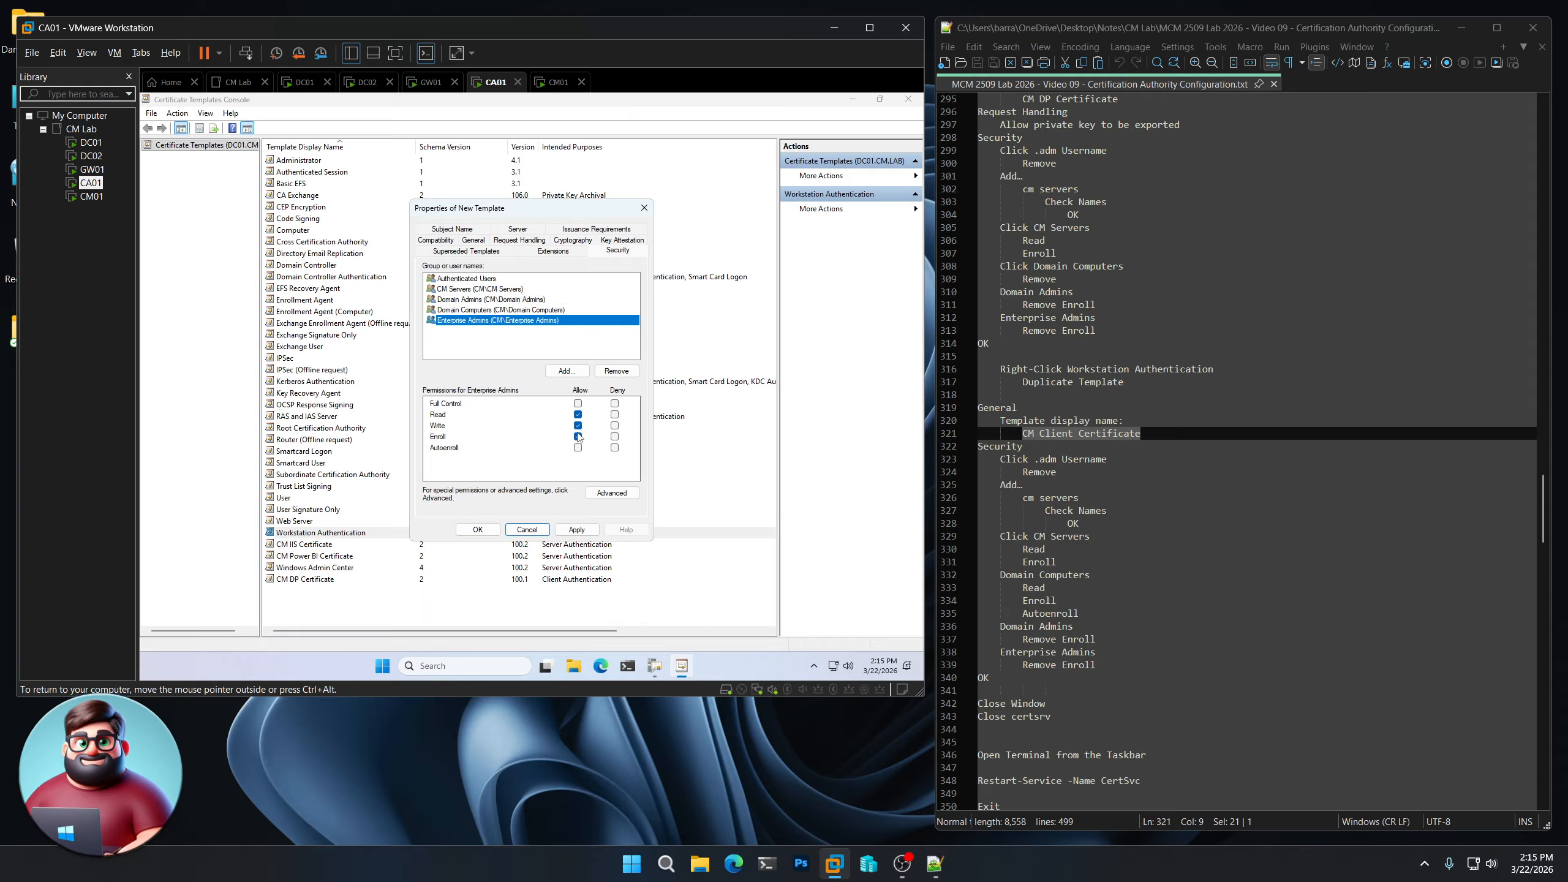
click(578, 437)
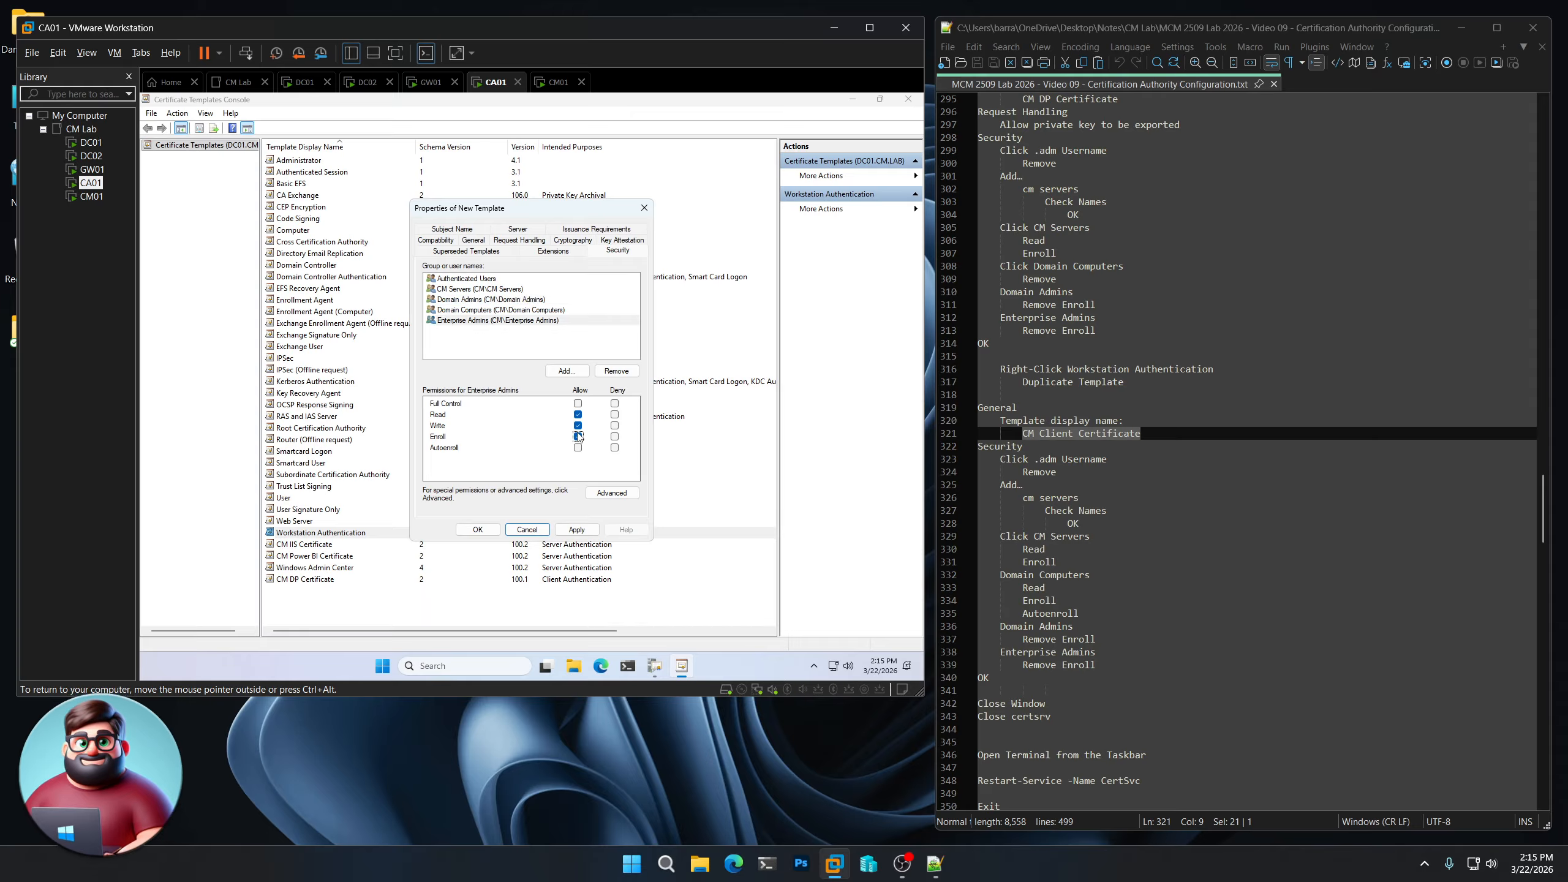
click(477, 529)
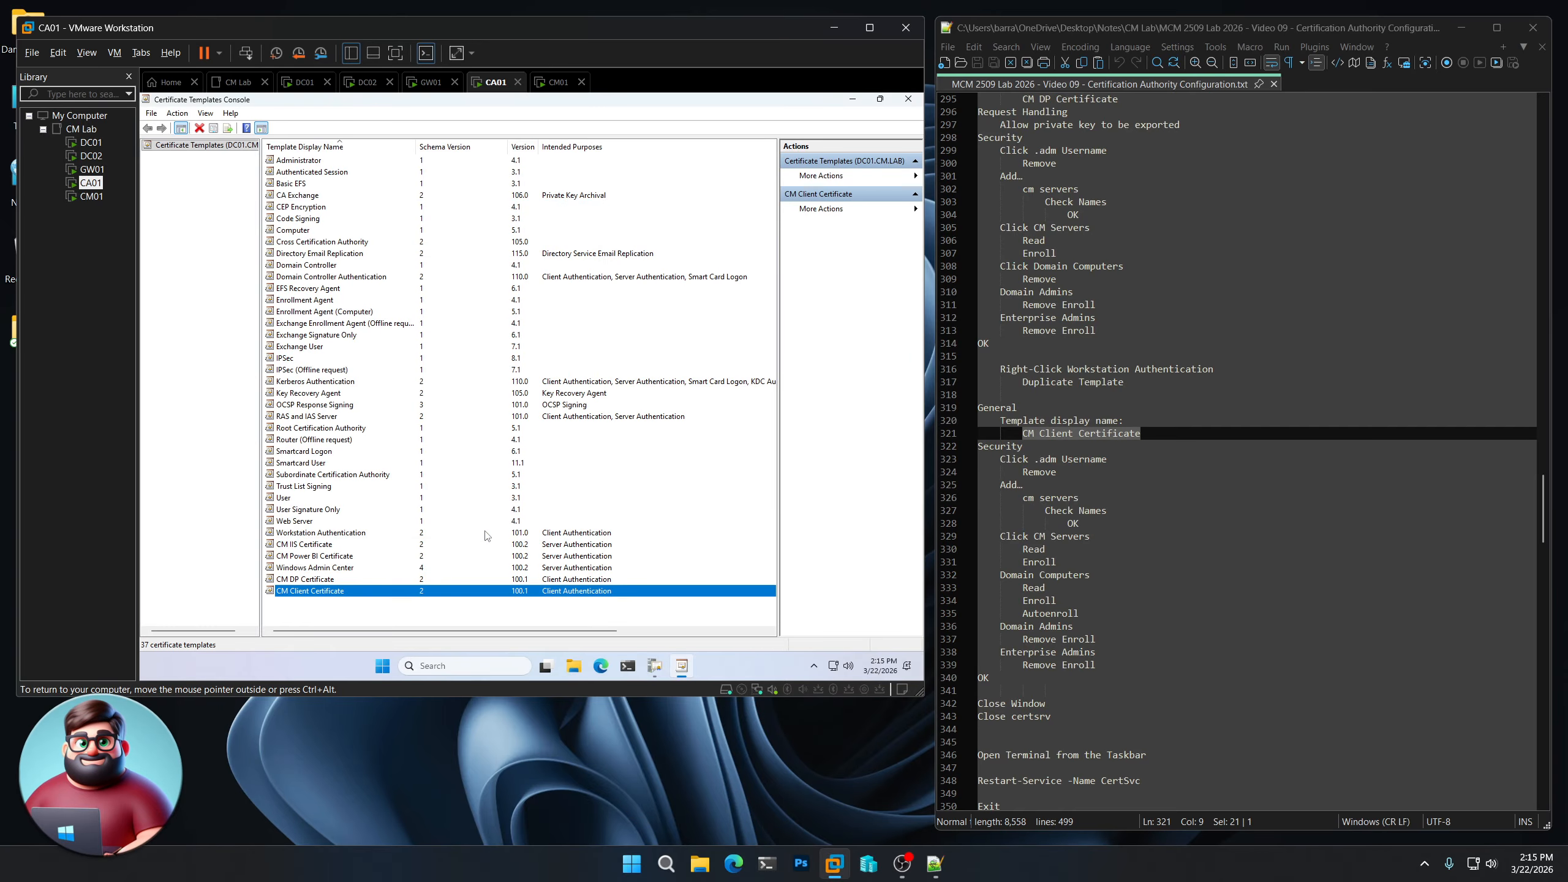
click(908, 98)
scroll(1080, 567, down, 4)
scroll(1080, 566, down, 4)
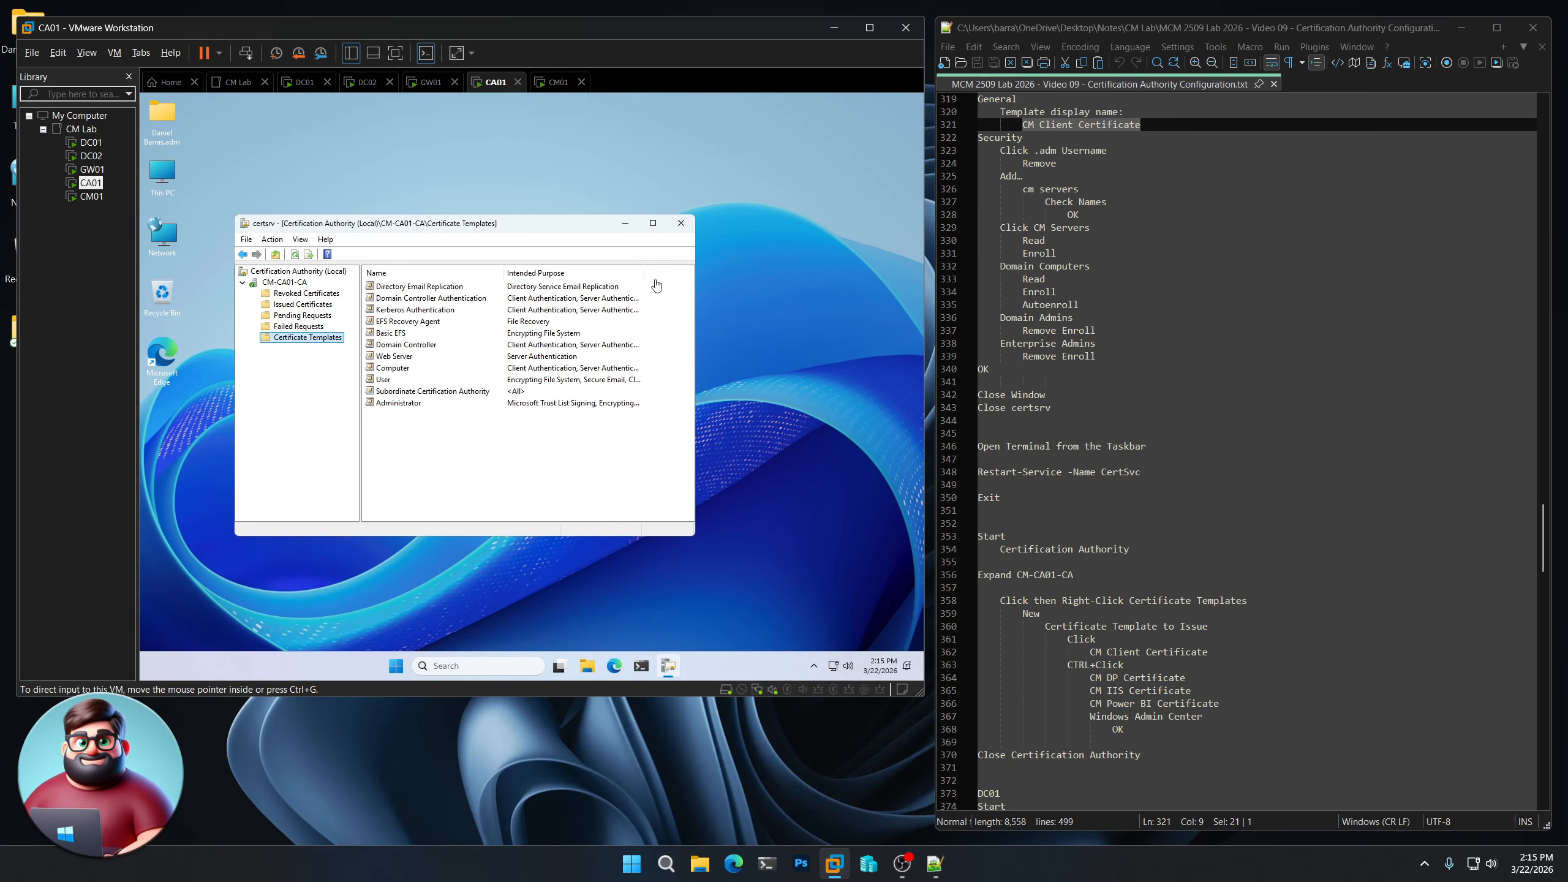
- Close the CA window and run 'Restart-Service -Name CertSvc' then Exit in PowerShell
click(681, 225)
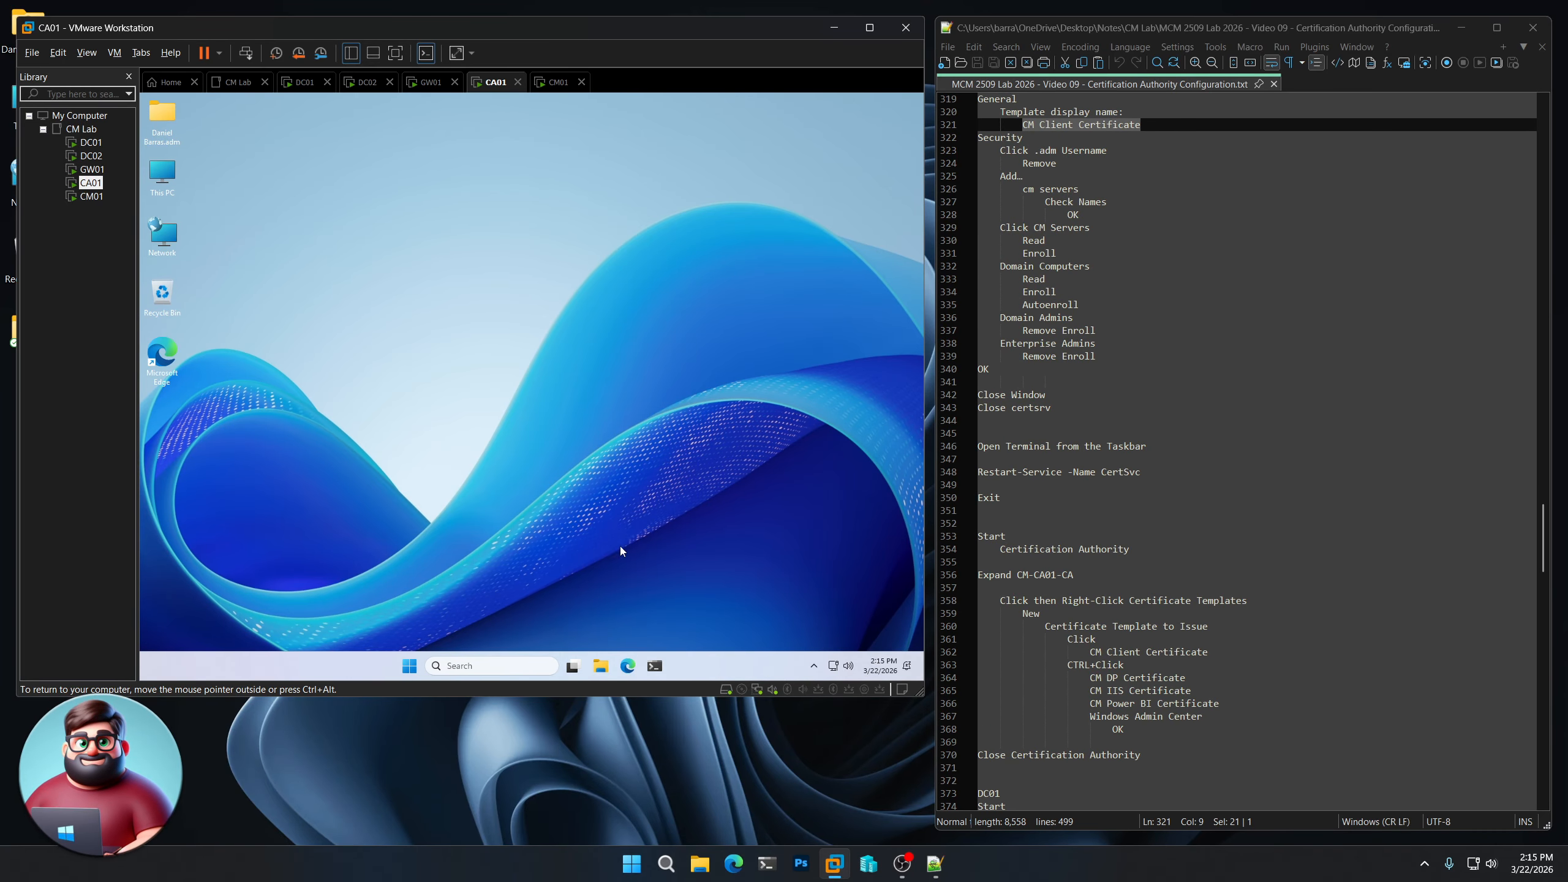
click(654, 666)
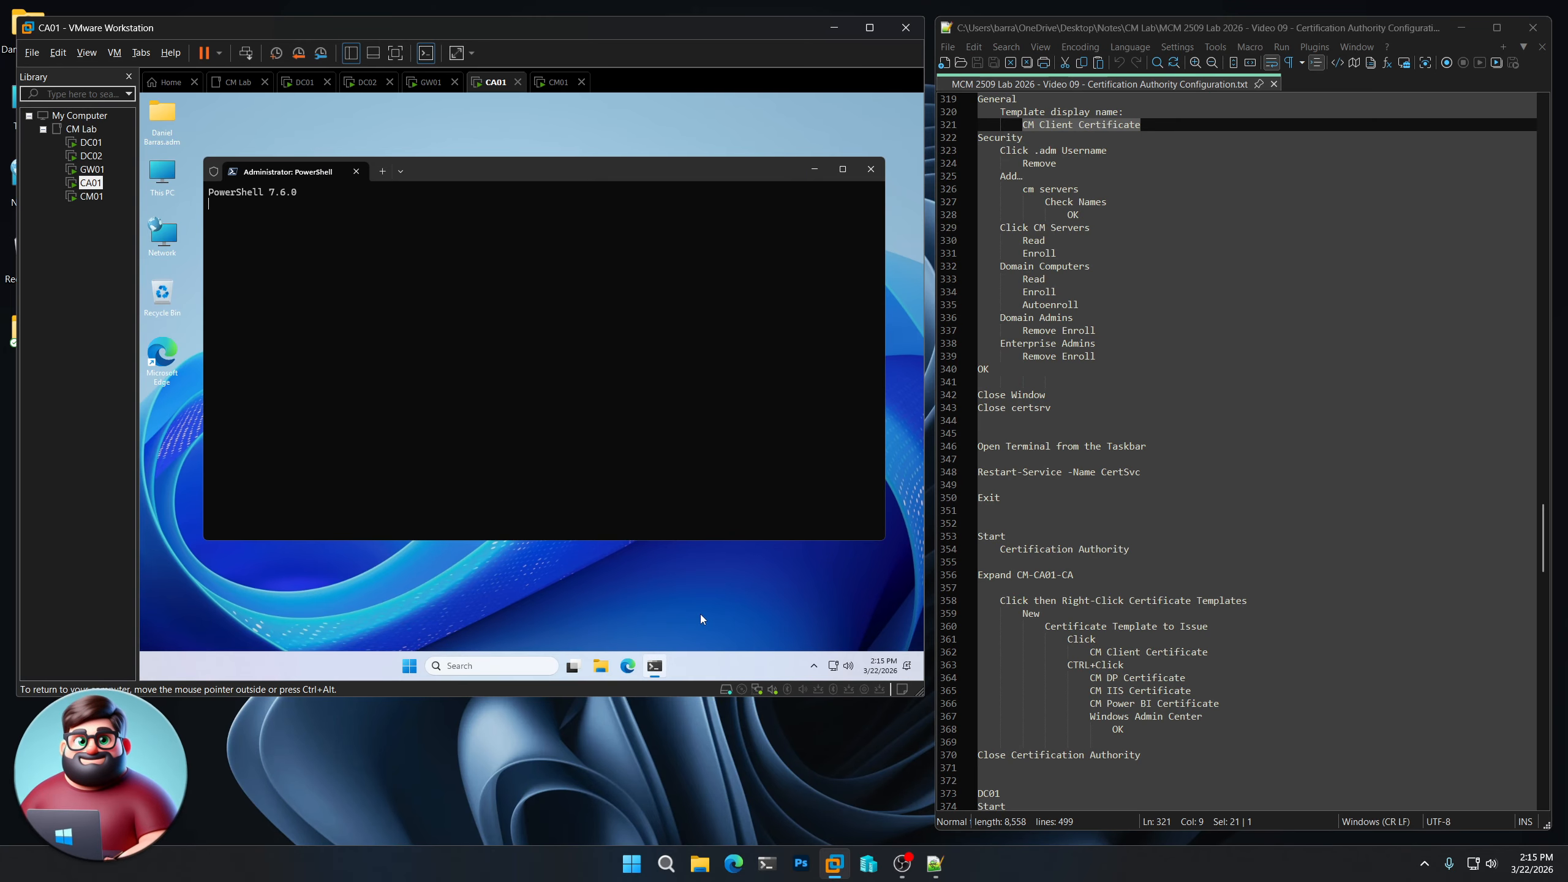
drag(1001, 497, 977, 471)
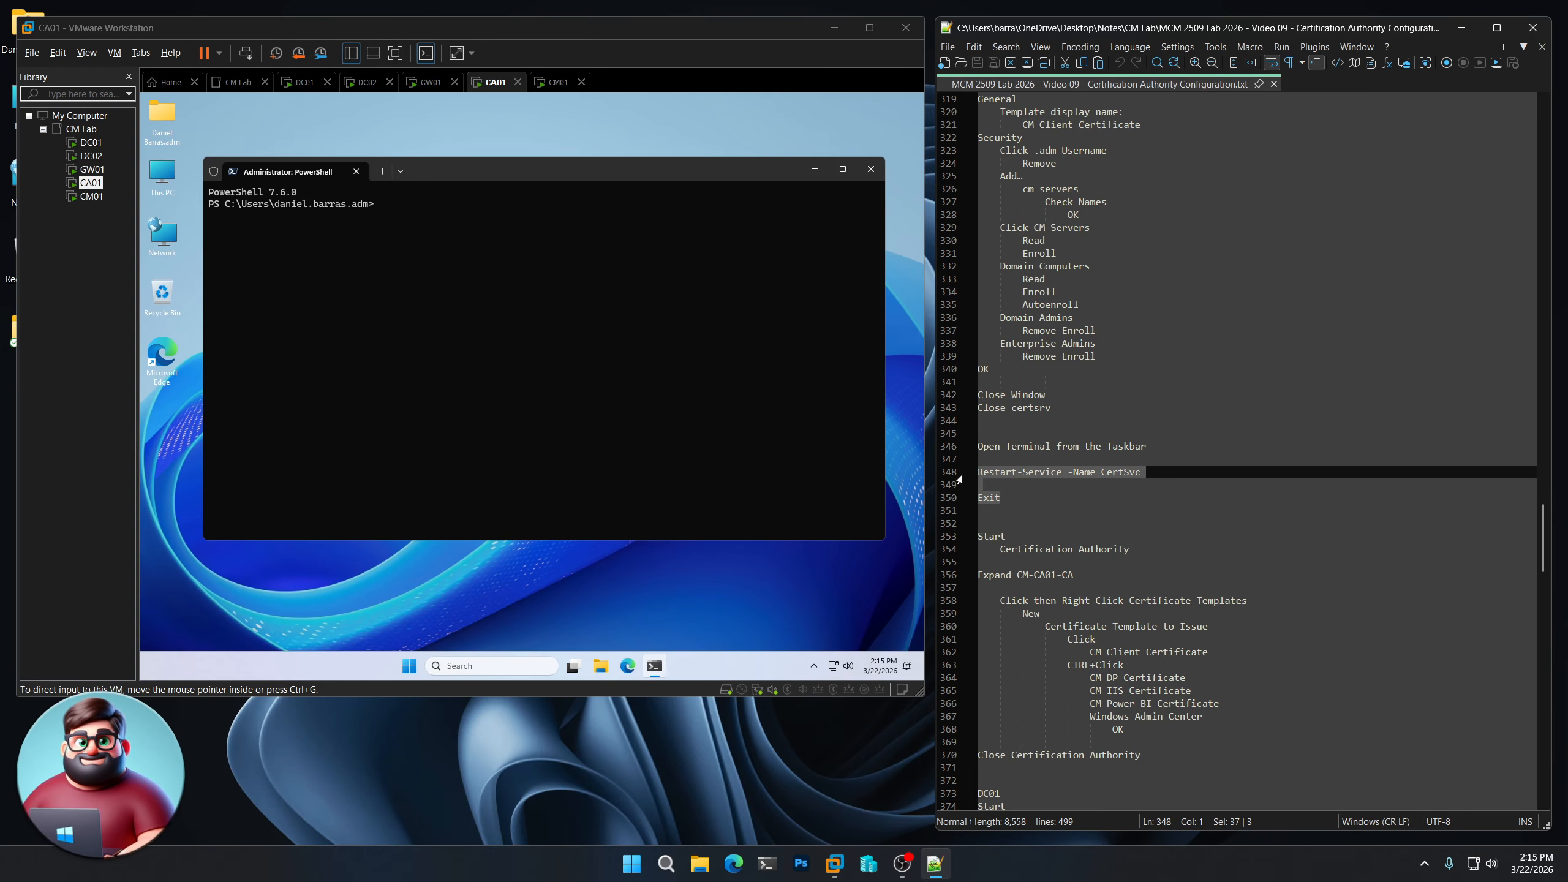
right_click(999, 470)
click(1024, 496)
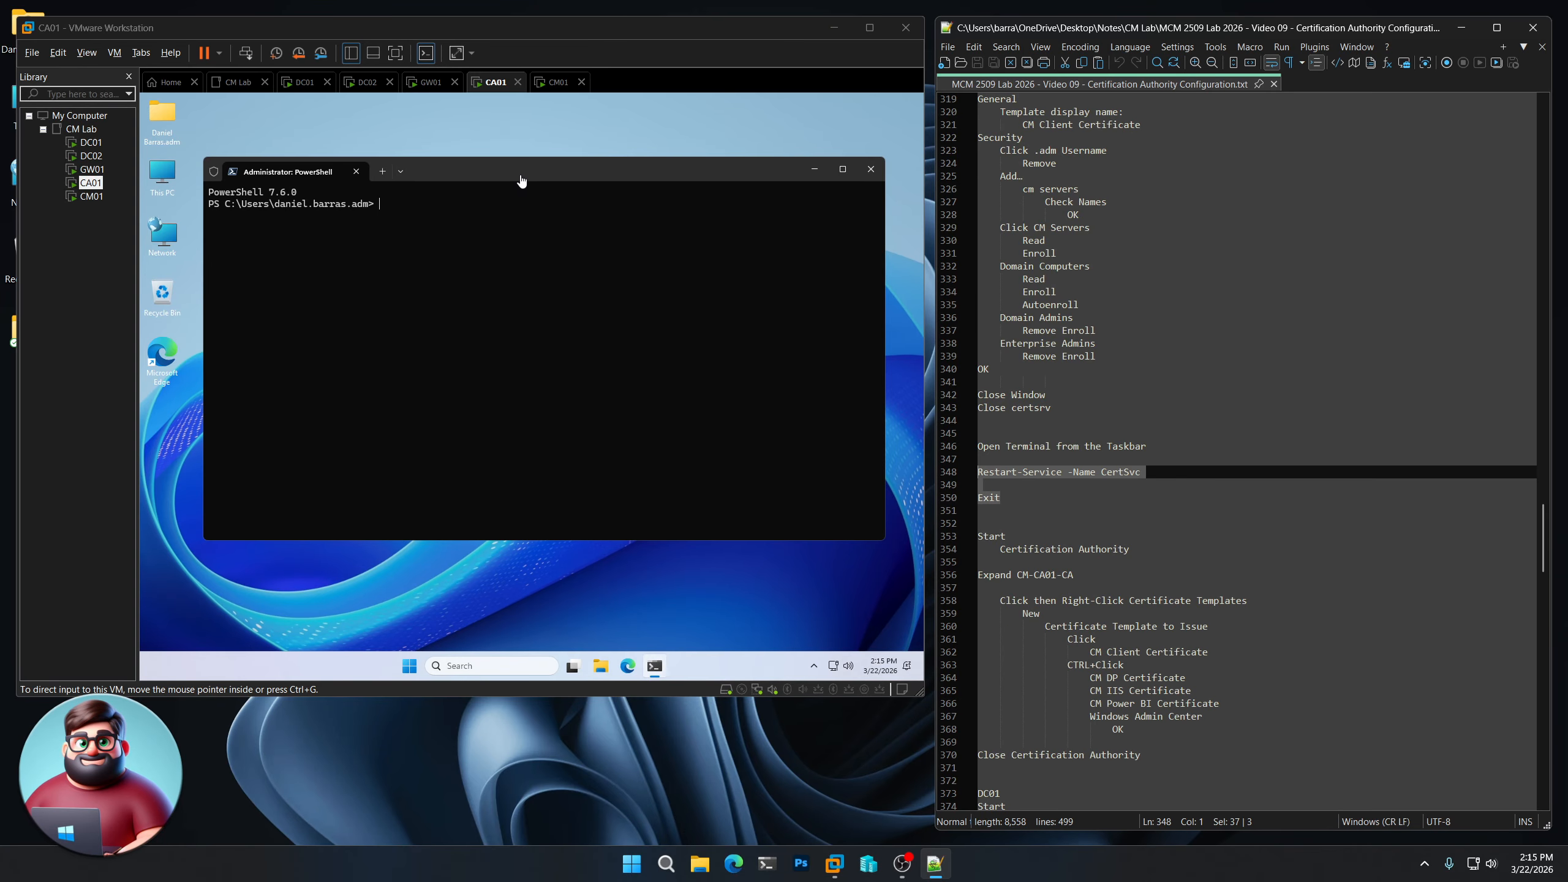
right_click(500, 261)
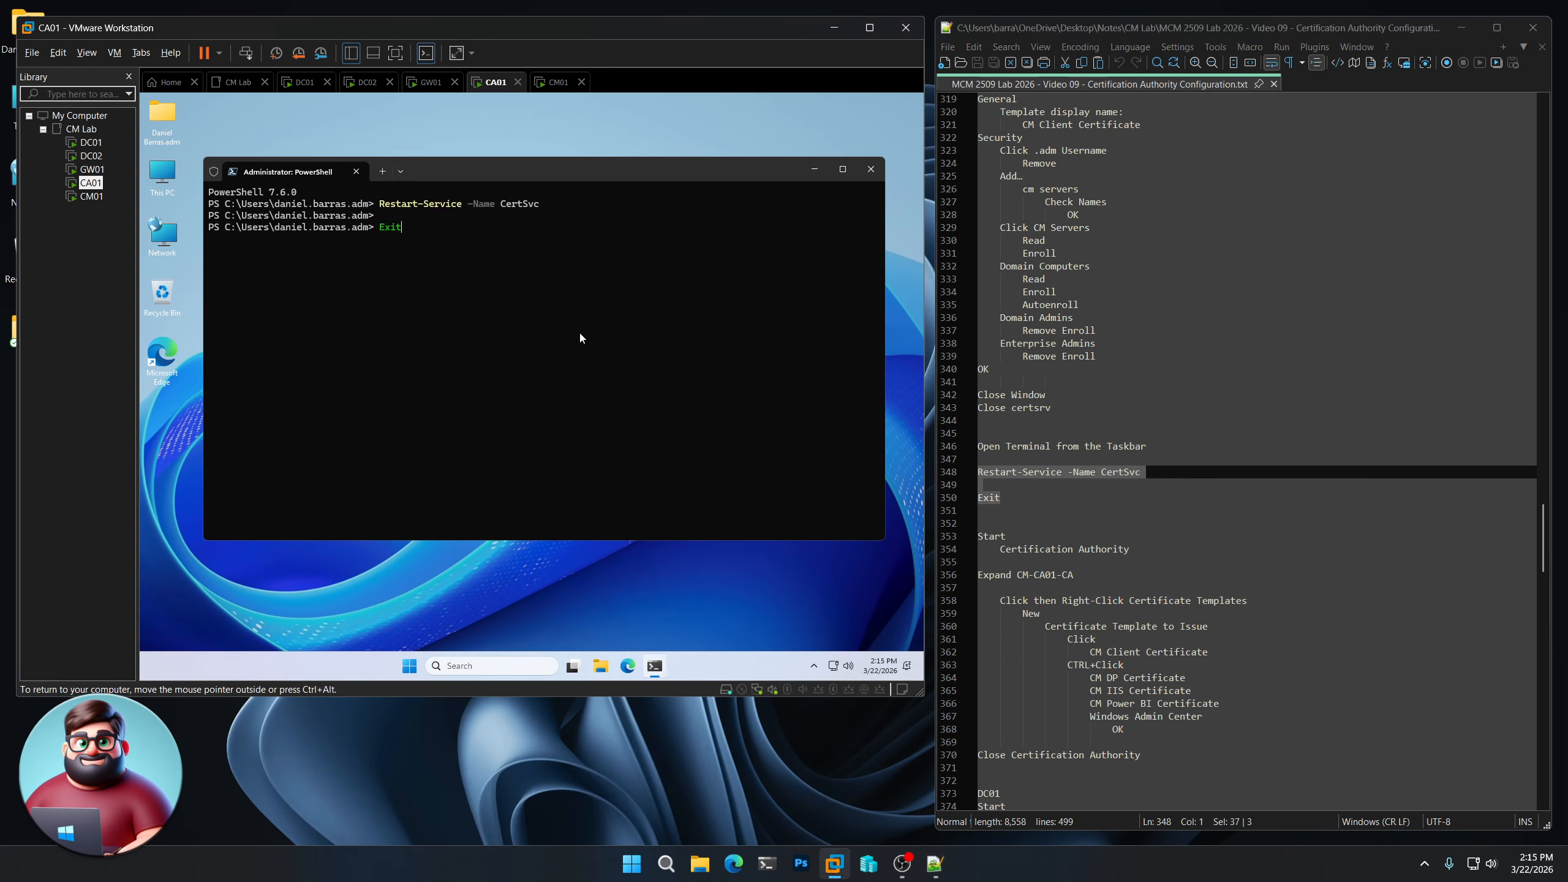
key(Return)
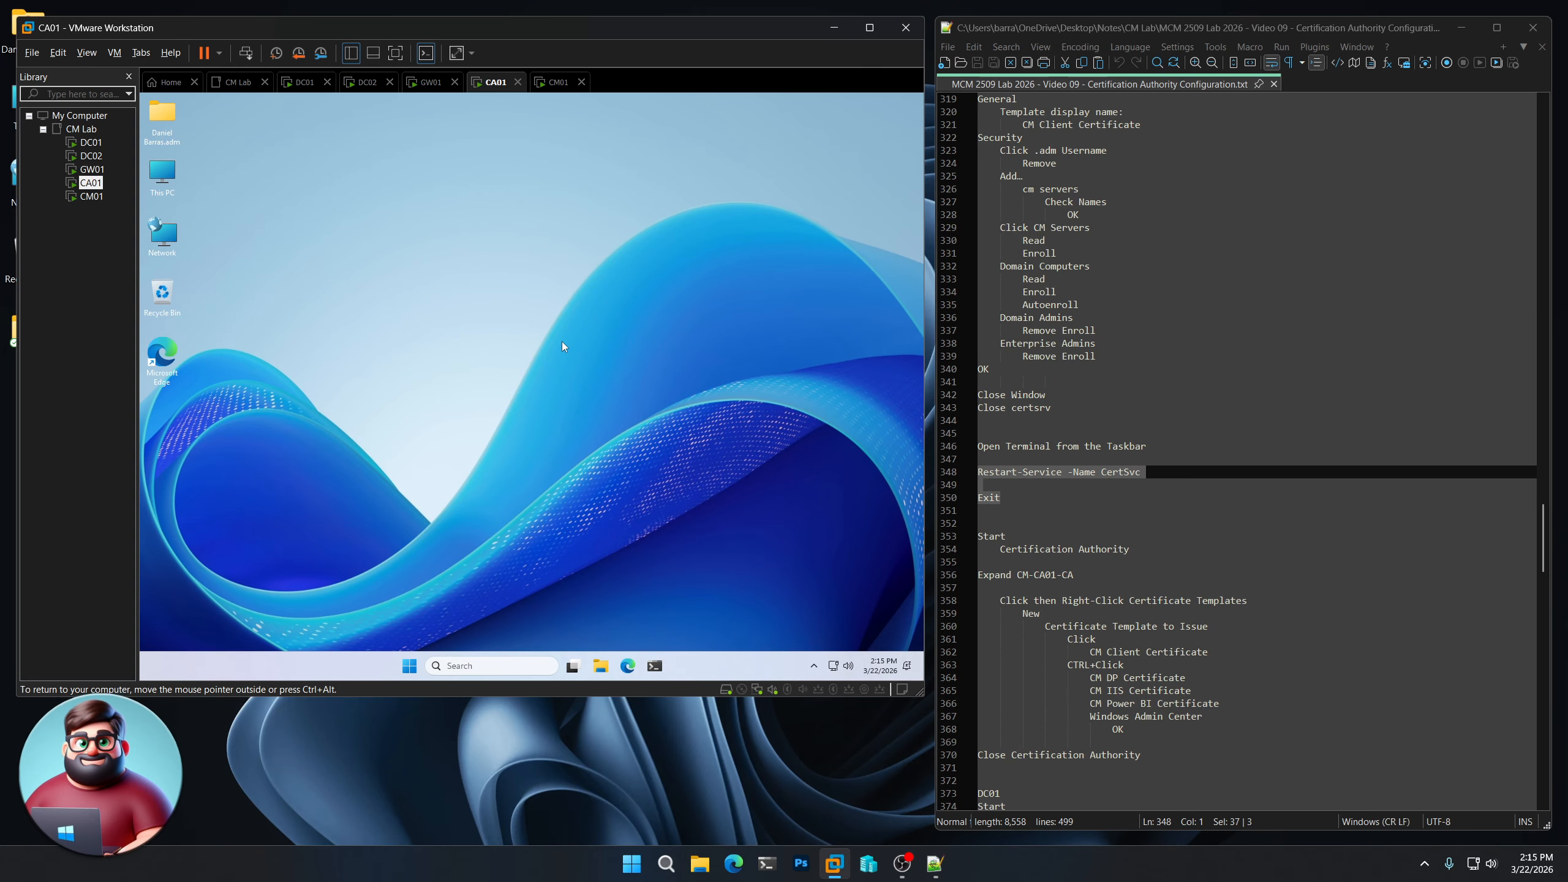
click(409, 665)
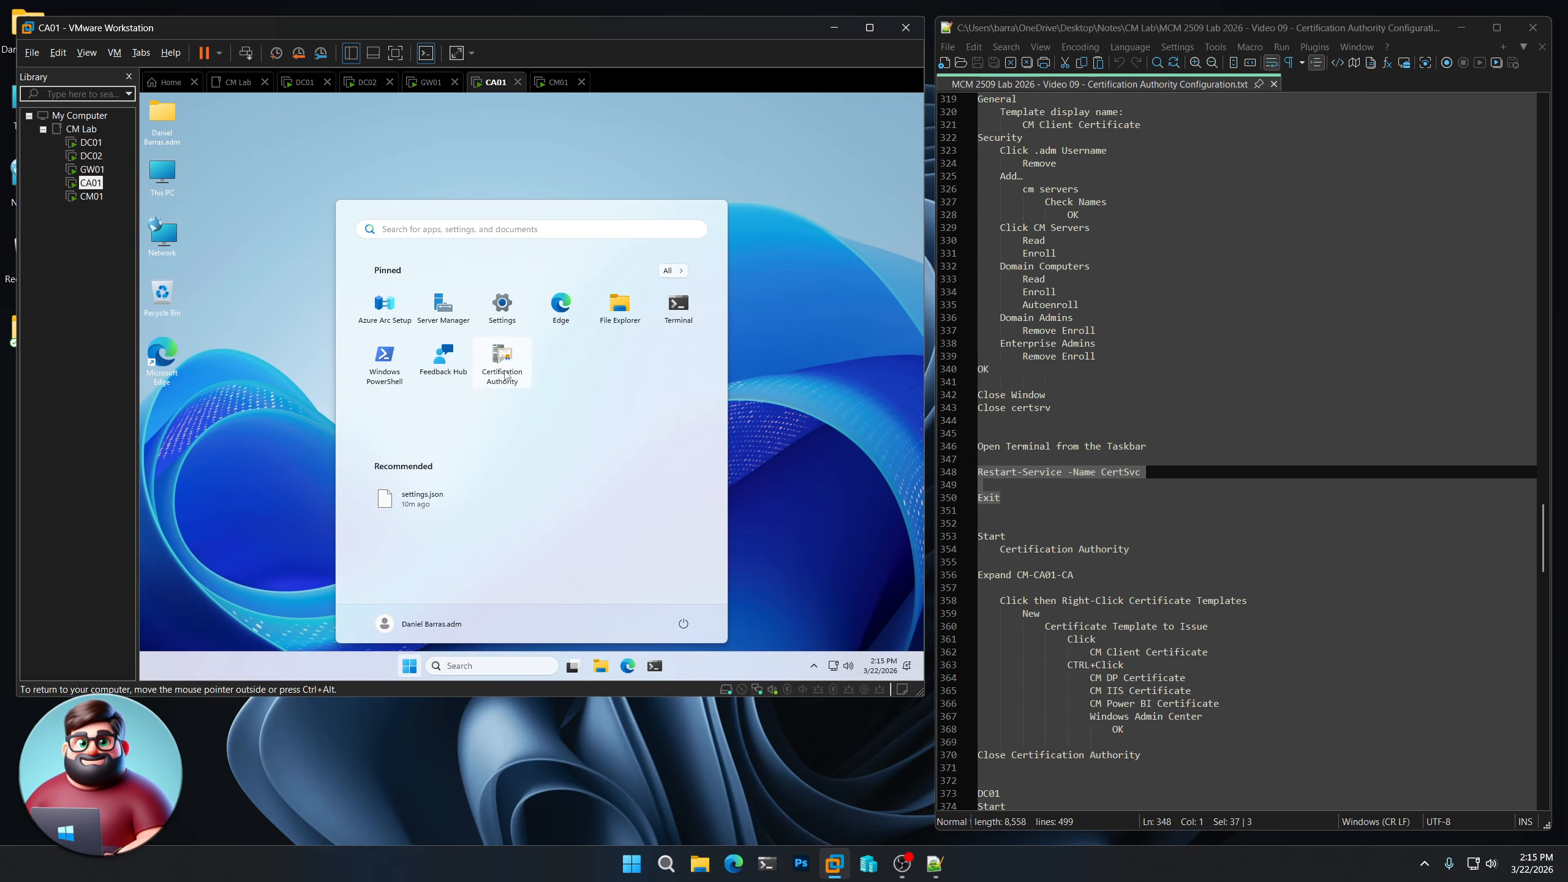
- In the Certification Authority console, start New > Certificate Template to Issue under CM-CA01-CA
key(Escape)
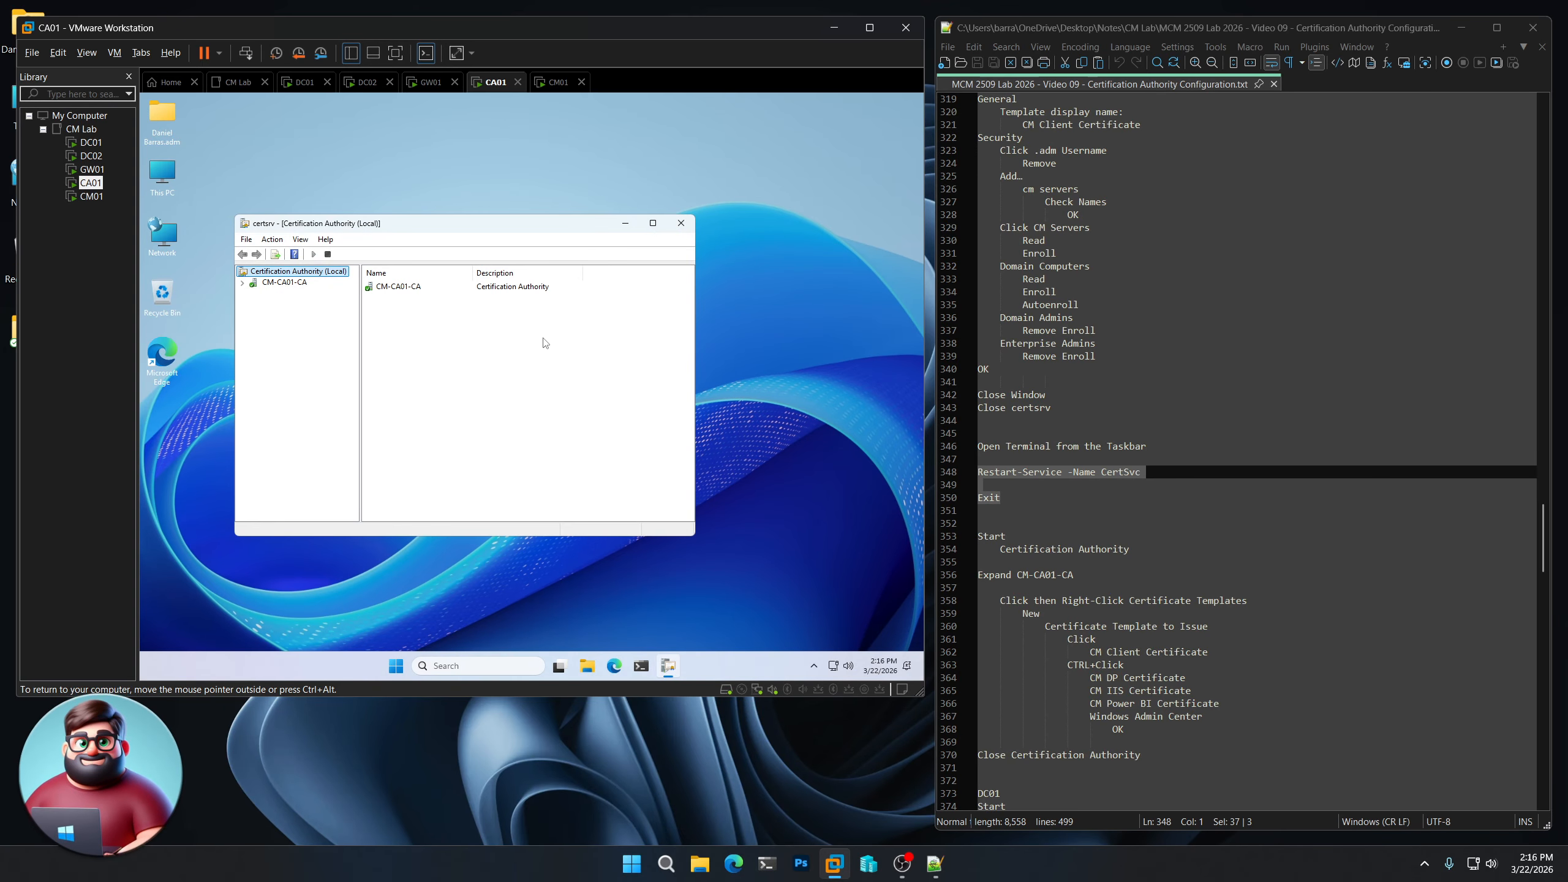
click(243, 284)
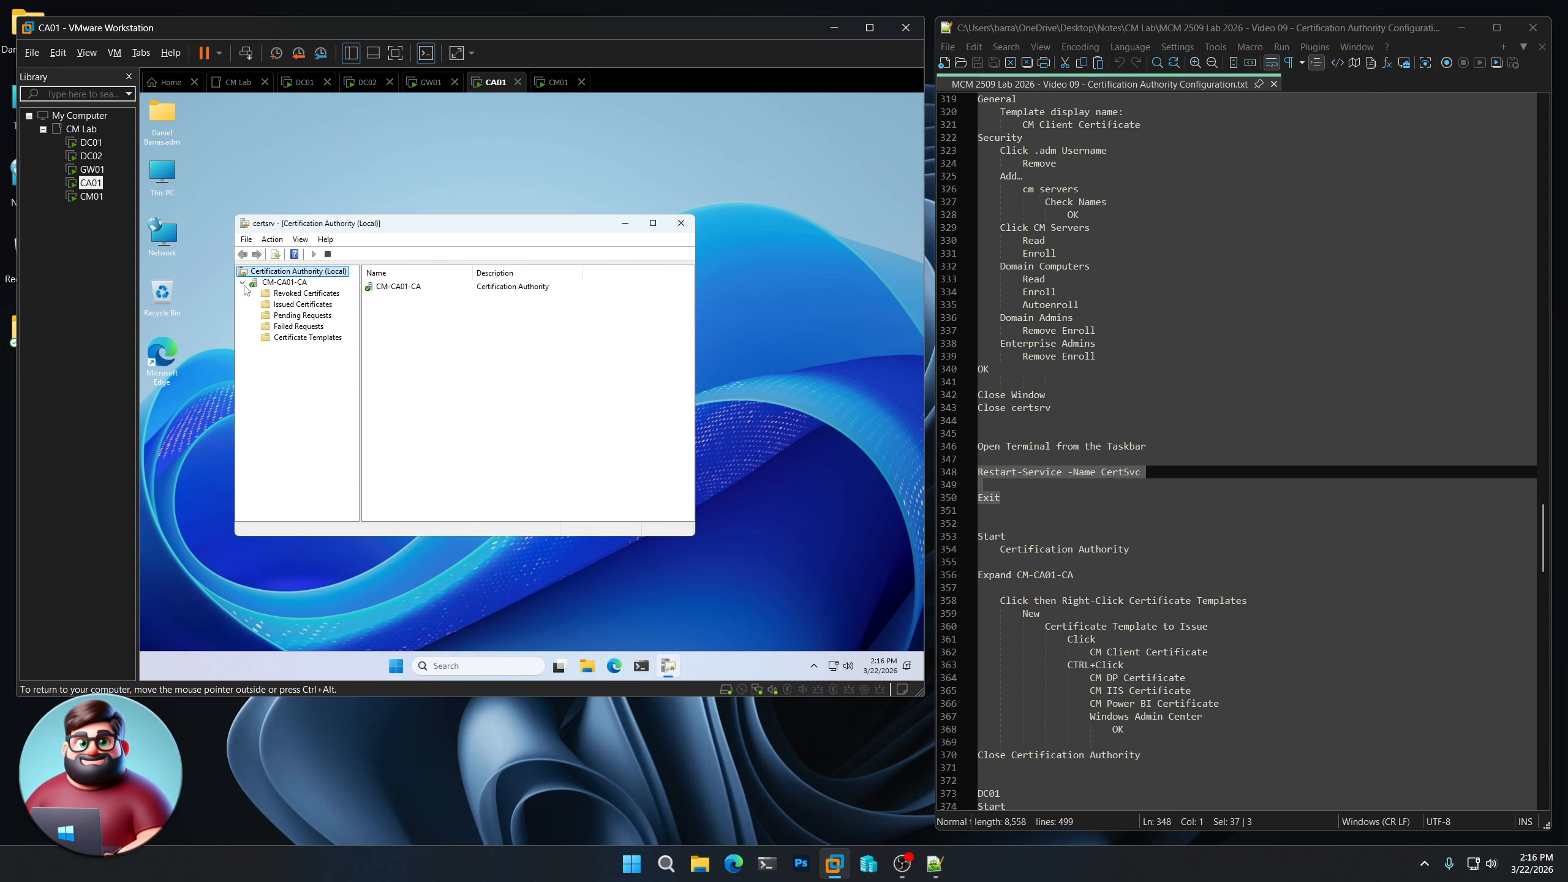
click(311, 337)
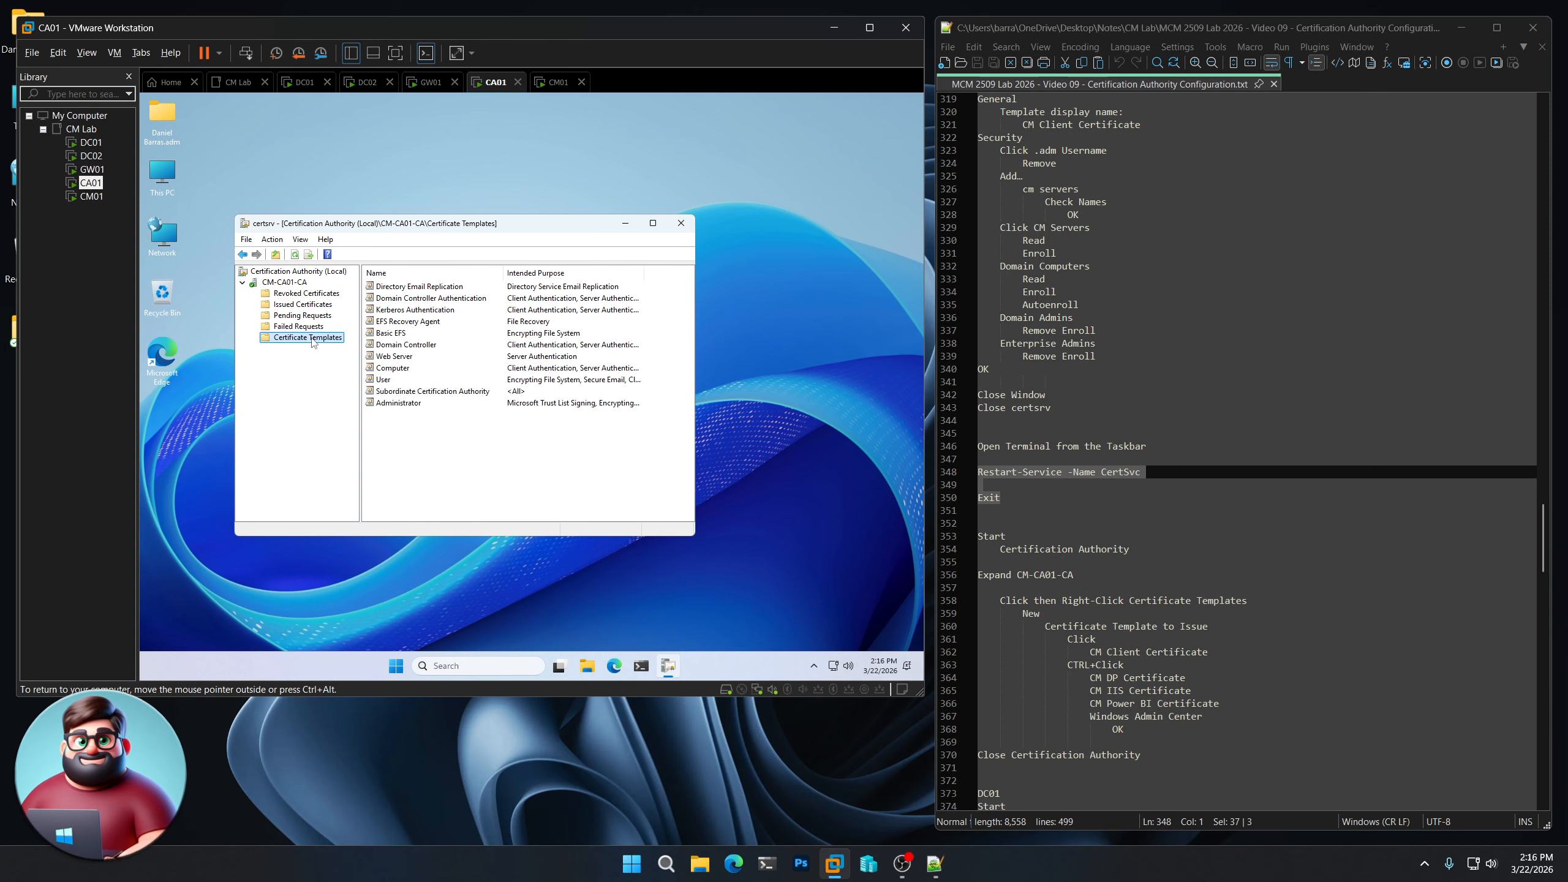
right_click(313, 342)
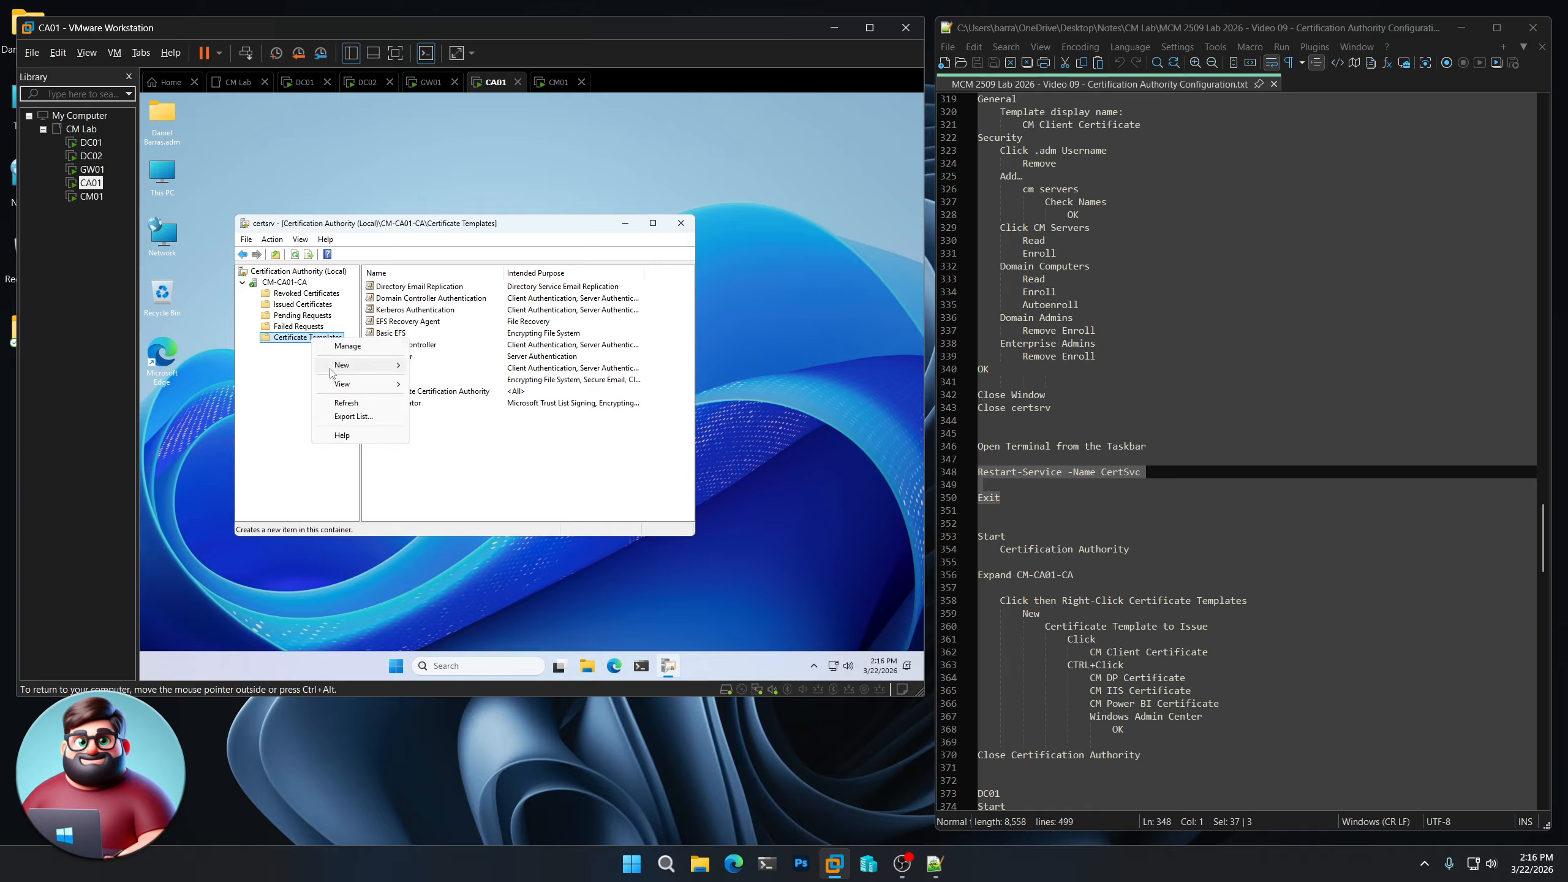
mouse_move(395, 365)
click(471, 367)
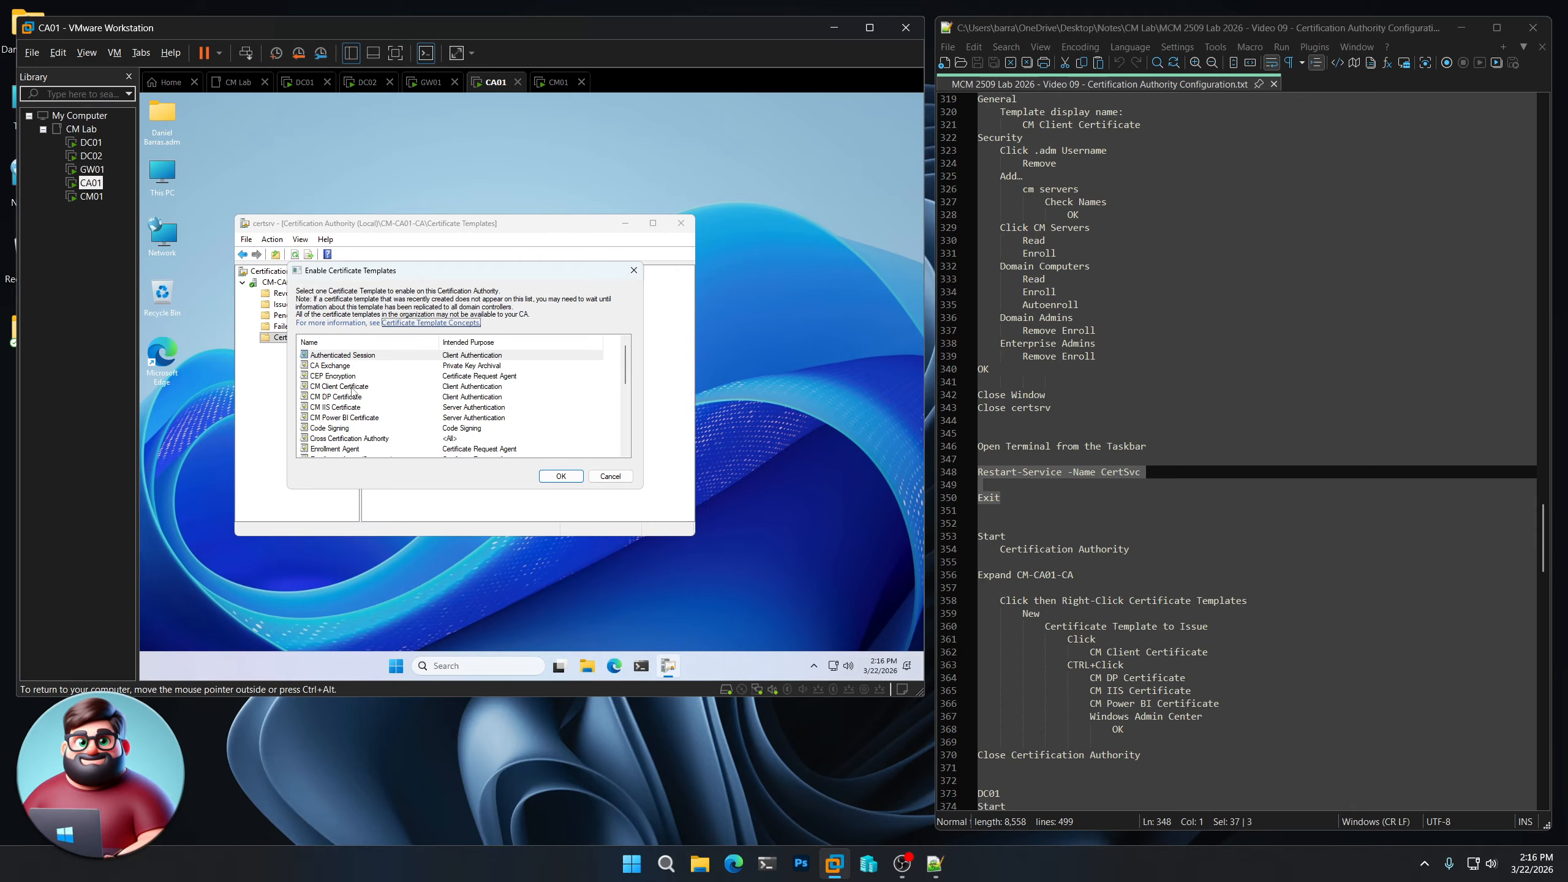
- Issue CM Client, CM DP, CM IIS, CM Power BI and Windows Admin Center templates
click(354, 388)
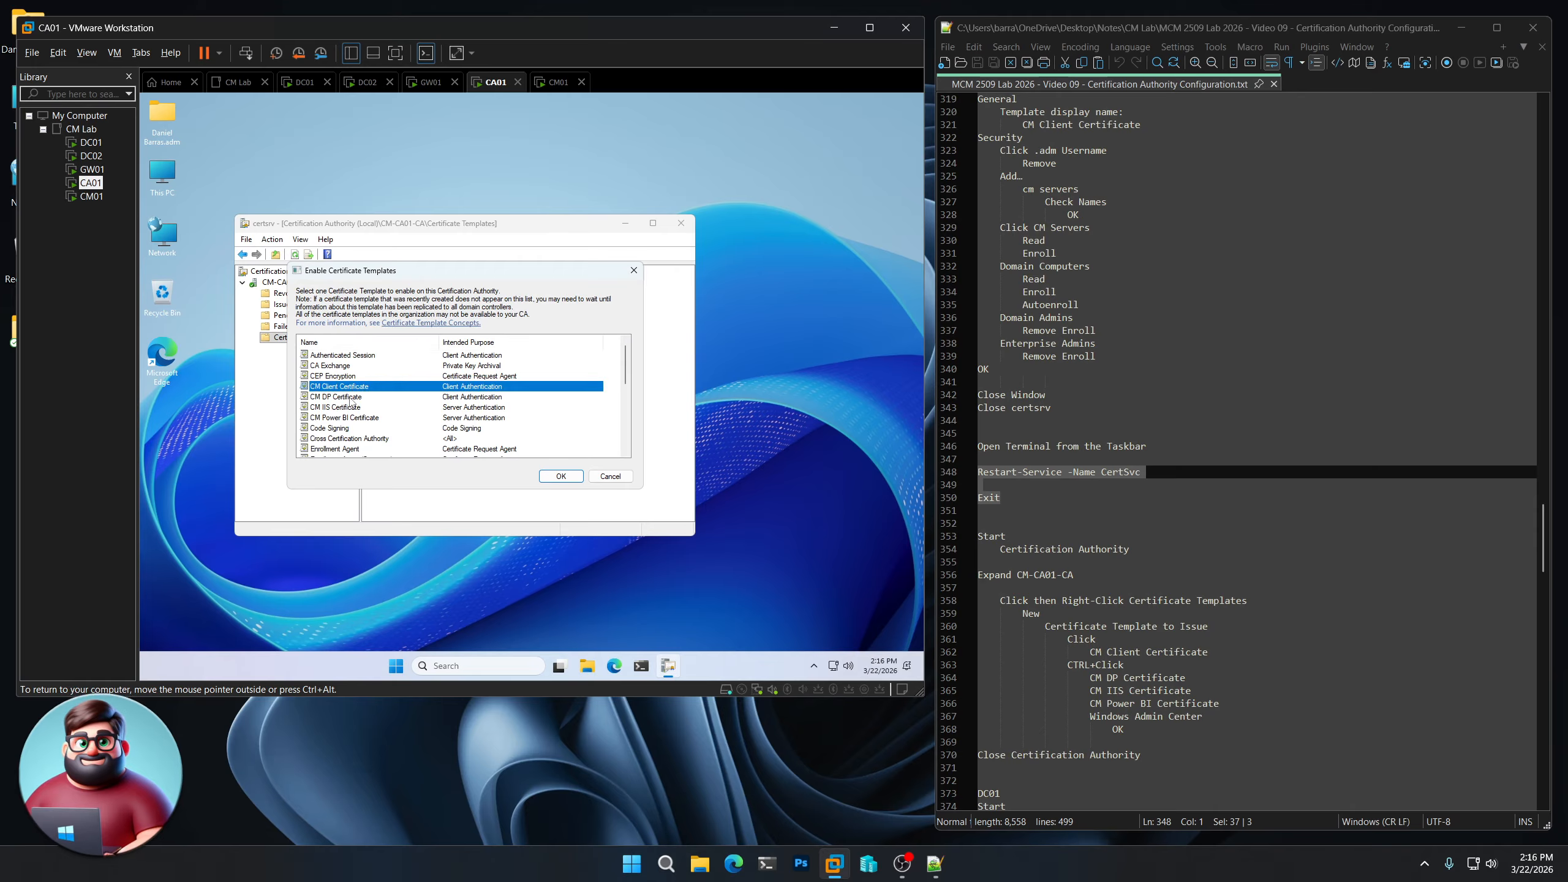
ctrl+click(351, 398)
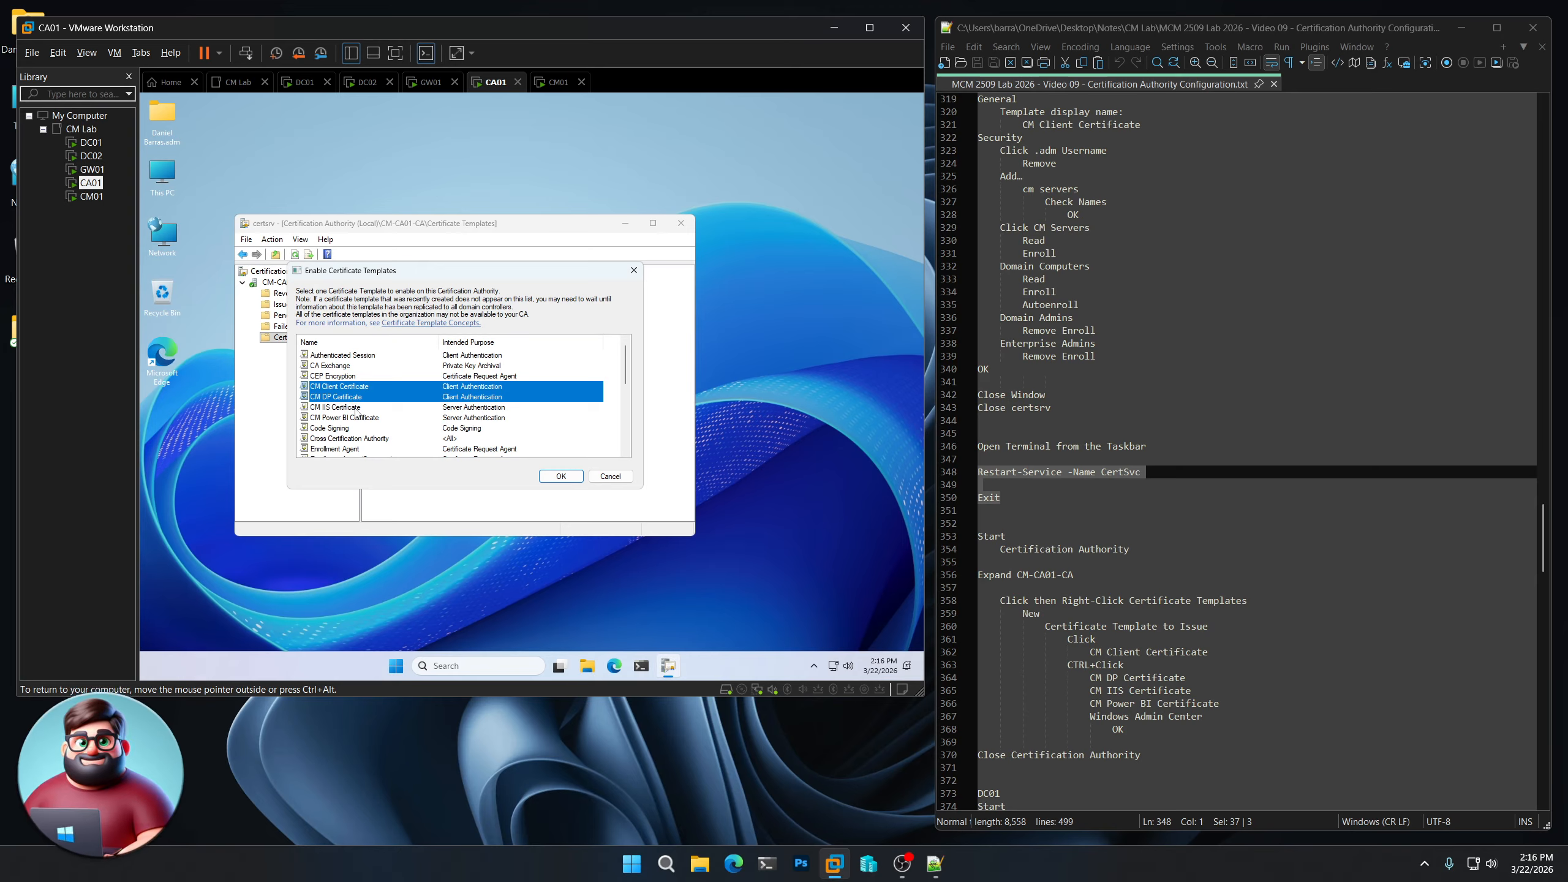
ctrl+click(356, 409)
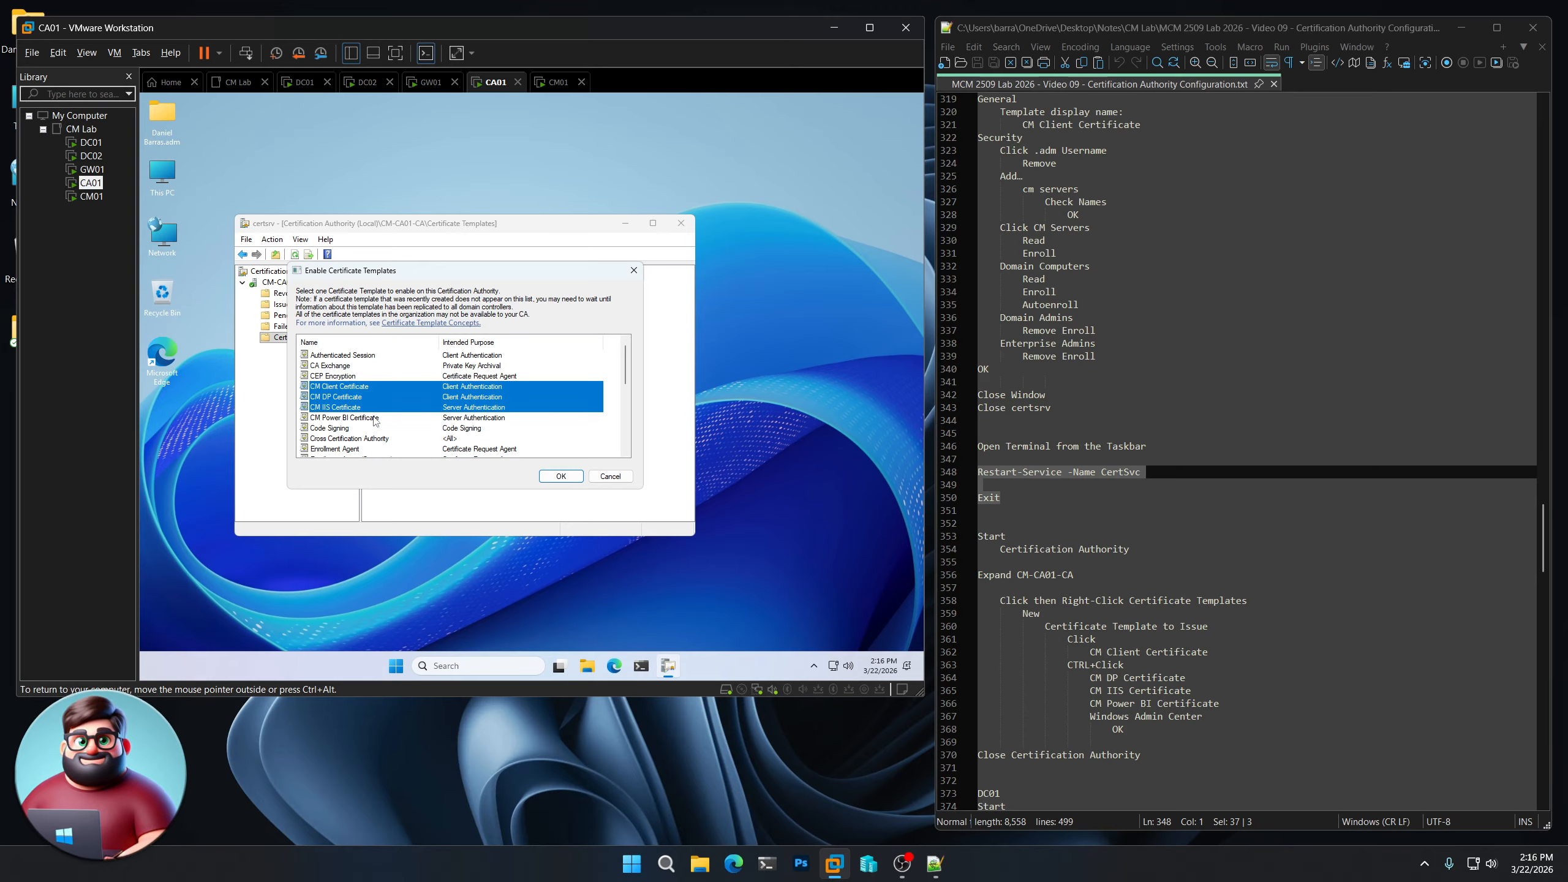
ctrl+click(376, 421)
scroll(376, 420, down, 5)
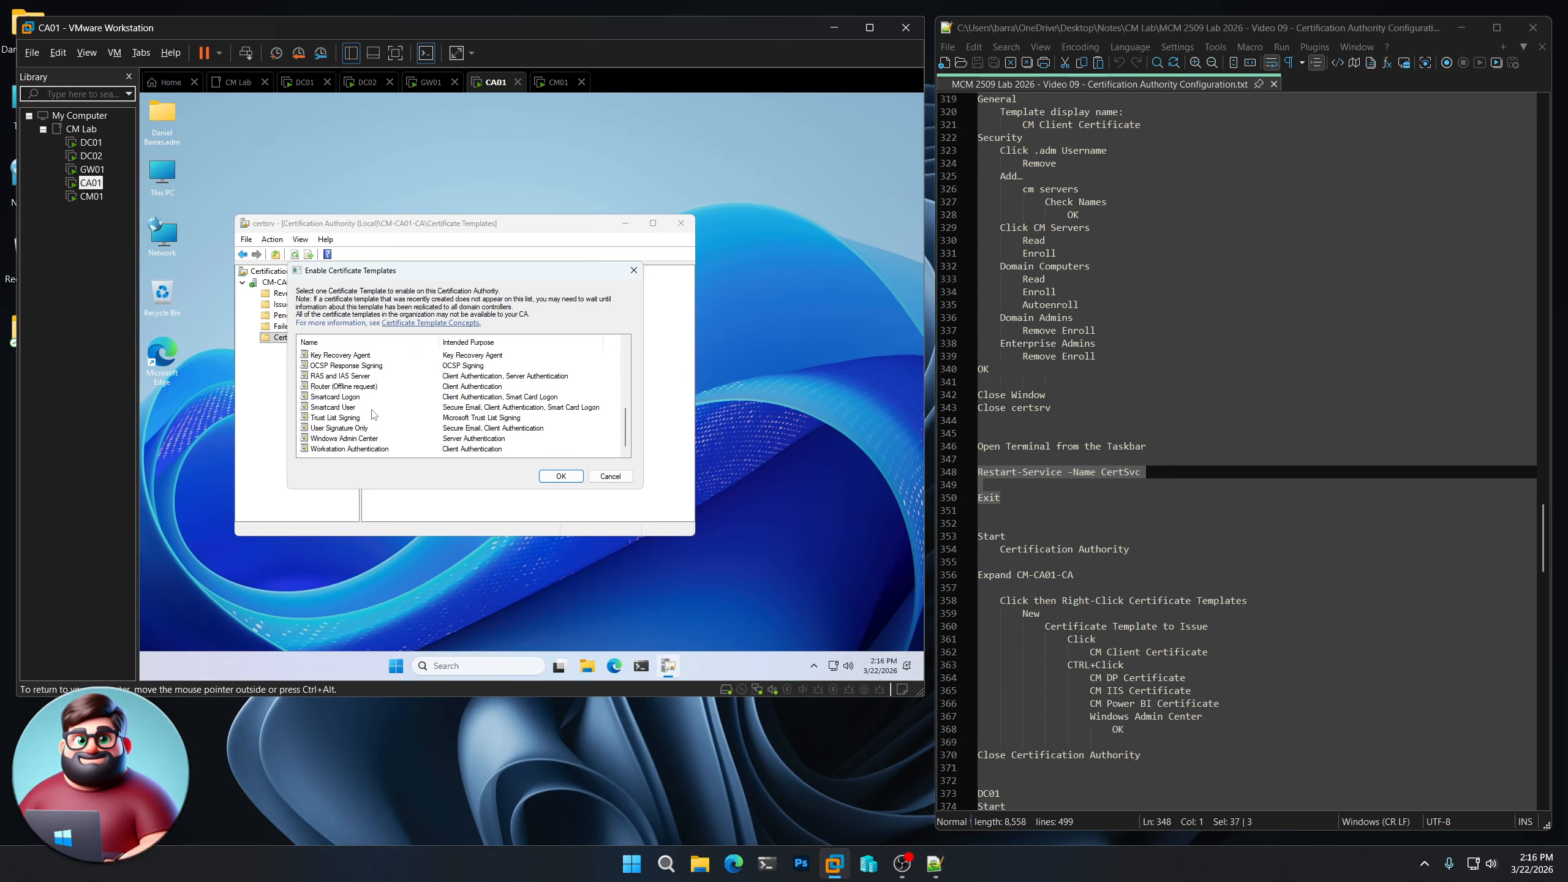
ctrl+click(348, 439)
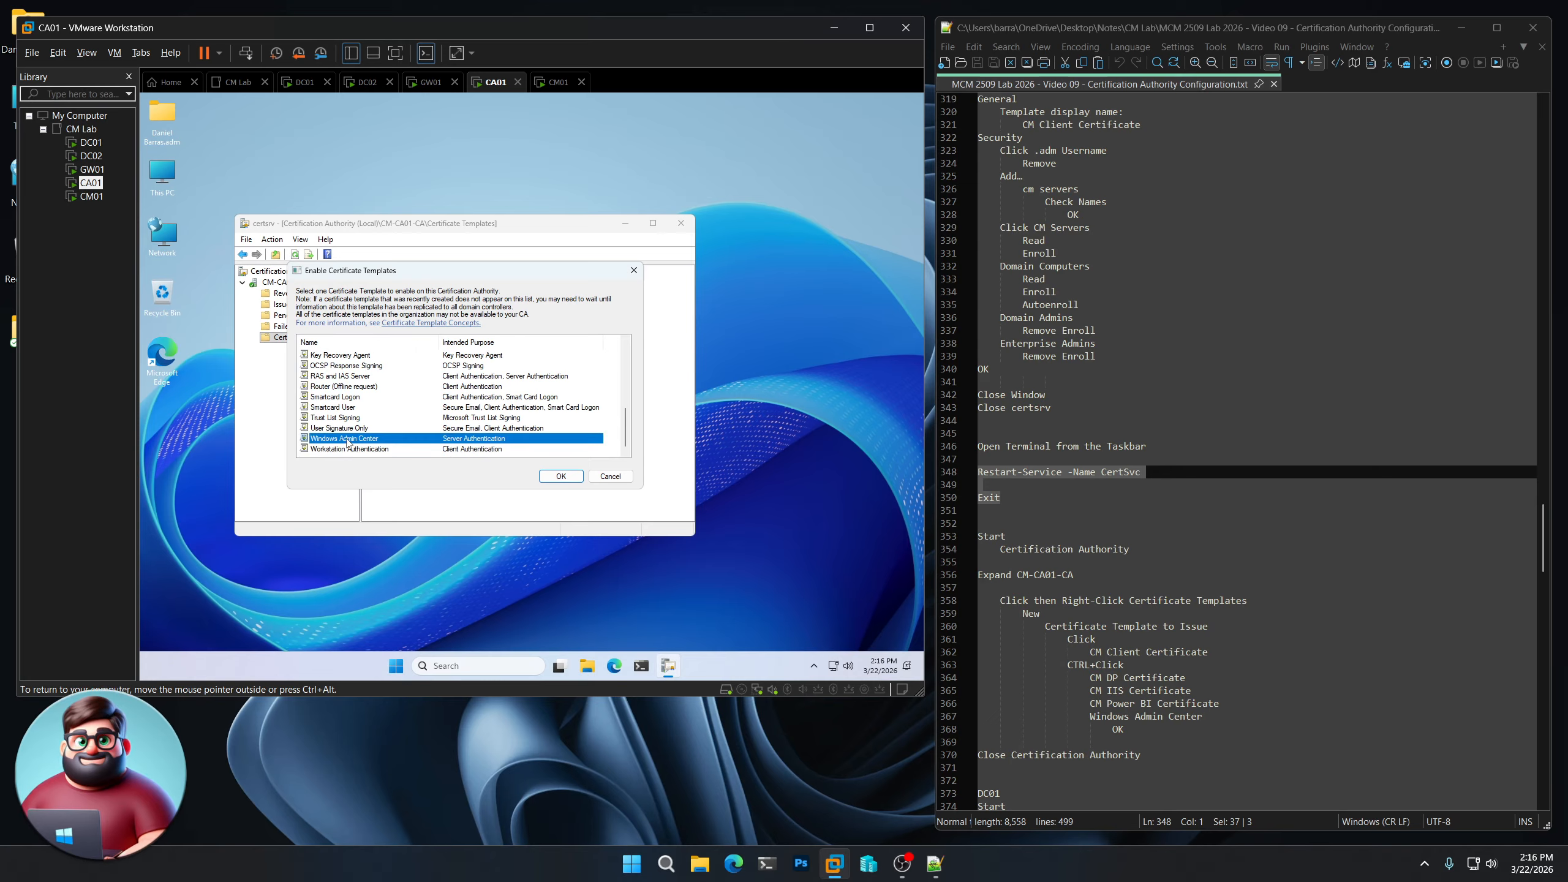
click(561, 476)
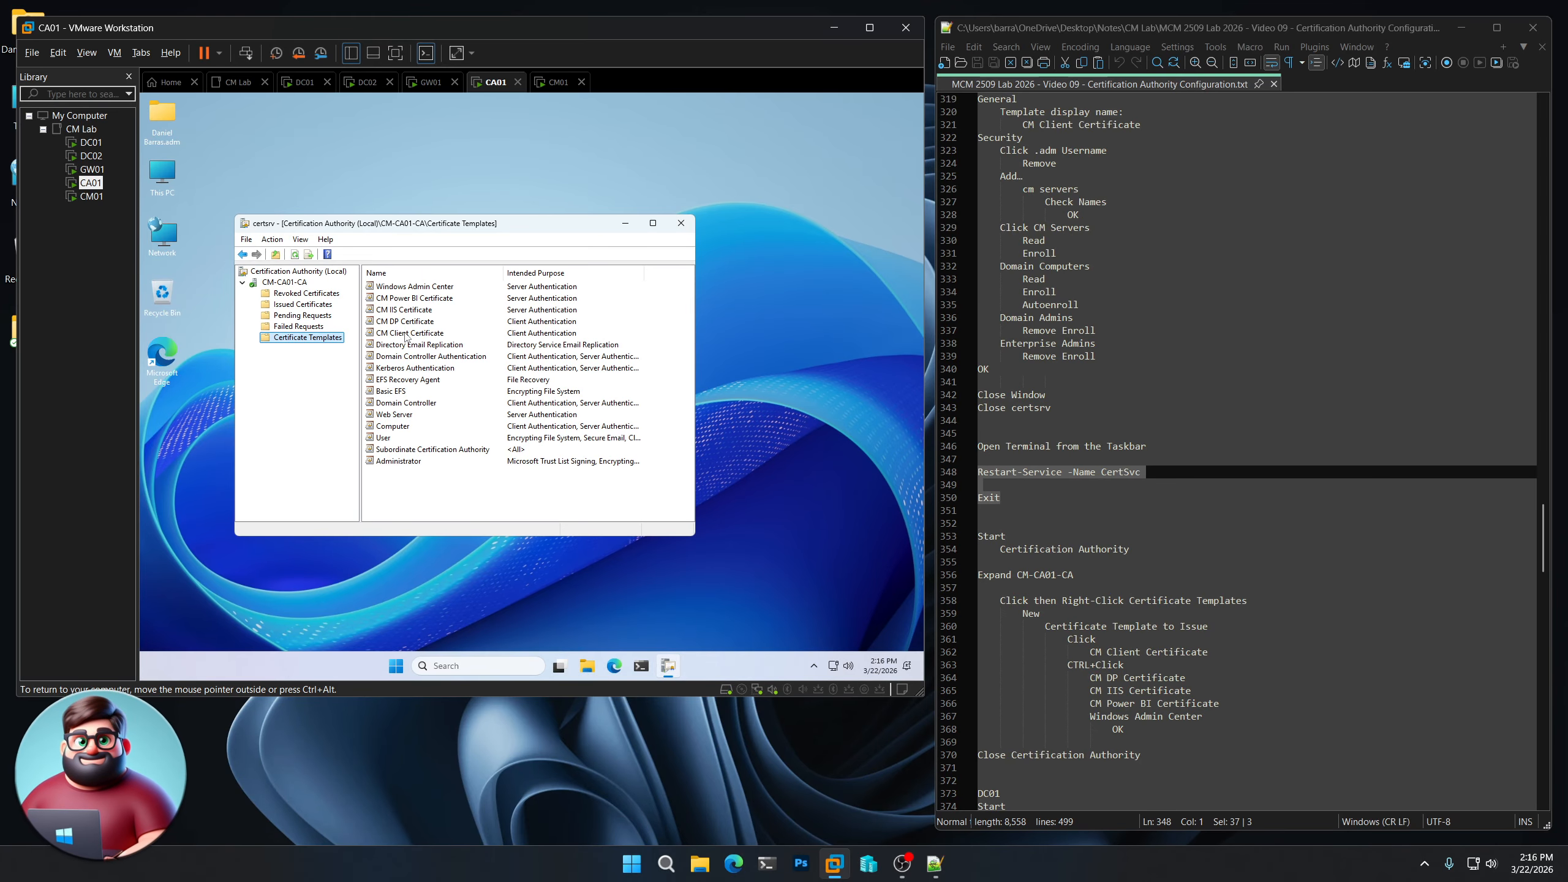
scroll(1107, 552, down, 10)
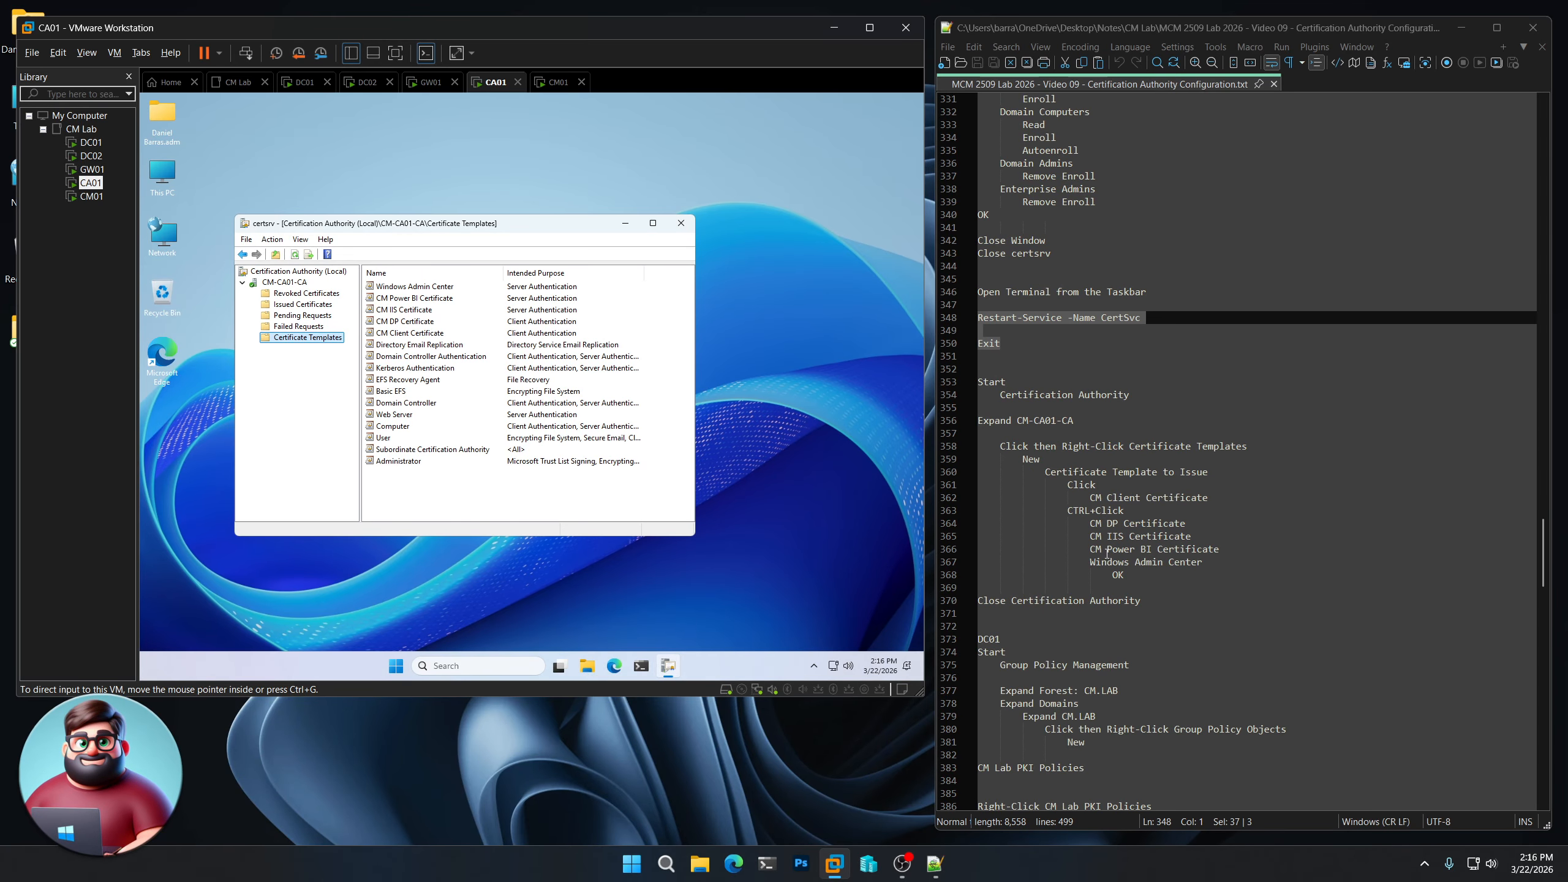
- Close the CA console, switch to DC01, and open Group Policy Objects in Group Policy Management
click(681, 223)
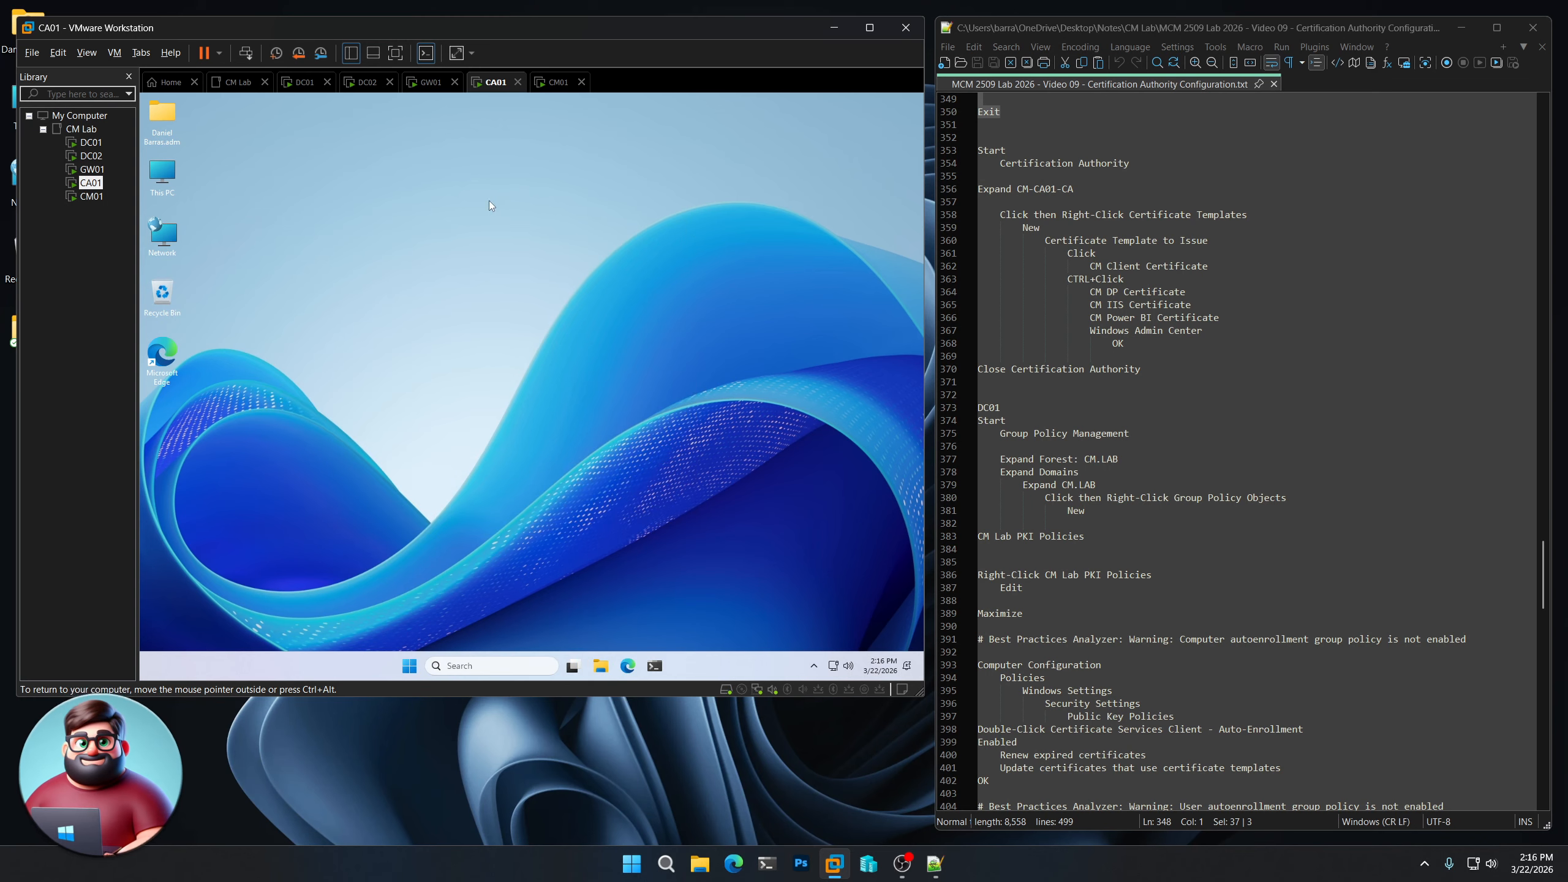
click(90, 143)
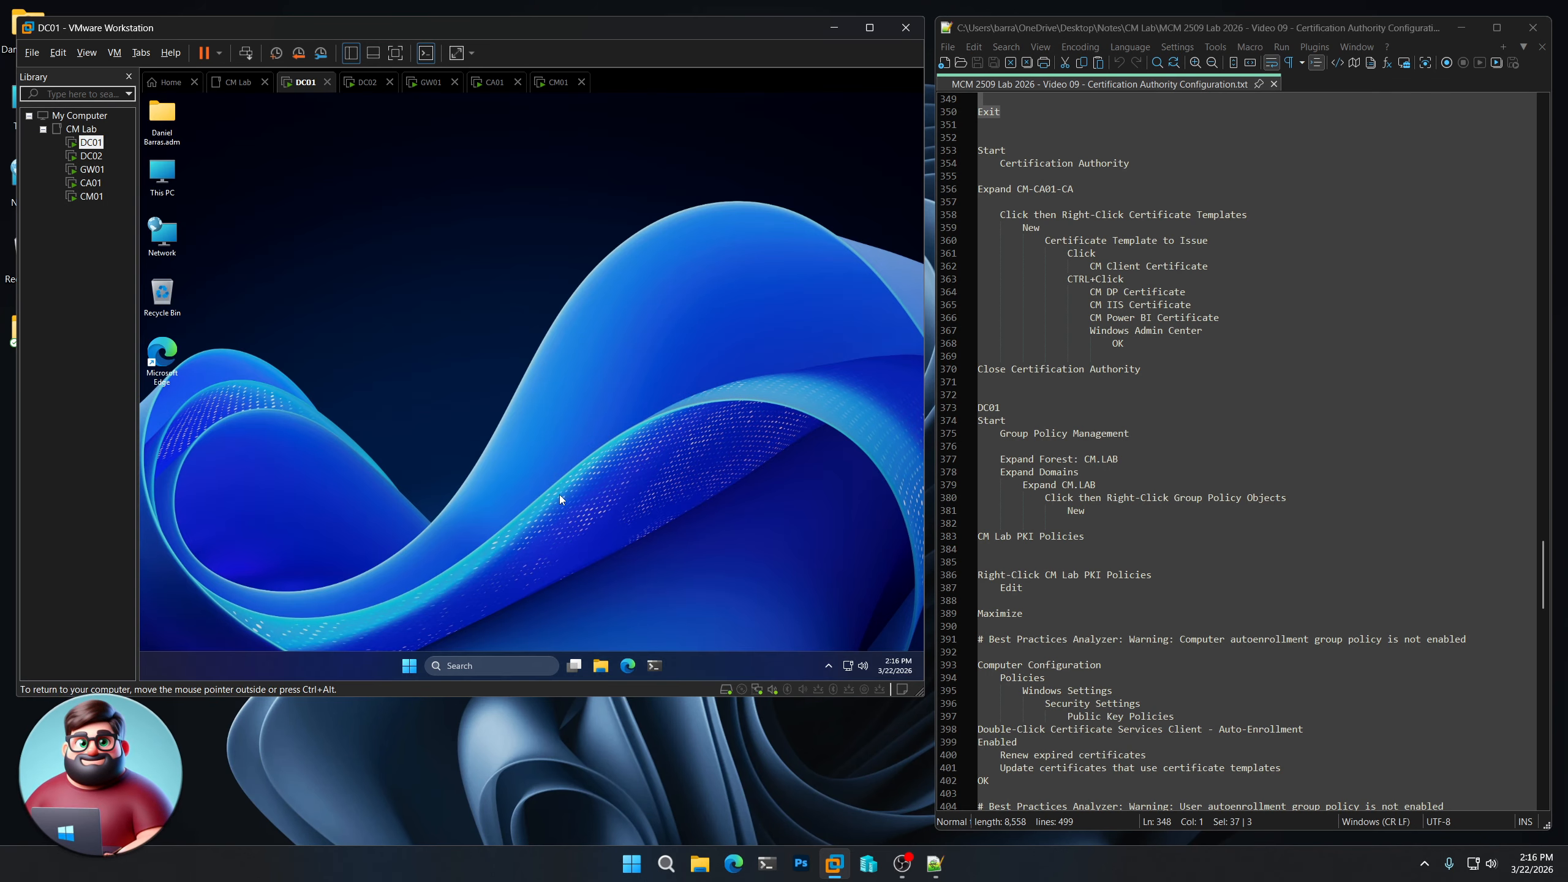
click(409, 667)
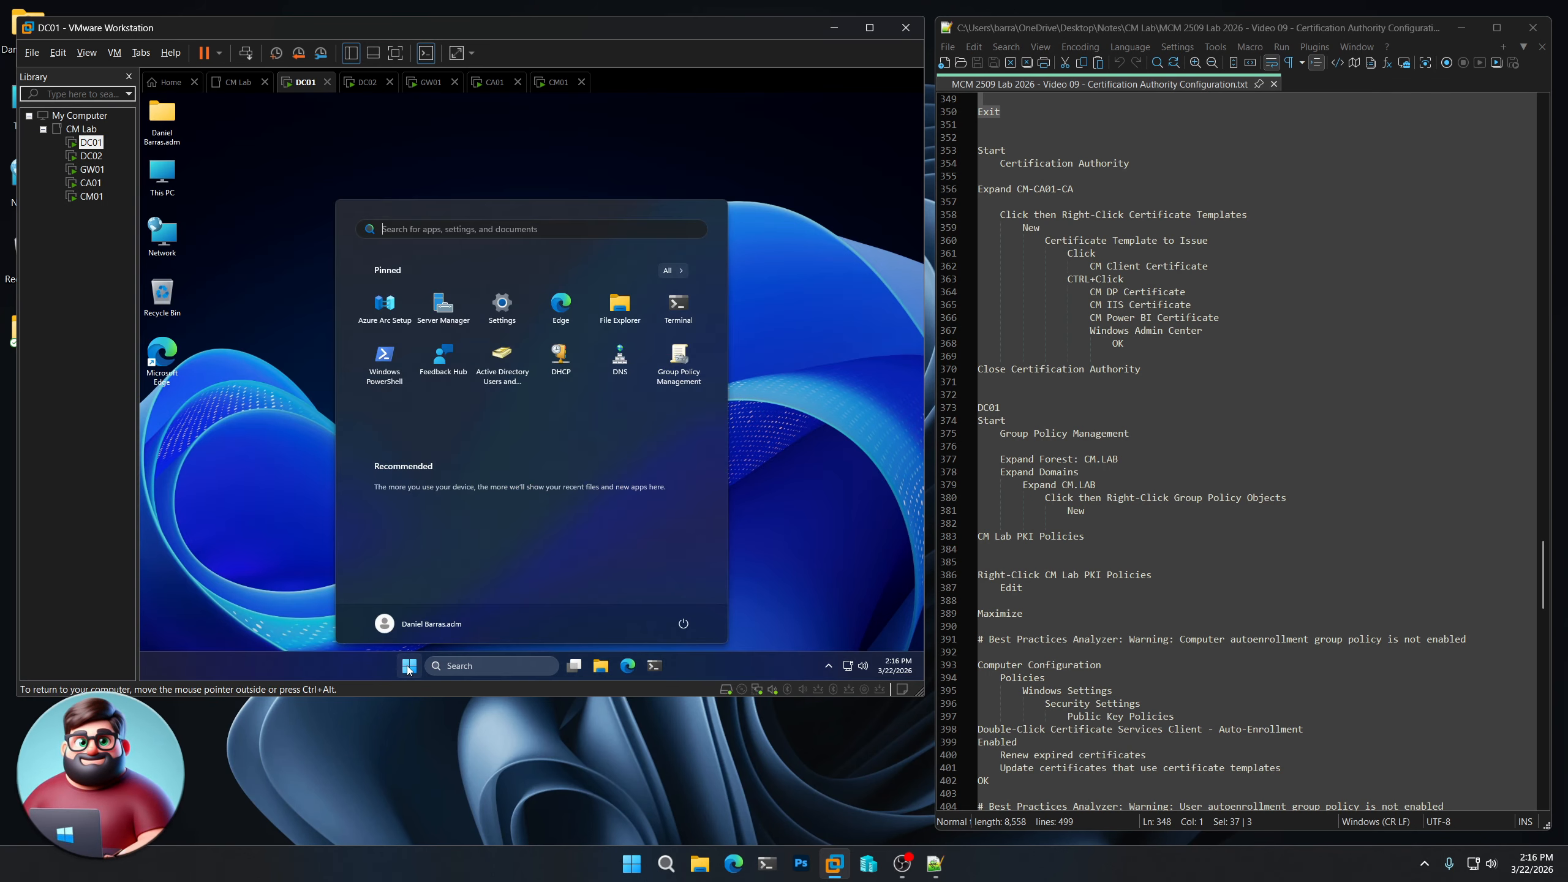
click(679, 364)
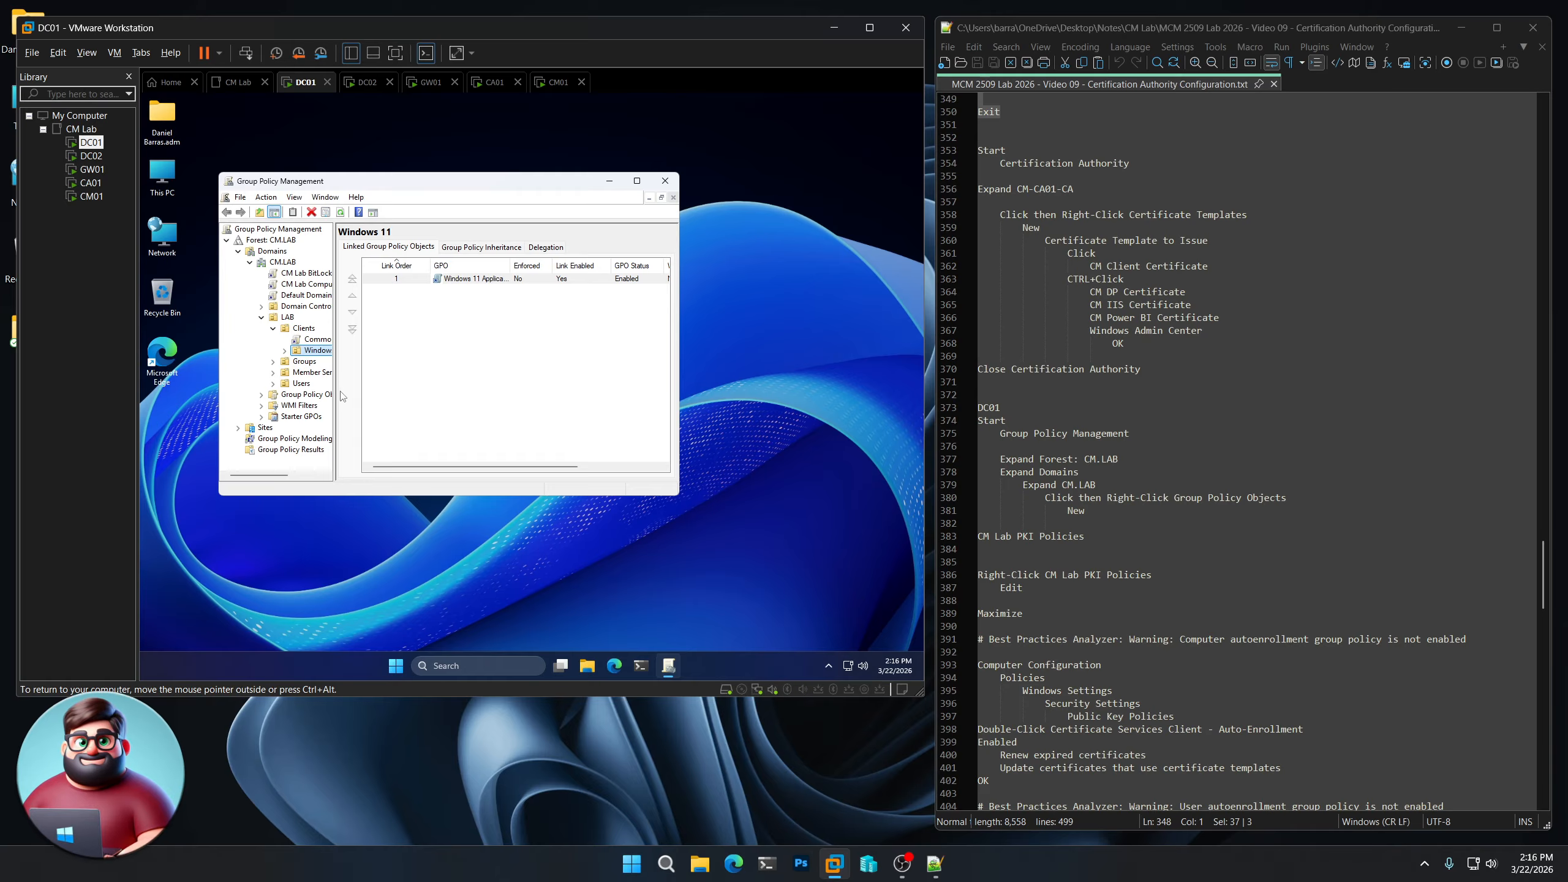
click(315, 395)
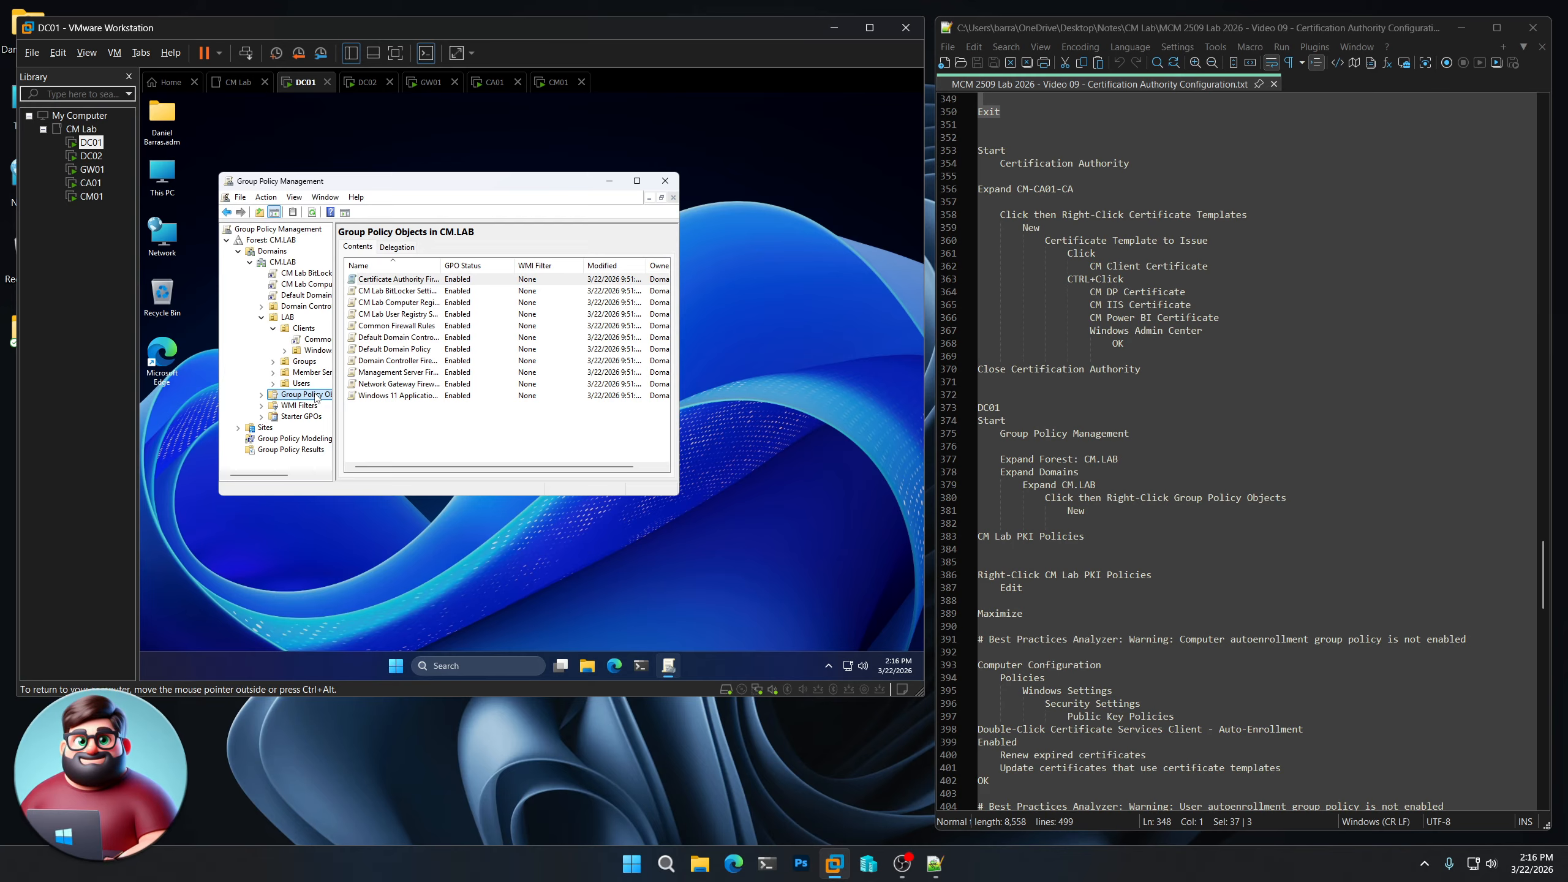
- Create a new GPO named 'CM Lab PKI Policies'
right_click(315, 396)
click(330, 401)
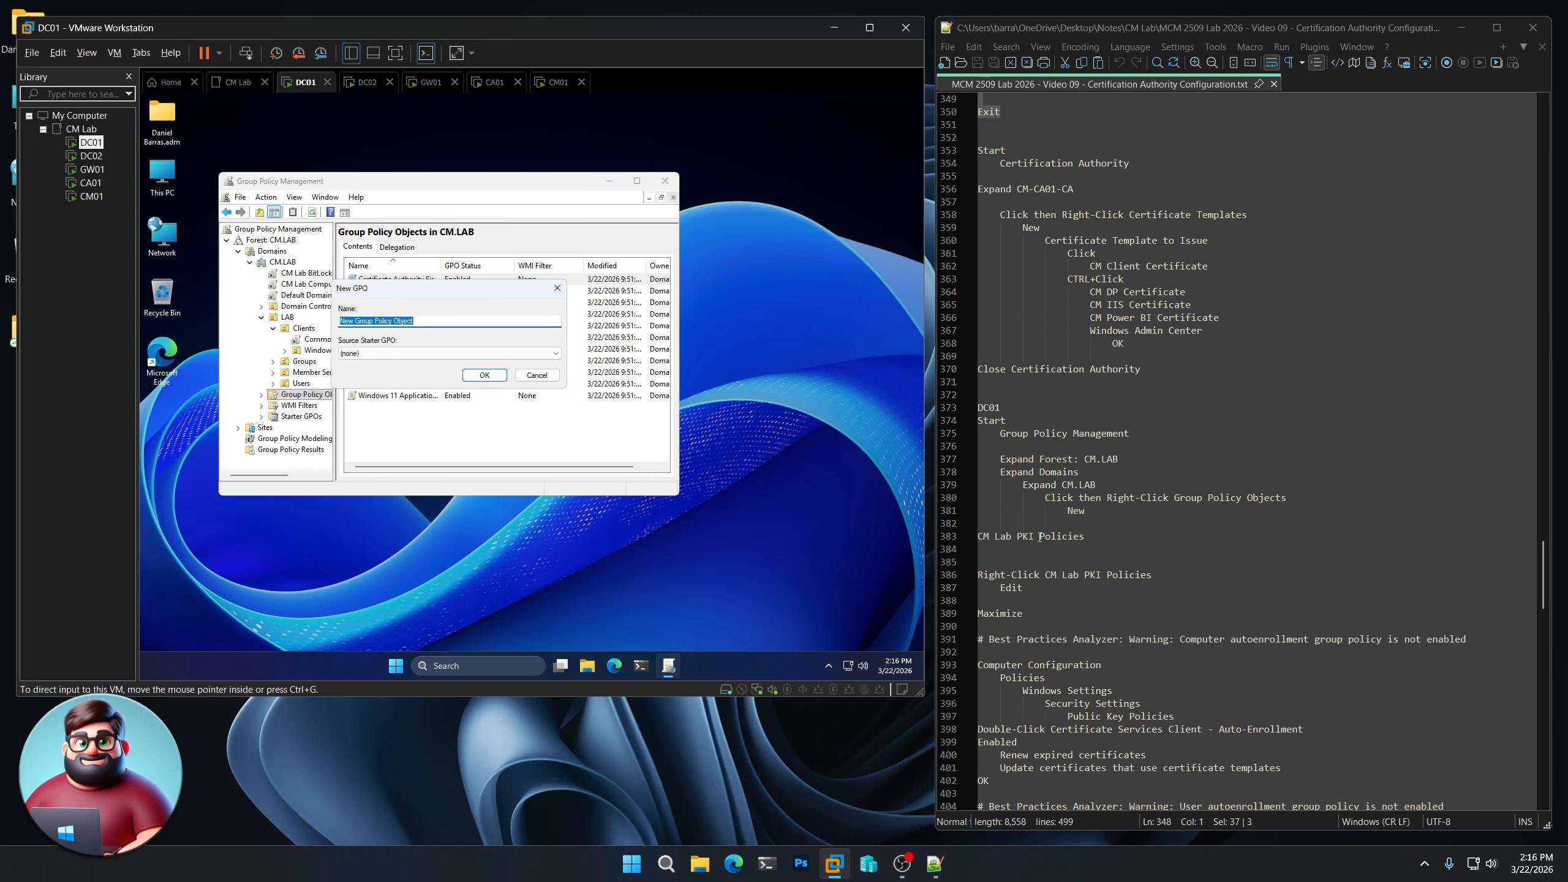
drag(1093, 537, 979, 537)
right_click(1016, 537)
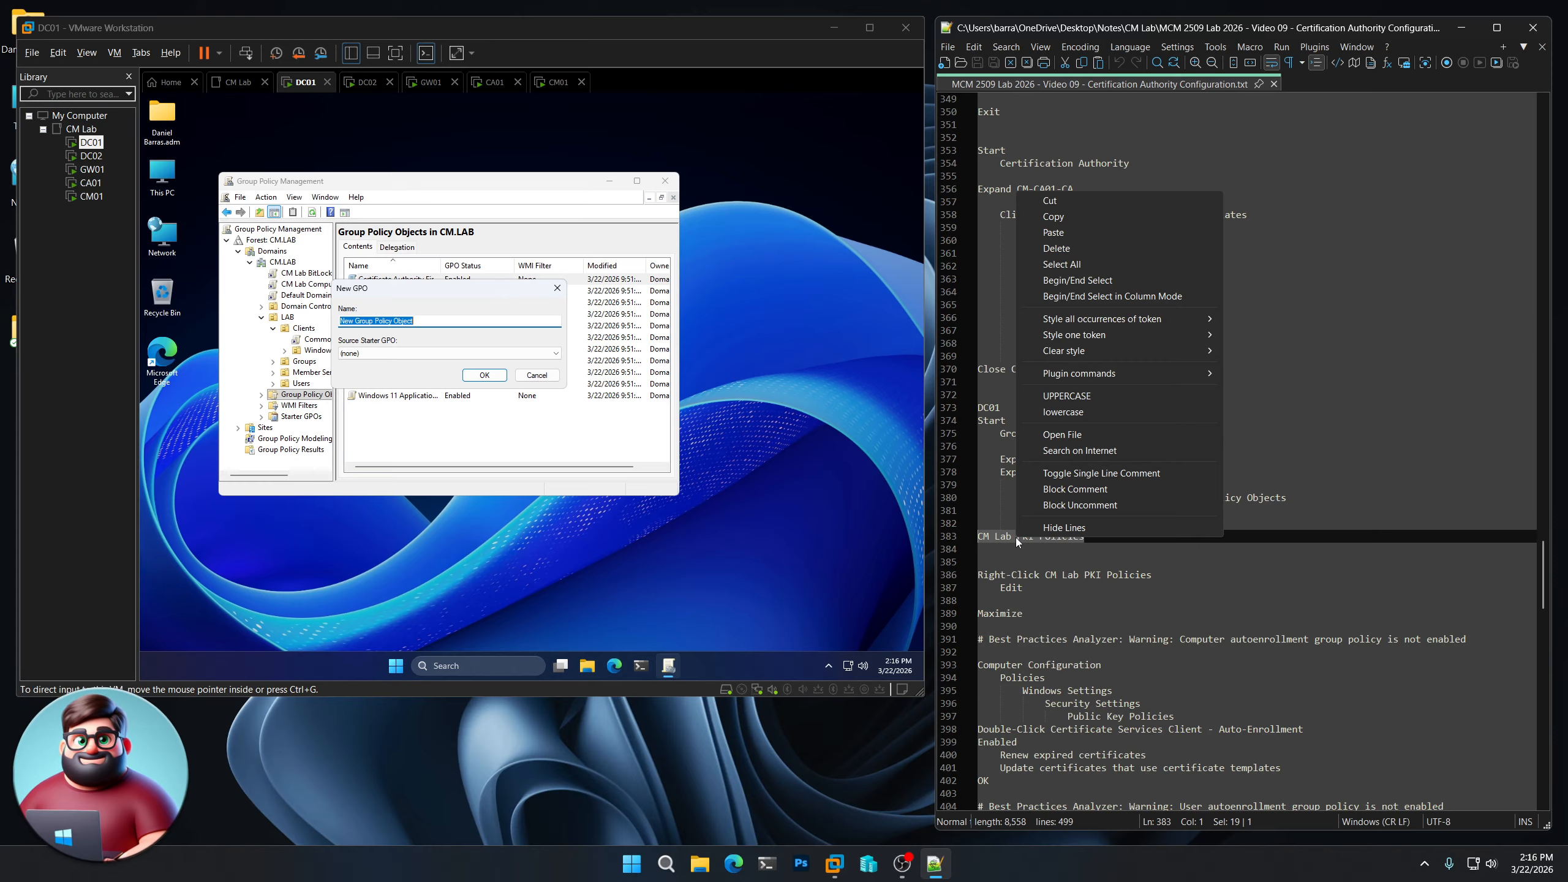
click(1062, 216)
click(457, 298)
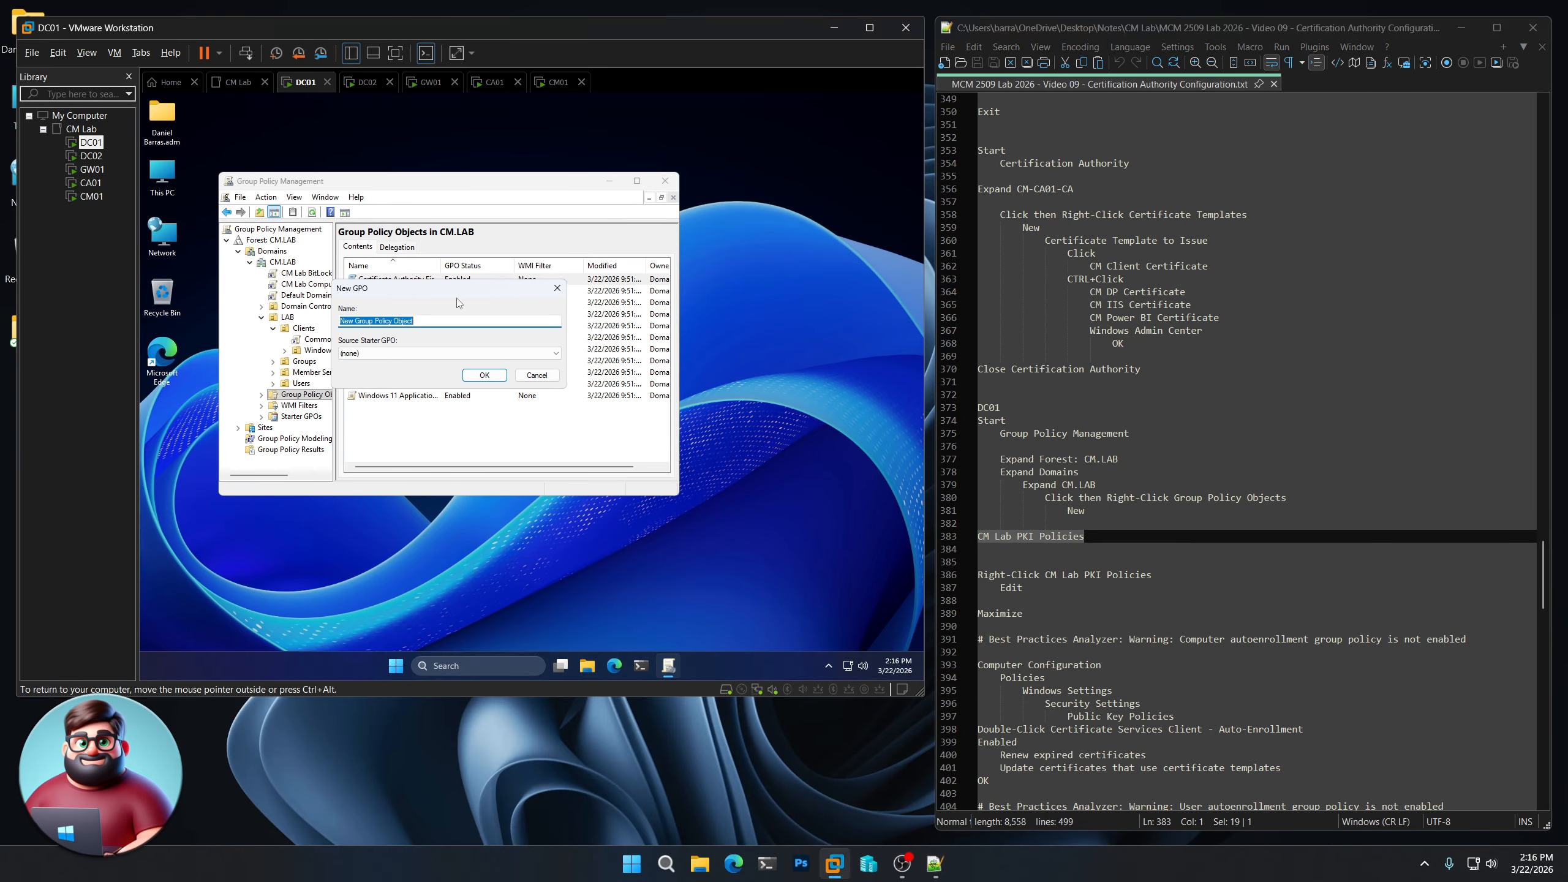
key(ctrl+v)
click(494, 374)
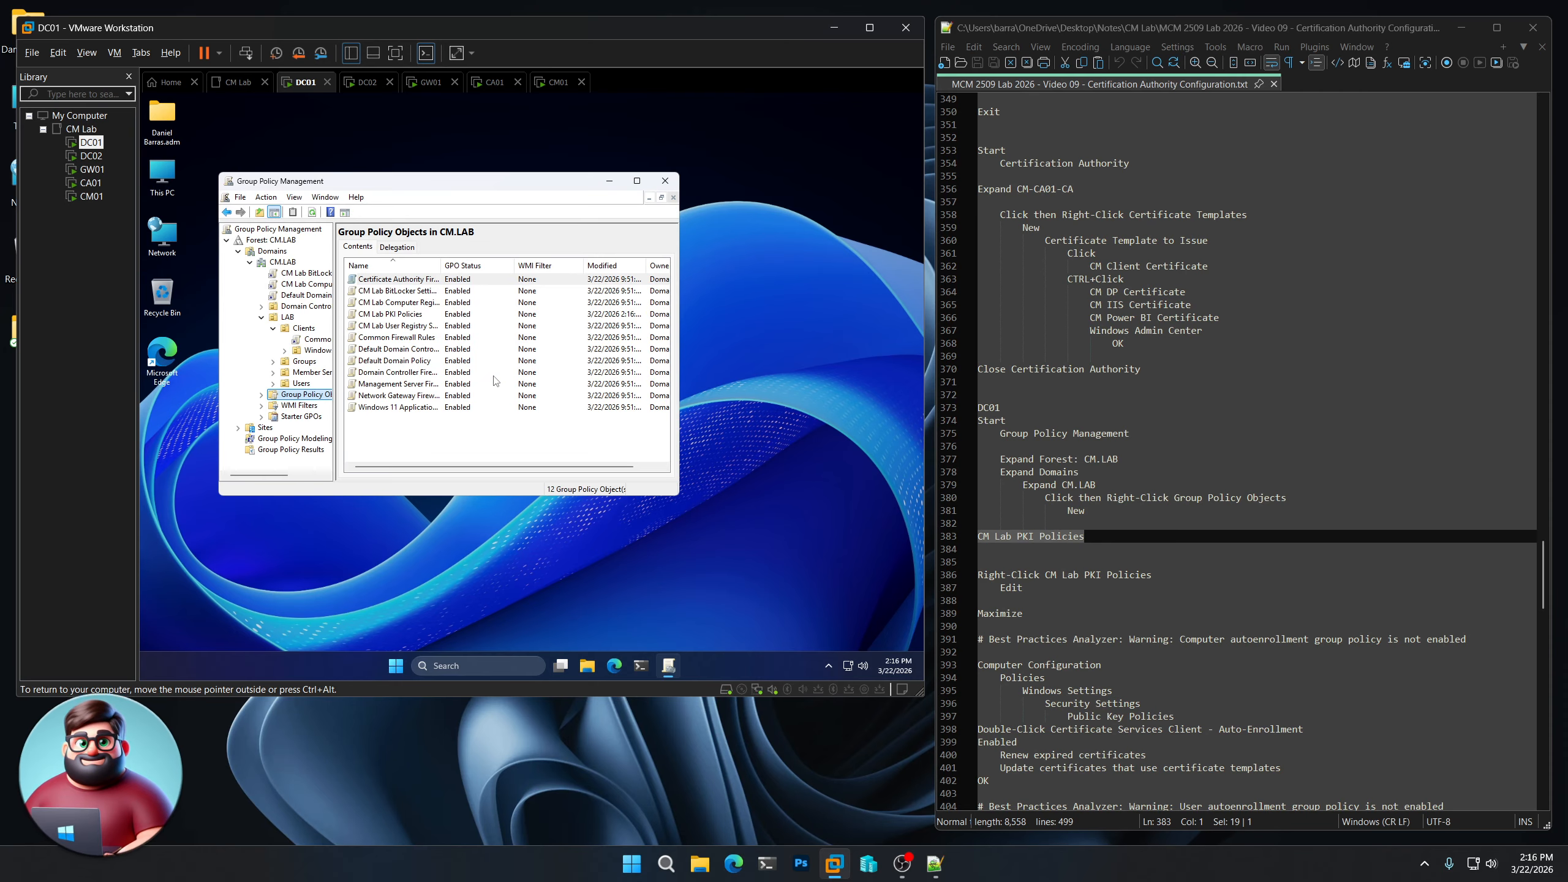
- Edit the CM Lab PKI Policies GPO and maximize the Group Policy Management Editor
click(395, 315)
right_click(396, 317)
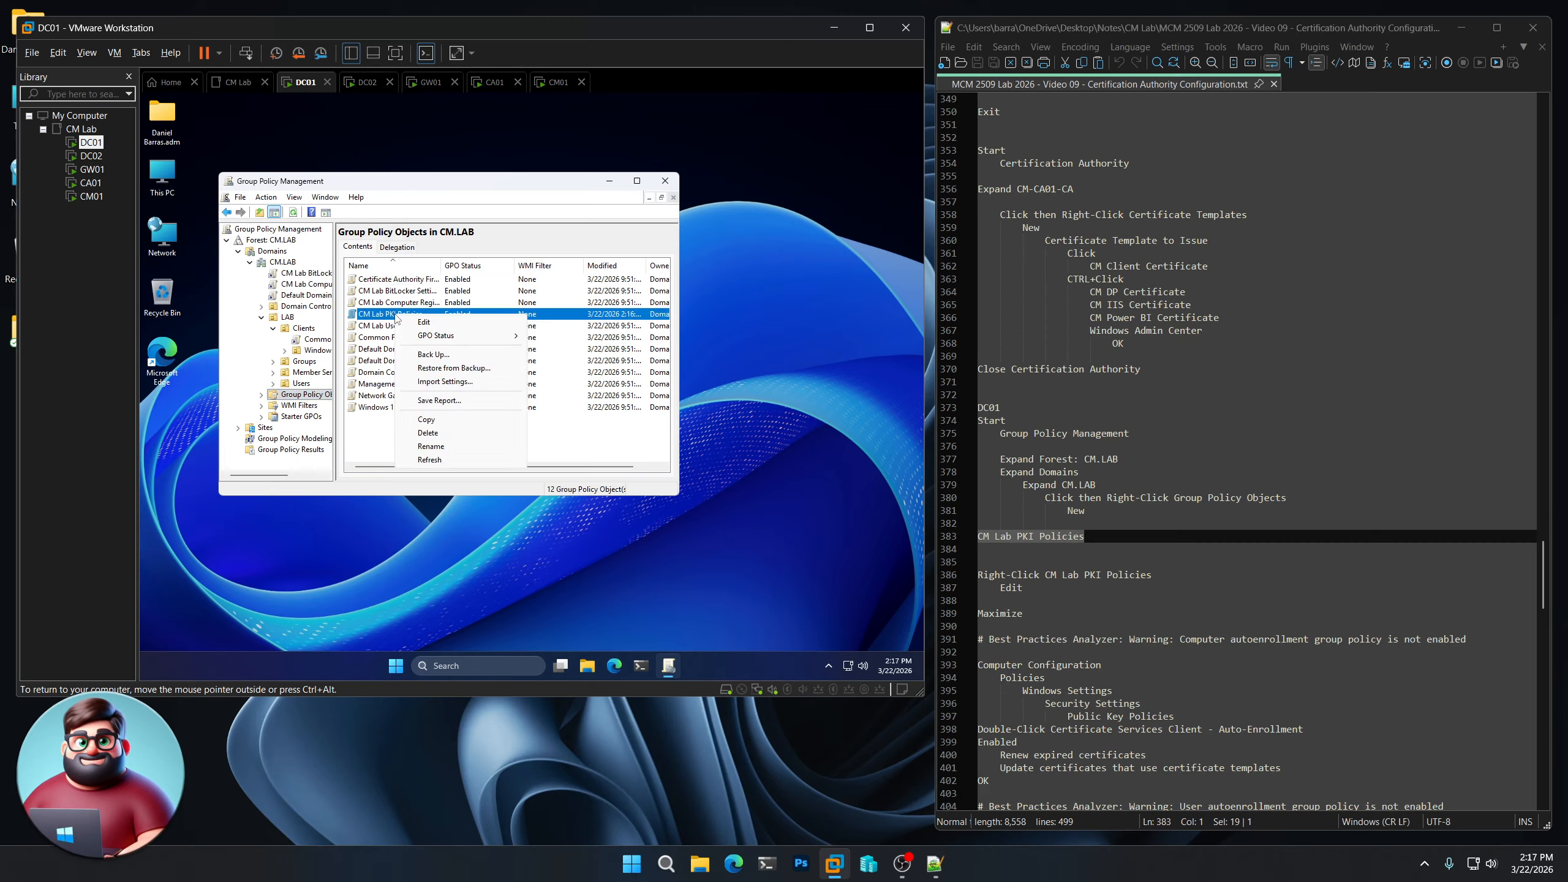
click(421, 322)
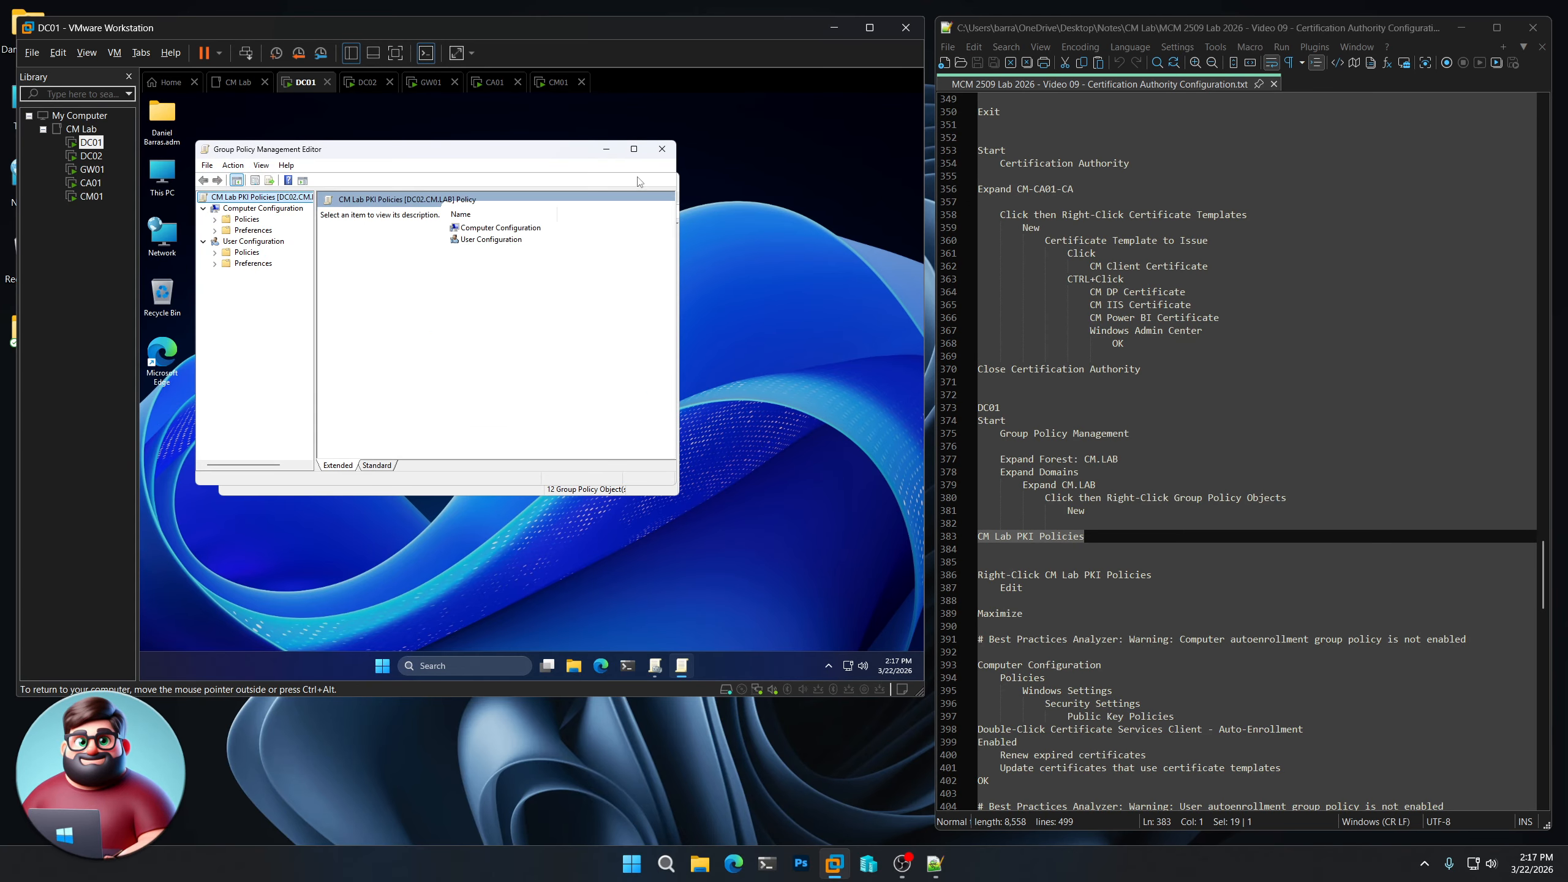
click(634, 149)
scroll(1135, 434, down, 9)
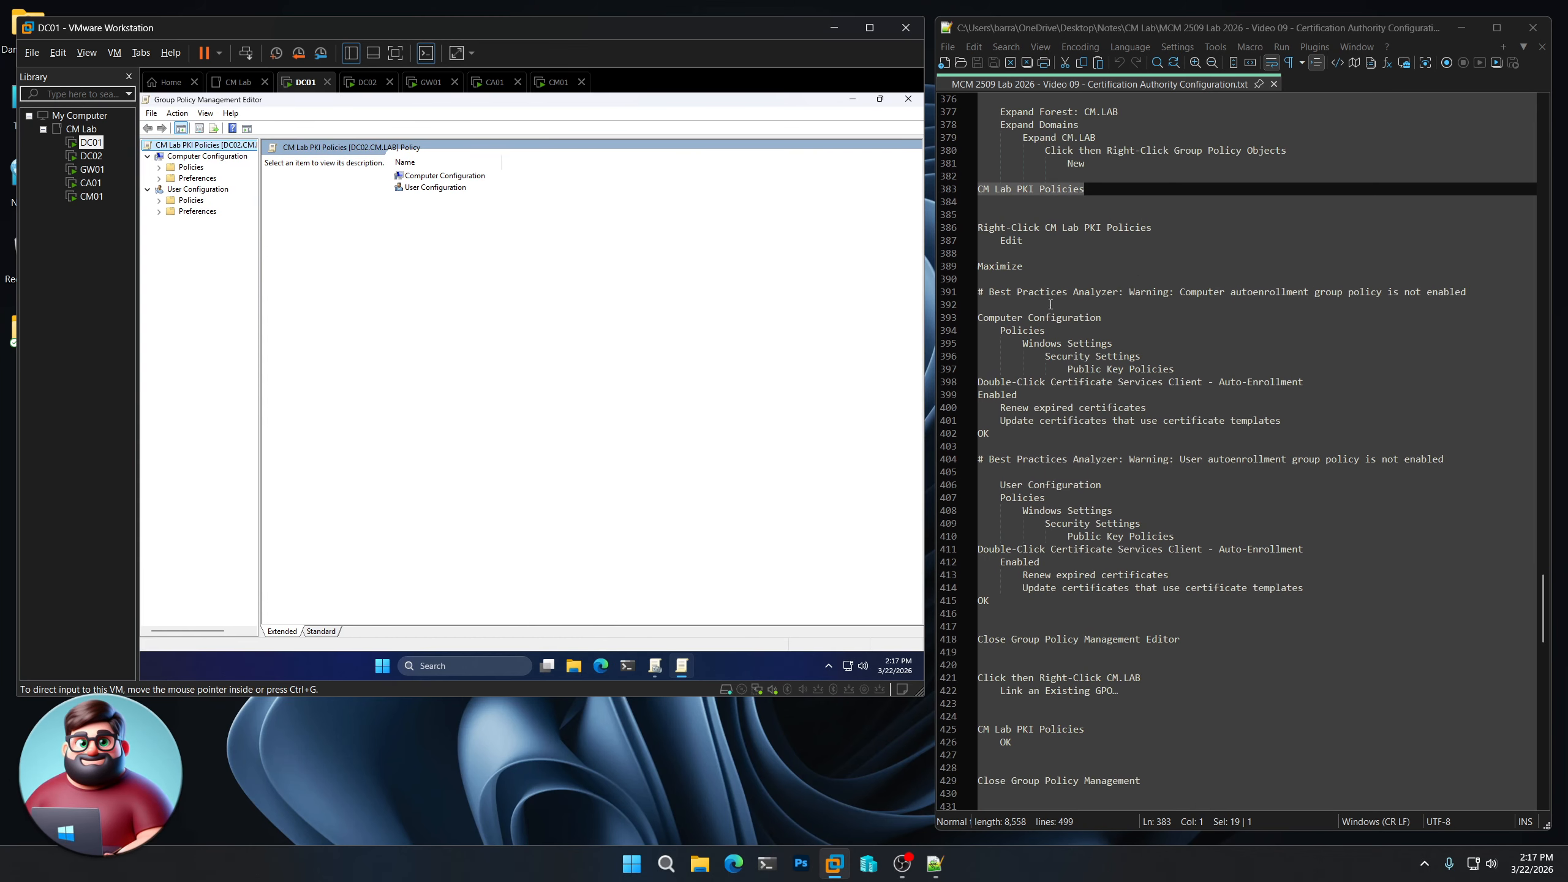
drag(1024, 267, 968, 268)
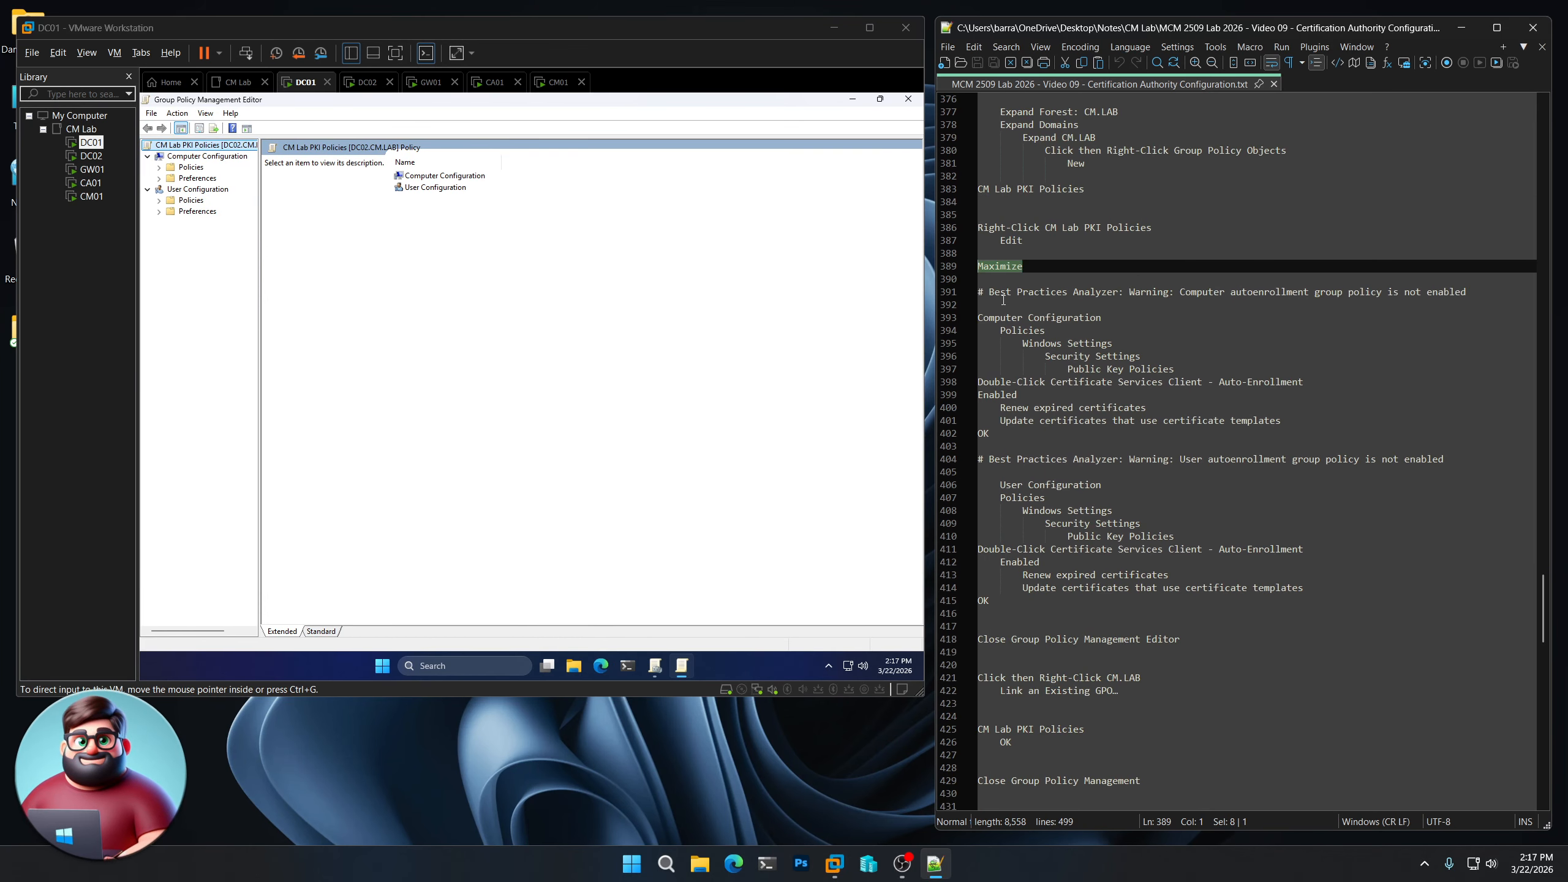
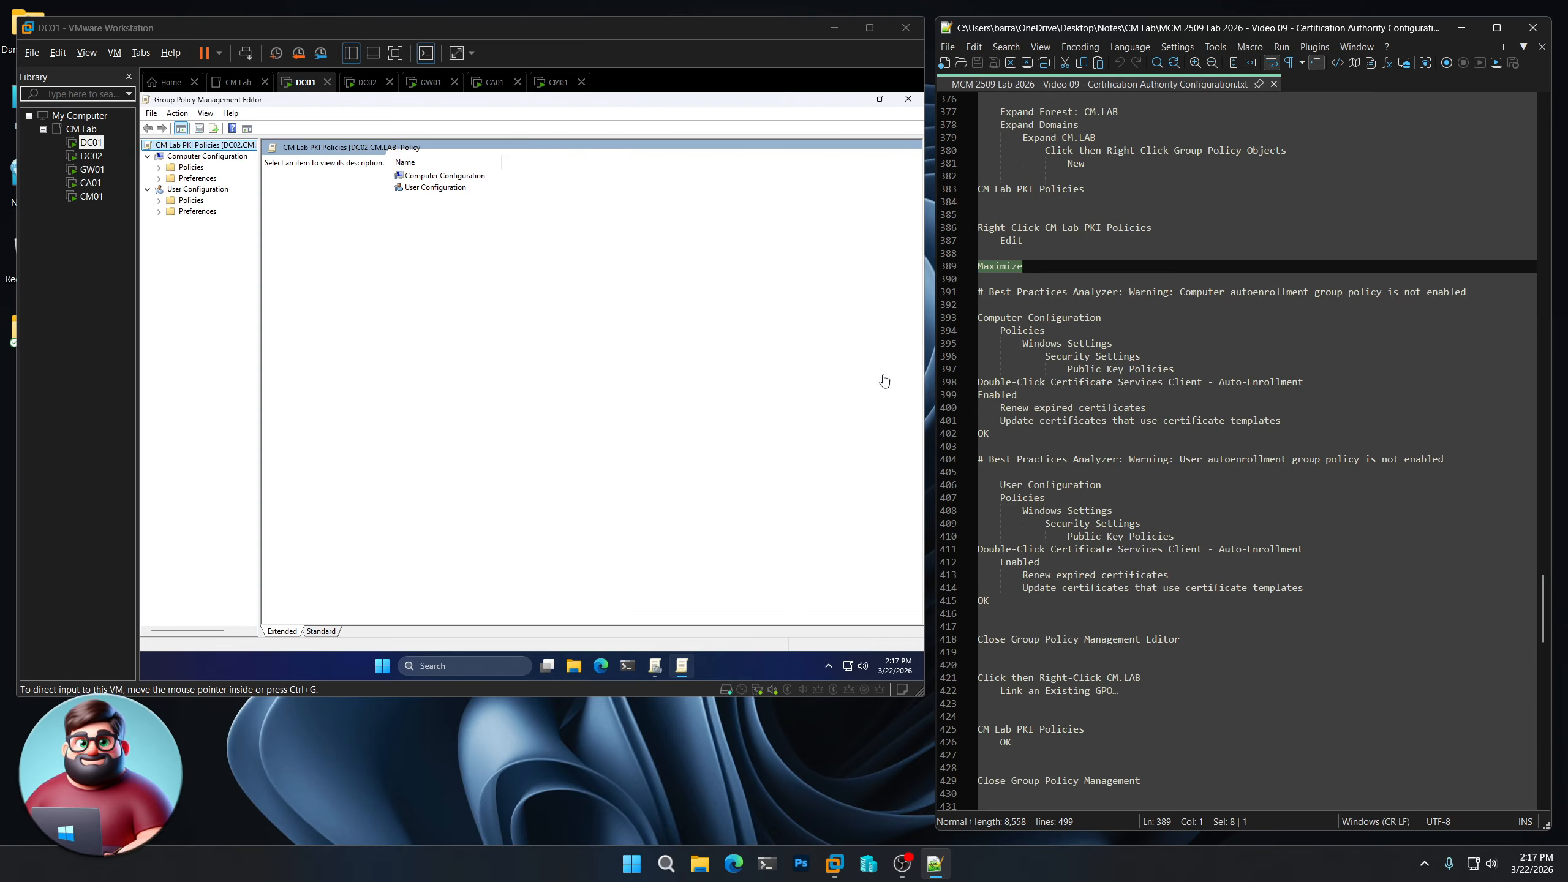
- In the GPO editor, expand Computer Configuration Policies down to Security Settings > Public Key Policies
click(236, 293)
click(159, 167)
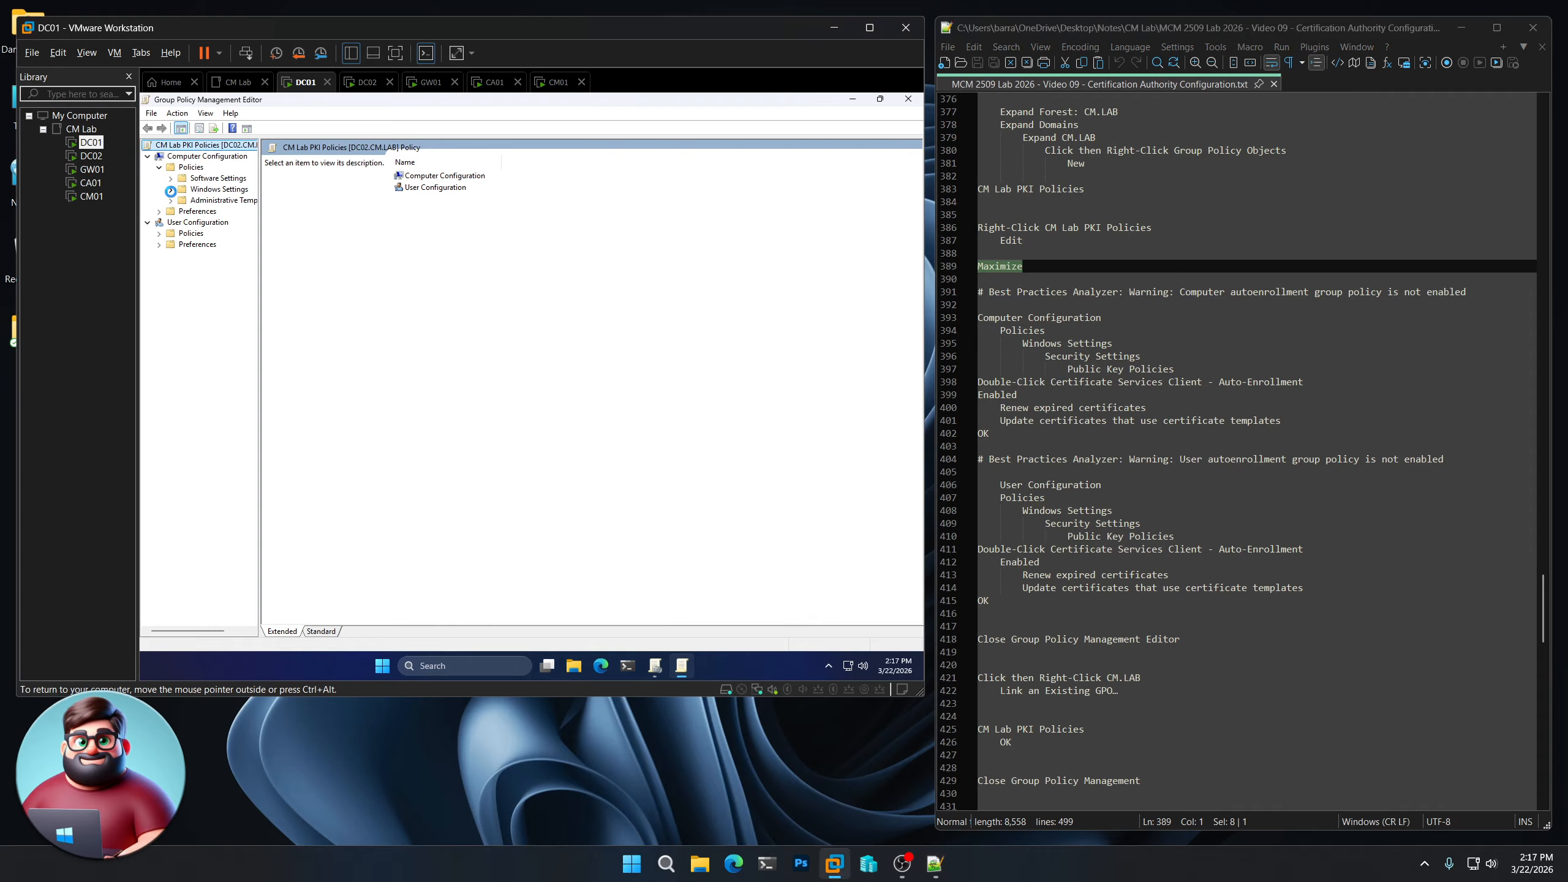
click(171, 190)
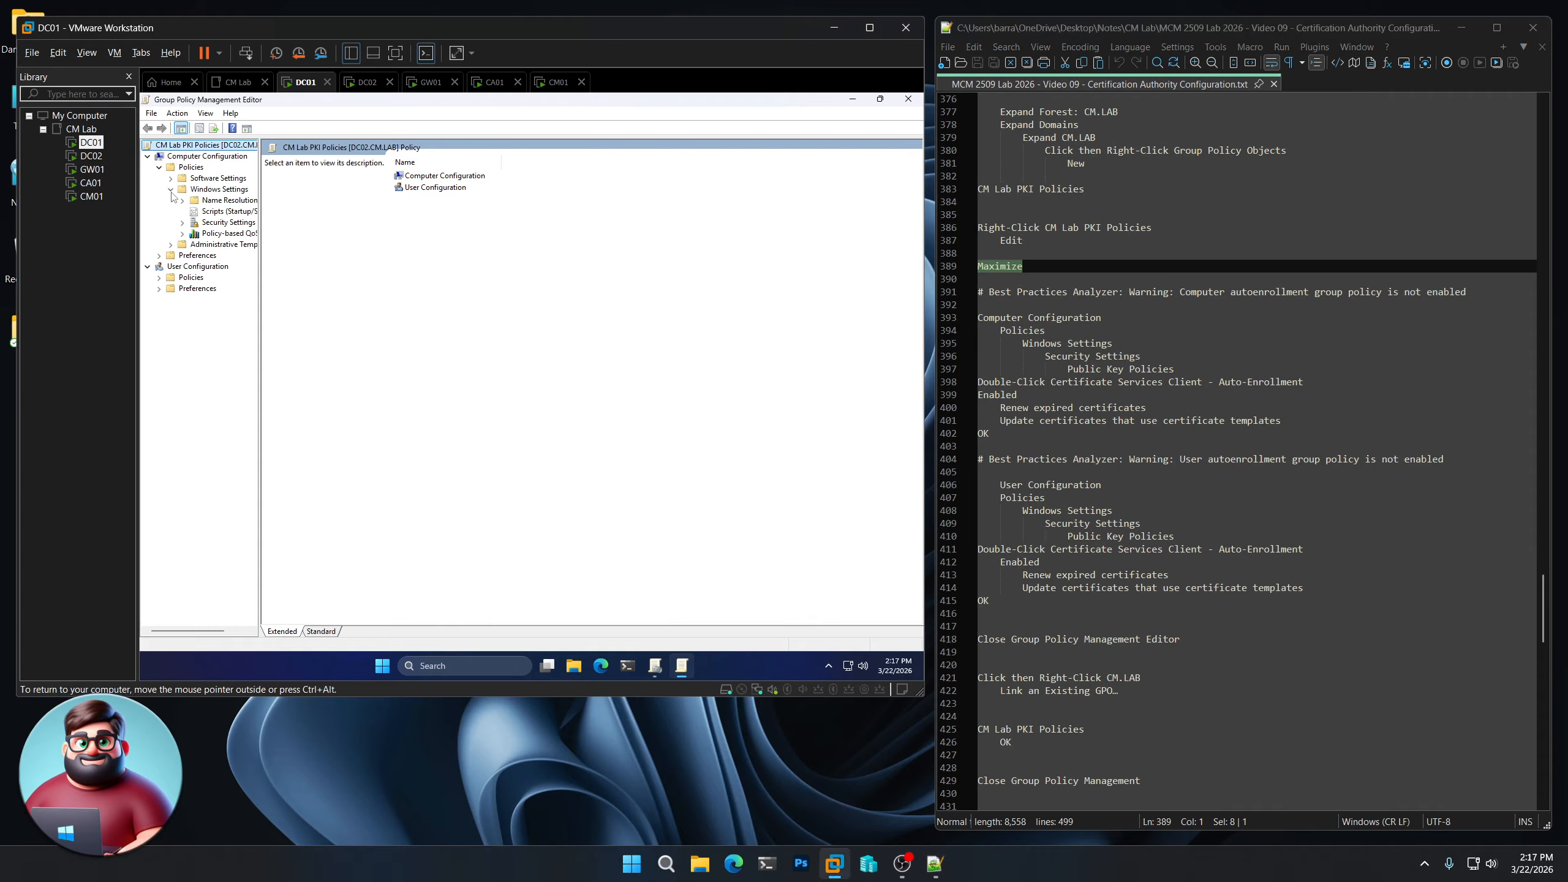
click(183, 222)
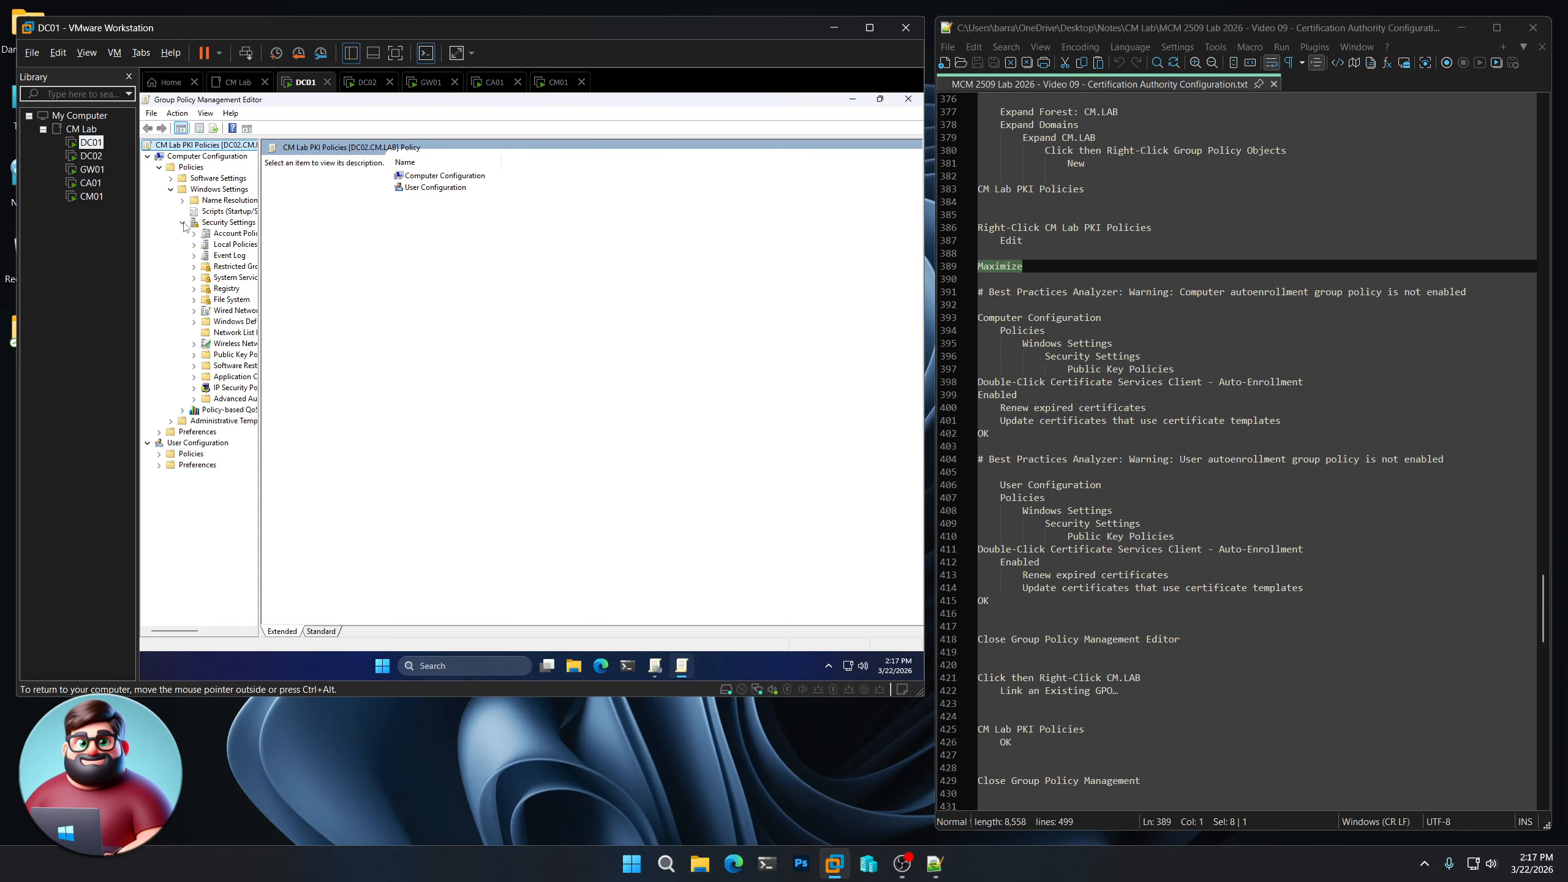
click(245, 357)
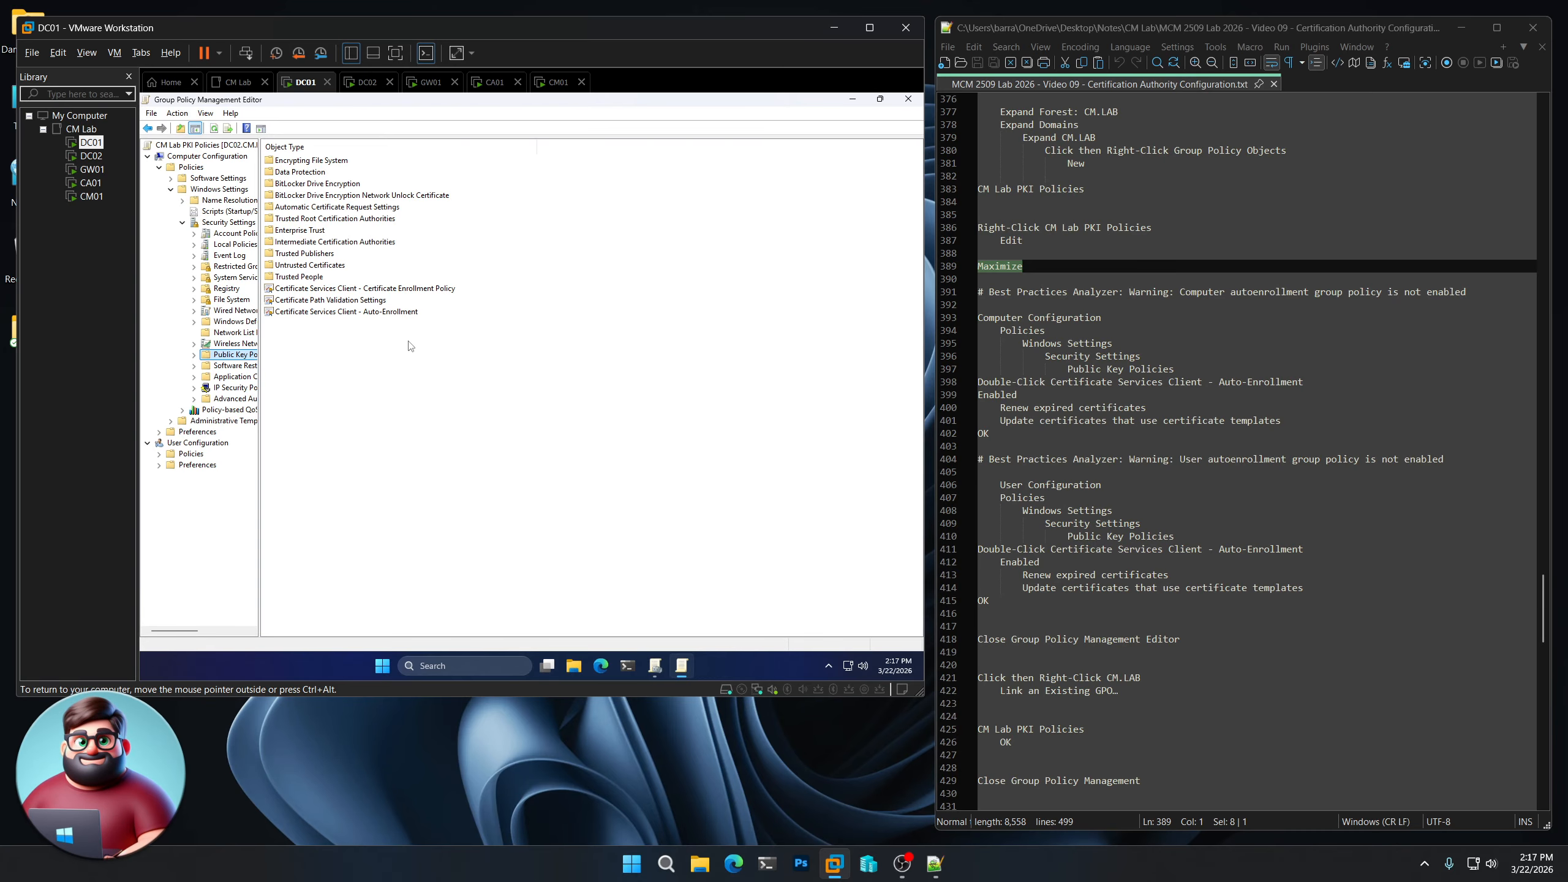
- Set computer Auto-Enrollment to Enabled, renewing expired certificates and updating template-based certificates
double_click(381, 315)
click(551, 299)
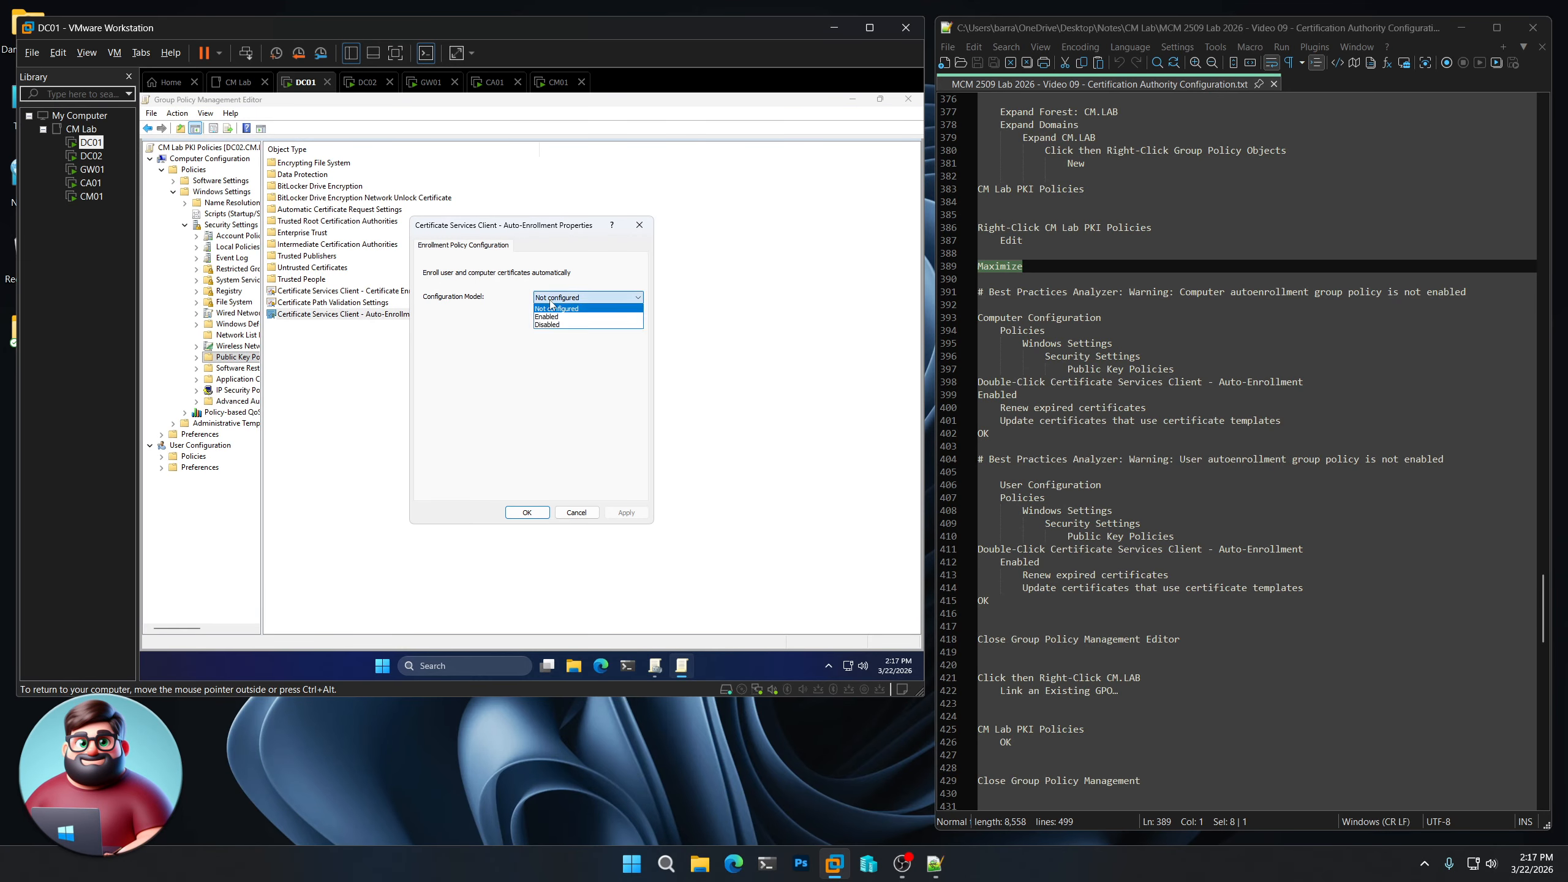
click(551, 316)
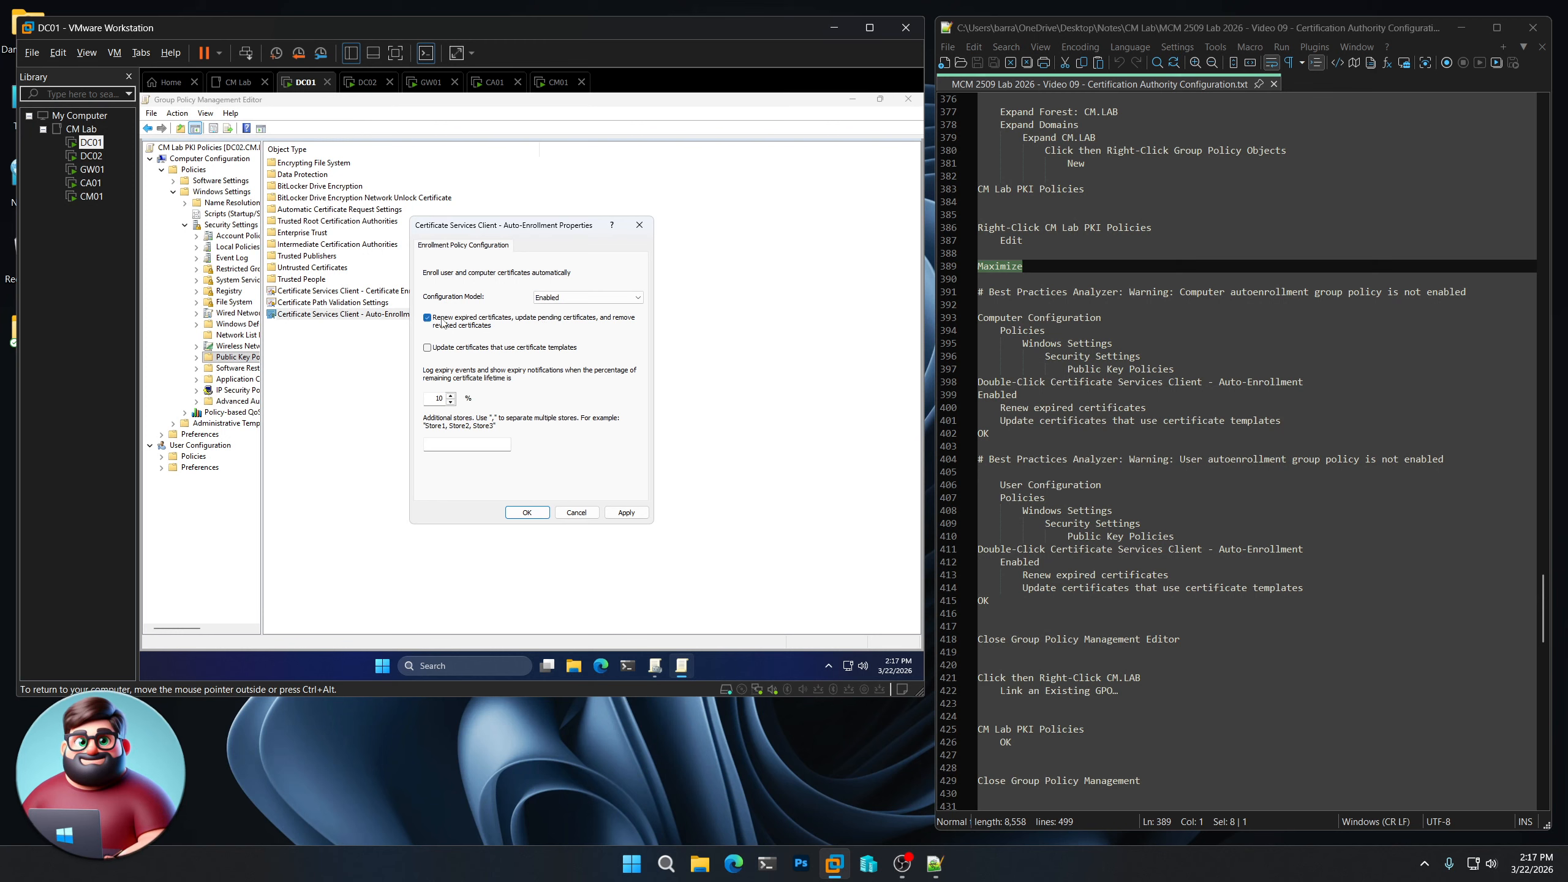
click(473, 351)
click(526, 513)
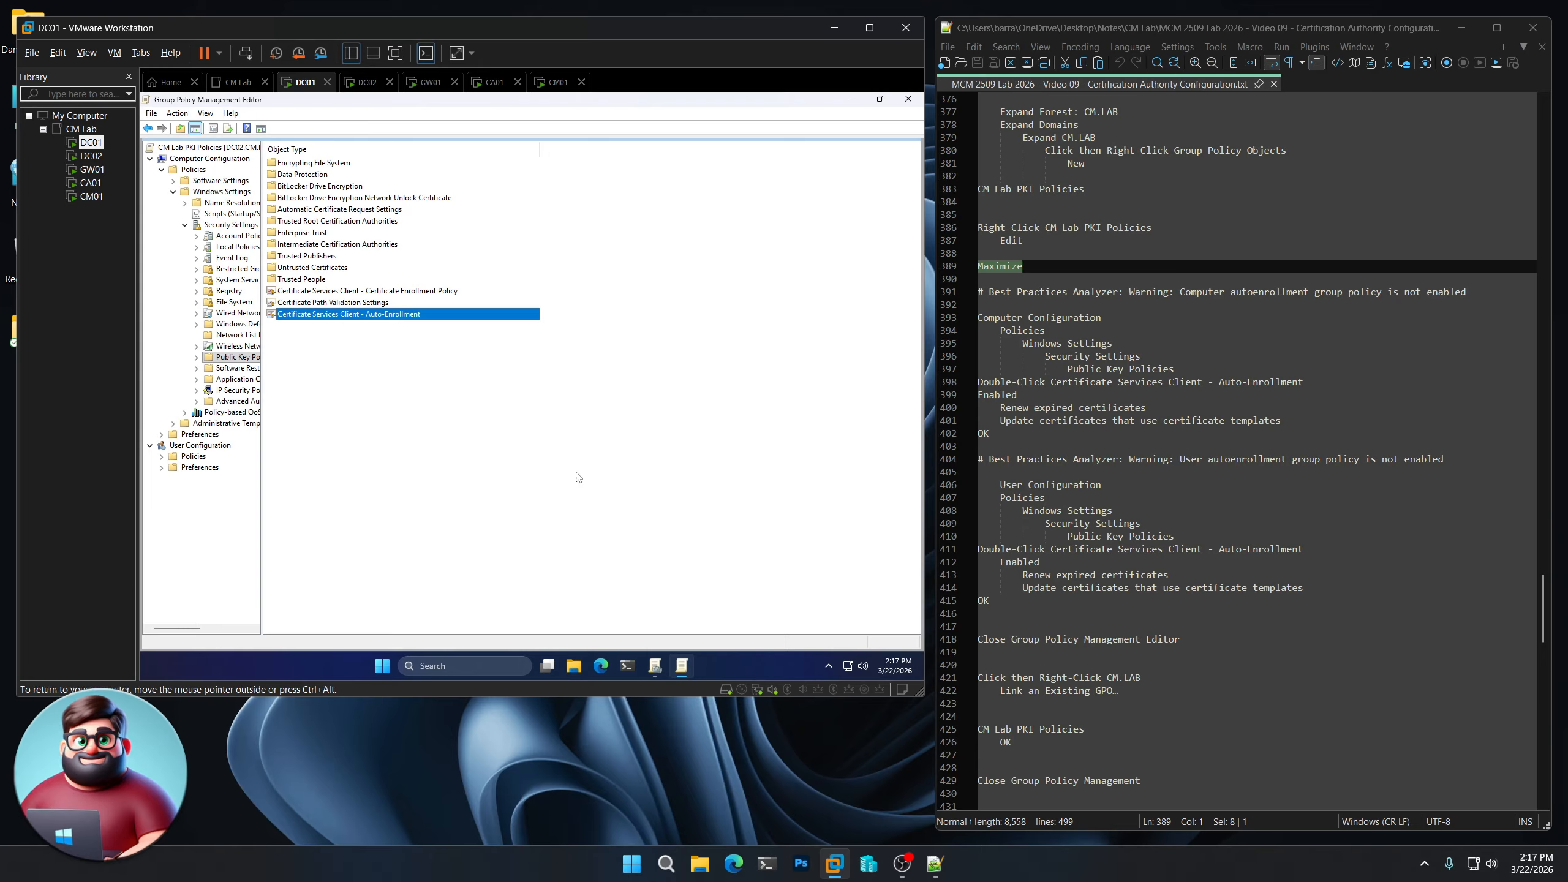
click(162, 463)
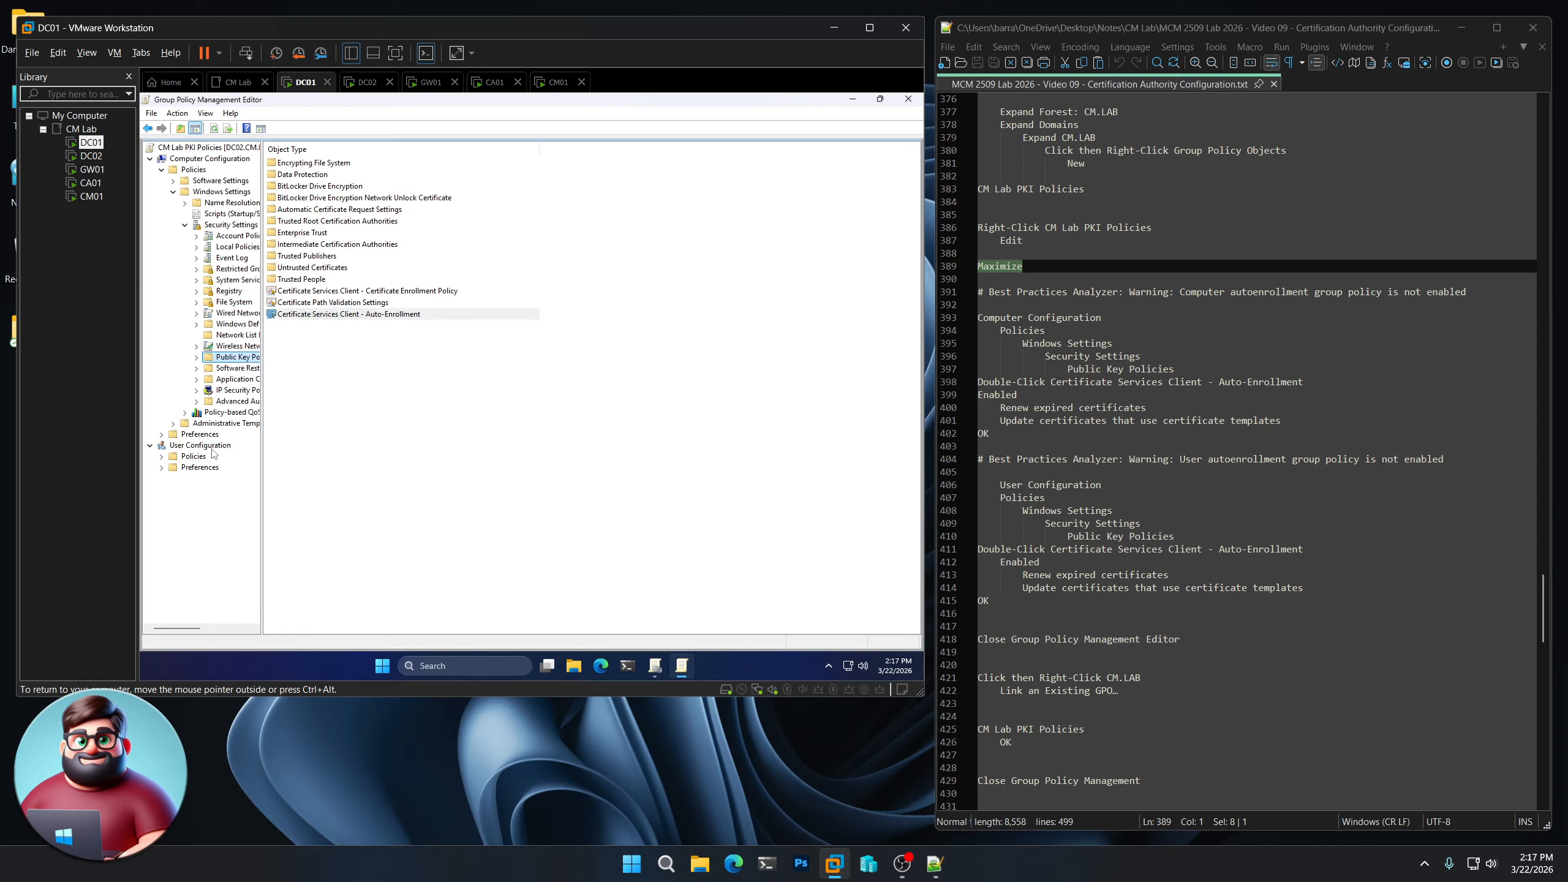
- Expand User Configuration Policies down to Security Settings > Public Key Policies
click(161, 457)
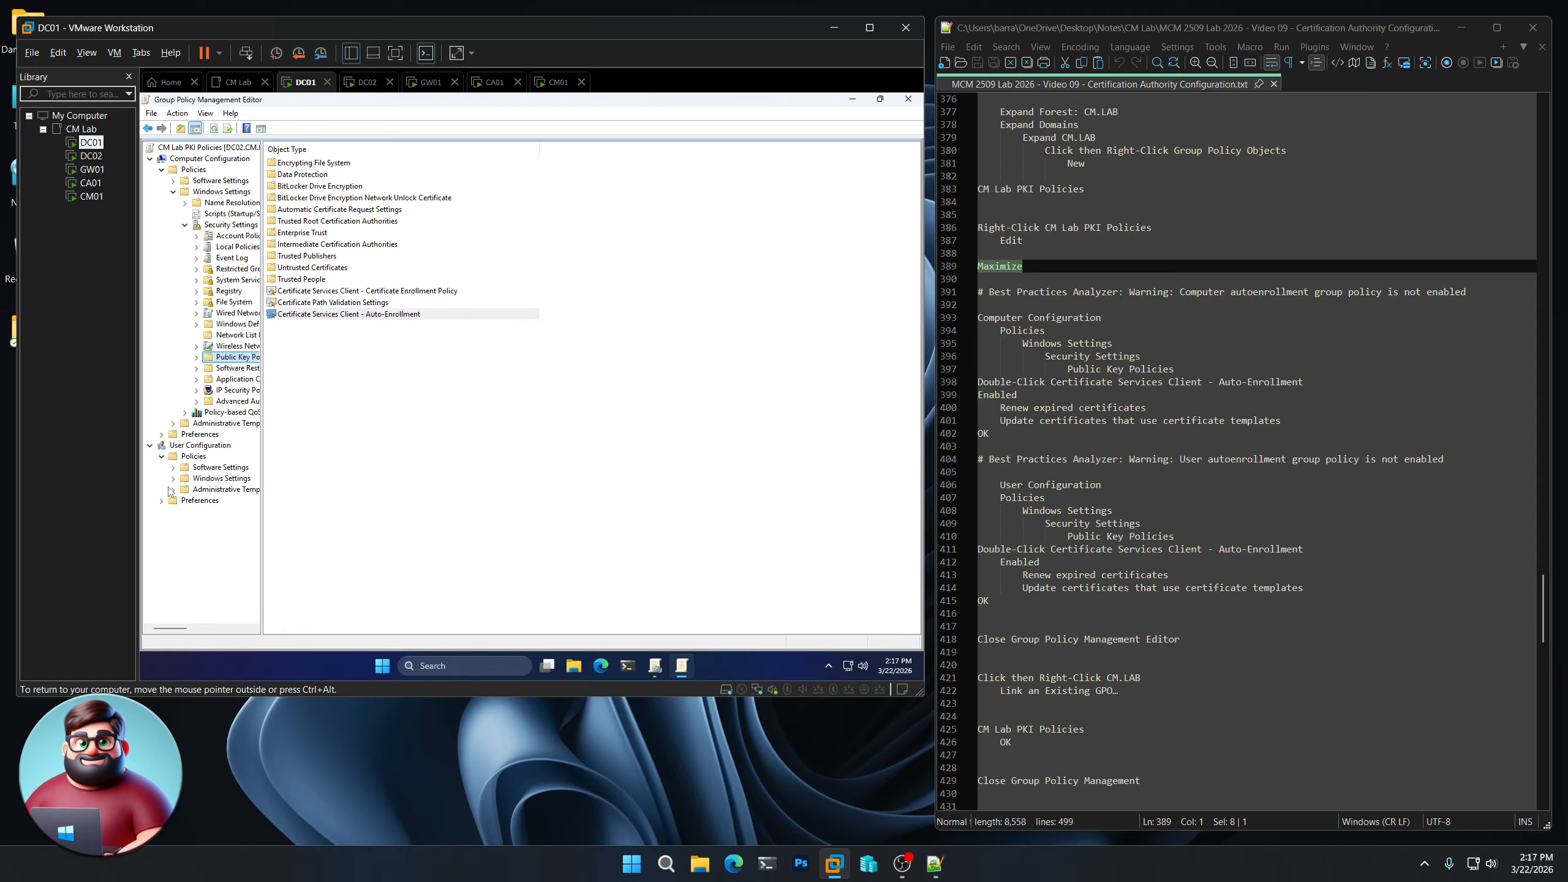
click(172, 479)
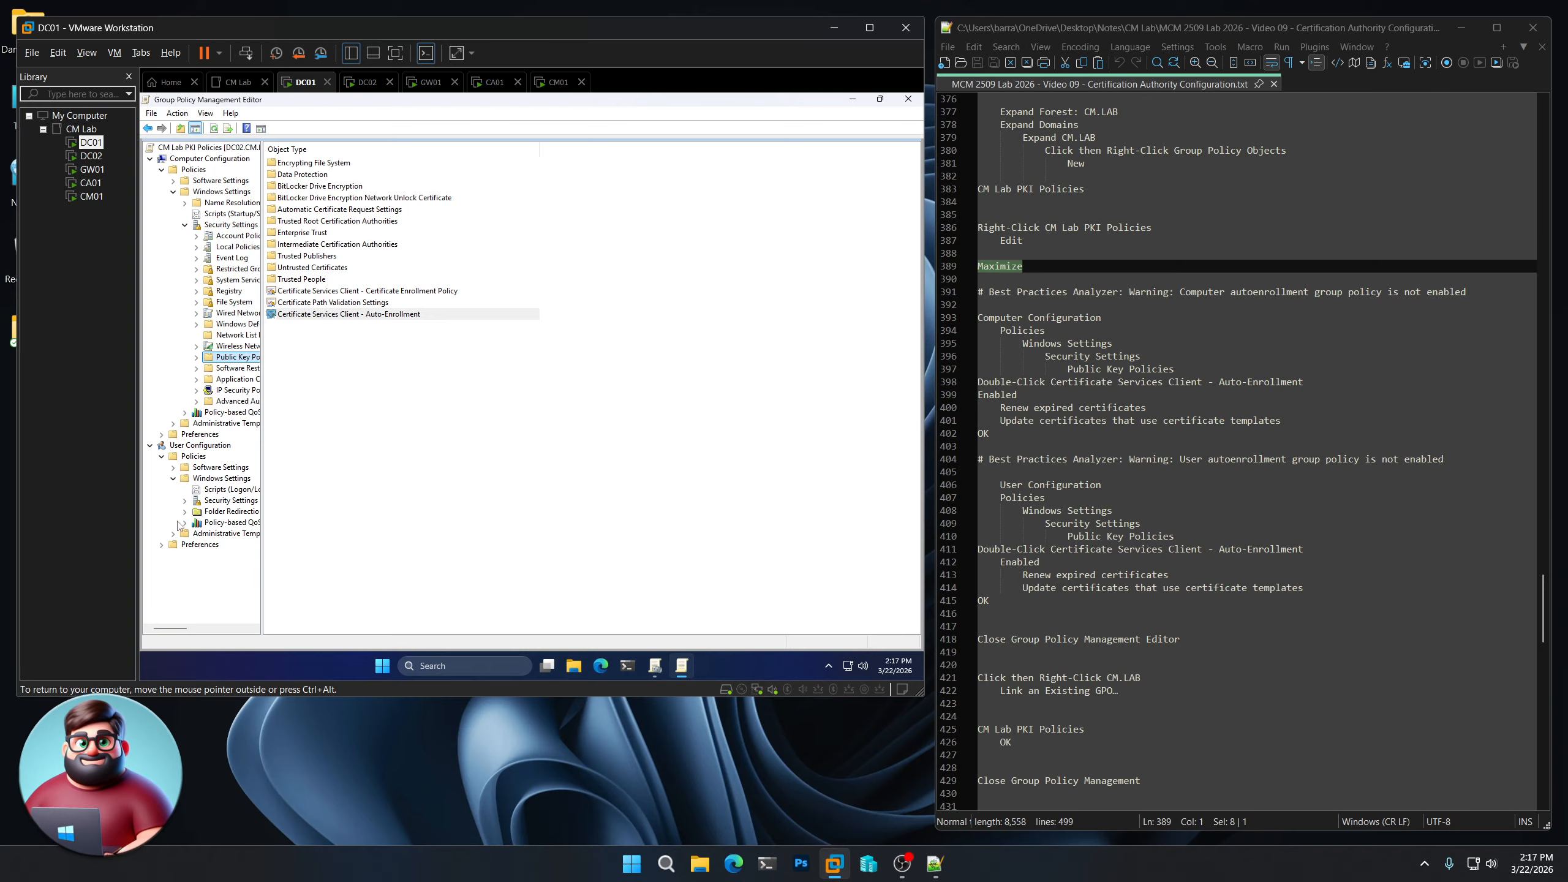
click(185, 501)
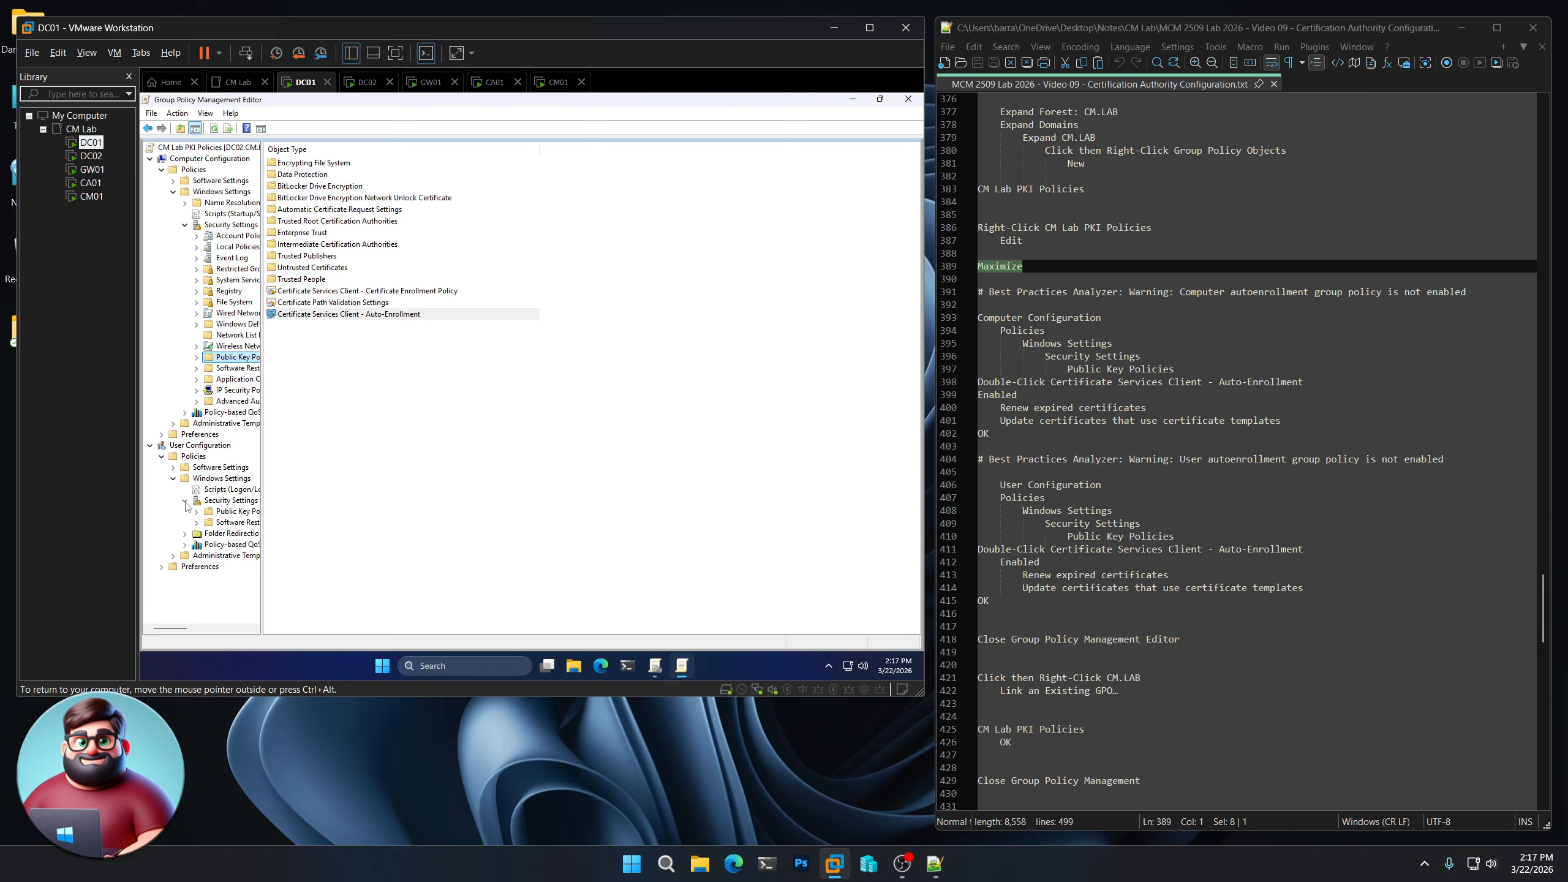
click(229, 512)
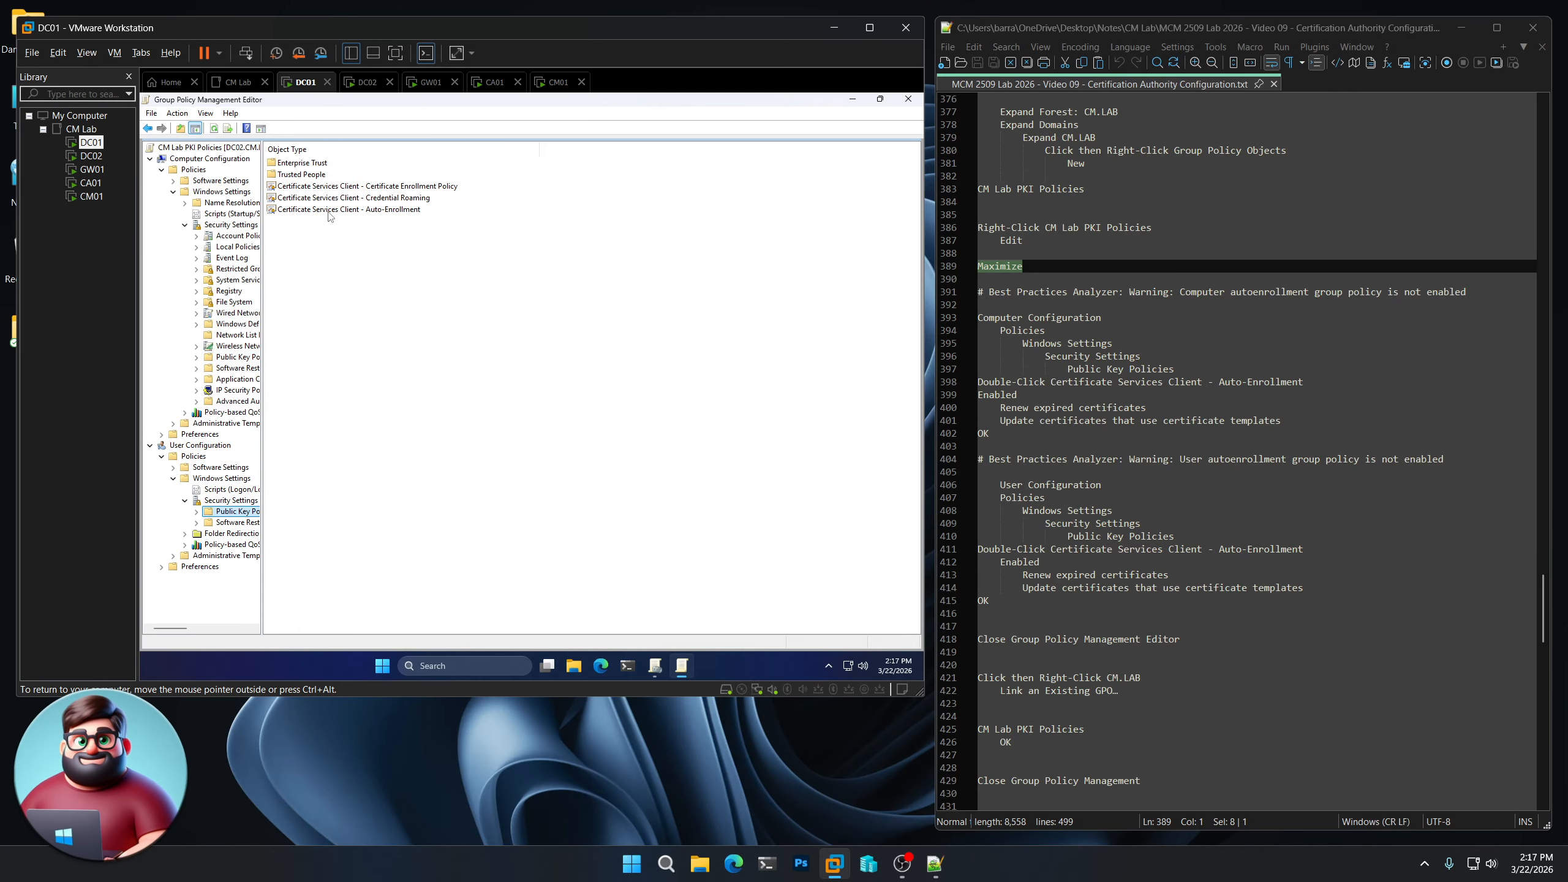
- Set user Auto-Enrollment to Enabled with renewal and template updates, then close the editor
double_click(362, 210)
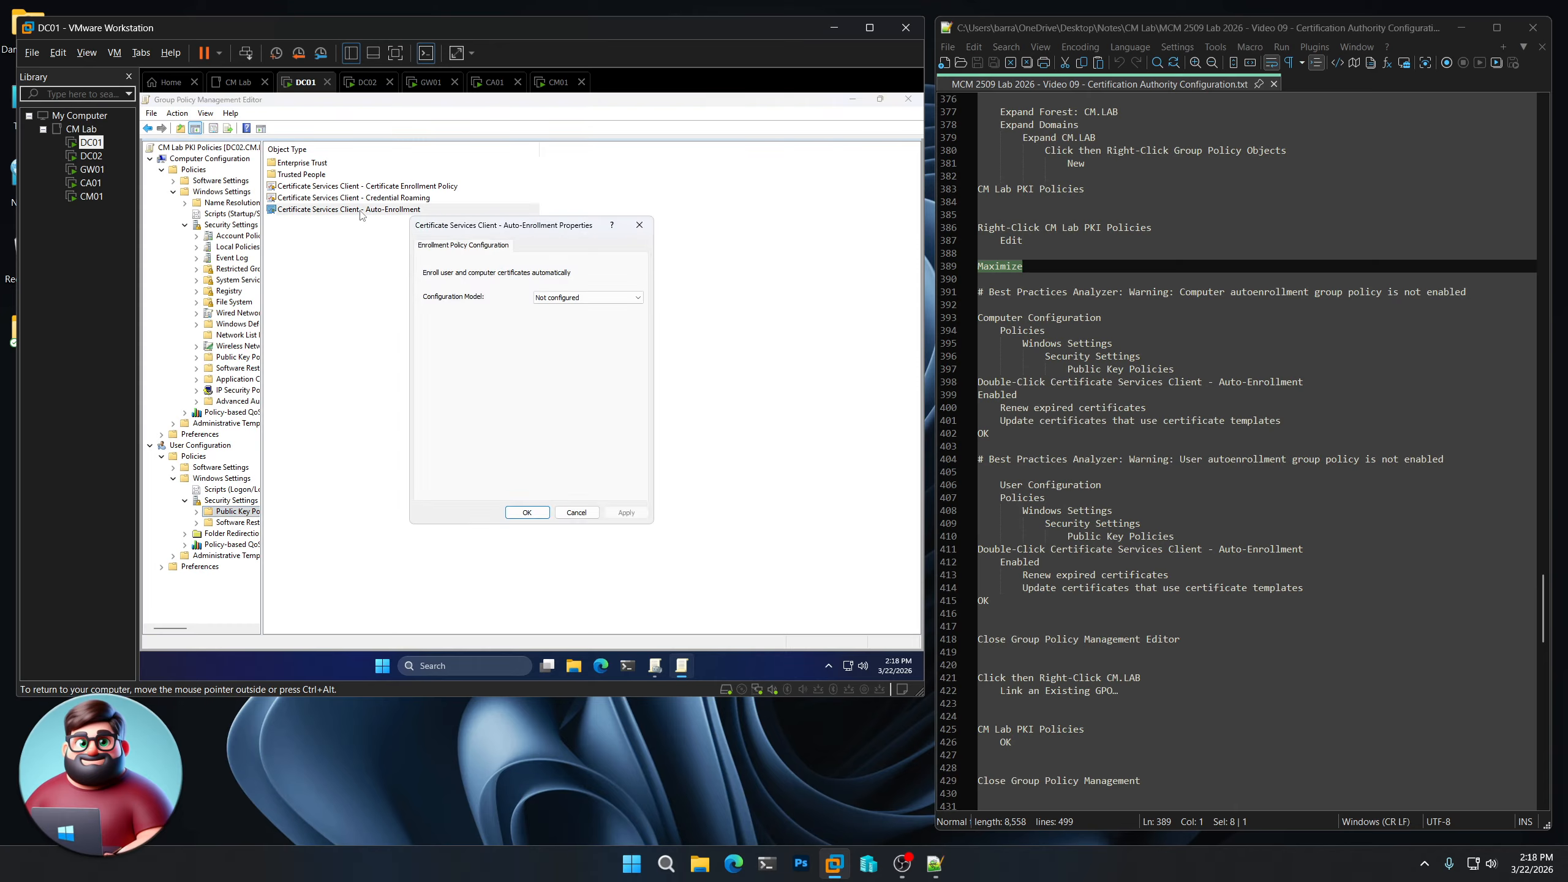
click(566, 294)
click(566, 316)
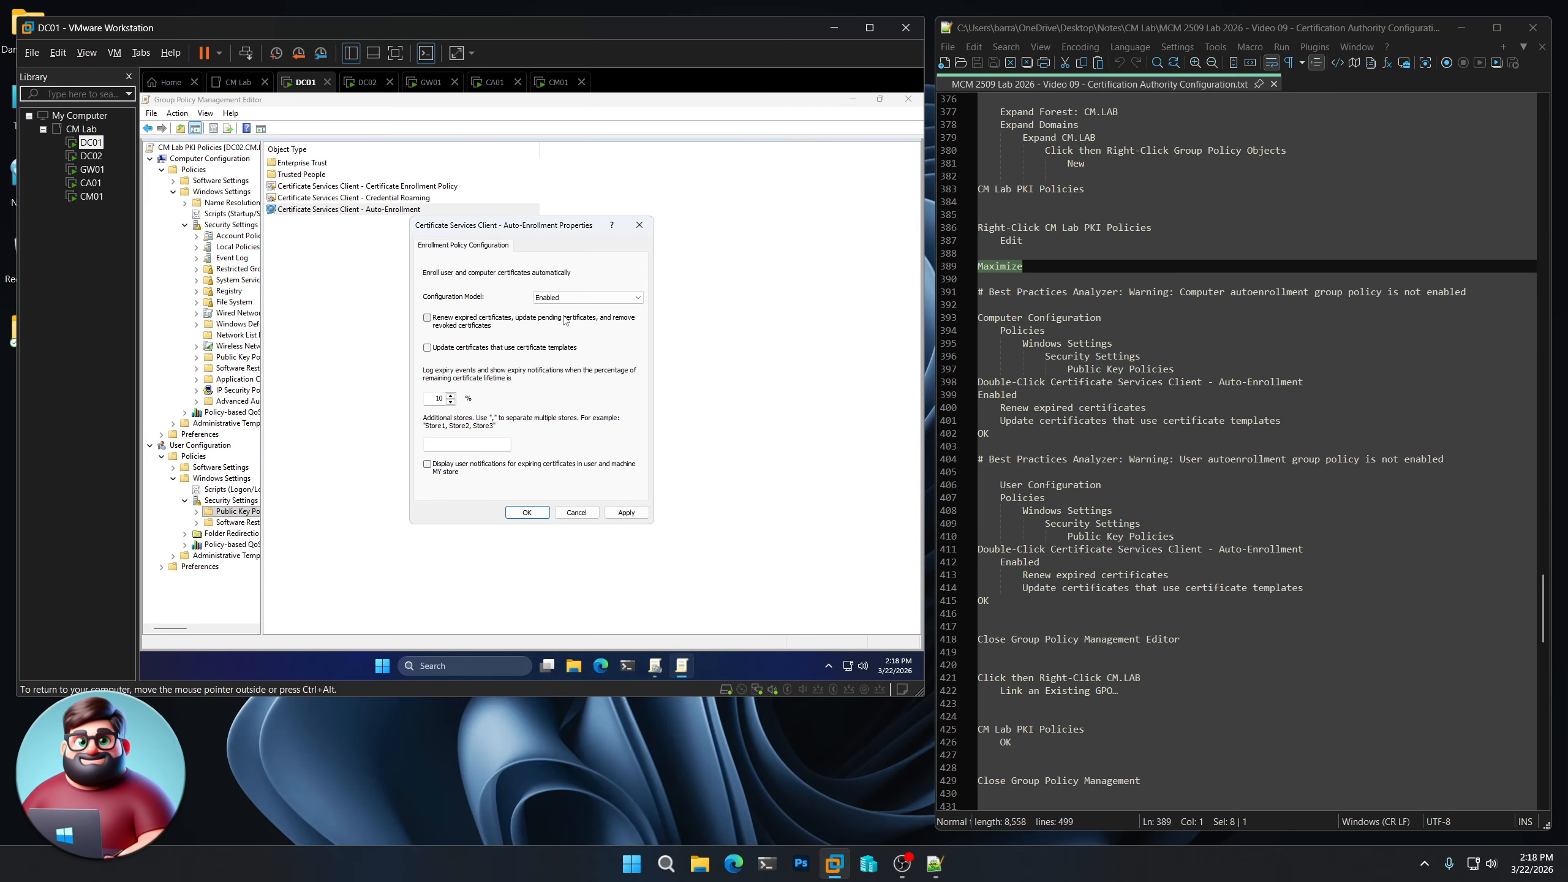
click(487, 322)
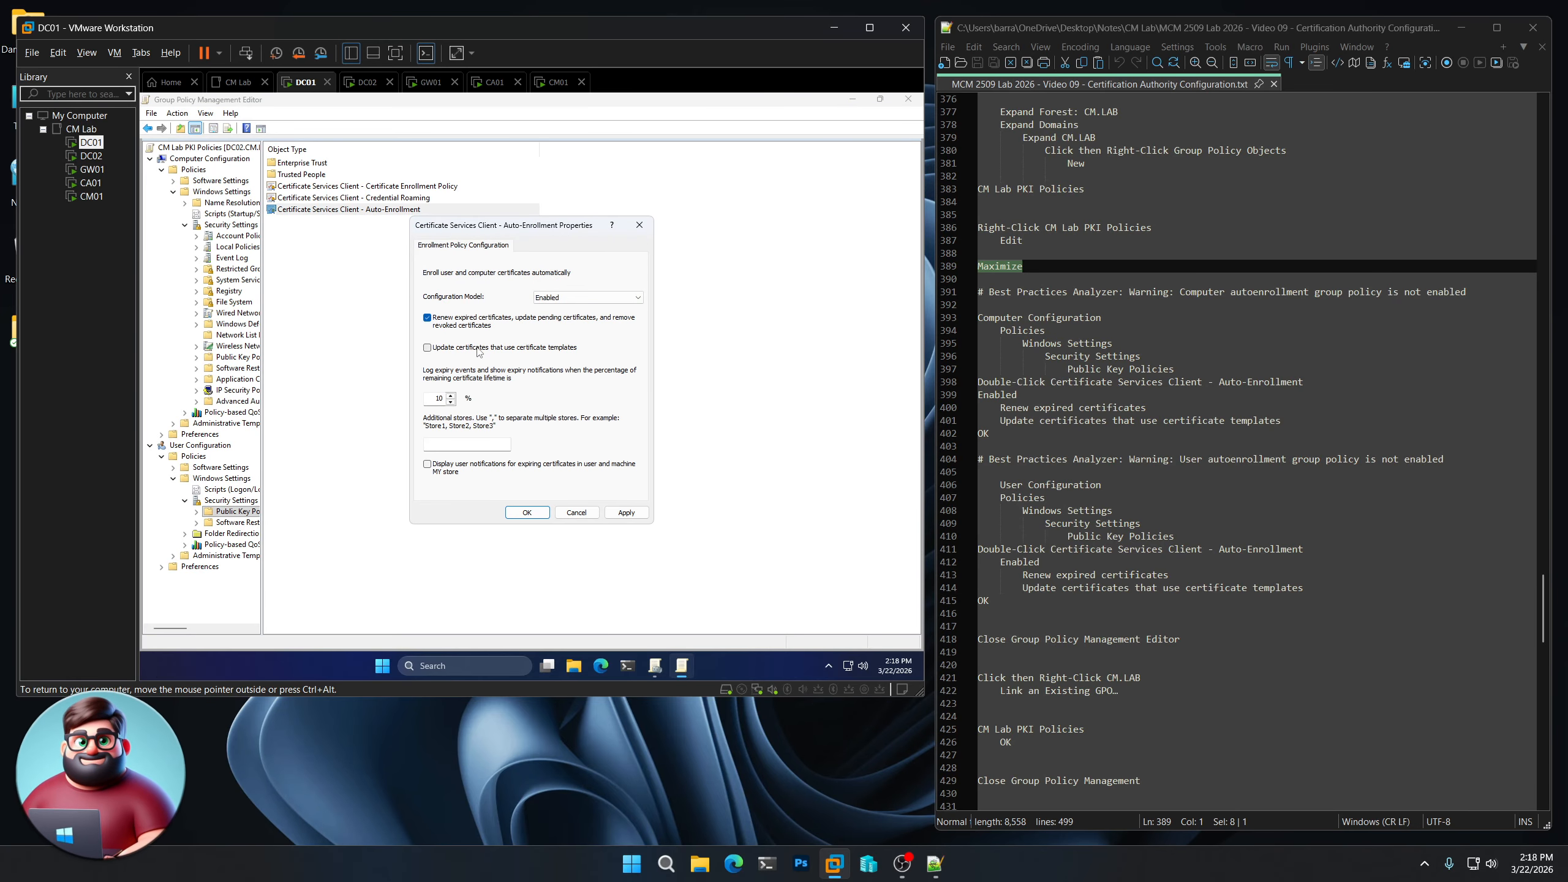
click(528, 513)
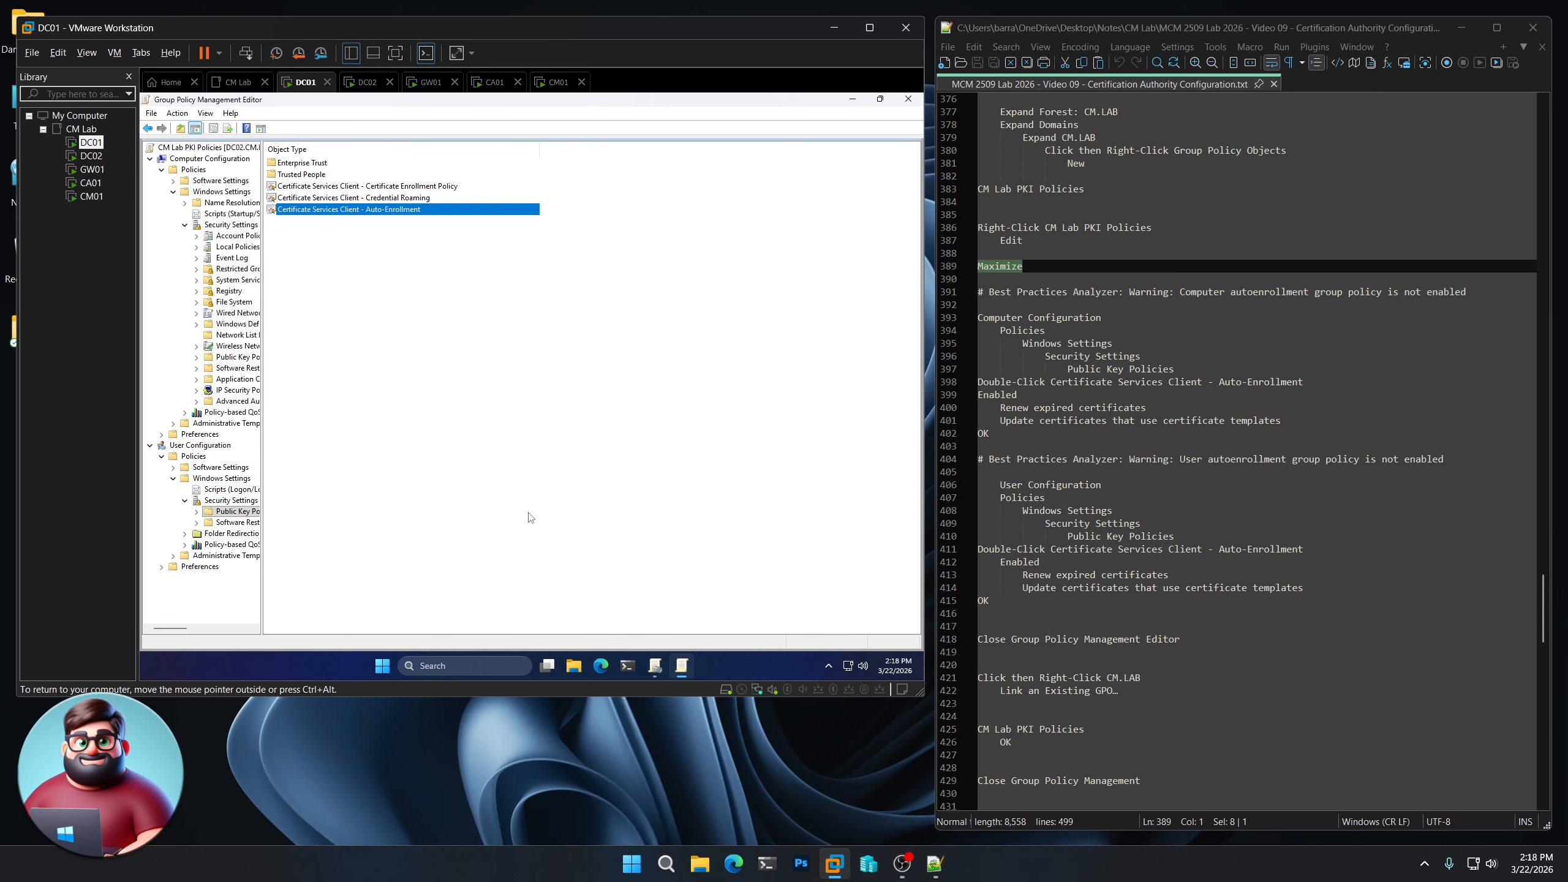
click(909, 99)
scroll(1063, 464, down, 9)
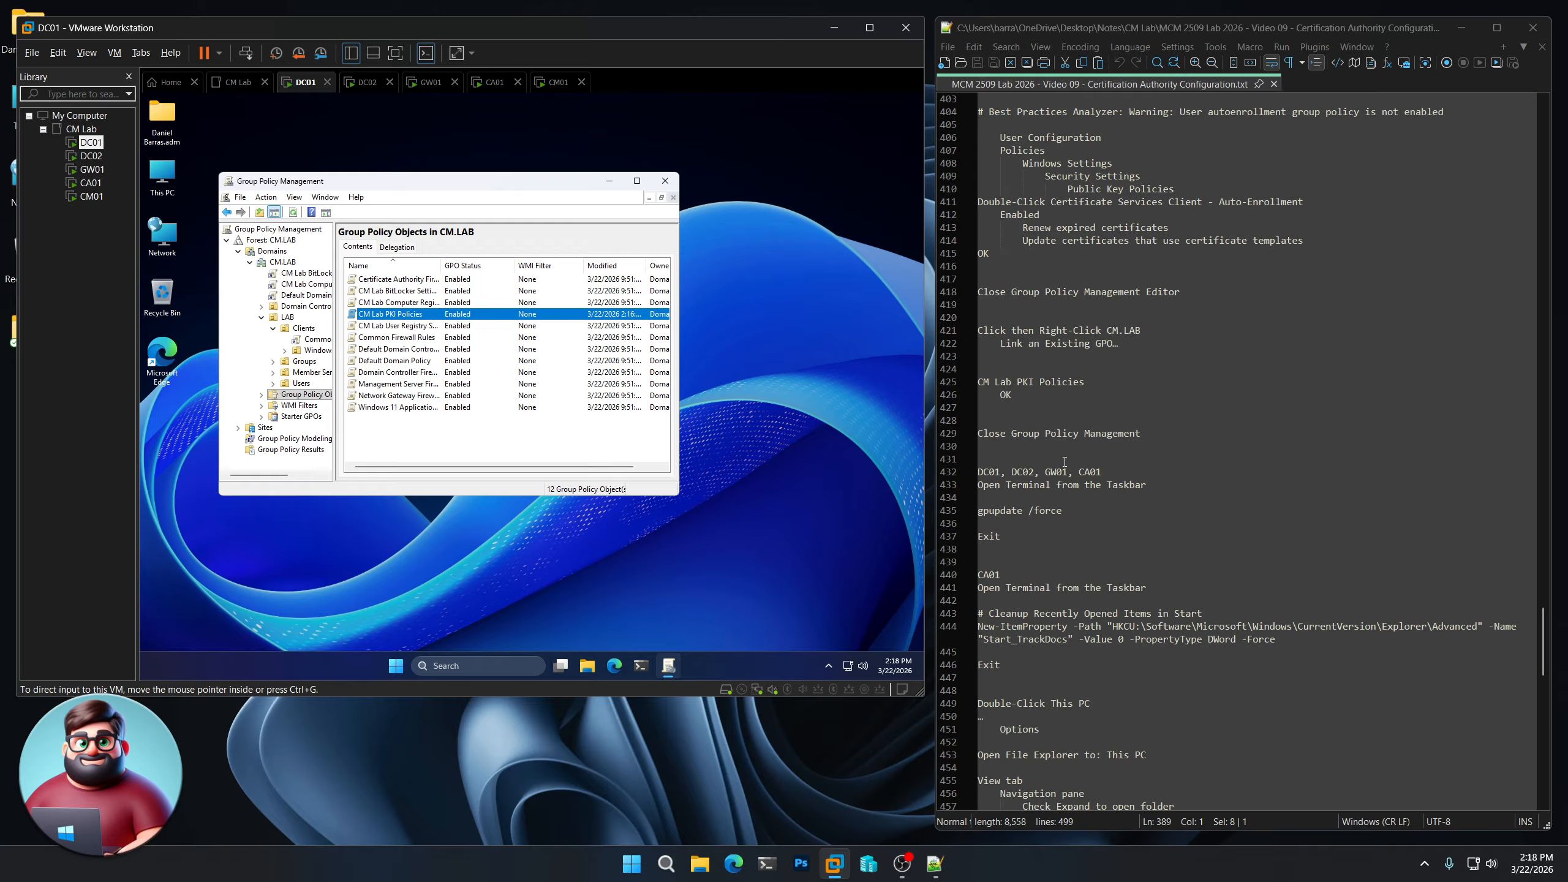
- Attach CM Lab PKI Policies to CM.LAB via Link an Existing GPO, then close the console
click(284, 263)
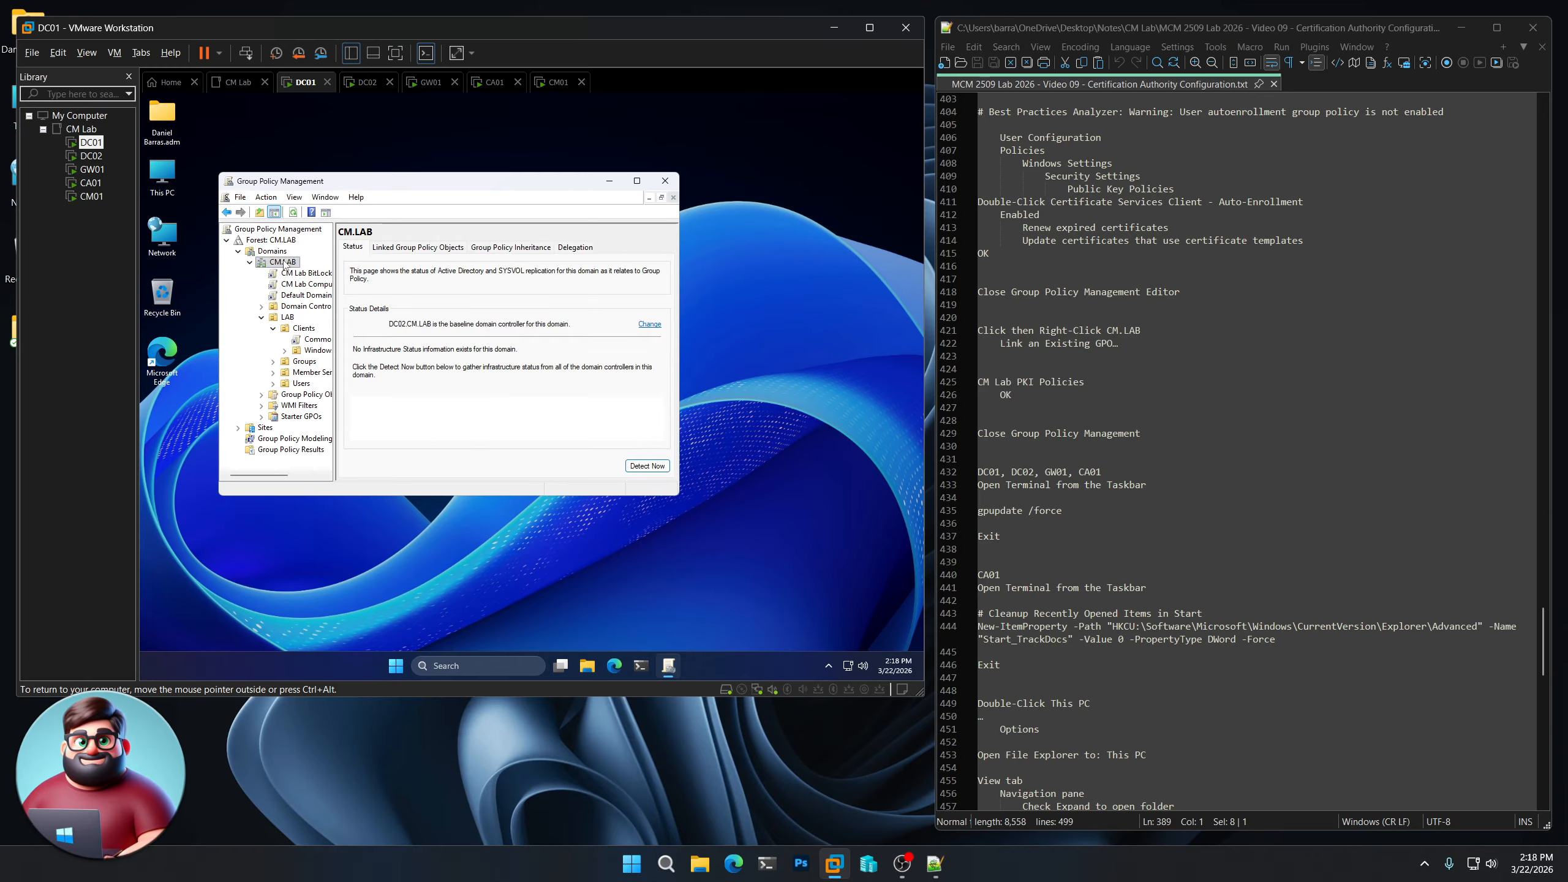
right_click(285, 265)
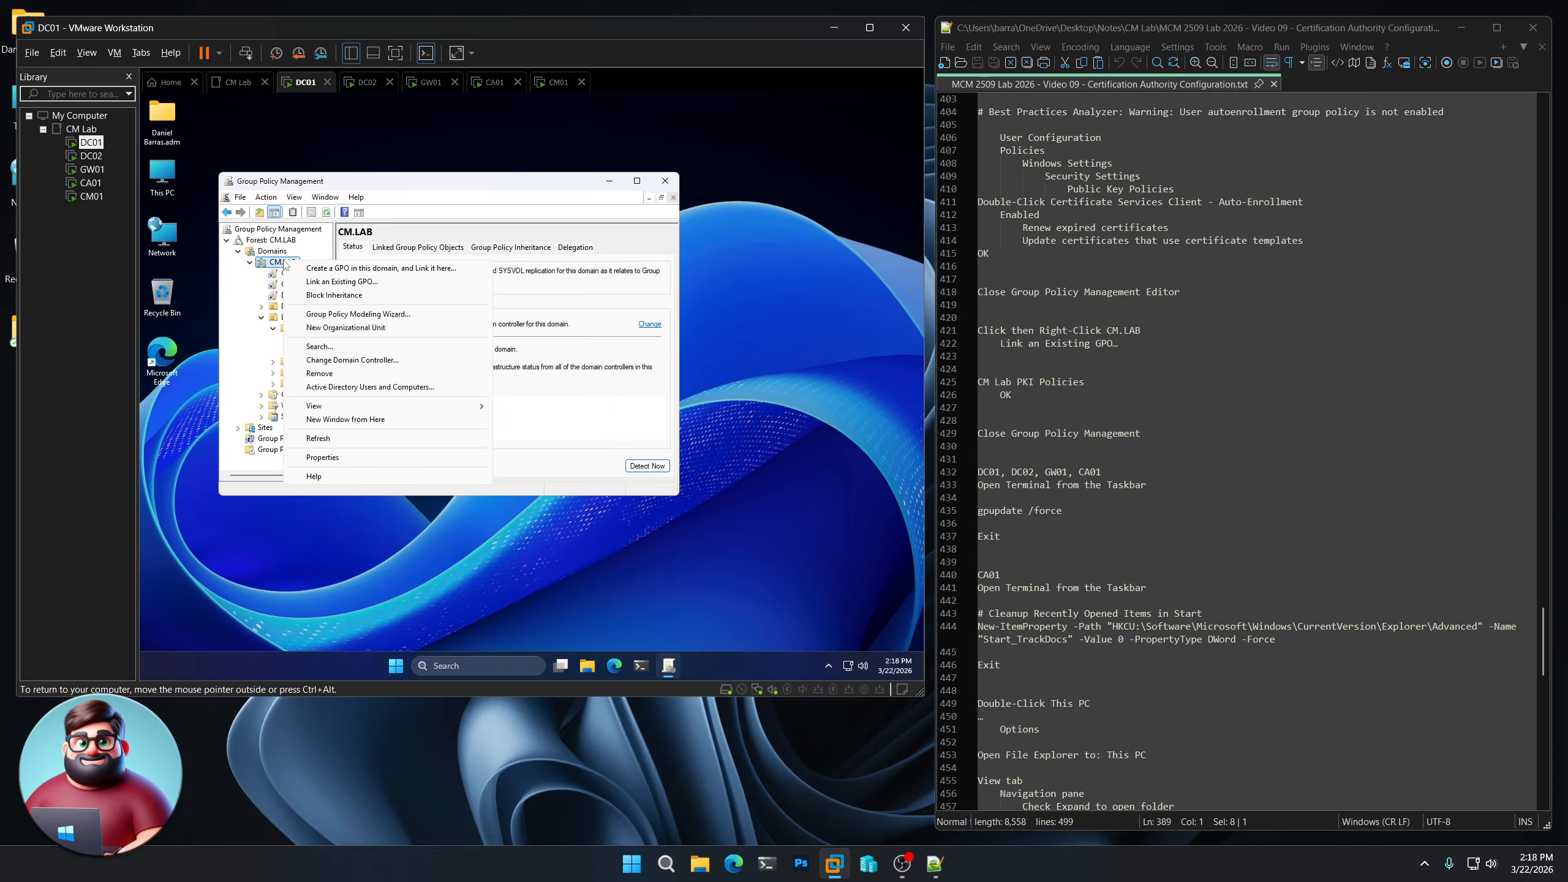
click(345, 282)
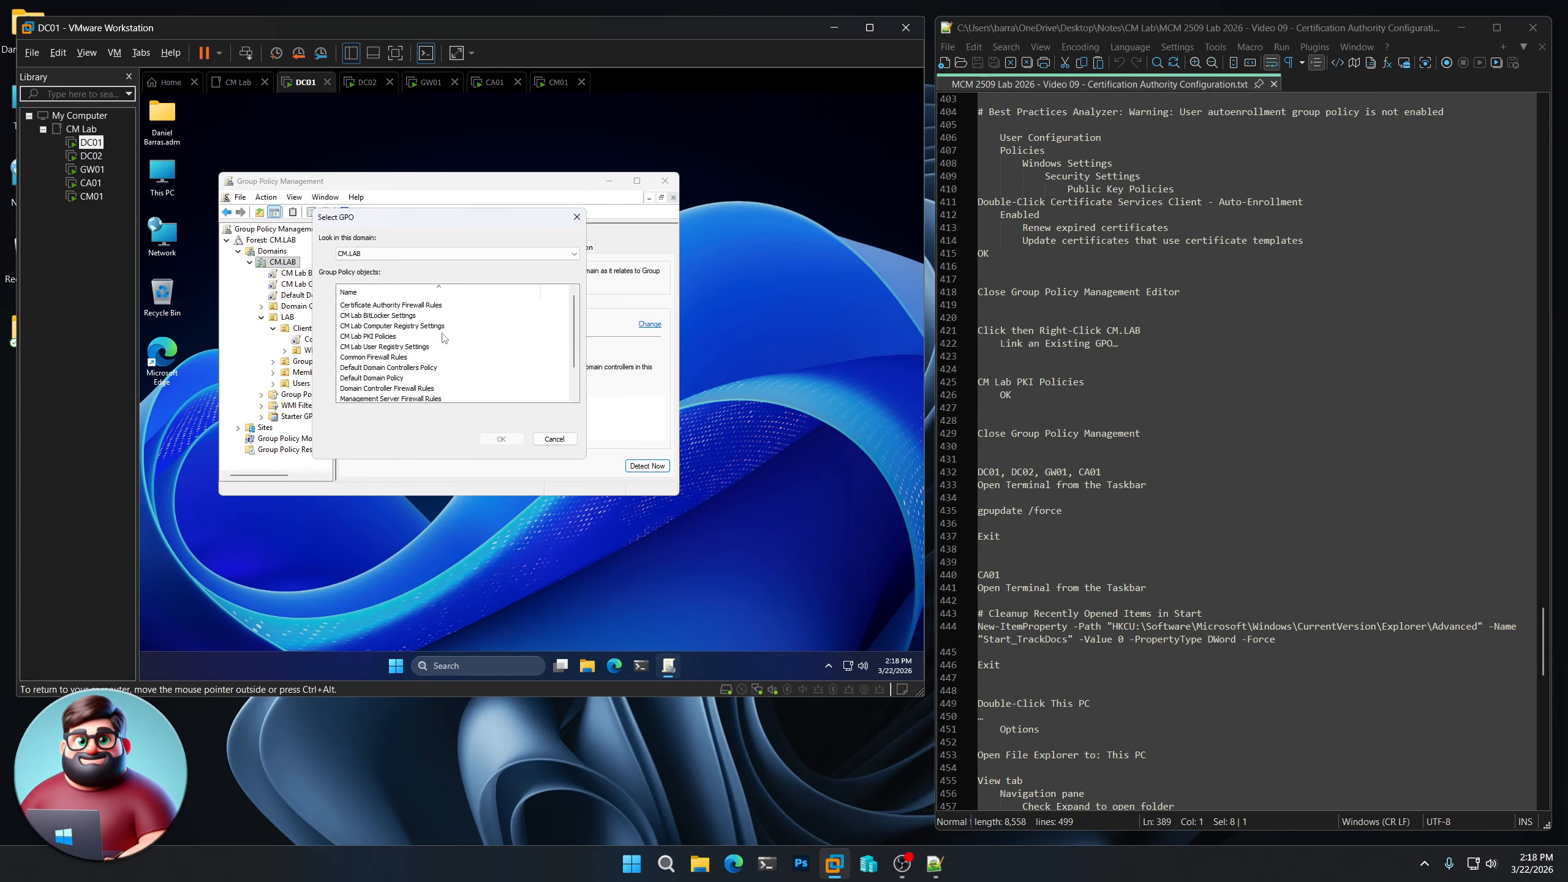
click(443, 337)
click(494, 440)
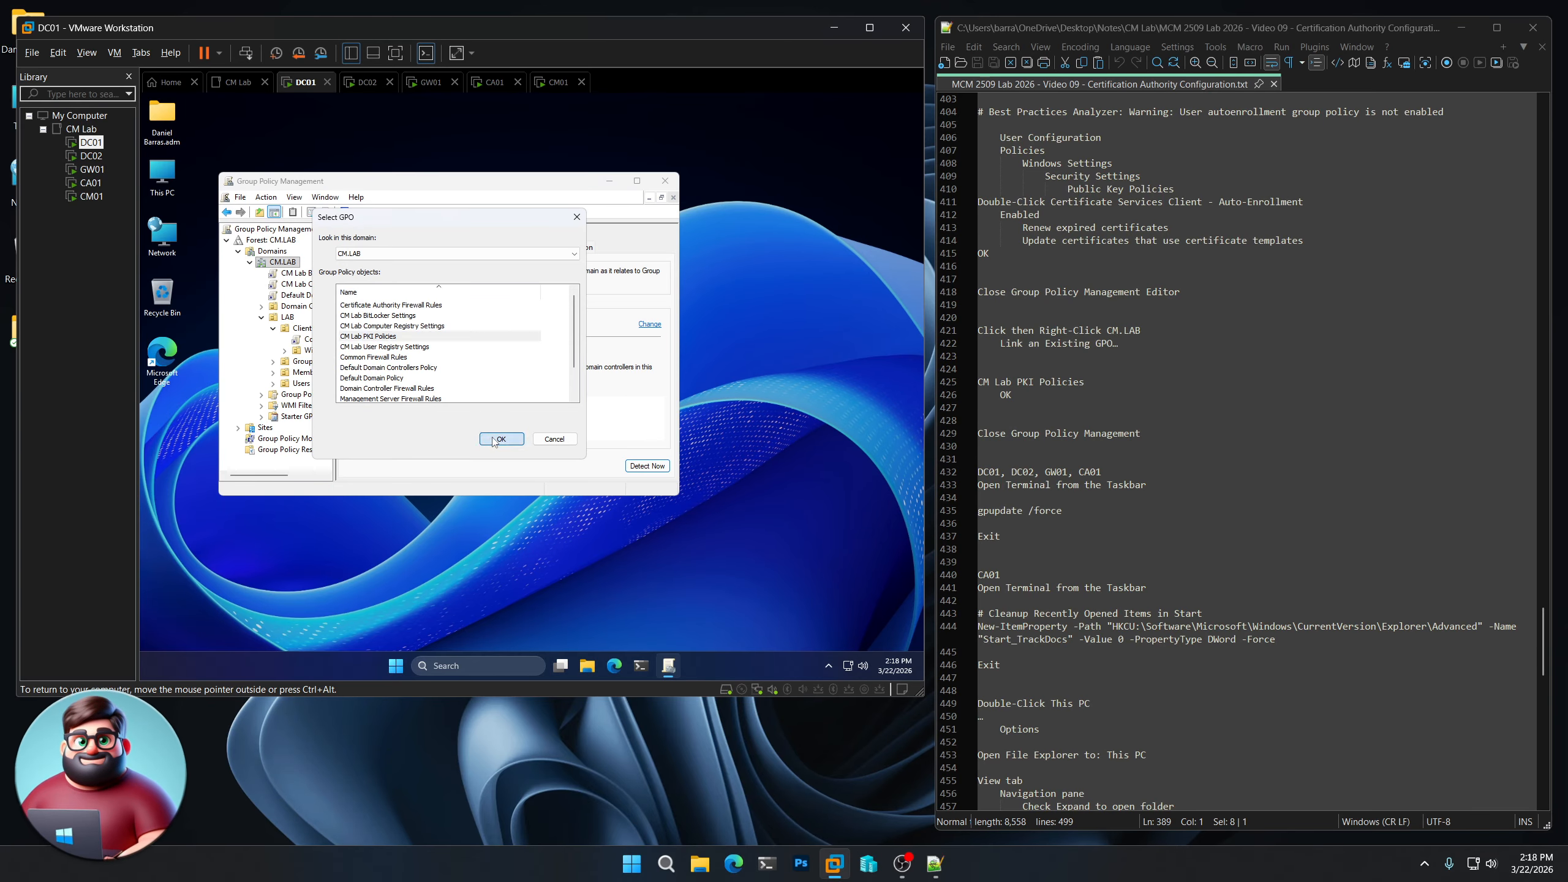
click(665, 180)
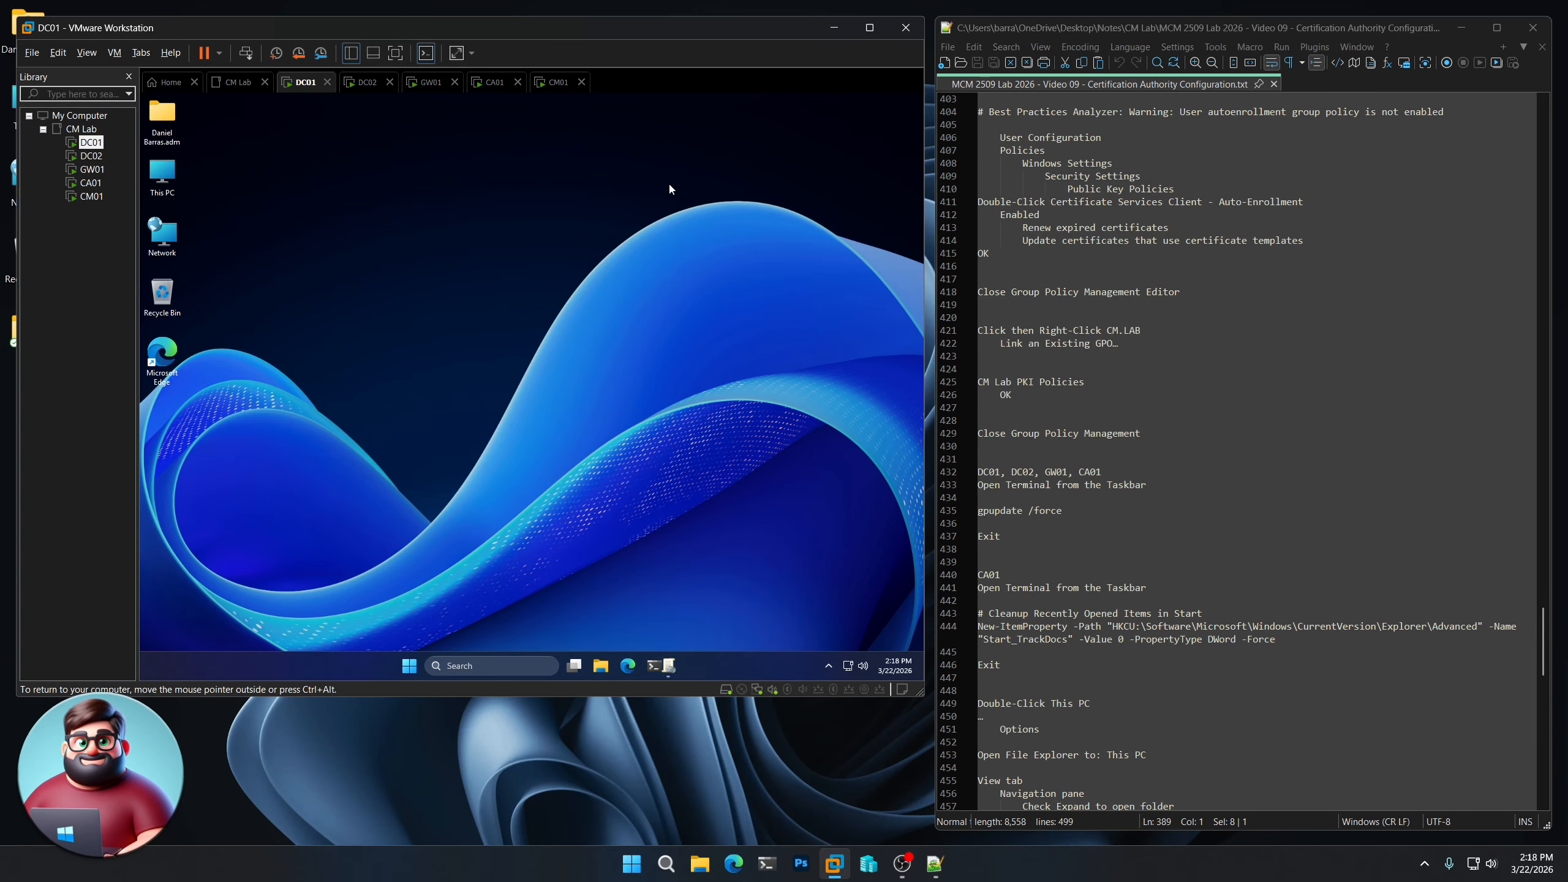
scroll(1189, 464, down, 4)
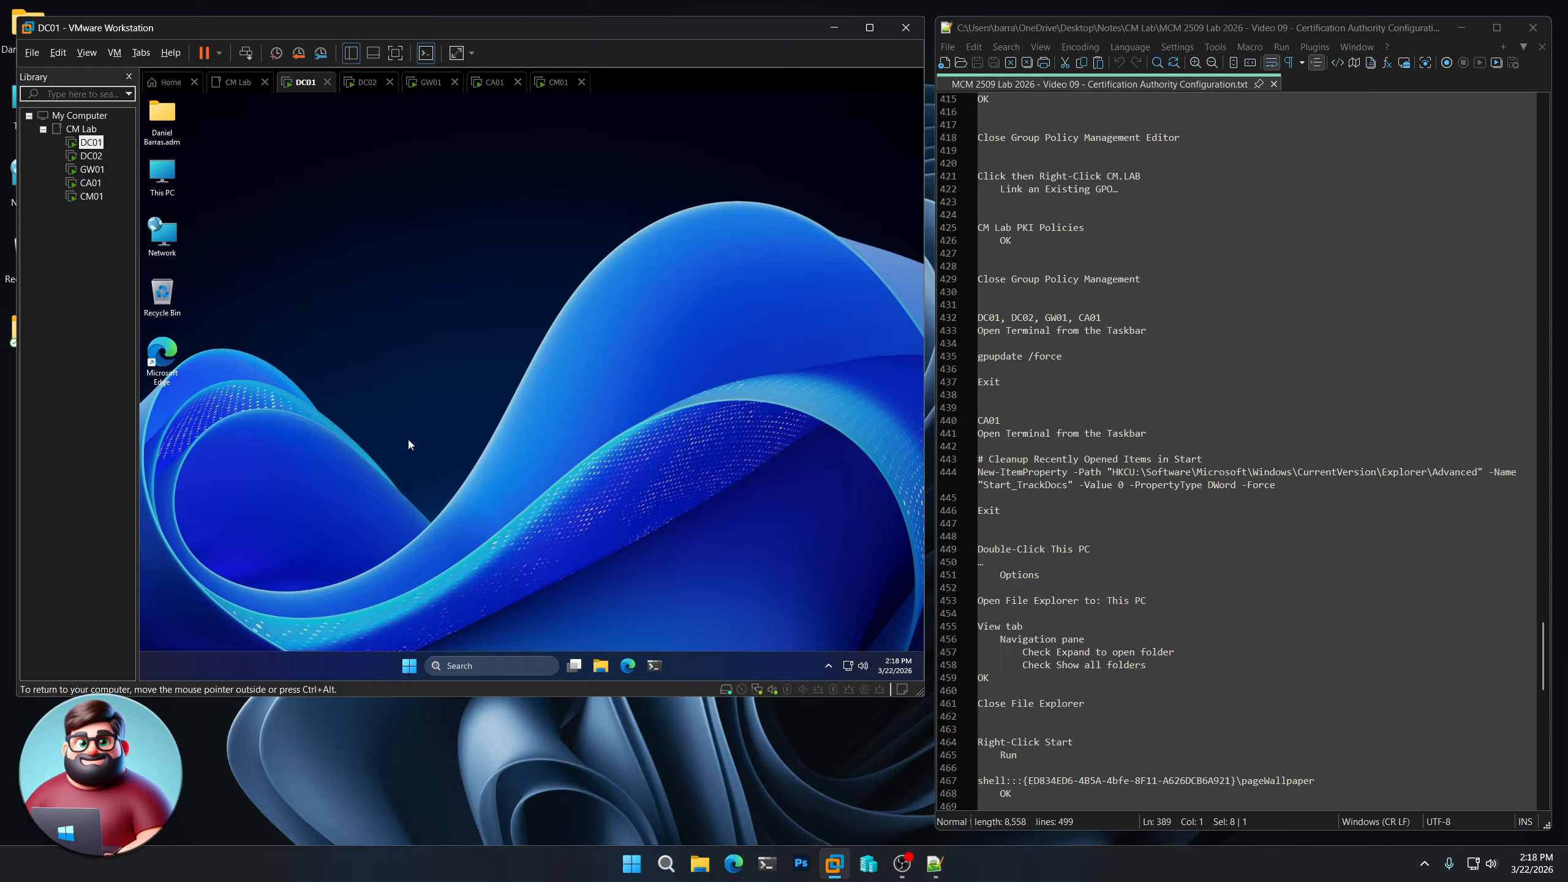
- Open a Terminal on each of DC02, GW01 and CA01
click(91, 155)
click(655, 665)
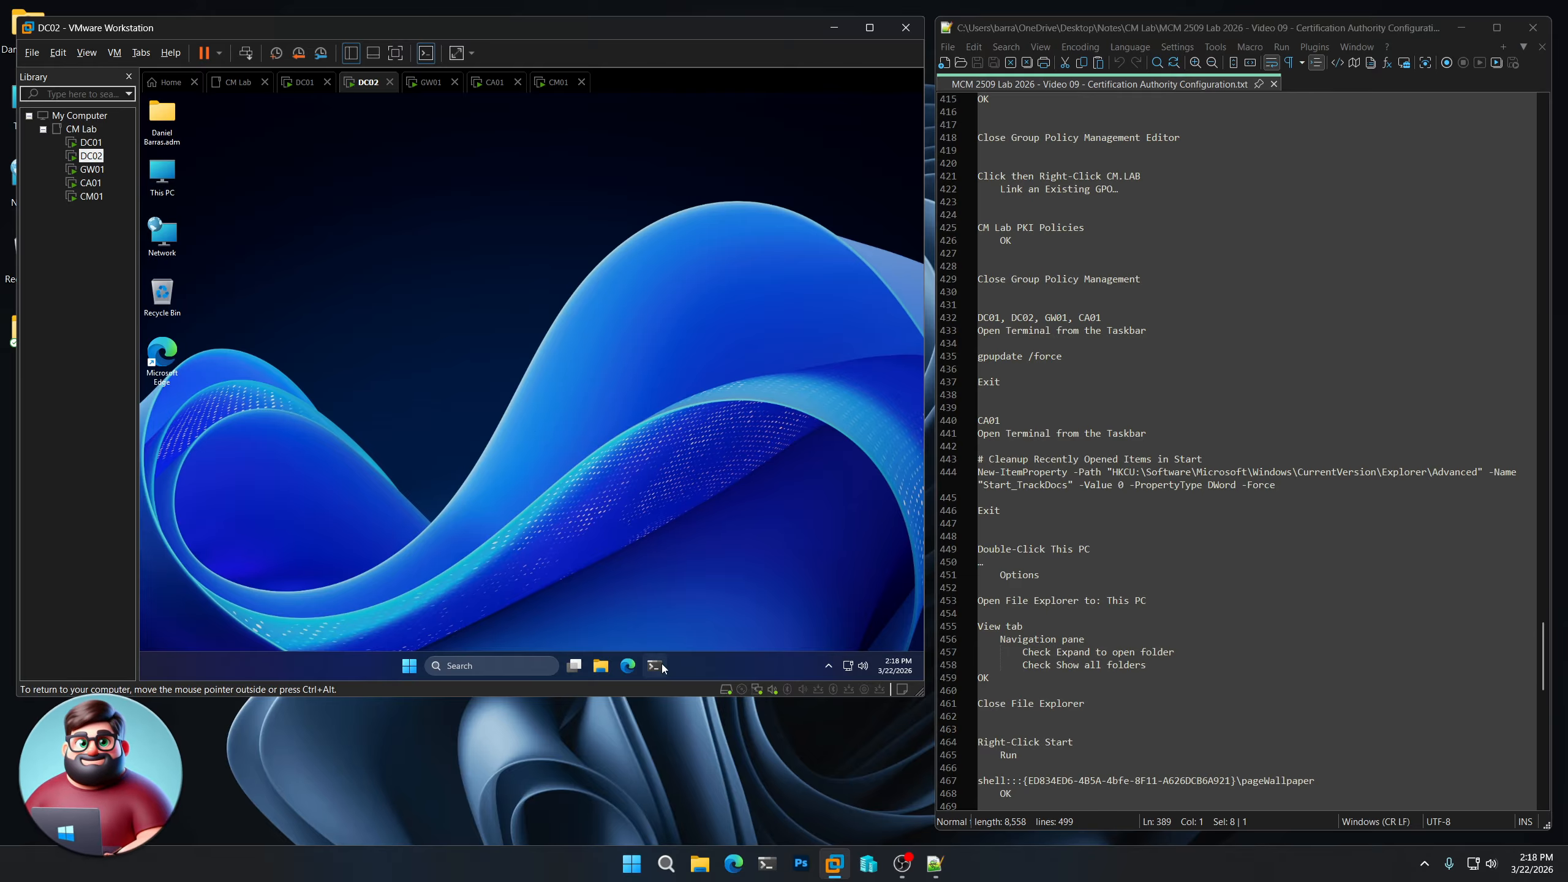
click(91, 169)
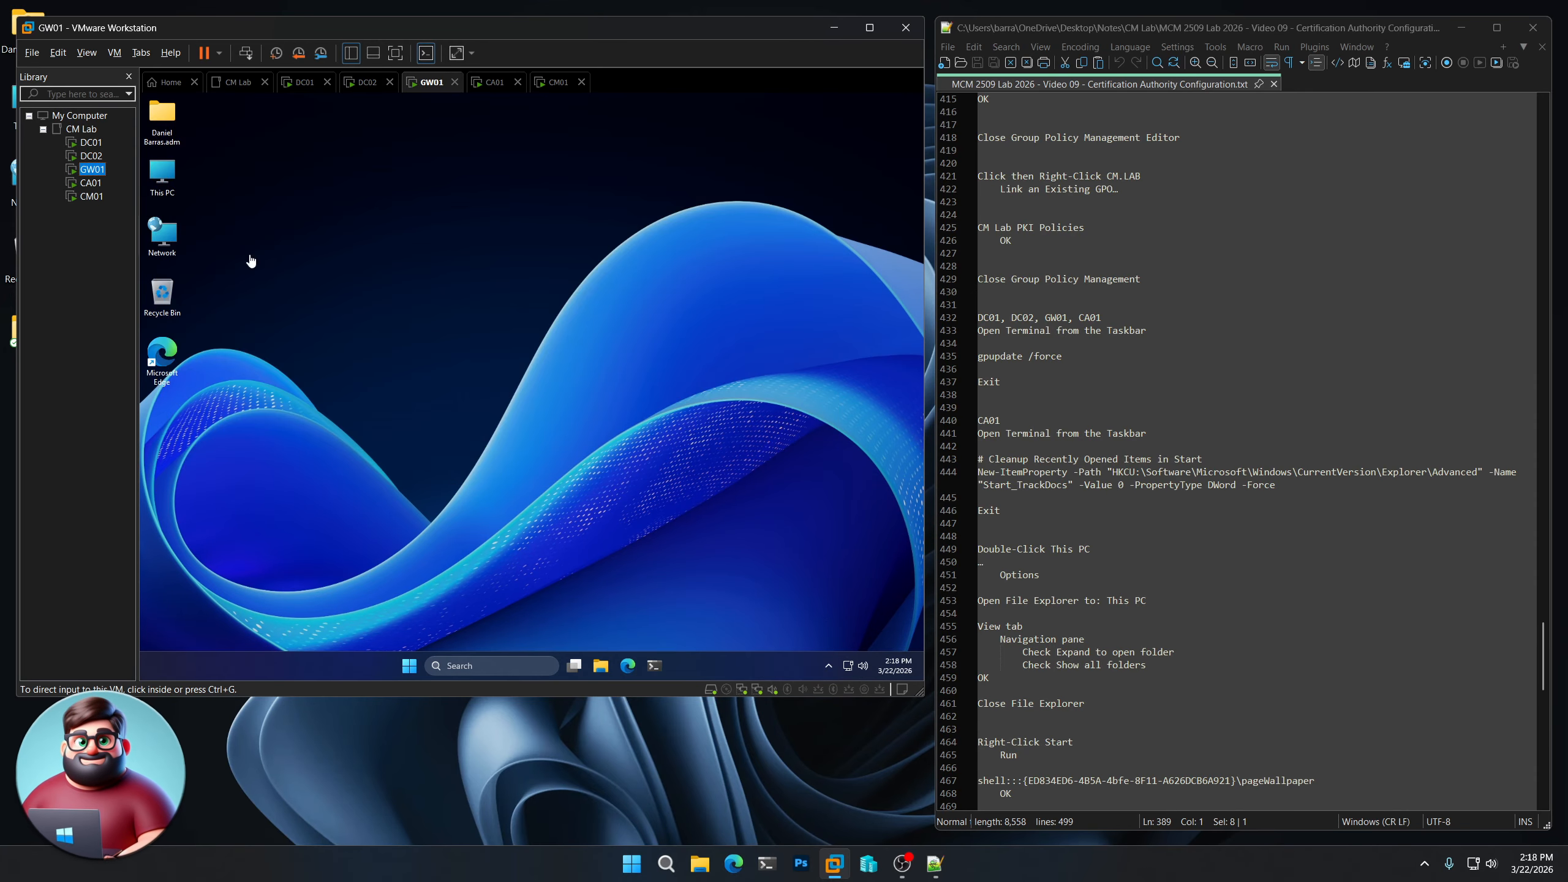
click(654, 665)
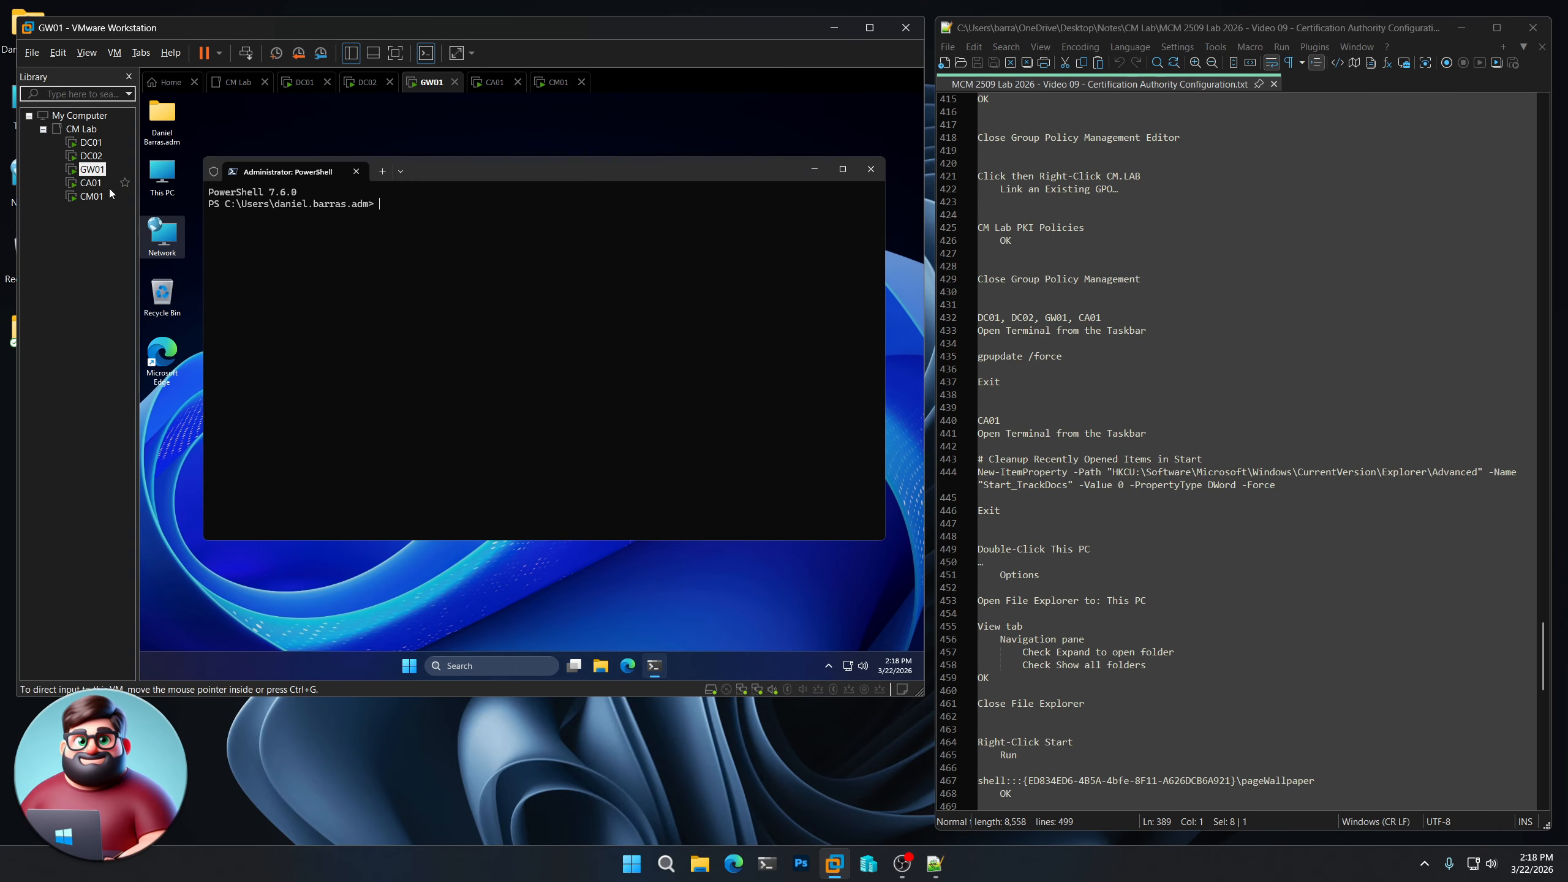
click(90, 182)
click(654, 666)
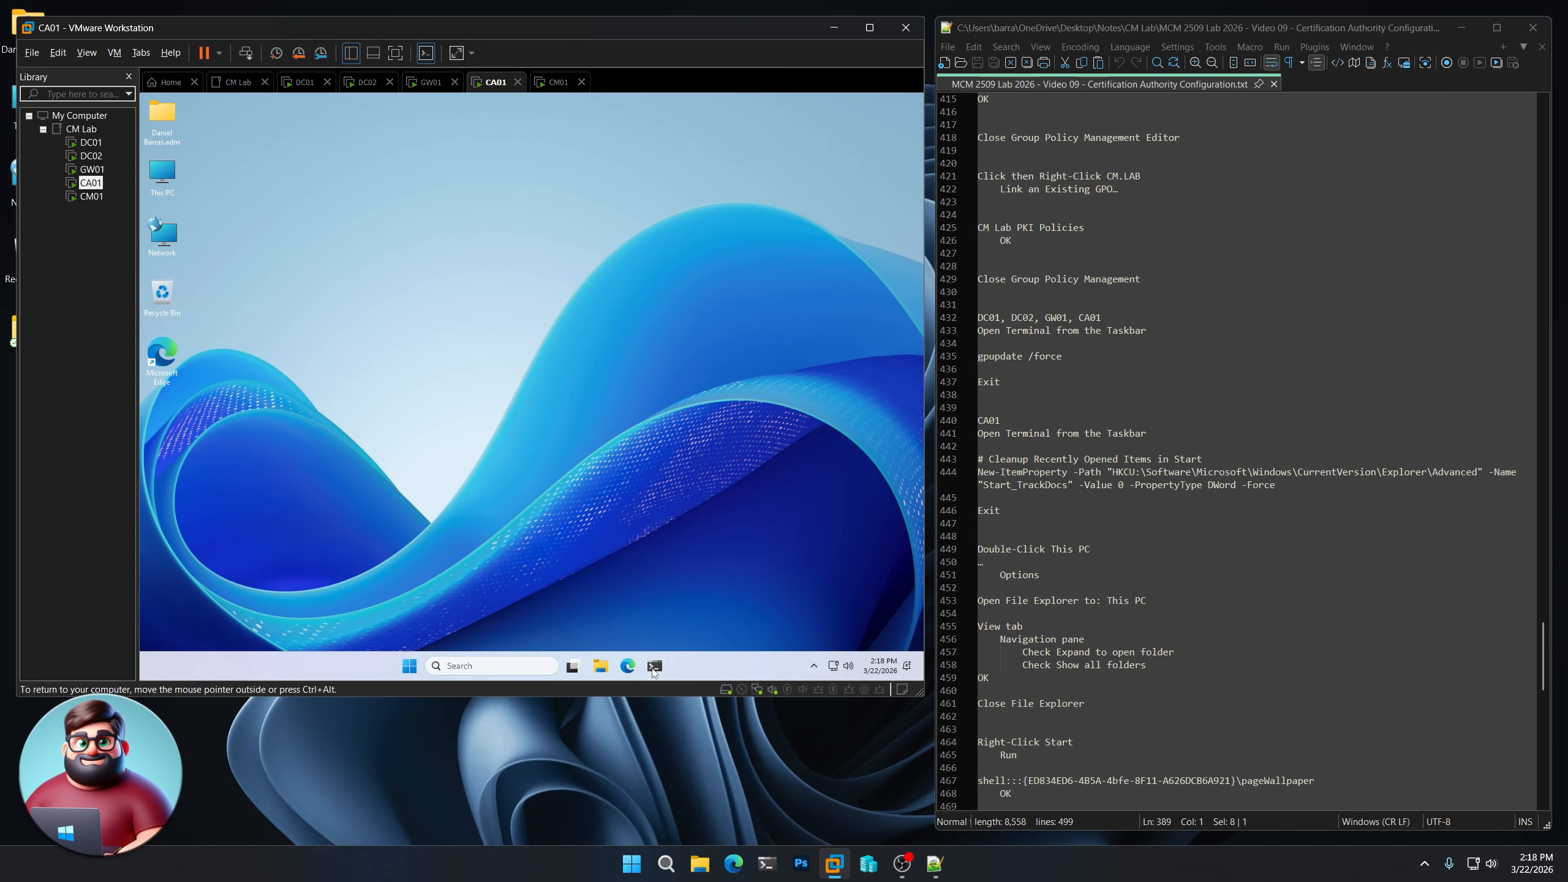
- Copy 'gpupdate /force' and 'Exit' from the notes and run them on DC01, DC02, GW01 and CA01
click(1010, 379)
drag(1010, 379, 979, 356)
right_click(1003, 355)
click(1043, 383)
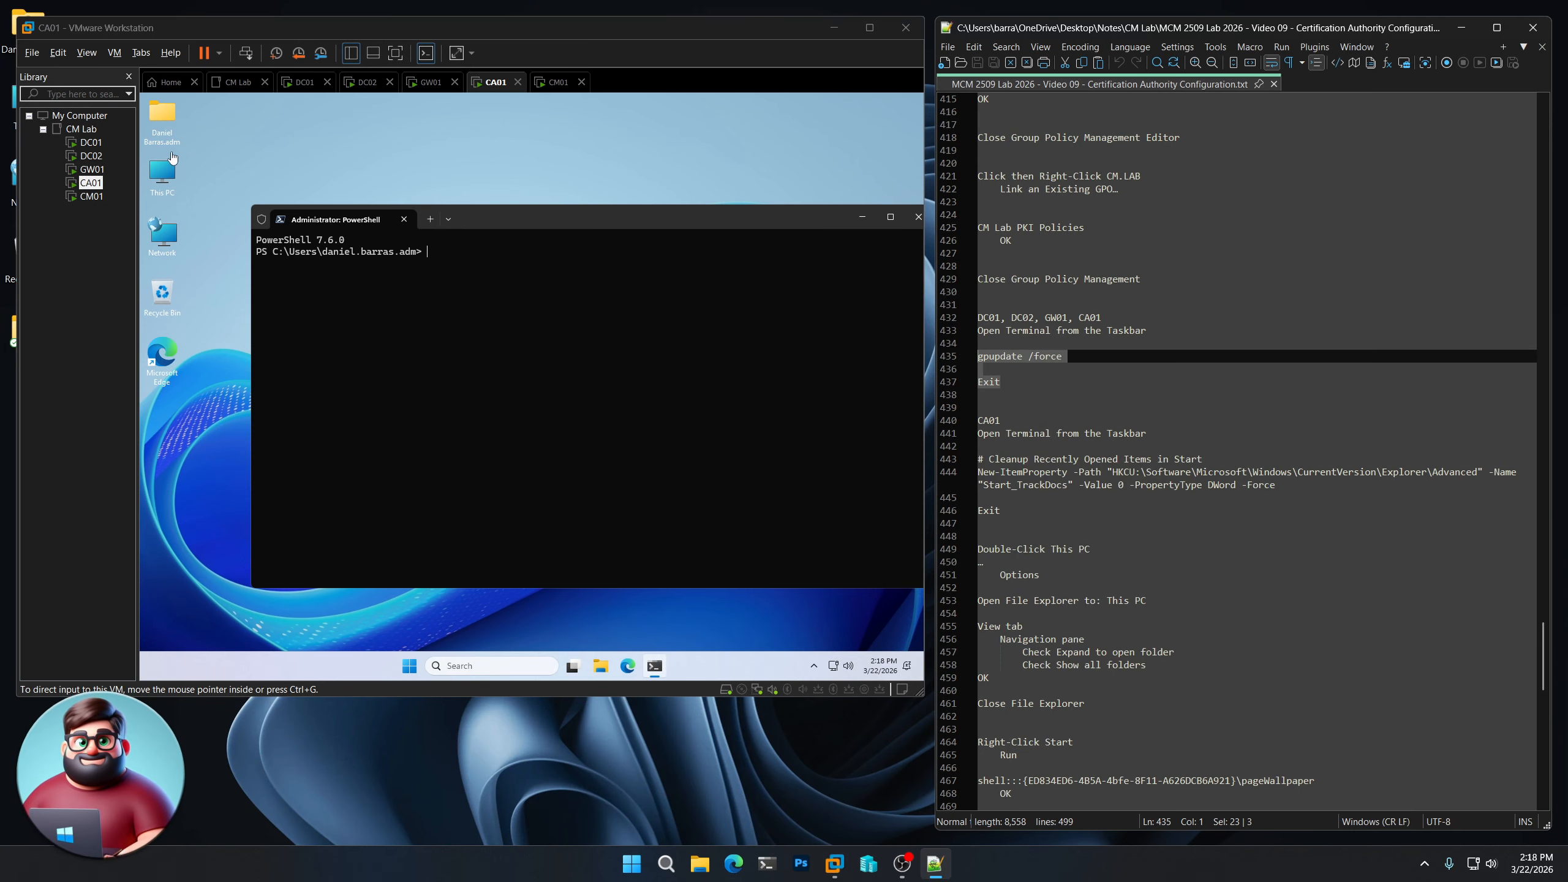
click(91, 142)
right_click(383, 342)
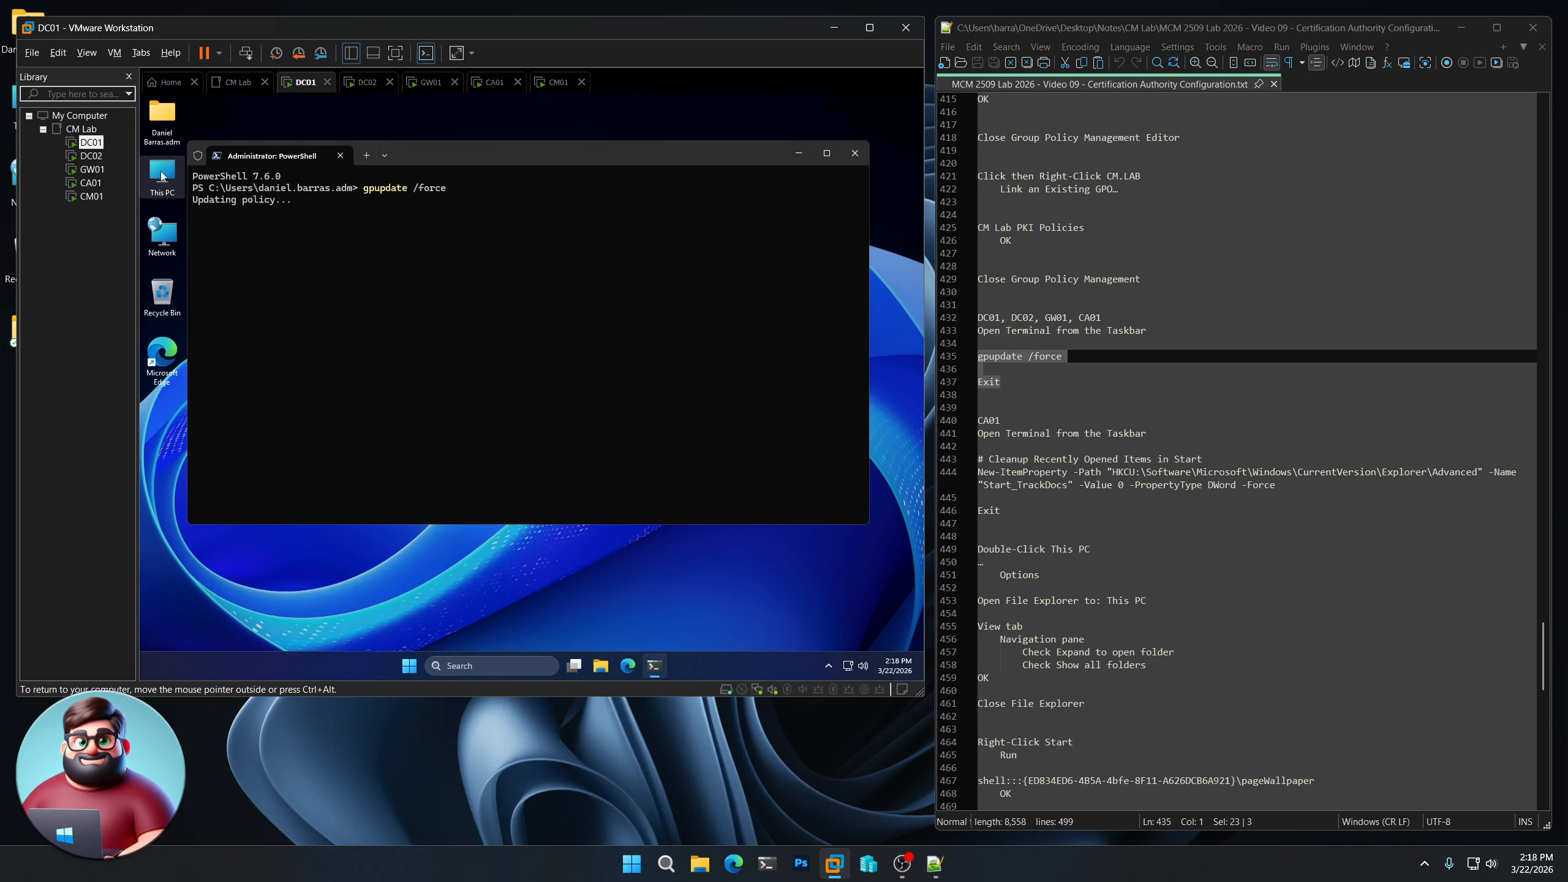
click(91, 156)
right_click(264, 277)
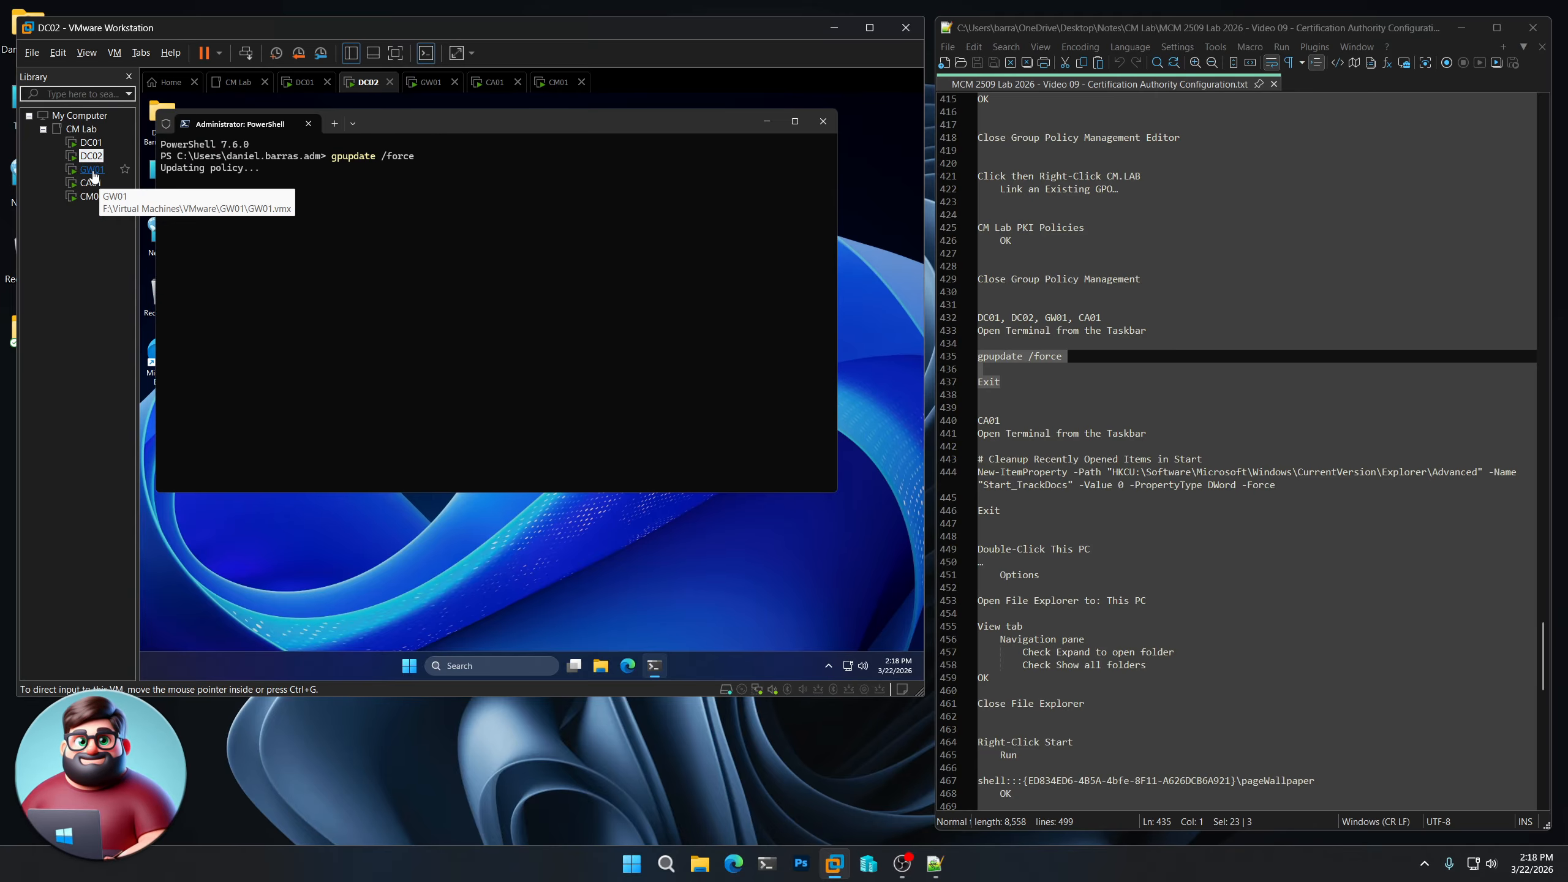
click(91, 169)
right_click(374, 321)
click(90, 183)
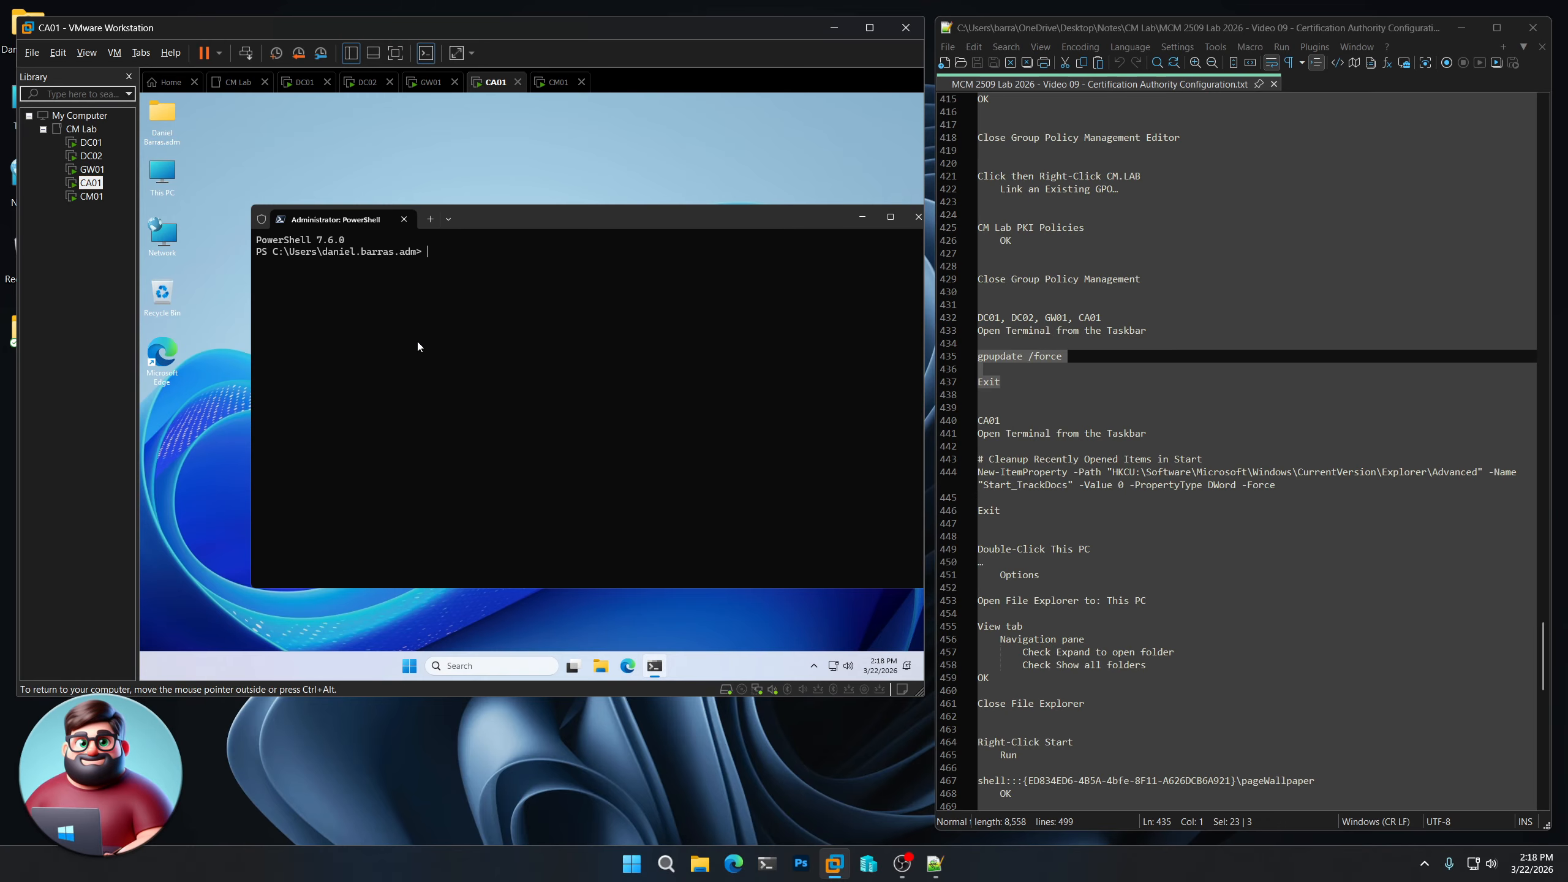
right_click(420, 343)
- Once each update finishes, close the terminals on DC01, DC02, GW01 and CA01
click(90, 142)
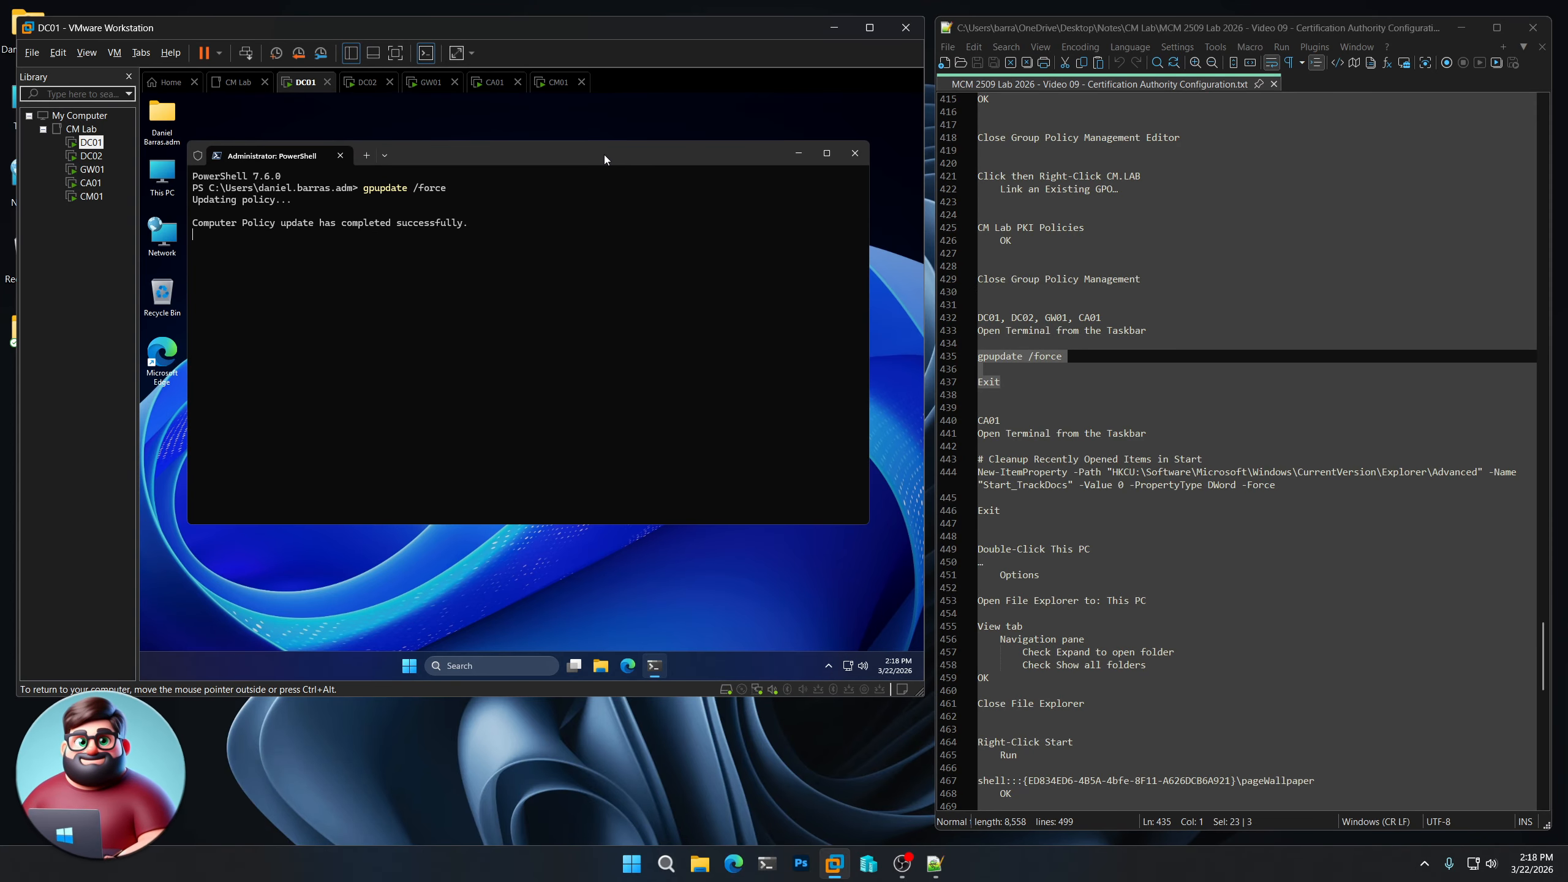
key(Return)
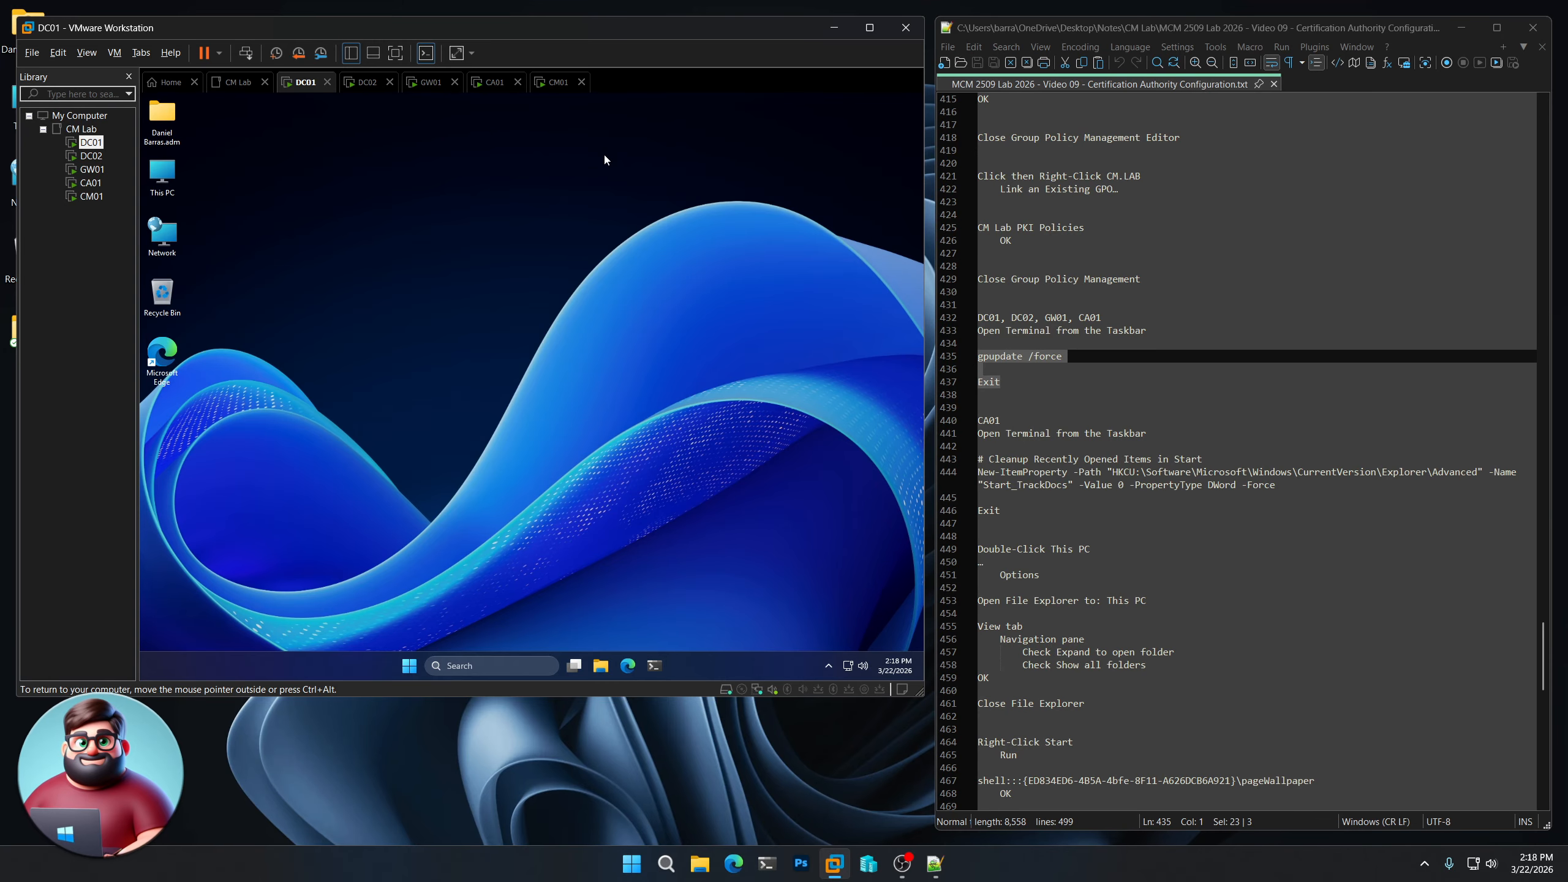
click(92, 157)
double_click(98, 162)
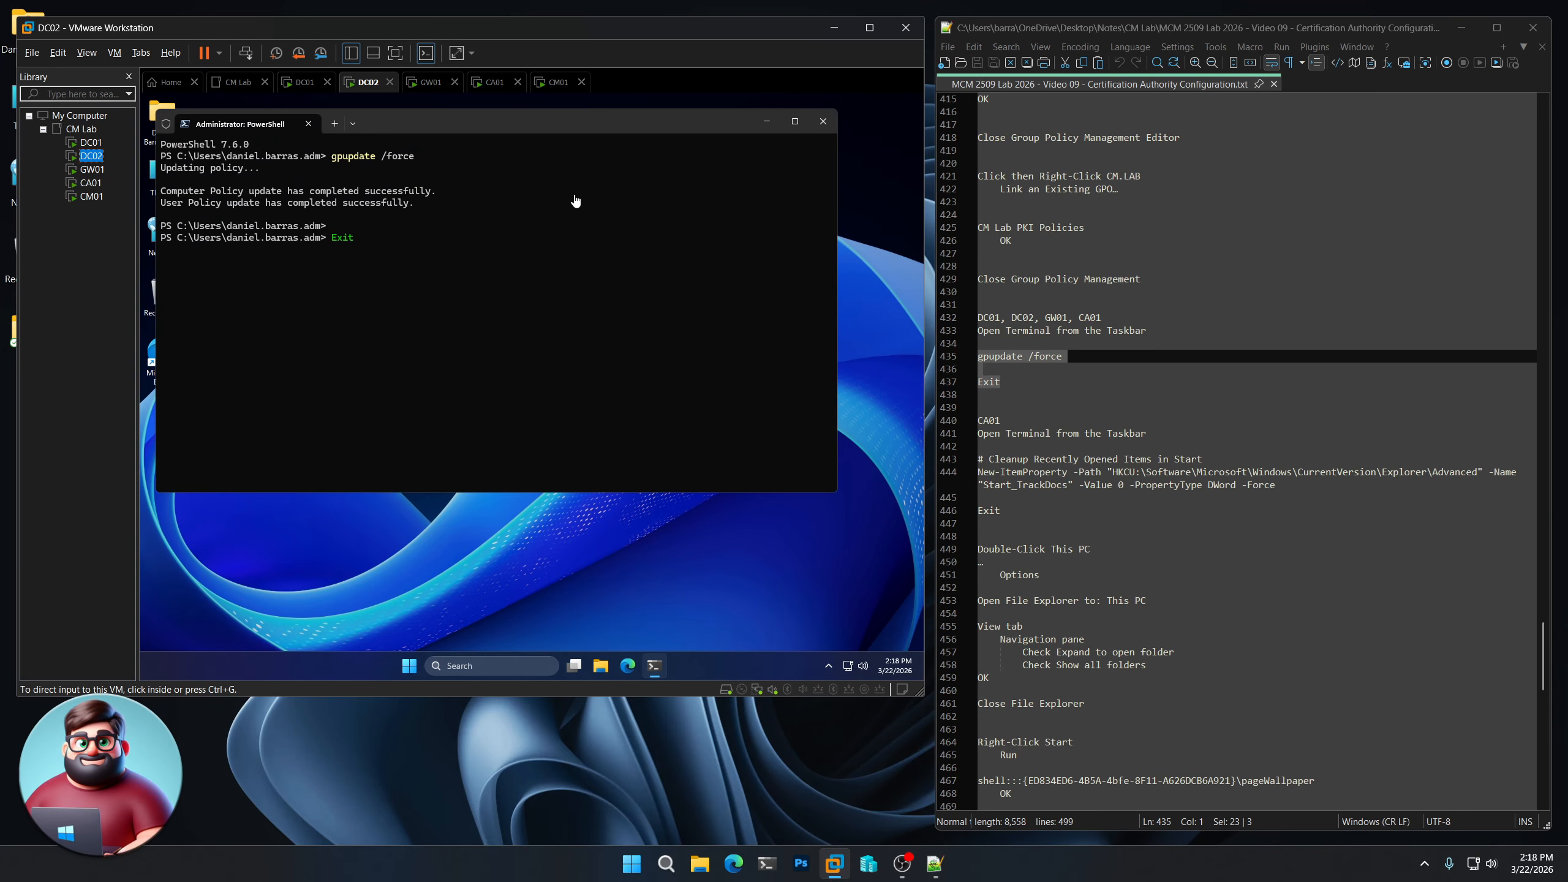
key(Return)
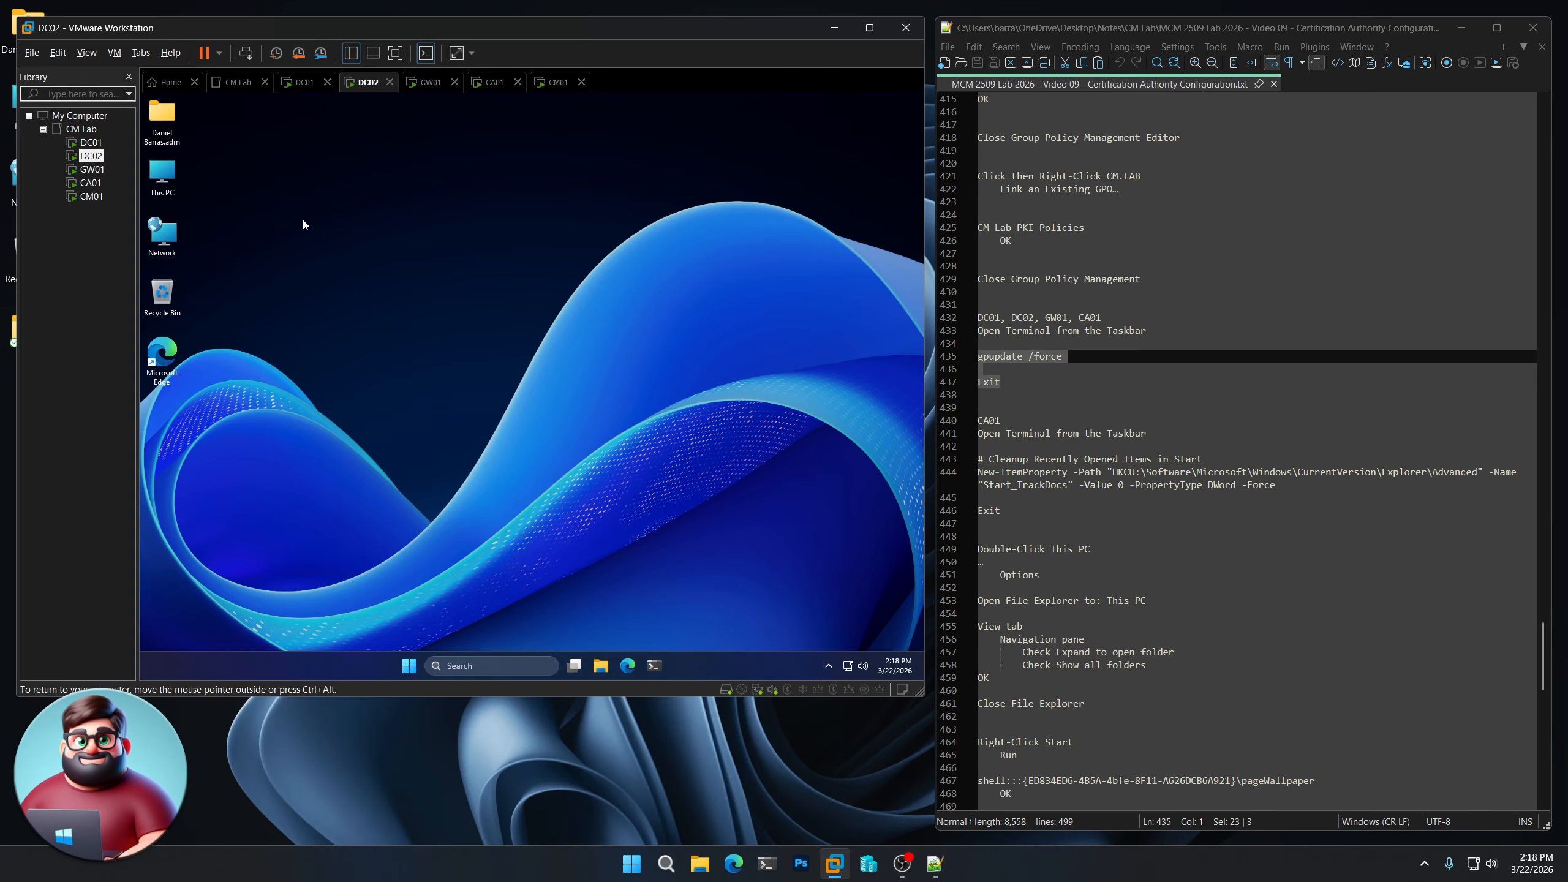
click(94, 173)
double_click(93, 173)
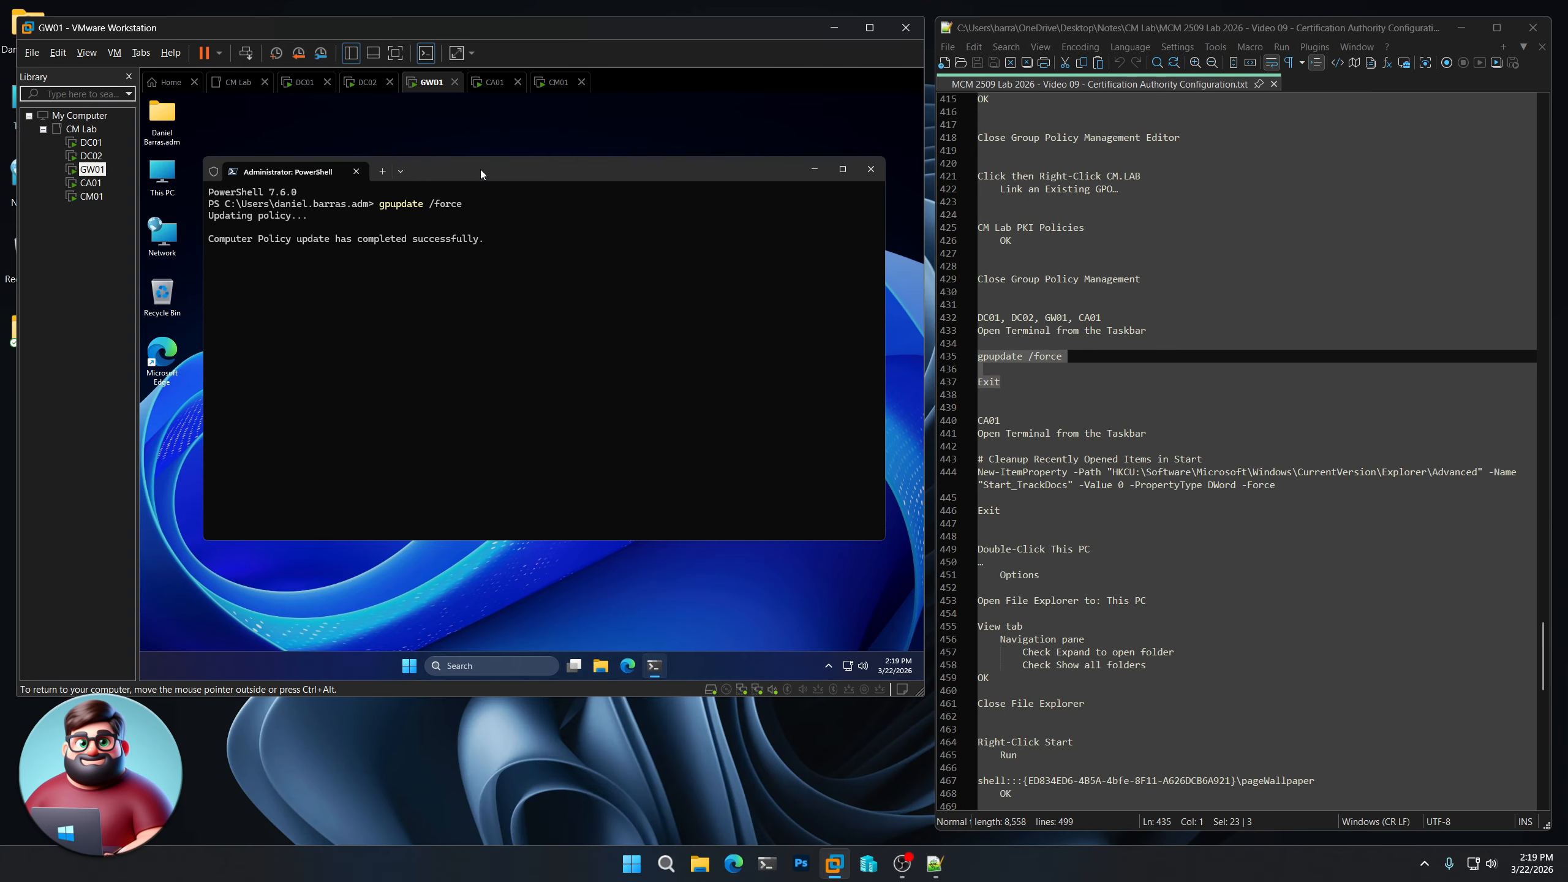
key(Return)
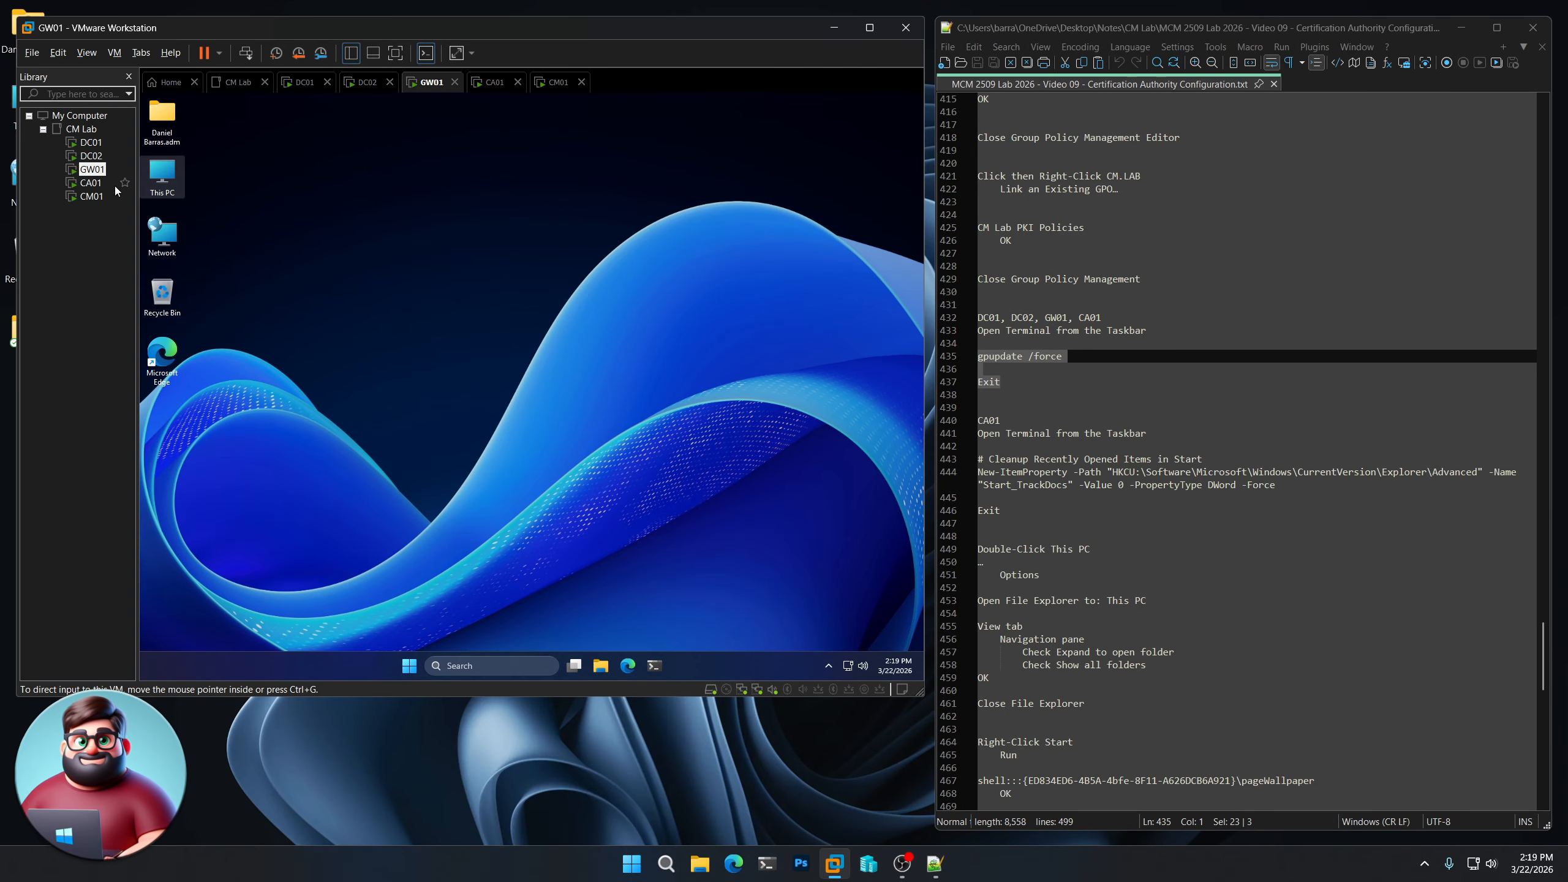
double_click(90, 182)
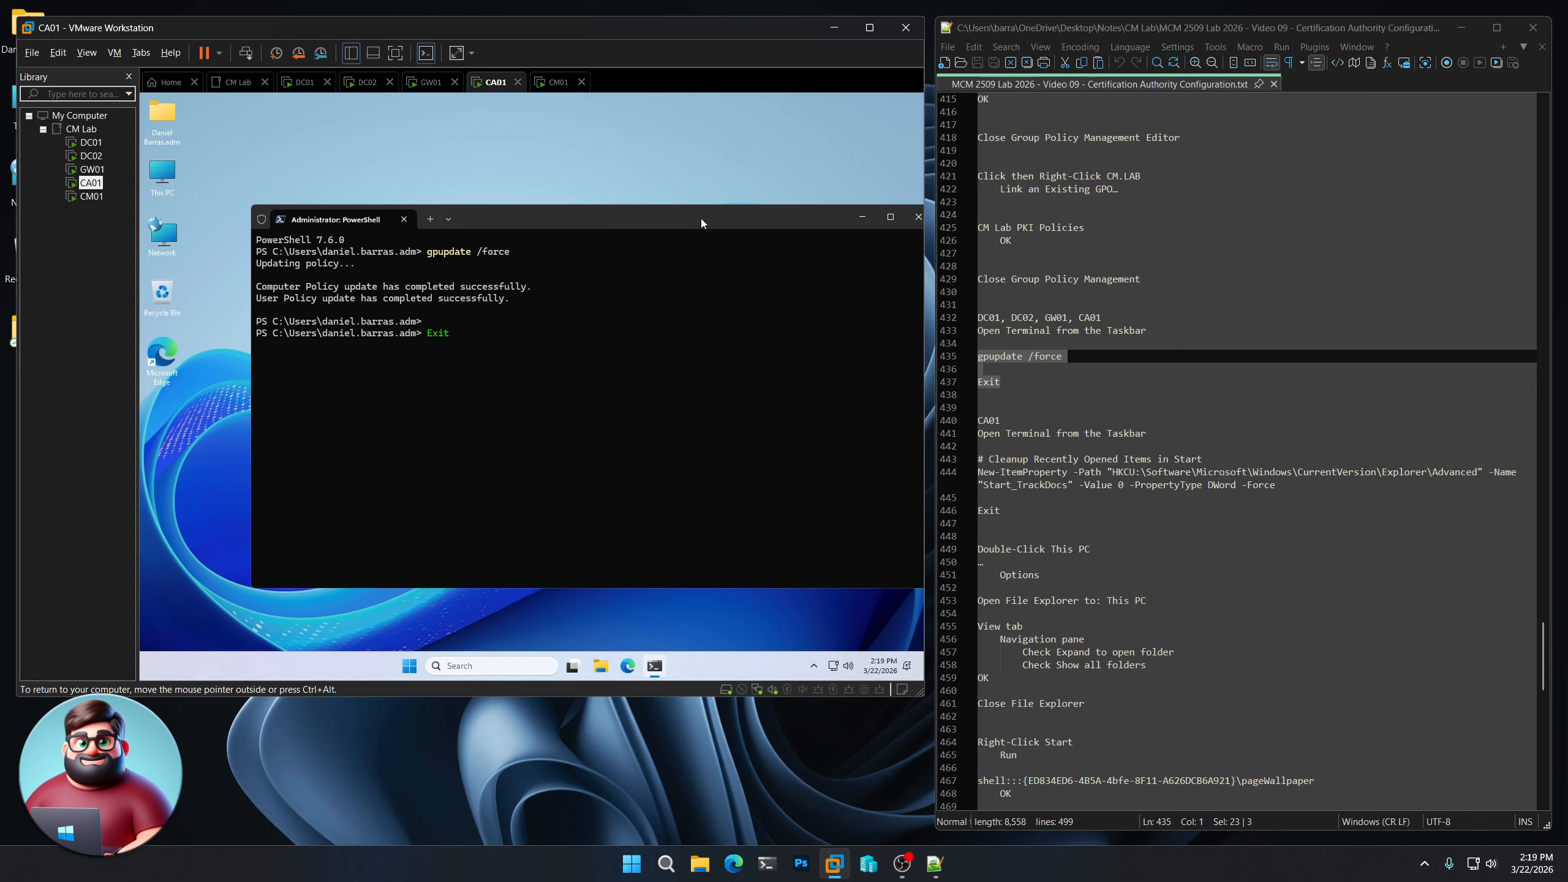
key(Return)
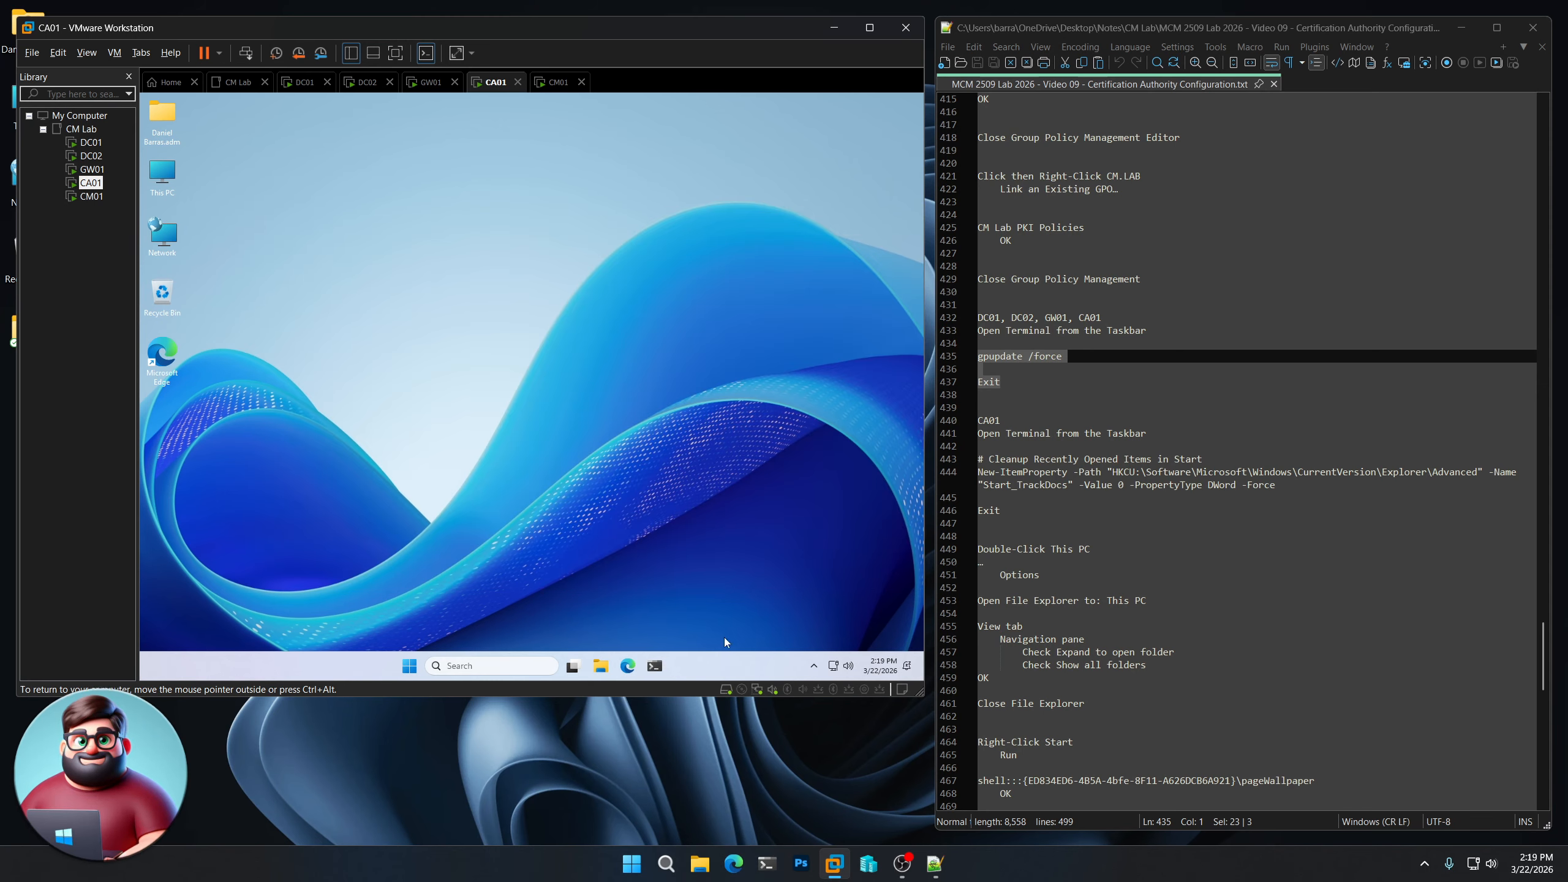
- Run the New-ItemProperty command setting Start_TrackDocs to 0 on CA01, then exit the terminal
click(653, 672)
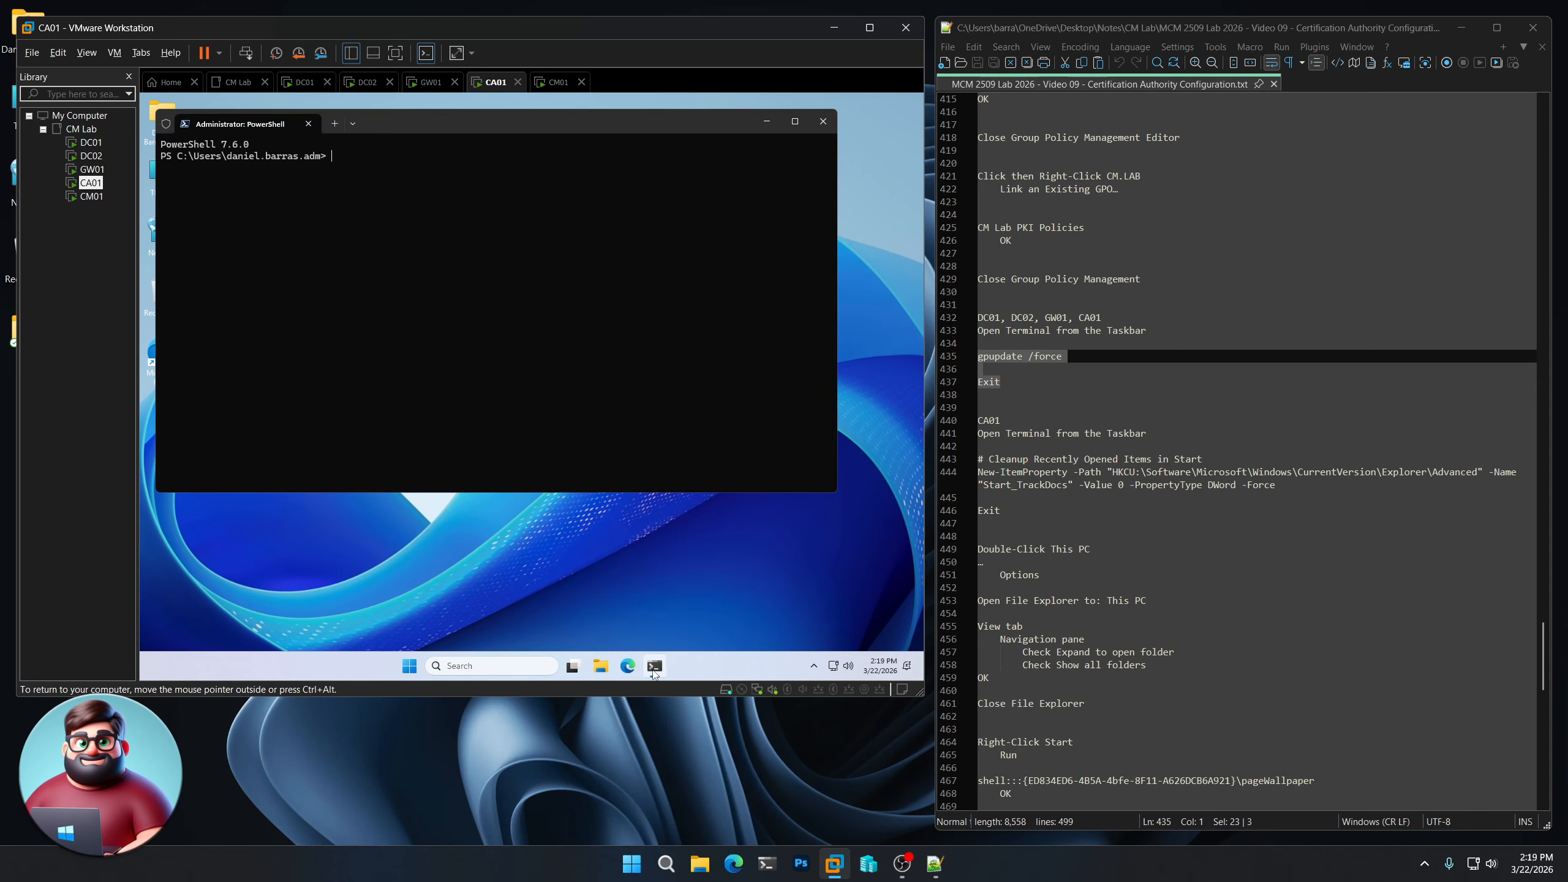
drag(1025, 510, 958, 458)
right_click(1028, 476)
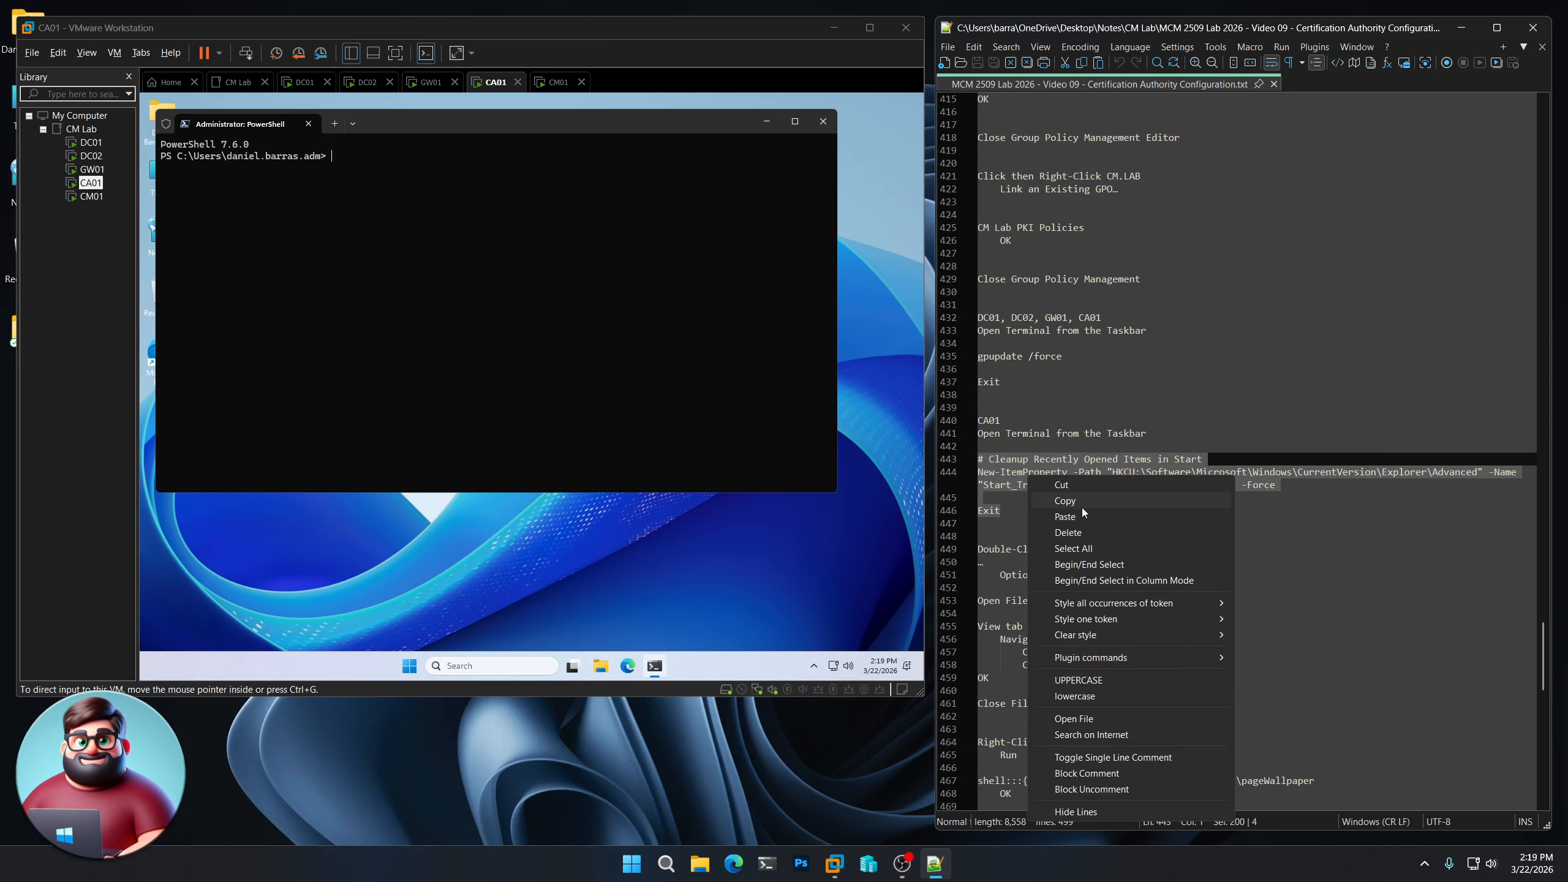
click(1083, 500)
right_click(461, 221)
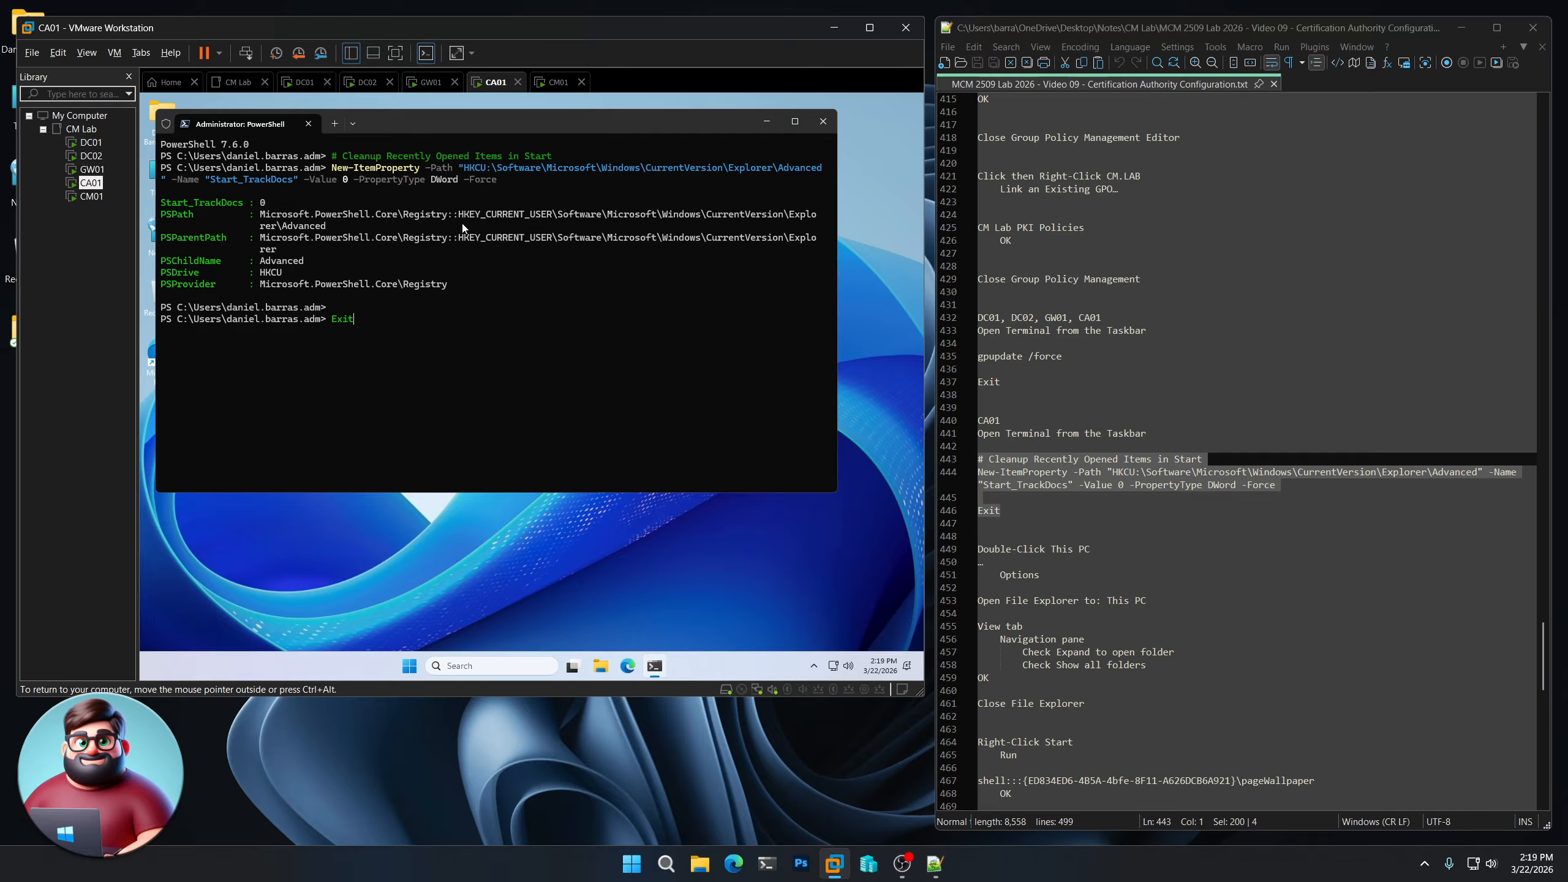
key(Return)
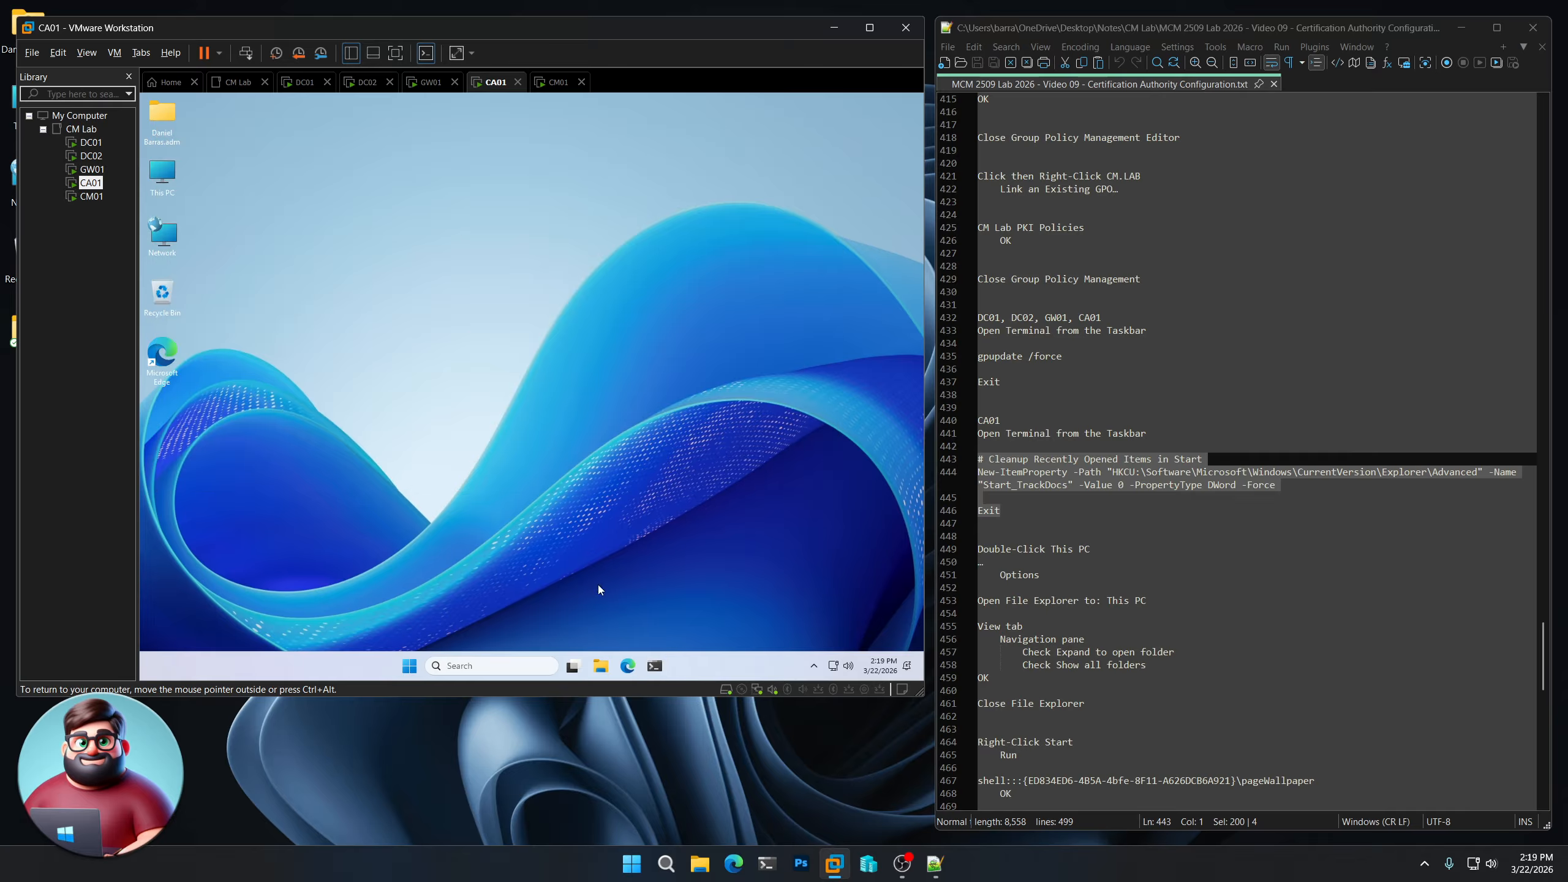
- Make CA01's File Explorer open to This PC in Folder Options
double_click(164, 176)
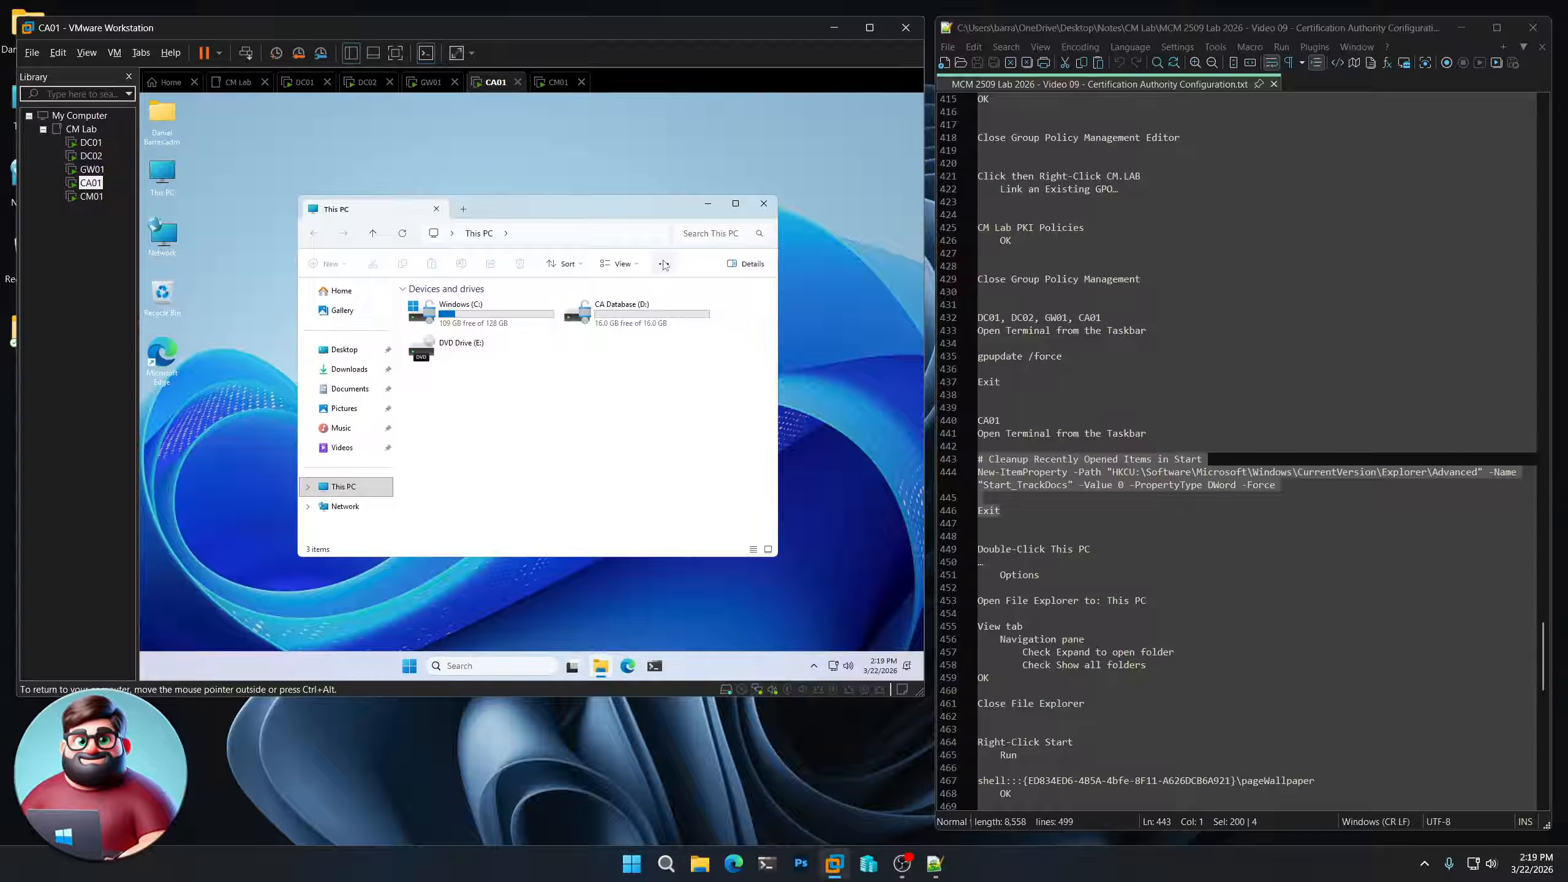
click(664, 264)
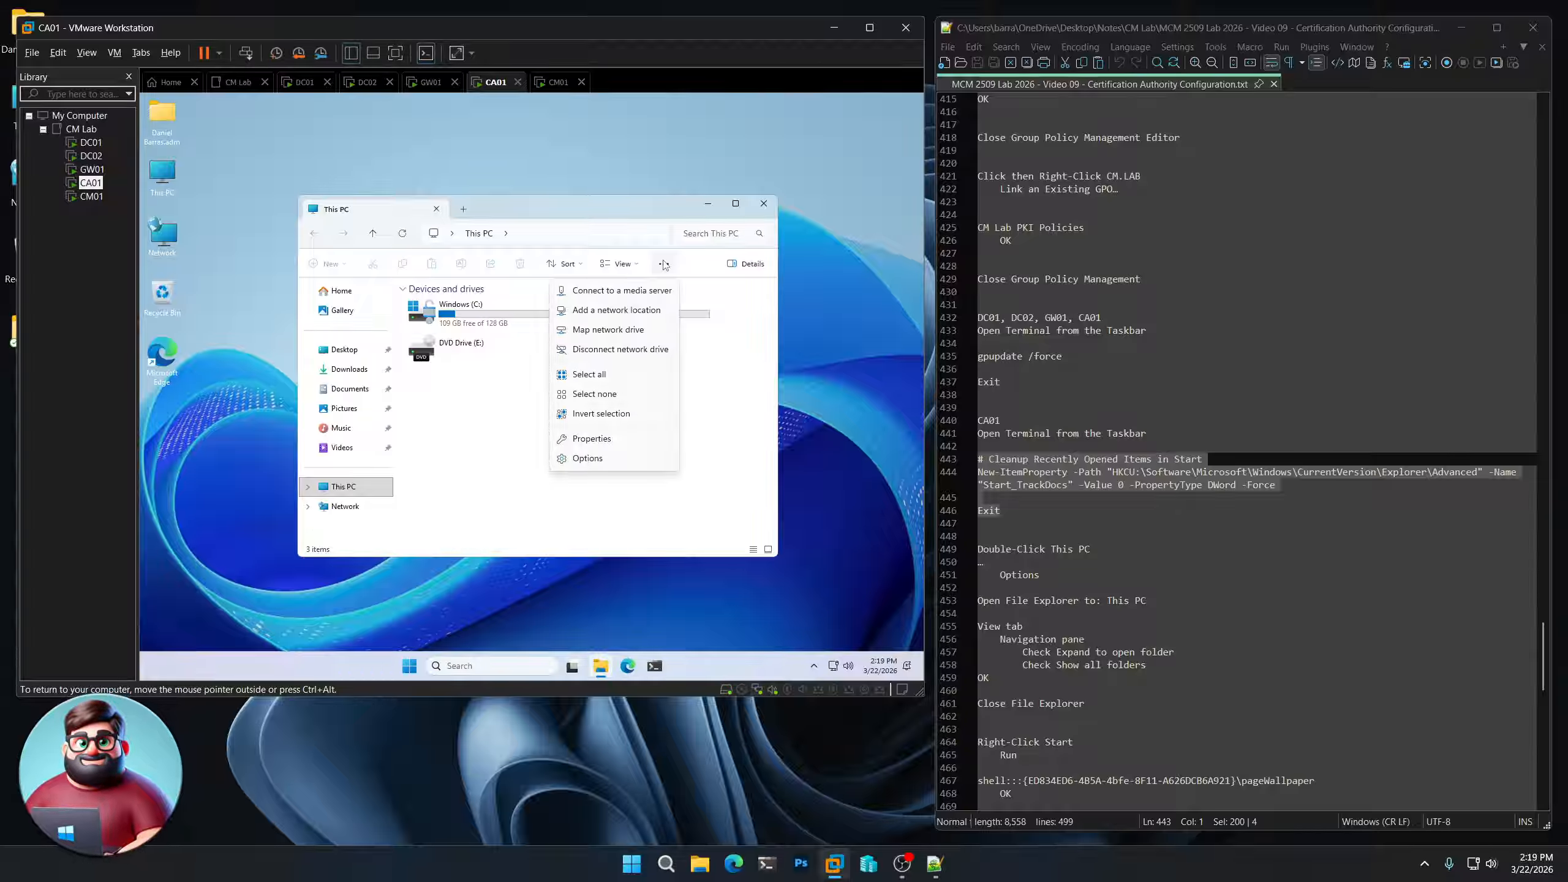
click(629, 459)
click(472, 338)
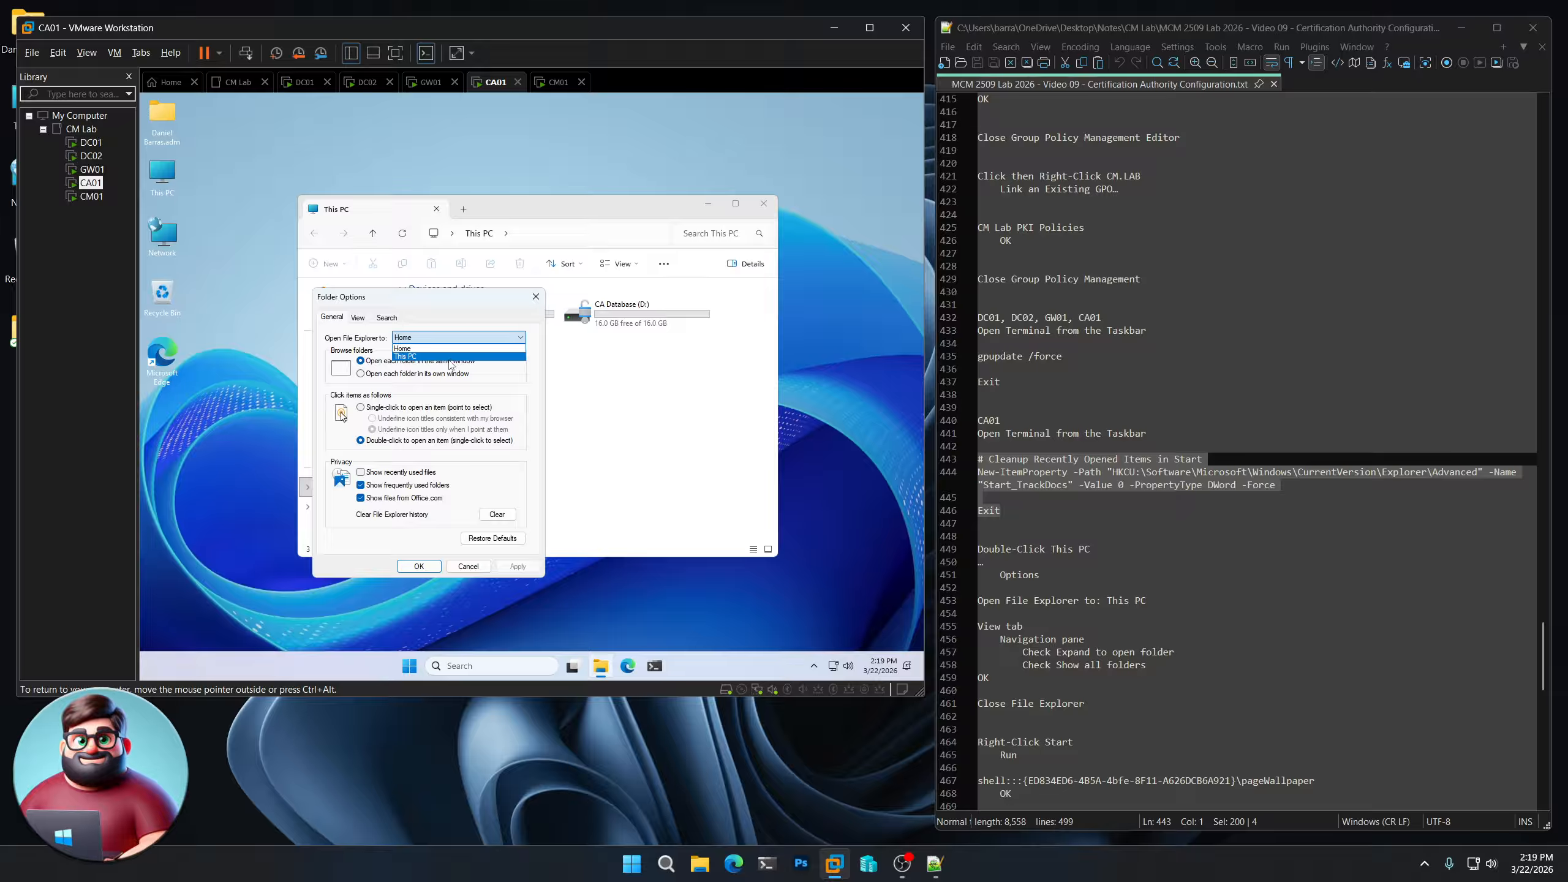
click(450, 357)
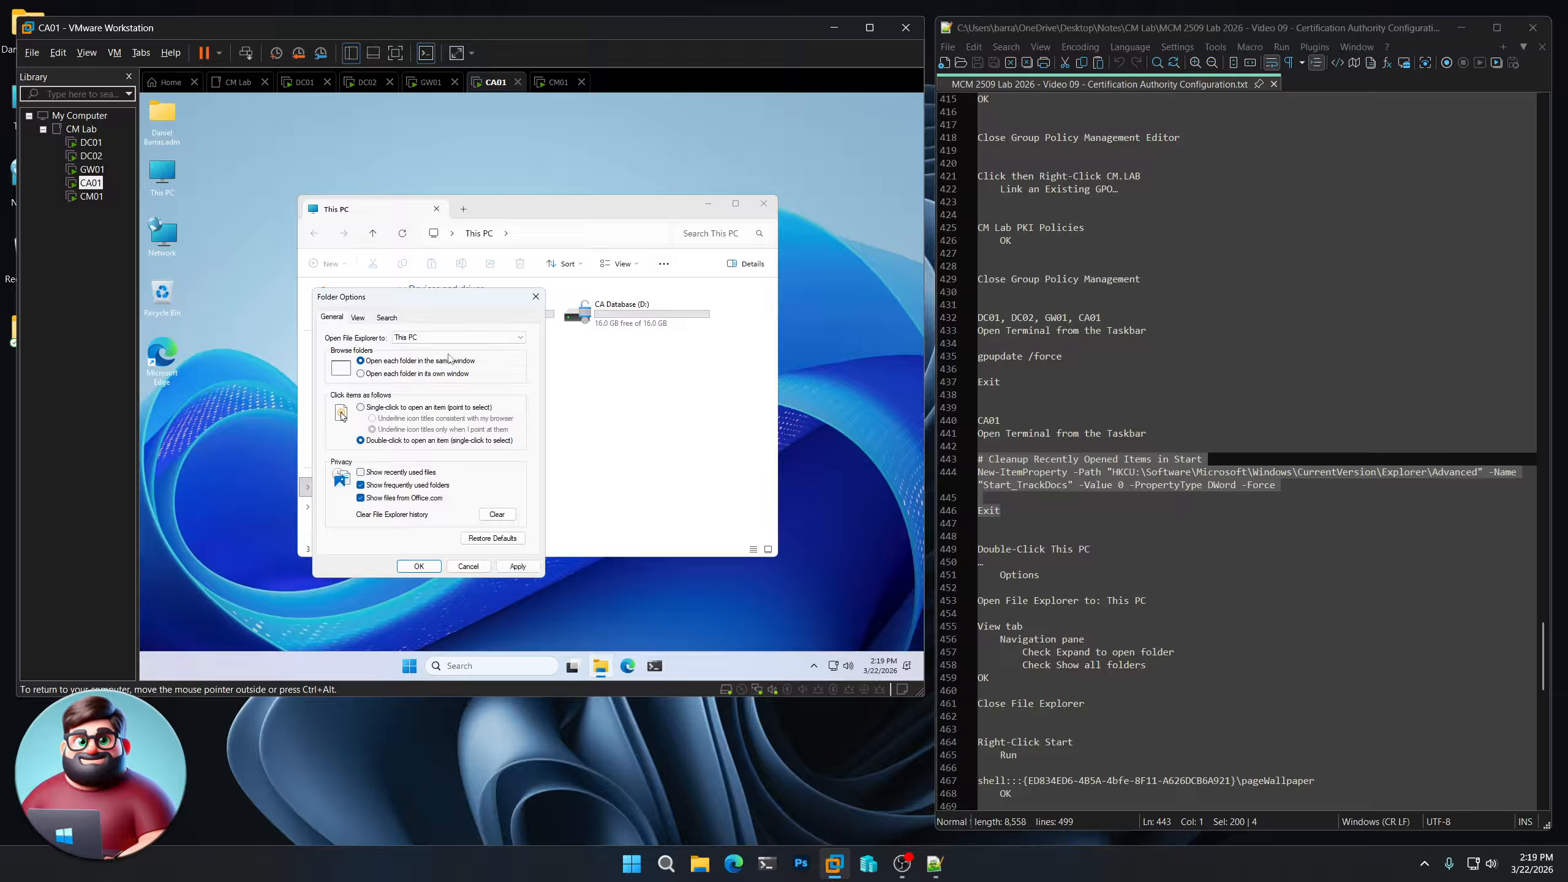
- Turn on Expand to open folder and Show all folders, then close the This PC window
click(358, 317)
drag(525, 429, 534, 519)
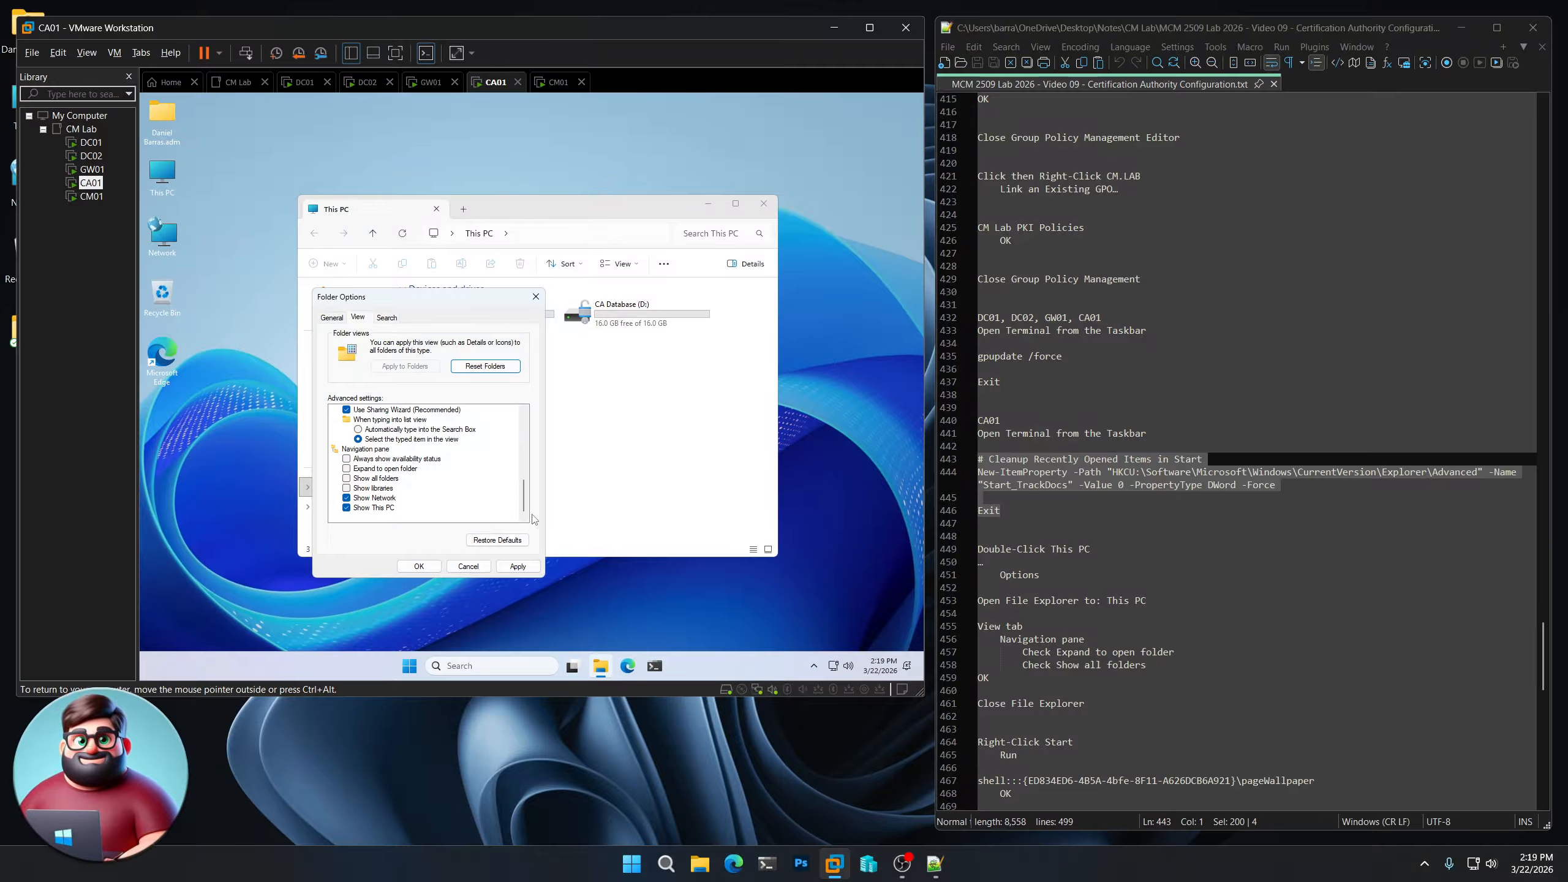
click(346, 468)
click(347, 478)
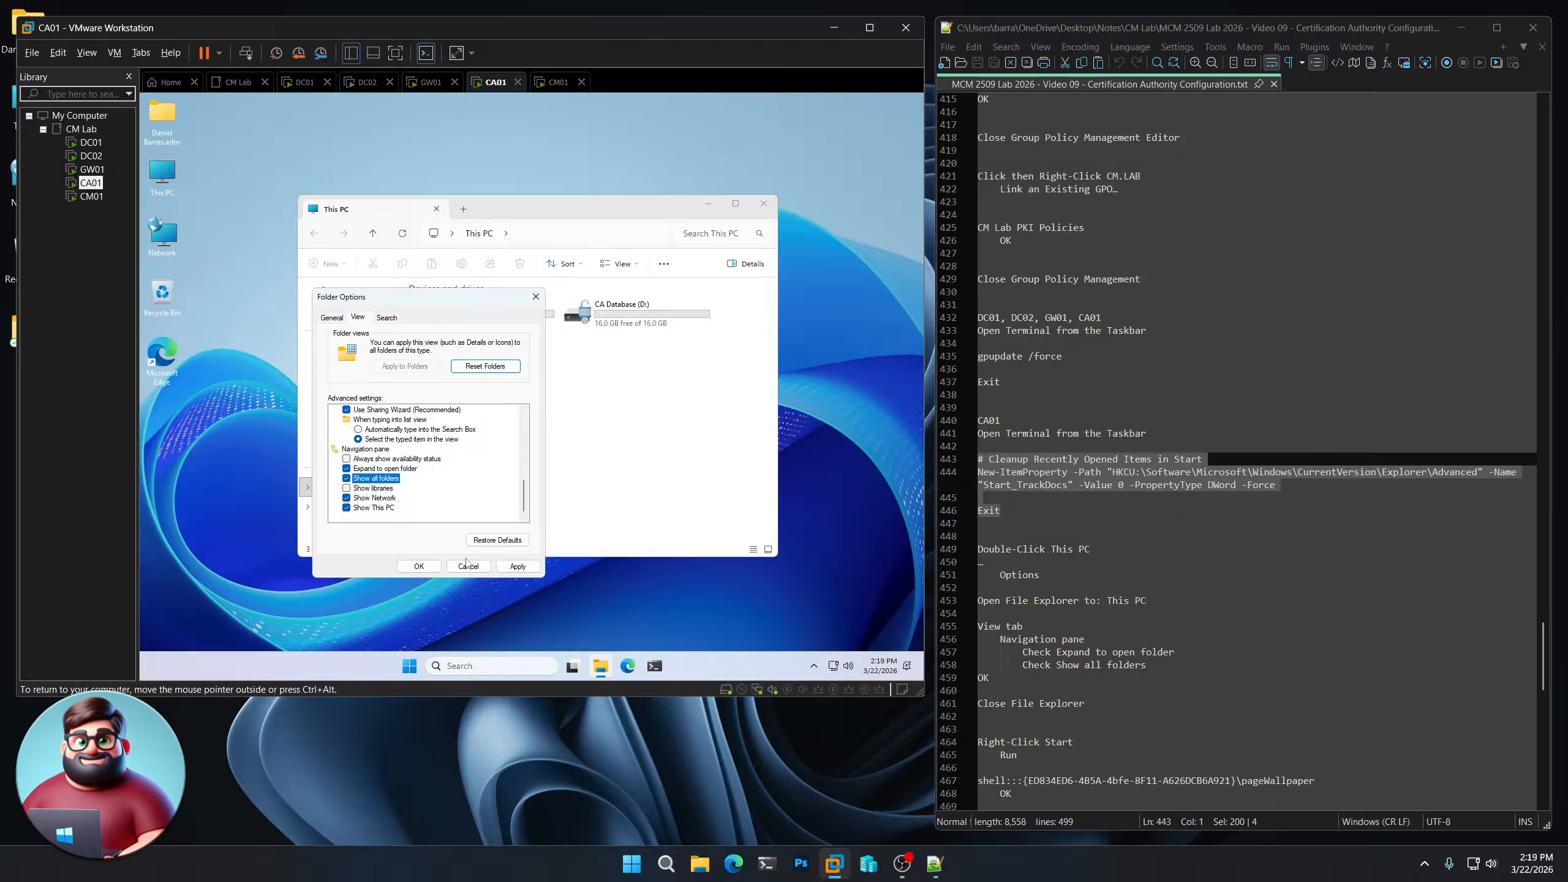
click(418, 567)
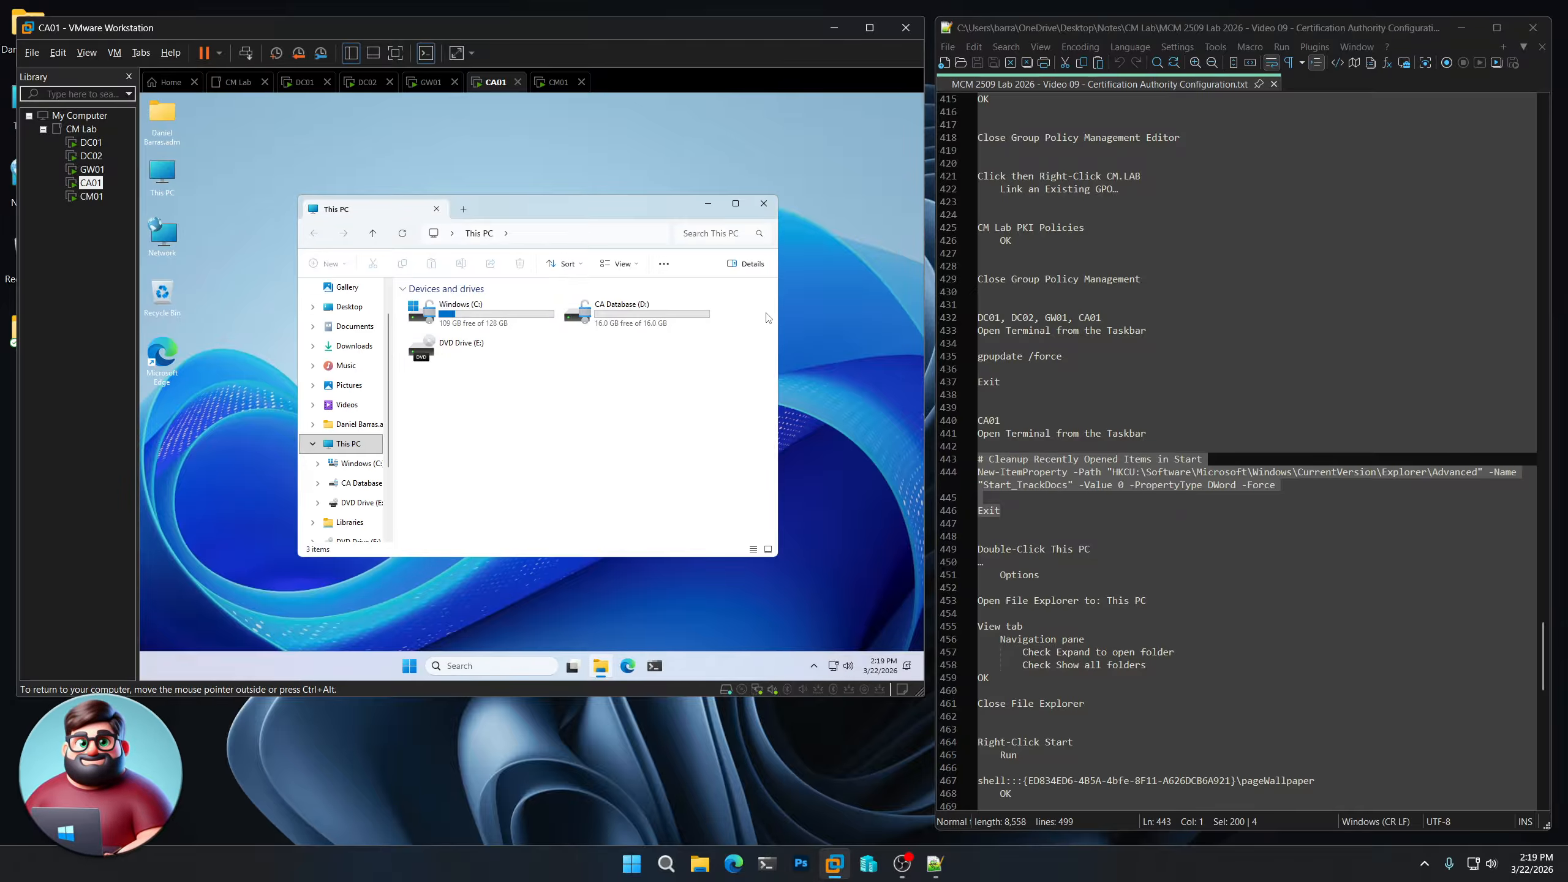
scroll(1078, 460, down, 4)
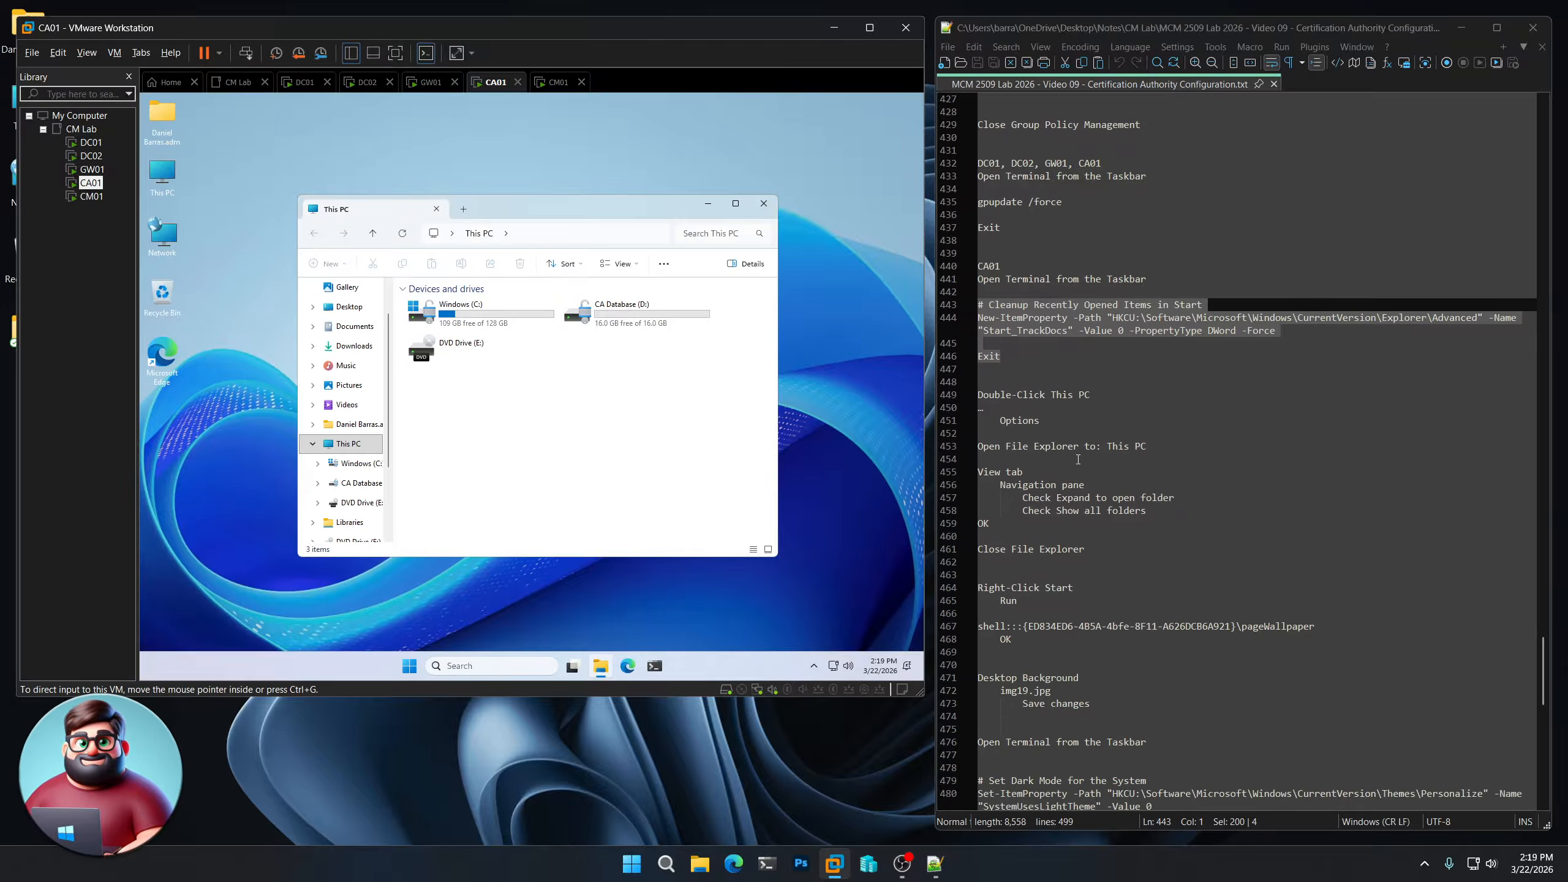
click(763, 204)
- Set CA01's wallpaper to img19.jpg via the pageWallpaper shell path, then open an admin PowerShell
right_click(408, 665)
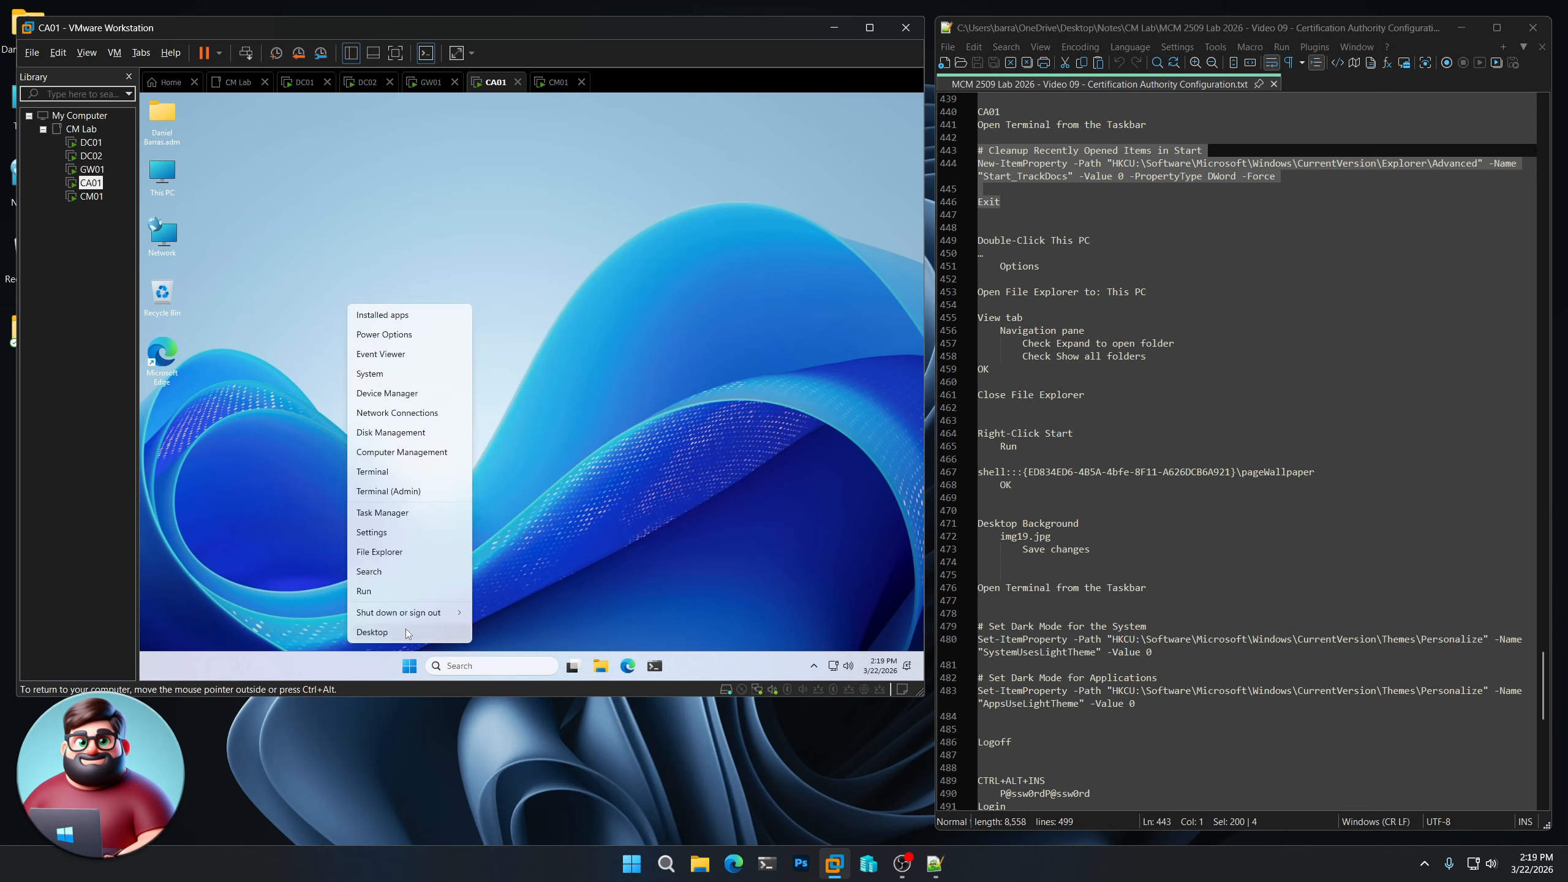
click(365, 591)
drag(1316, 472, 998, 472)
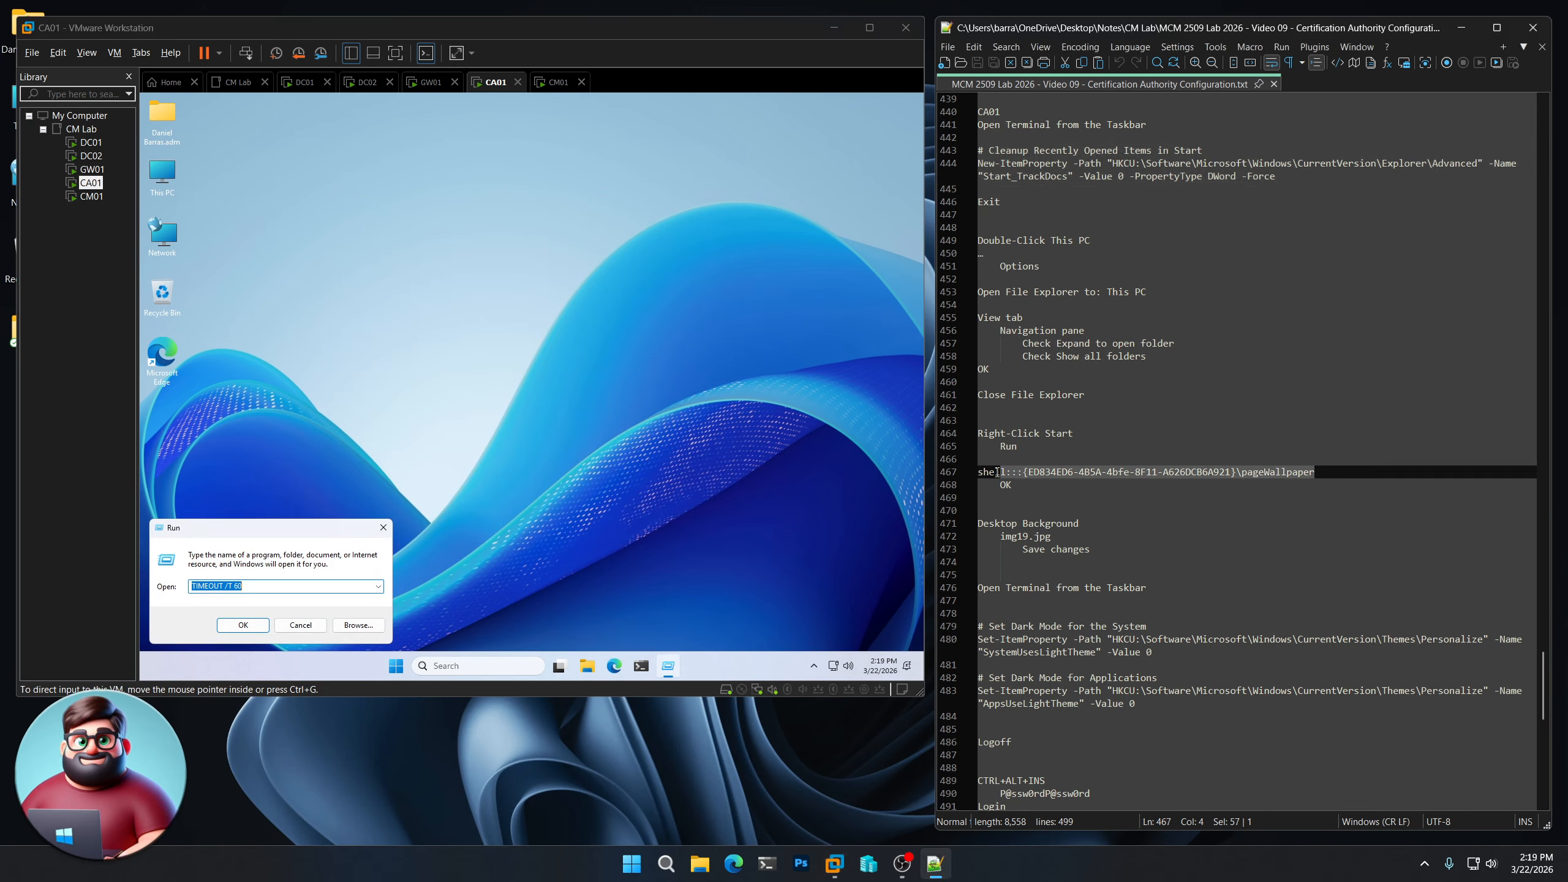
right_click(1001, 476)
click(1037, 496)
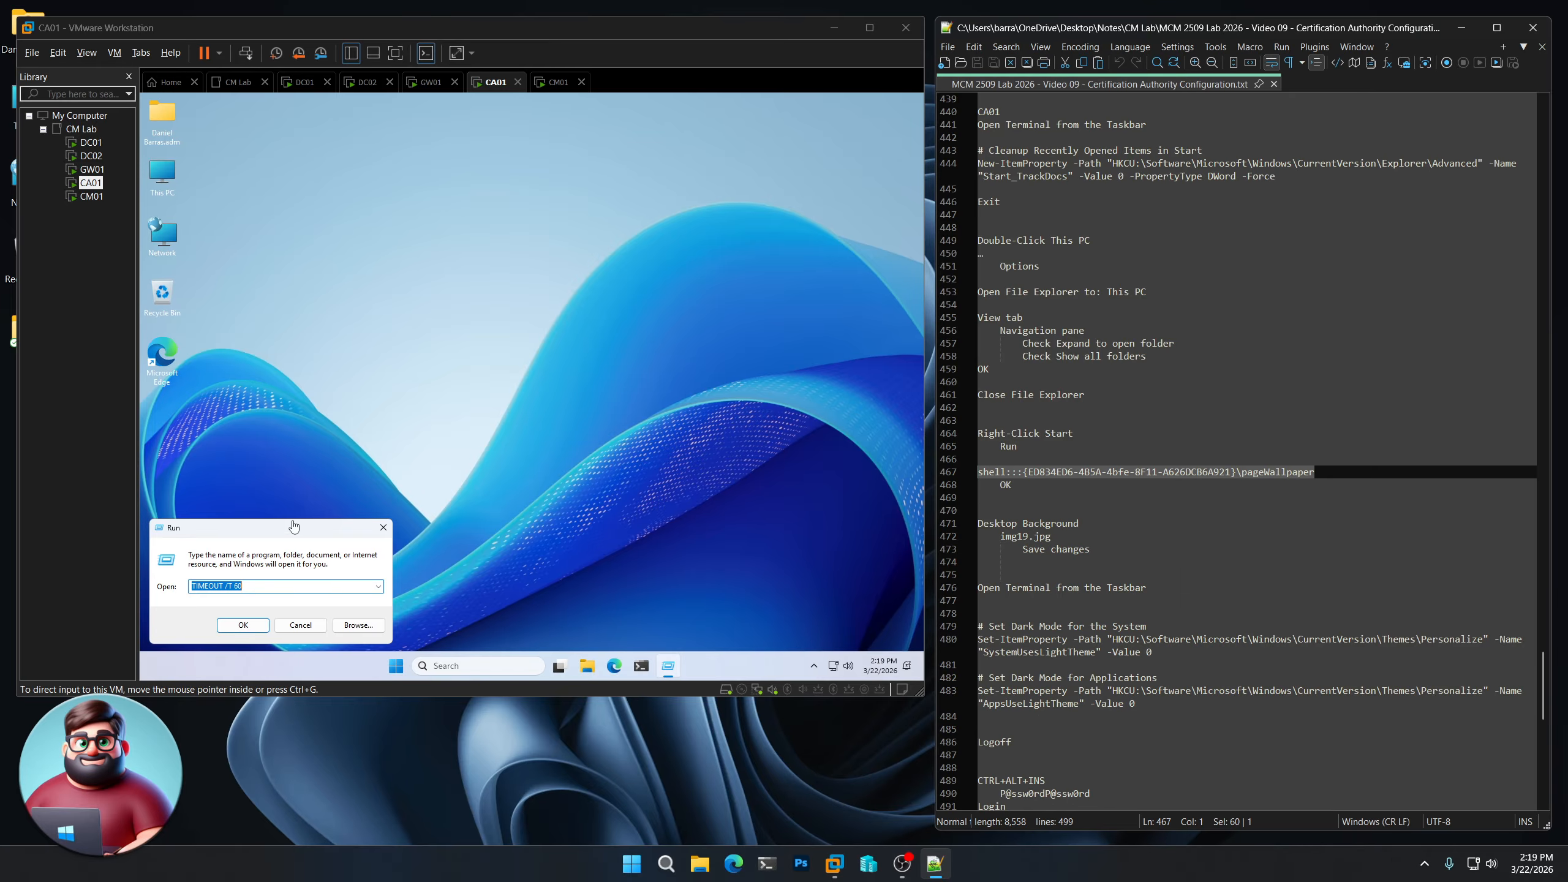
click(292, 526)
key(ctrl+v)
click(243, 625)
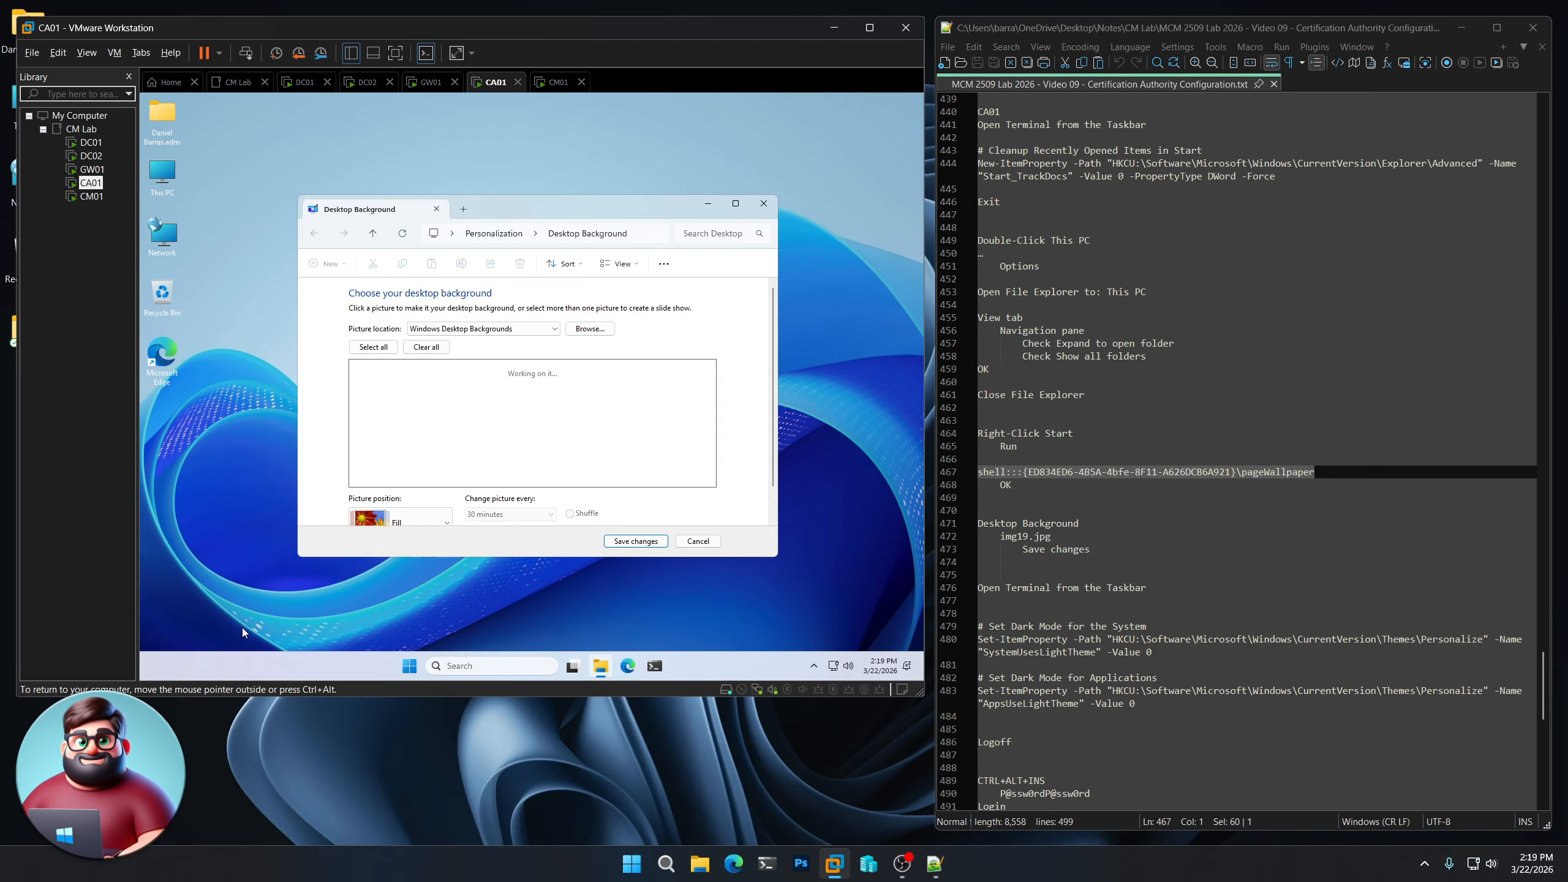
click(477, 460)
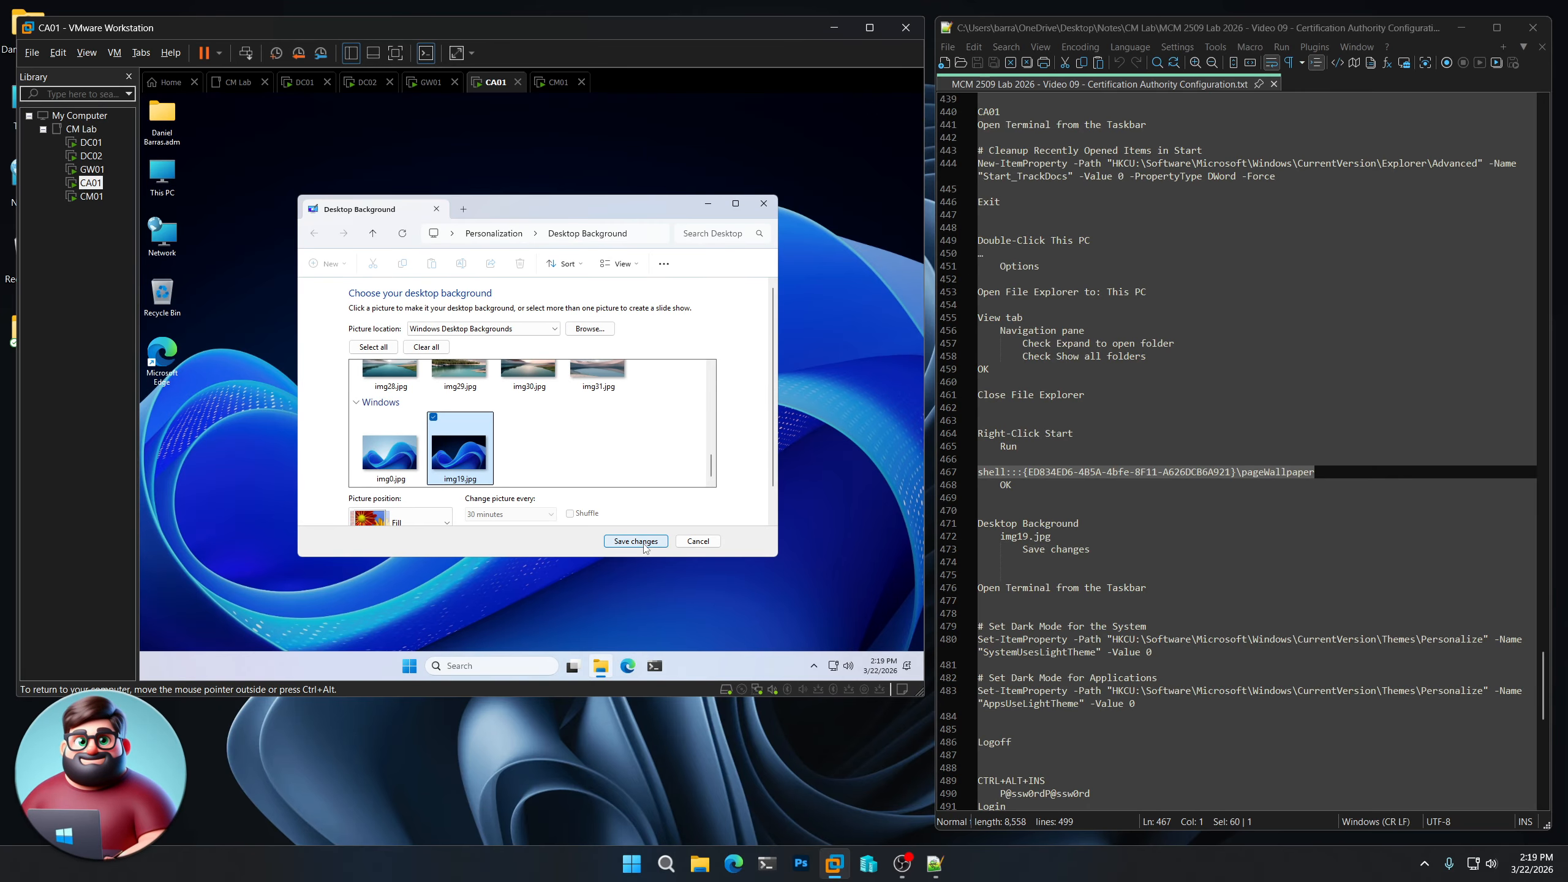
click(636, 541)
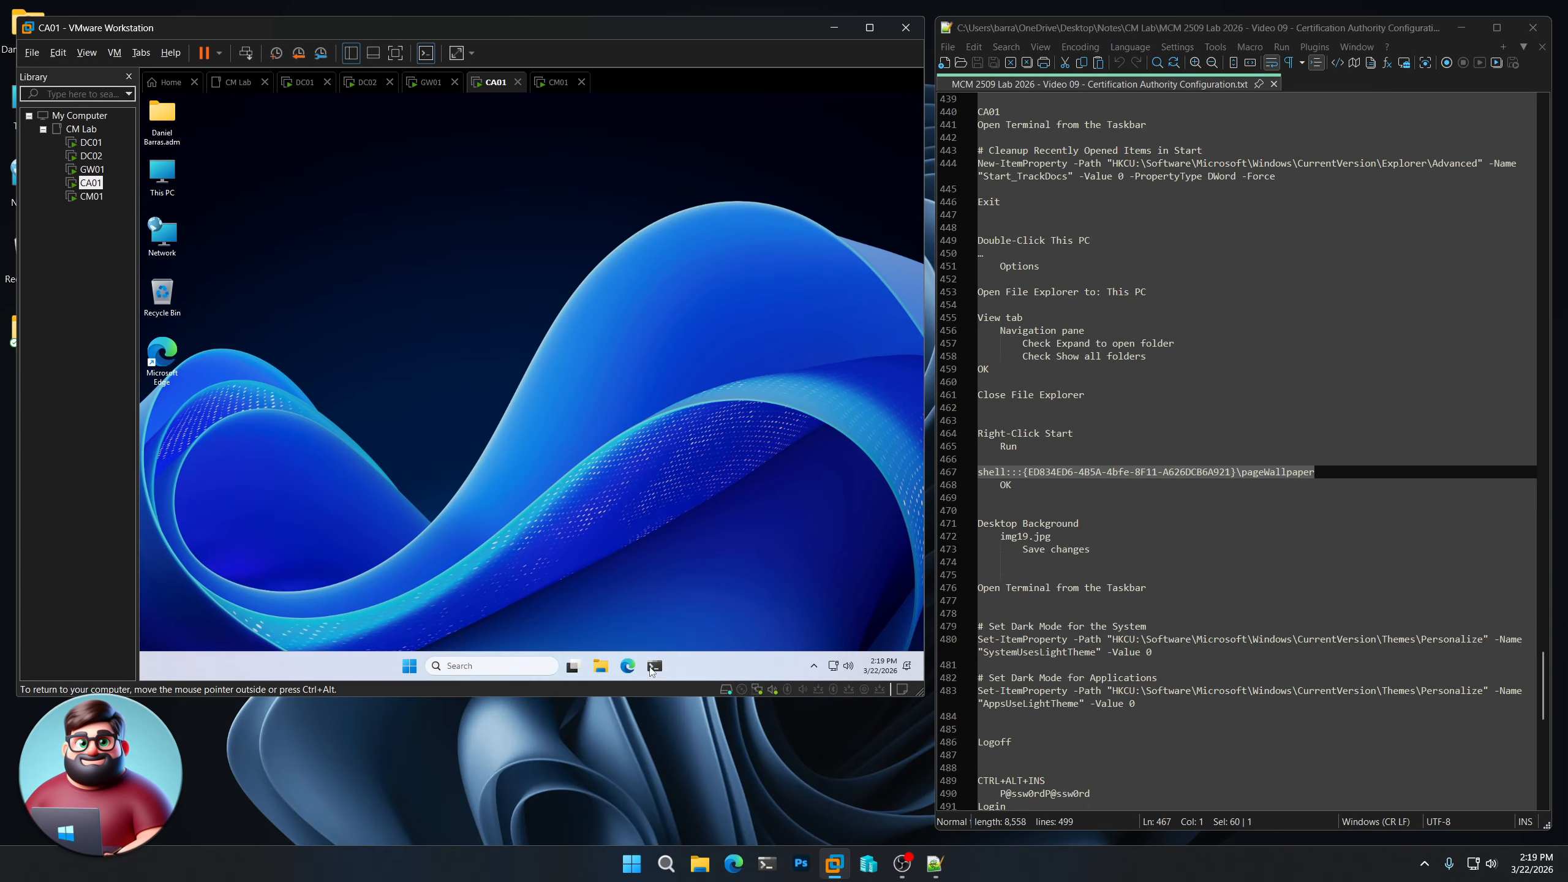
click(654, 666)
scroll(1162, 546, down, 5)
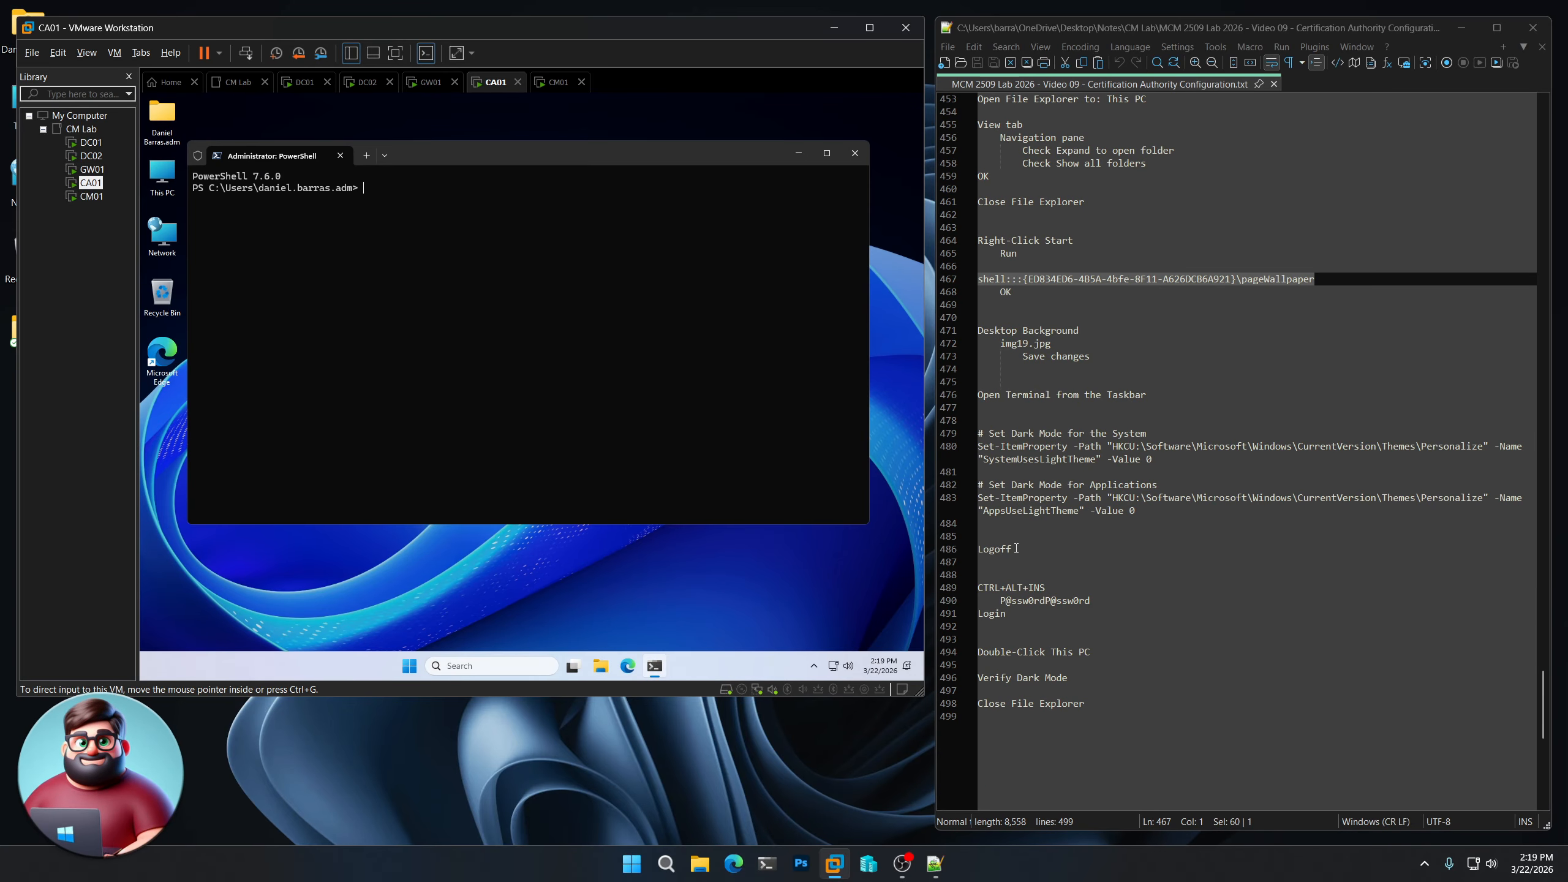
- Run the two Set-ItemProperty dark-mode commands plus Logoff in CA01's PowerShell
drag(1016, 548, 966, 445)
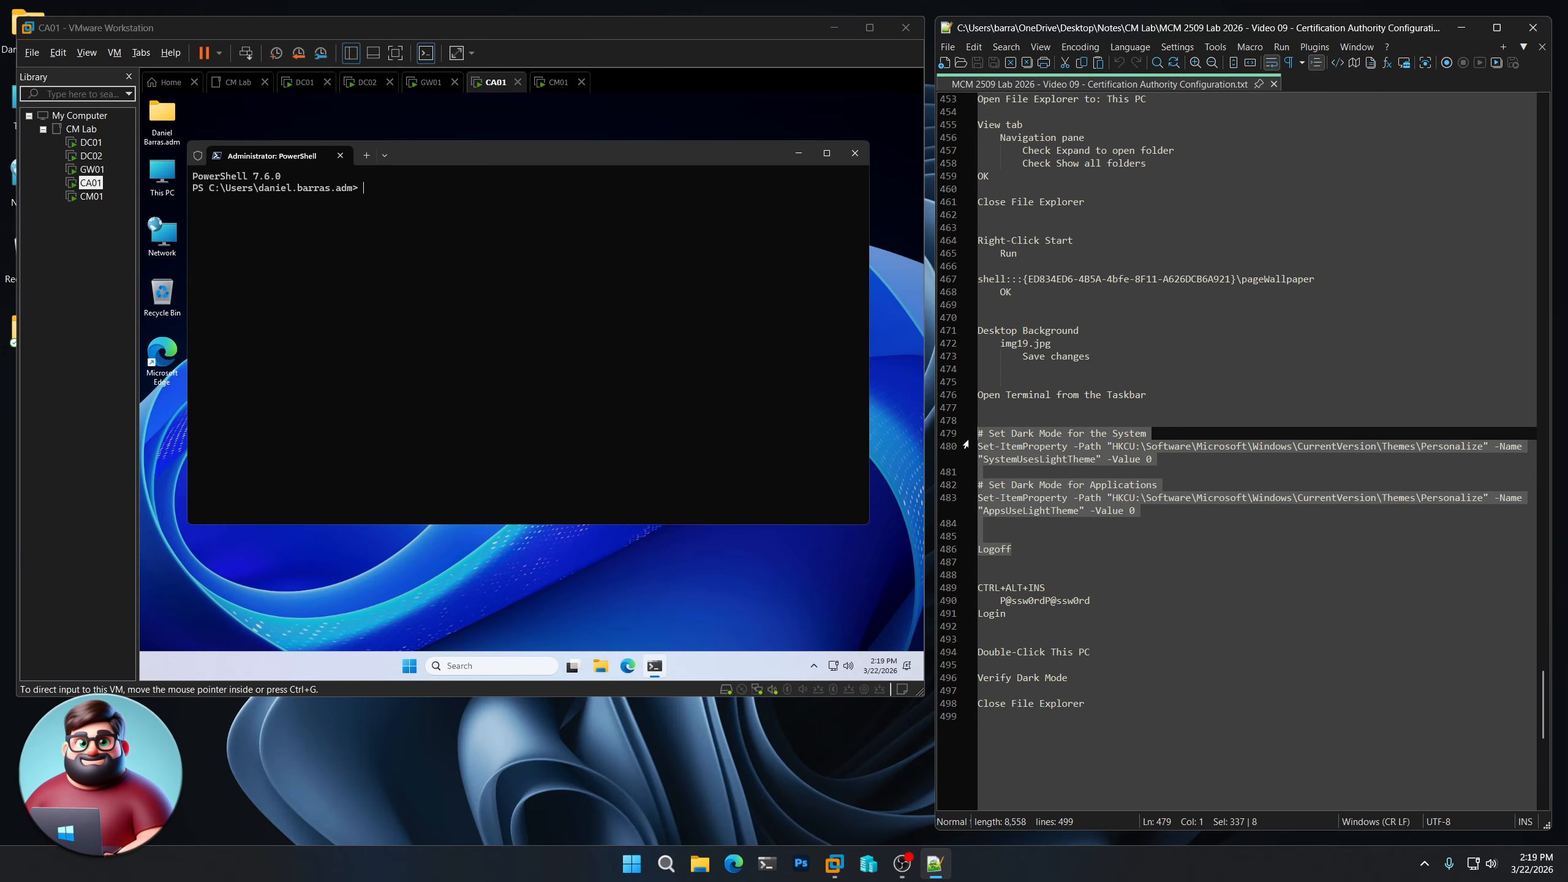
right_click(1017, 442)
click(1062, 468)
click(588, 153)
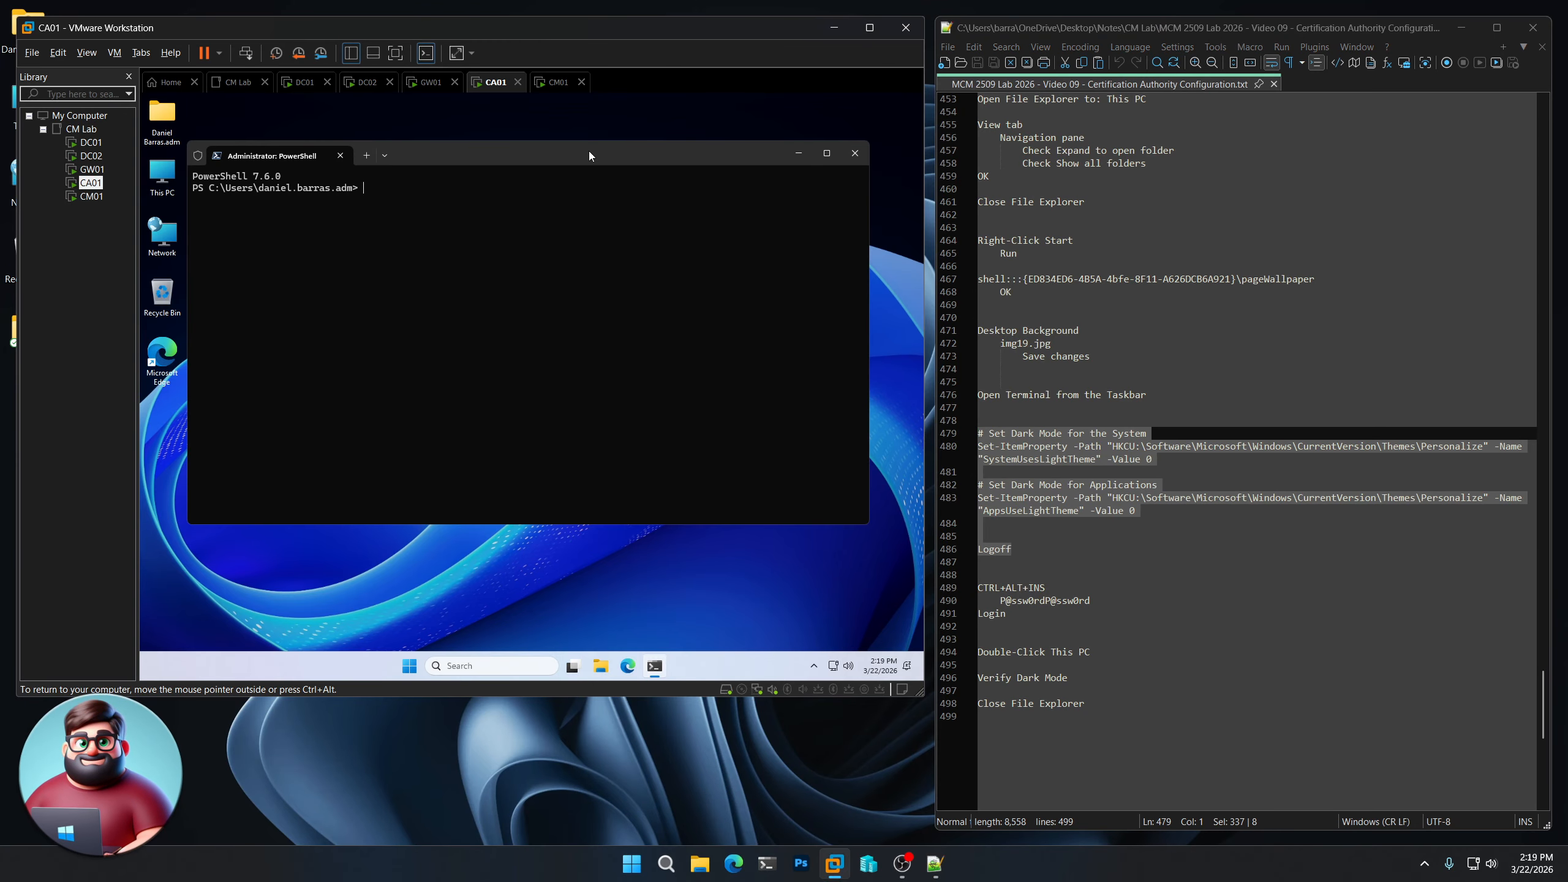
key(ctrl+v)
key(Return)
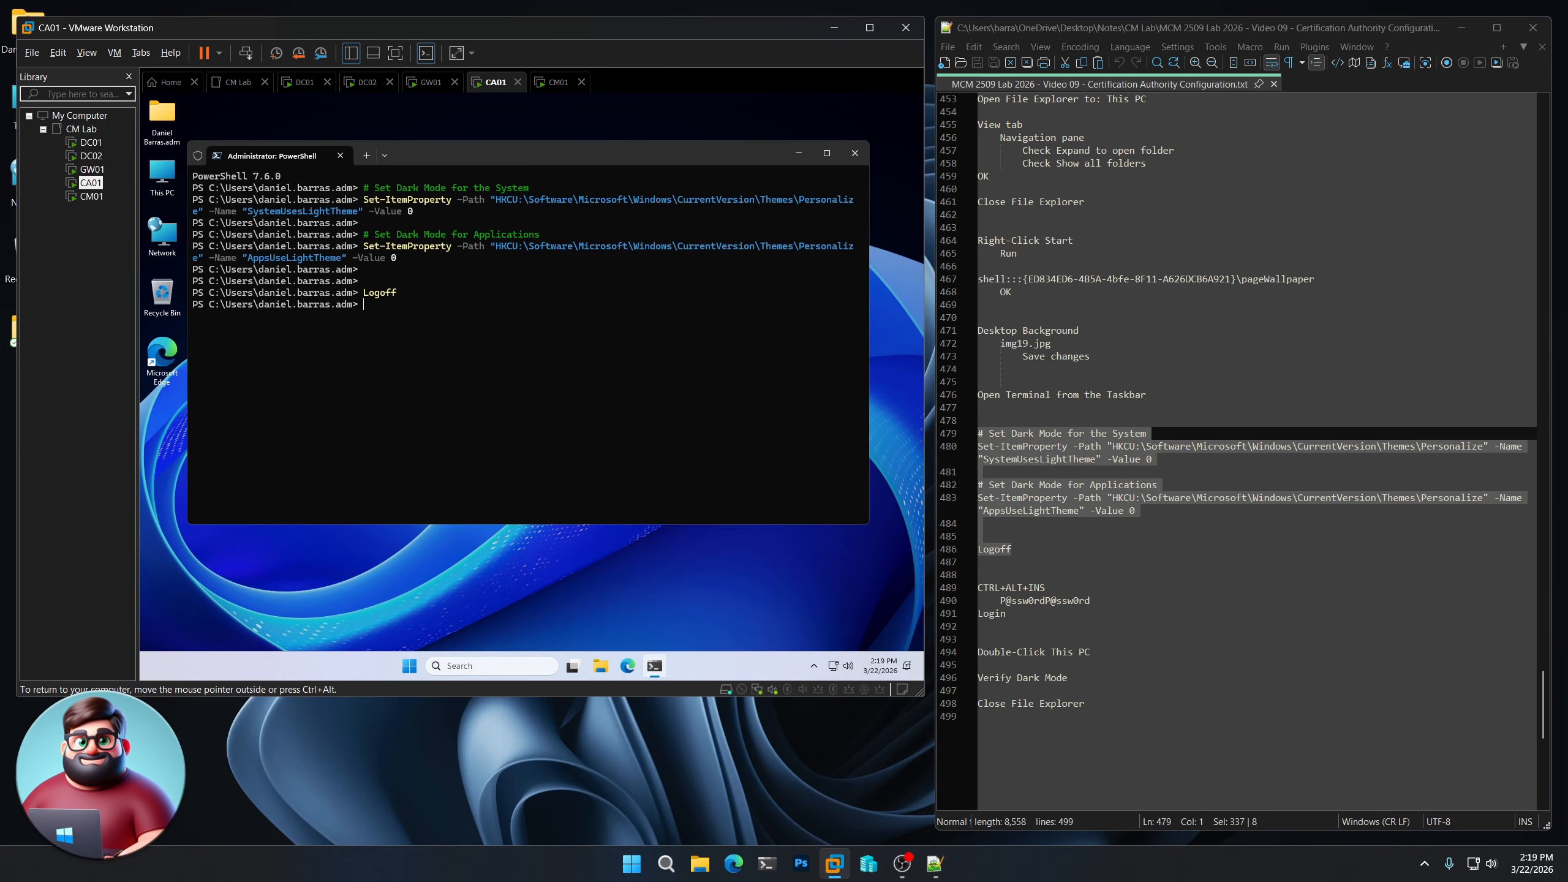
drag(1090, 600, 1006, 601)
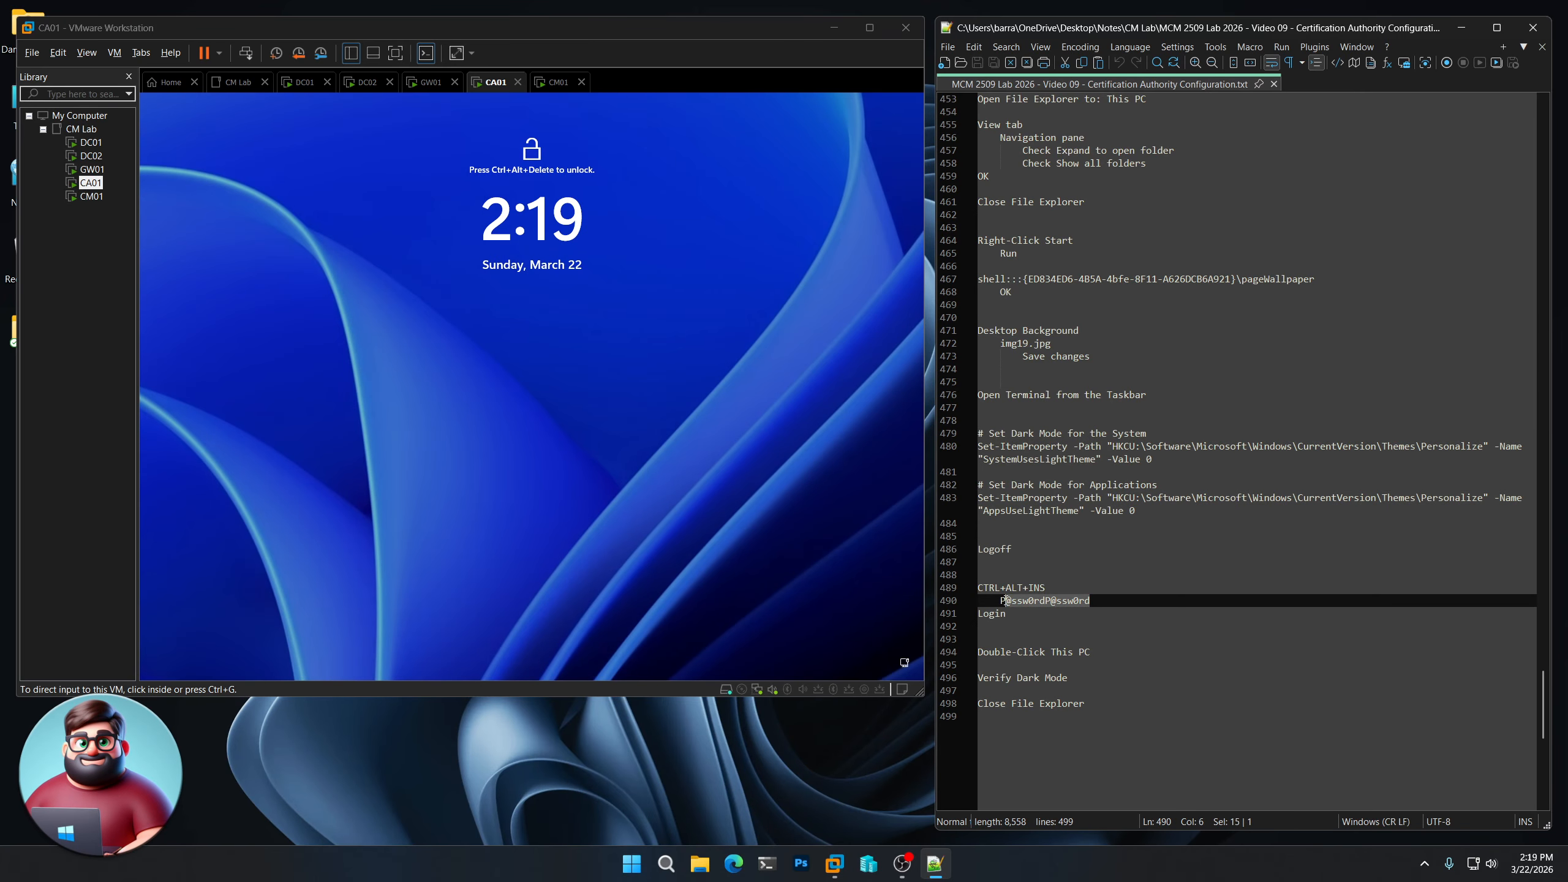
- Sign back in to CA01 by pasting the account password from the notes
right_click(1036, 603)
click(1062, 281)
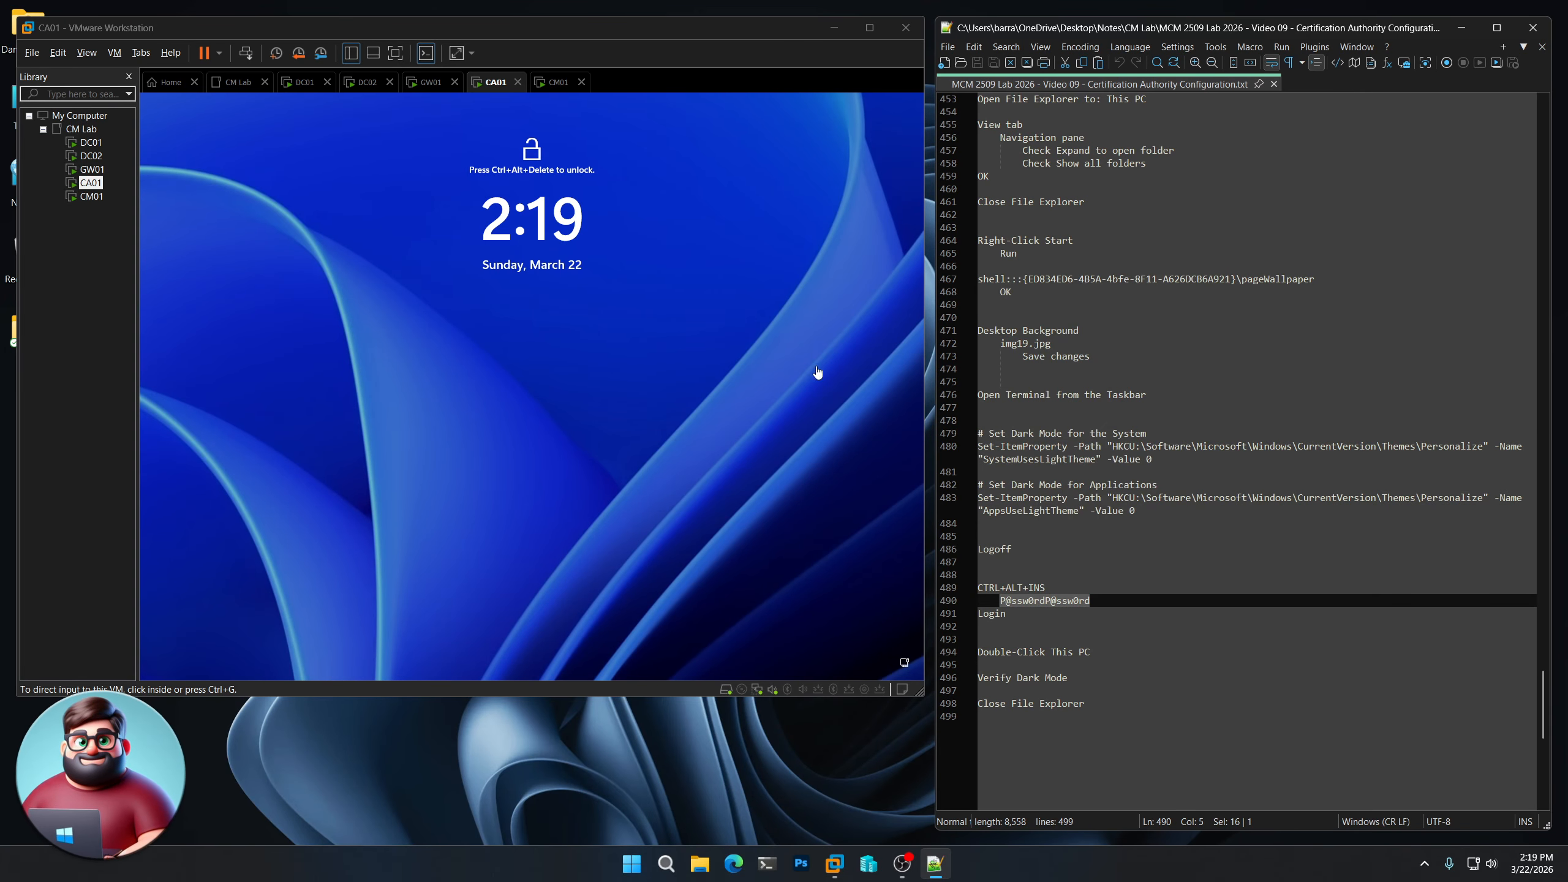
click(534, 391)
key(ctrl+alt+Insert)
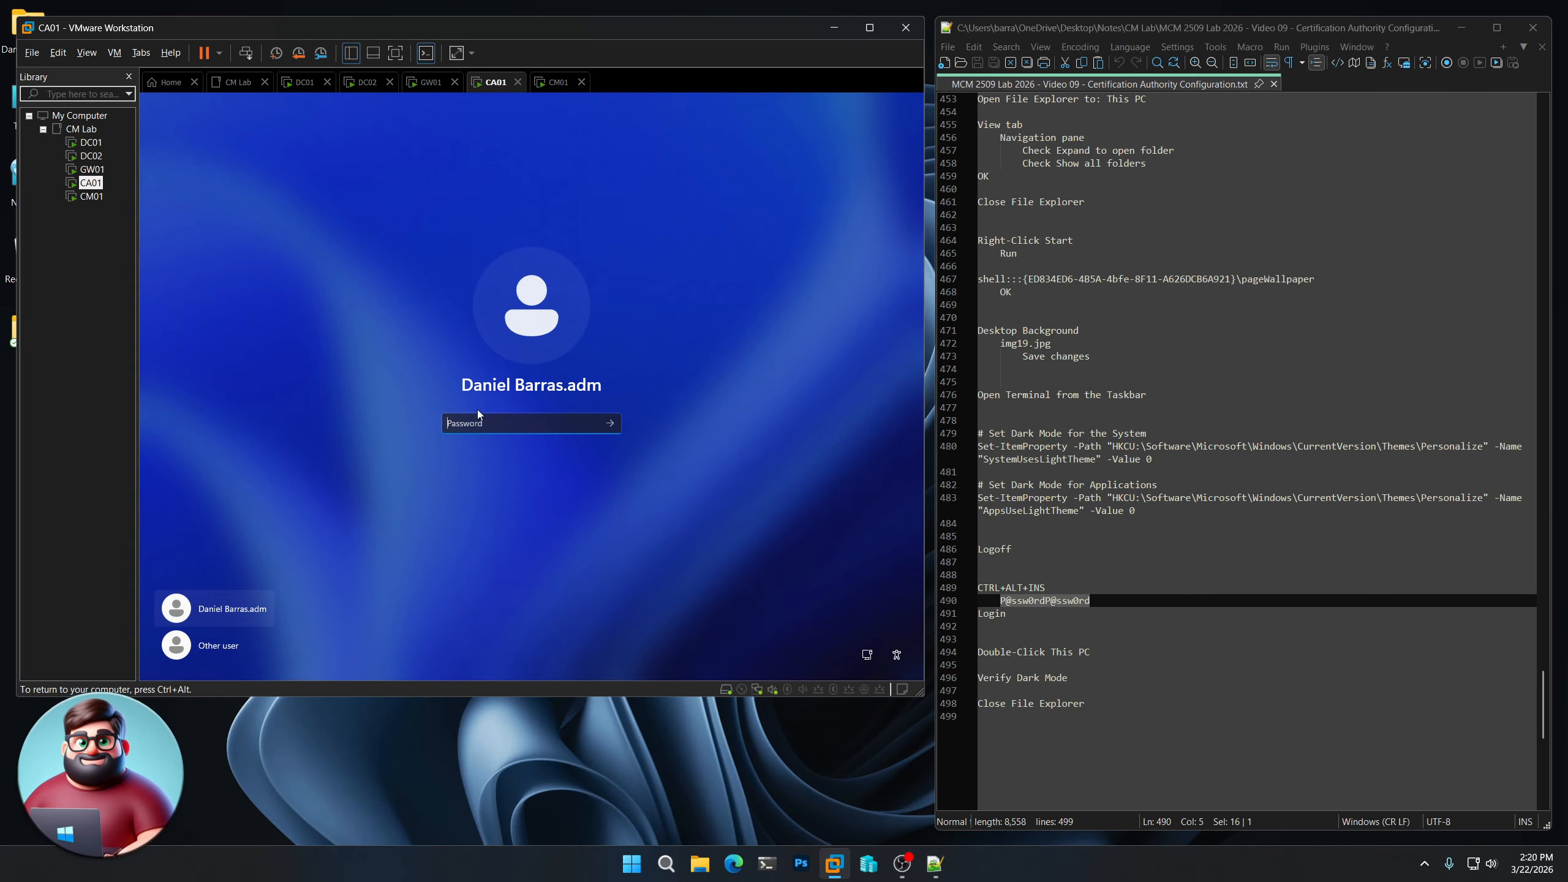
key(ctrl+v)
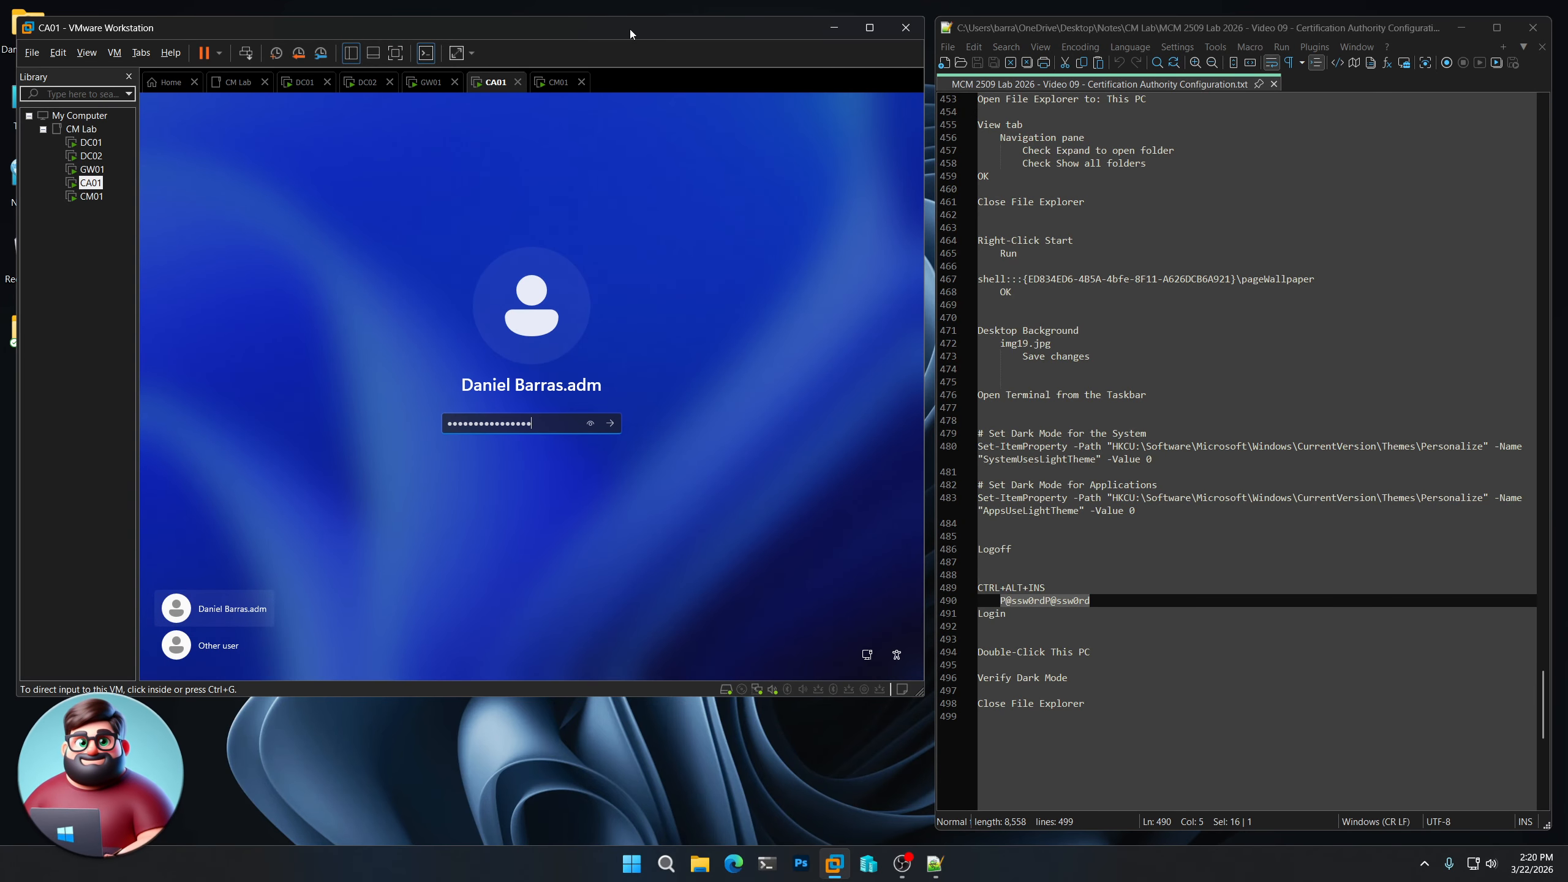
click(614, 424)
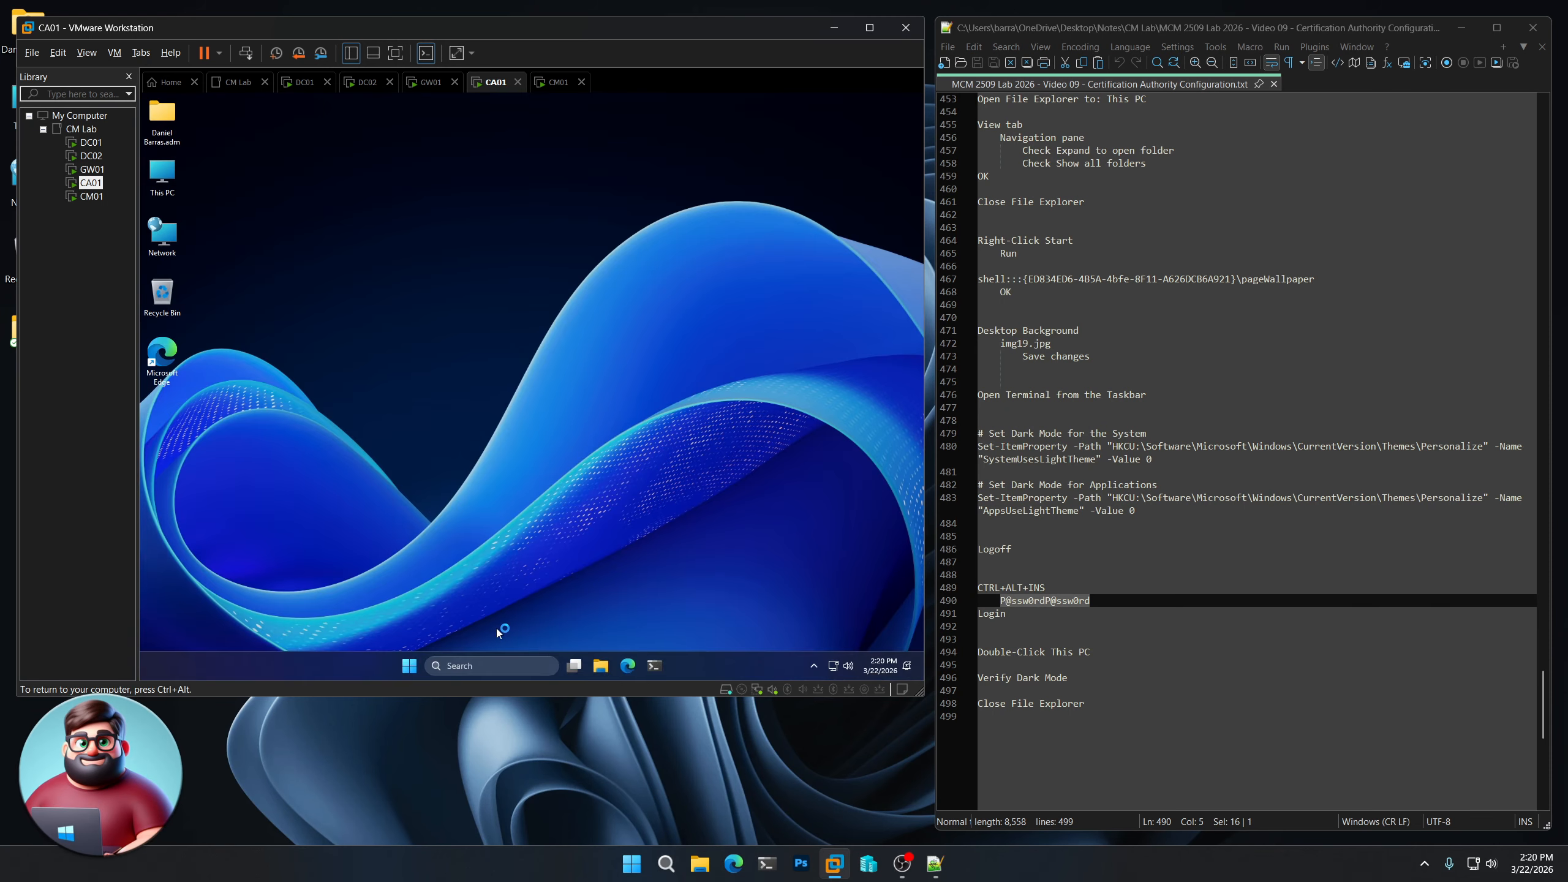
- Open This PC to verify File Explorer's dark theme, then close it
mouse_move(162, 176)
mouse_down()
mouse_move(619, 411)
mouse_move(162, 175)
mouse_up()
double_click(162, 175)
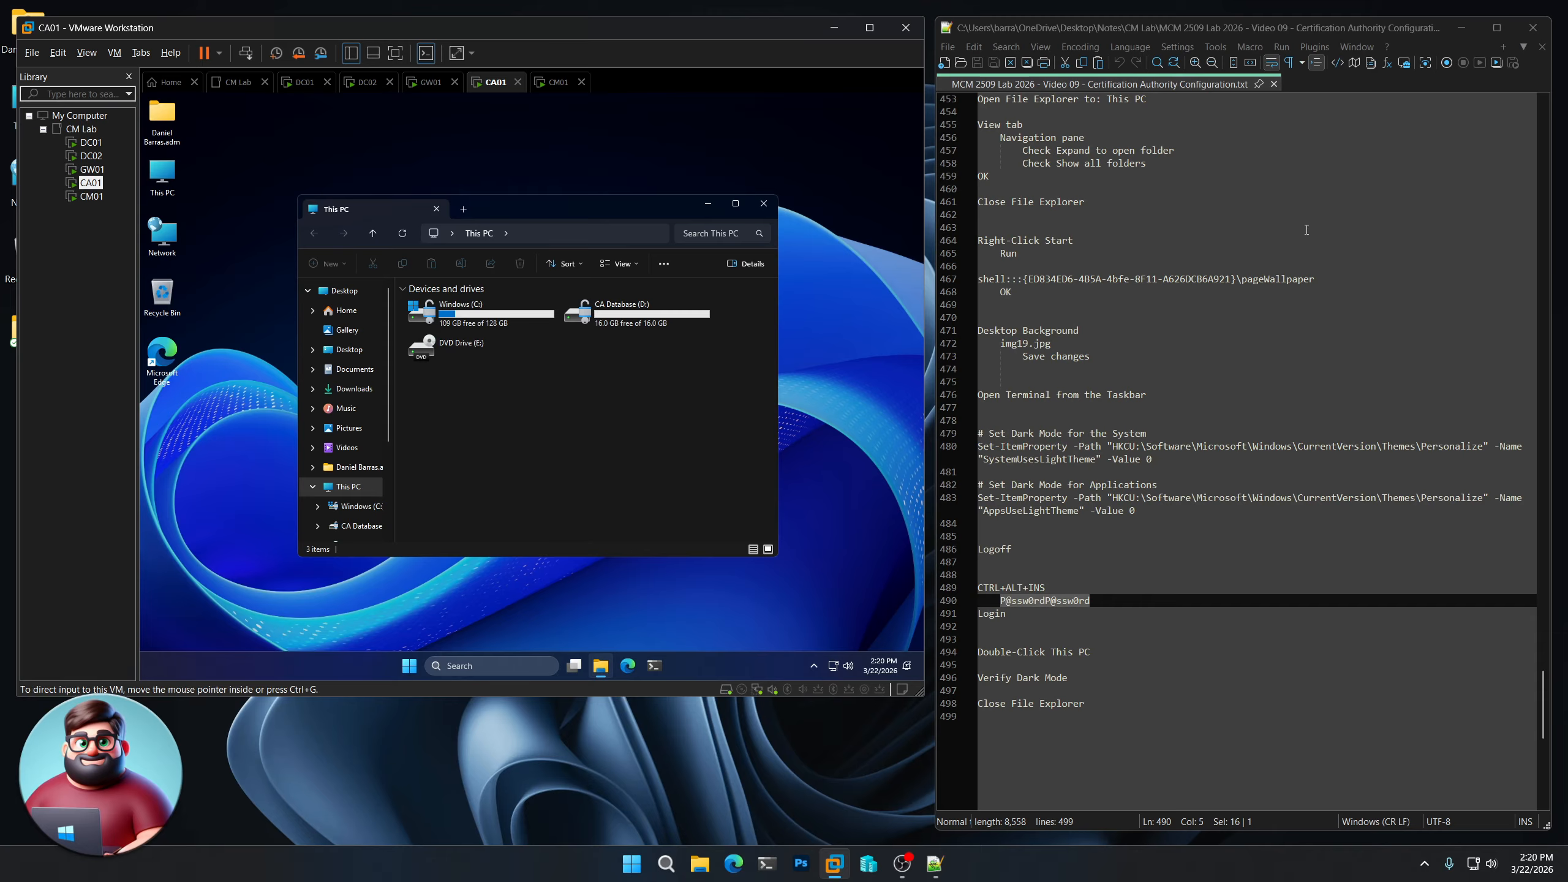
click(766, 206)
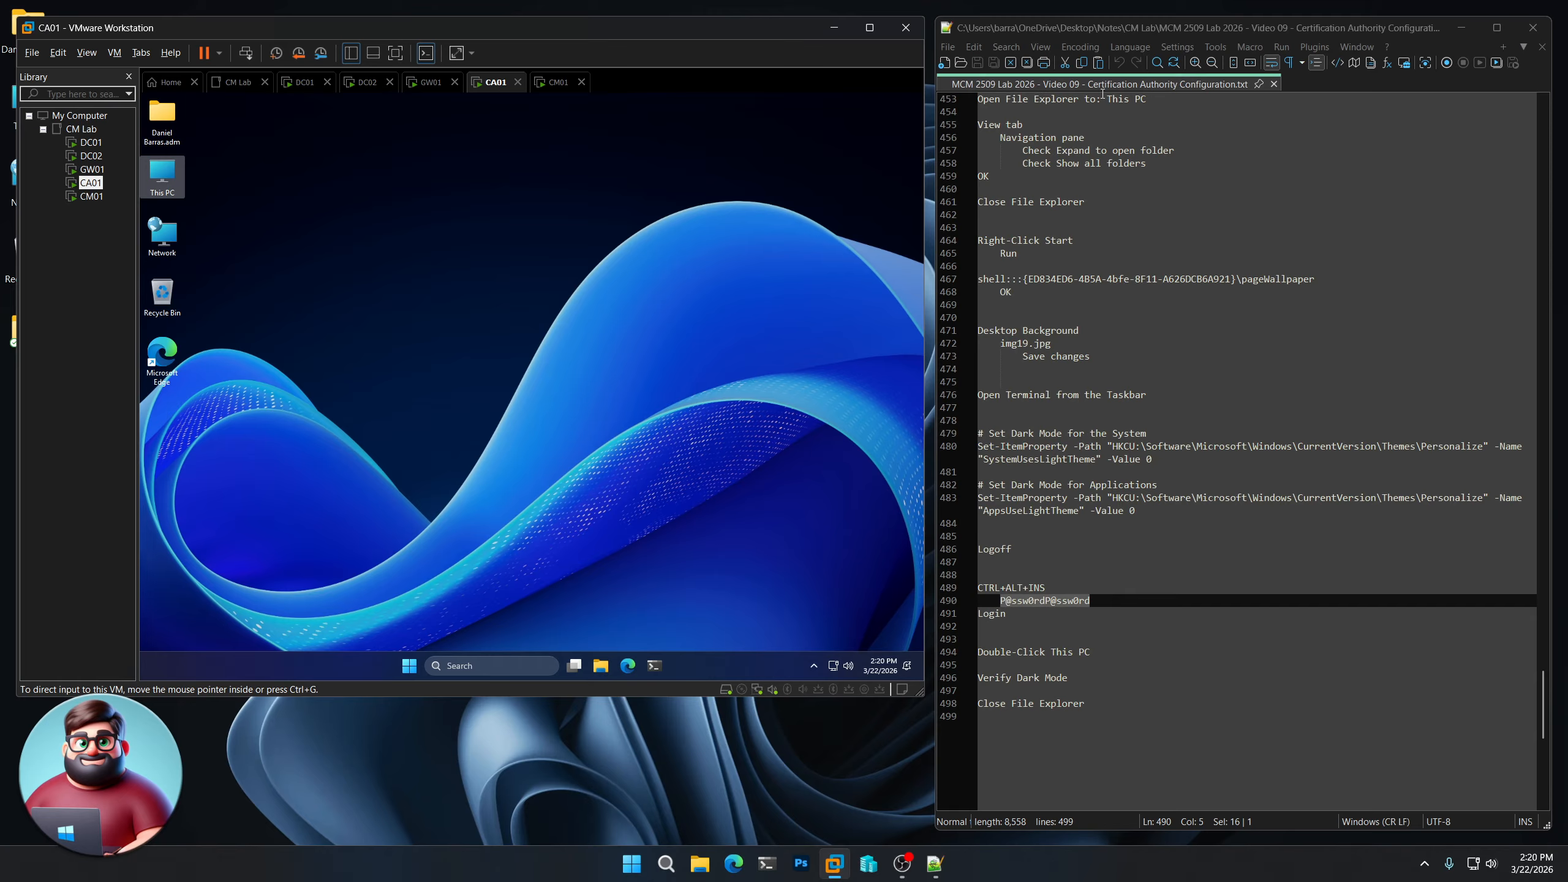
click(836, 765)
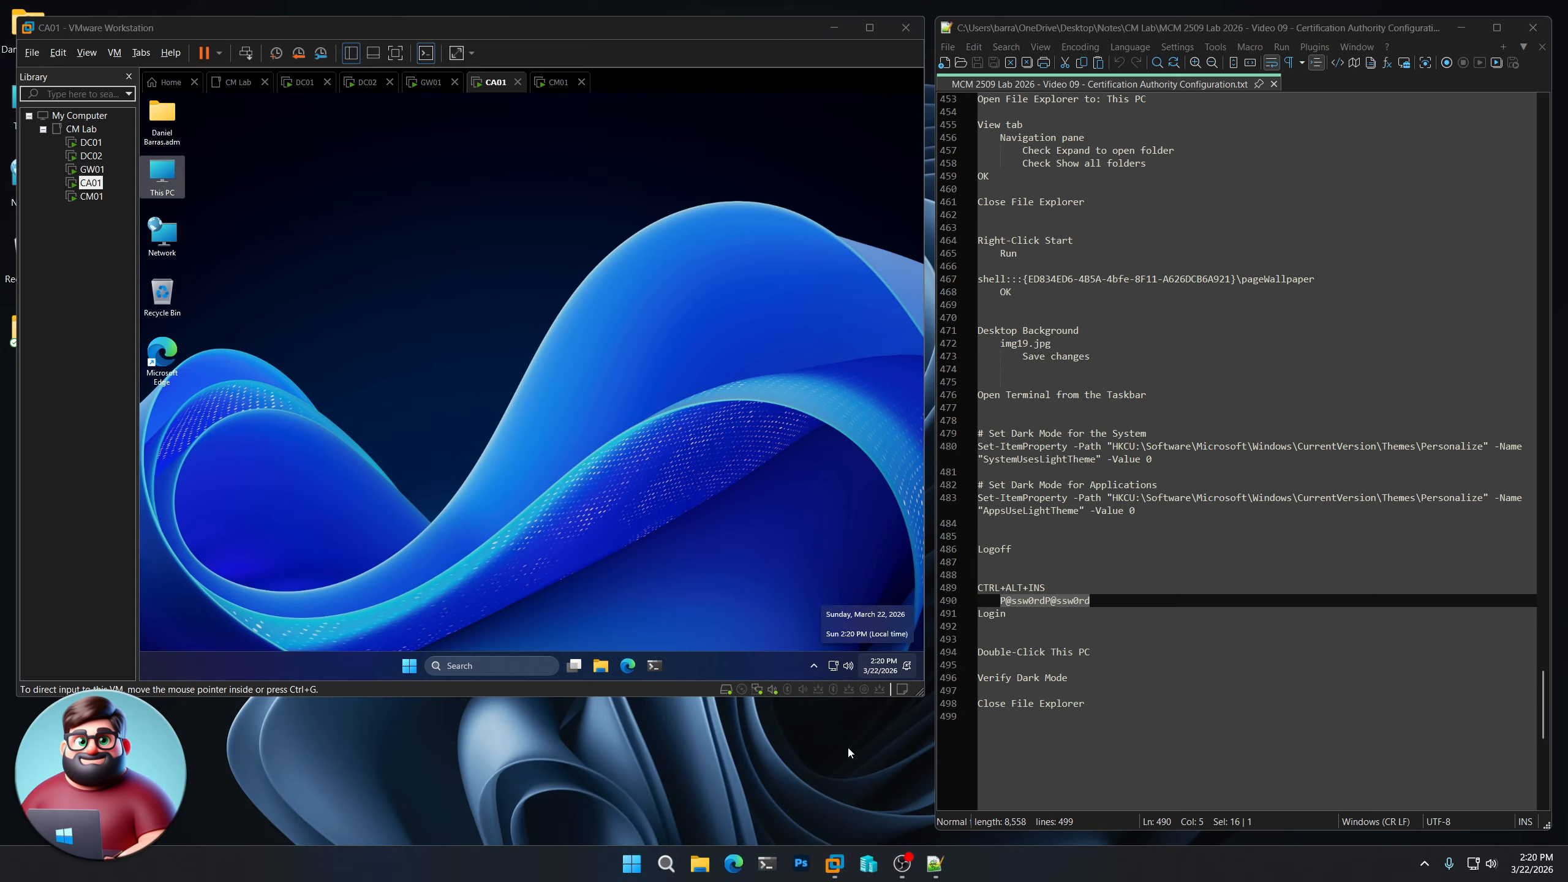